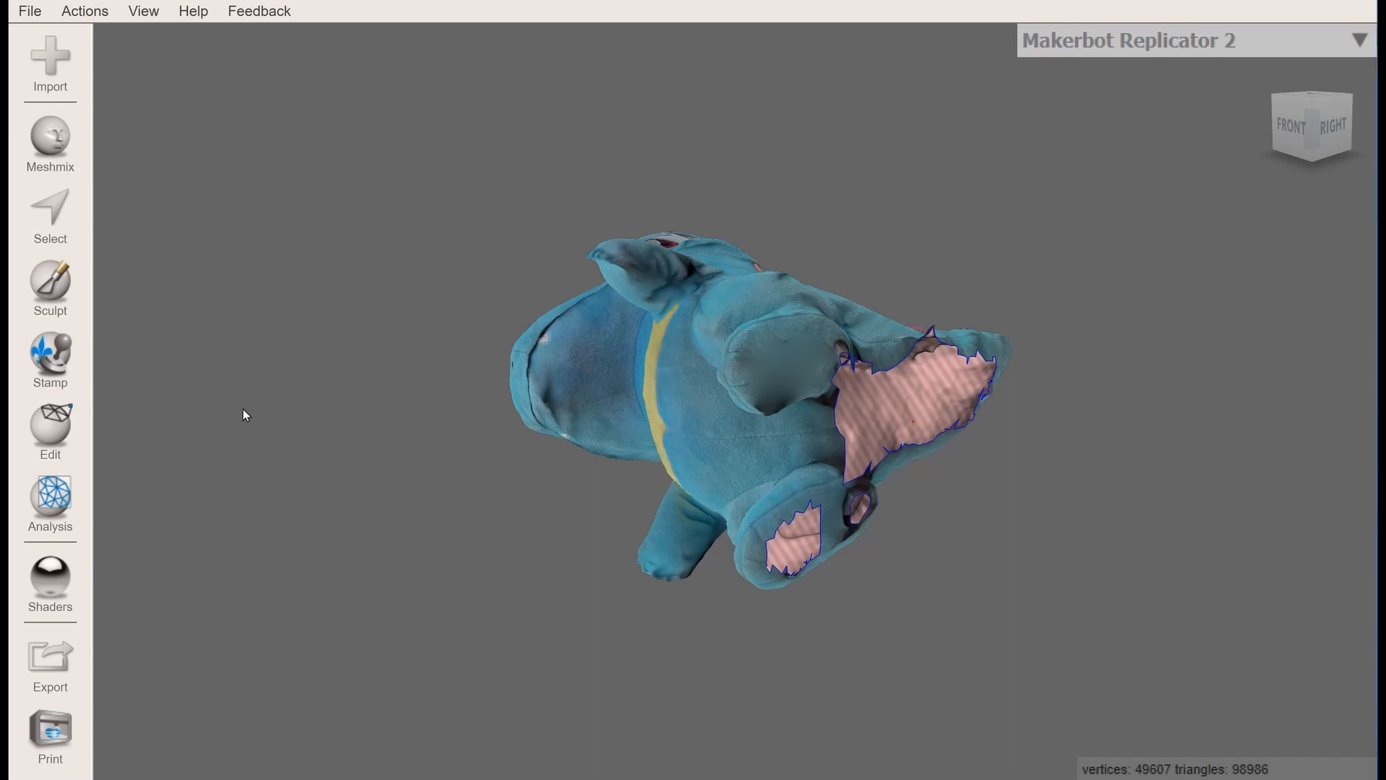
# Rotate the model 90 degrees about the X axis with Transform so that it stands upright
pyautogui.click(71, 420)
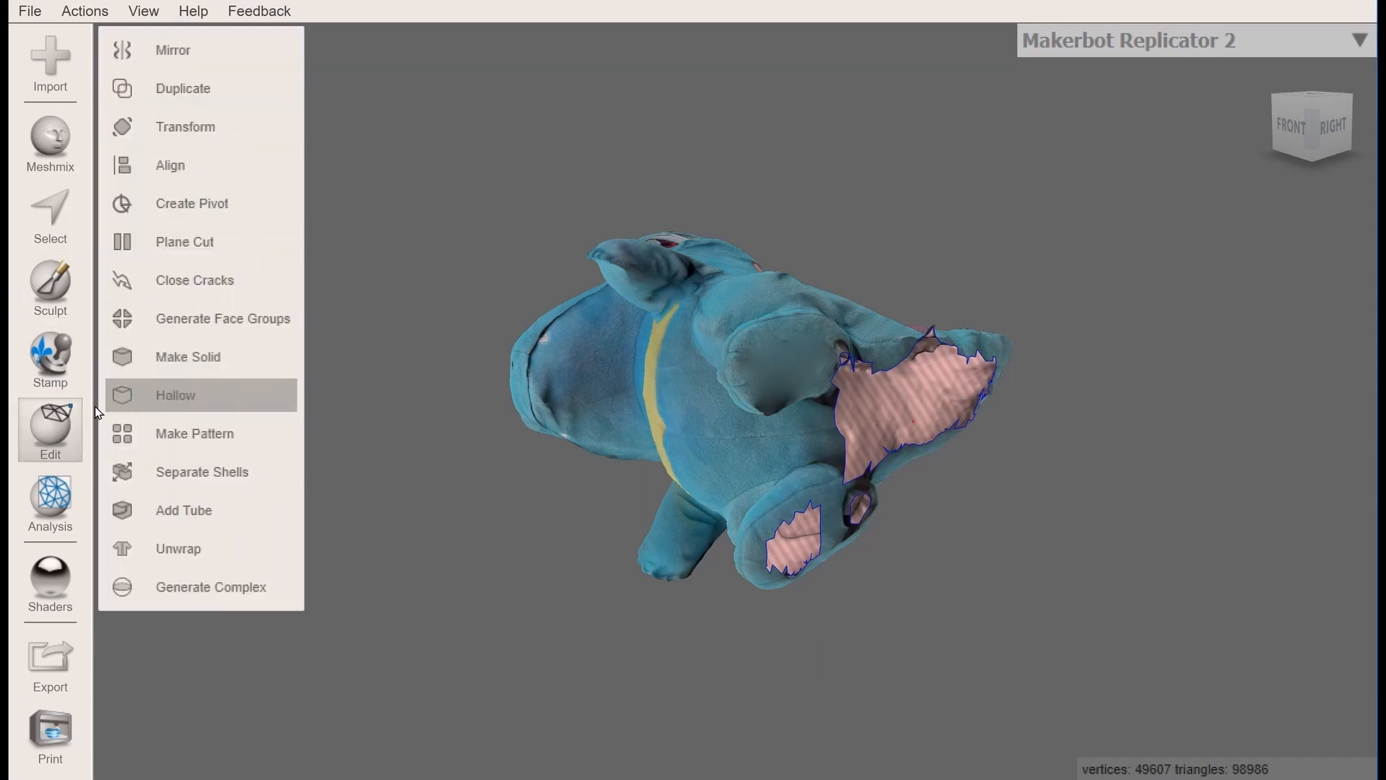
pyautogui.click(189, 127)
pyautogui.click(266, 238)
pyautogui.write('90')
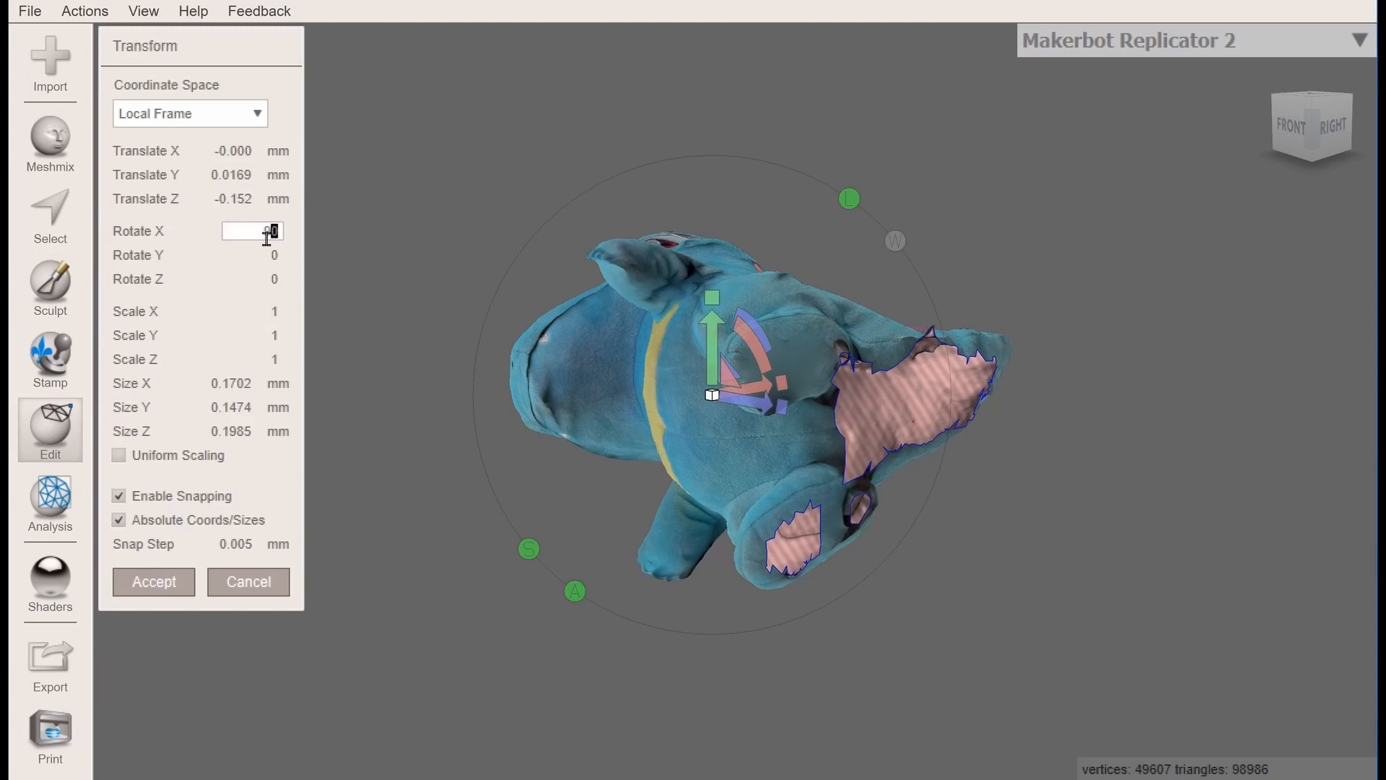
pyautogui.press('Return')
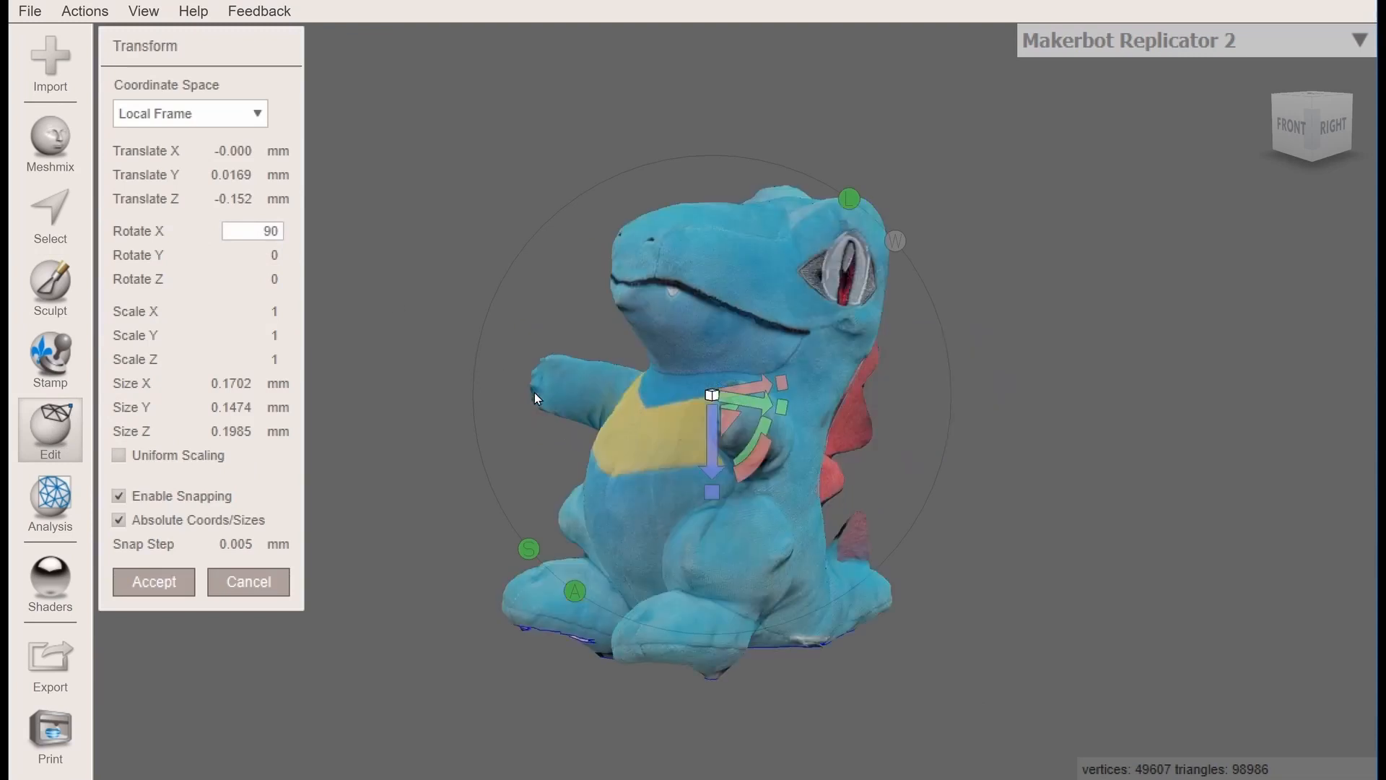
pyautogui.click(158, 582)
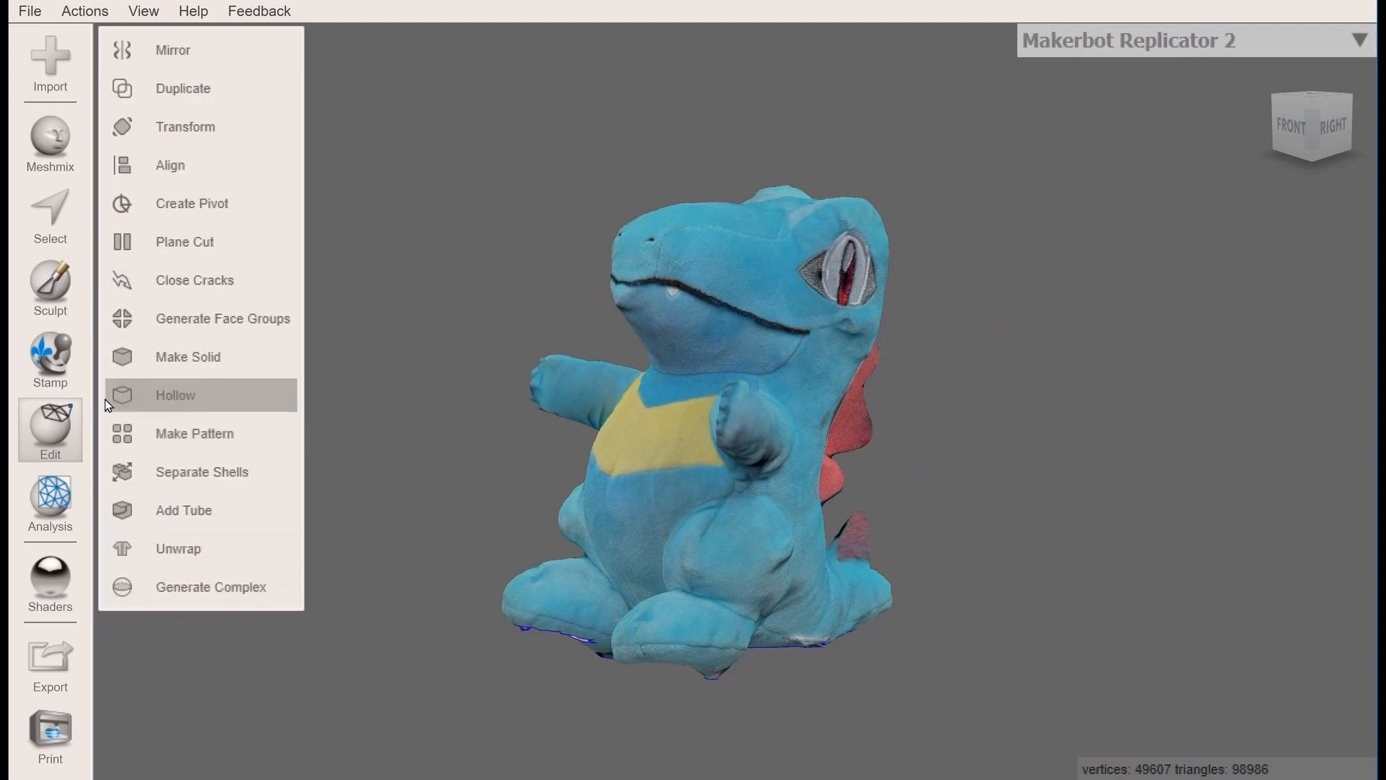
# Repair all mesh defects automatically with the Inspector, using Flat Fill for the holes
pyautogui.click(50, 498)
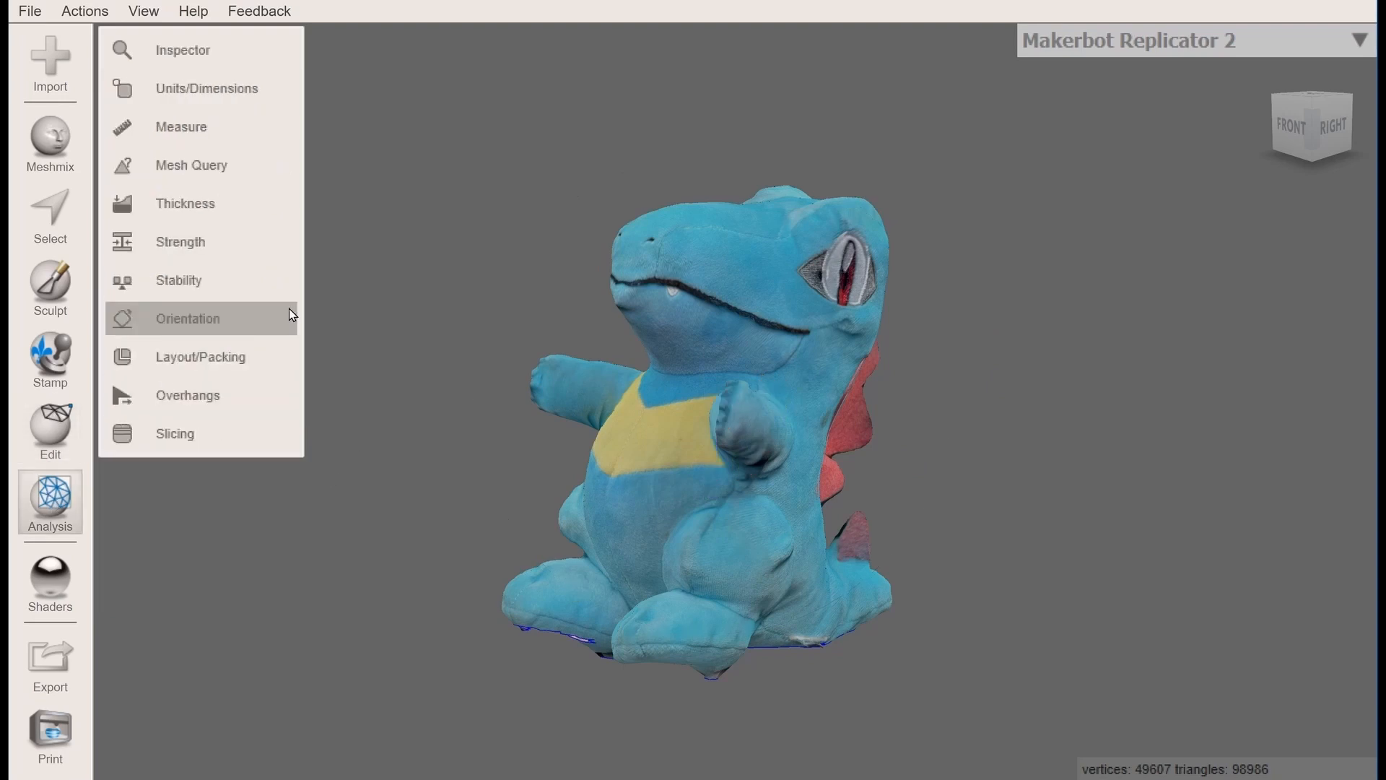
pyautogui.click(196, 50)
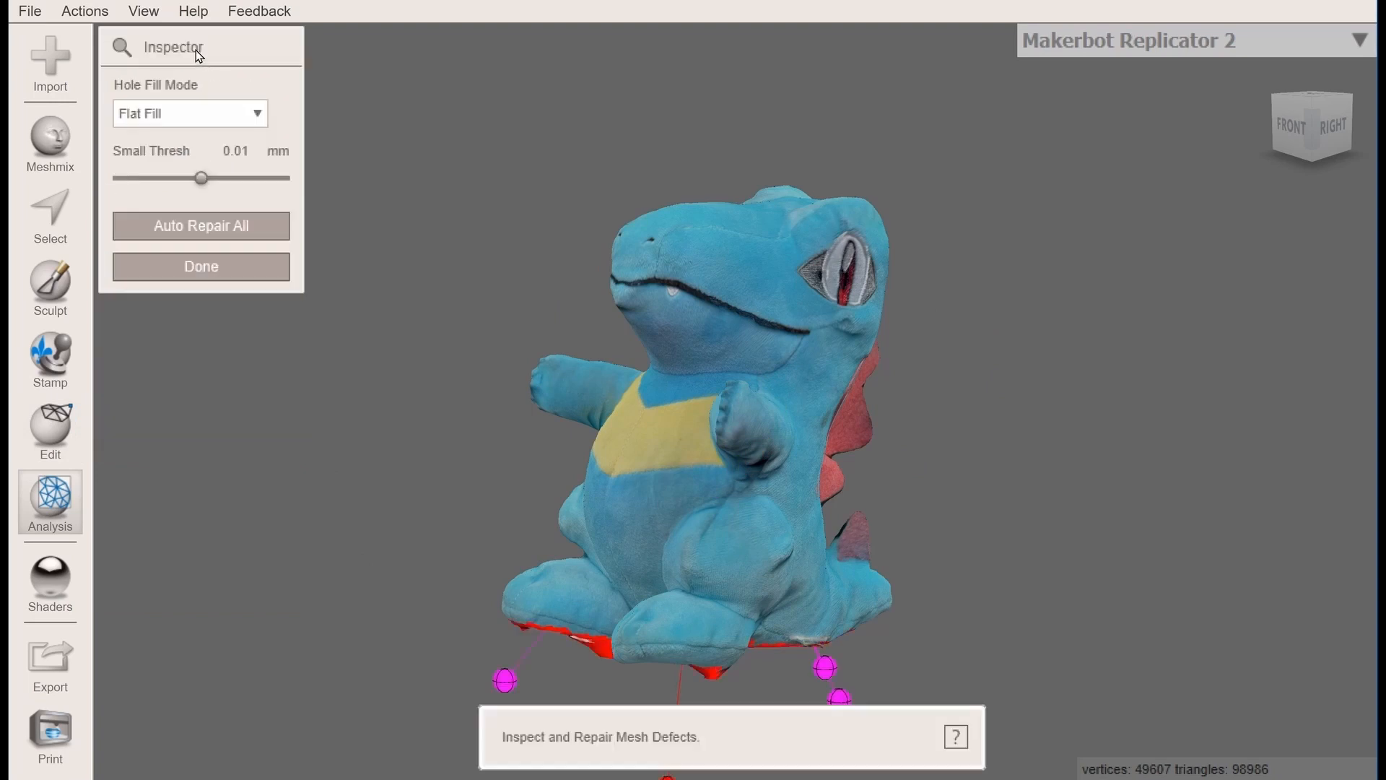
pyautogui.click(217, 224)
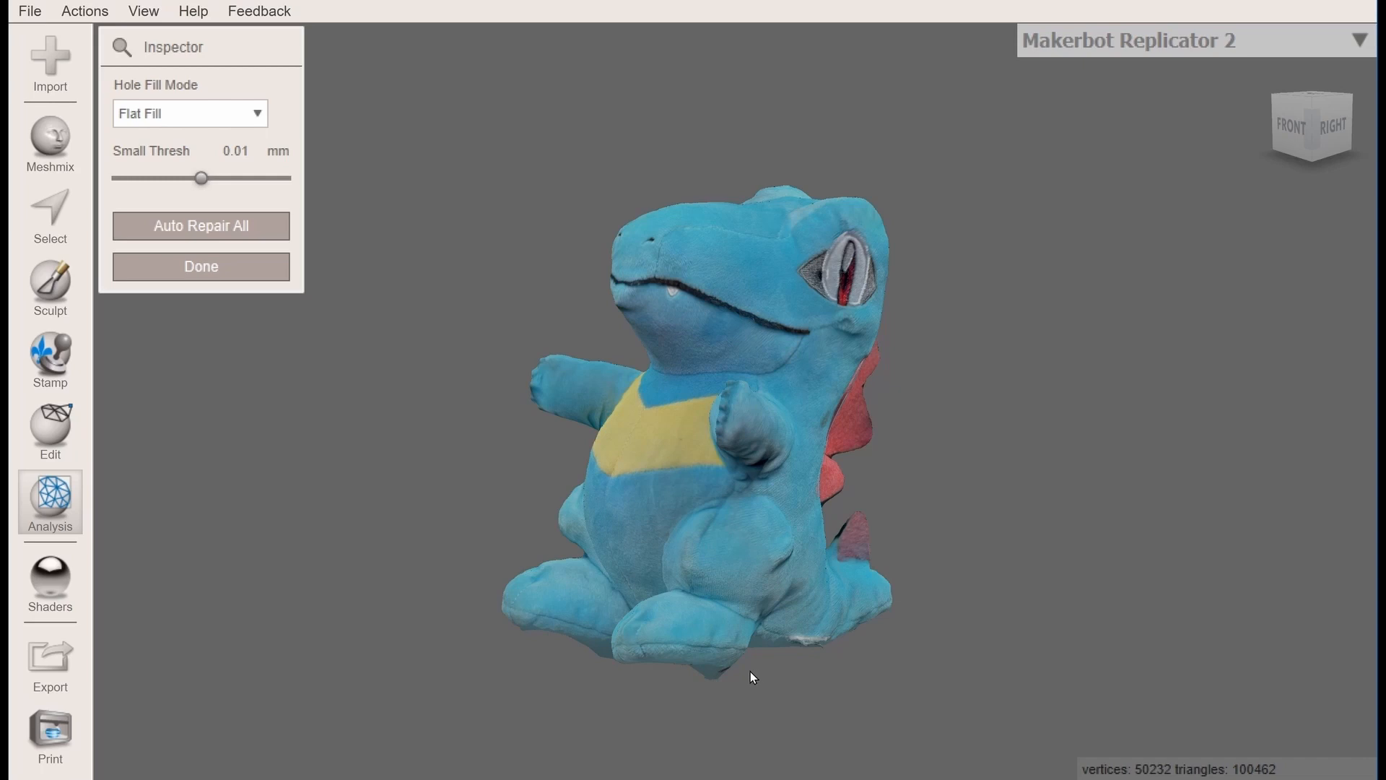
pyautogui.click(180, 272)
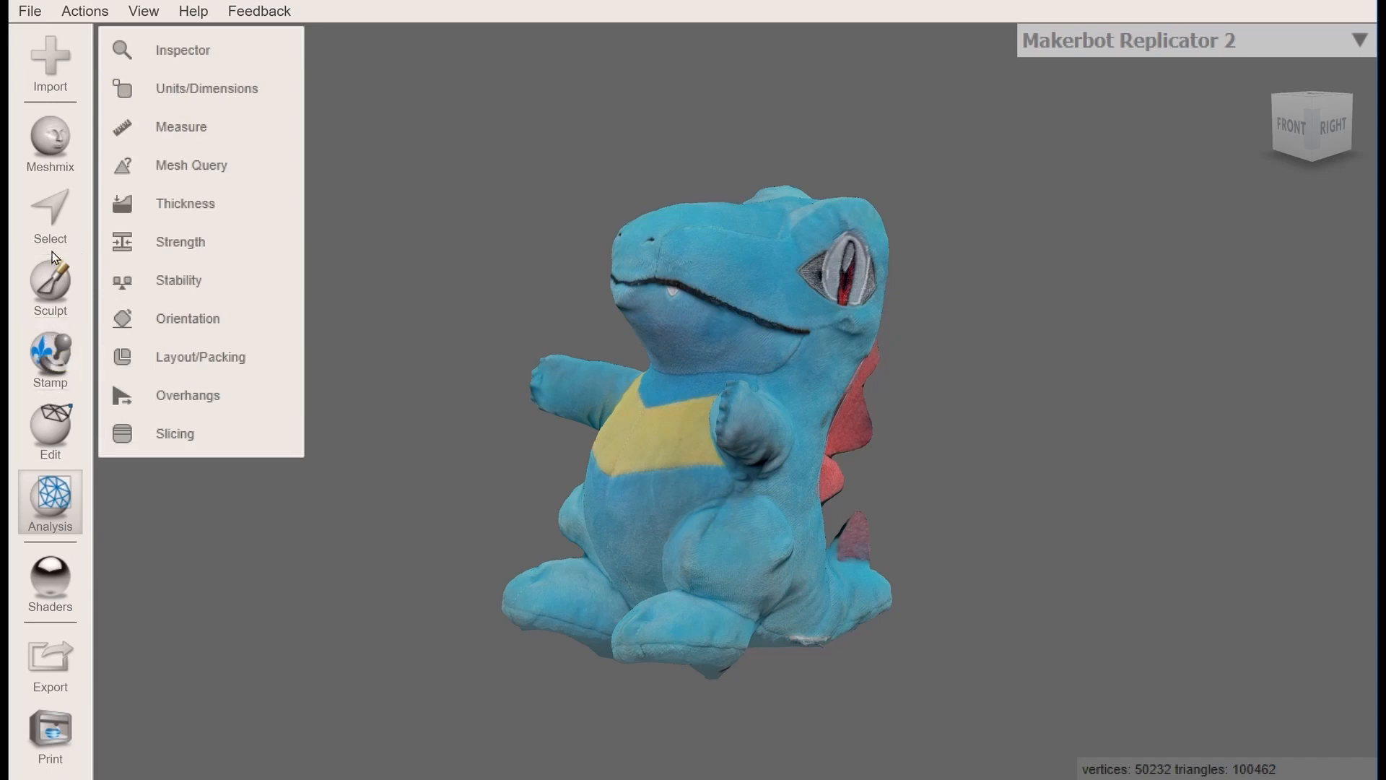
# Set up sculpting with the Flatten brush and the rounded, middle falloff profile
pyautogui.click(50, 278)
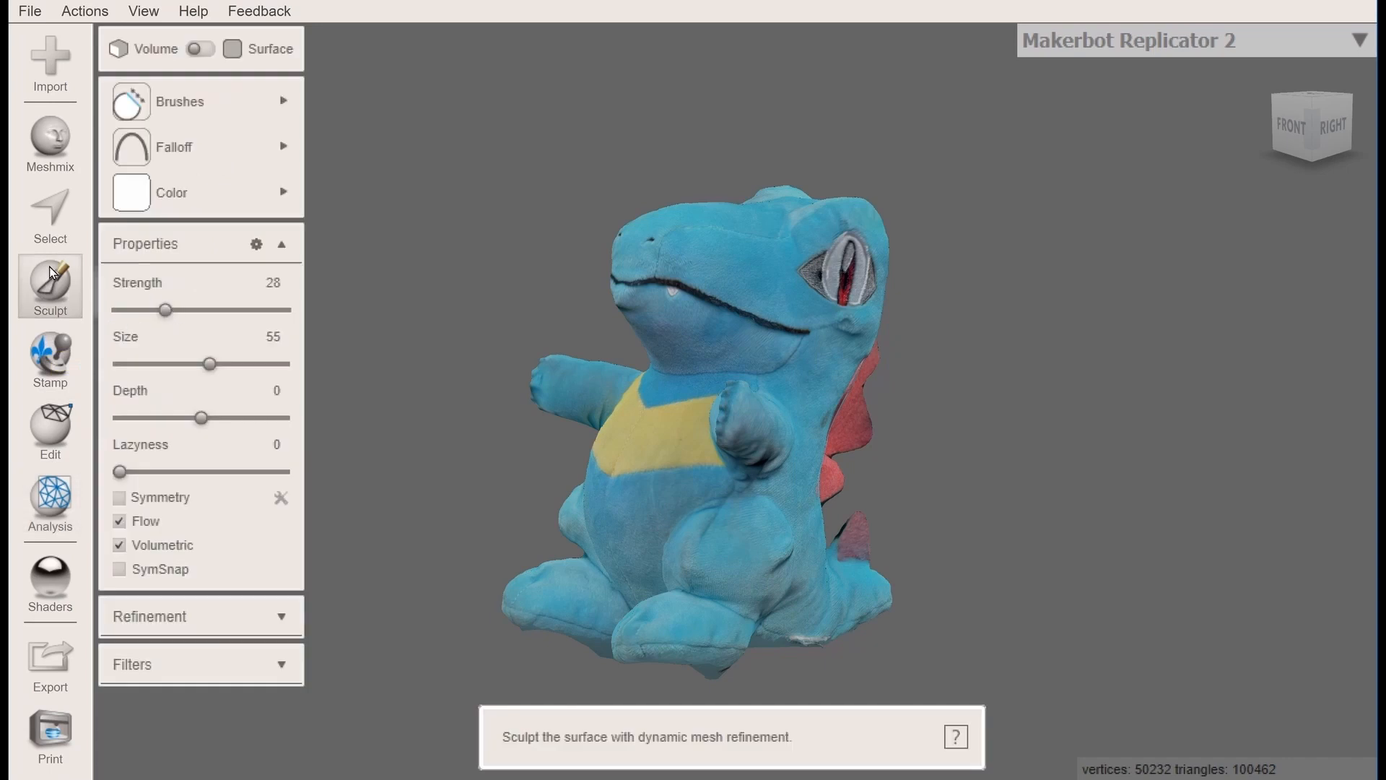
pyautogui.click(275, 139)
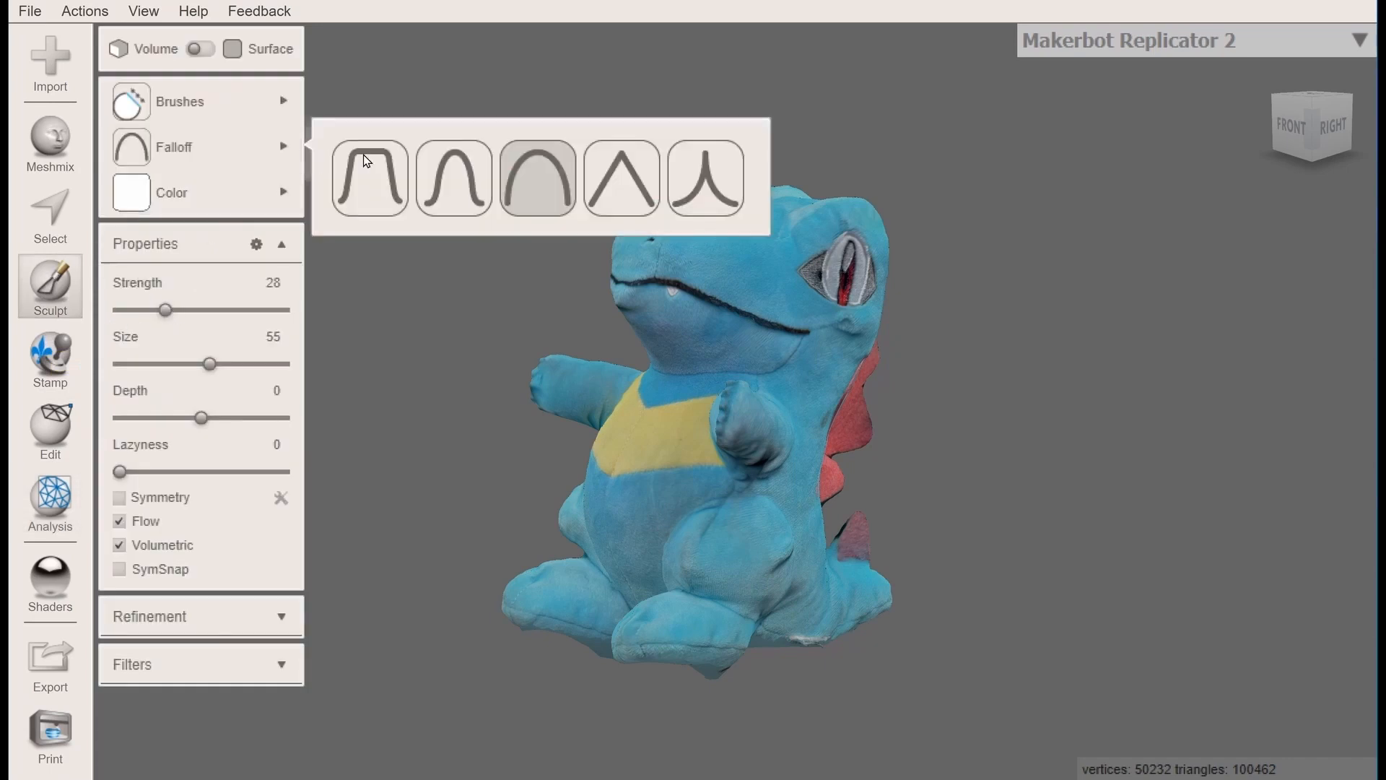
pyautogui.click(531, 178)
pyautogui.moveTo(286, 107)
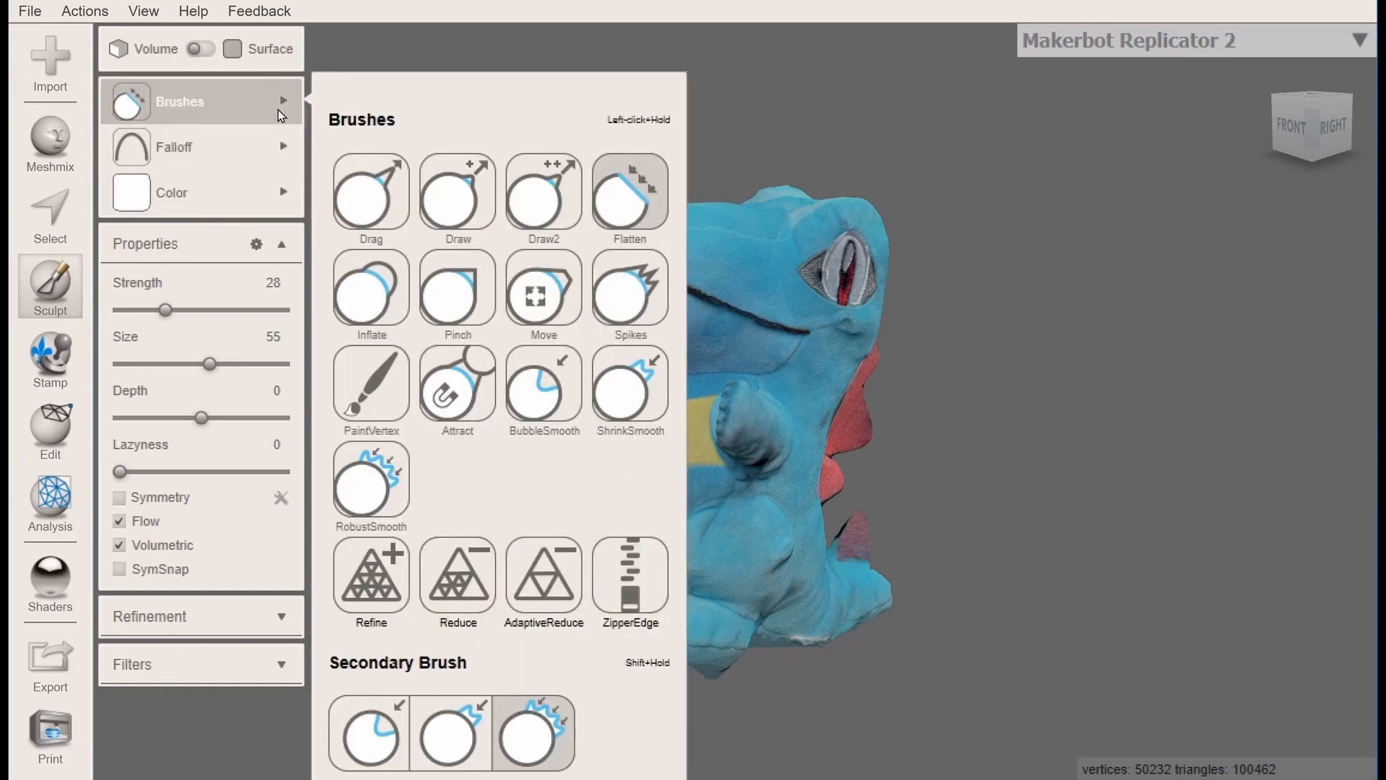
pyautogui.click(622, 198)
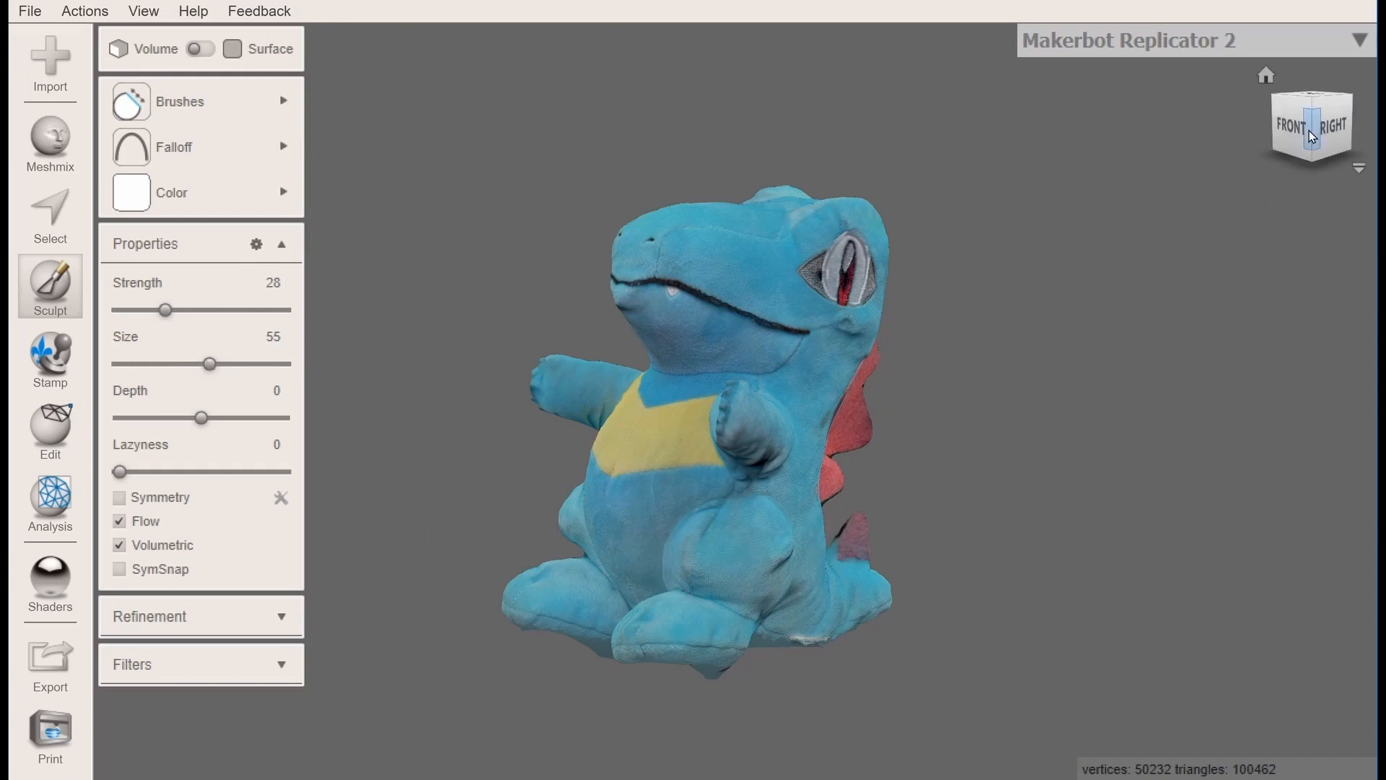
# Flatten the uneven protrusions along the model's filled underside from both sides, at strength 28 and size 55
pyautogui.moveTo(1292, 148); pyautogui.dragTo(913, 107)
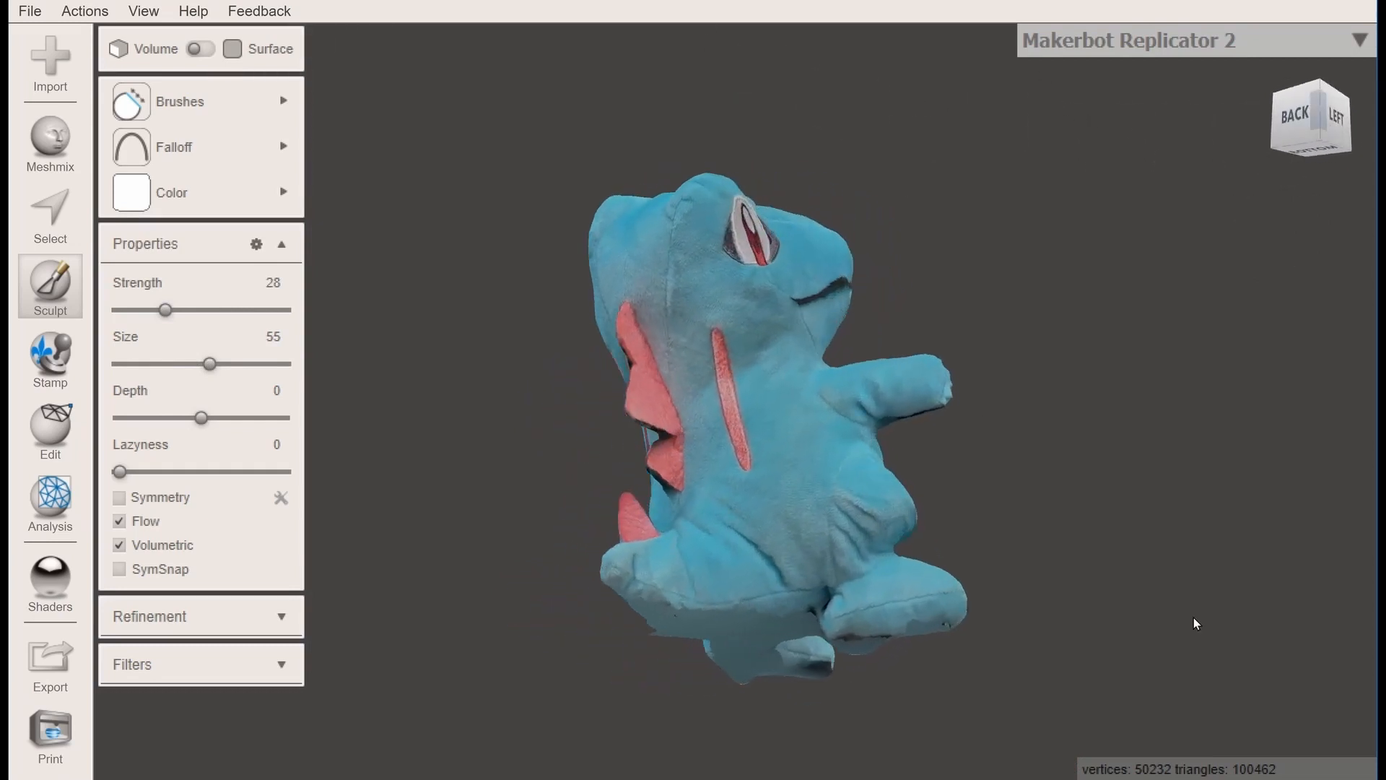
pyautogui.moveTo(846, 670)
pyautogui.mouseDown()
pyautogui.moveTo(846, 656)
pyautogui.moveTo(873, 650)
pyautogui.moveTo(746, 686)
pyautogui.moveTo(707, 657)
pyautogui.mouseUp()
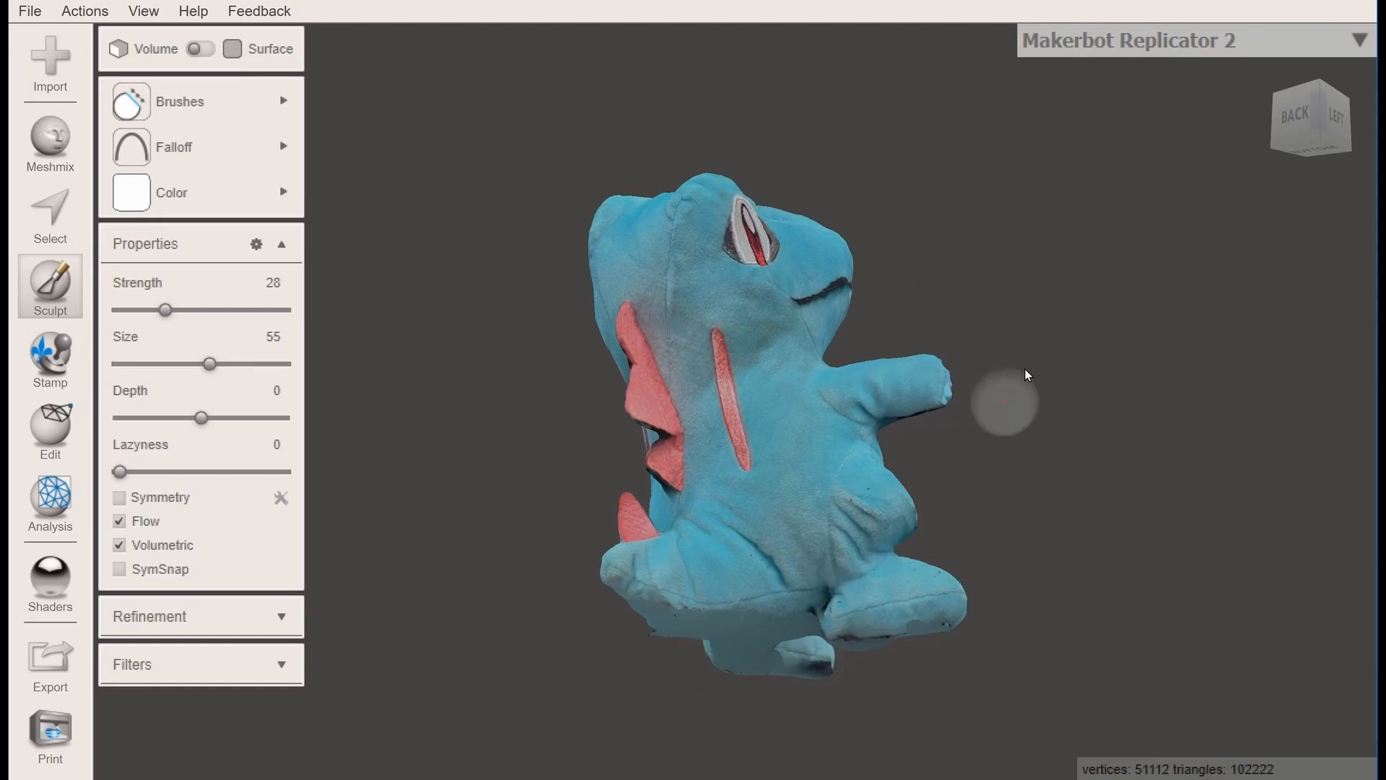
pyautogui.moveTo(1315, 151)
pyautogui.mouseDown()
pyautogui.moveTo(894, 198)
pyautogui.moveTo(786, 155)
pyautogui.moveTo(694, 219)
pyautogui.mouseUp()
pyautogui.click(764, 660)
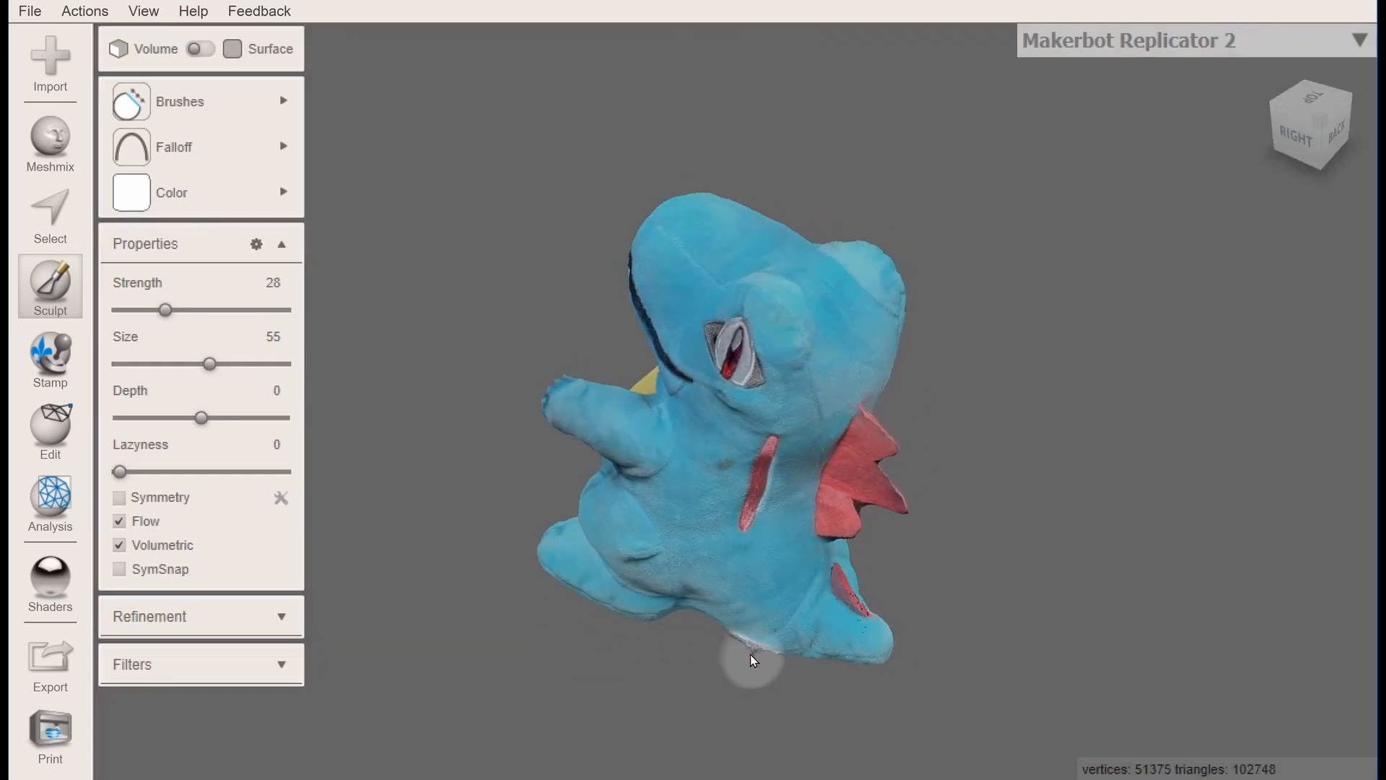
pyautogui.click(754, 658)
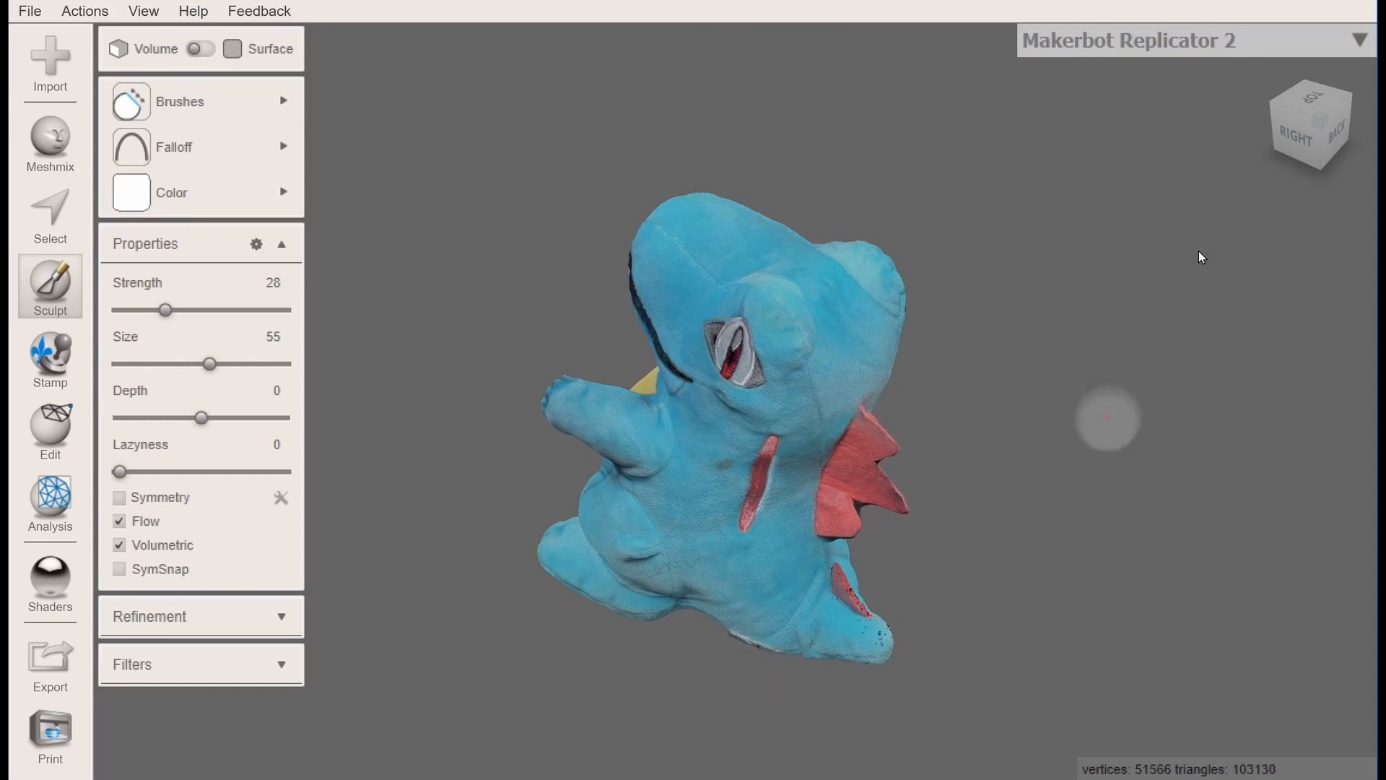
pyautogui.click(1281, 165)
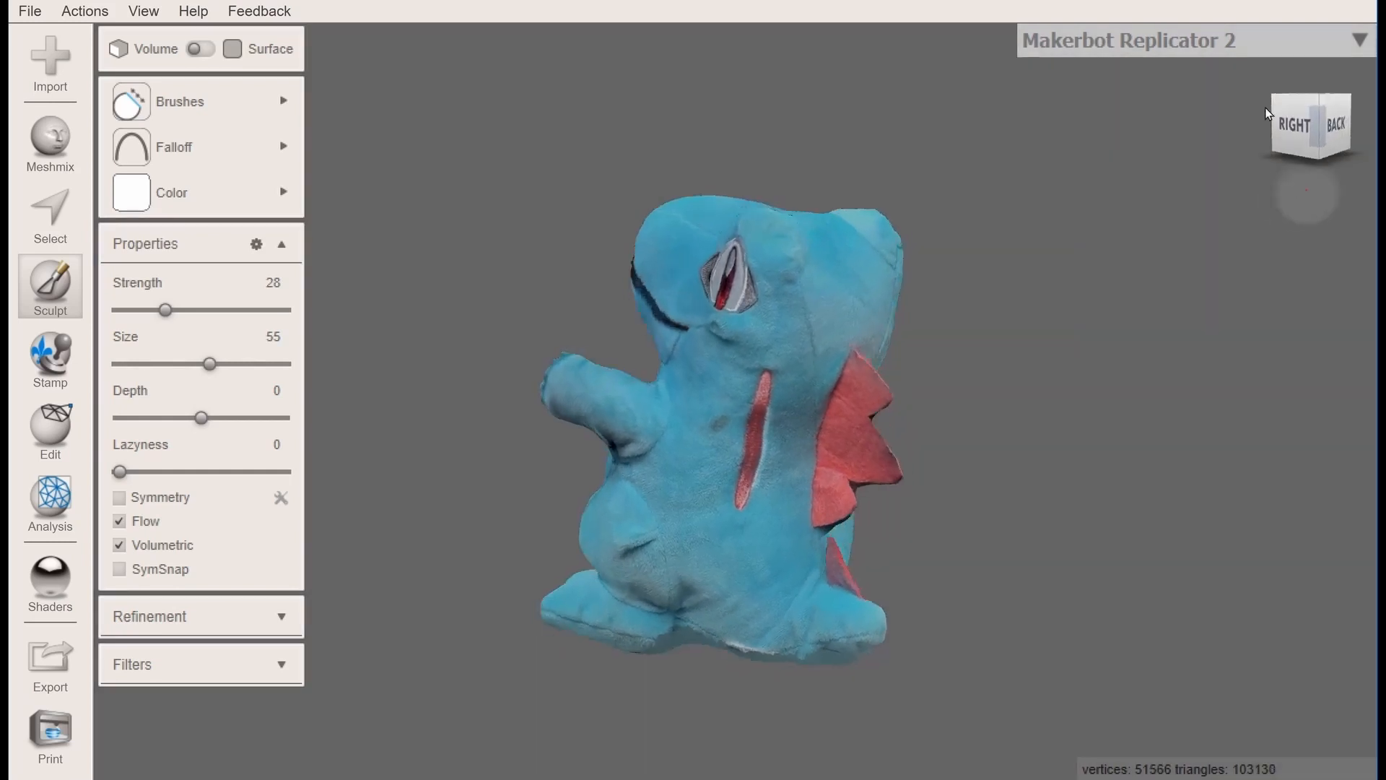
pyautogui.moveTo(1268, 113); pyautogui.dragTo(953, 72)
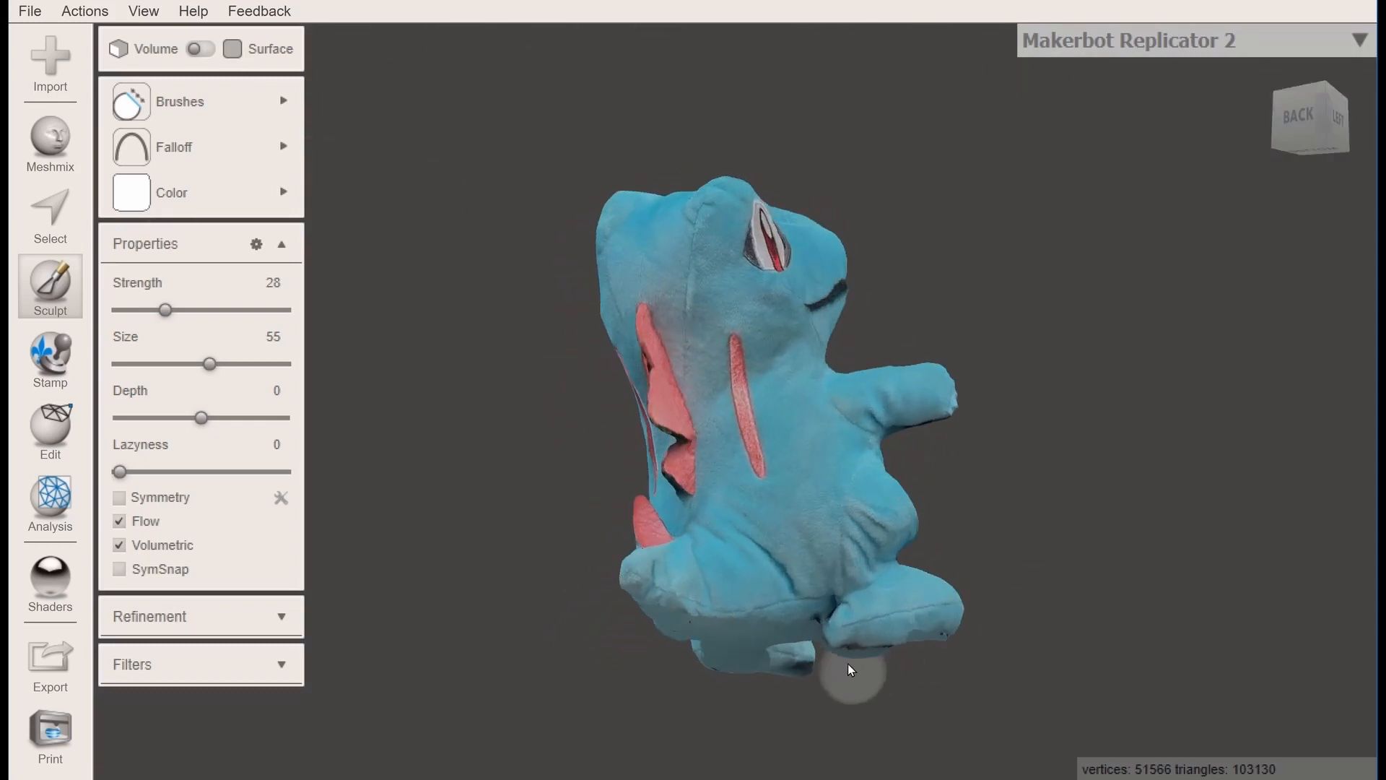
pyautogui.moveTo(866, 662)
pyautogui.mouseDown()
pyautogui.moveTo(894, 650)
pyautogui.moveTo(774, 680)
pyautogui.mouseUp()
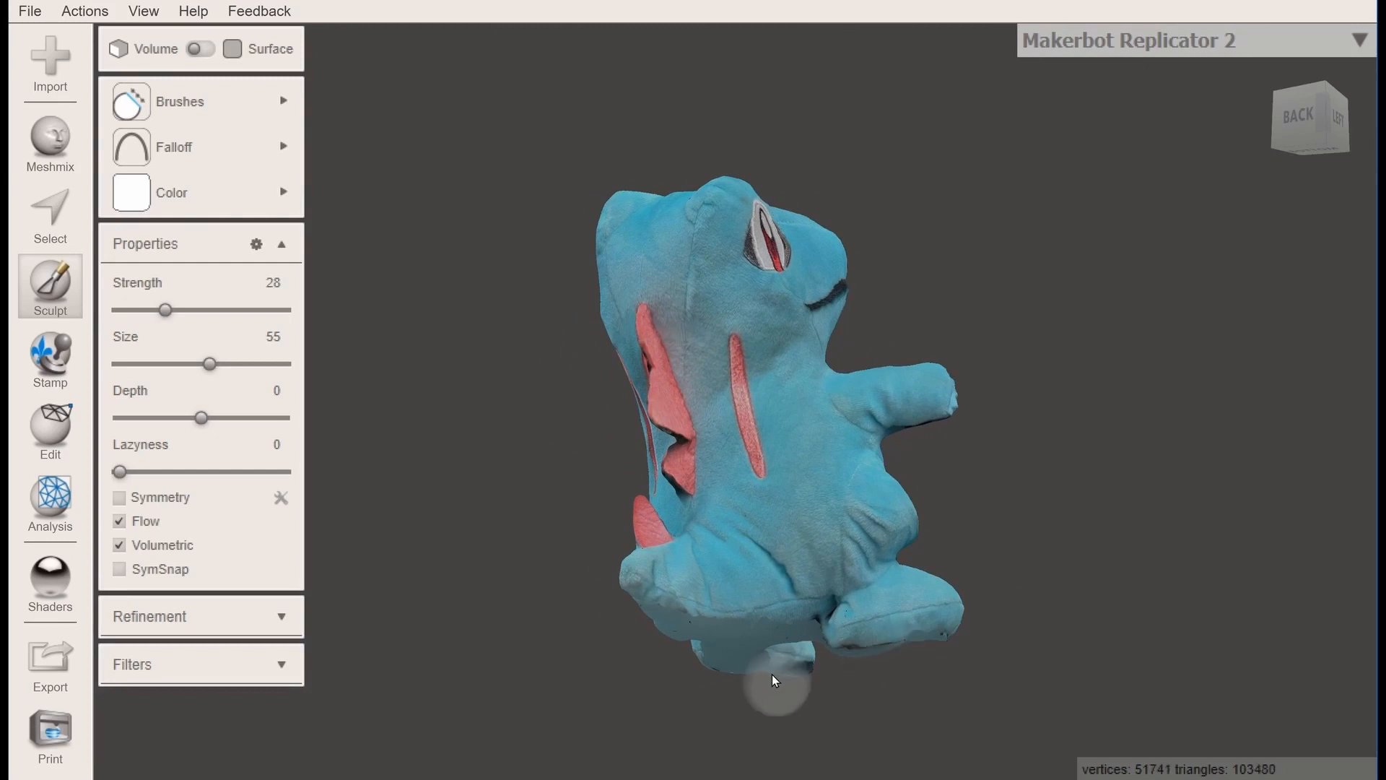
pyautogui.click(1312, 126)
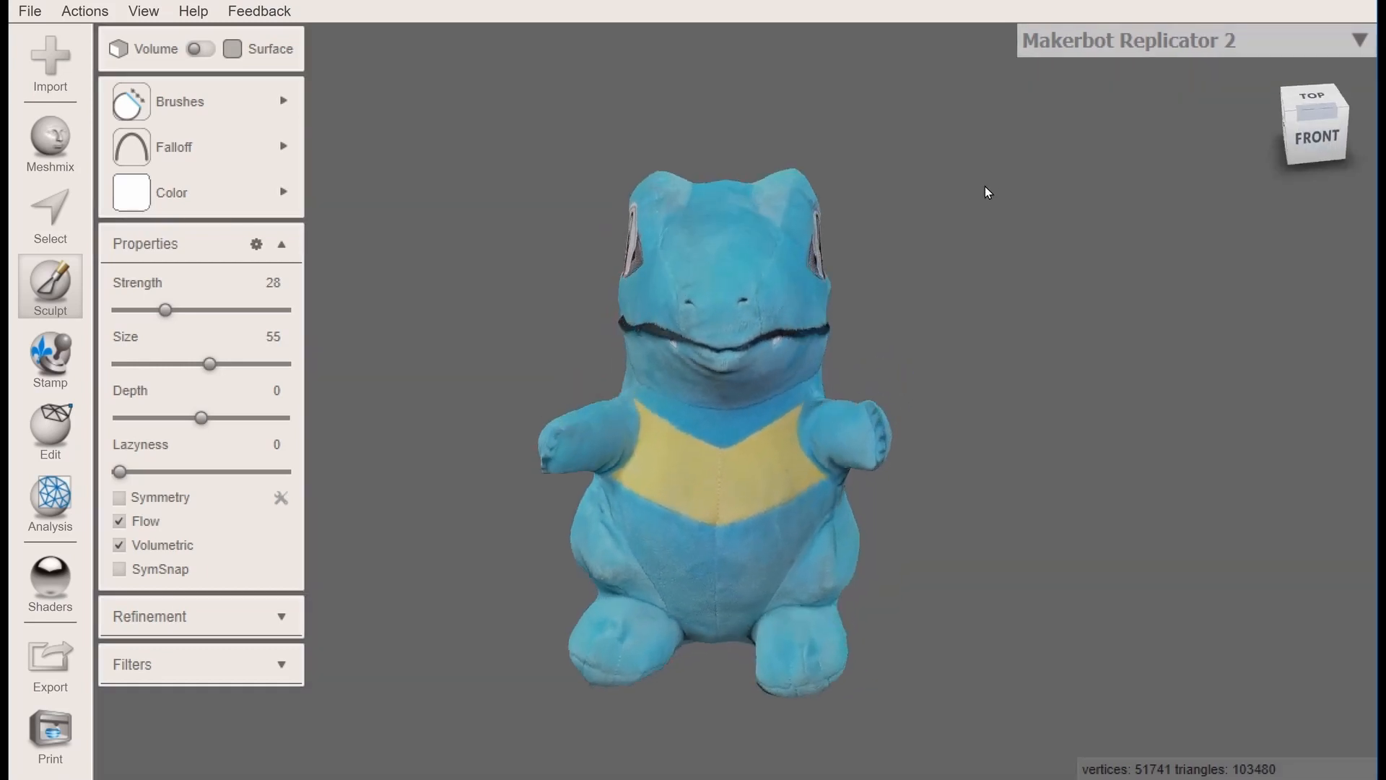
pyautogui.moveTo(986, 193); pyautogui.dragTo(954, 231, button='right')
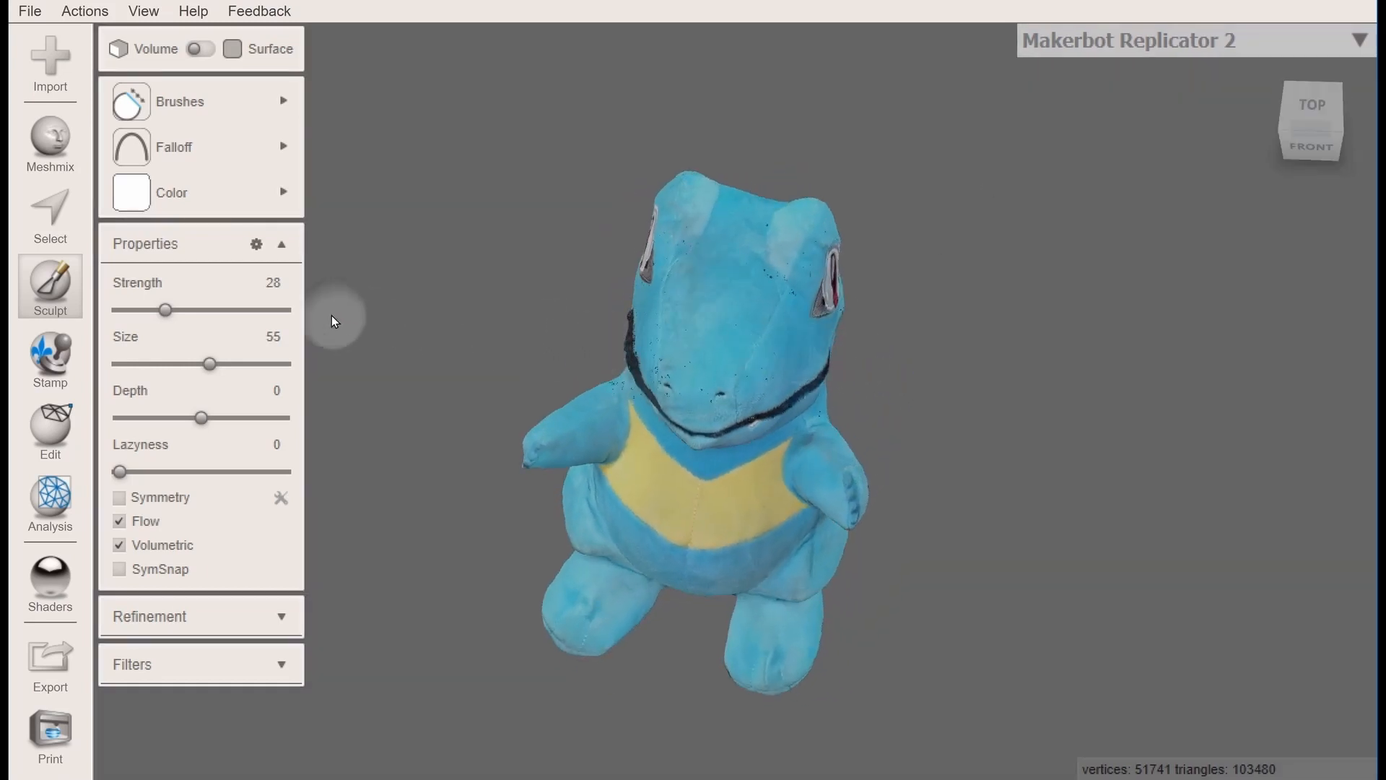
pyautogui.moveTo(165, 142)
pyautogui.moveTo(166, 192)
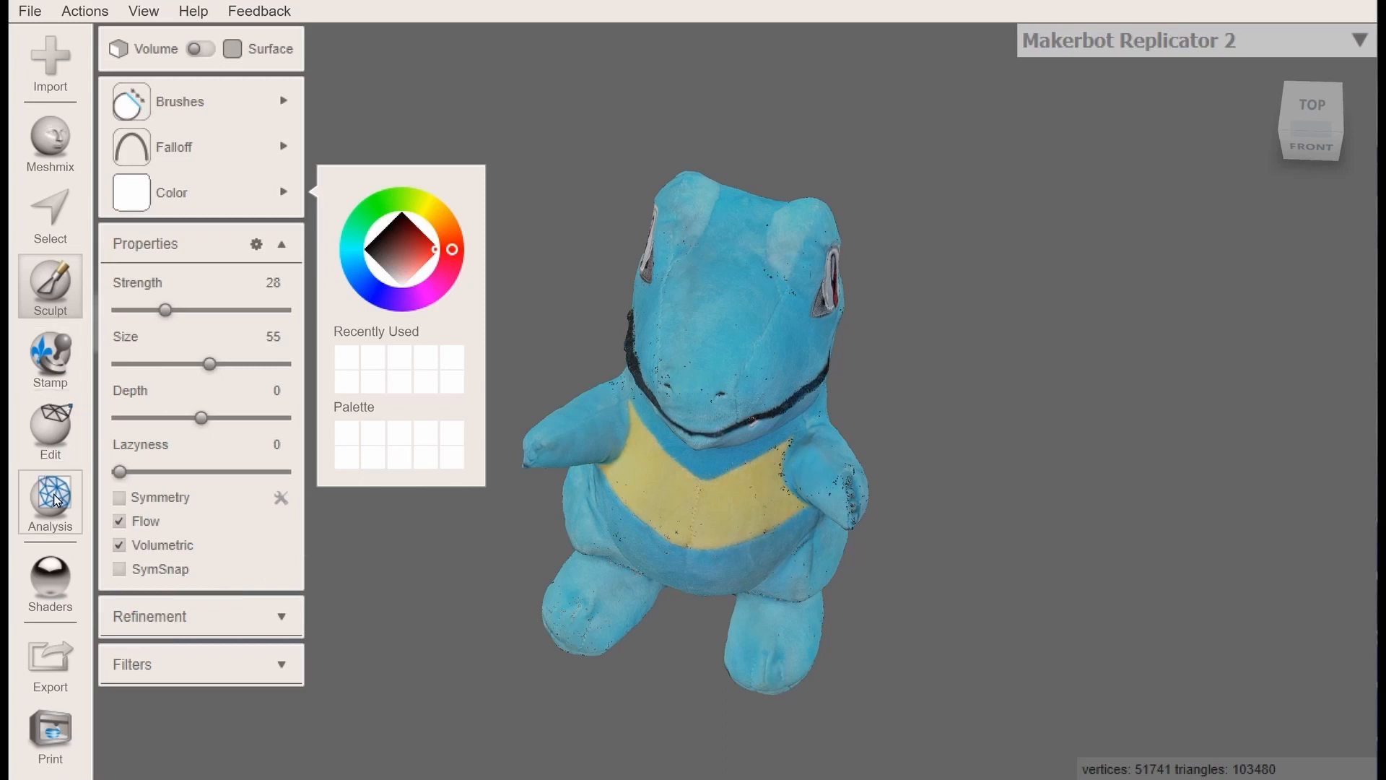
# Convert the model with Make Solid, using the Sharp Edge Preserve solid type and No Colors as color transfer mode
pyautogui.click(43, 429)
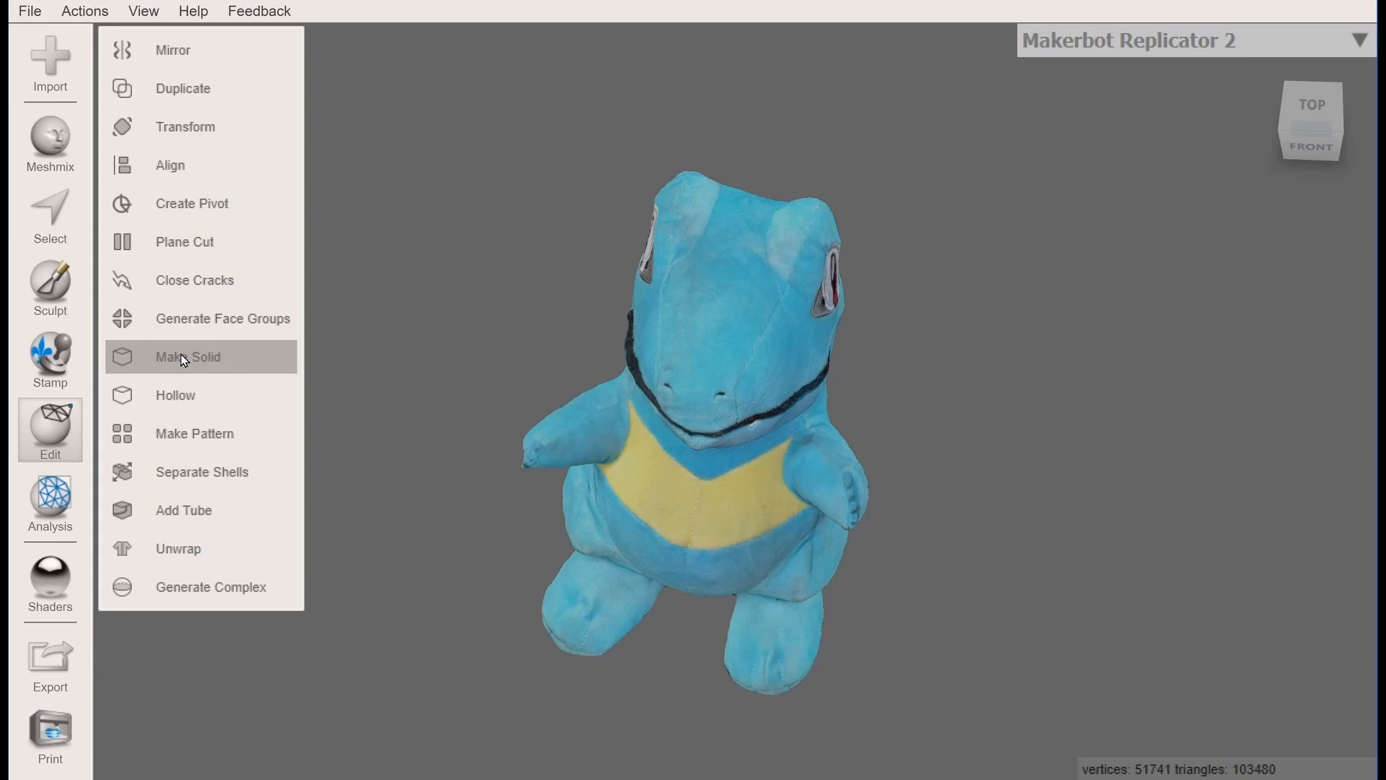
pyautogui.click(184, 357)
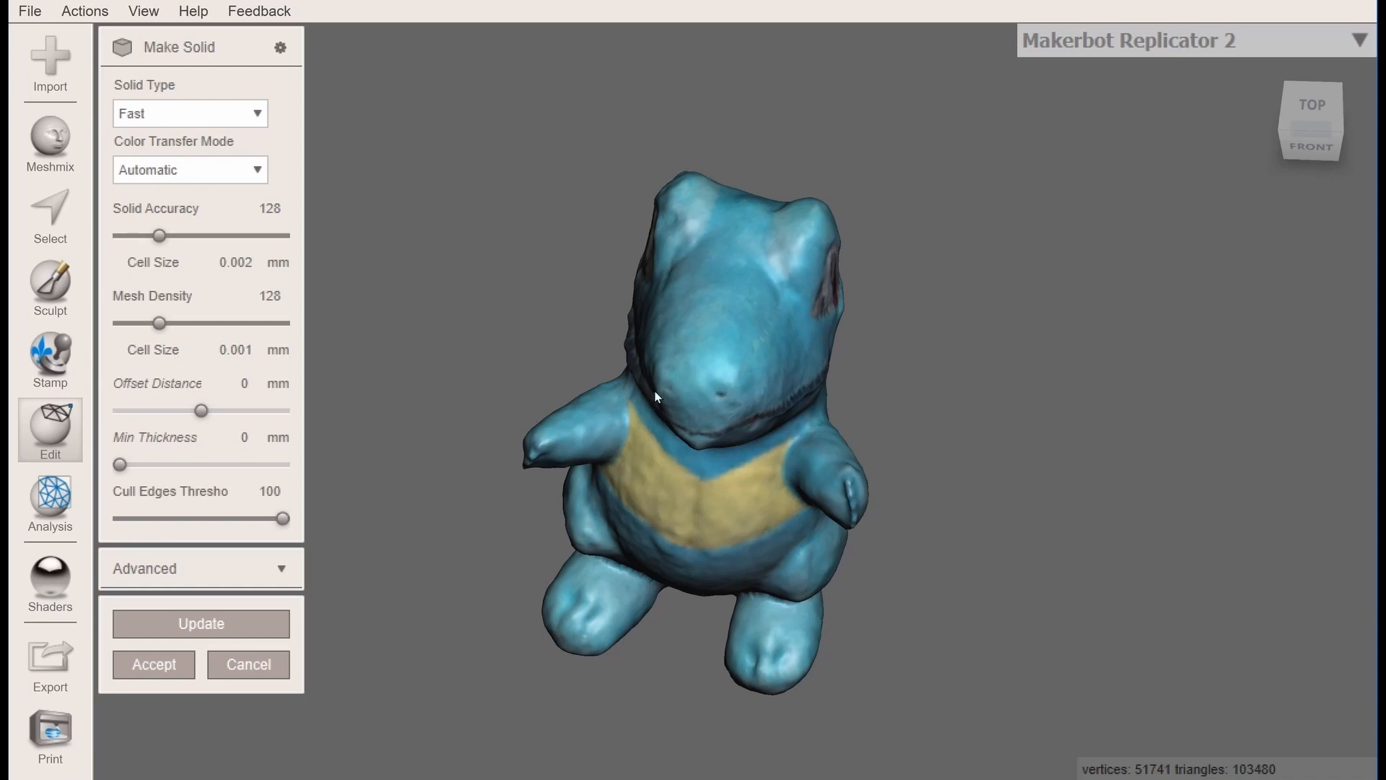
pyautogui.moveTo(1236, 107)
pyautogui.mouseDown(button='right')
pyautogui.moveTo(1128, 105)
pyautogui.moveTo(1141, 54)
pyautogui.moveTo(1164, 115)
pyautogui.moveTo(1240, 106)
pyautogui.moveTo(1250, 90)
pyautogui.mouseUp(button='right')
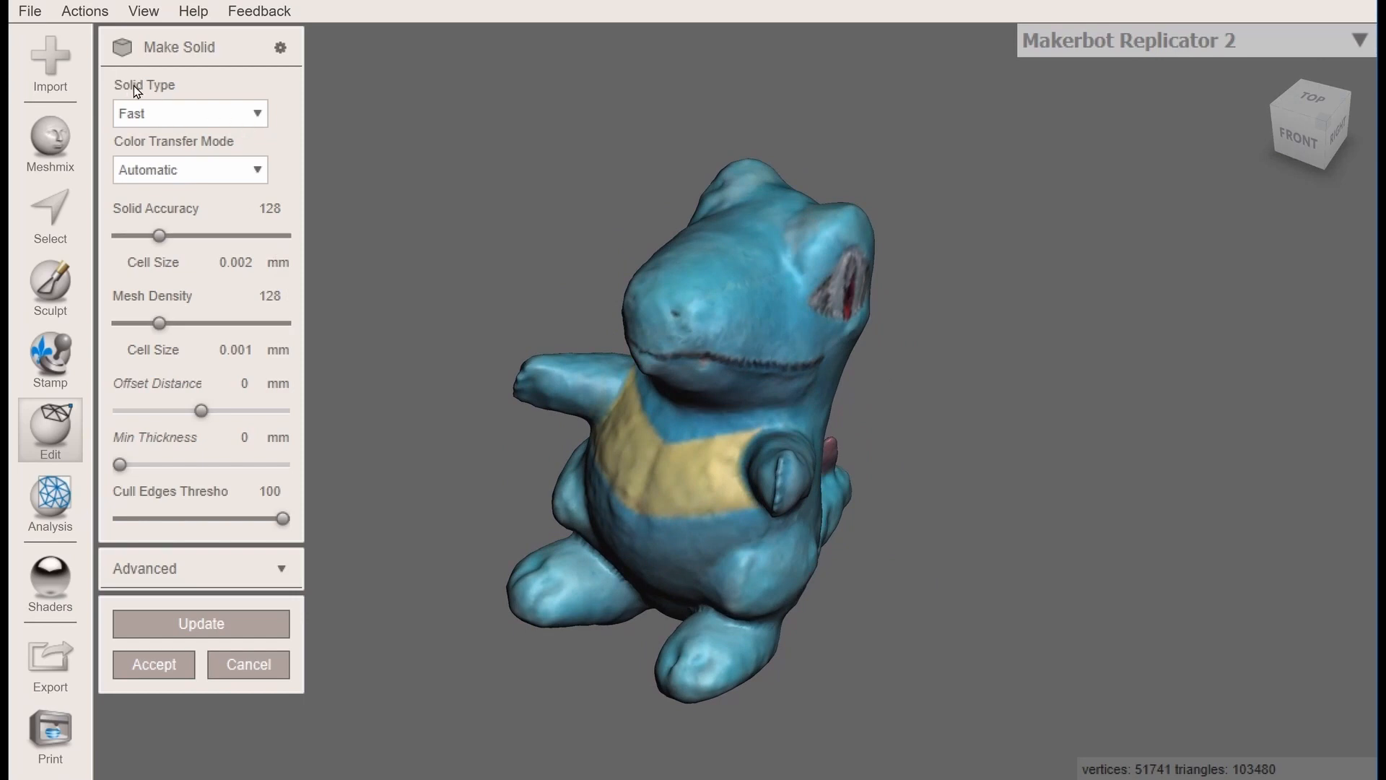
pyautogui.click(258, 116)
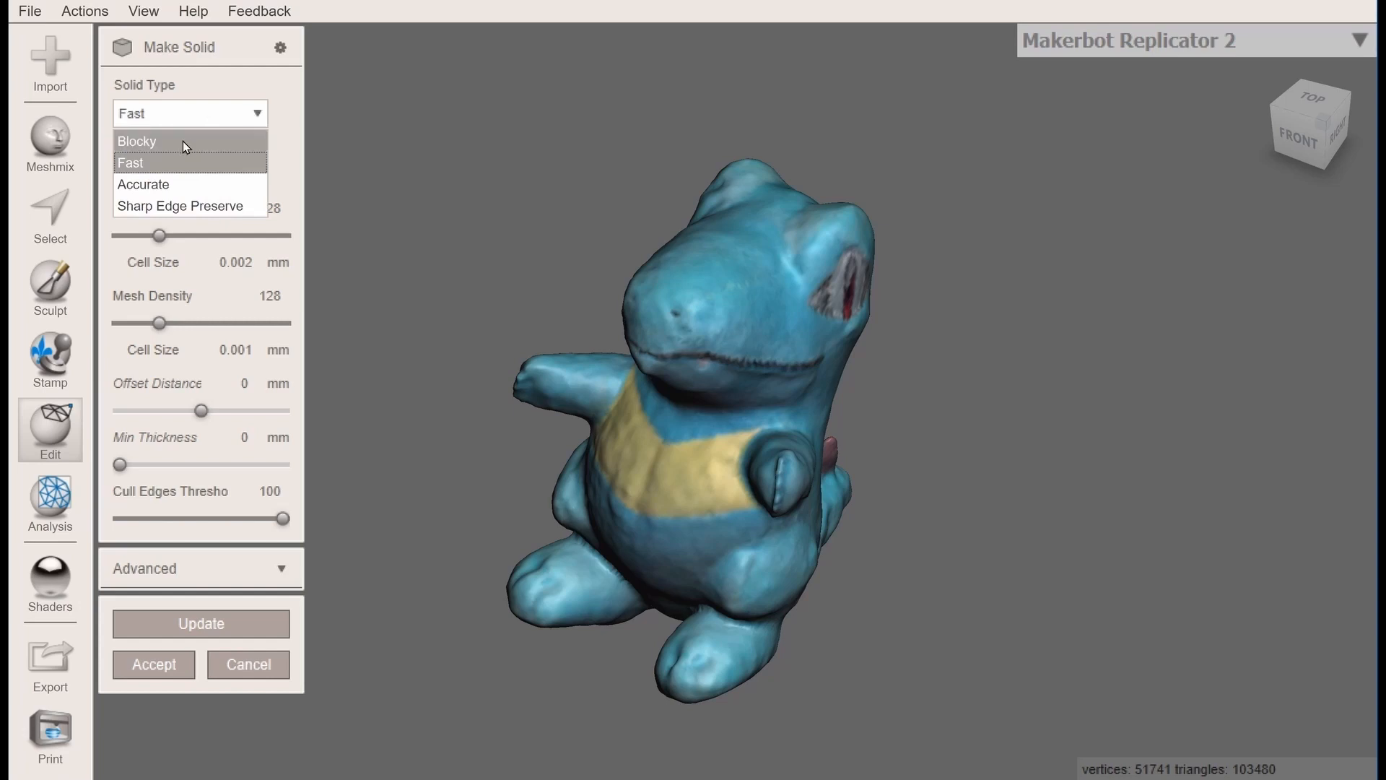
pyautogui.click(144, 208)
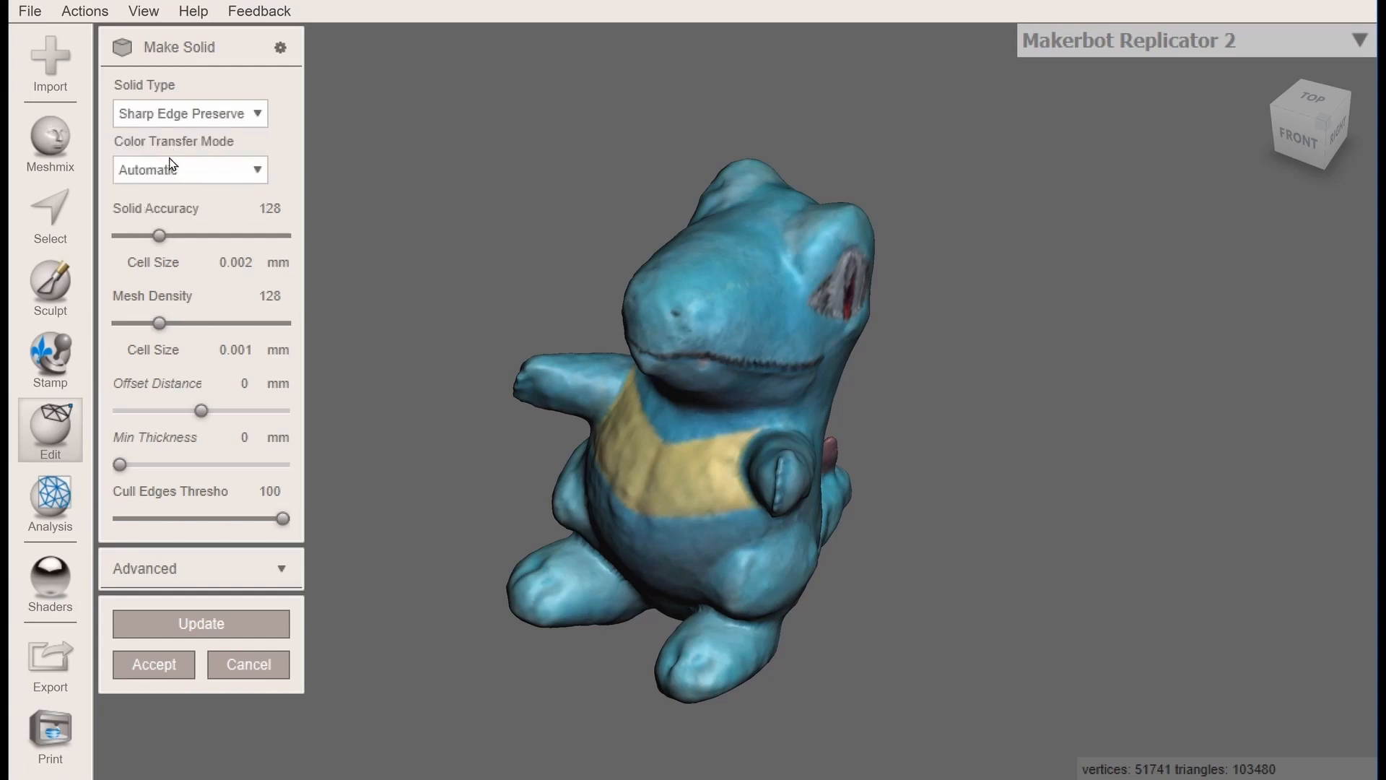
pyautogui.click(148, 174)
pyautogui.click(167, 193)
pyautogui.click(202, 627)
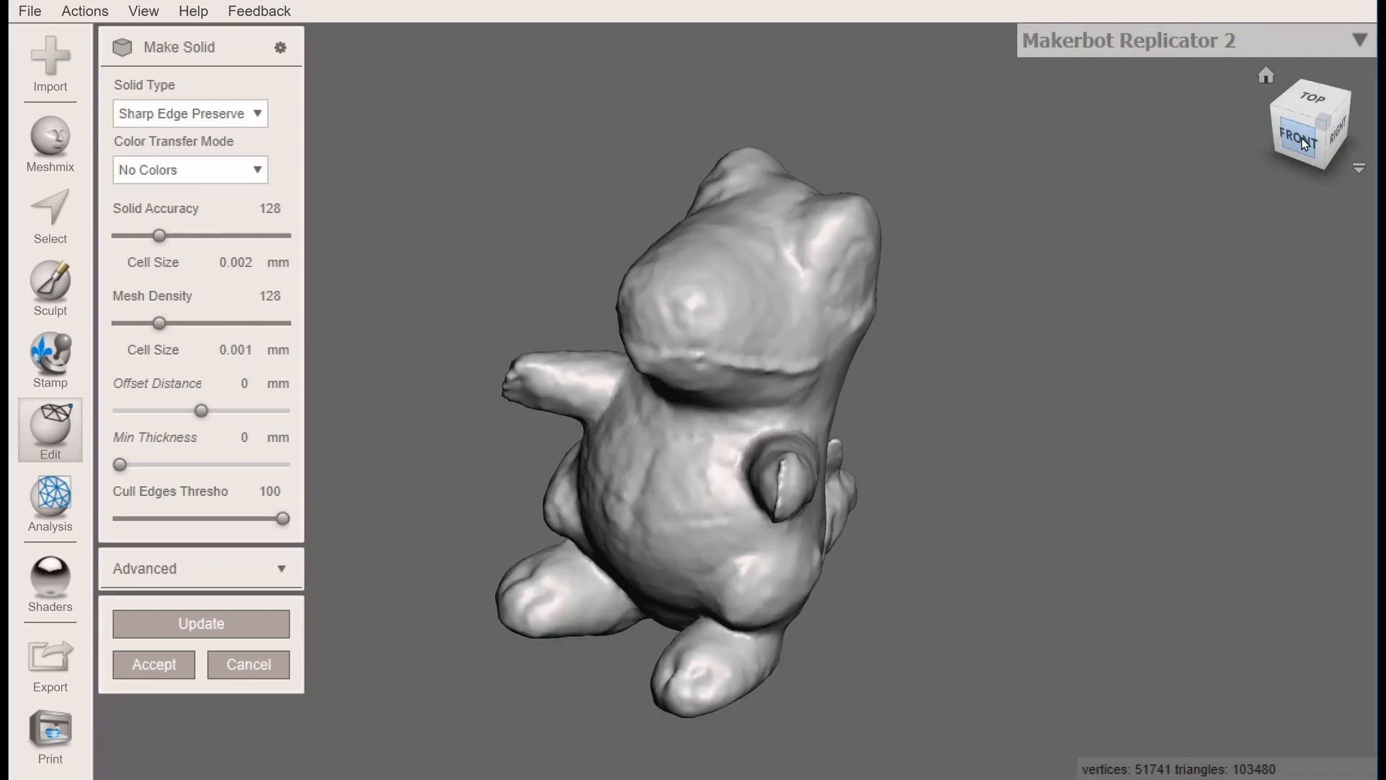
pyautogui.moveTo(1301, 137)
pyautogui.mouseDown()
pyautogui.moveTo(1192, 128)
pyautogui.moveTo(1267, 150)
pyautogui.moveTo(1318, 146)
pyautogui.moveTo(1324, 106)
pyautogui.moveTo(881, 139)
pyautogui.moveTo(1030, 207)
pyautogui.moveTo(1288, 132)
pyautogui.mouseUp()
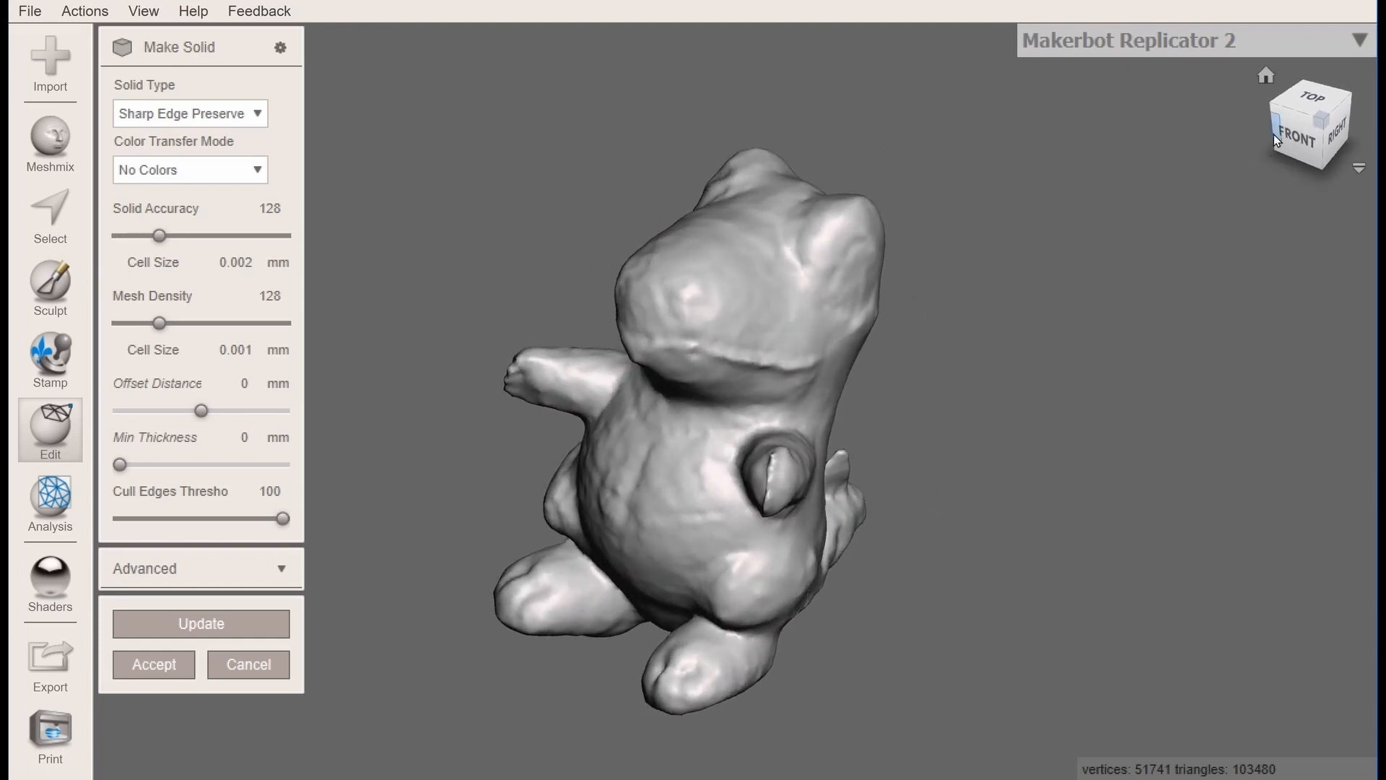
pyautogui.click(1287, 133)
pyautogui.moveTo(1285, 134); pyautogui.dragTo(1349, 128)
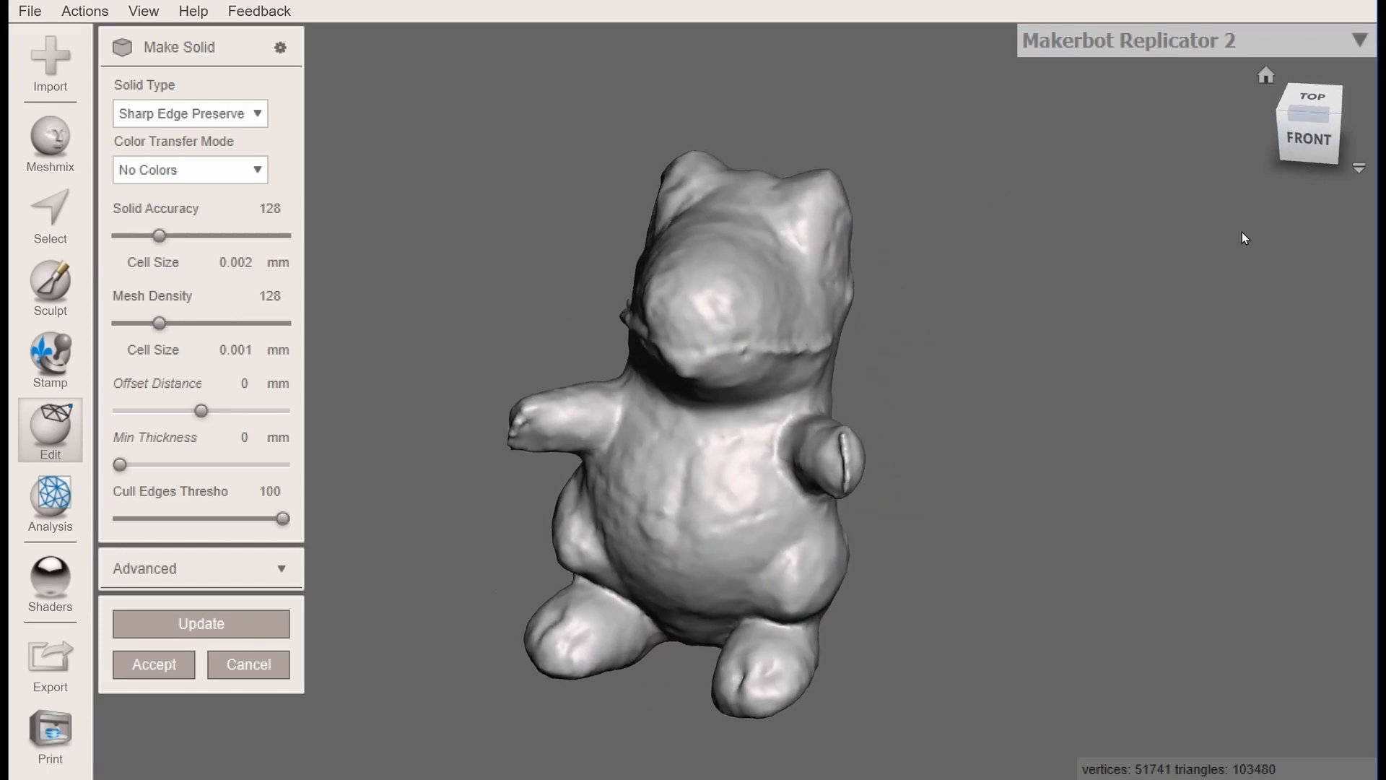
pyautogui.click(145, 669)
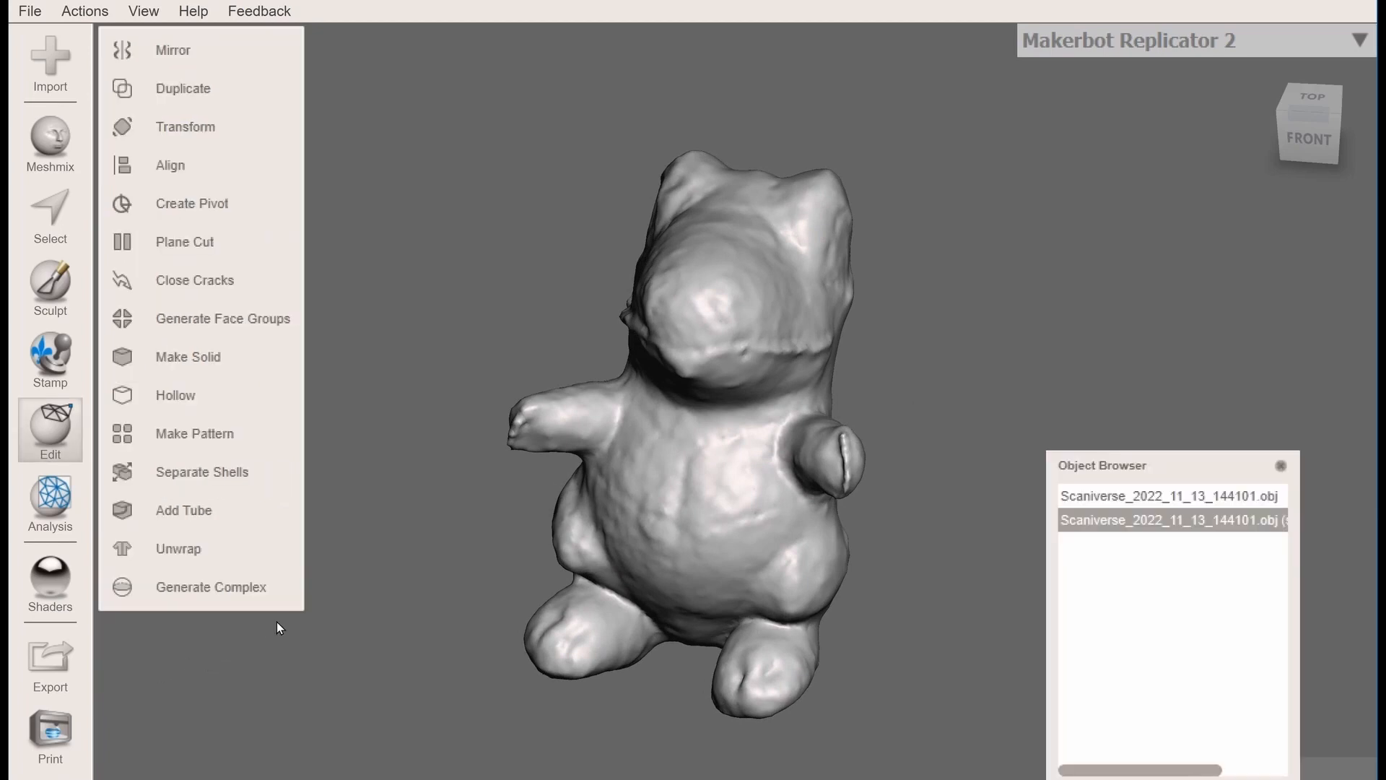
# Smooth the front of the model with the Flatten brush, over the belly, raised arm and snout, at strength 28 and size 55
pyautogui.click(49, 281)
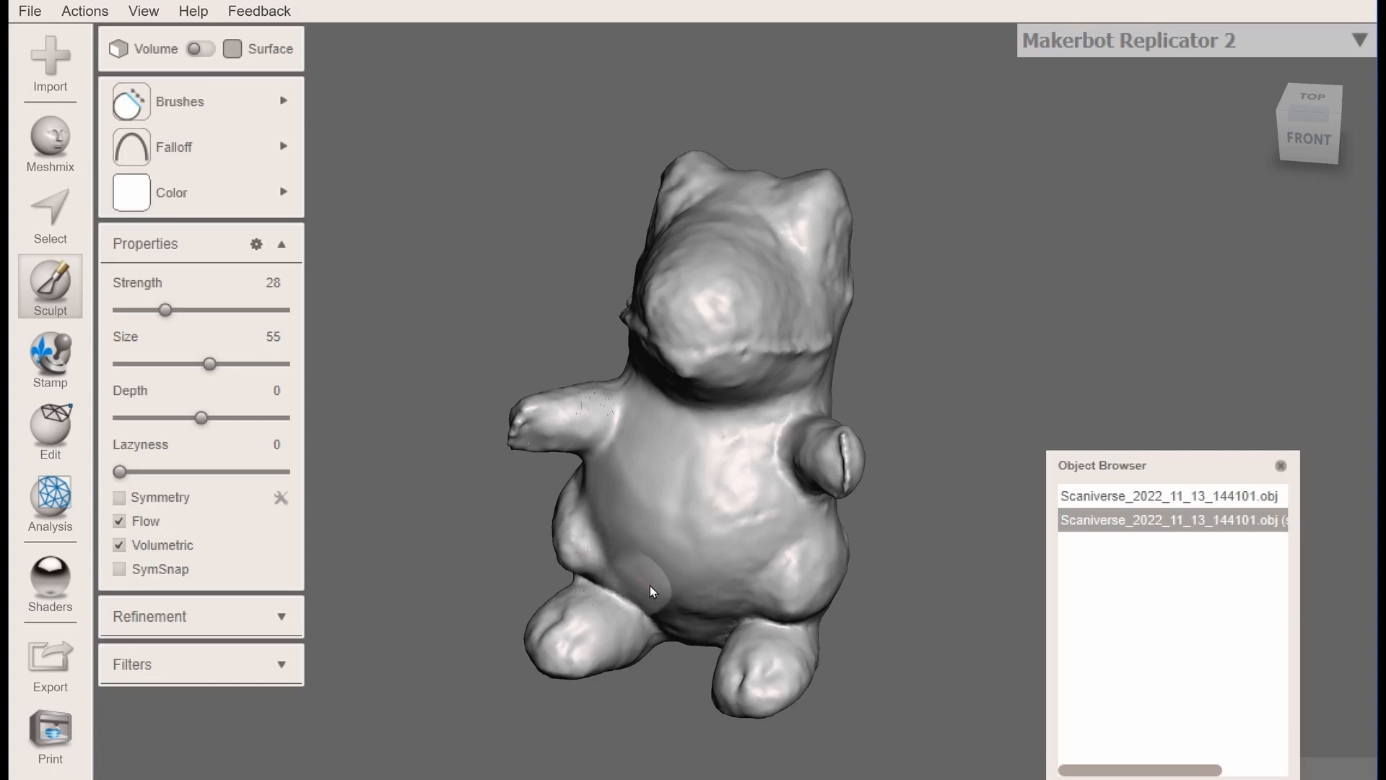
pyautogui.moveTo(605, 478); pyautogui.dragTo(564, 433)
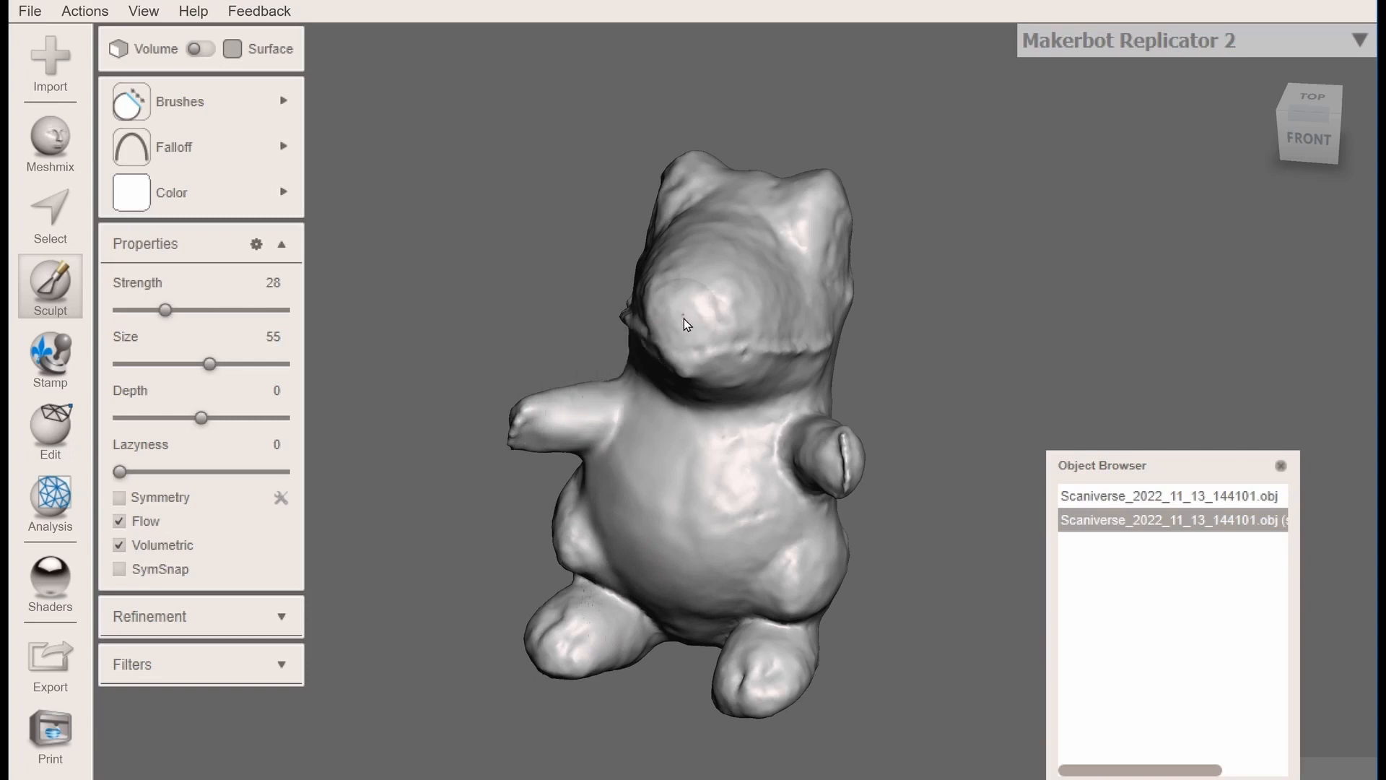
pyautogui.moveTo(698, 282)
pyautogui.mouseDown()
pyautogui.moveTo(773, 291)
pyautogui.moveTo(771, 324)
pyautogui.moveTo(749, 239)
pyautogui.moveTo(733, 248)
pyautogui.moveTo(832, 278)
pyautogui.moveTo(734, 230)
pyautogui.moveTo(767, 194)
pyautogui.moveTo(783, 273)
pyautogui.moveTo(755, 241)
pyautogui.moveTo(787, 282)
pyautogui.moveTo(751, 331)
pyautogui.moveTo(808, 322)
pyautogui.moveTo(811, 445)
pyautogui.moveTo(740, 603)
pyautogui.mouseUp()
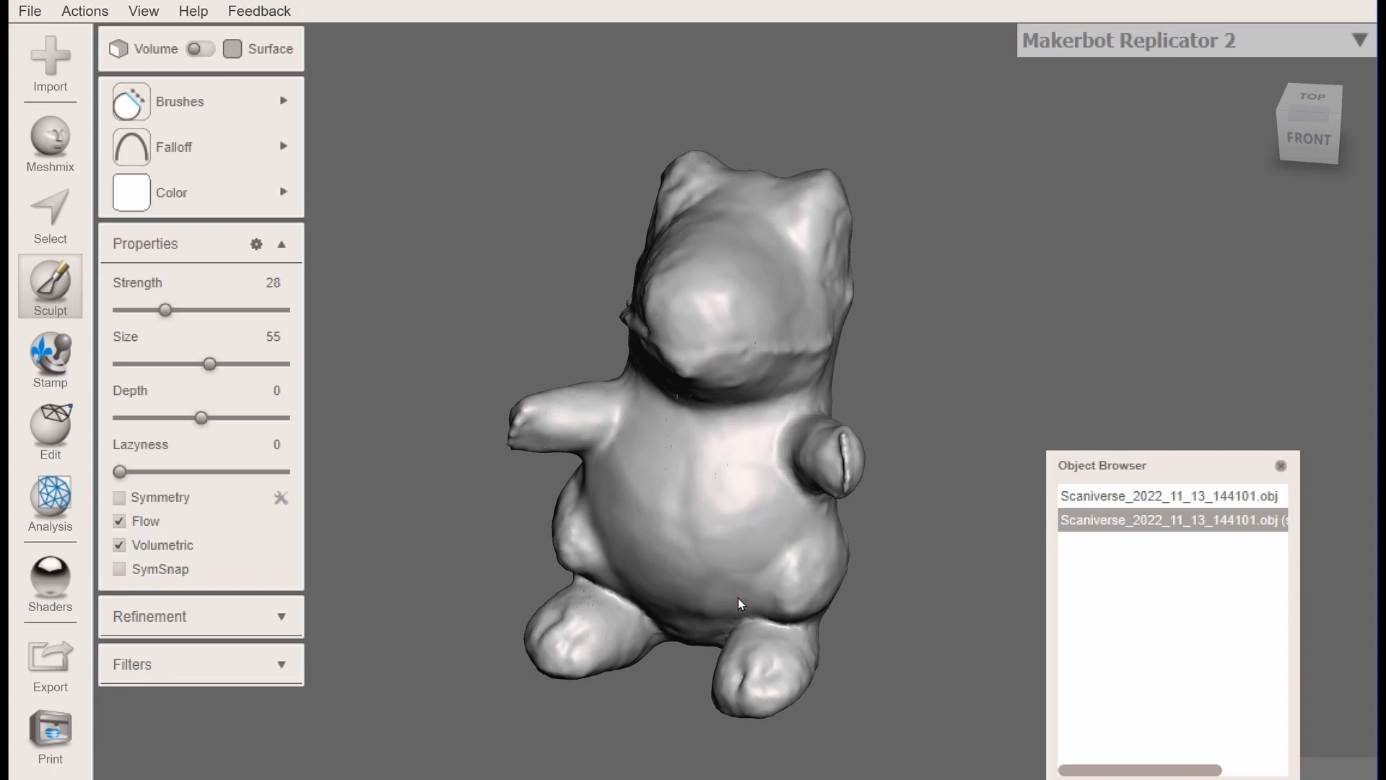
# Flatten the surface bumps along the model's right side, back and left side with the same brush settings
pyautogui.moveTo(1141, 260); pyautogui.dragTo(835, 242, button='right')
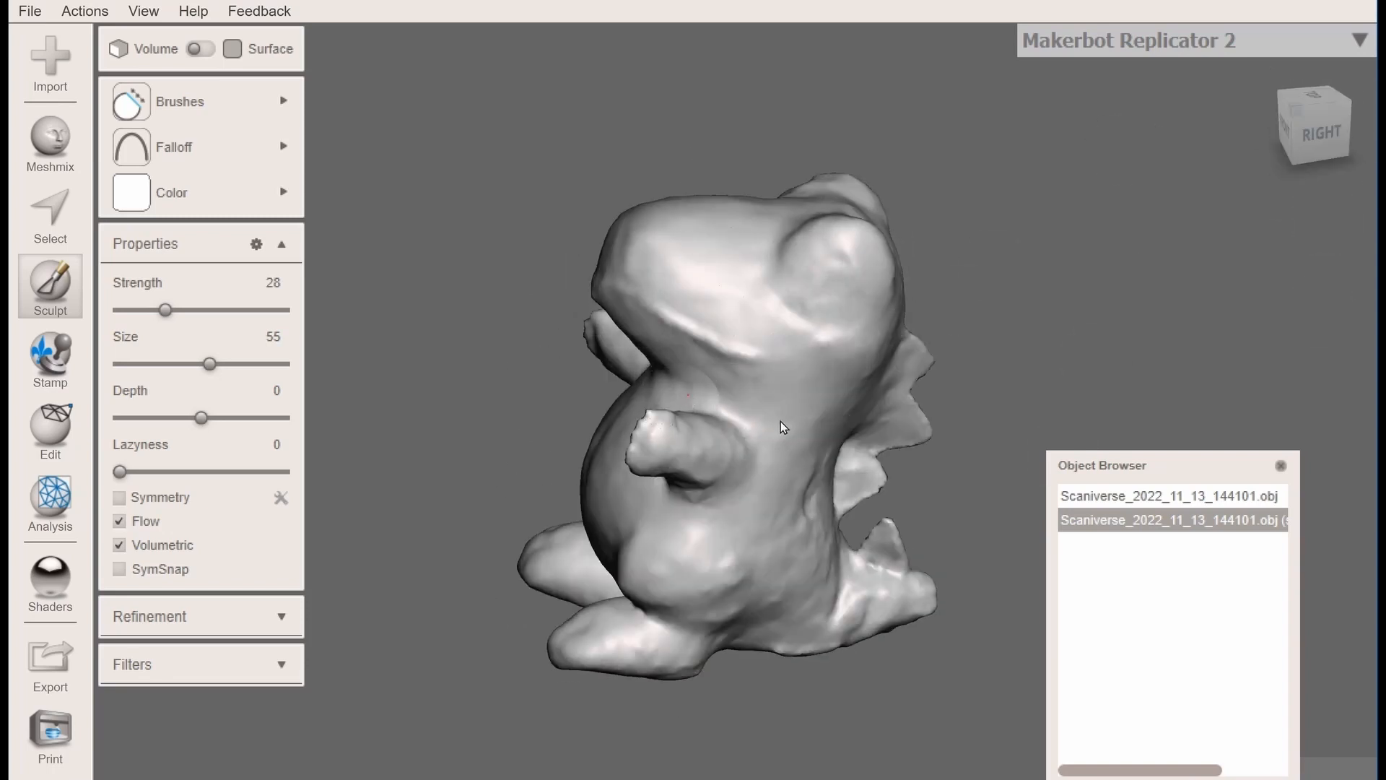
pyautogui.moveTo(756, 588)
pyautogui.mouseDown()
pyautogui.moveTo(733, 598)
pyautogui.moveTo(798, 535)
pyautogui.moveTo(908, 582)
pyautogui.moveTo(885, 412)
pyautogui.mouseUp()
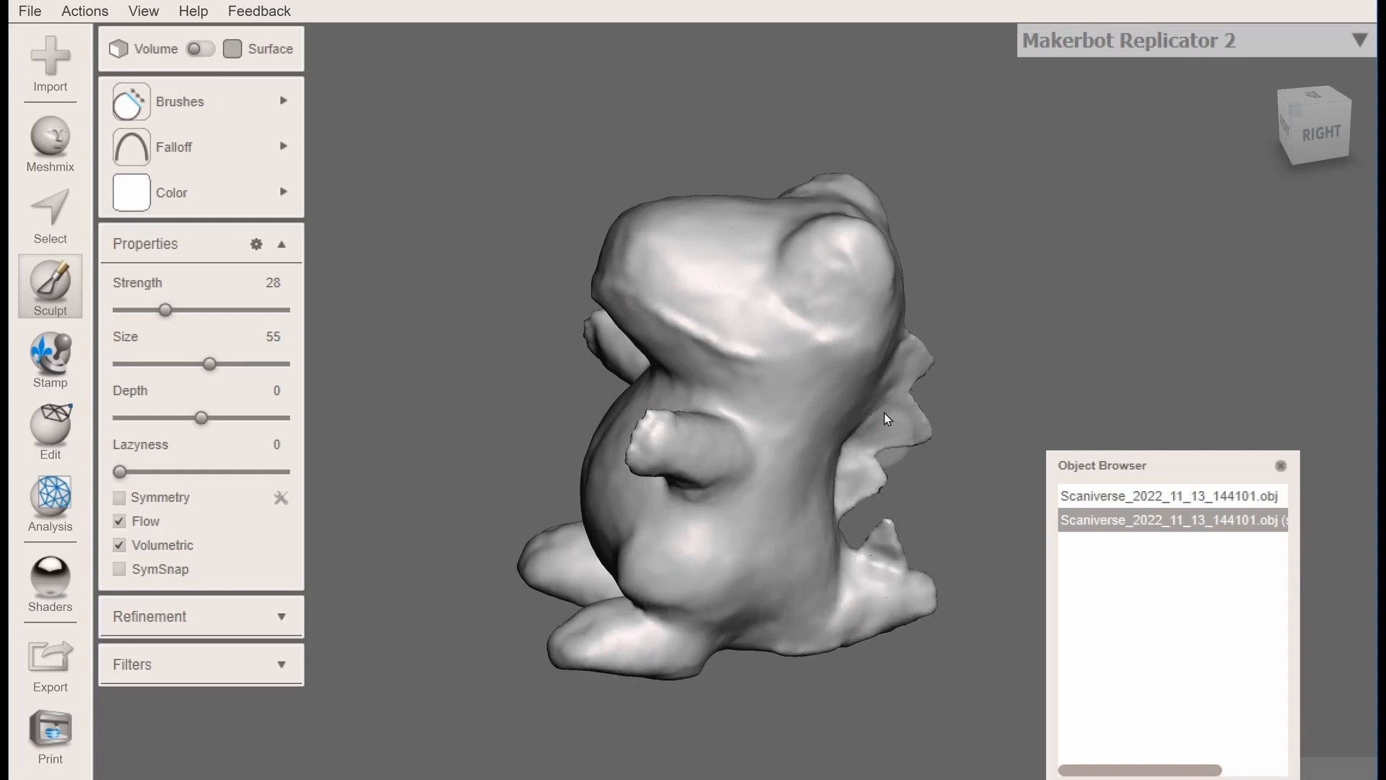
pyautogui.moveTo(887, 419); pyautogui.dragTo(721, 328, button='right')
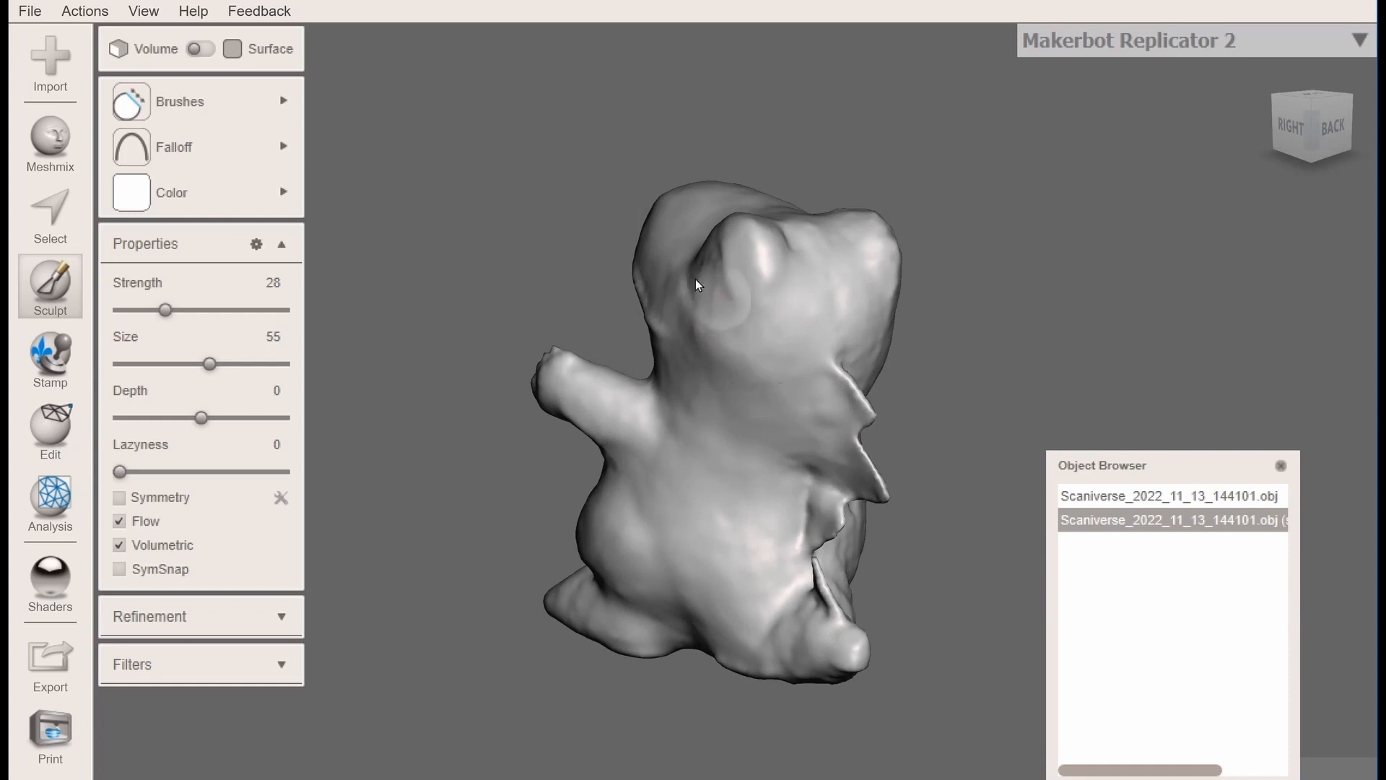
pyautogui.moveTo(816, 300)
pyautogui.mouseDown()
pyautogui.moveTo(823, 402)
pyautogui.moveTo(842, 418)
pyautogui.moveTo(835, 470)
pyautogui.moveTo(791, 468)
pyautogui.moveTo(735, 439)
pyautogui.moveTo(738, 427)
pyautogui.moveTo(752, 524)
pyautogui.moveTo(743, 574)
pyautogui.moveTo(775, 532)
pyautogui.moveTo(721, 525)
pyautogui.moveTo(660, 486)
pyautogui.moveTo(570, 387)
pyautogui.moveTo(750, 613)
pyautogui.moveTo(594, 609)
pyautogui.moveTo(575, 587)
pyautogui.moveTo(799, 656)
pyautogui.moveTo(805, 614)
pyautogui.moveTo(786, 566)
pyautogui.moveTo(688, 527)
pyautogui.mouseUp()
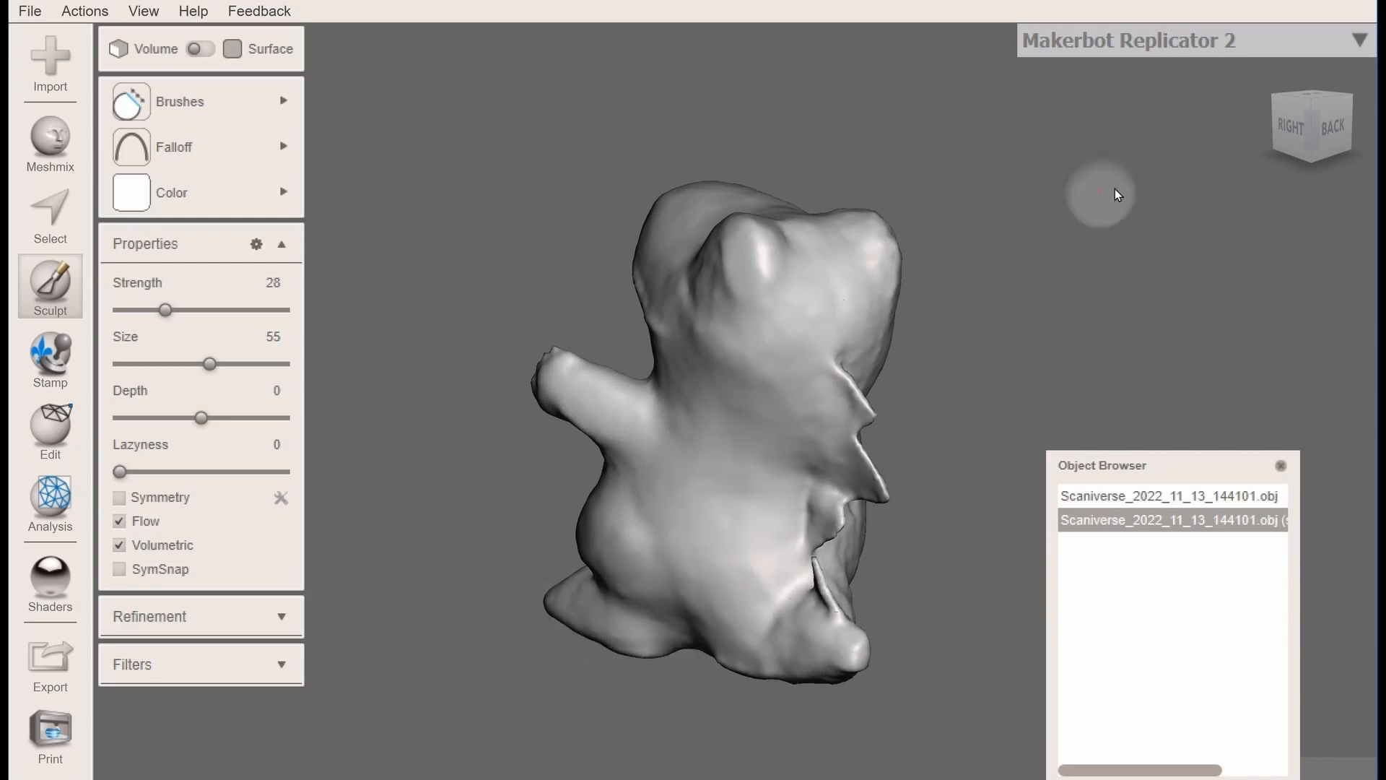
pyautogui.click(1327, 128)
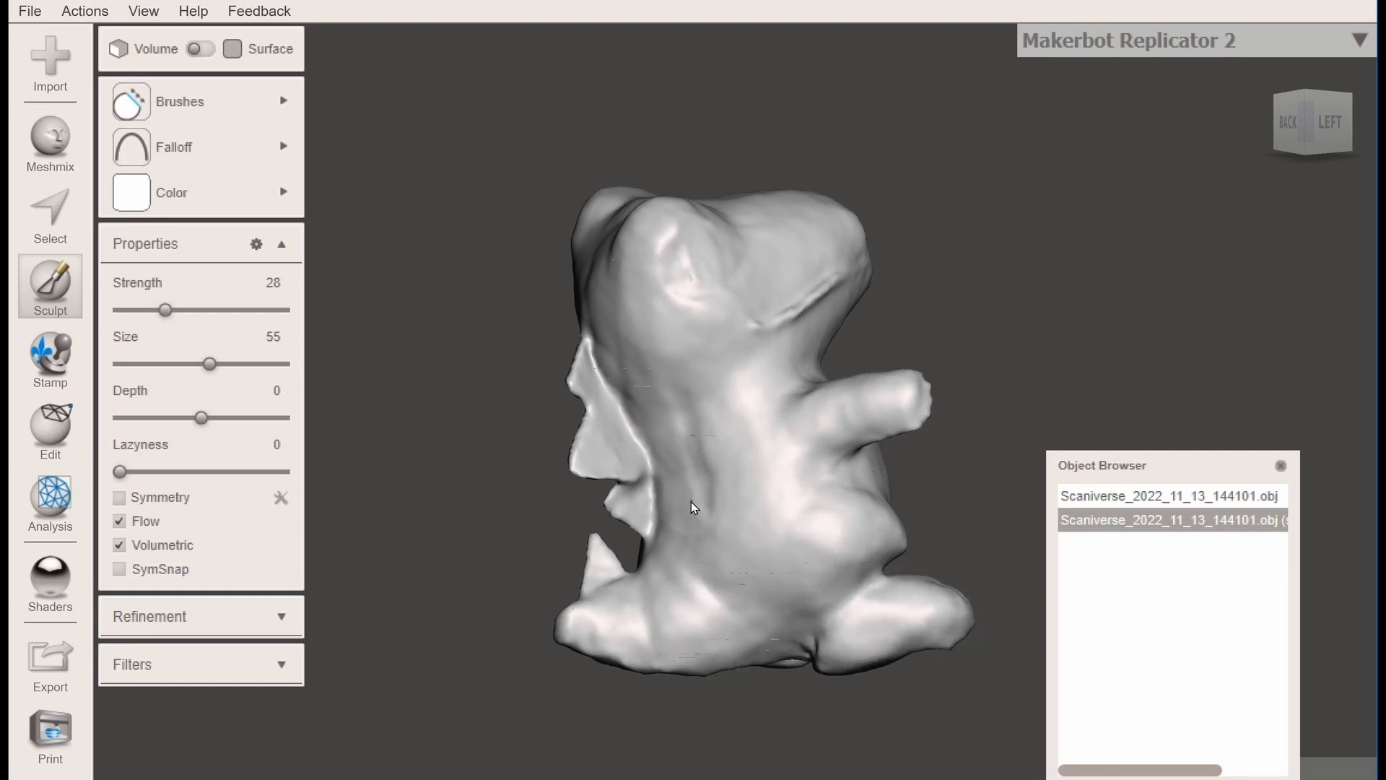
pyautogui.click(1335, 122)
pyautogui.moveTo(1264, 143); pyautogui.dragTo(1068, 180)
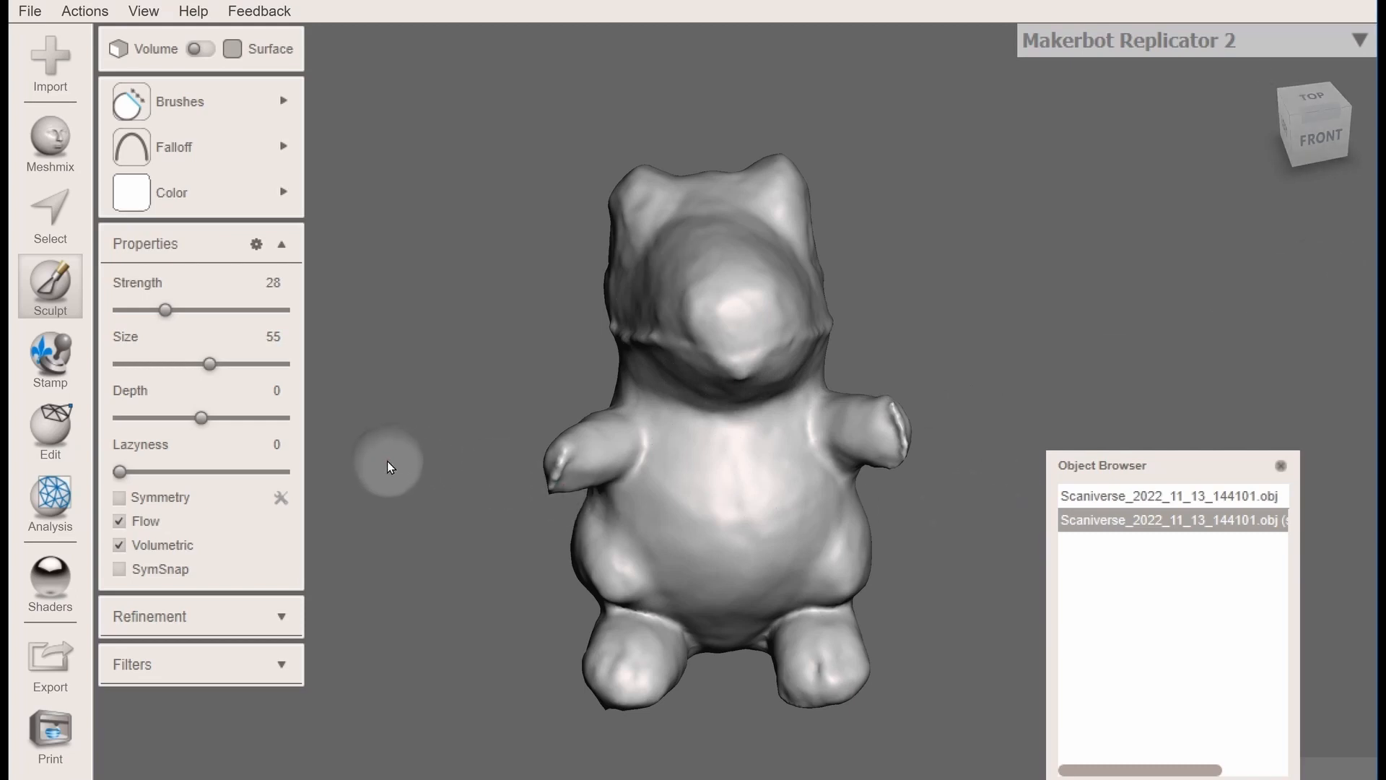
# Save the project as selfPortrait2 in Meshmixer Format (*.mix) in the 3D Scan folder
pyautogui.scroll(-4, 751, 448)
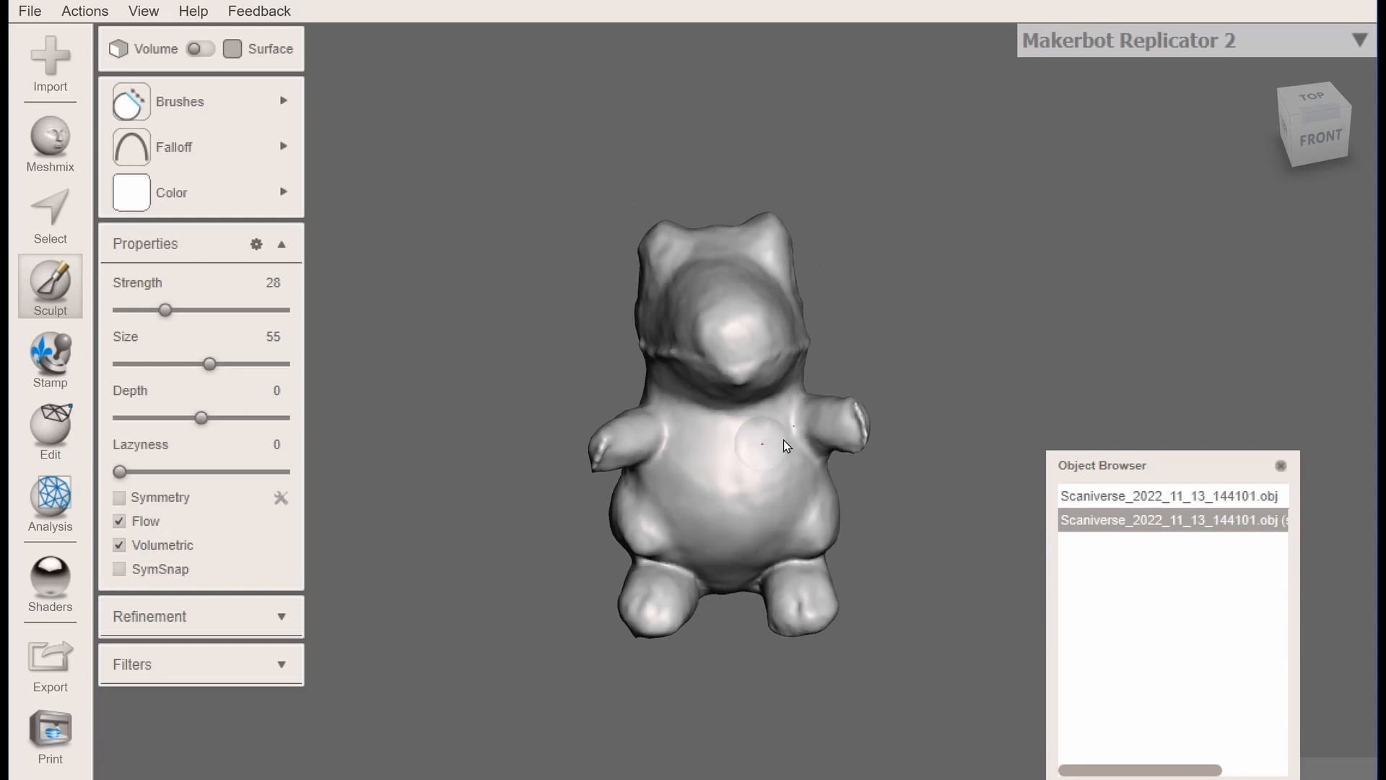
pyautogui.moveTo(1318, 139); pyautogui.dragTo(1211, 126)
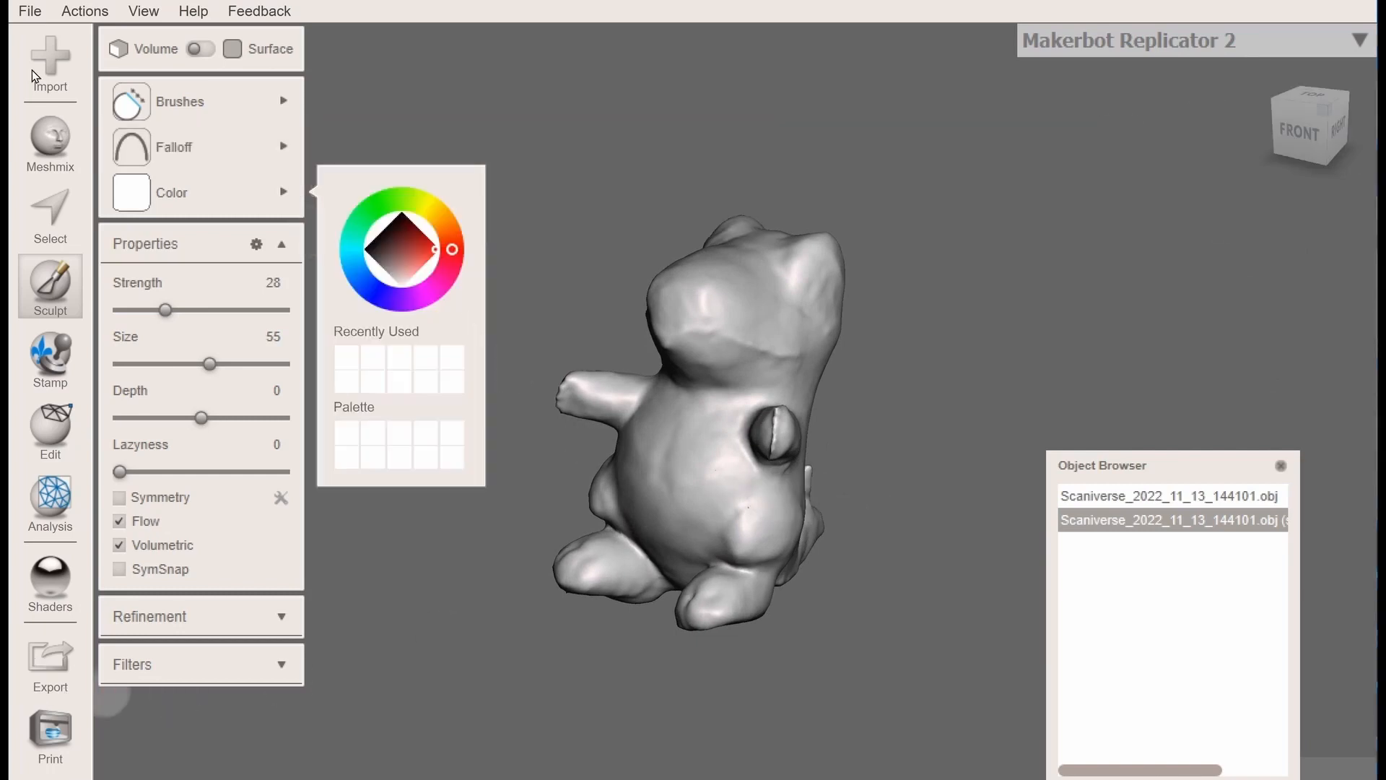
pyautogui.click(29, 12)
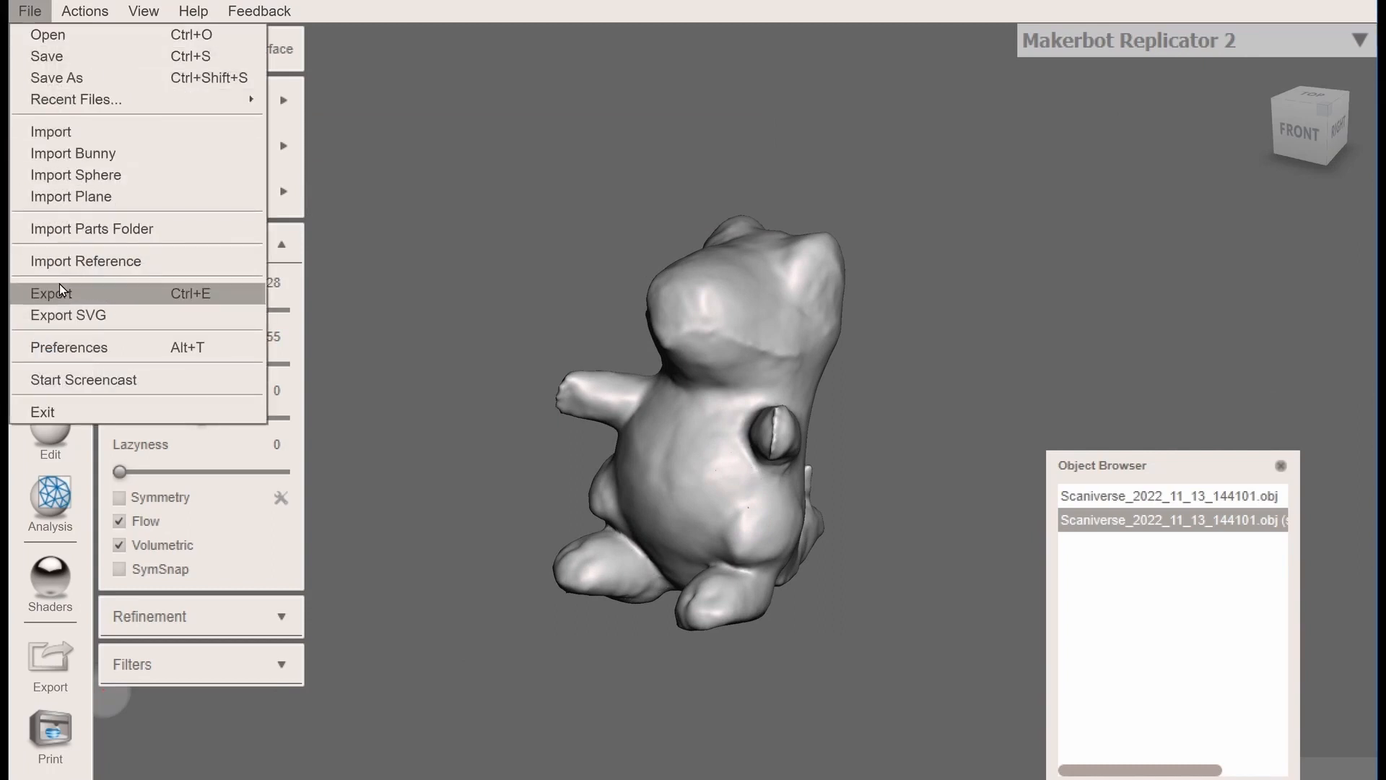
pyautogui.click(63, 56)
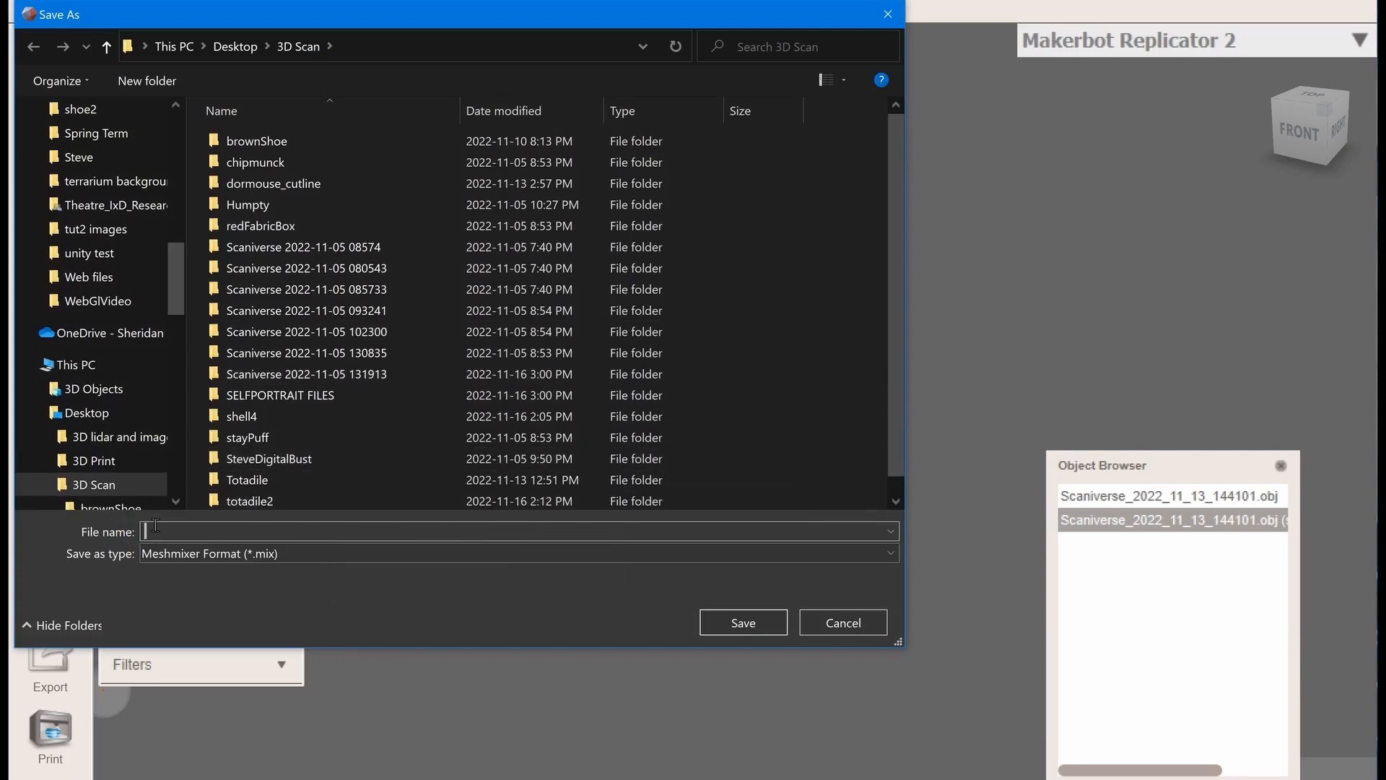
pyautogui.write('t')
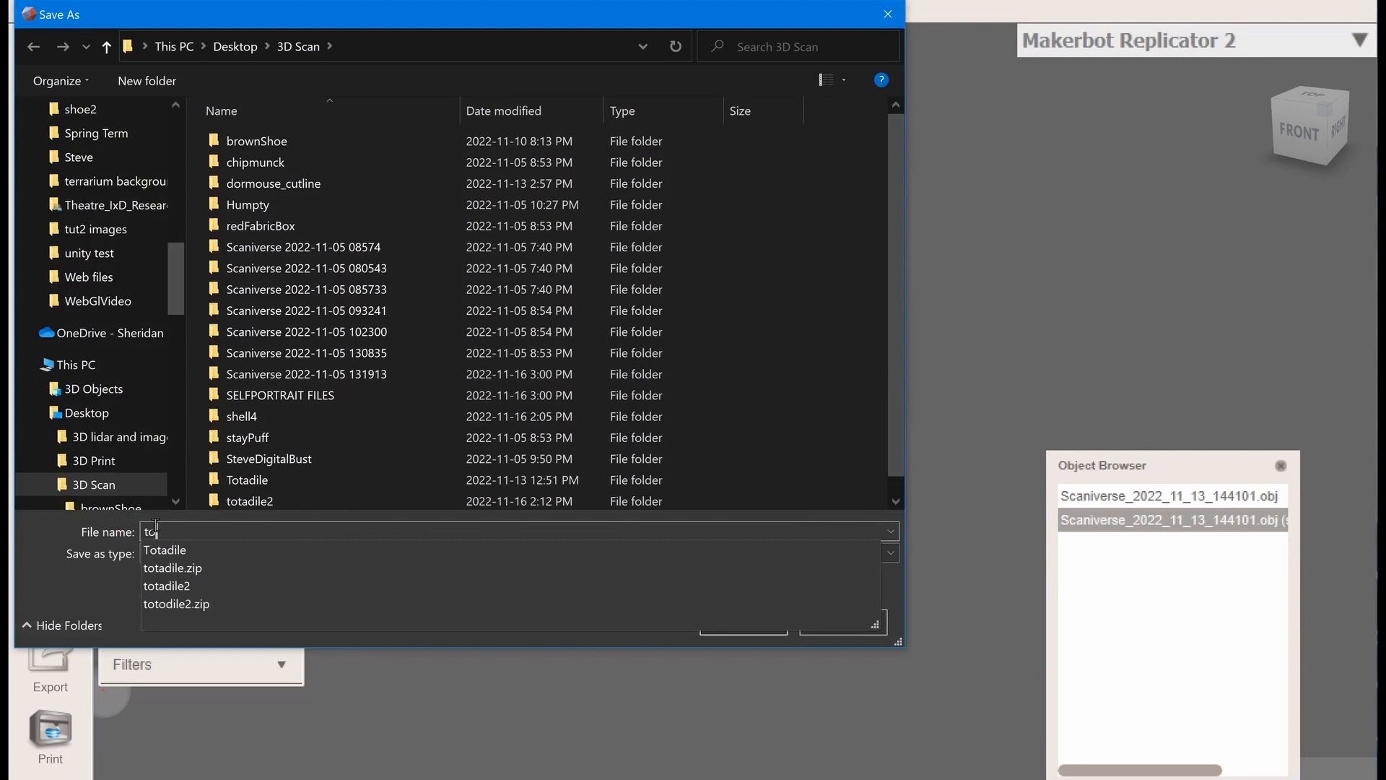
pyautogui.write('o')
pyautogui.press('BackSpace')
pyautogui.press('BackSpace')
pyautogui.write('selfPortrait2')
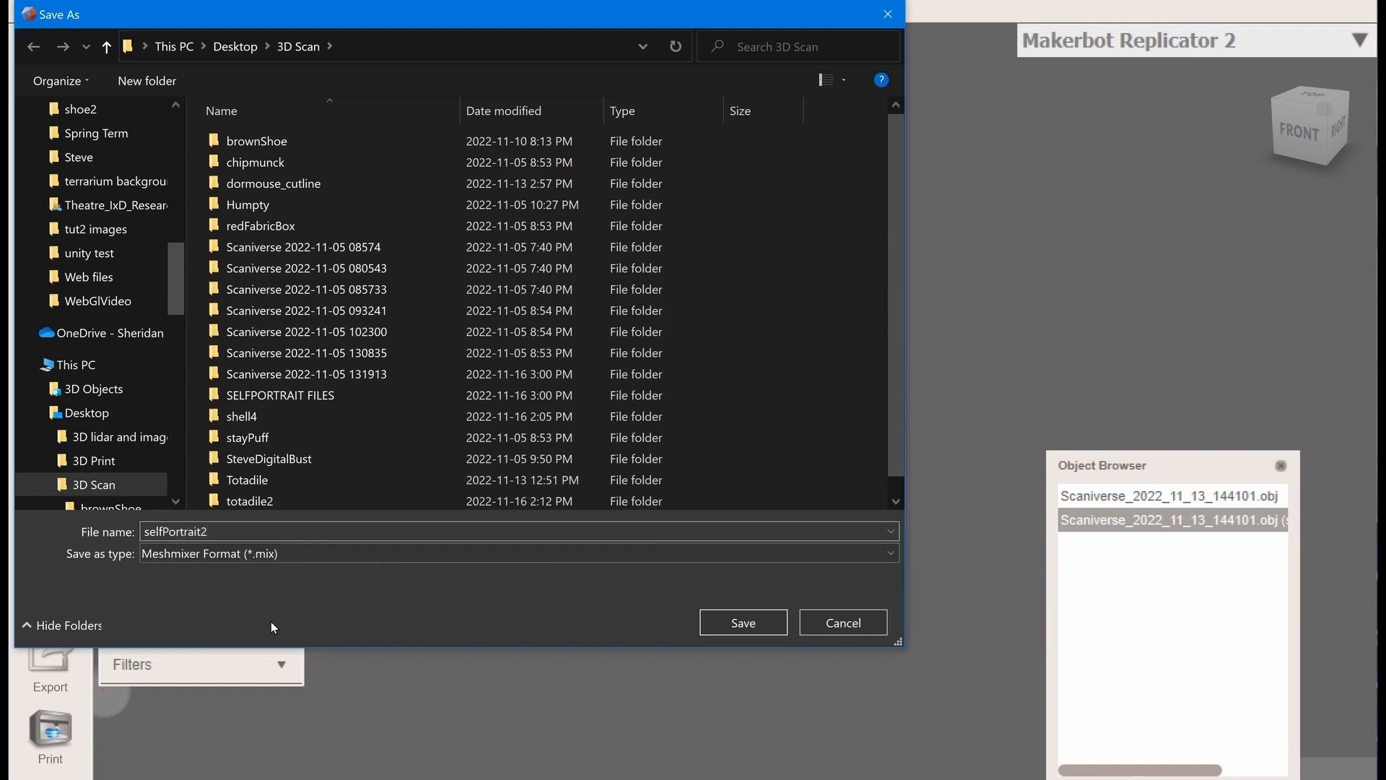
pyautogui.click(746, 622)
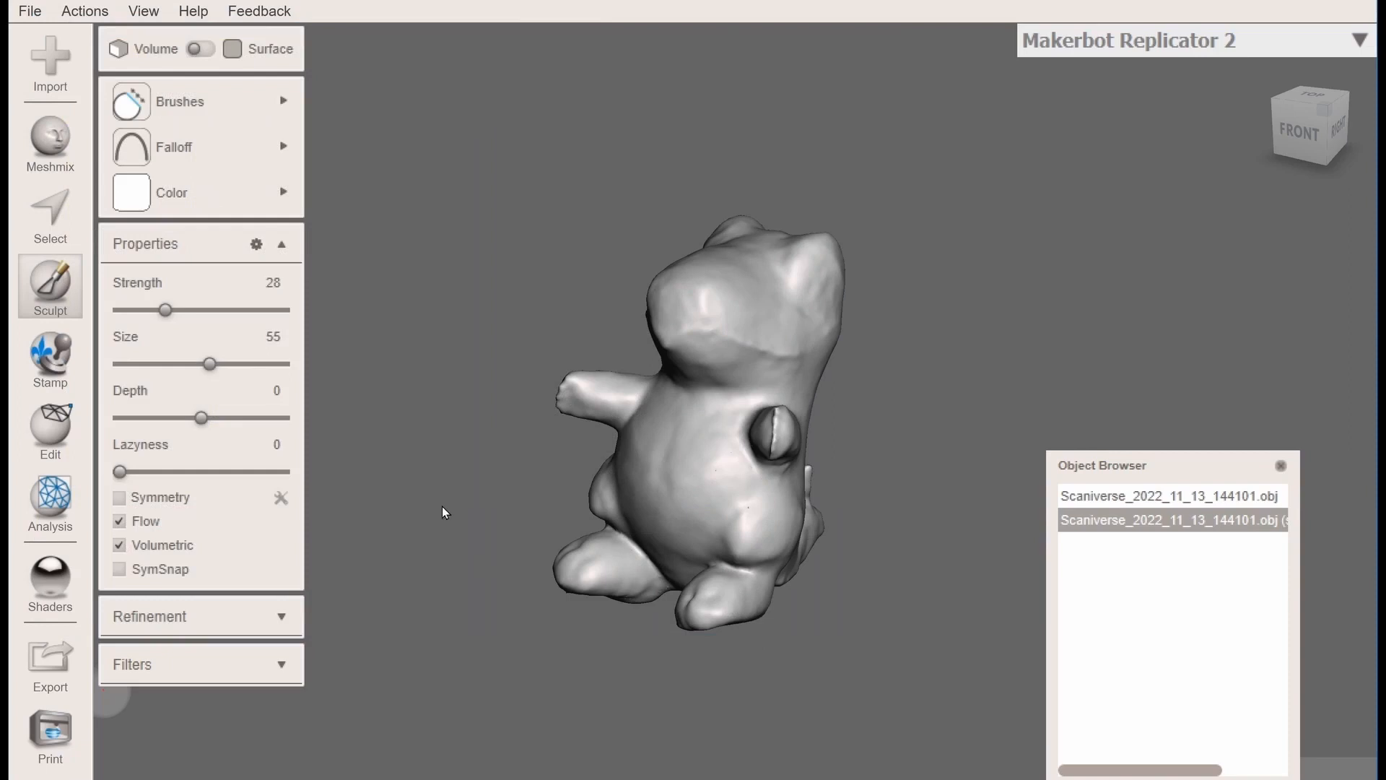
# Export the solid model as totadile3 in OBJ Format (*.obj) to the 3D Scan folder
pyautogui.click(27, 12)
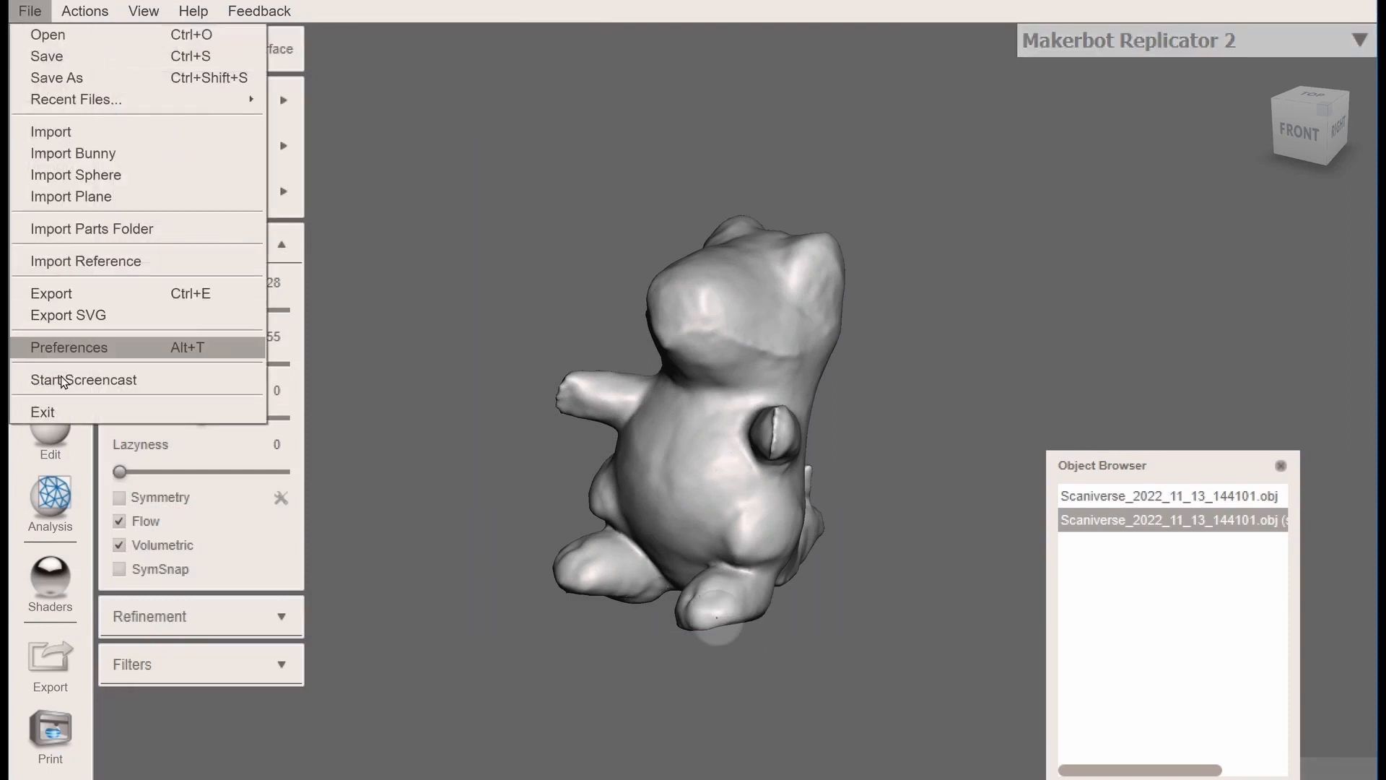
pyautogui.click(47, 294)
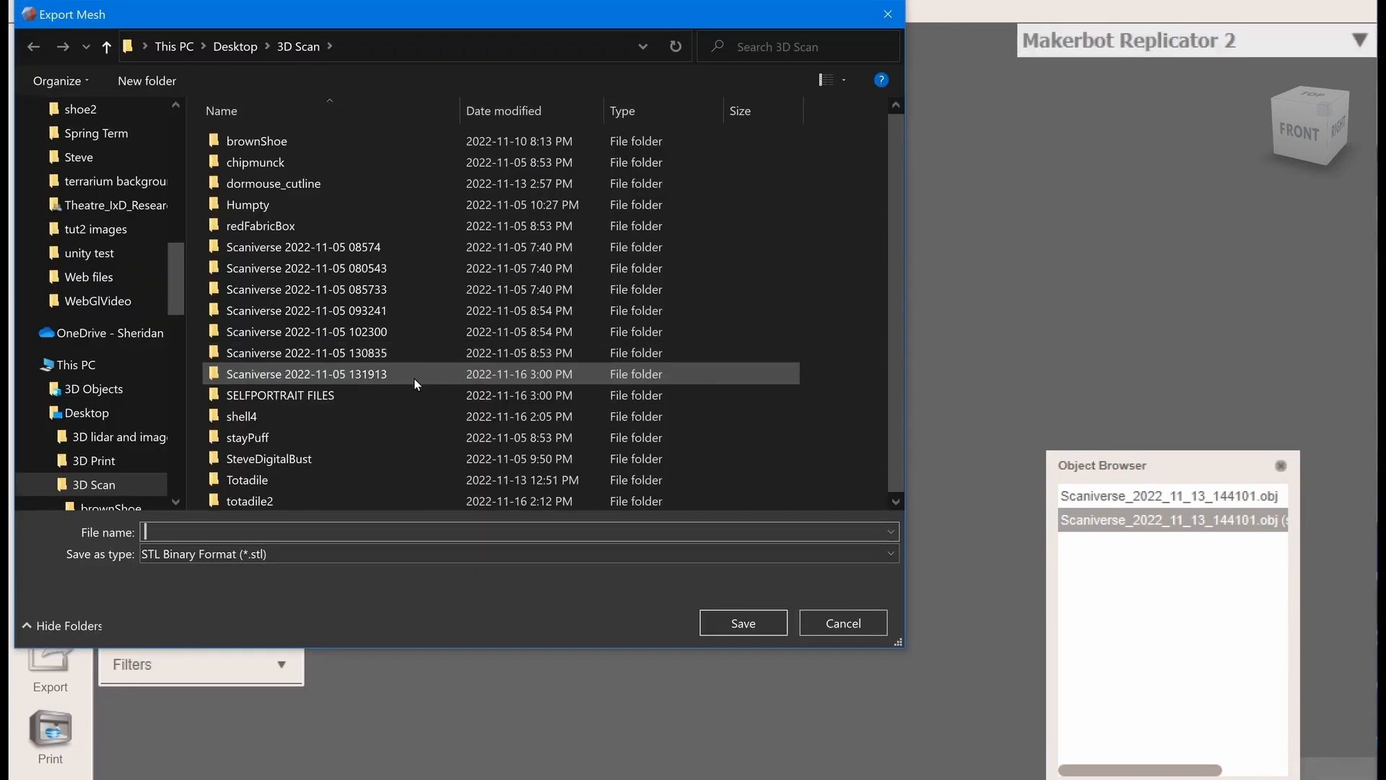
pyautogui.write('totadile')
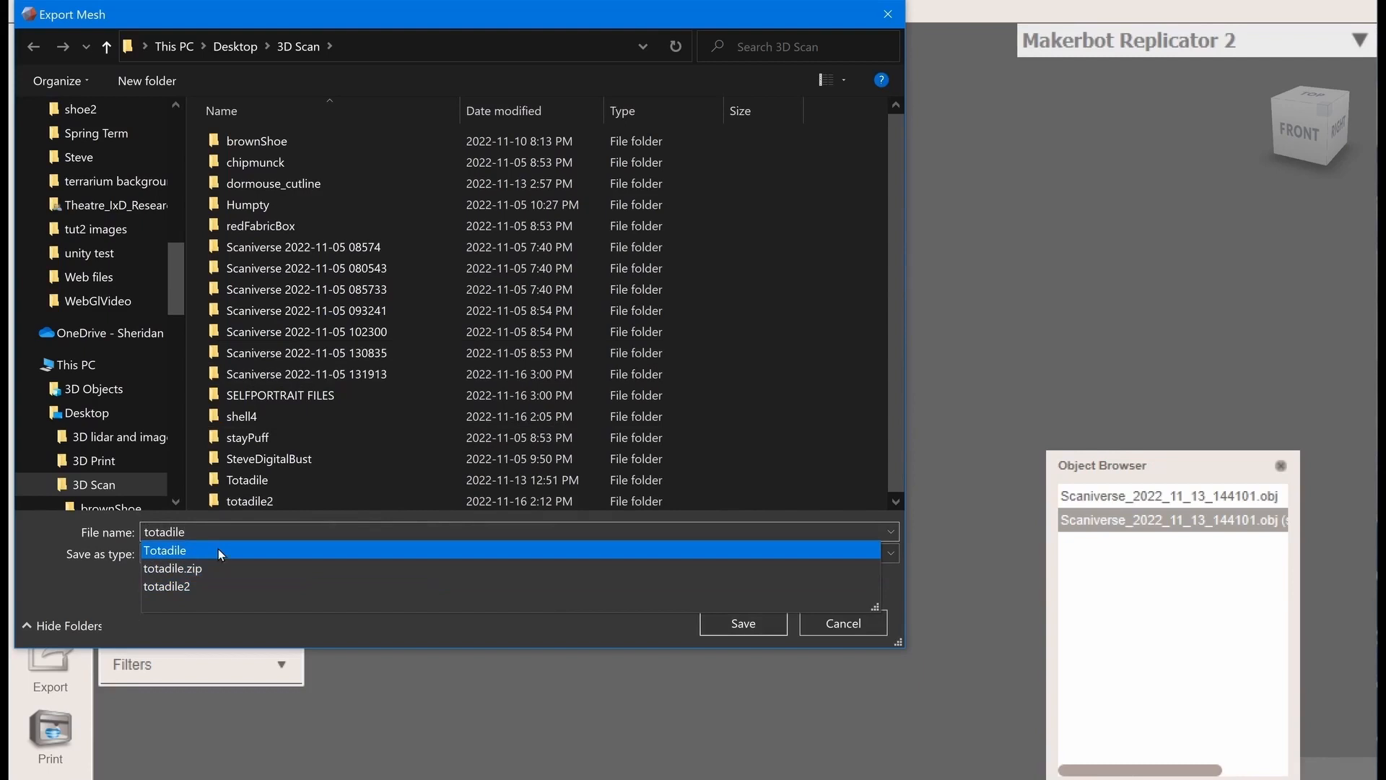
pyautogui.write('3')
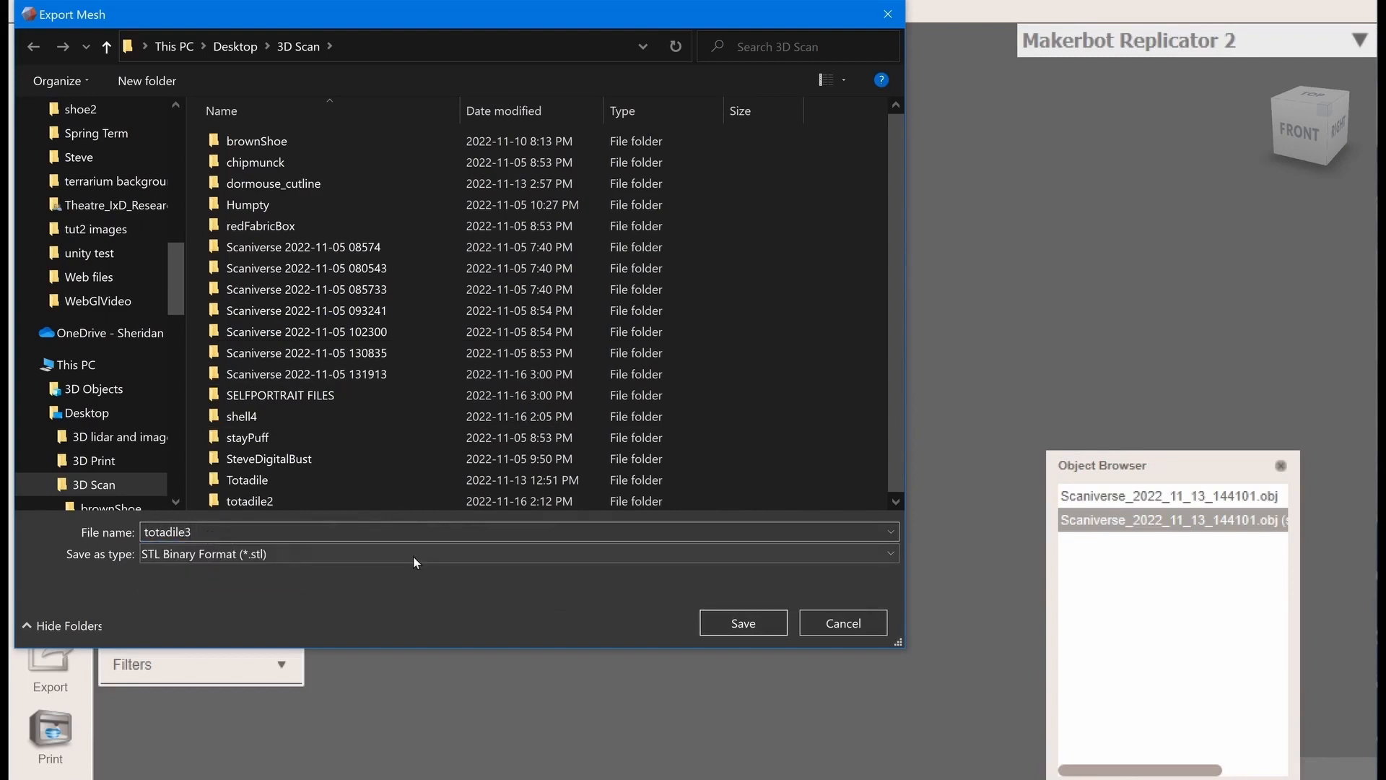
pyautogui.click(885, 554)
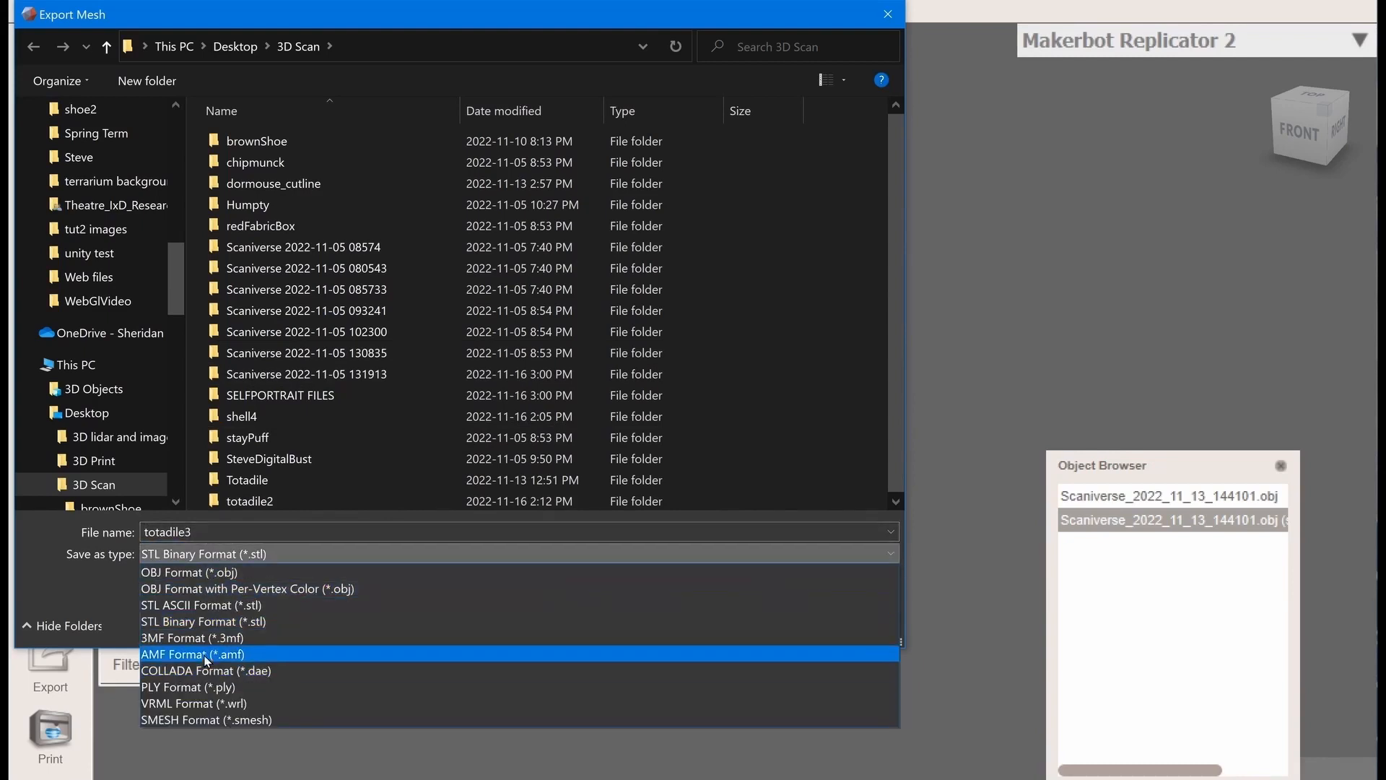
pyautogui.click(177, 571)
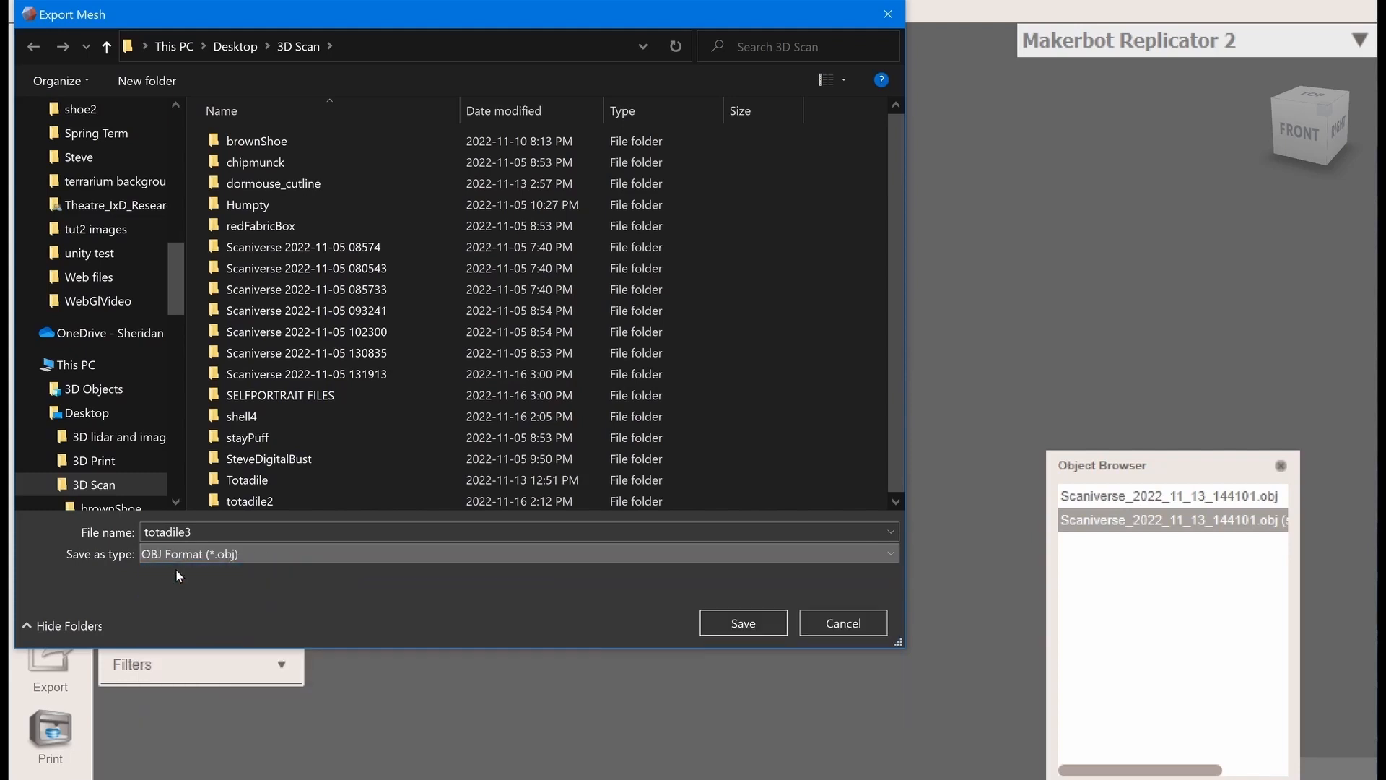
pyautogui.click(743, 623)
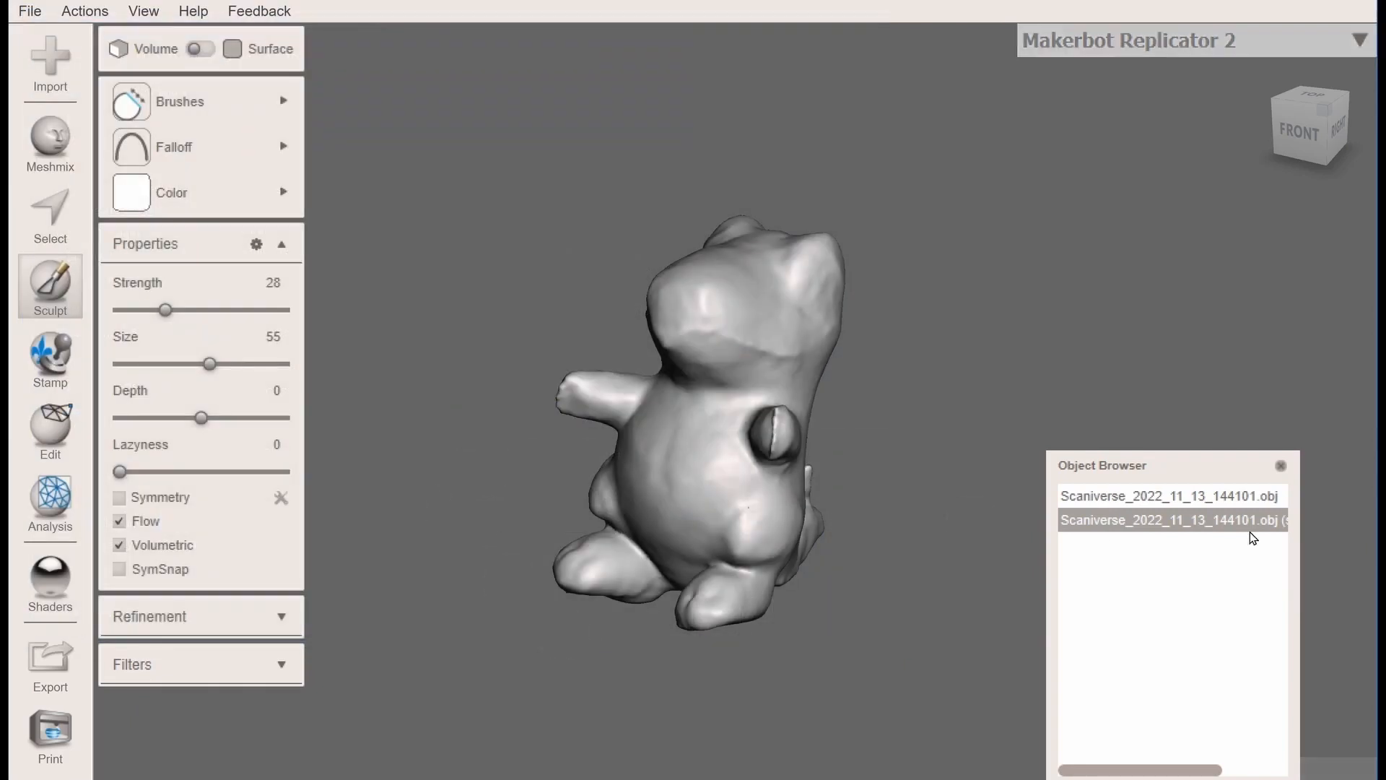
# Hide the Object Browser and show it again
pyautogui.moveTo(1142, 769)
pyautogui.mouseDown()
pyautogui.moveTo(1158, 769)
pyautogui.moveTo(1136, 774)
pyautogui.mouseUp()
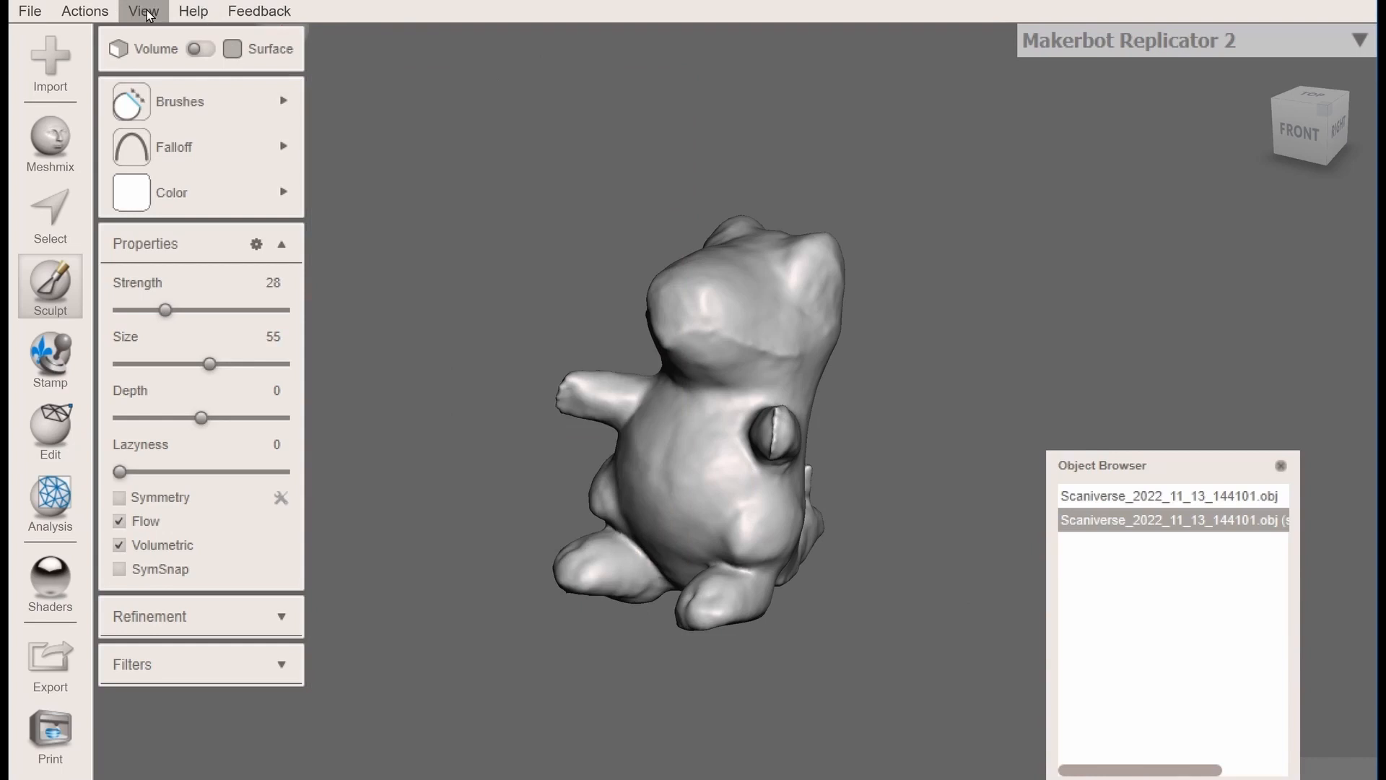
pyautogui.click(144, 10)
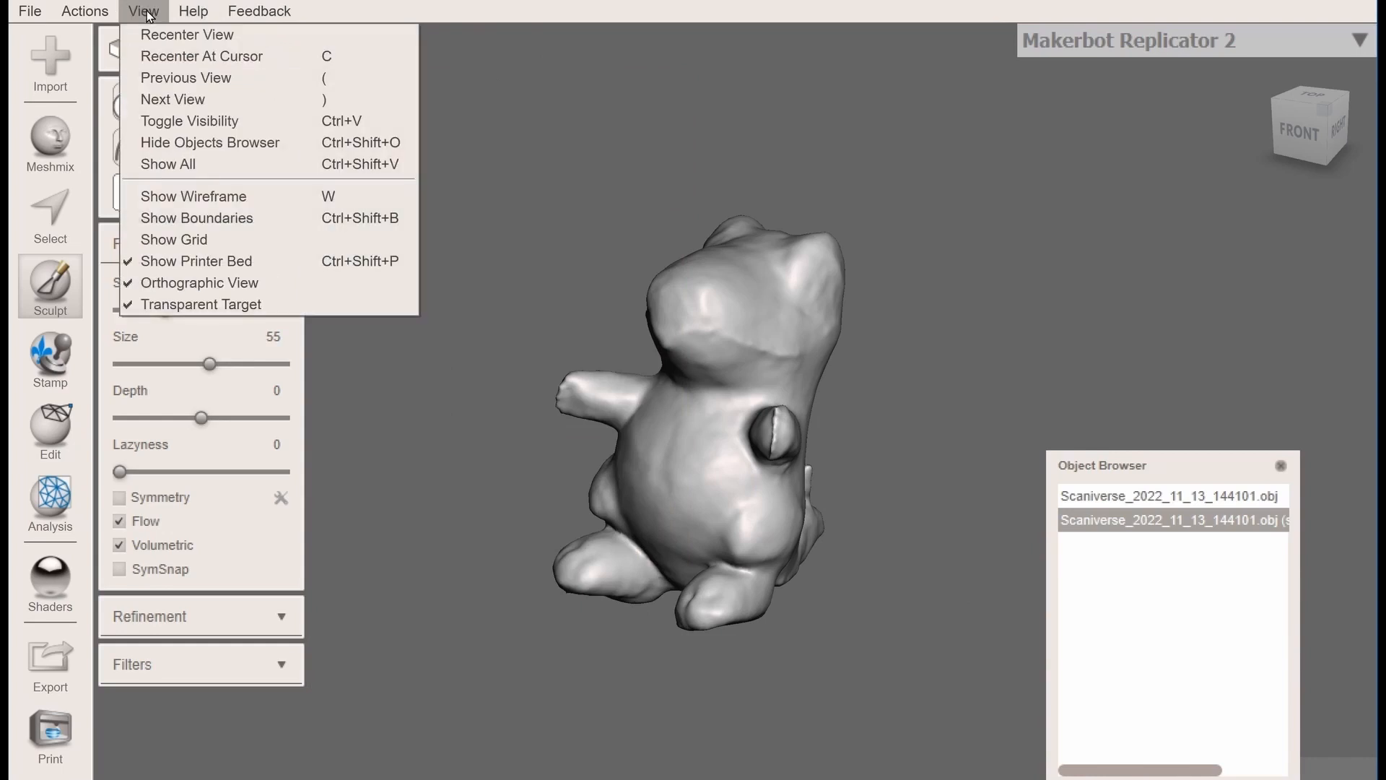
pyautogui.click(160, 143)
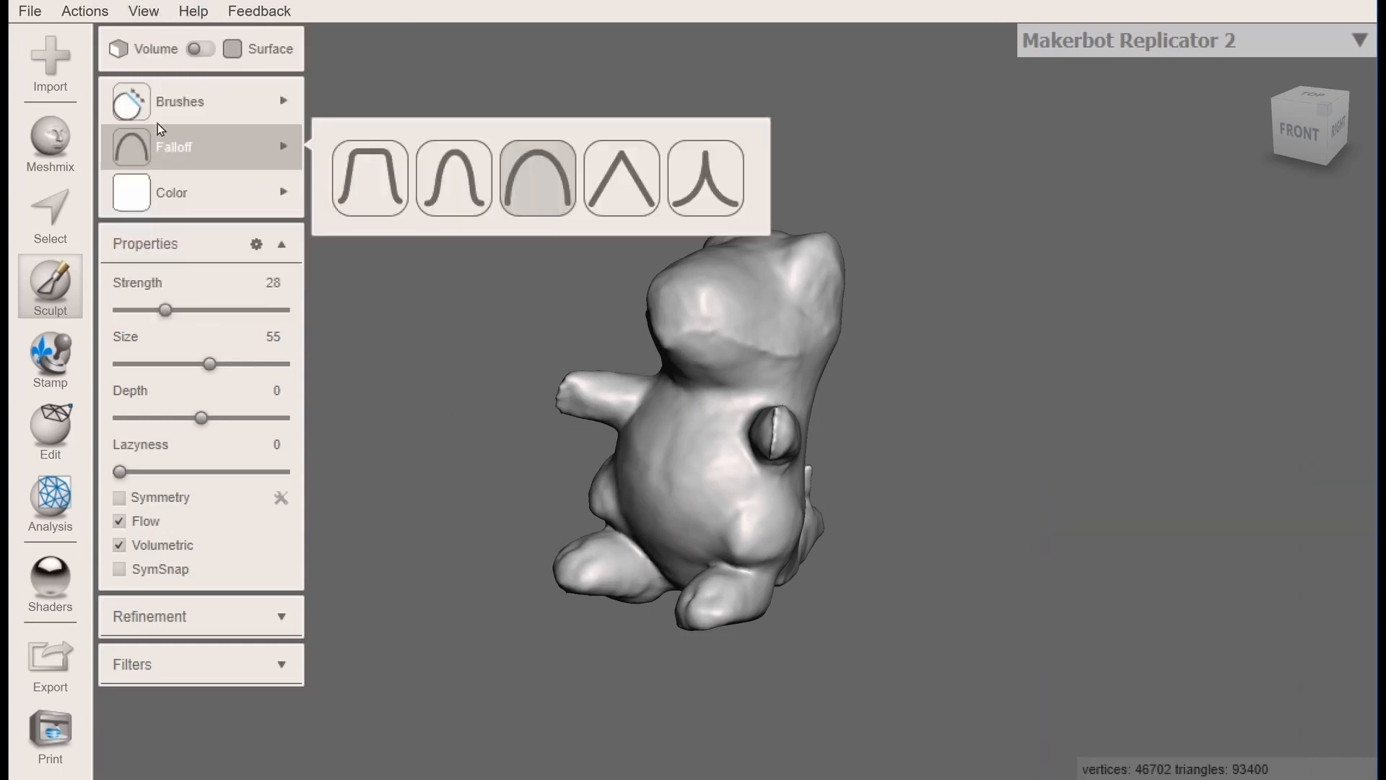
pyautogui.click(149, 14)
pyautogui.click(167, 143)
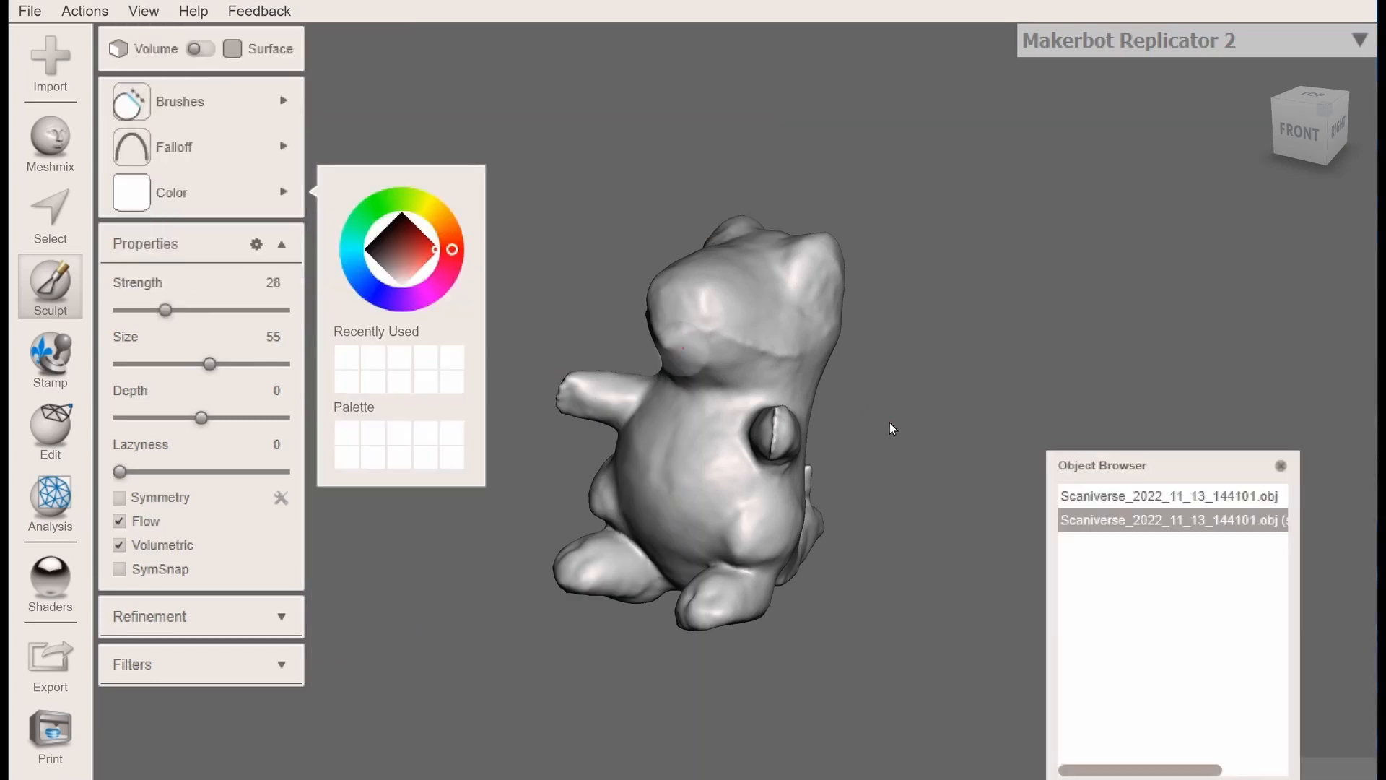
# Delete the original non-solid scan Scaniverse_2022_11_13_144101.obj from the scene and select the remaining solid copy
pyautogui.click(1103, 498)
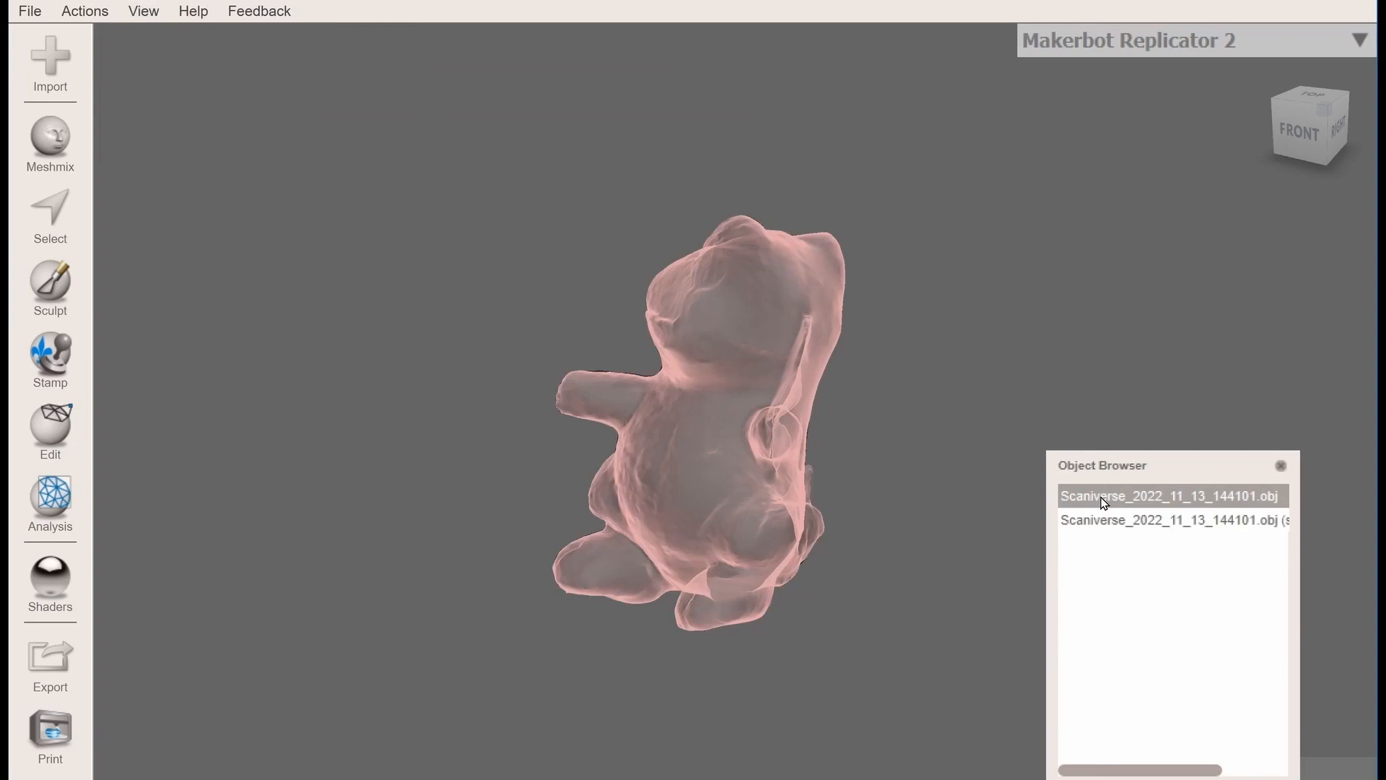
pyautogui.click(1101, 517)
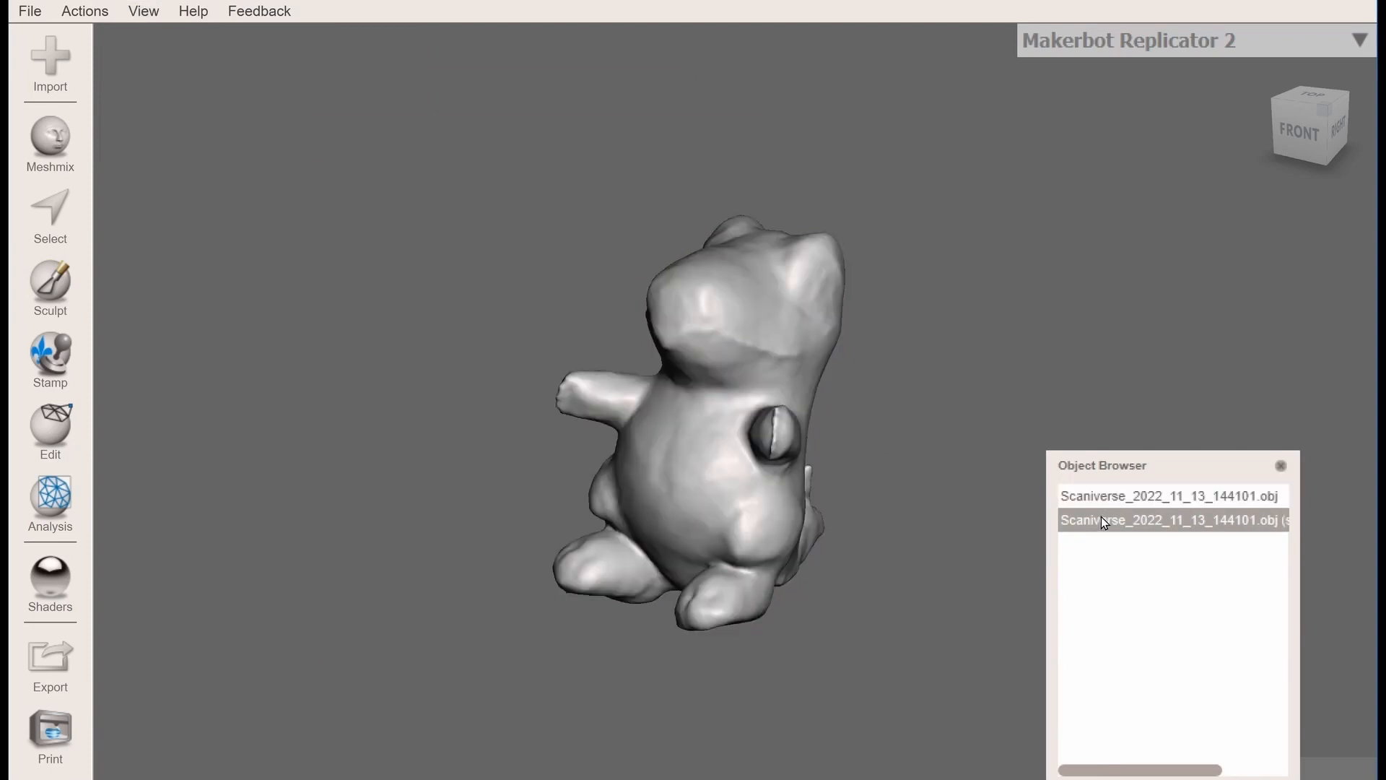
pyautogui.click(1107, 499)
pyautogui.moveTo(1131, 770)
pyautogui.mouseDown()
pyautogui.moveTo(1227, 770)
pyautogui.moveTo(1129, 770)
pyautogui.mouseUp()
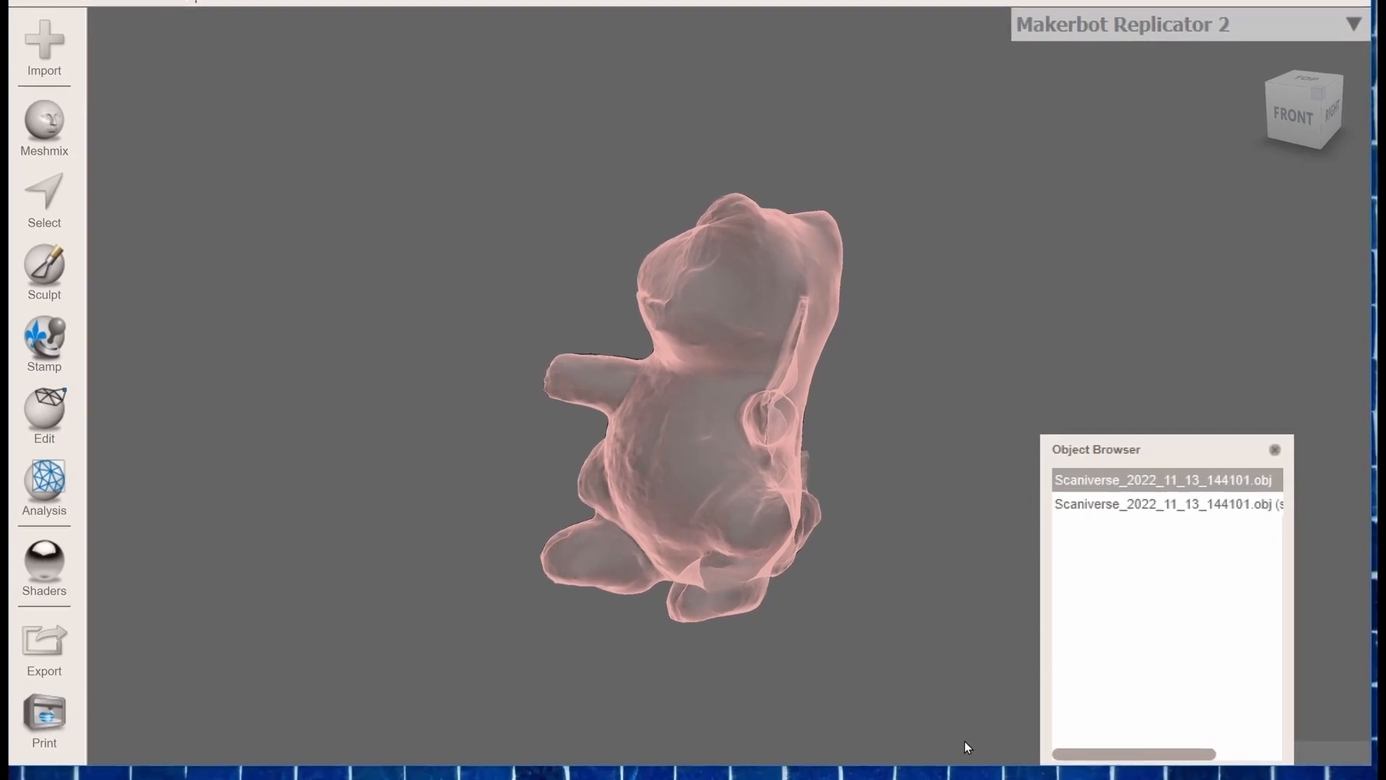
pyautogui.moveTo(946, 767); pyautogui.dragTo(946, 779)
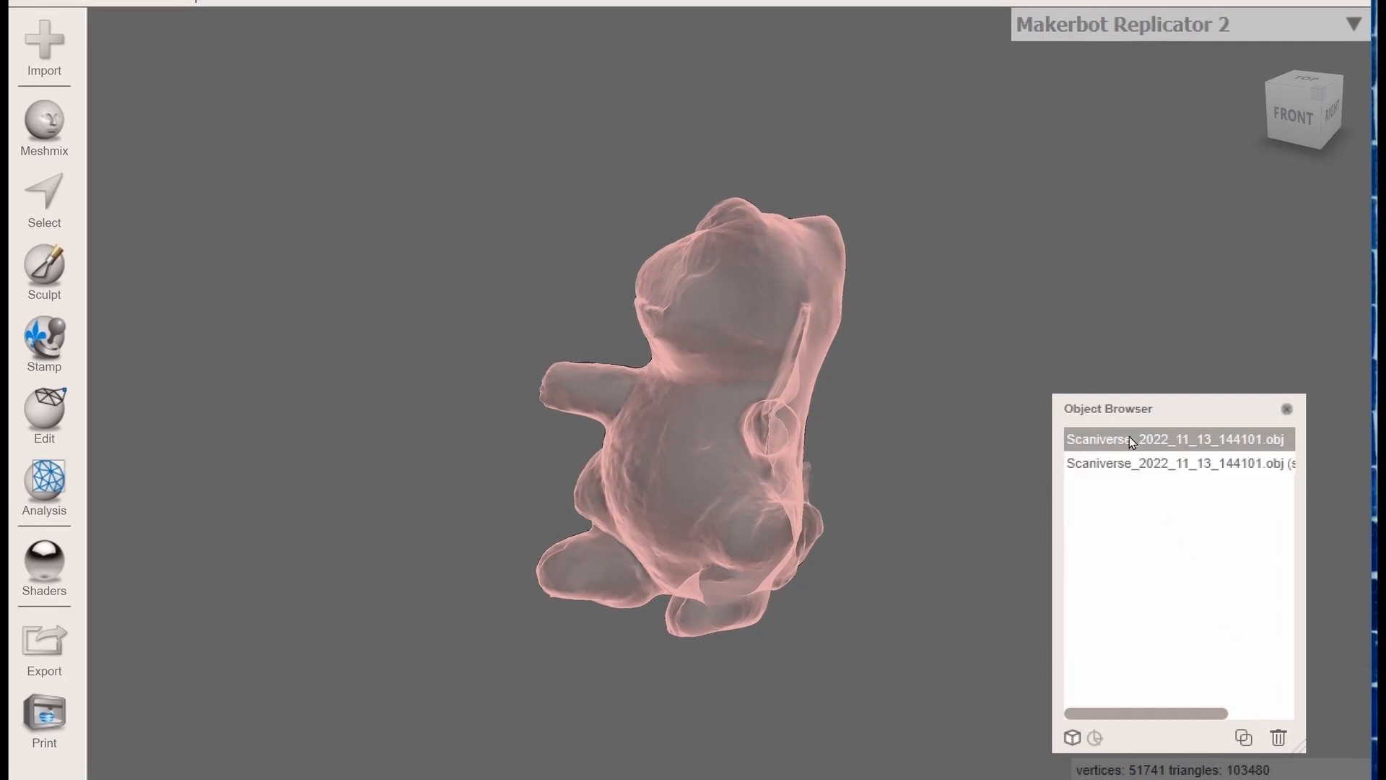
pyautogui.click(1278, 737)
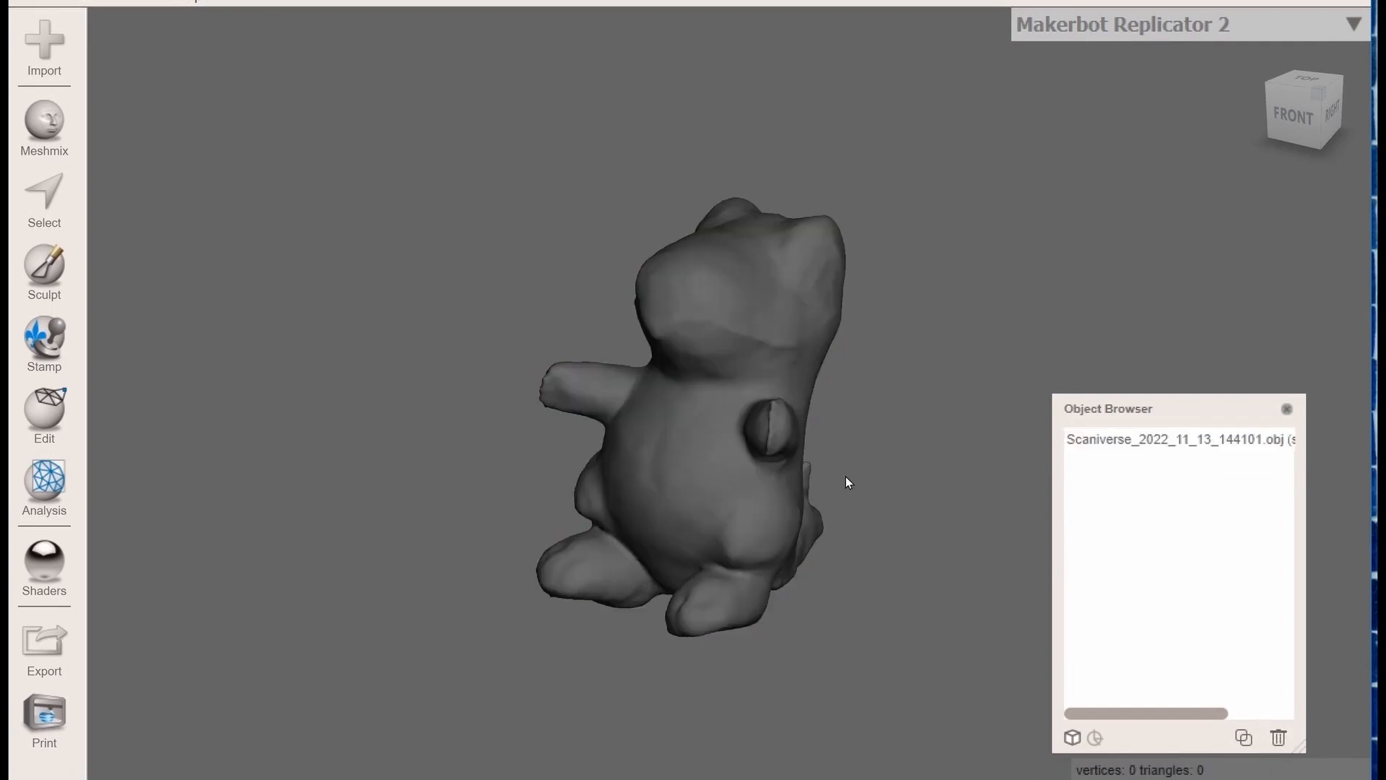
pyautogui.click(1115, 440)
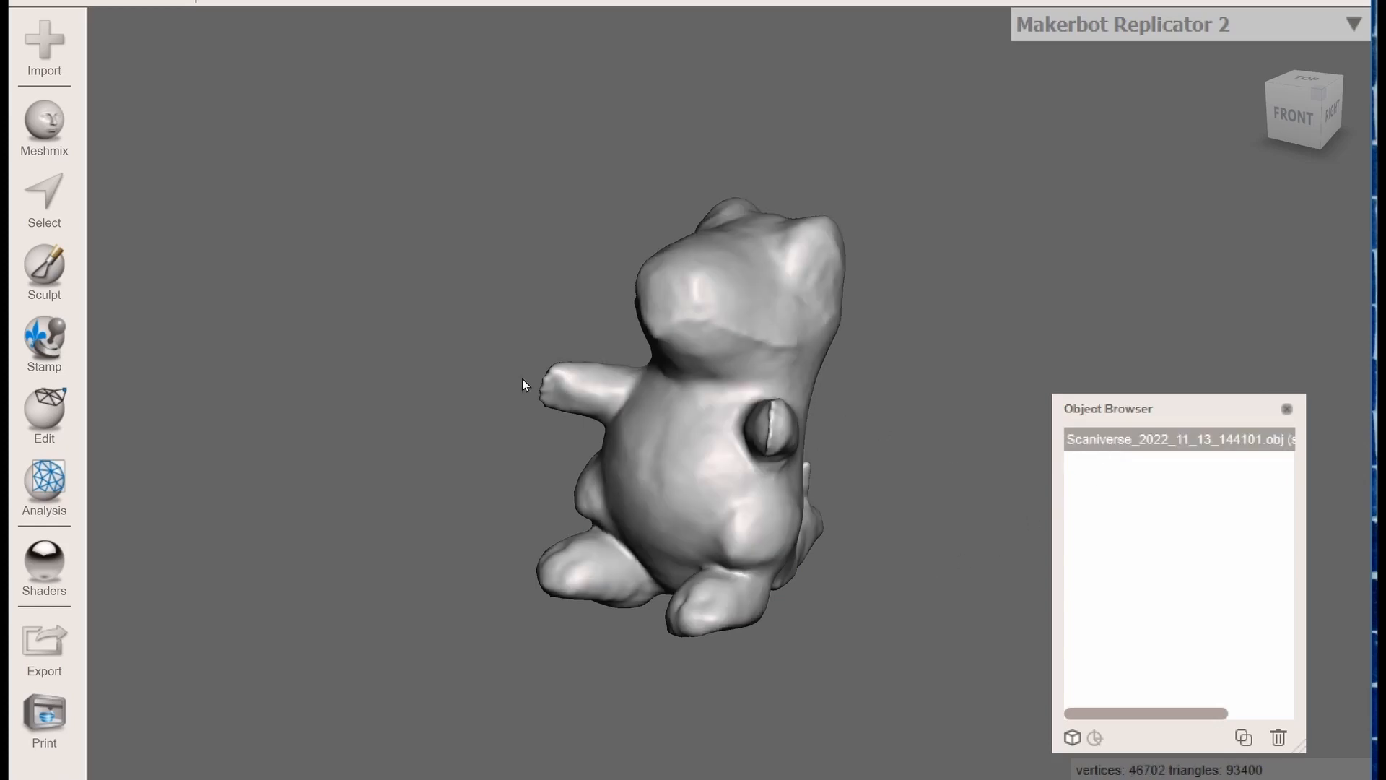
# Append the mesh Scaniverse_2022_11_11_152636 from the shell4 folder to the scene, accepting the automatic scale repair
pyautogui.scroll(-1, 509, 374)
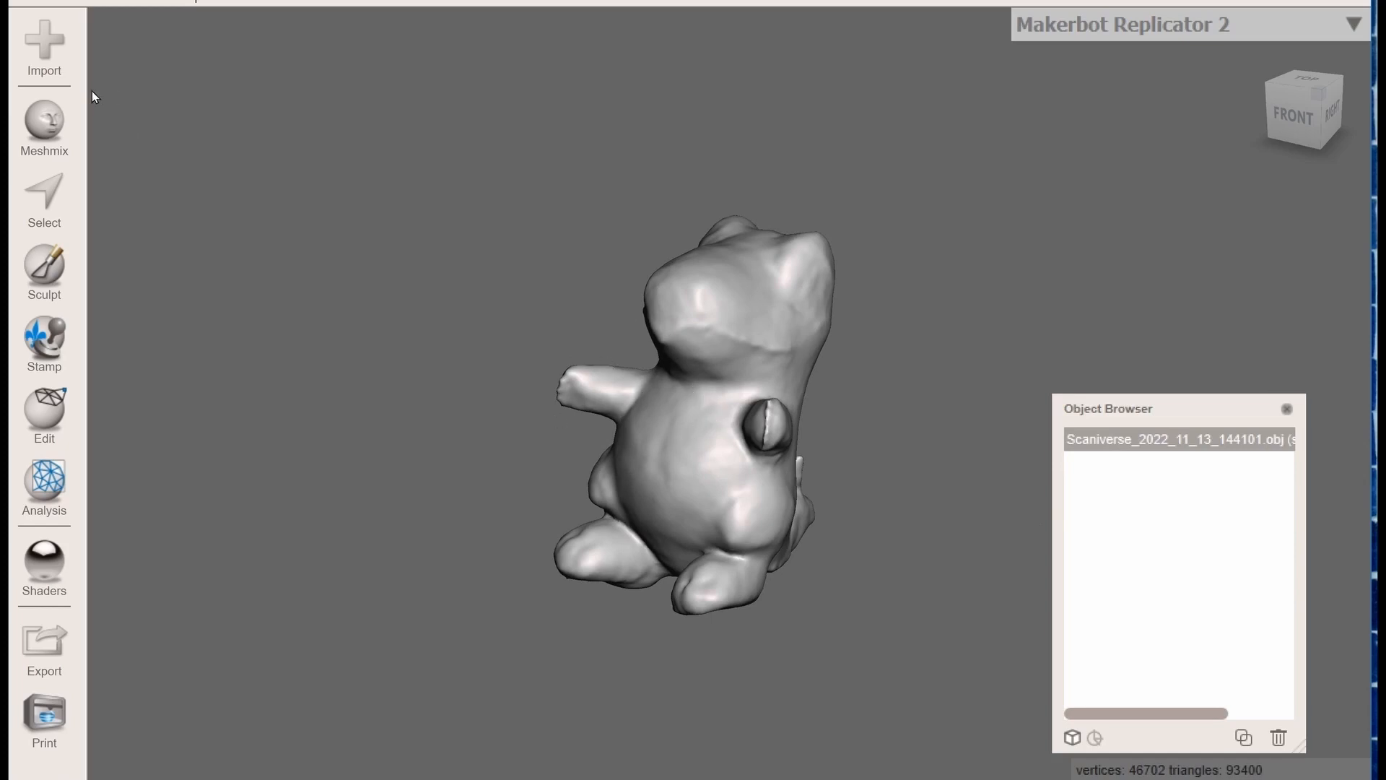
pyautogui.click(39, 42)
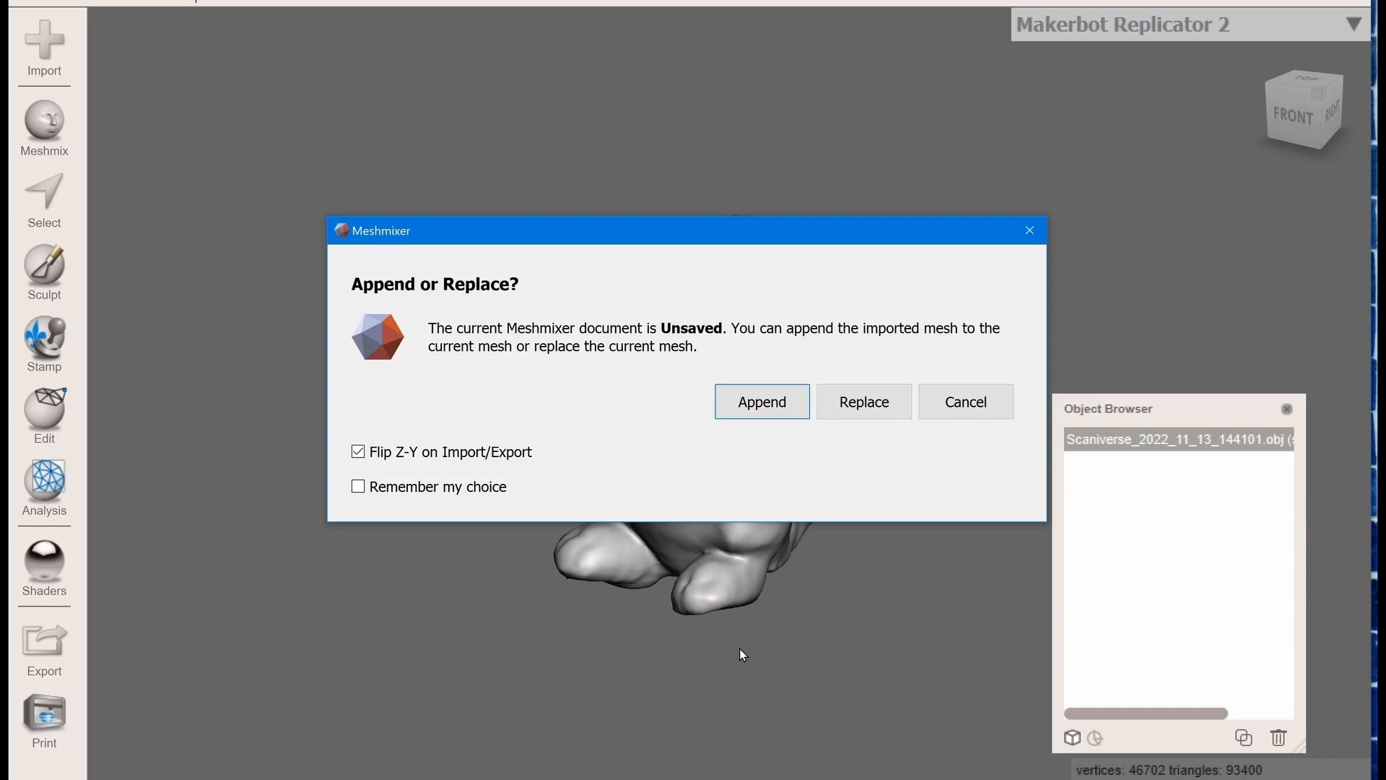
pyautogui.click(759, 404)
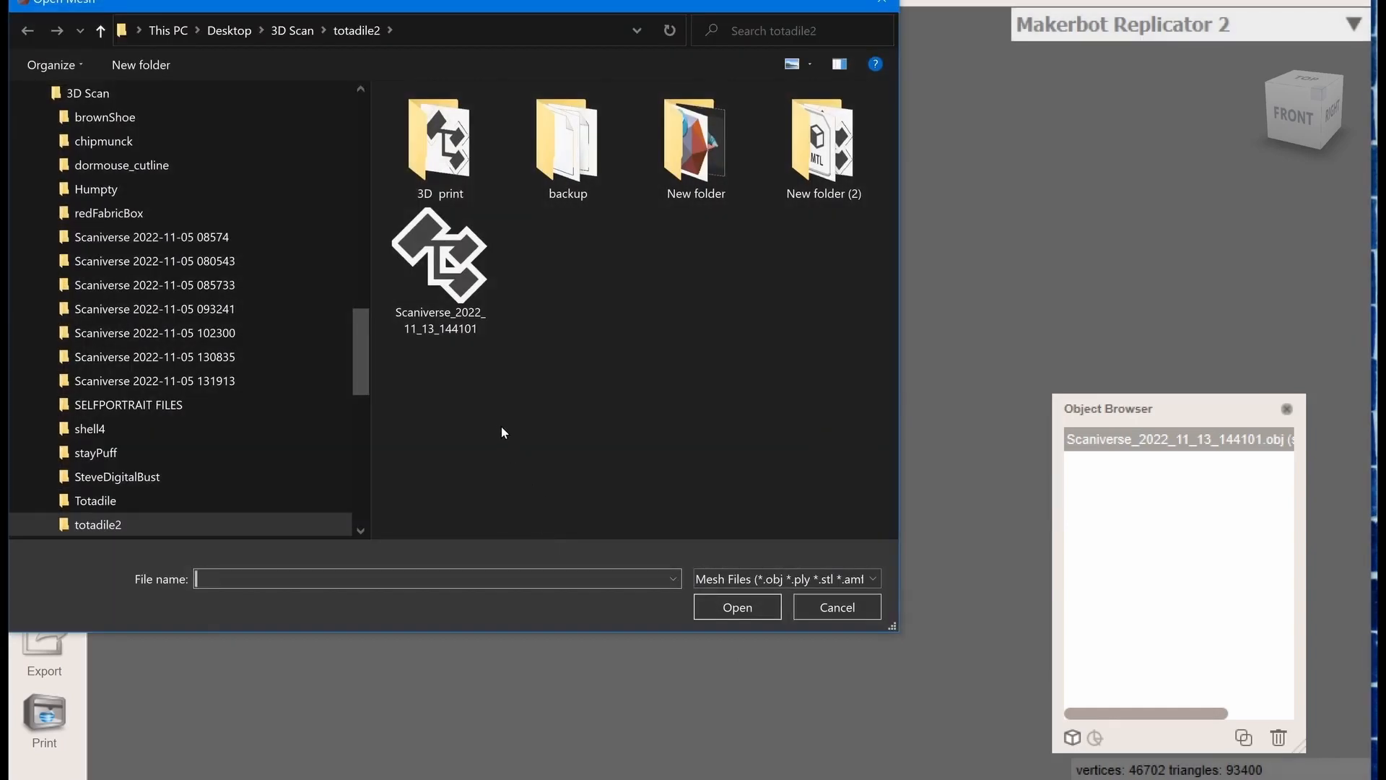
pyautogui.click(89, 429)
pyautogui.click(451, 127)
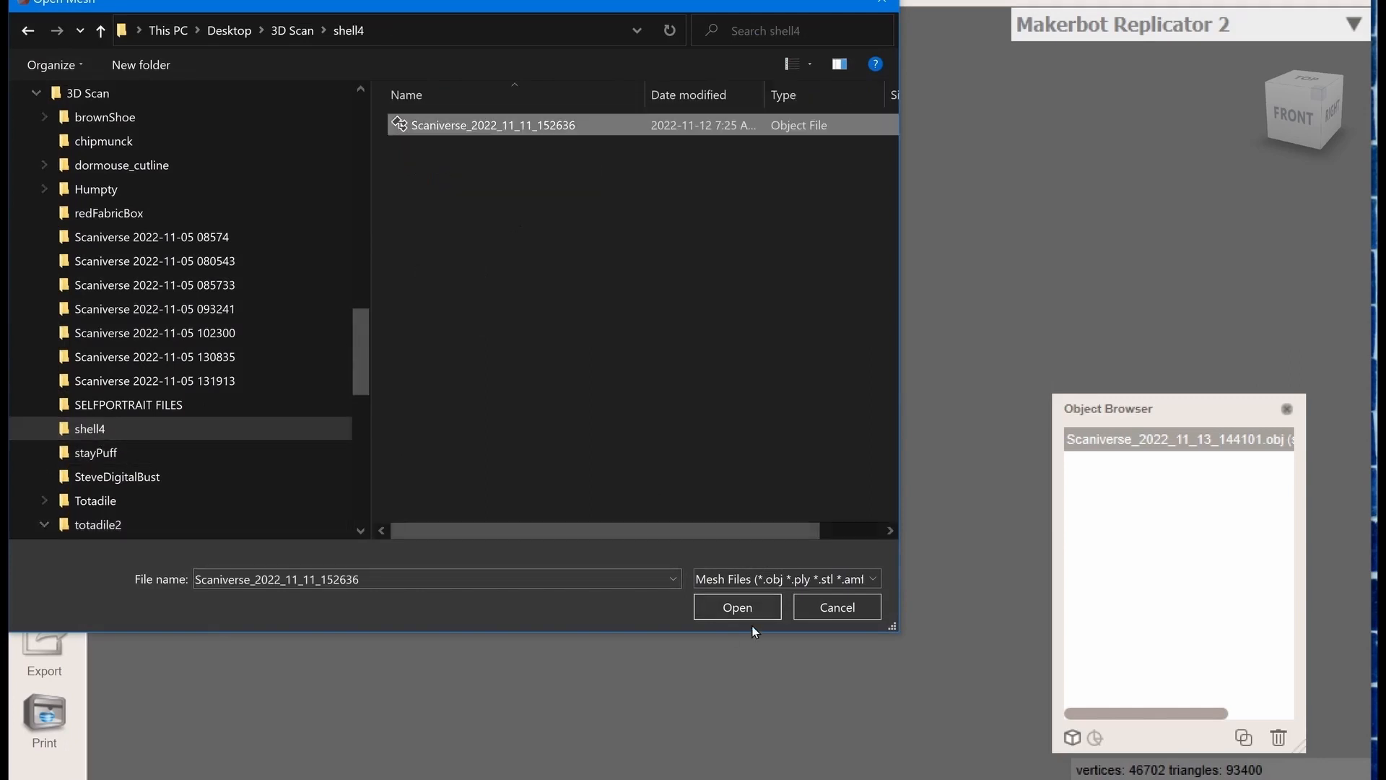
pyautogui.click(701, 603)
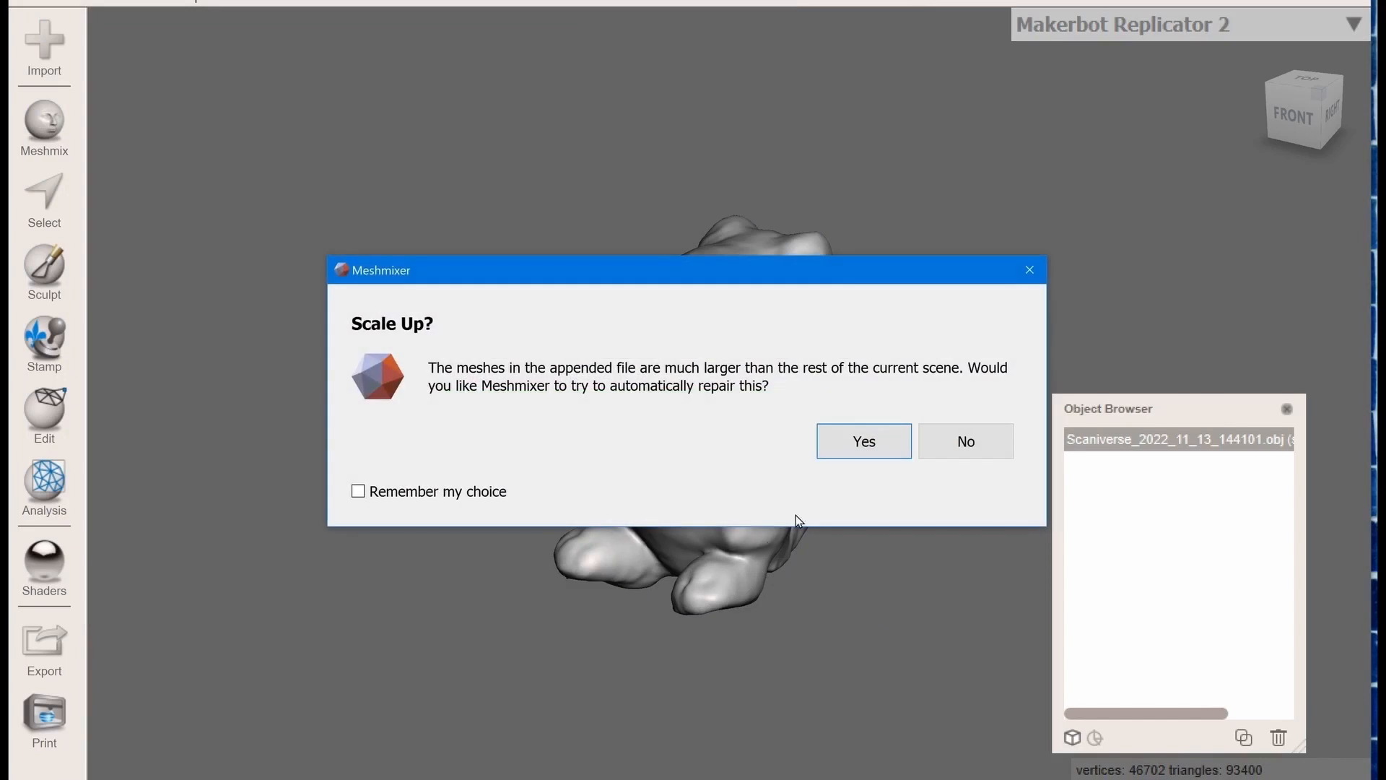
pyautogui.click(855, 446)
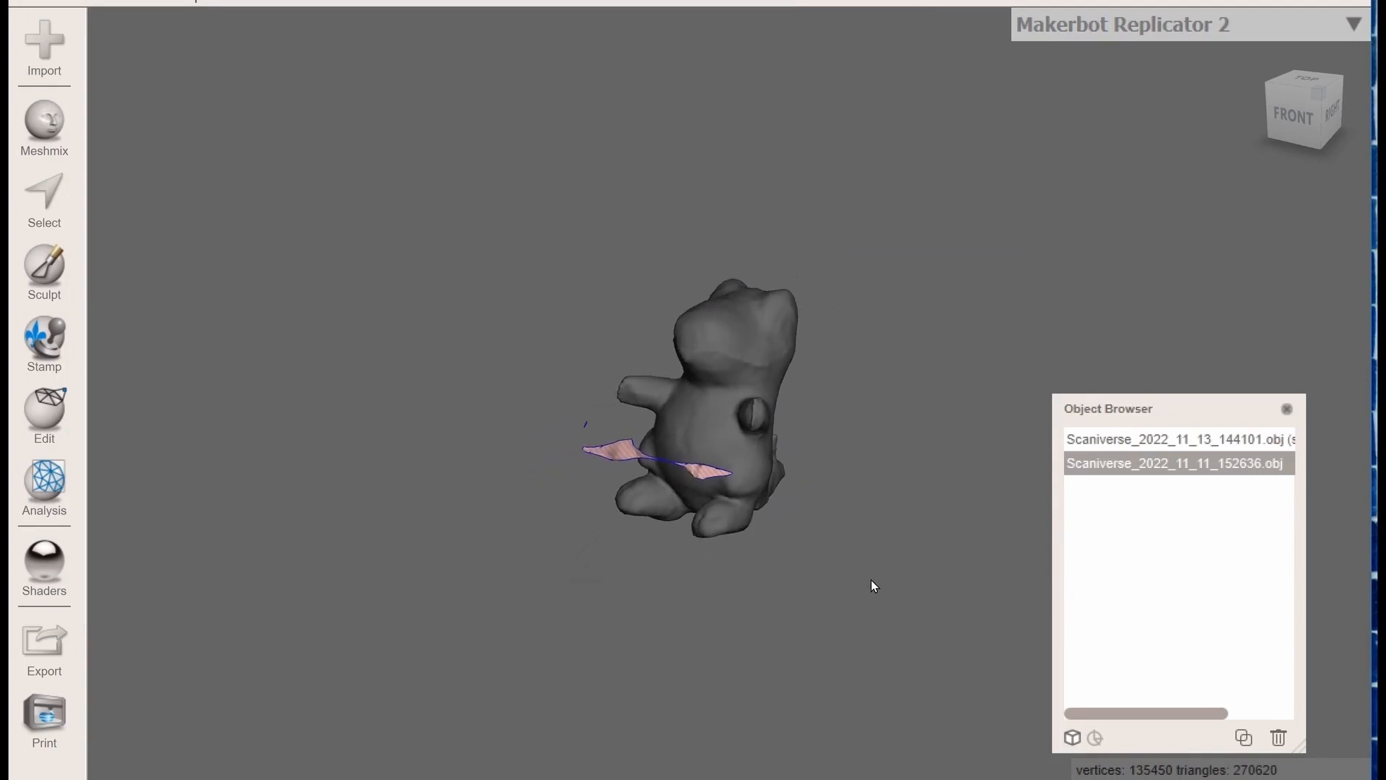
# Hide the solid plush model Scaniverse_2022_11_13_144101.obj (solid) and make the shell scan Scaniverse_2022_11_11_152636.obj the active object
pyautogui.click(1141, 440)
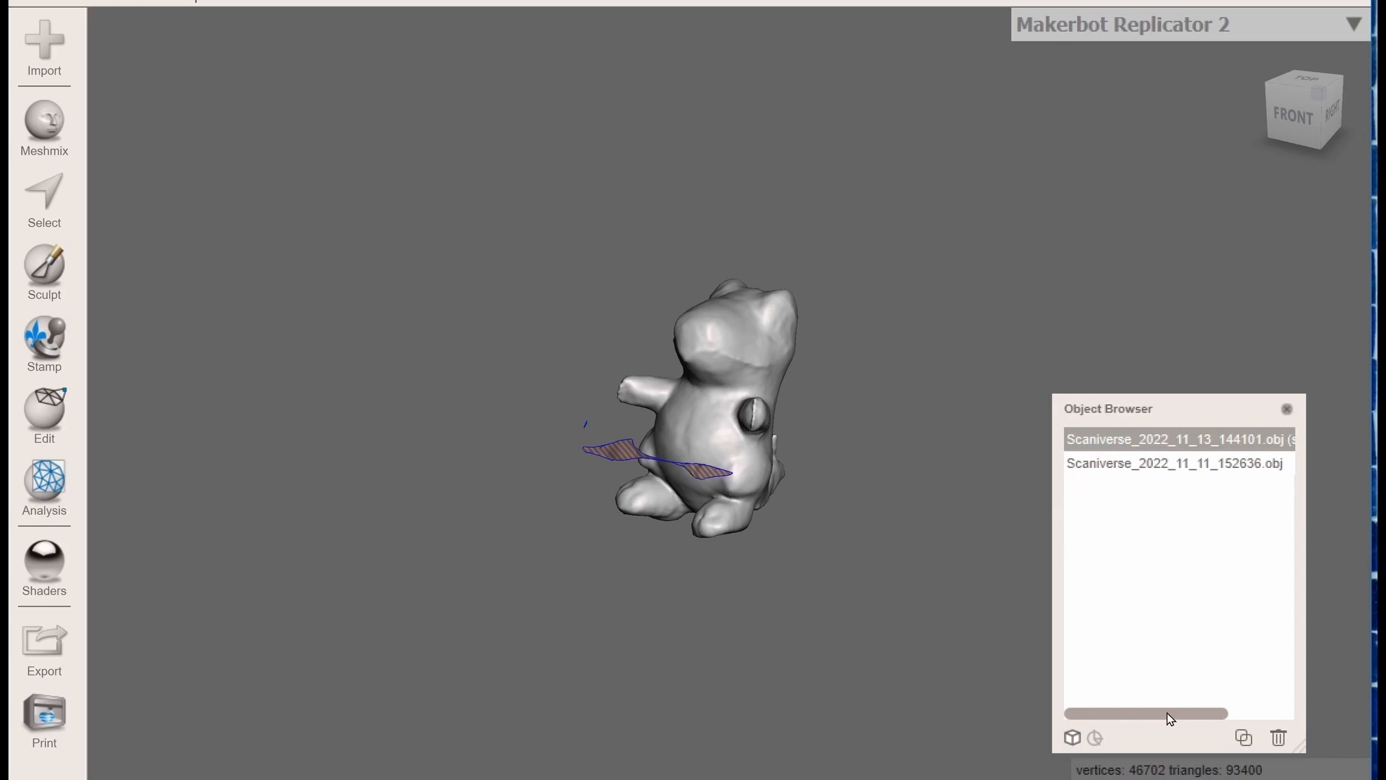
pyautogui.moveTo(1170, 718); pyautogui.dragTo(1236, 717)
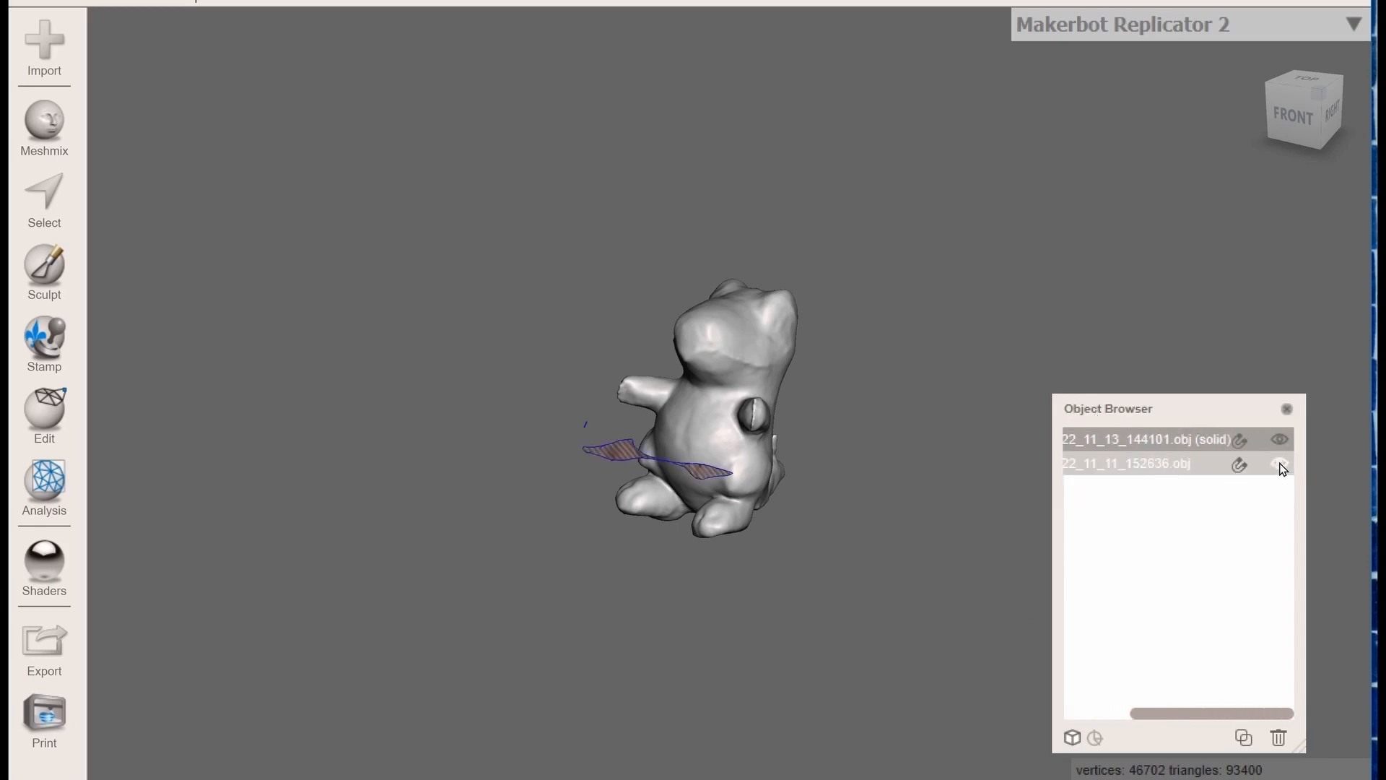
pyautogui.click(1279, 439)
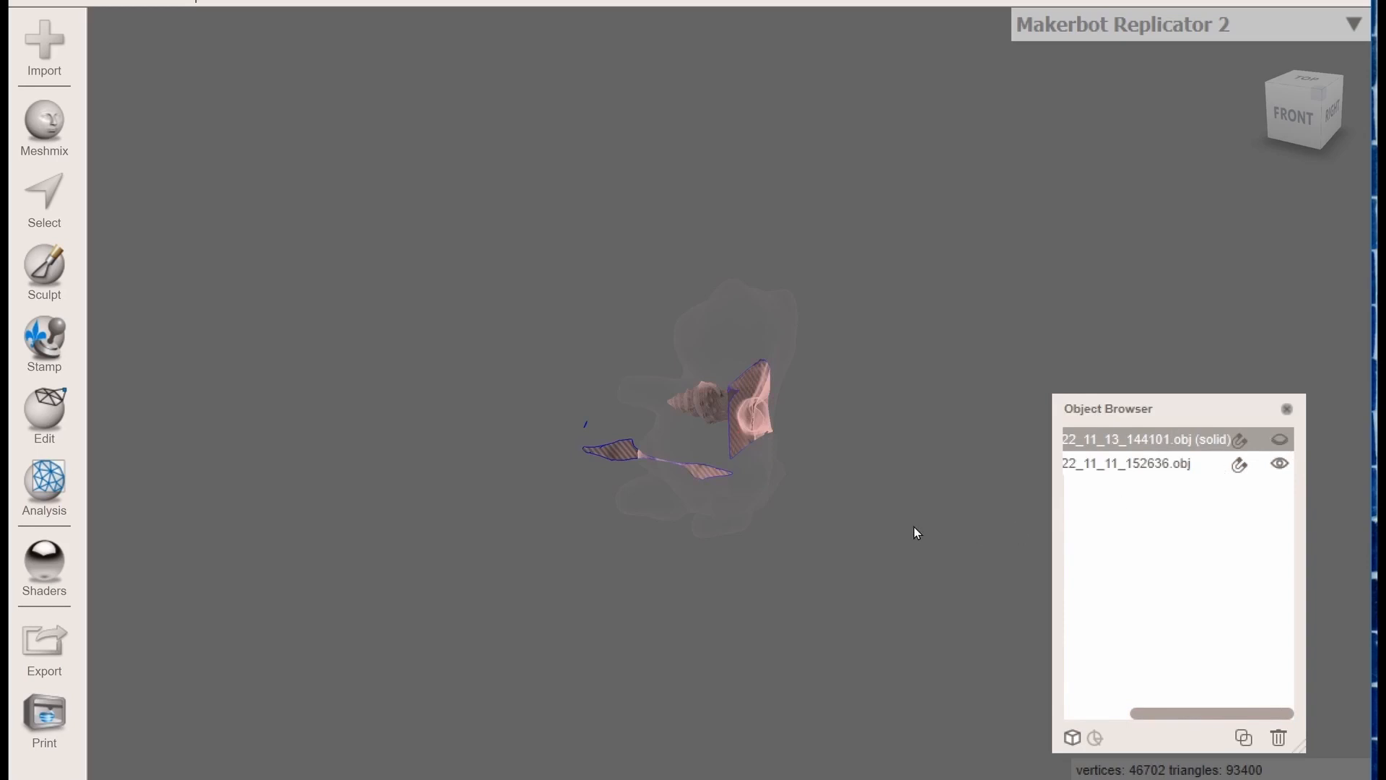
pyautogui.scroll(5, 681, 421)
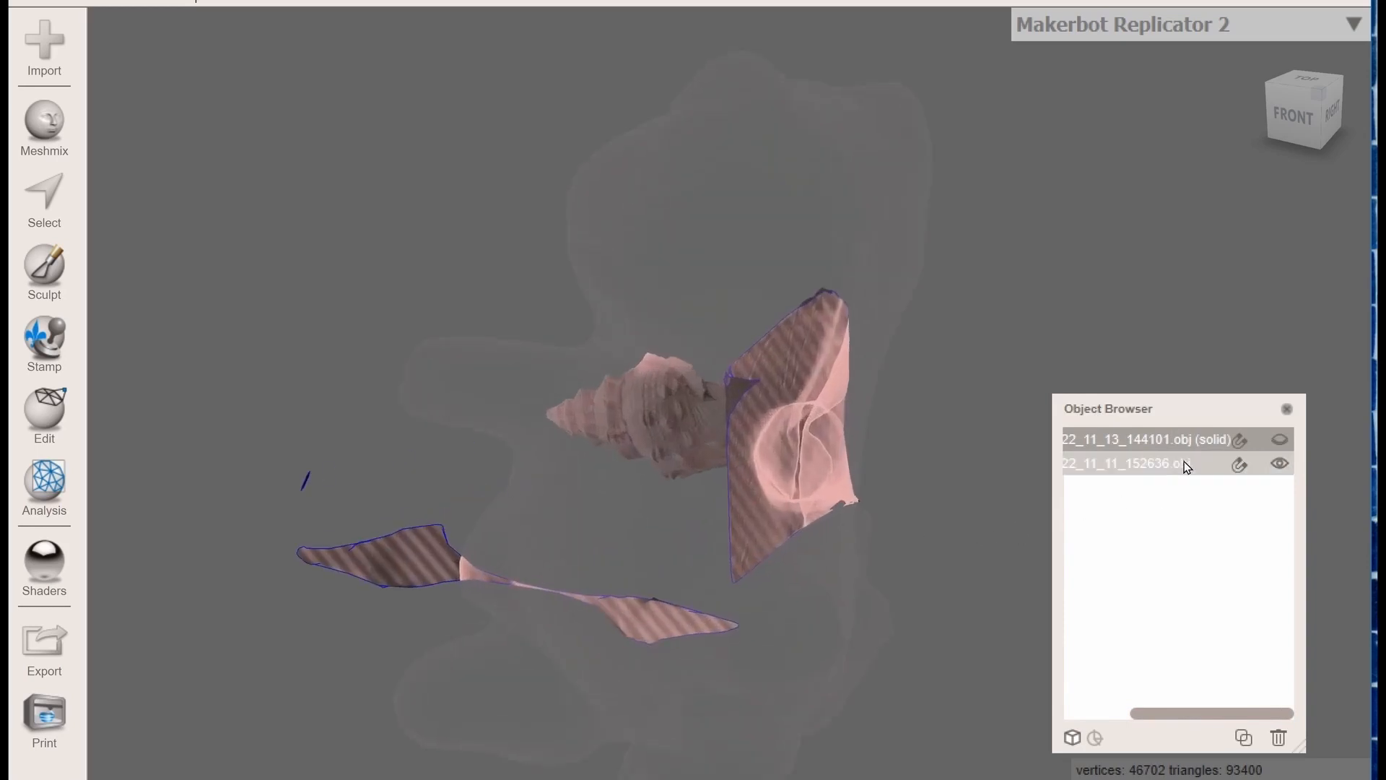
pyautogui.click(1163, 475)
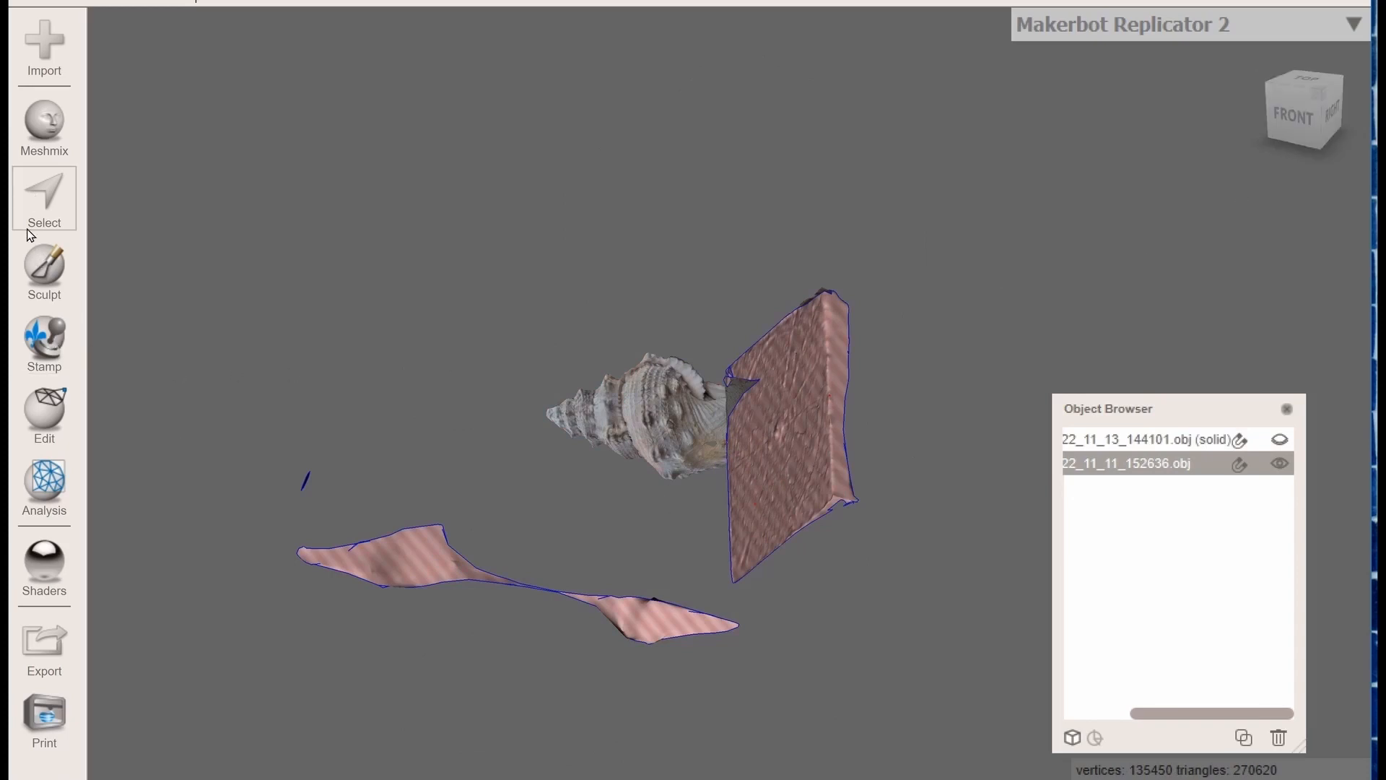
# Rotate the shell scan 90 degrees about X with Transform, check it from the back and side, and accept the rotation
pyautogui.click(37, 419)
pyautogui.click(174, 111)
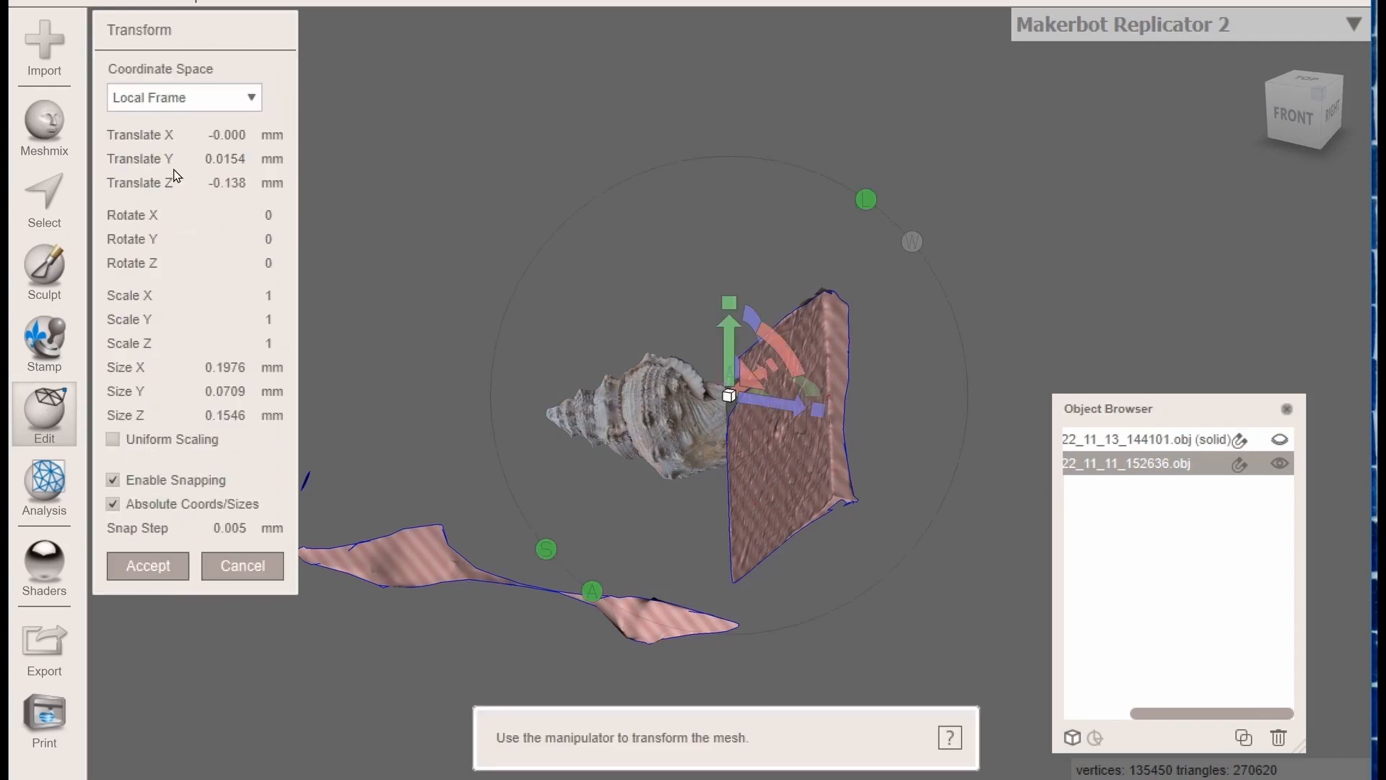
pyautogui.click(260, 215)
pyautogui.write('90')
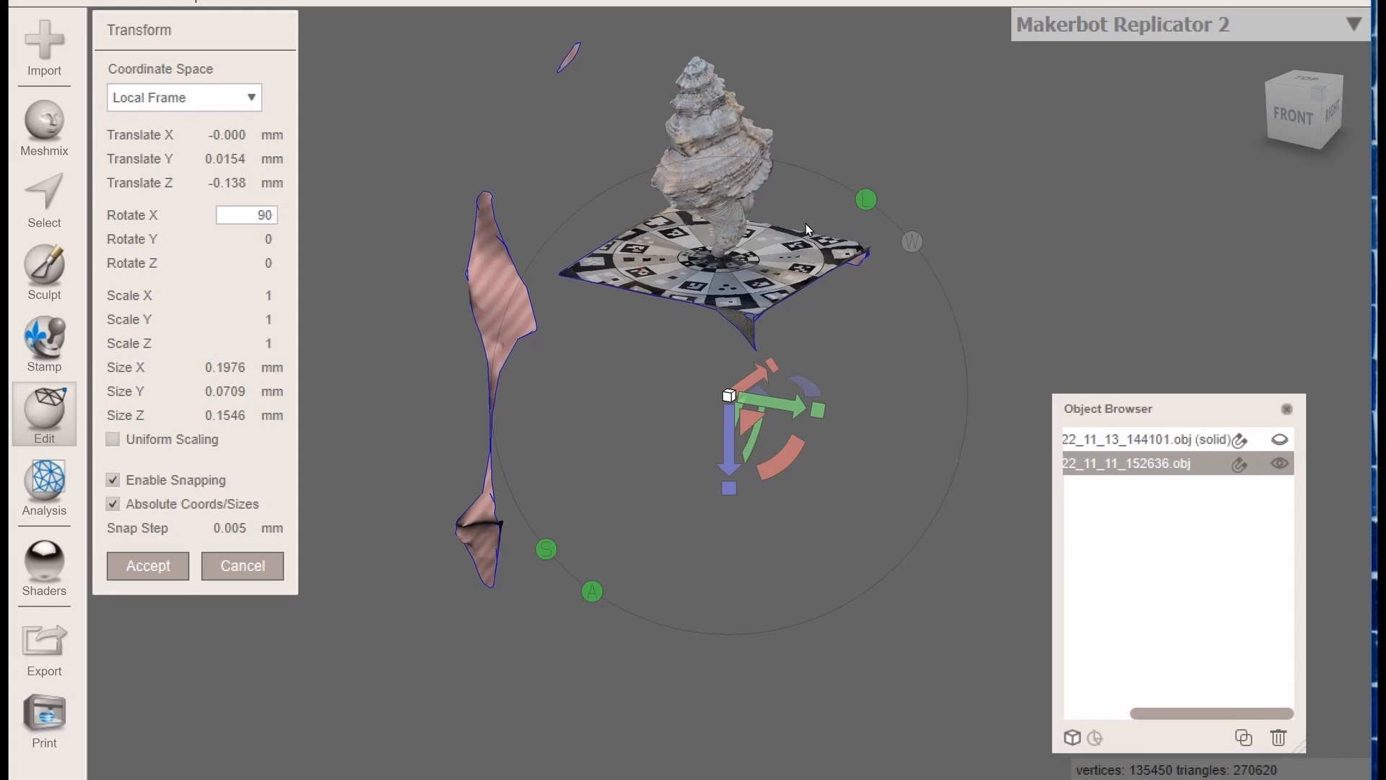
pyautogui.moveTo(1294, 117); pyautogui.dragTo(911, 332)
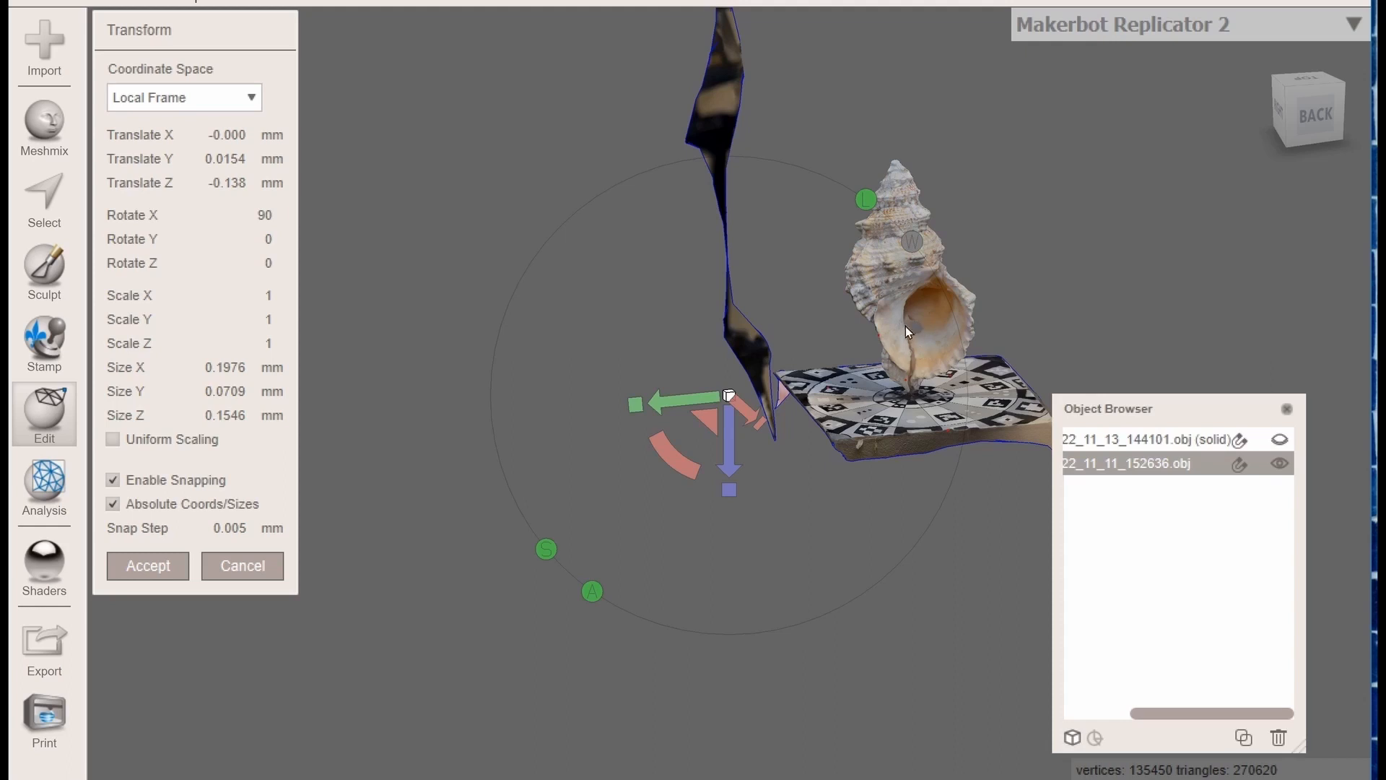
pyautogui.click(1302, 119)
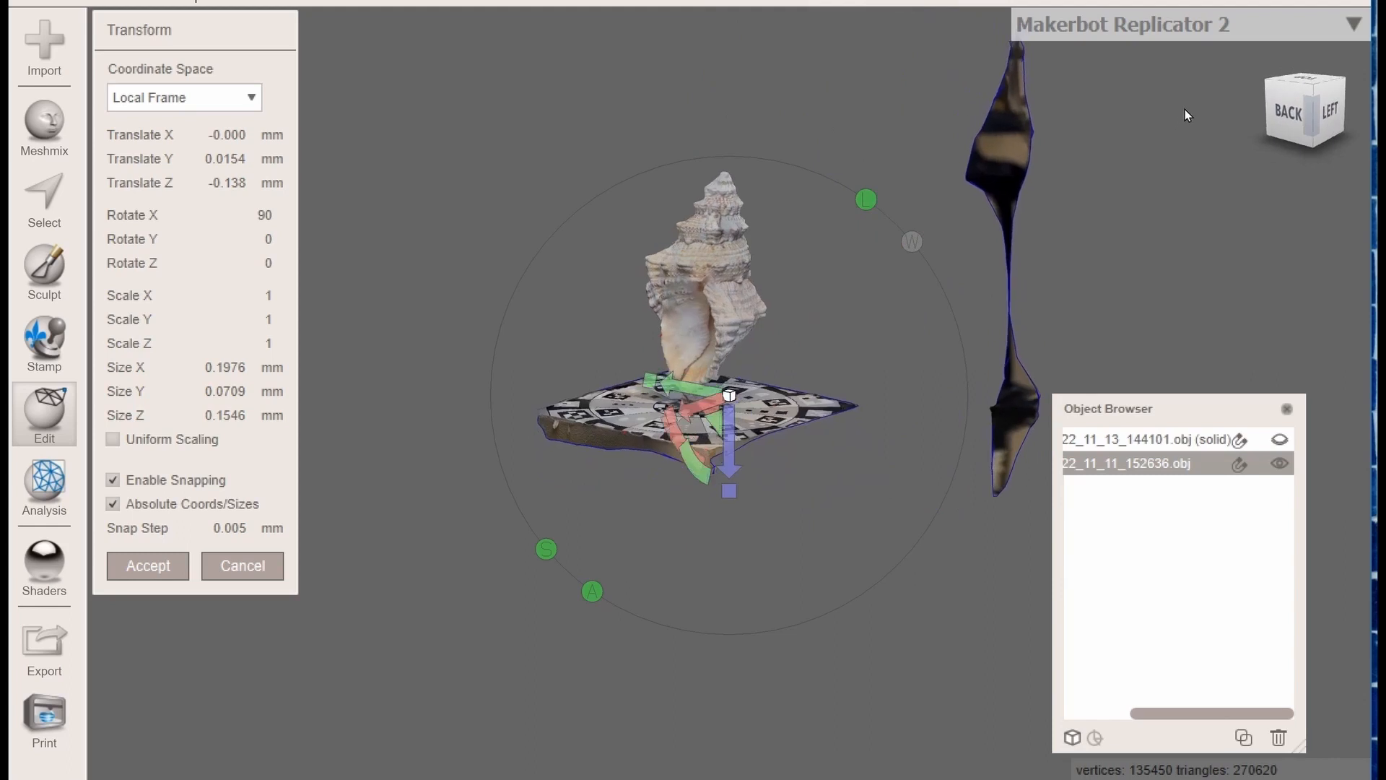
pyautogui.moveTo(1206, 94); pyautogui.dragTo(1312, 109, button='right')
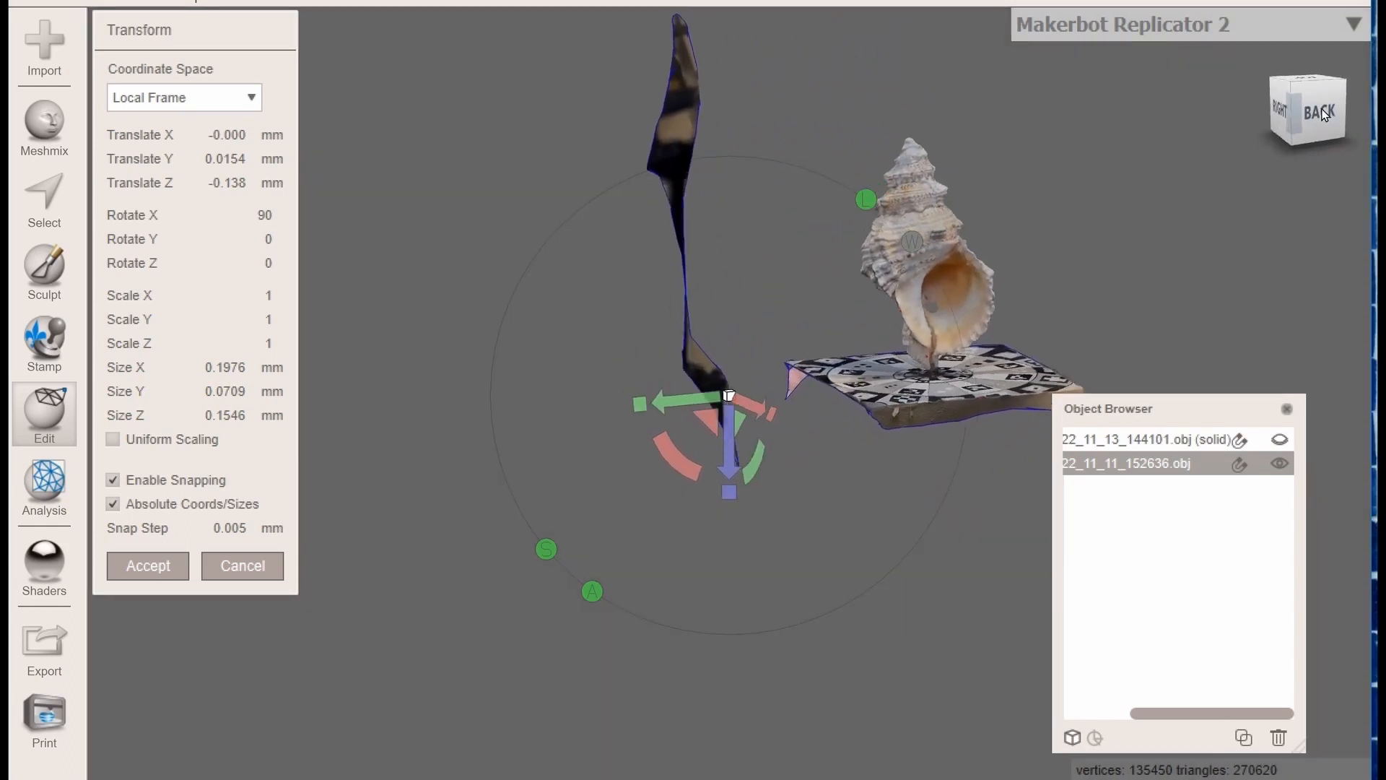
pyautogui.scroll(-2, 1312, 110)
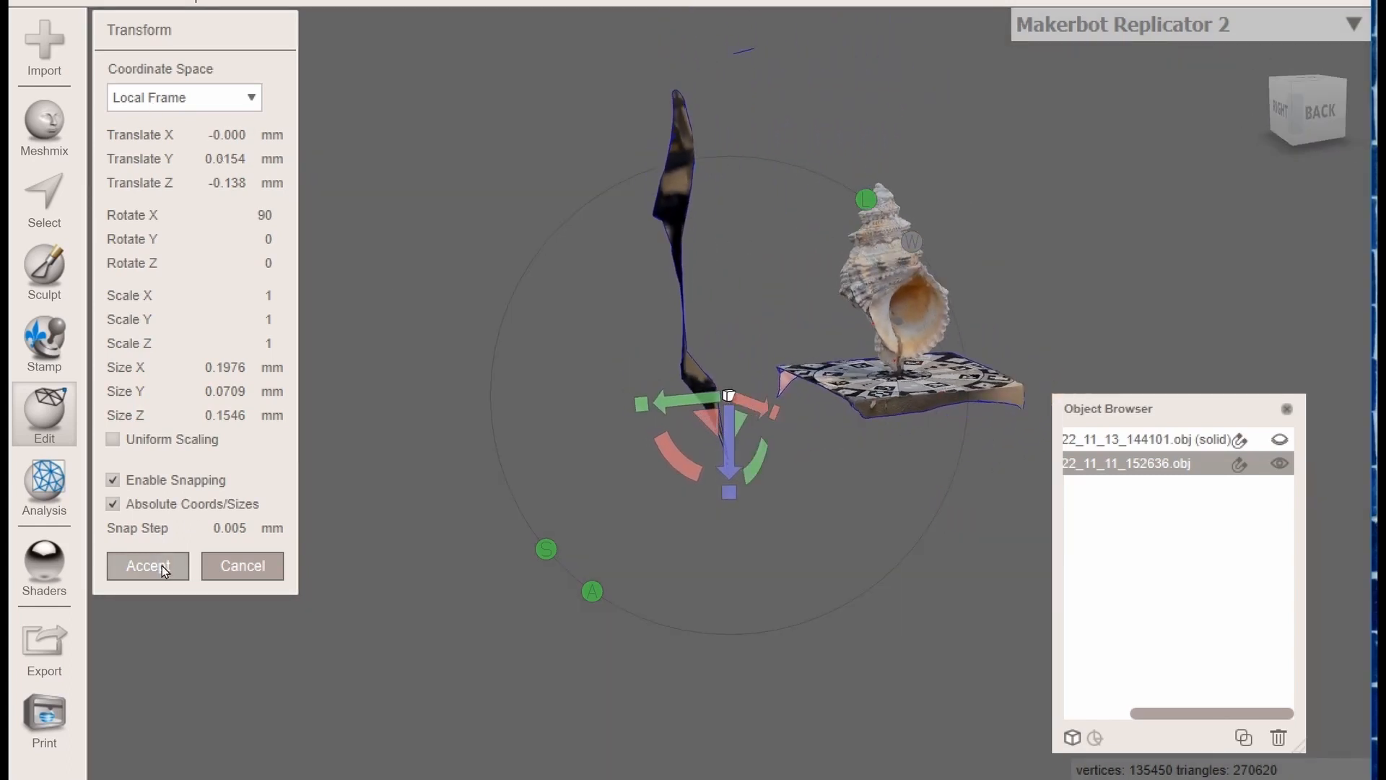
pyautogui.click(141, 565)
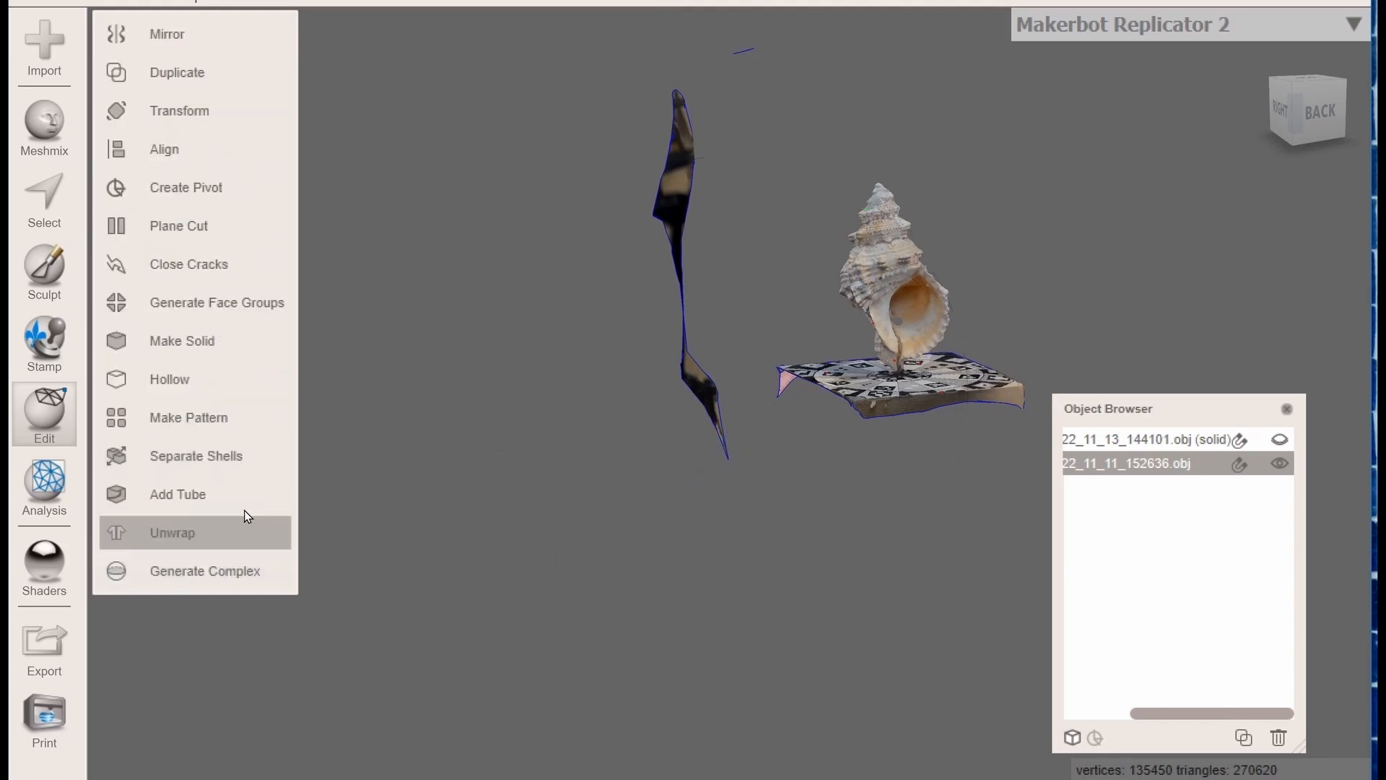
# Lasso-select the long stray strip of mesh beside the shell scan and discard it
pyautogui.click(46, 190)
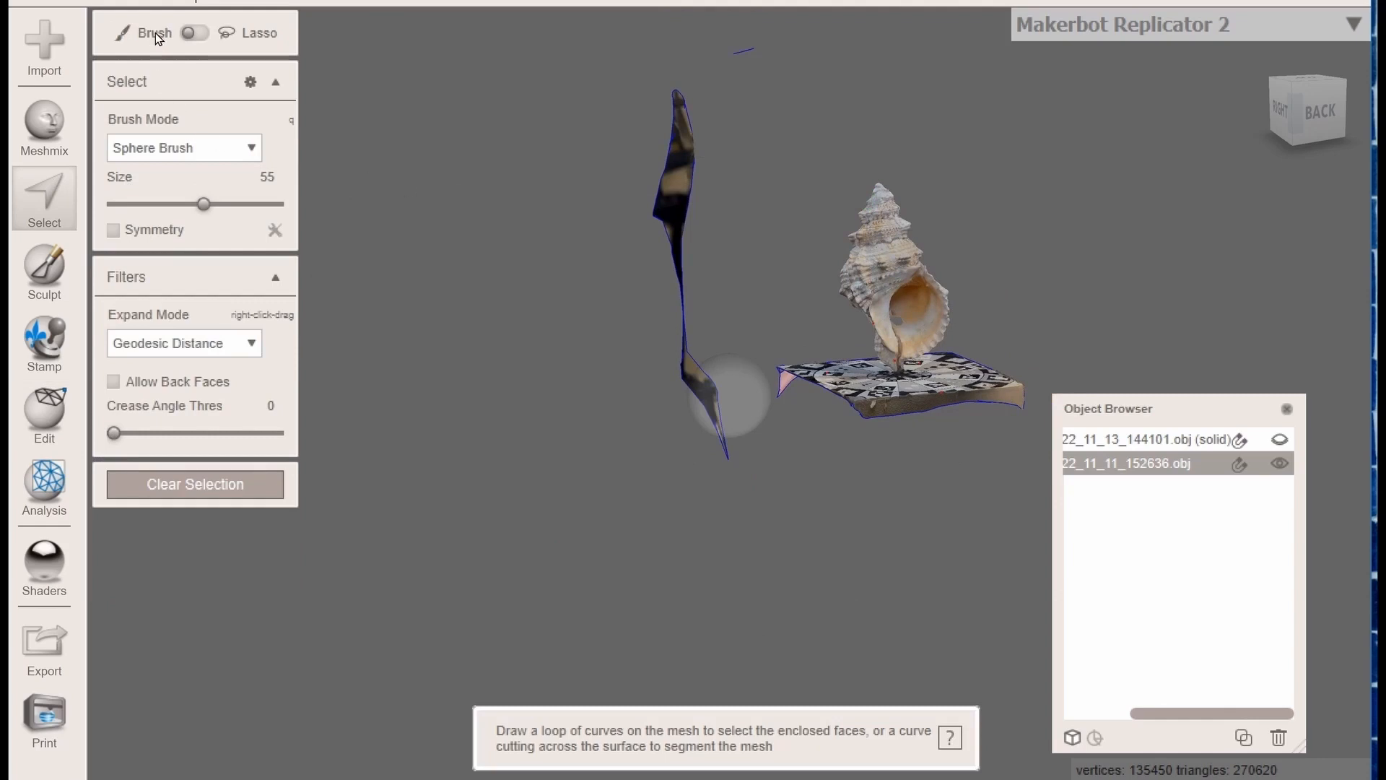
pyautogui.click(202, 33)
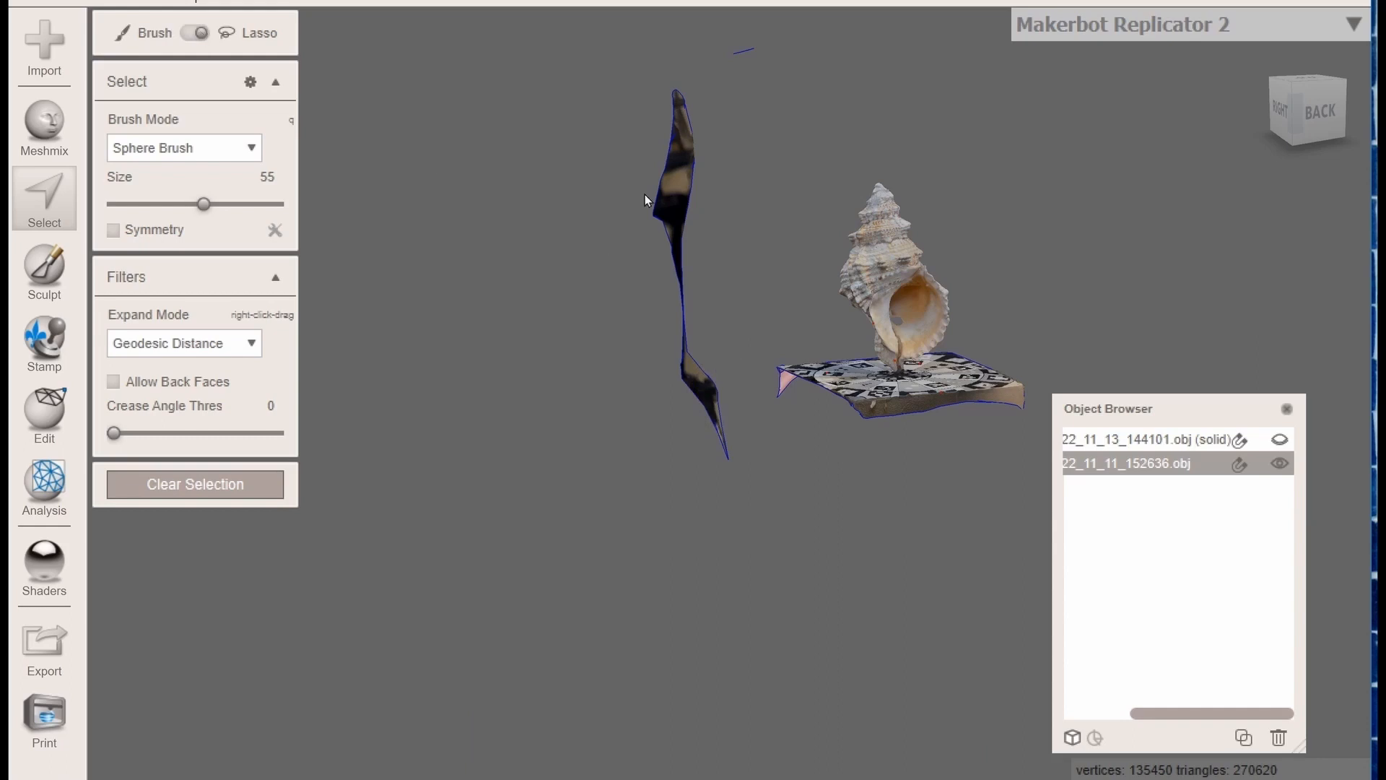
pyautogui.moveTo(661, 78)
pyautogui.mouseDown()
pyautogui.moveTo(635, 205)
pyautogui.moveTo(687, 431)
pyautogui.moveTo(725, 152)
pyautogui.mouseUp()
pyautogui.moveTo(663, 74); pyautogui.dragTo(661, 79)
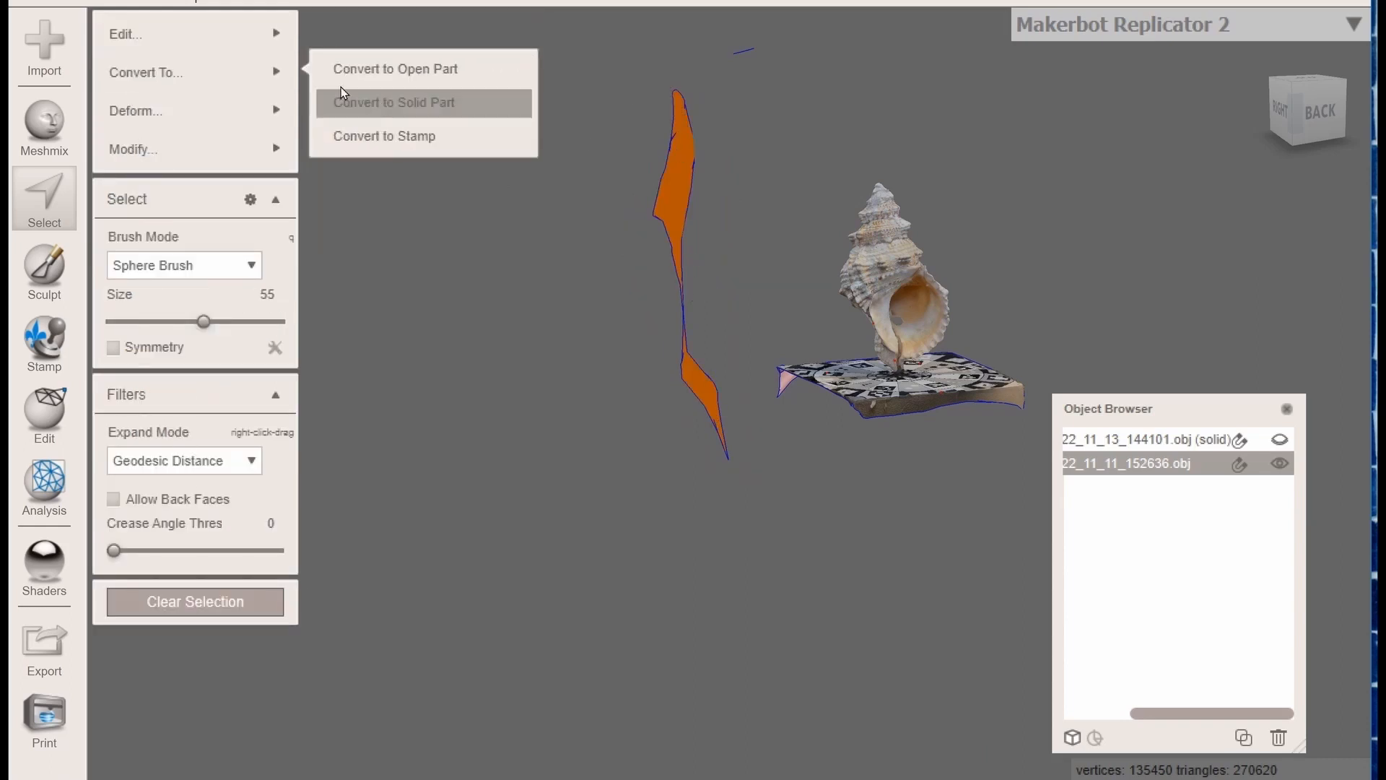
pyautogui.moveTo(148, 35)
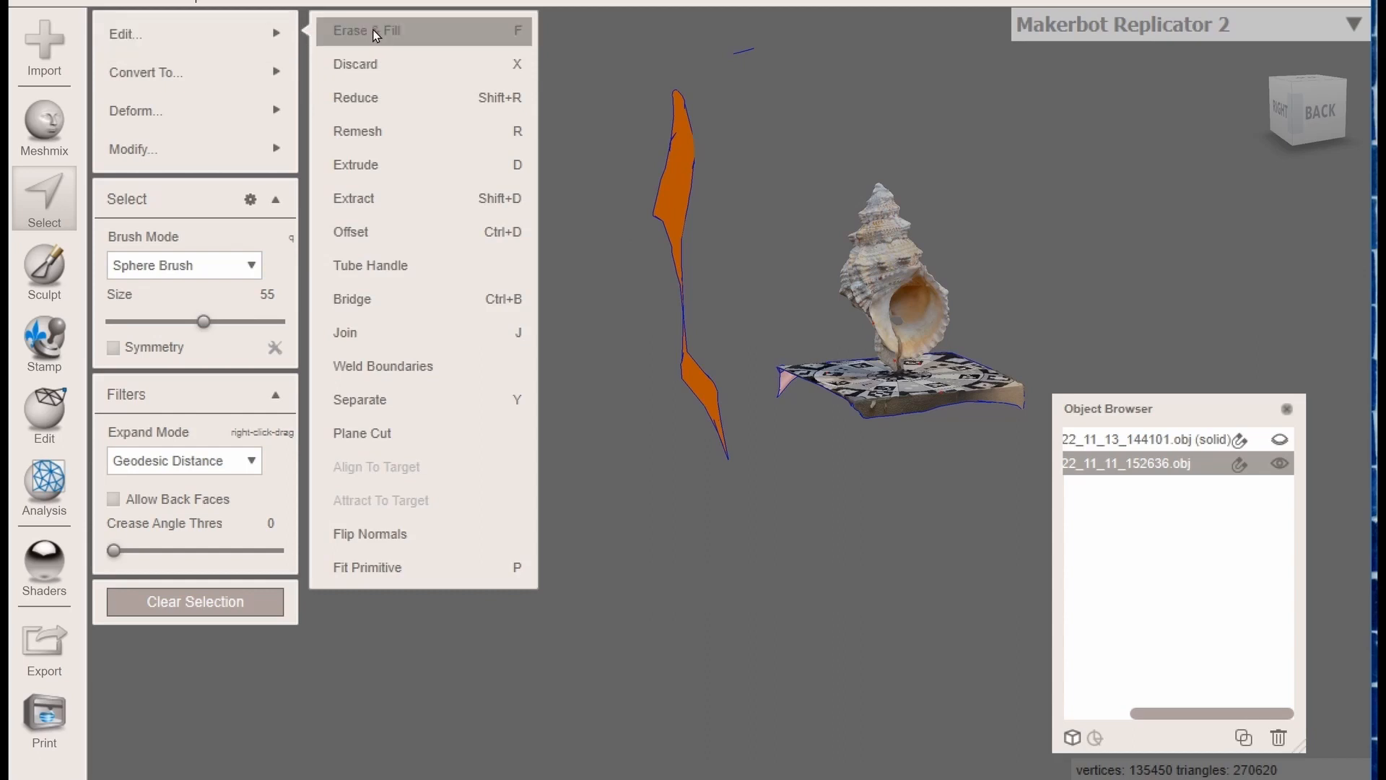
pyautogui.click(371, 64)
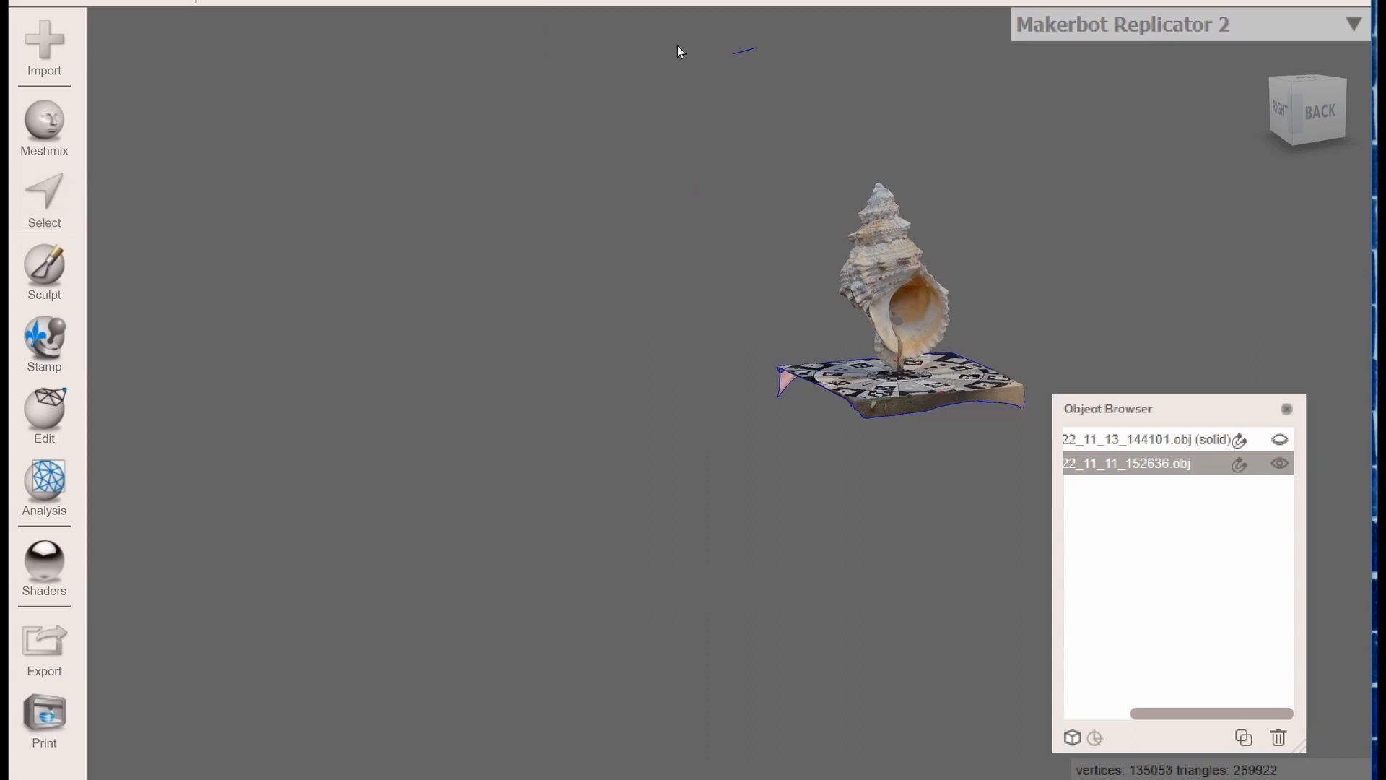
# Lasso-select the small stray fragment floating above the shell scan and discard it
pyautogui.click(54, 190)
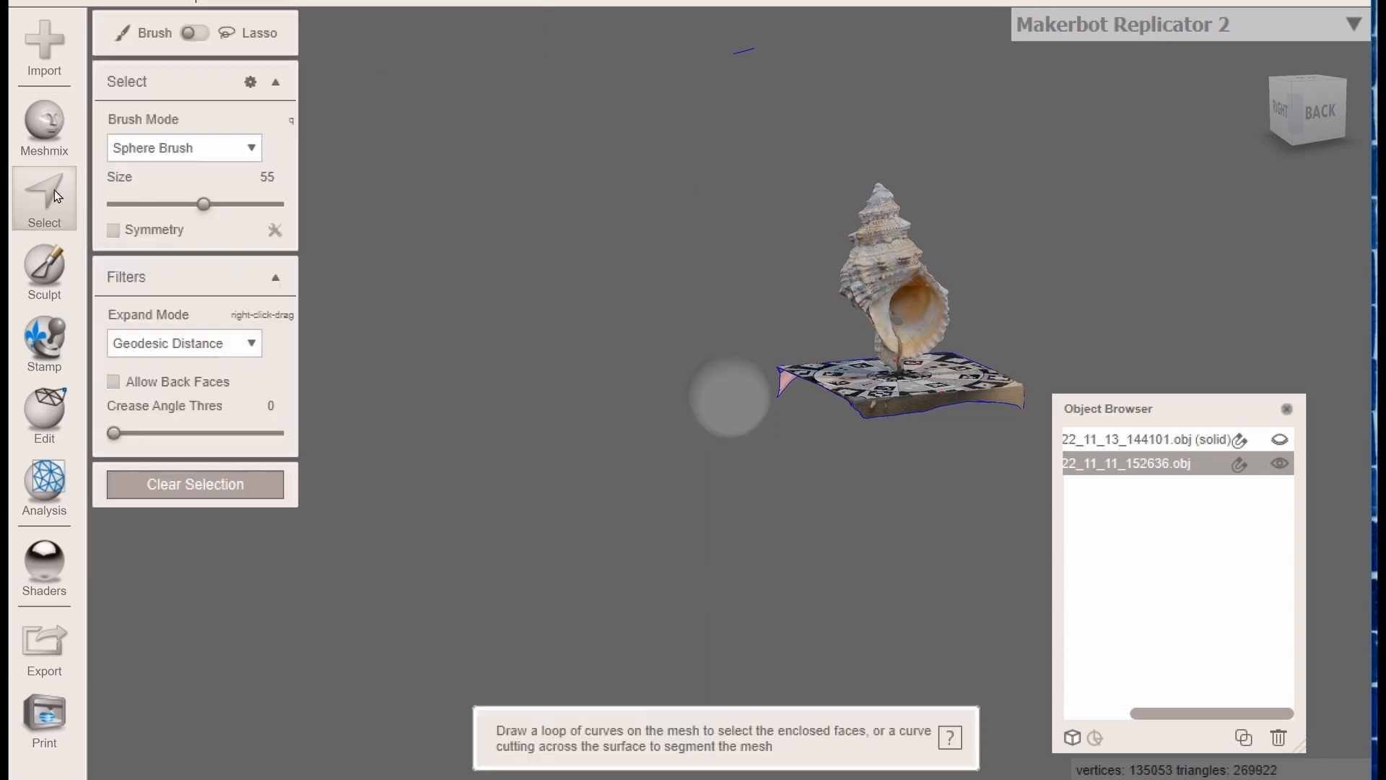
pyautogui.click(195, 34)
pyautogui.moveTo(743, 36)
pyautogui.mouseDown()
pyautogui.moveTo(763, 70)
pyautogui.moveTo(729, 44)
pyautogui.mouseUp()
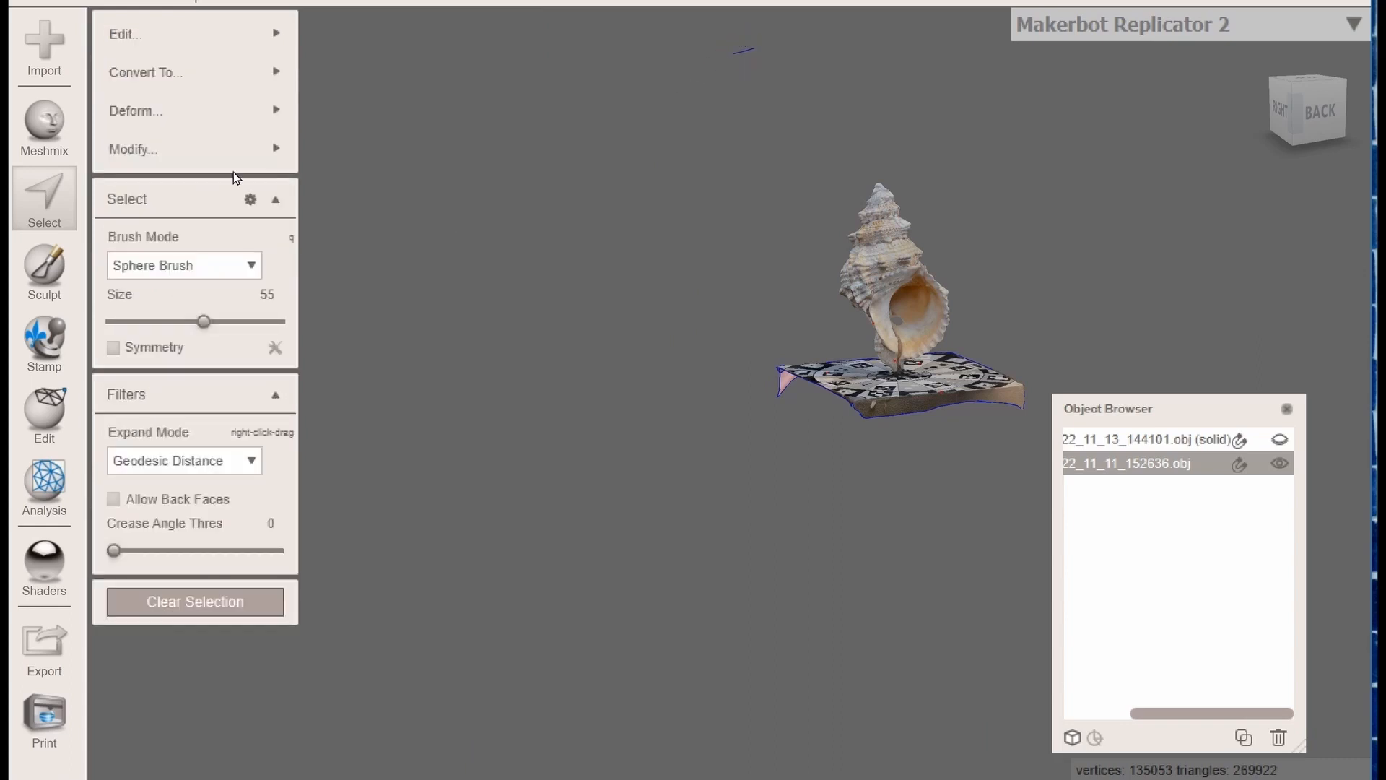
pyautogui.moveTo(203, 33)
pyautogui.click(363, 64)
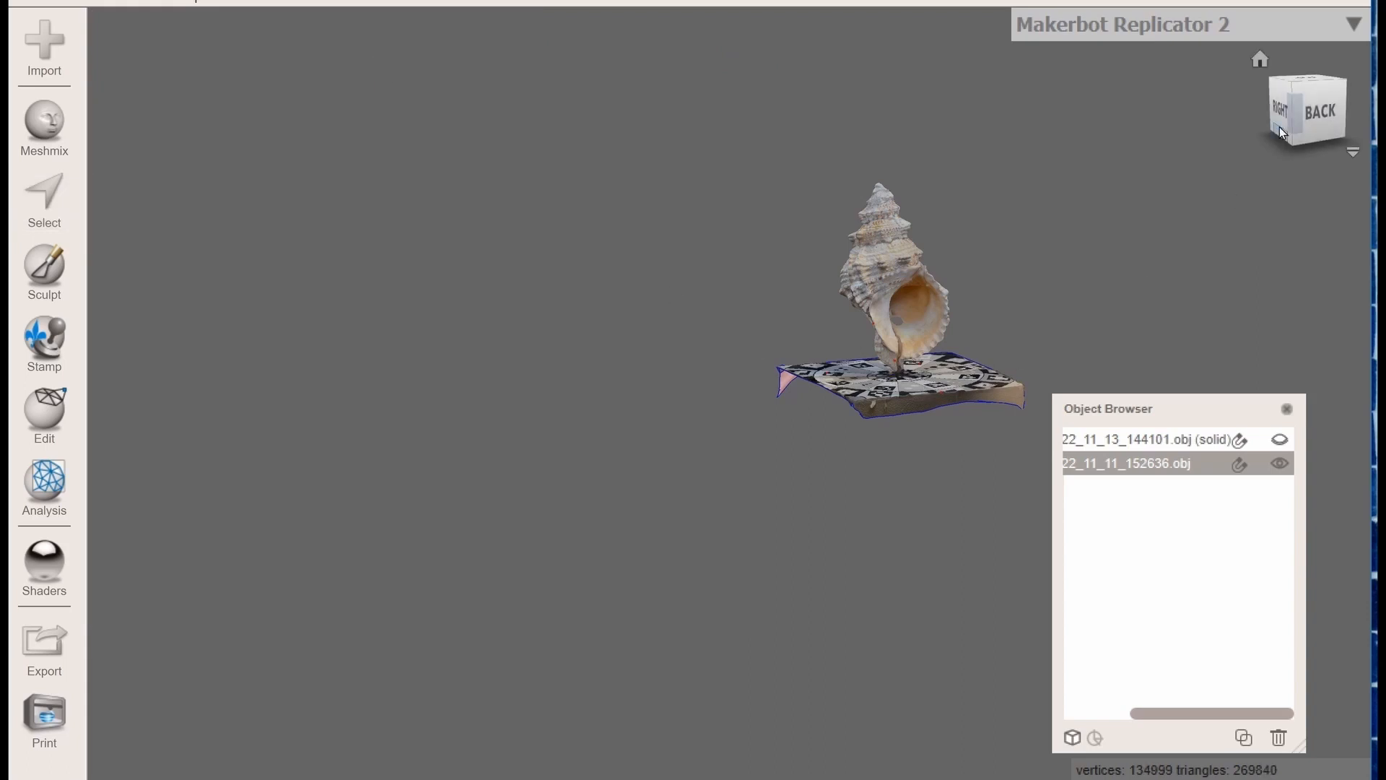
# From a level side view, lasso-select the patterned mat and base beneath the shell and discard them
pyautogui.scroll(4, 912, 373)
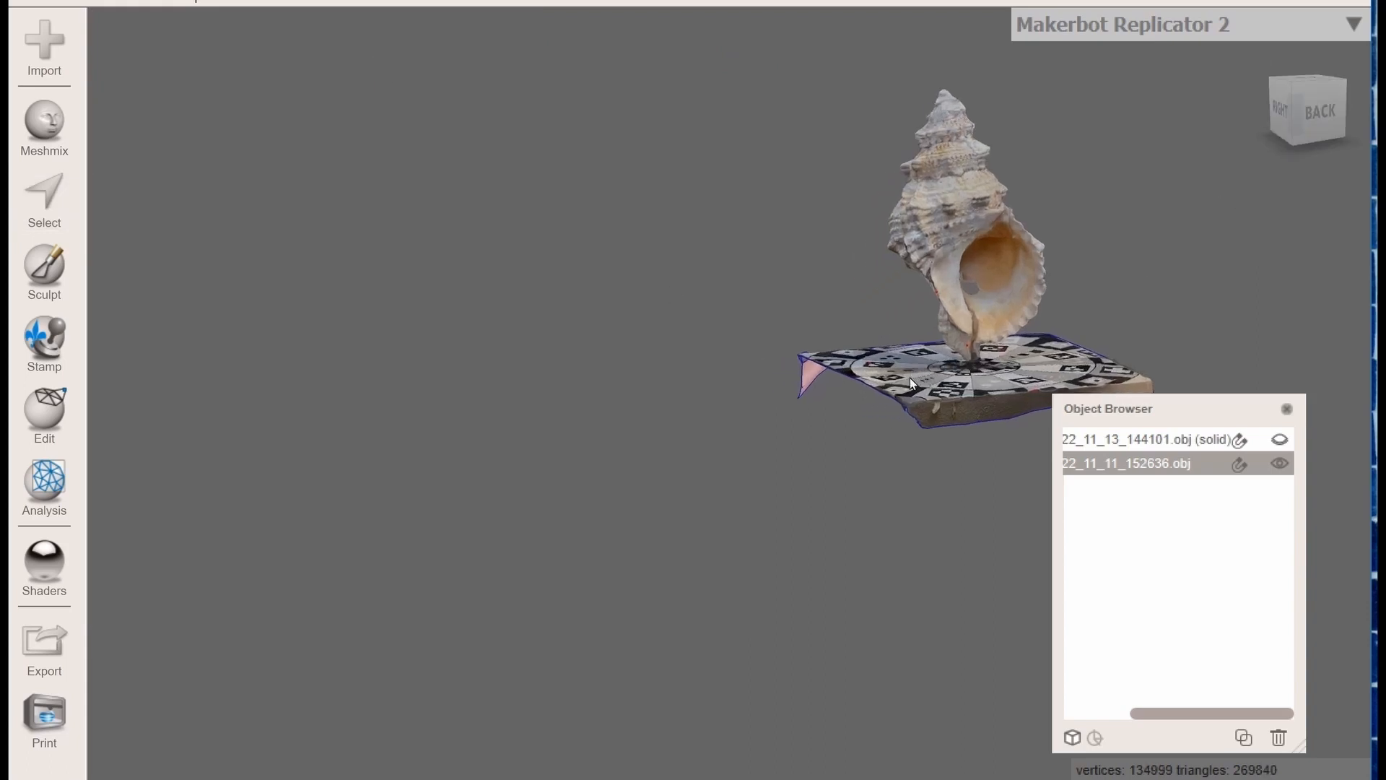
pyautogui.moveTo(1294, 122); pyautogui.dragTo(1123, 114)
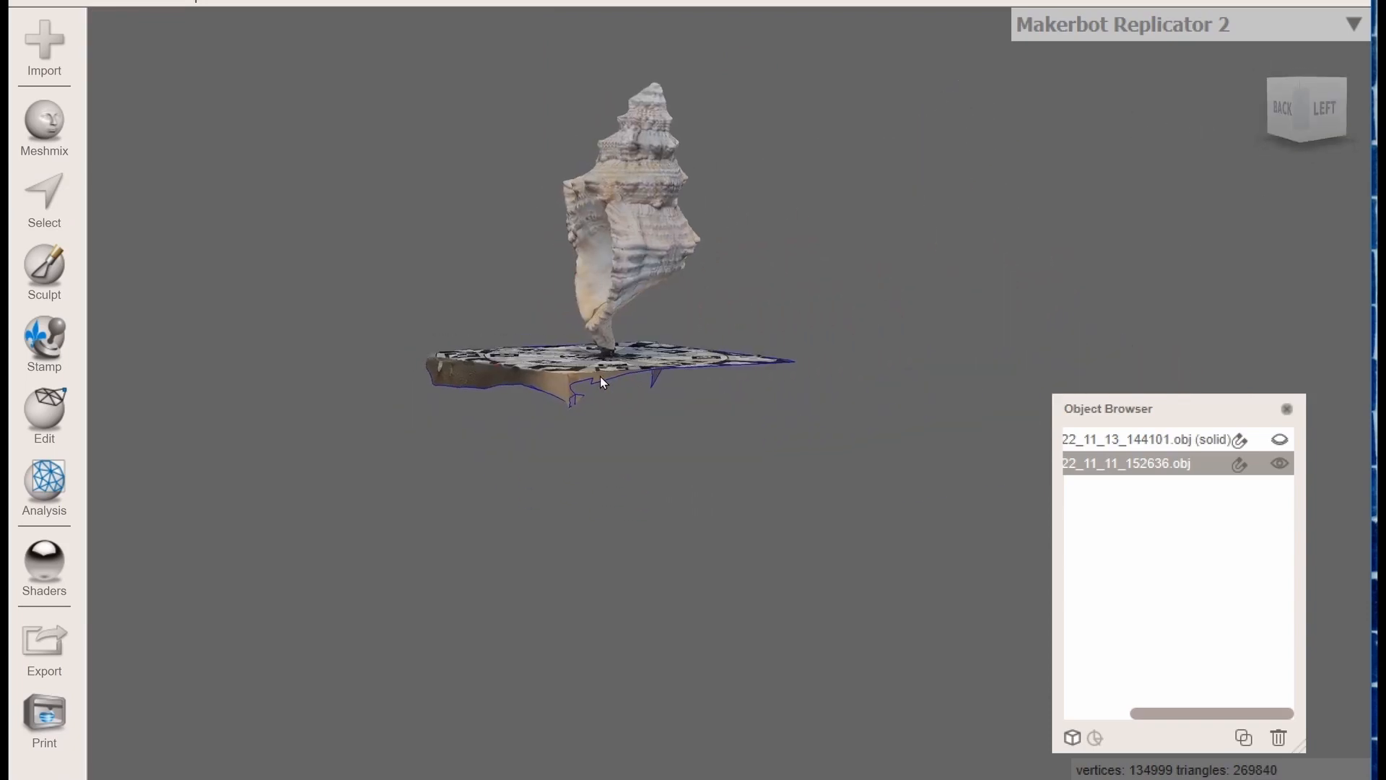
pyautogui.click(1301, 107)
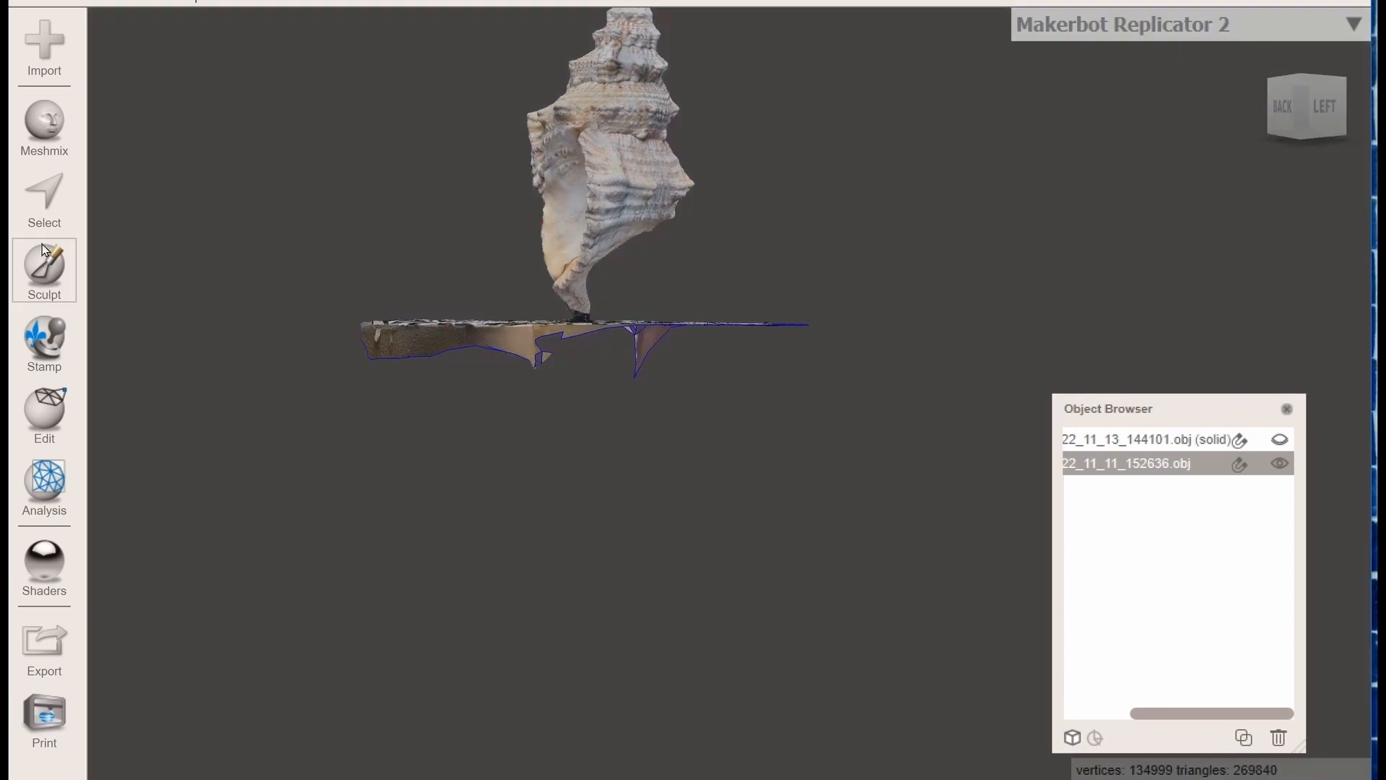
pyautogui.click(39, 197)
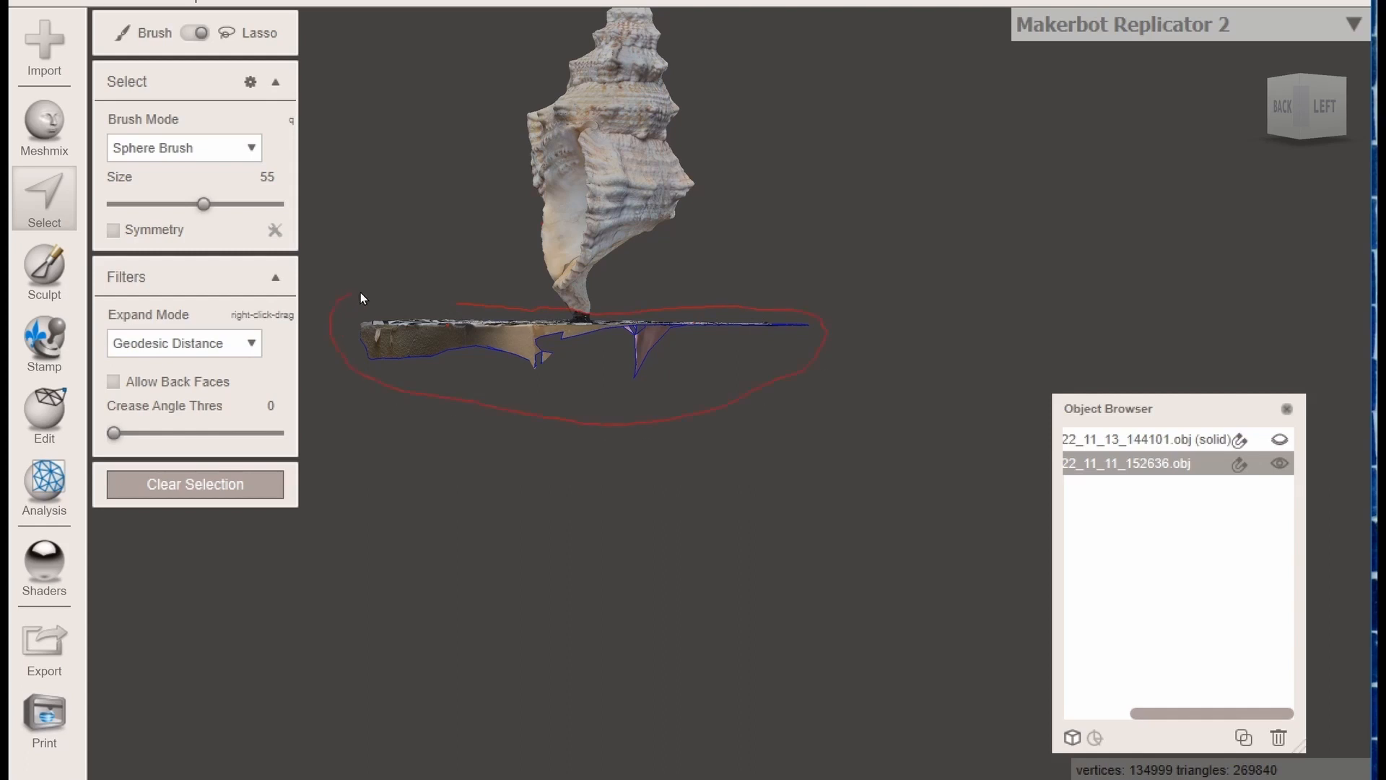
pyautogui.moveTo(459, 306); pyautogui.dragTo(459, 304)
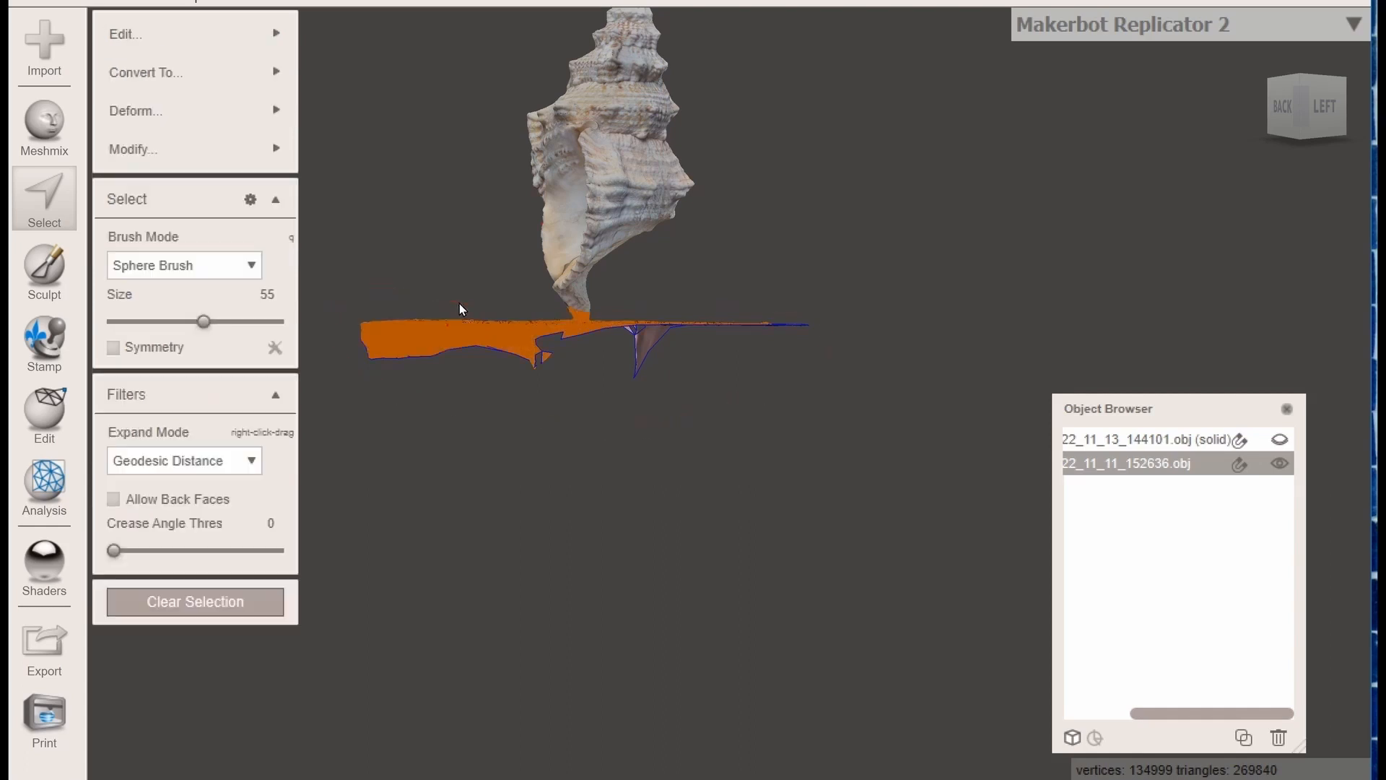
pyautogui.moveTo(274, 34)
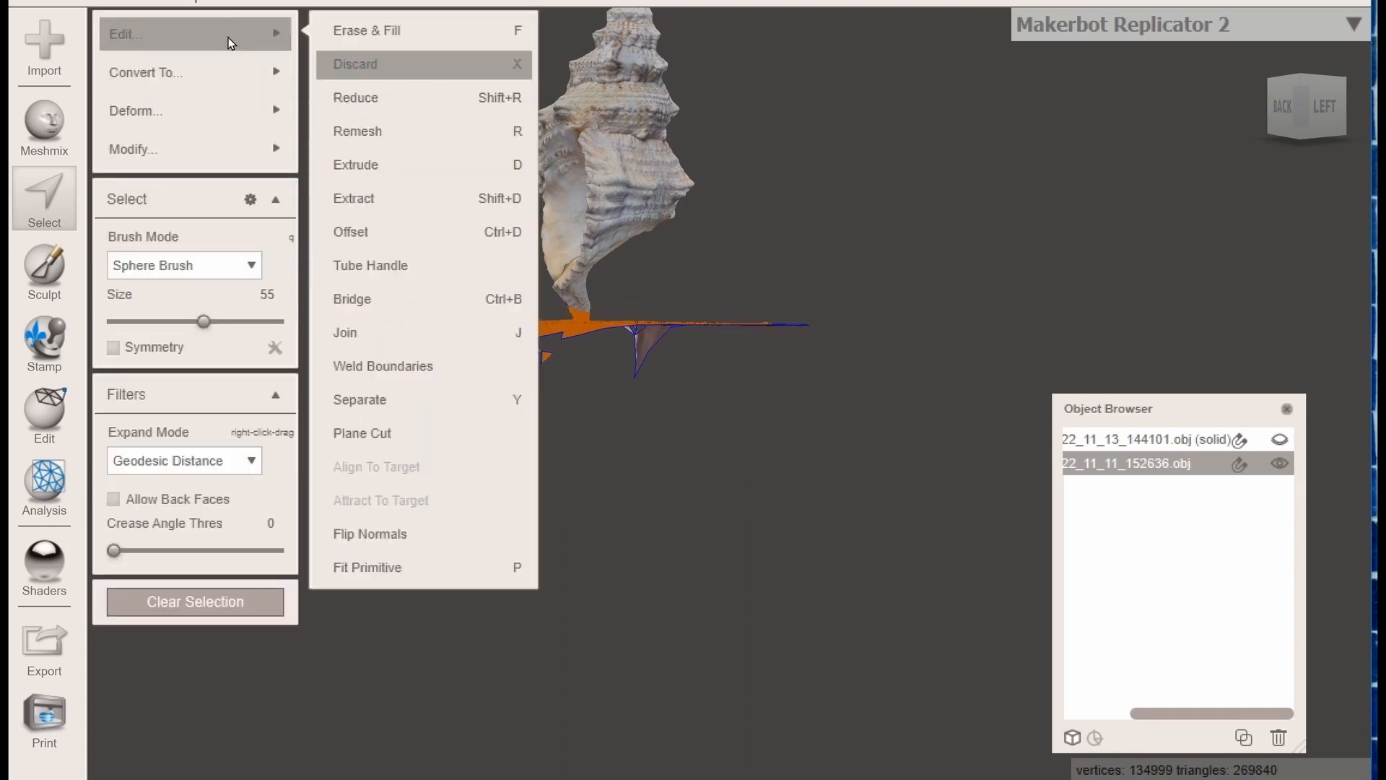
pyautogui.click(362, 63)
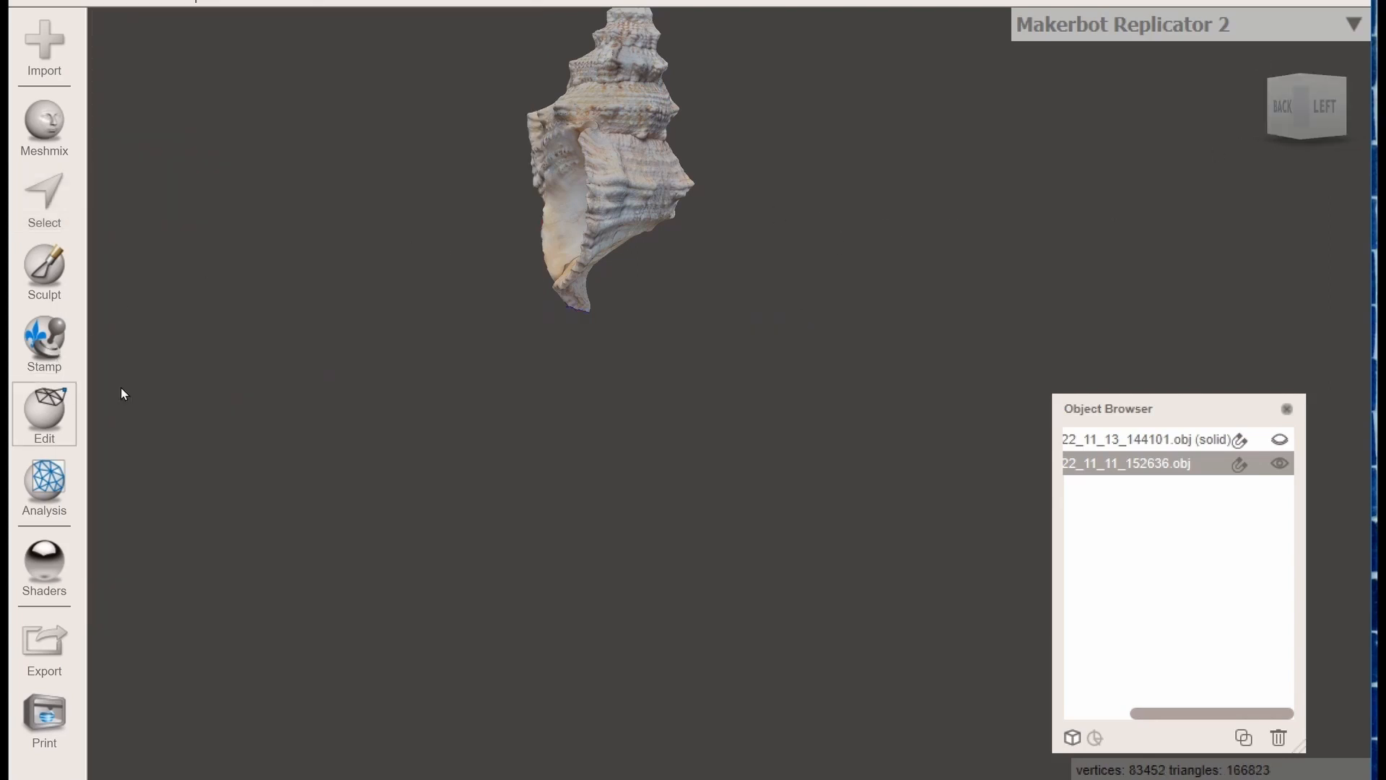
# Move the shell scan down along its length into the middle of the view with Transform and accept the new position
pyautogui.click(44, 411)
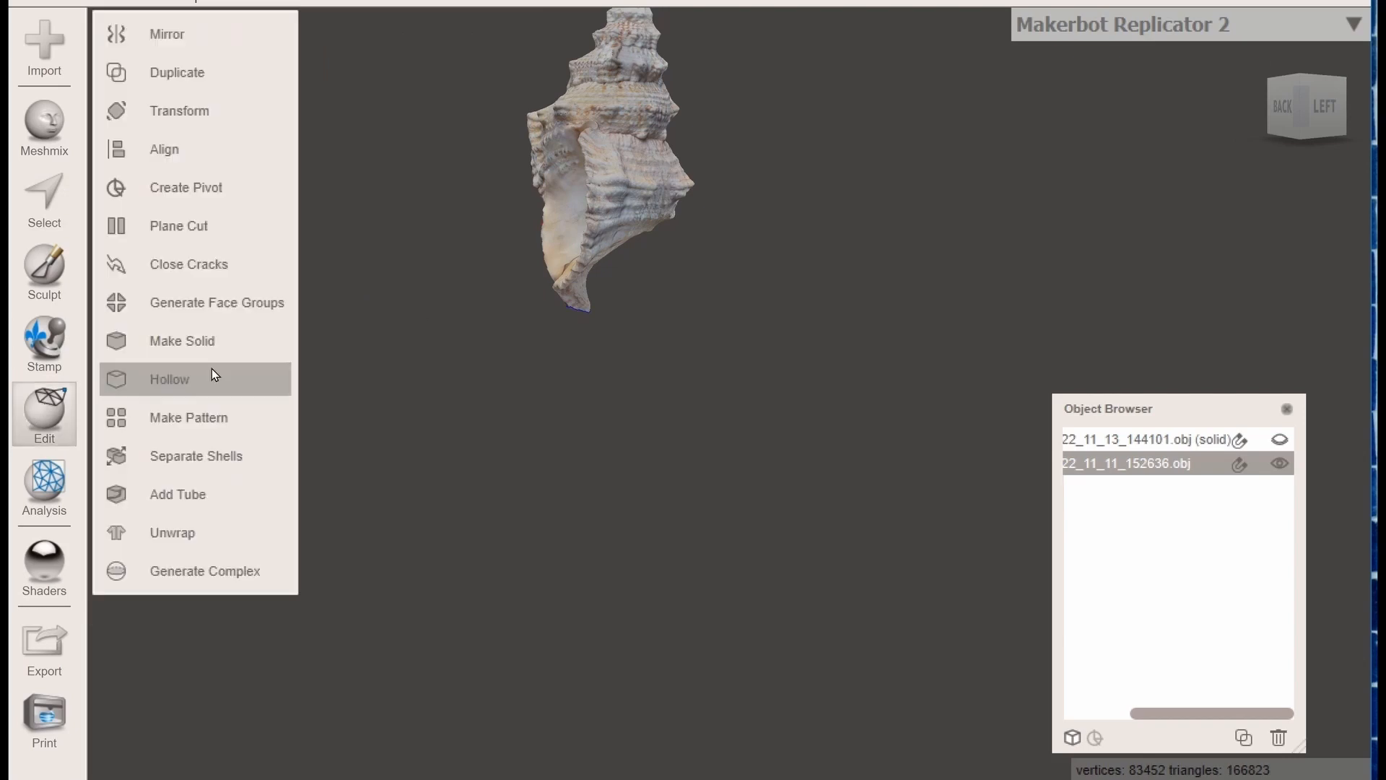
pyautogui.click(215, 109)
pyautogui.moveTo(586, 215); pyautogui.dragTo(588, 380)
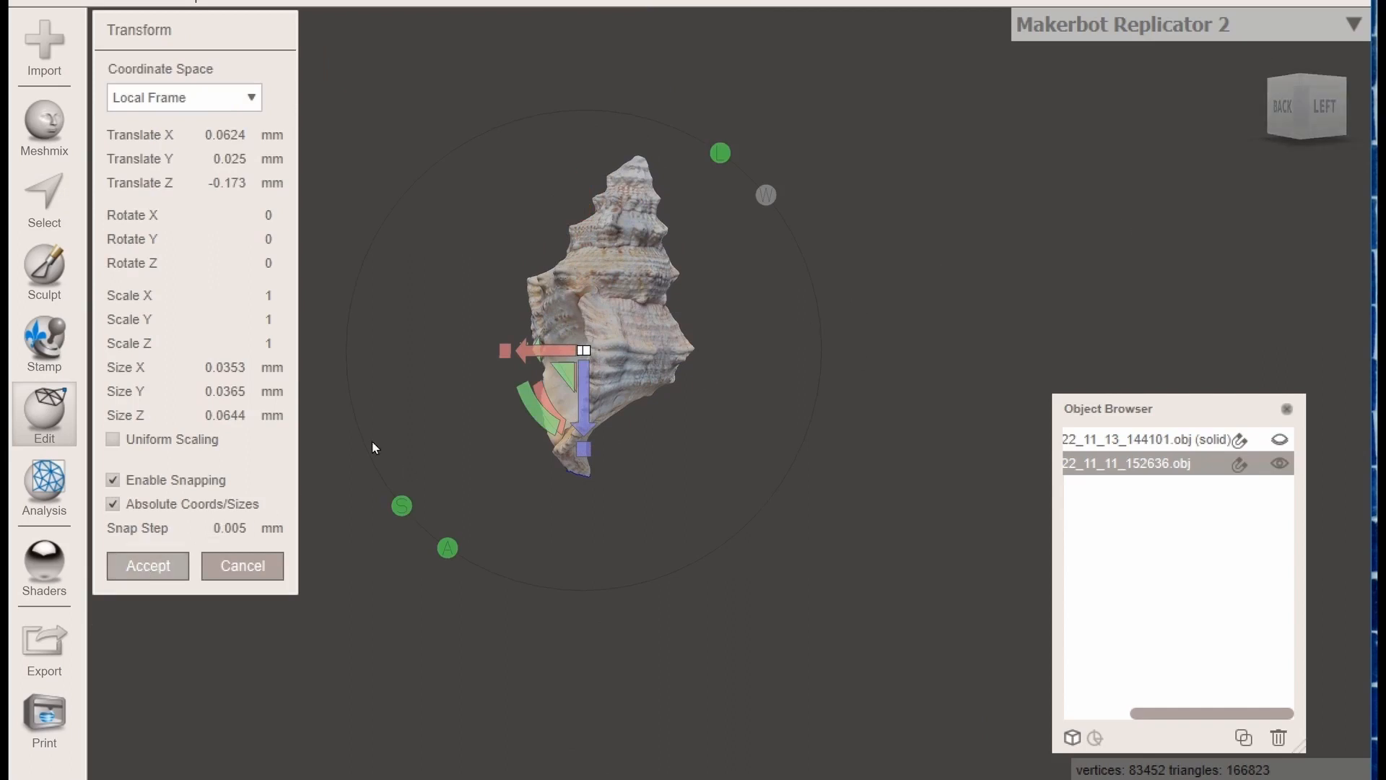
pyautogui.press('Return')
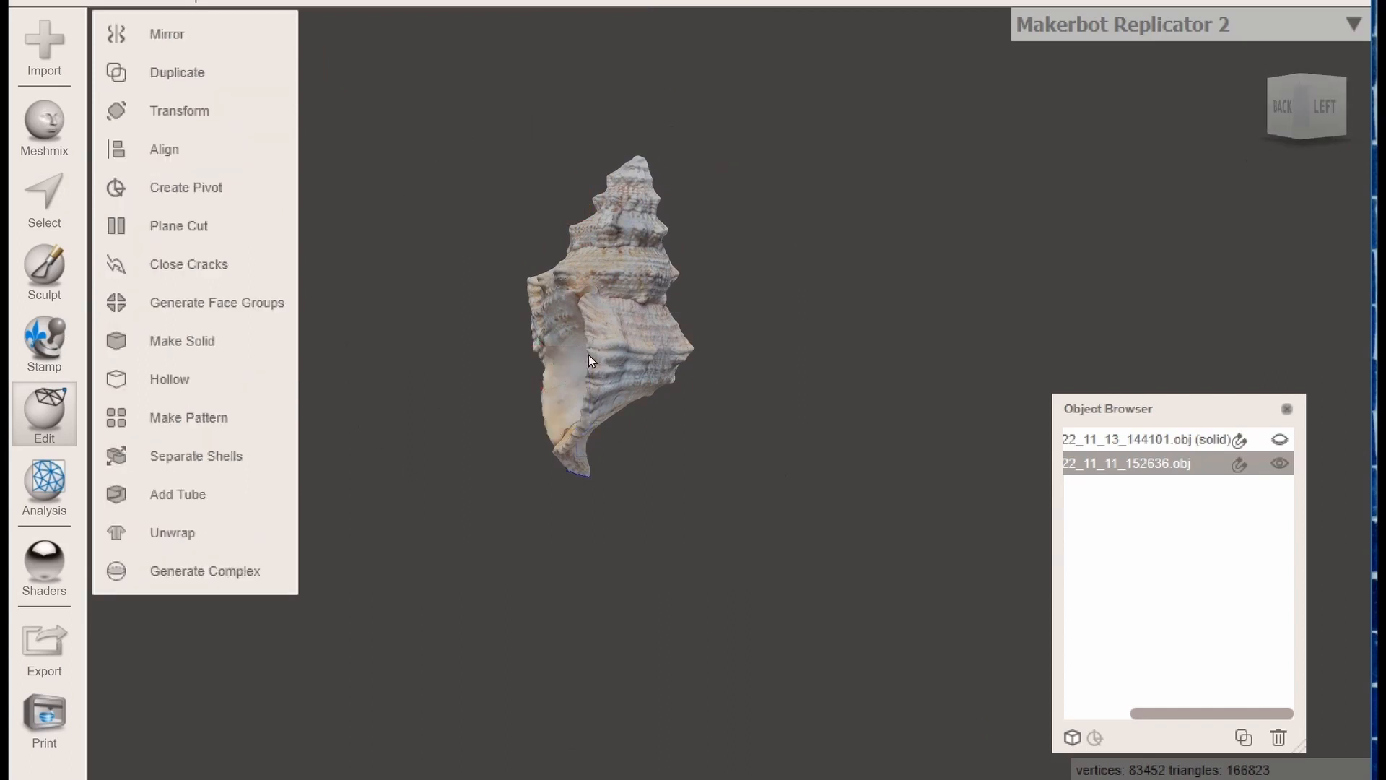
# Auto-repair all mesh defects of the shell scan in Inspector using Flat Fill, and check its opening from the back
pyautogui.click(36, 487)
pyautogui.click(144, 34)
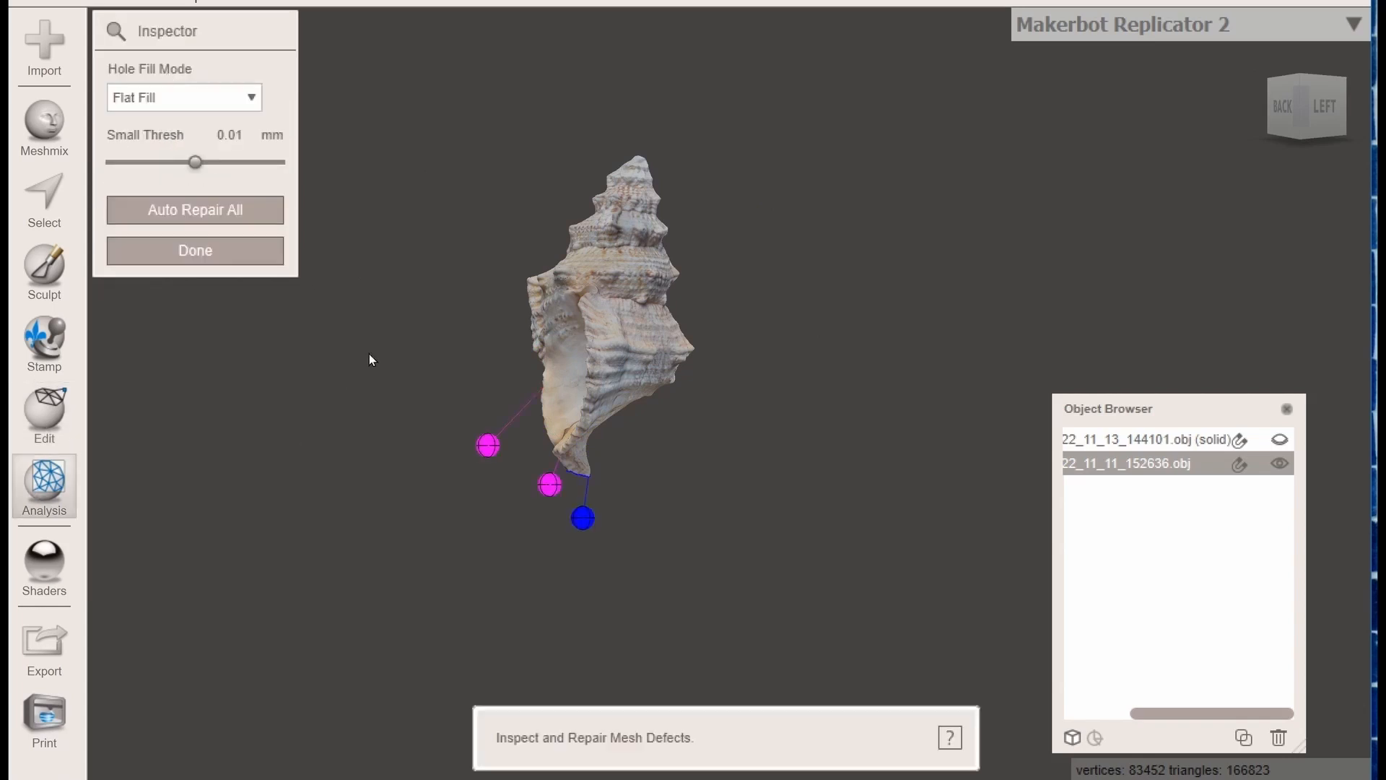
pyautogui.click(192, 210)
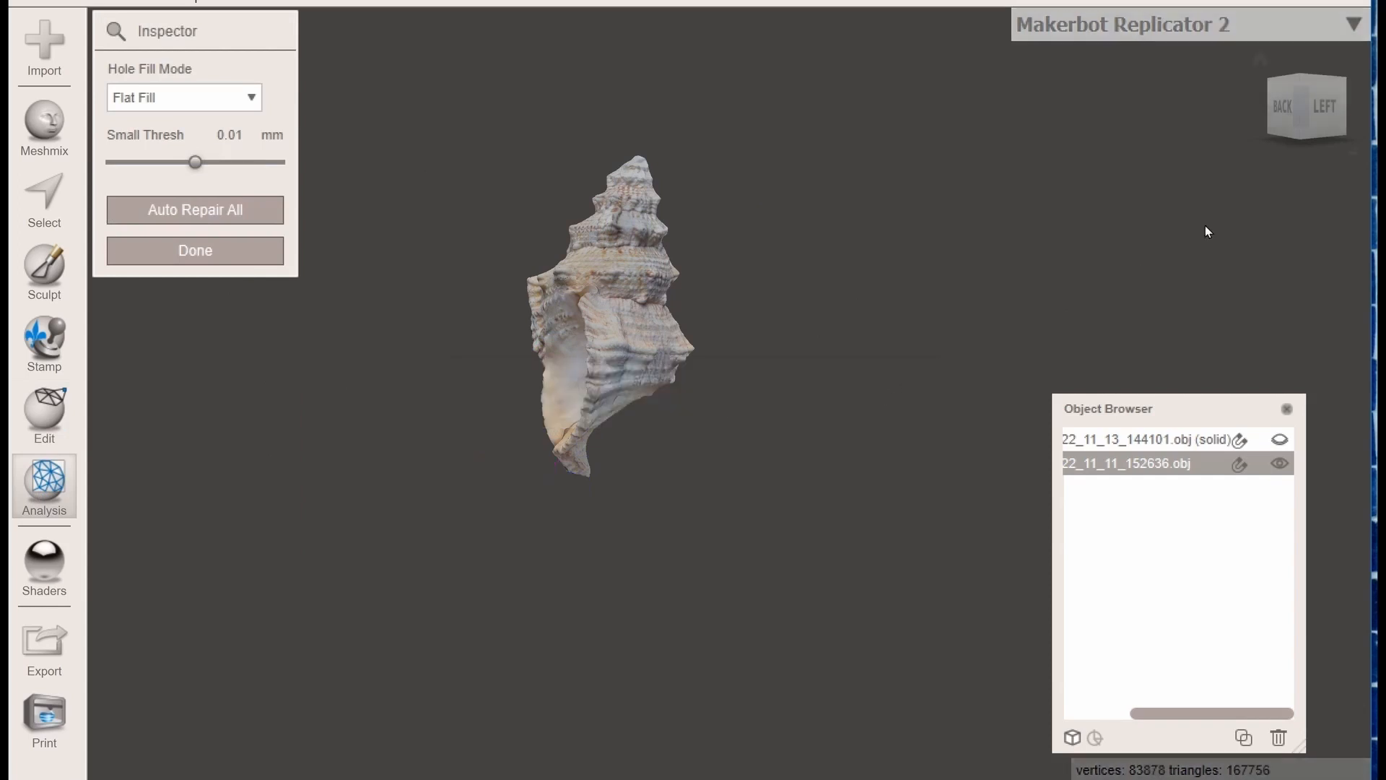
pyautogui.moveTo(1306, 108); pyautogui.dragTo(1379, 123)
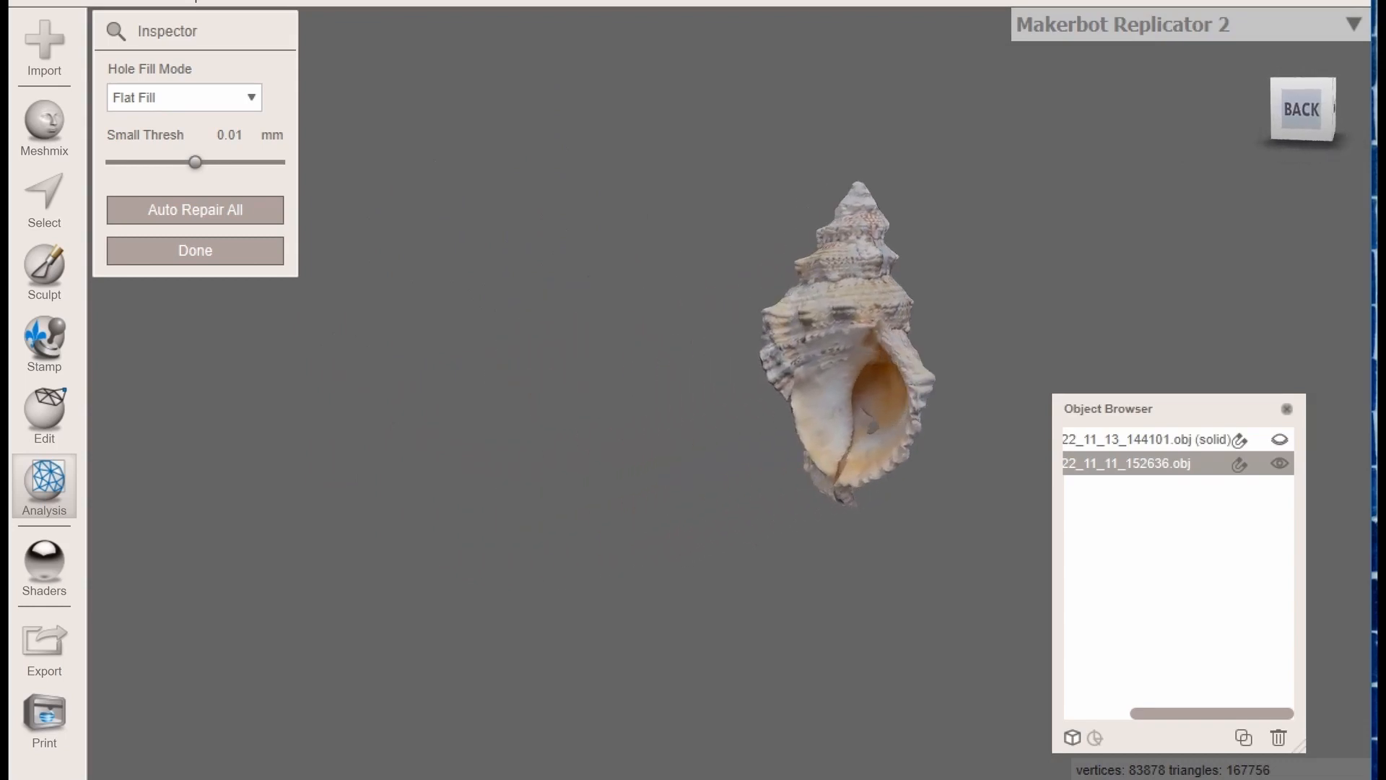
pyautogui.scroll(5, 968, 454)
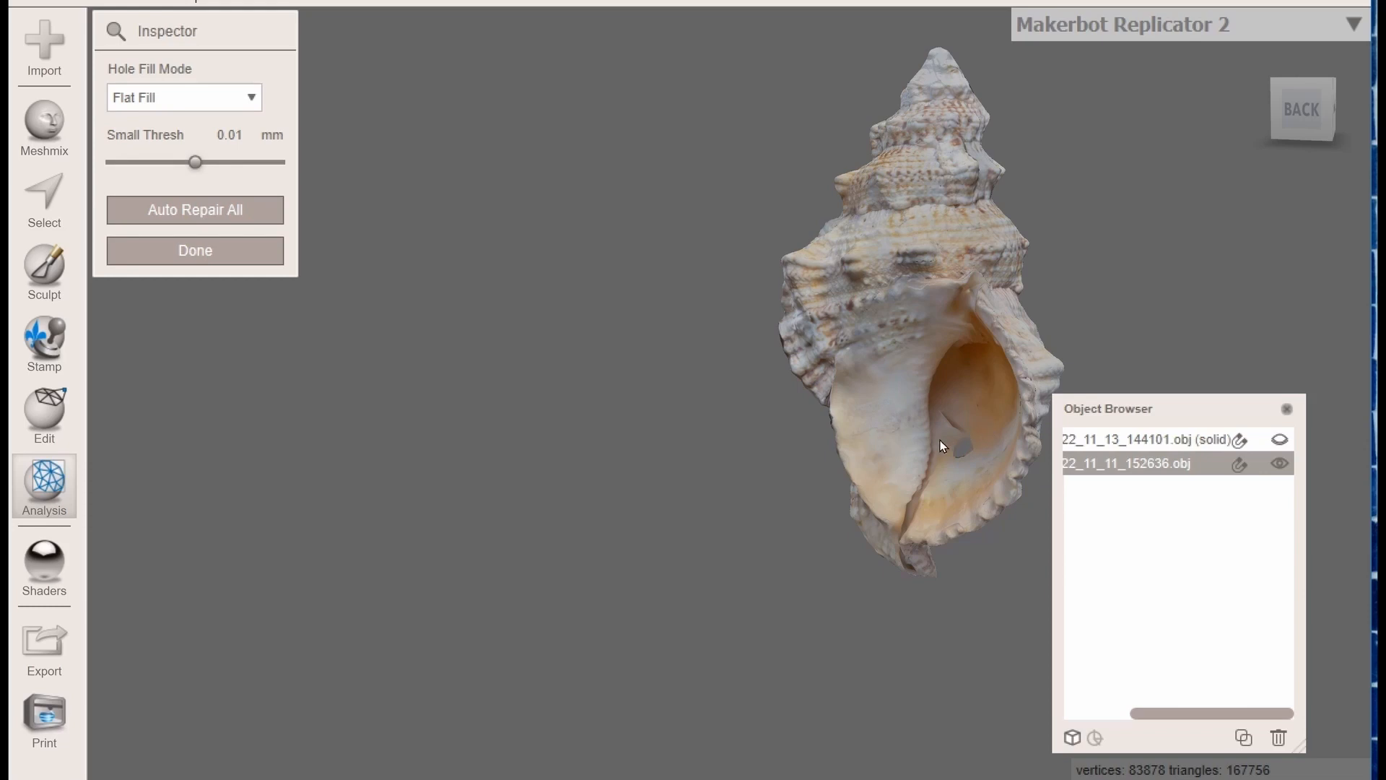
pyautogui.scroll(-3, 938, 437)
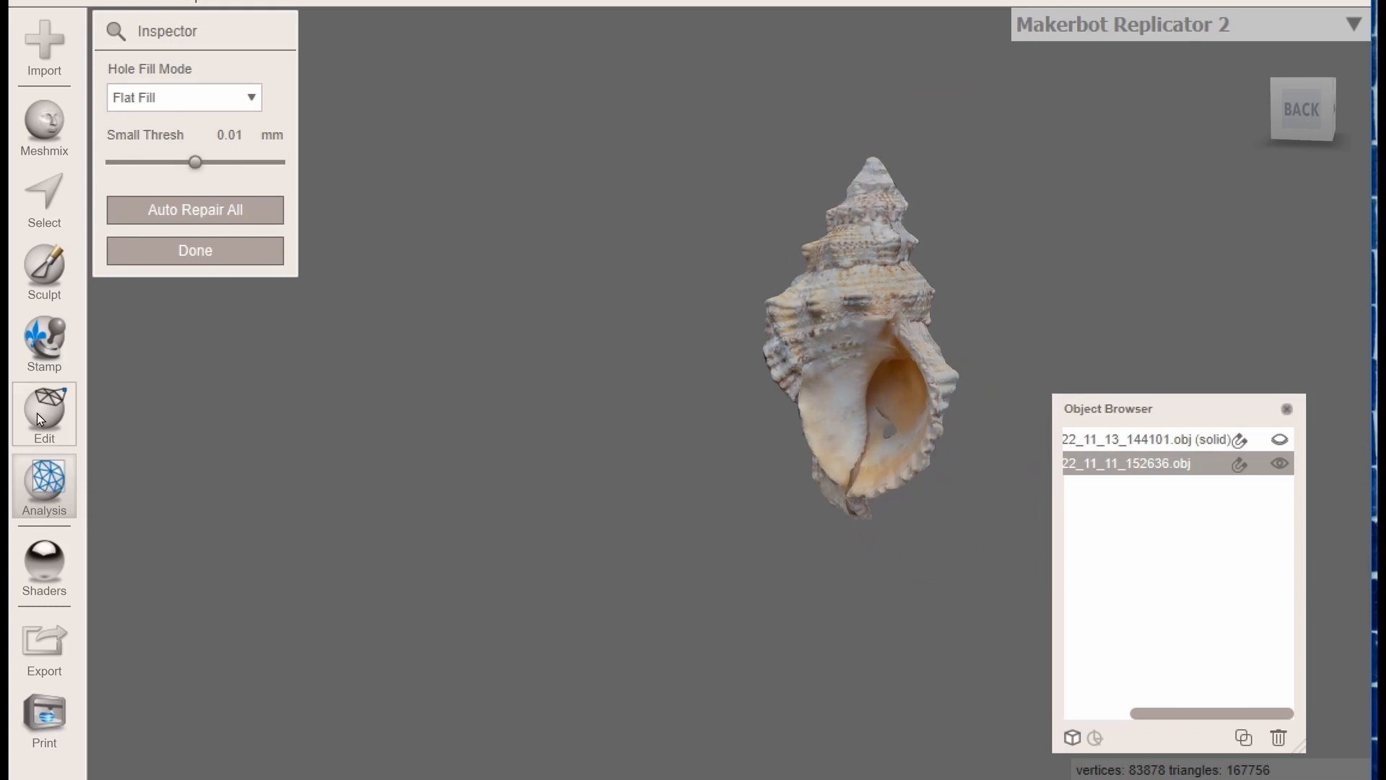
# Make the shell scan solid with the Sharp Edge Preserve solid type and No Colors transfer mode, update the preview and accept it
pyautogui.moveTo(40, 408)
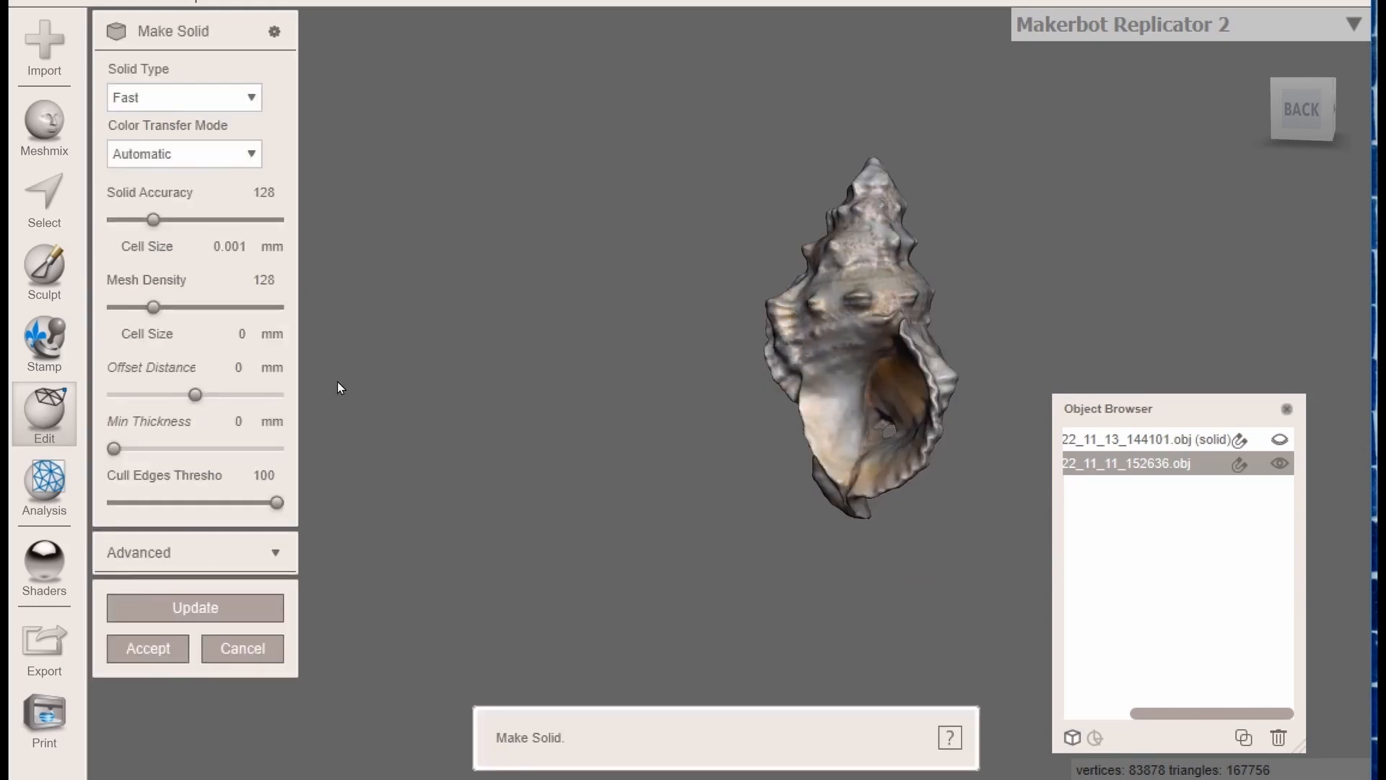
pyautogui.click(248, 97)
pyautogui.click(197, 189)
pyautogui.click(248, 154)
pyautogui.click(168, 182)
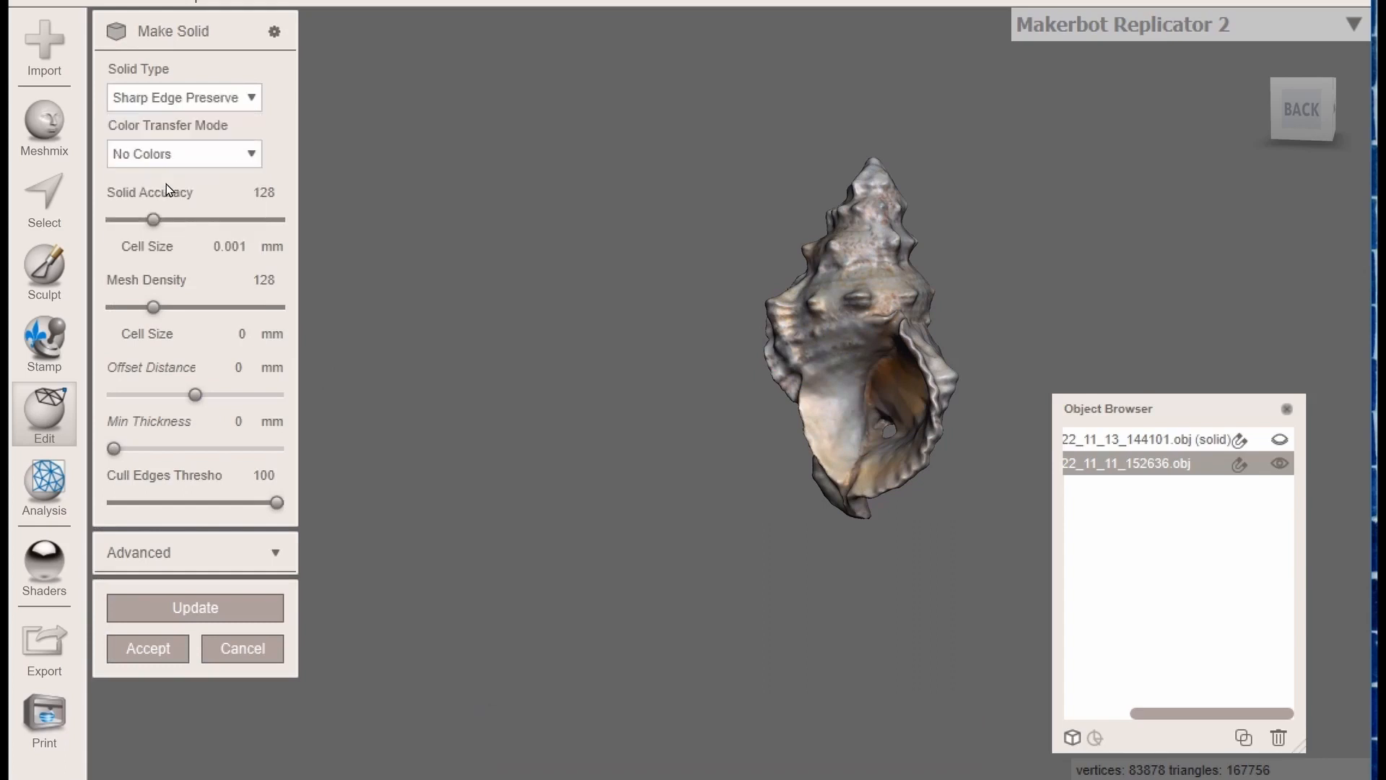
pyautogui.click(210, 613)
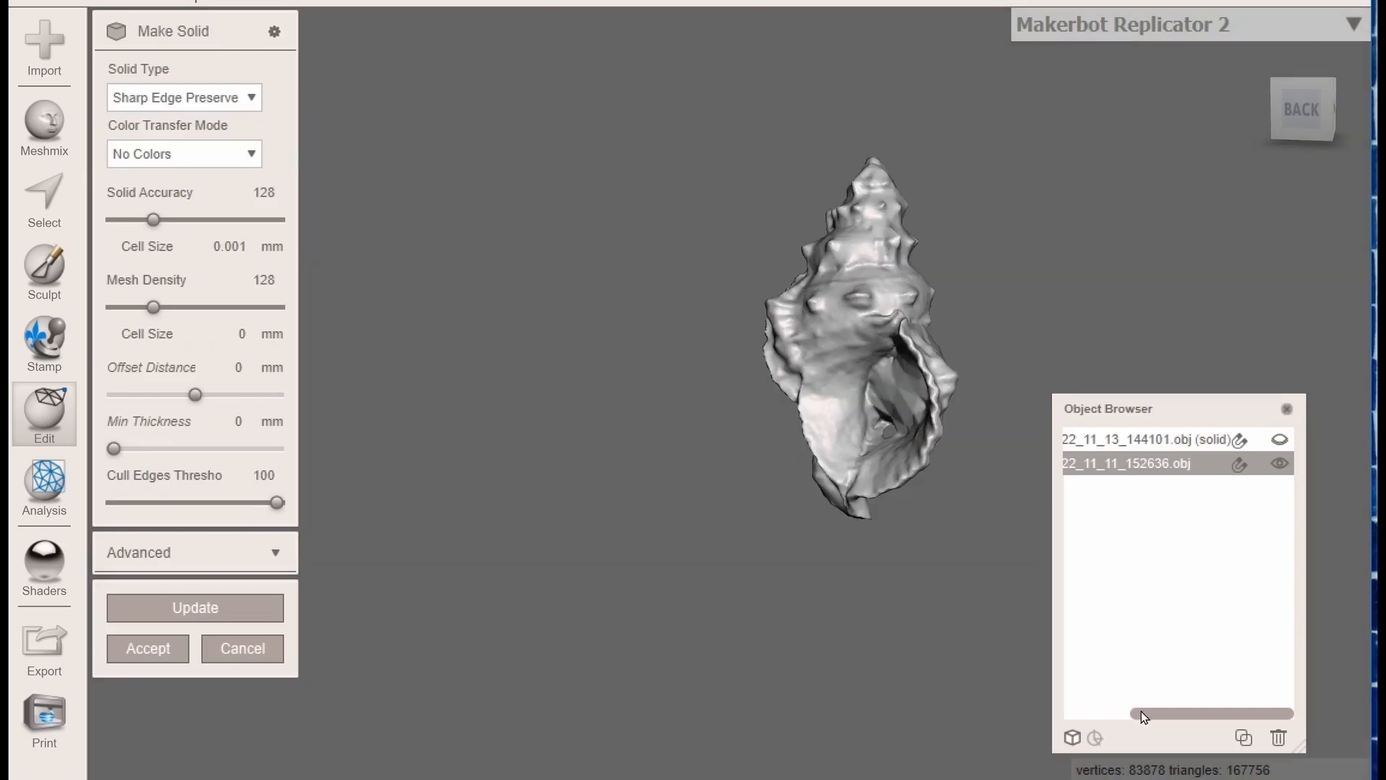
pyautogui.click(1083, 713)
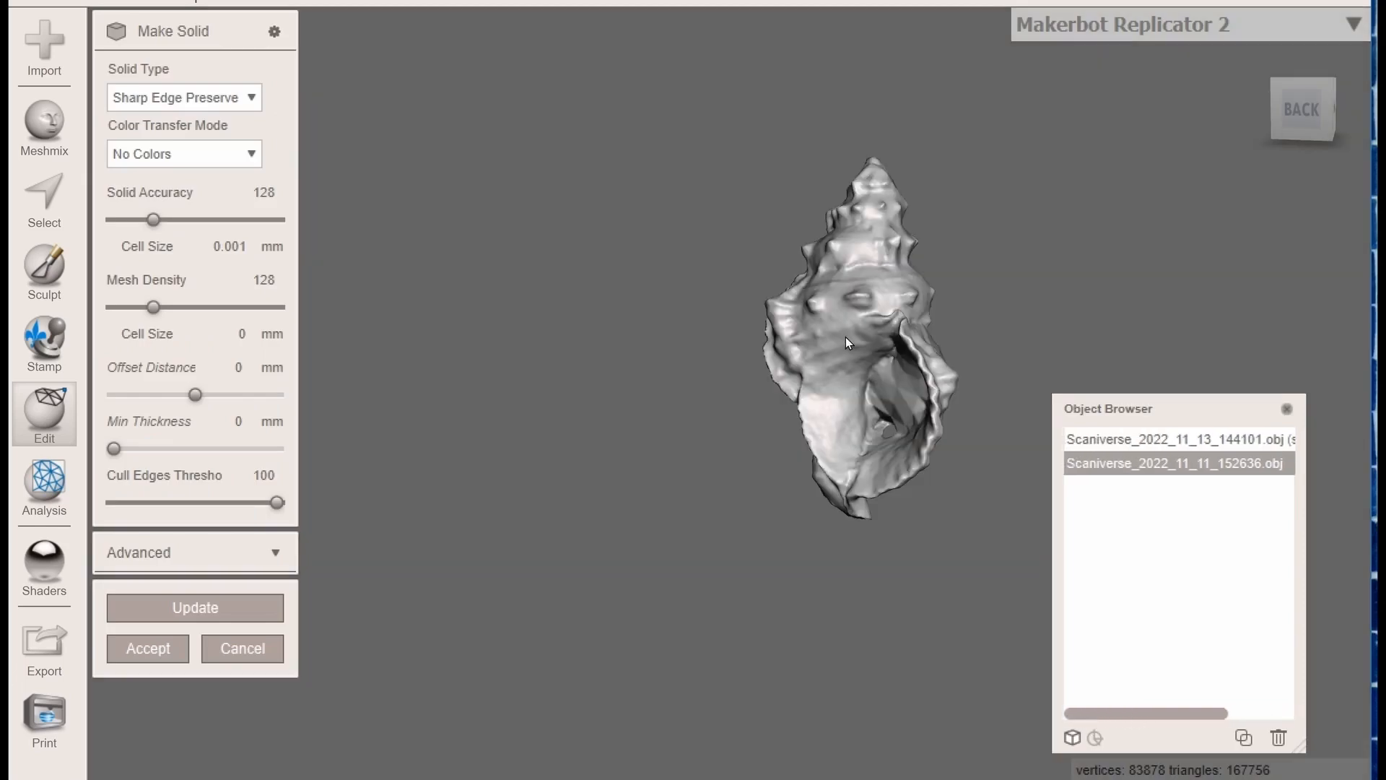
pyautogui.click(147, 648)
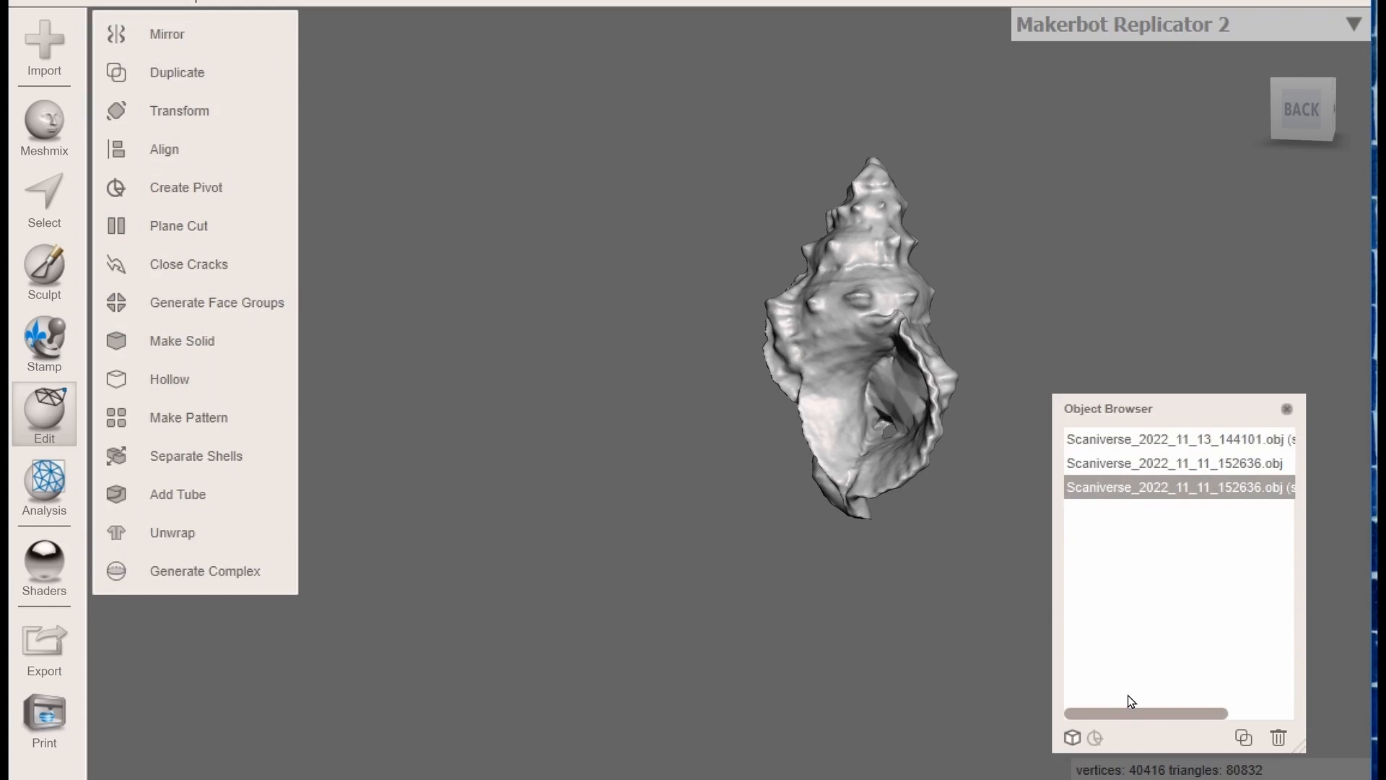
# Compare the original and solid shell meshes, hide the solid, and delete the original Scaniverse_2022_11_11_152636.obj
pyautogui.moveTo(1117, 714); pyautogui.dragTo(1231, 714)
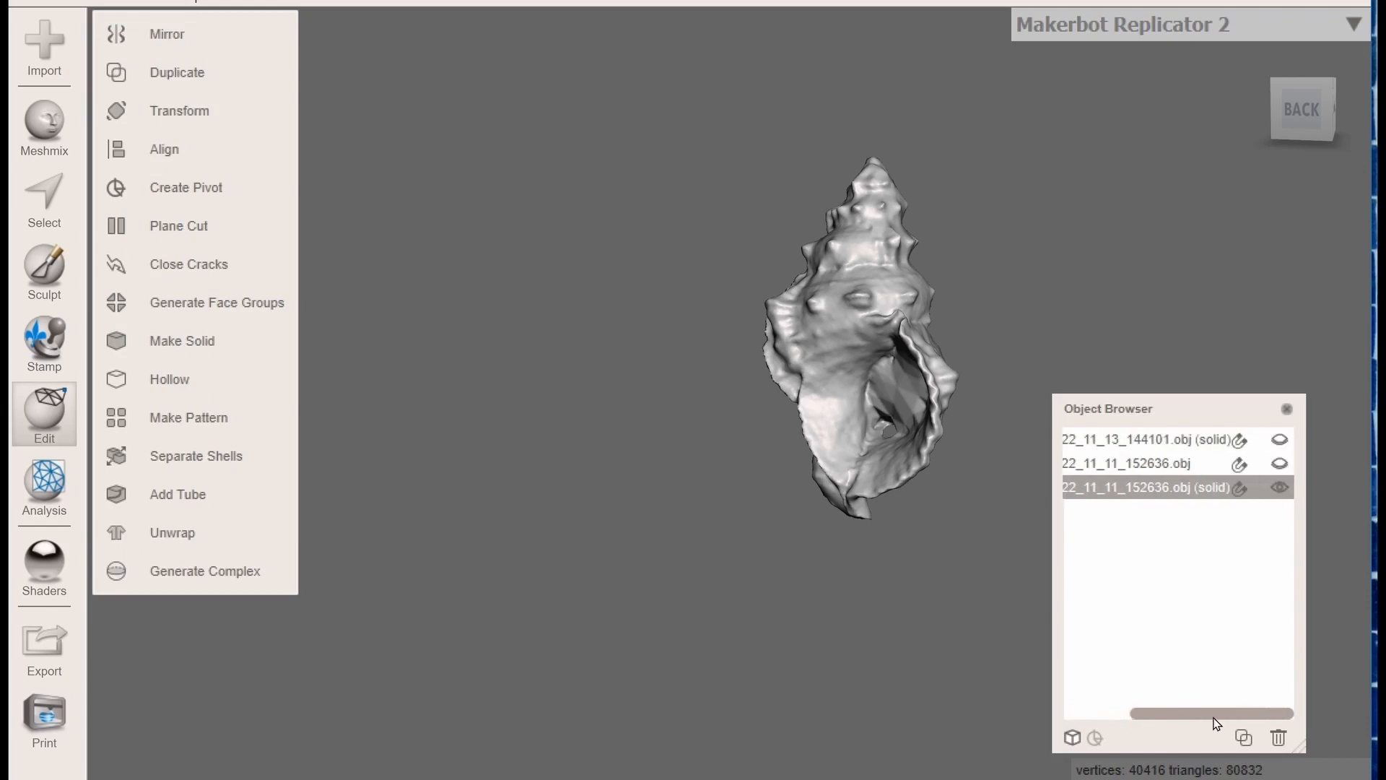
pyautogui.click(1281, 462)
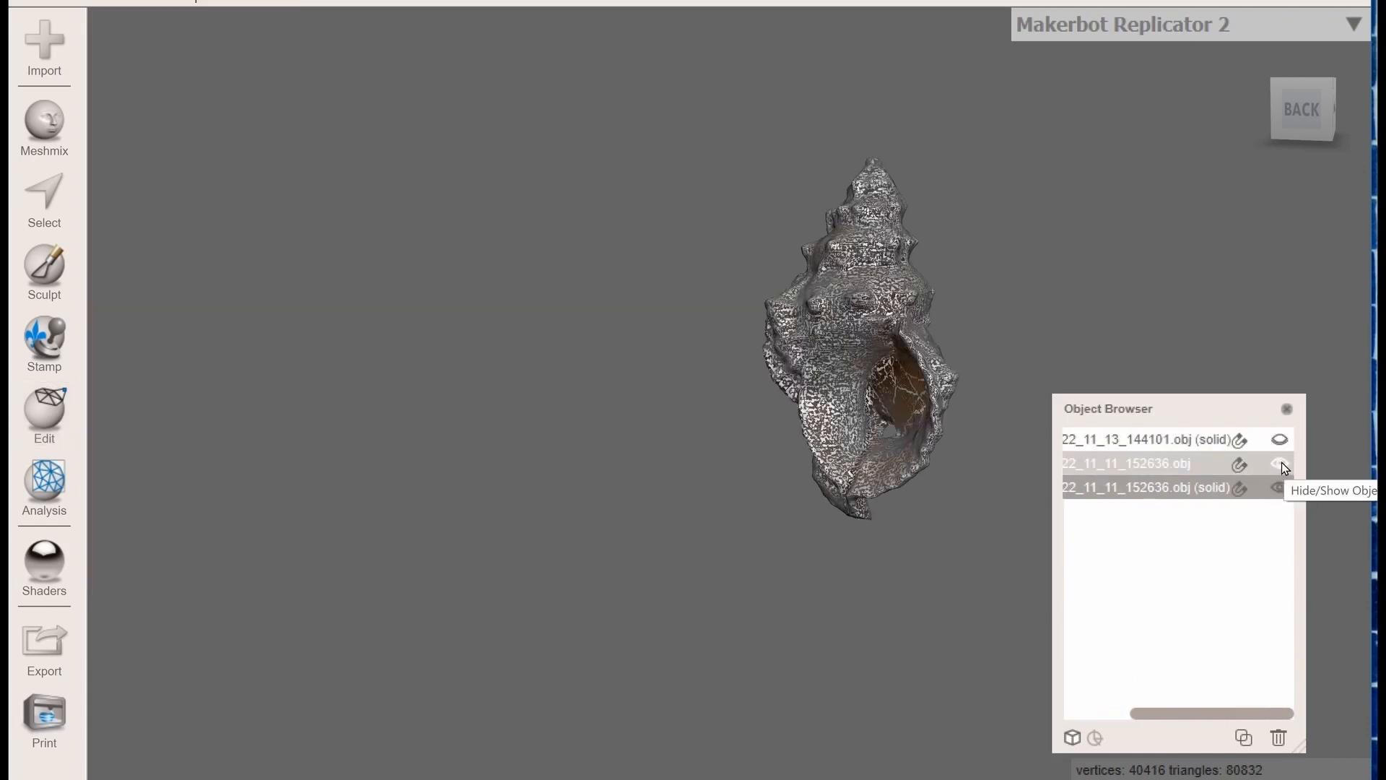
pyautogui.click(1281, 462)
pyautogui.click(1279, 487)
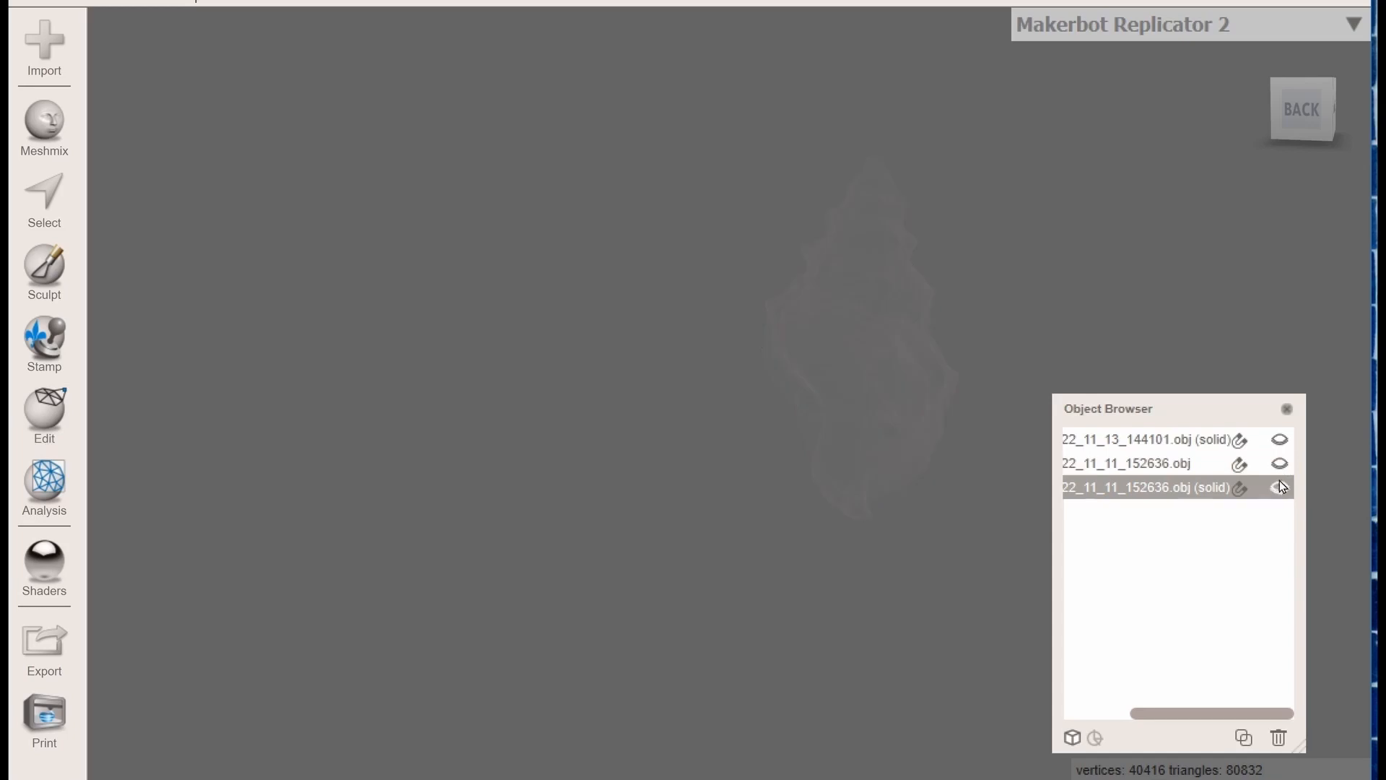
pyautogui.click(1279, 462)
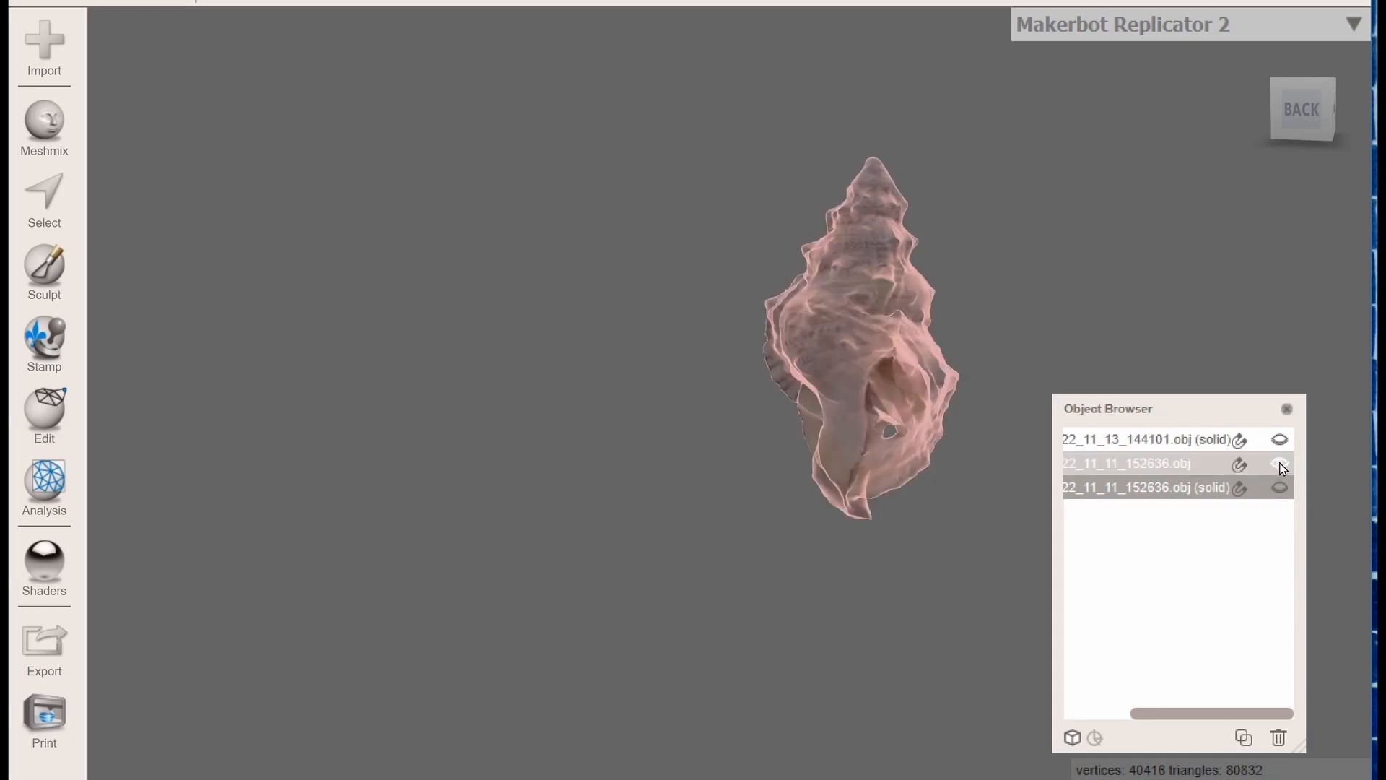
pyautogui.click(1139, 465)
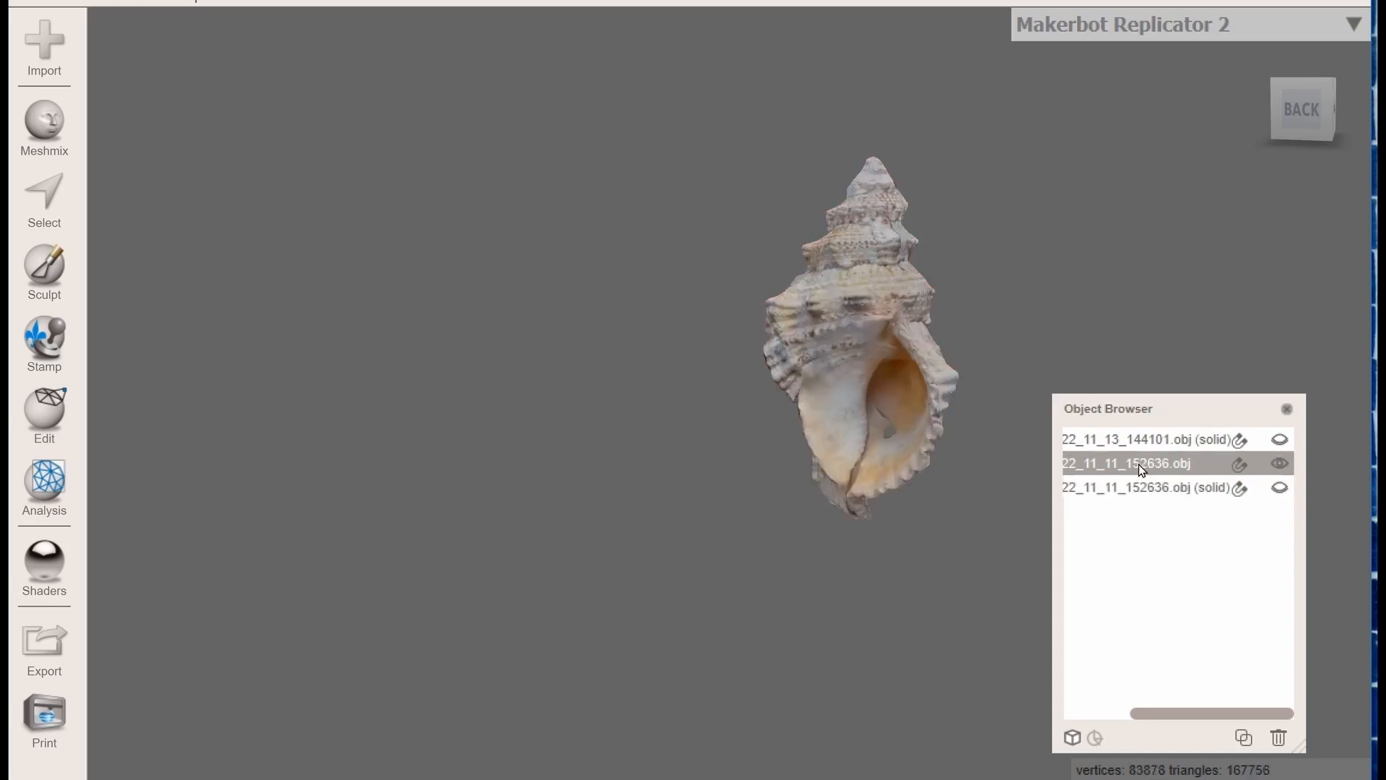
pyautogui.click(1278, 739)
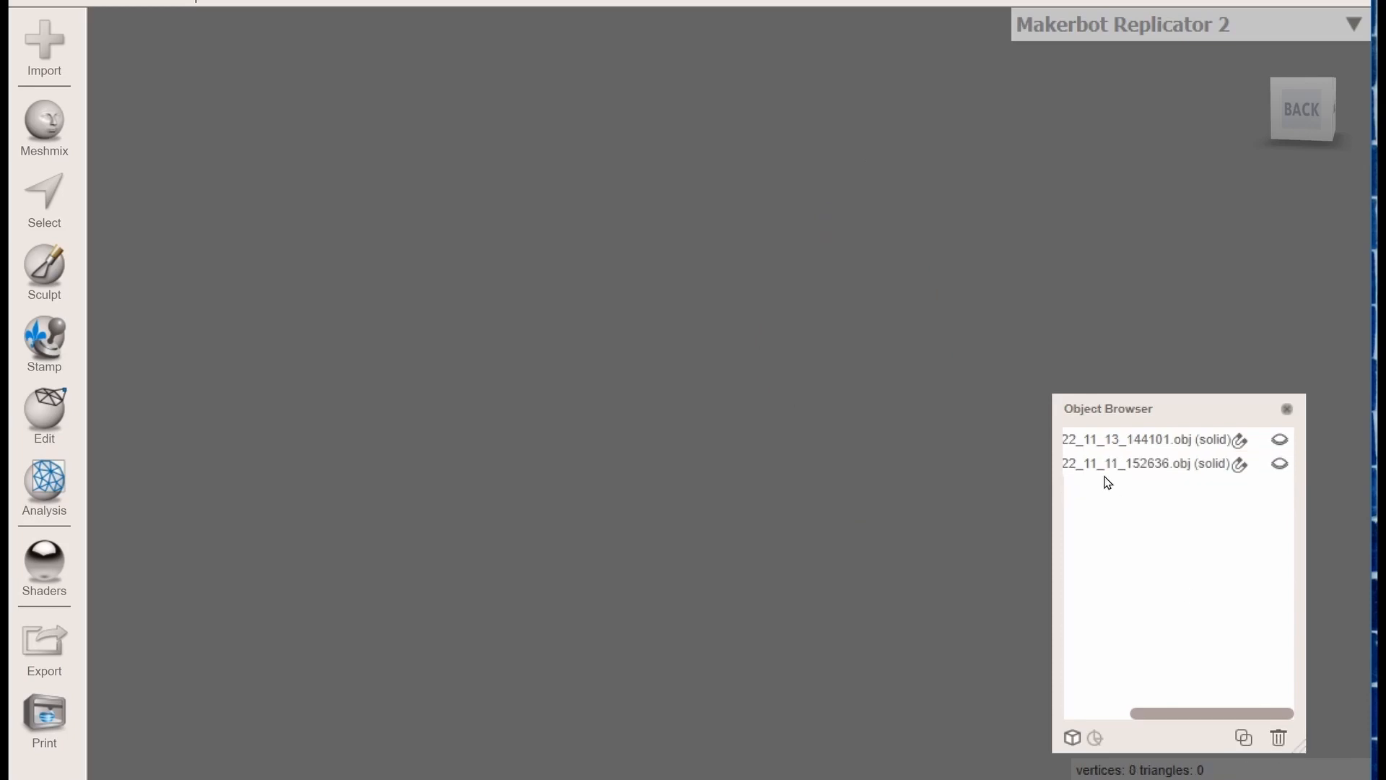
# Show both the plush toy solid and the shell solid together to compare their sizes
pyautogui.moveTo(1148, 715); pyautogui.dragTo(1253, 699)
pyautogui.click(1279, 441)
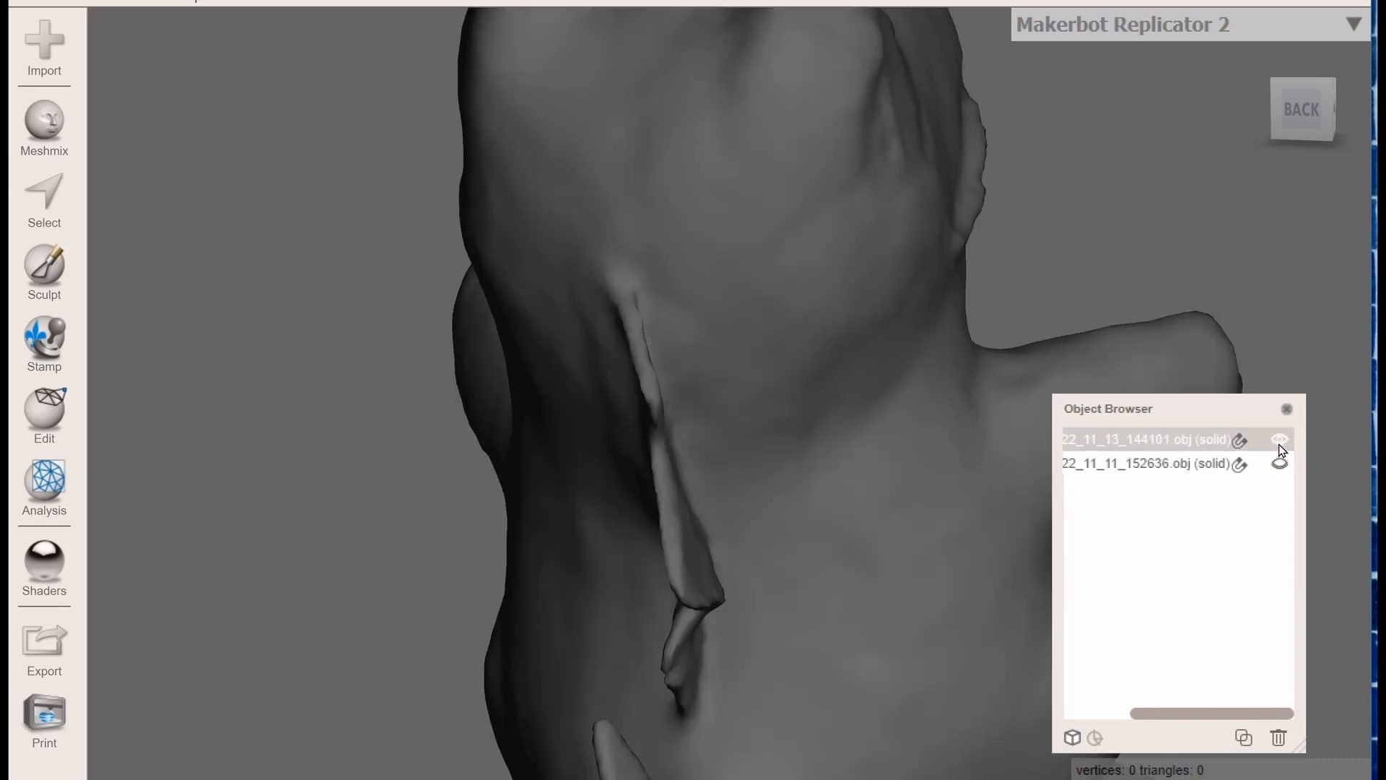
pyautogui.click(1279, 463)
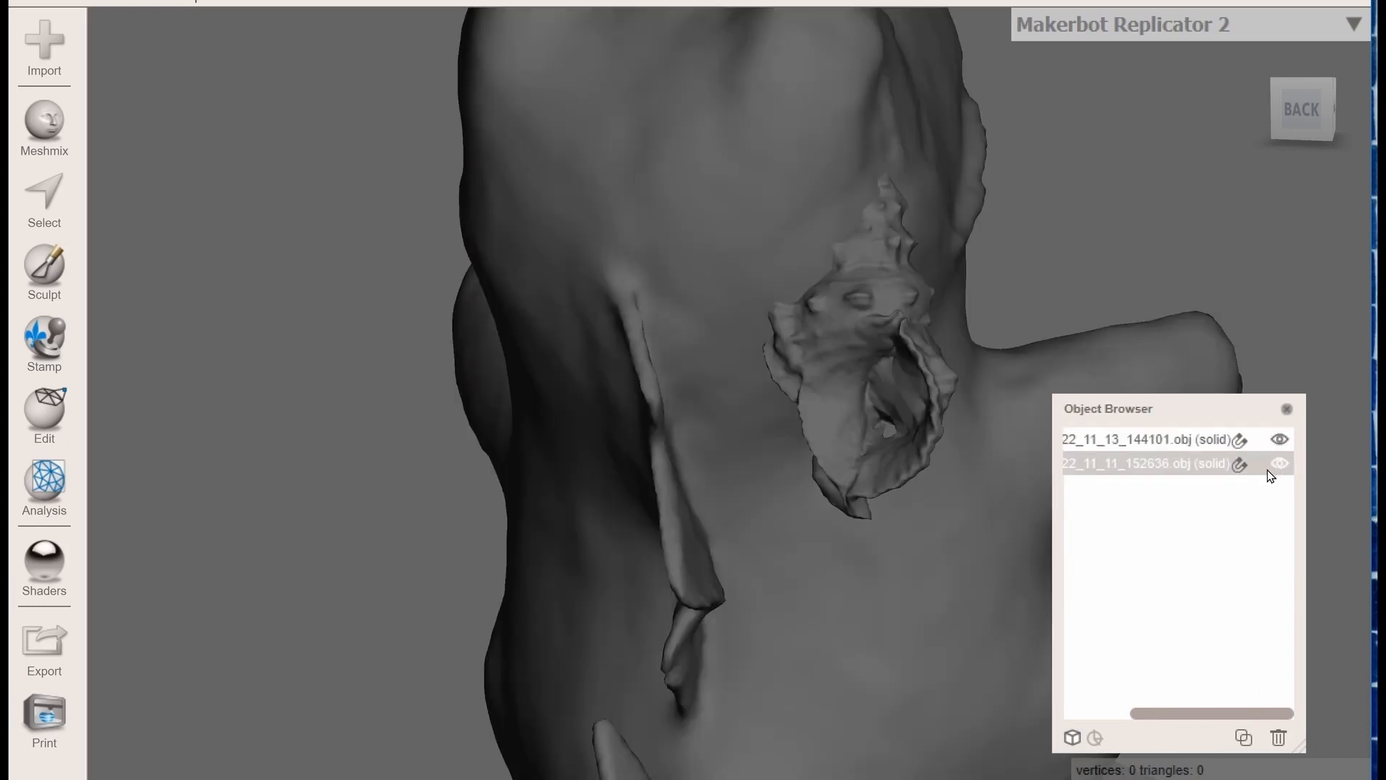
pyautogui.scroll(-5, 865, 578)
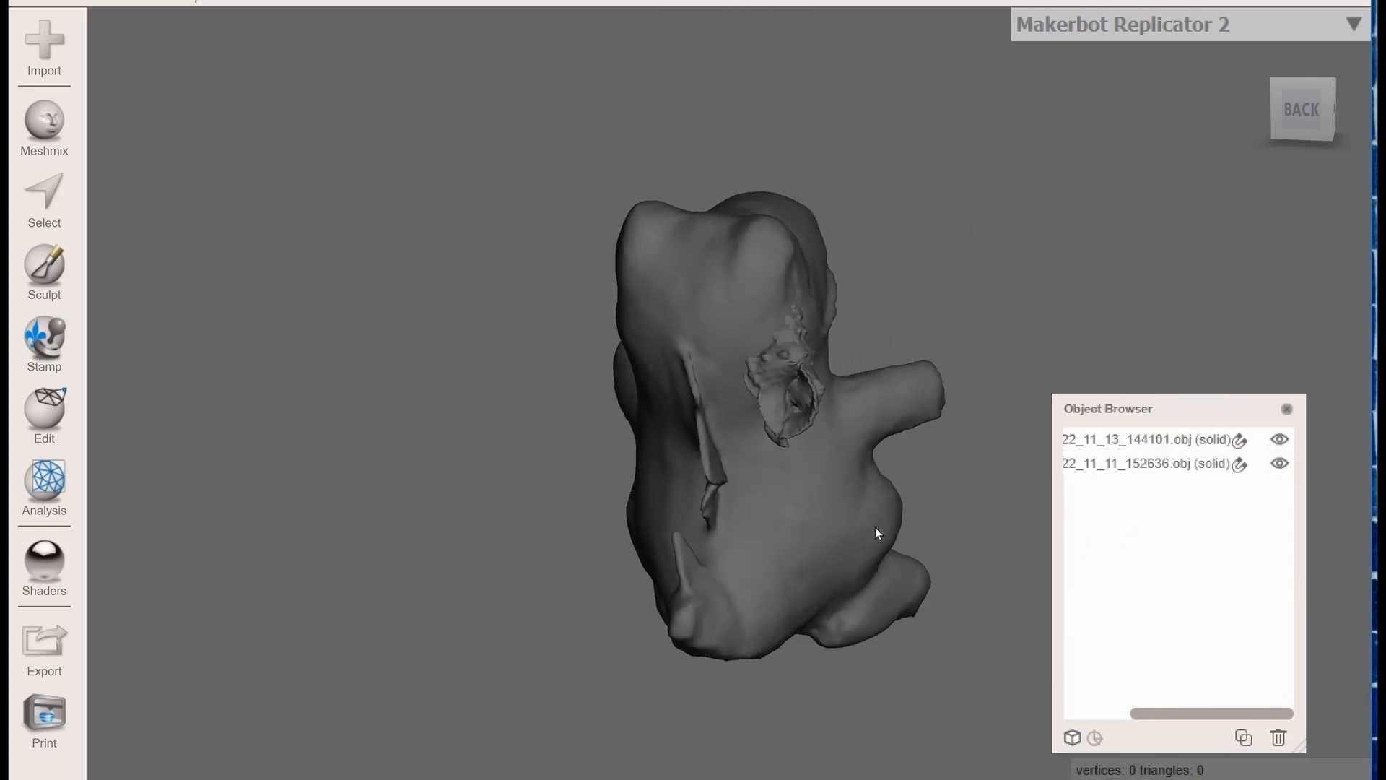
# Toggle the visibility of the plush toy and shell solids to tell them apart, leaving only the plush toy shown
pyautogui.click(1126, 466)
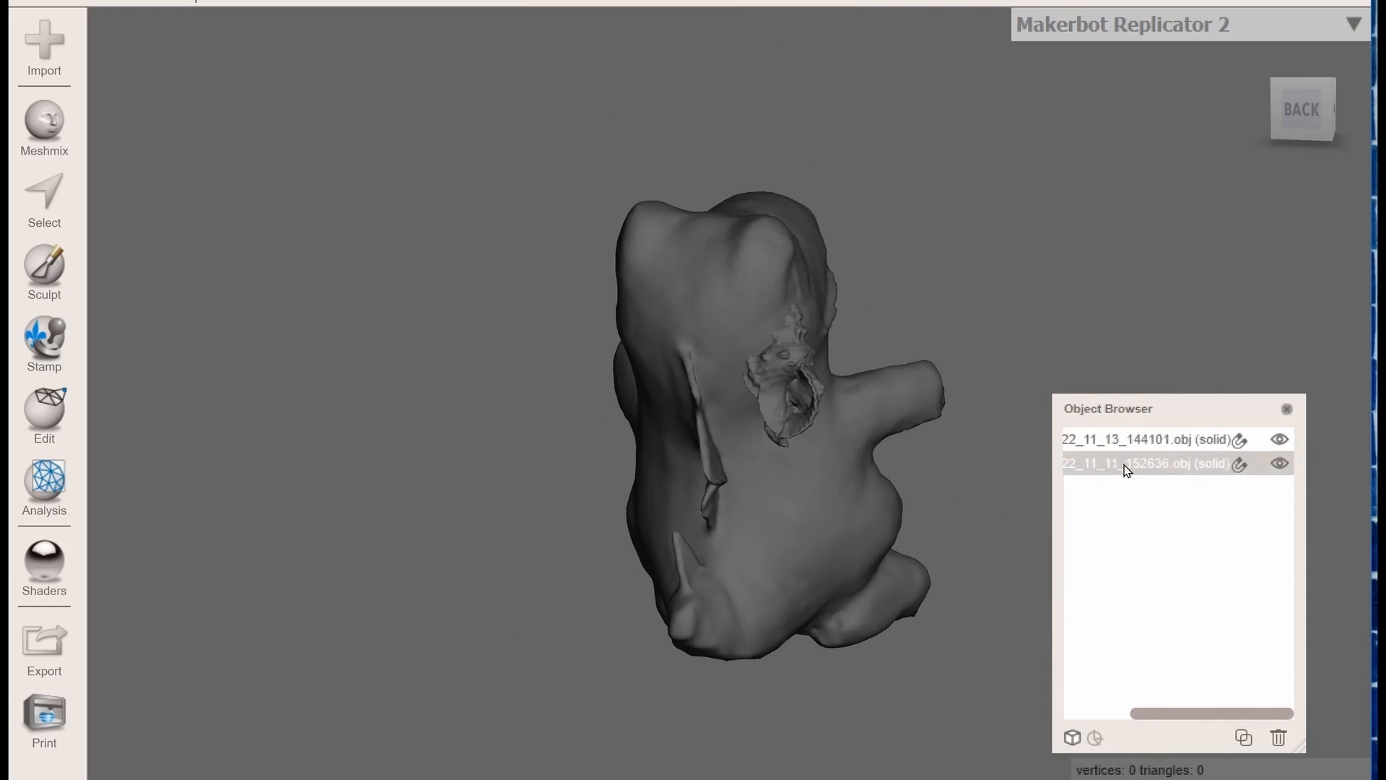
pyautogui.click(1199, 440)
pyautogui.click(1279, 441)
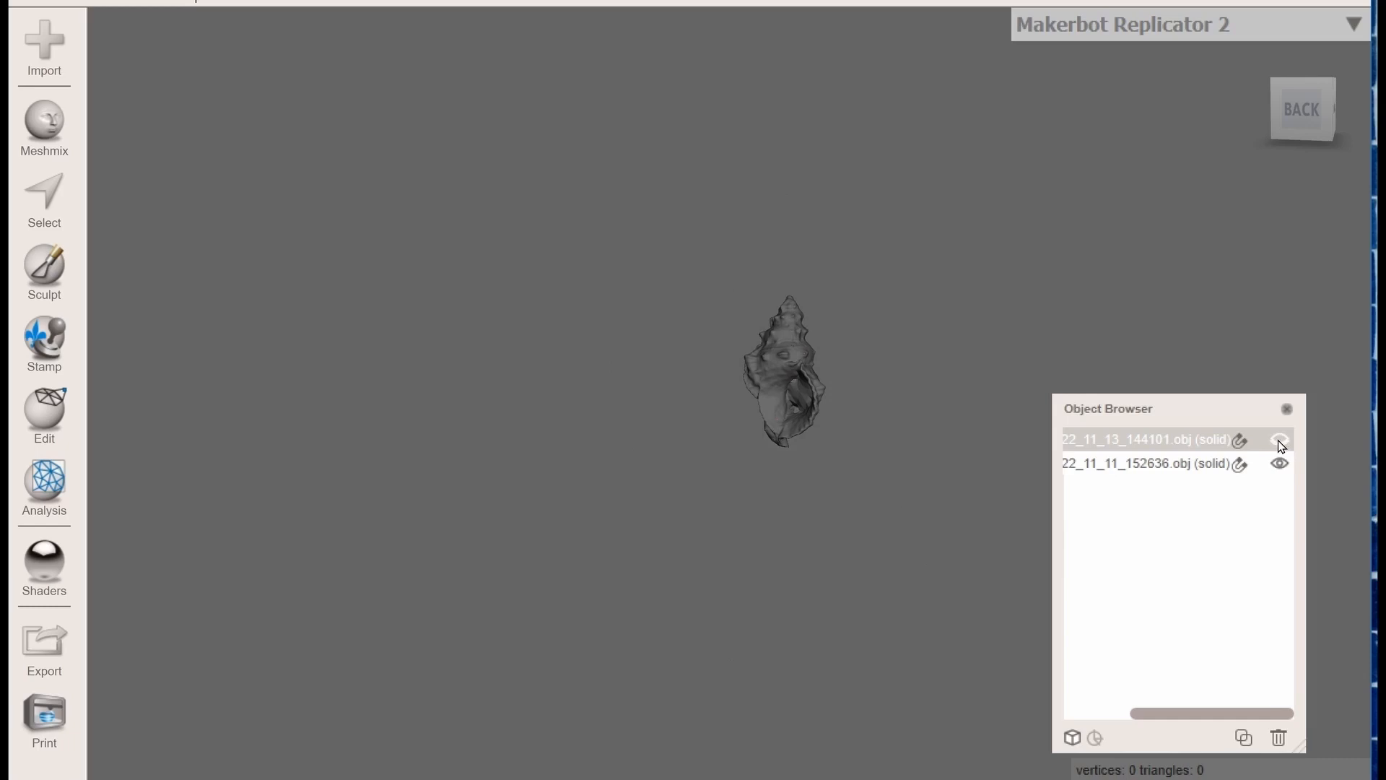
pyautogui.click(1280, 443)
pyautogui.click(1280, 443)
pyautogui.click(1280, 442)
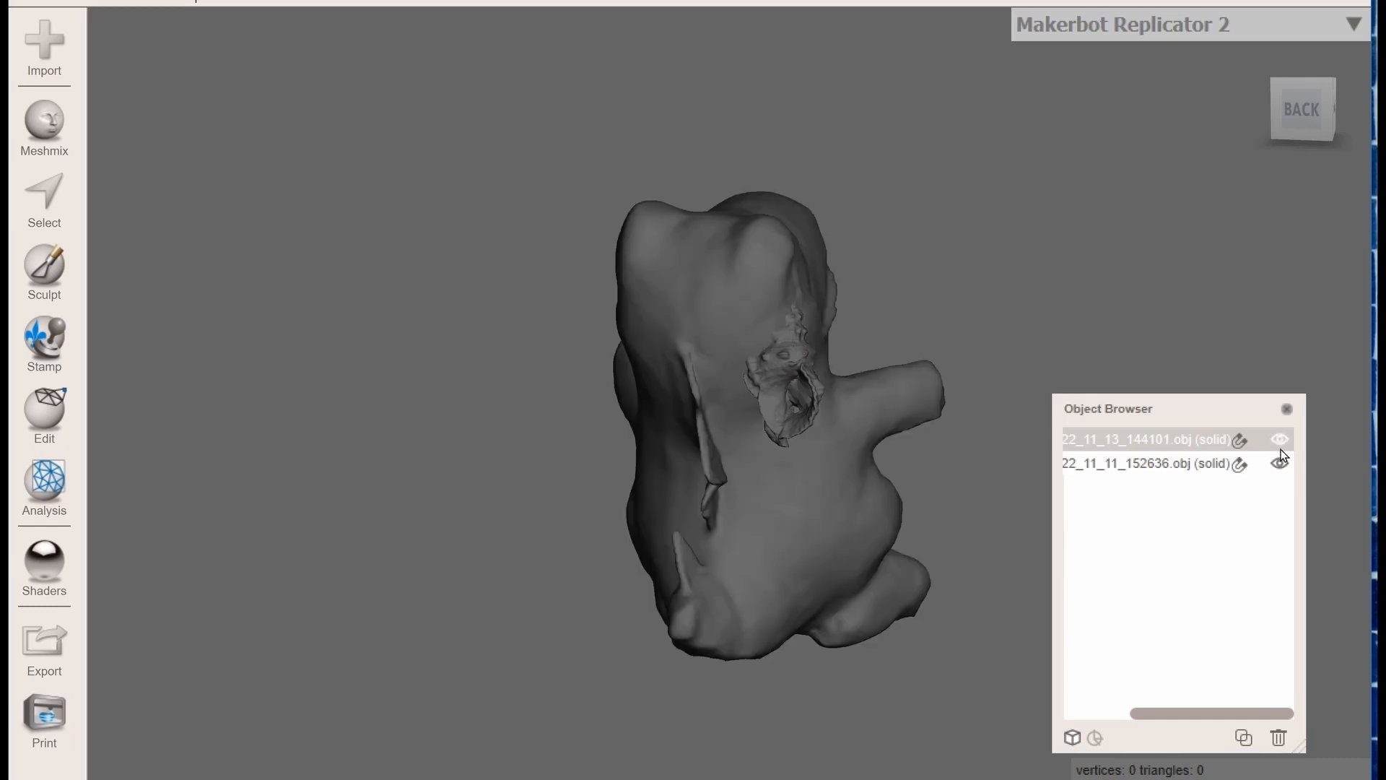
pyautogui.click(1281, 469)
pyautogui.click(1279, 466)
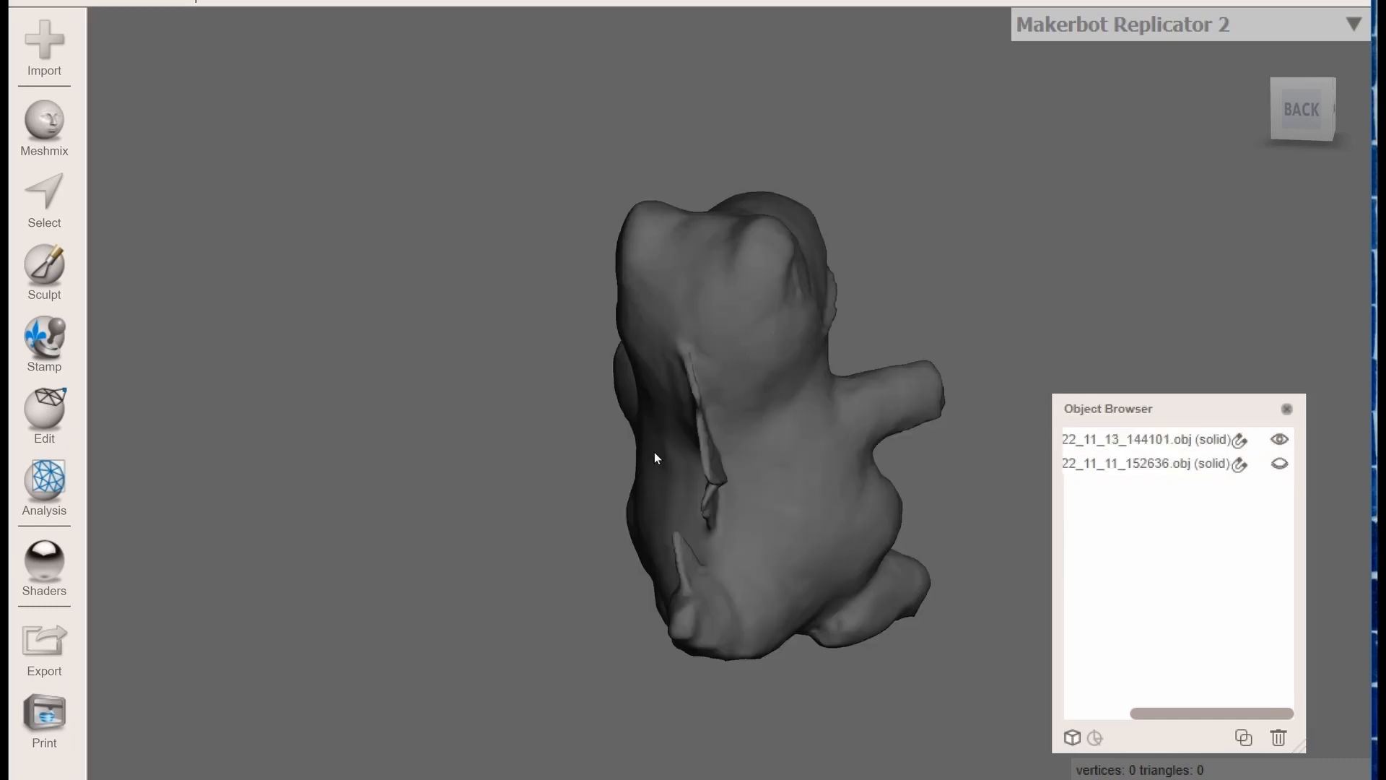
# Try to shift the plush toy solid slightly and scale it to 0.2 in X, Y and Z with Transform
pyautogui.click(41, 409)
pyautogui.click(782, 449)
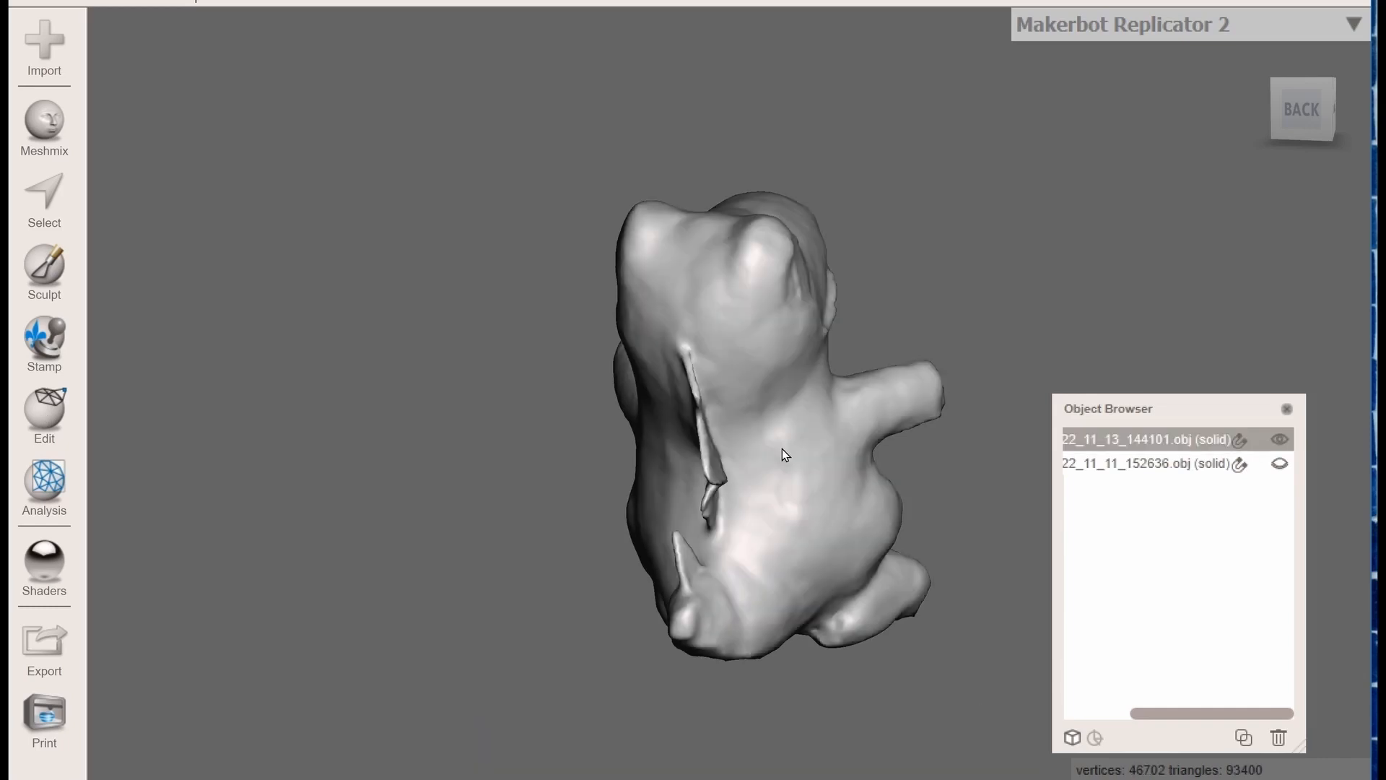
pyautogui.click(32, 413)
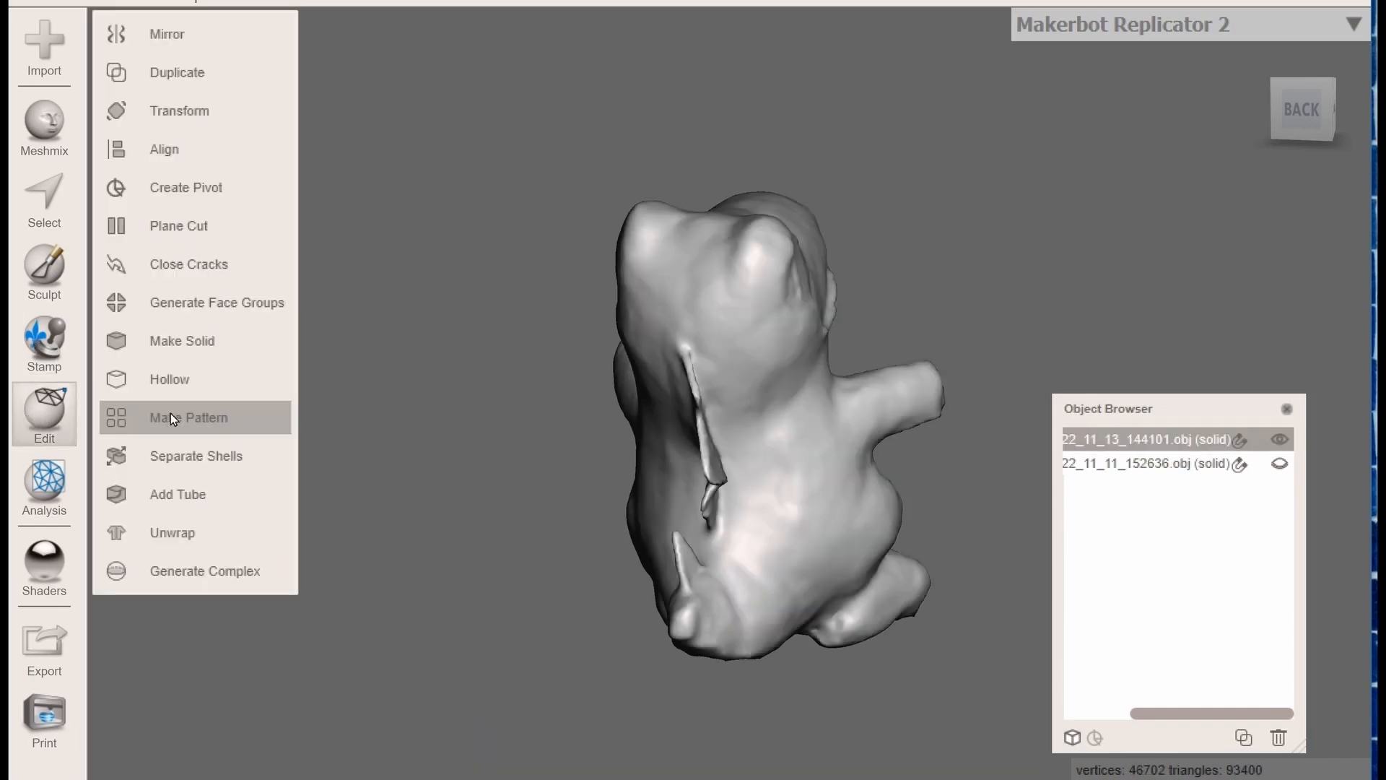
pyautogui.click(187, 114)
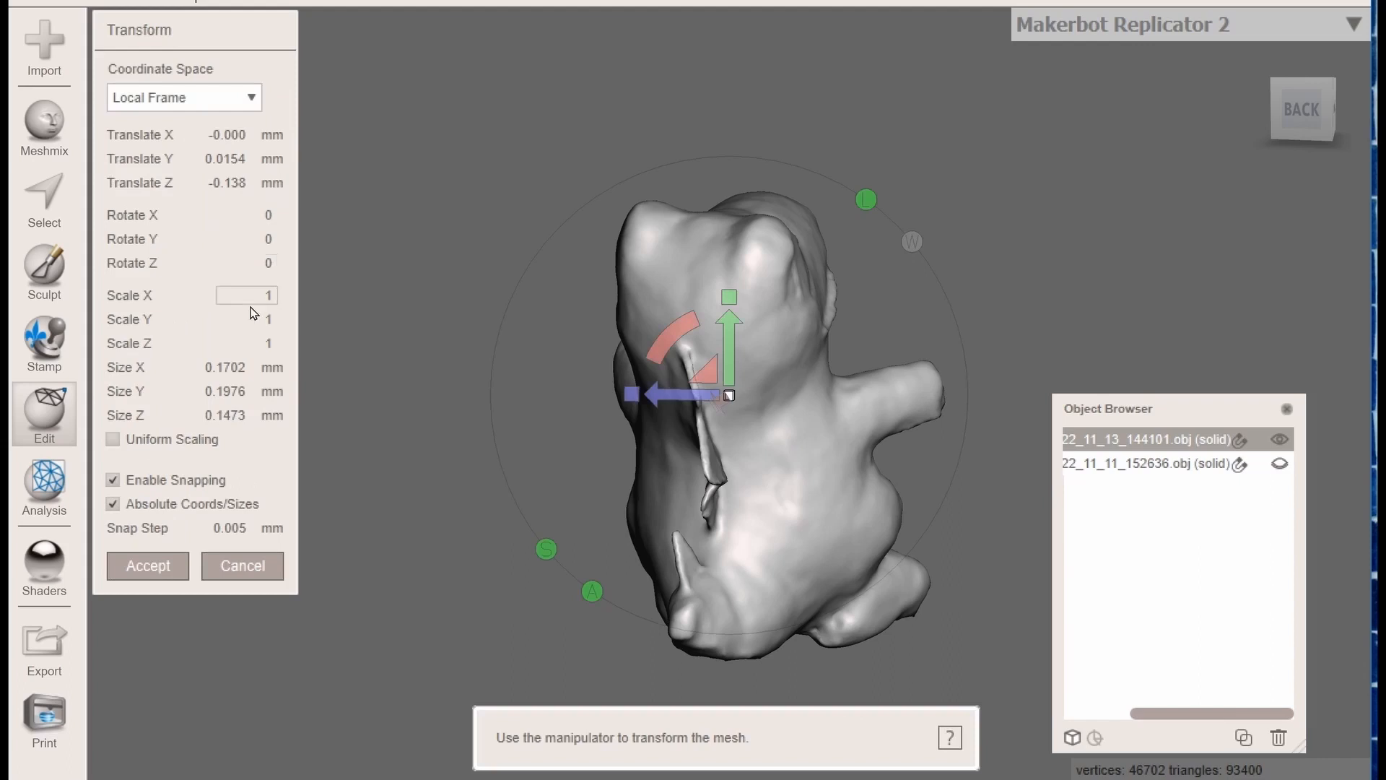
pyautogui.moveTo(697, 371); pyautogui.dragTo(684, 404)
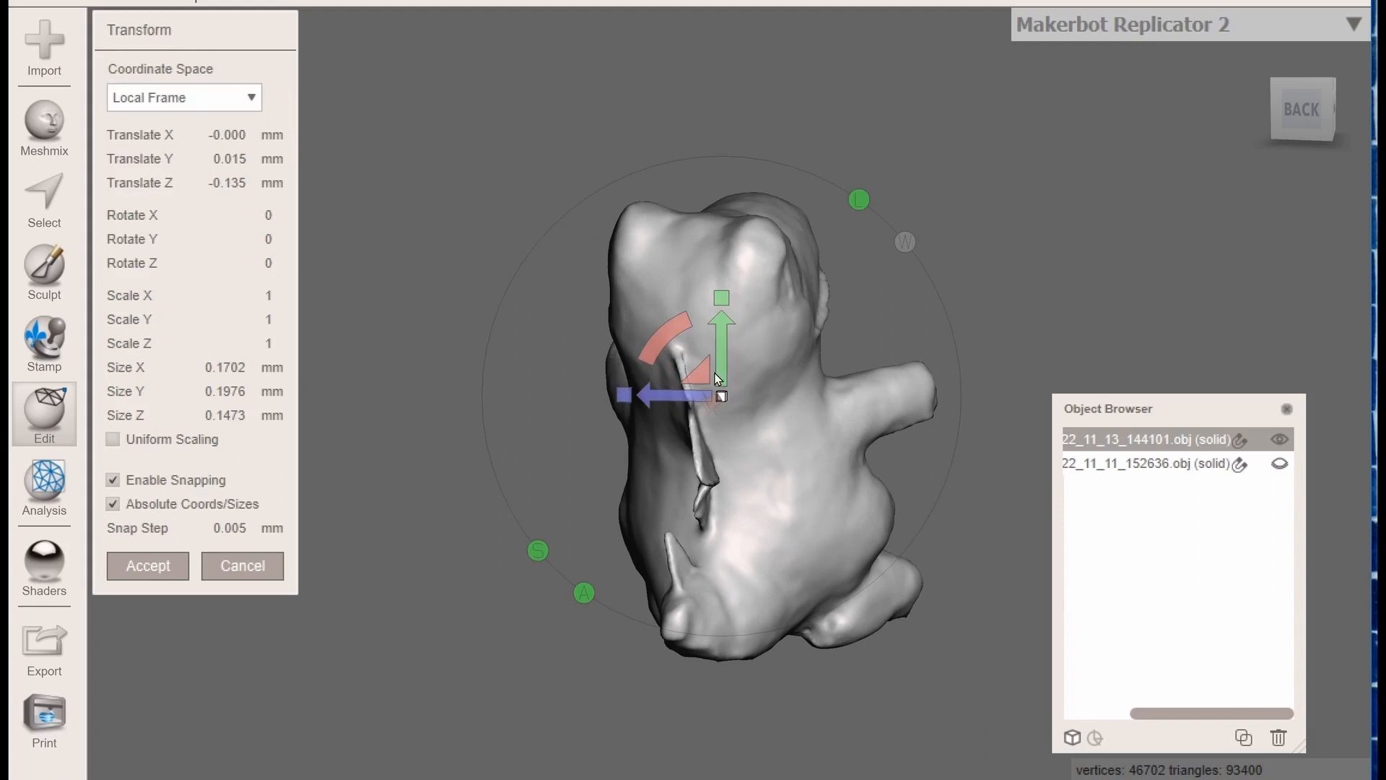
pyautogui.click(266, 294)
pyautogui.write('.2')
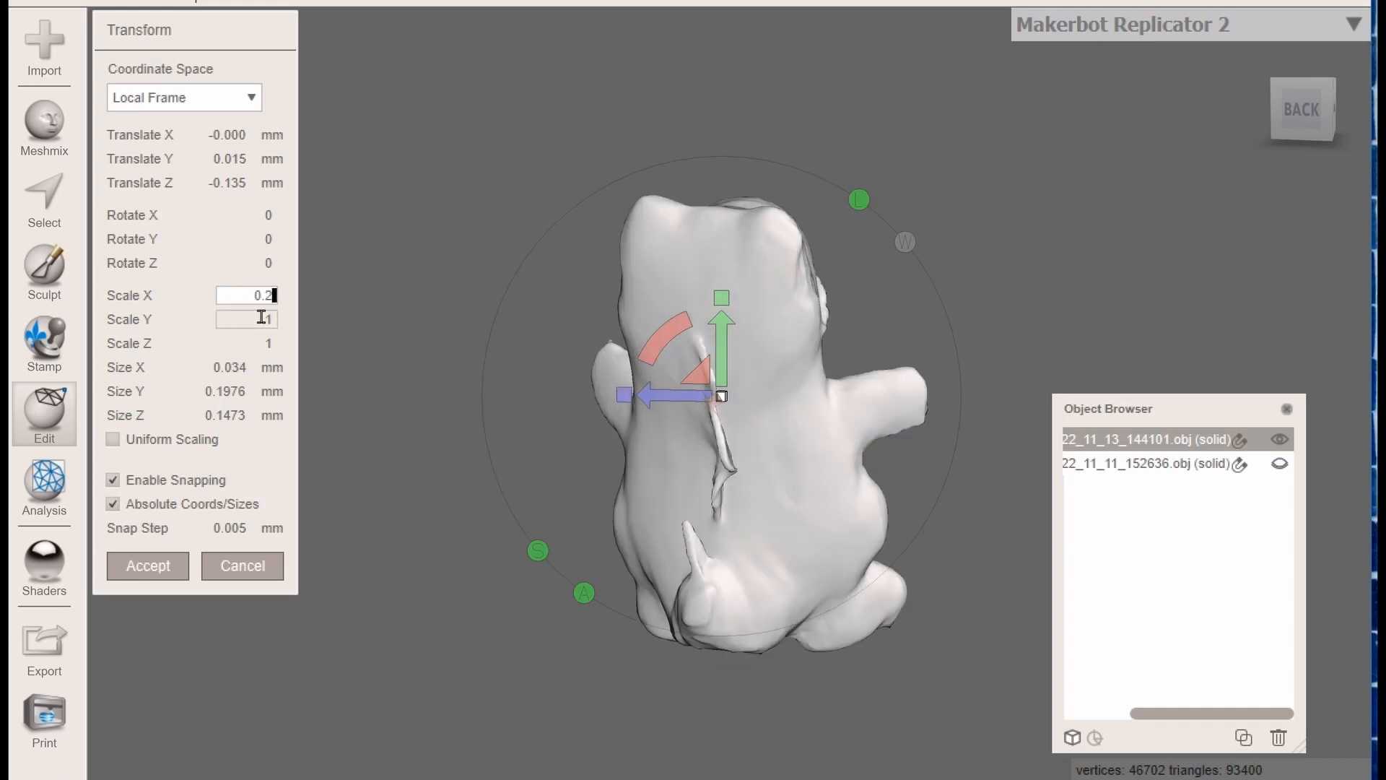
pyautogui.click(261, 317)
pyautogui.write('.2')
pyautogui.click(267, 344)
pyautogui.press('BackSpace')
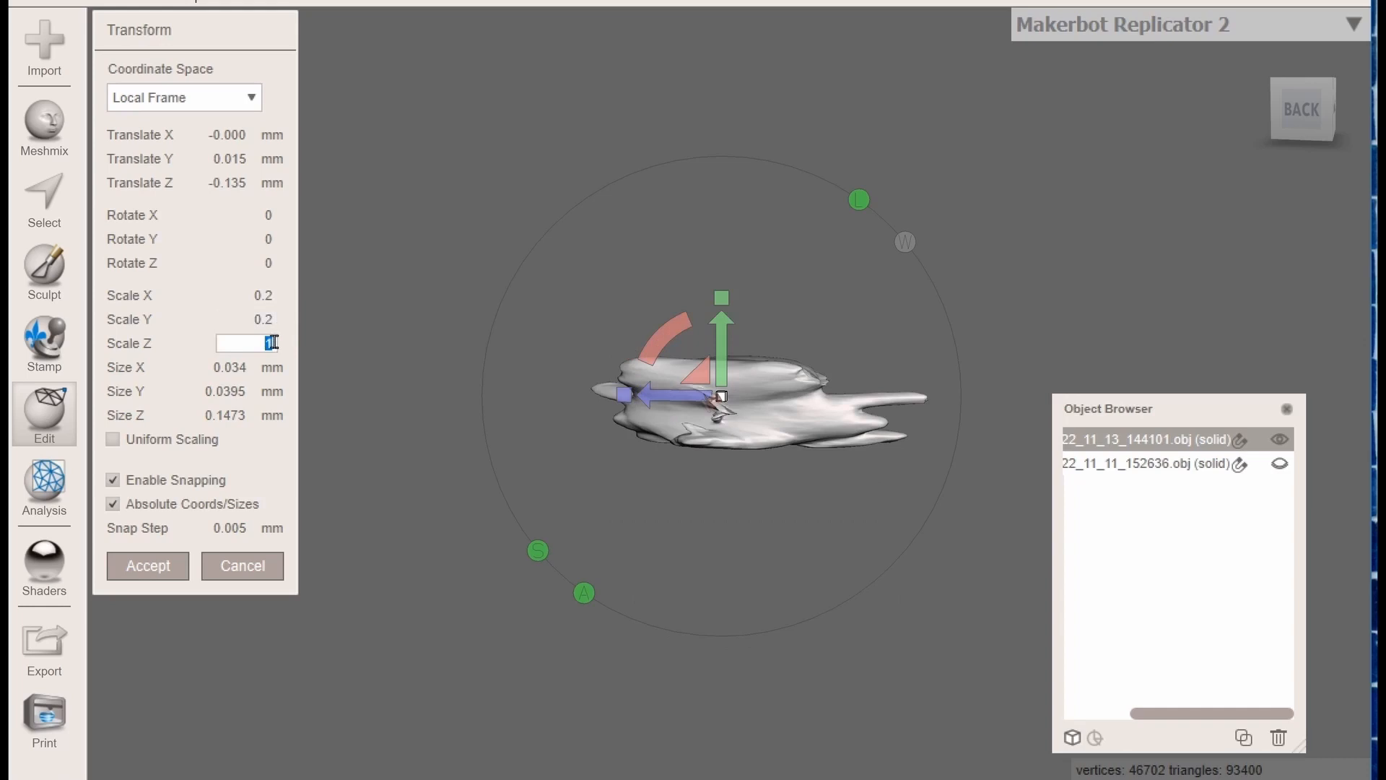
pyautogui.write('.2')
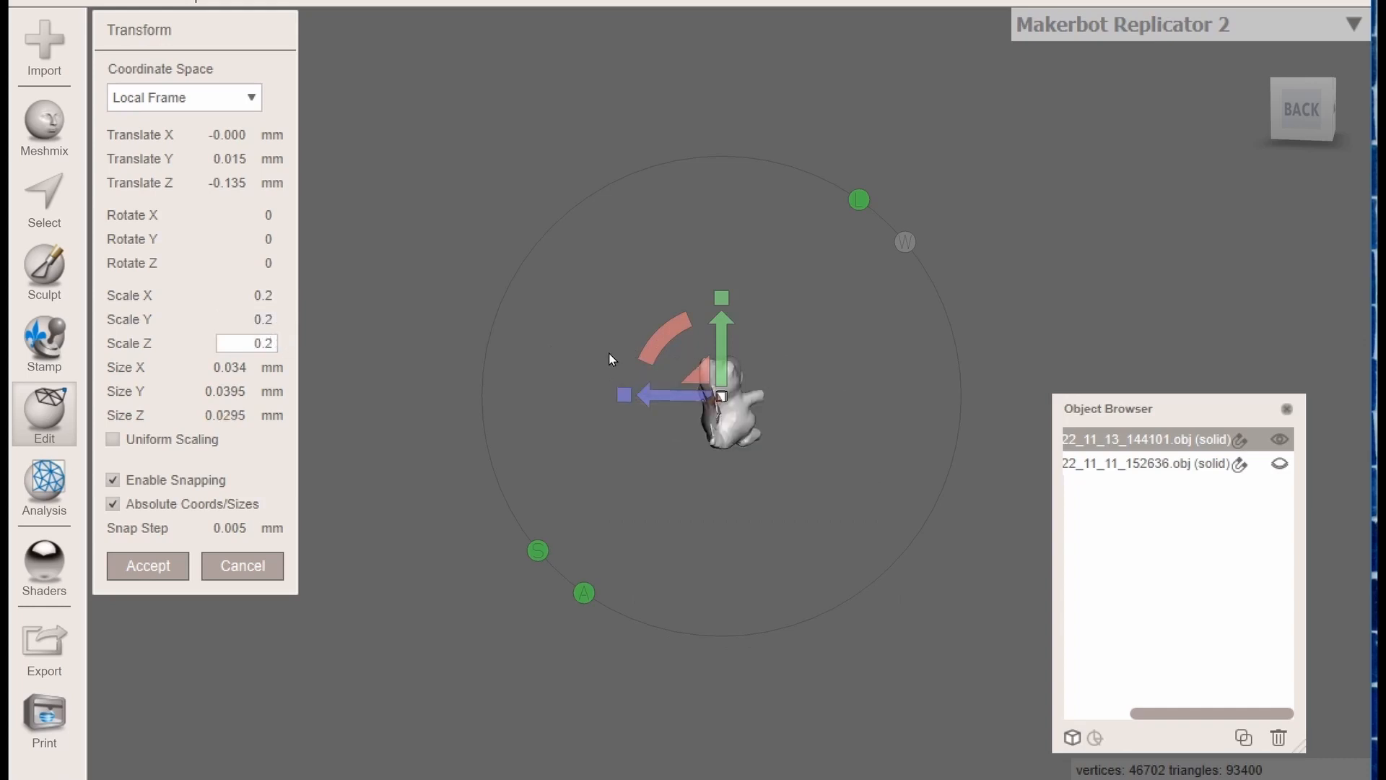
# Show the shell solid beside the plush toy and set the toy's X scale to 0.5 with Transform
pyautogui.click(1279, 465)
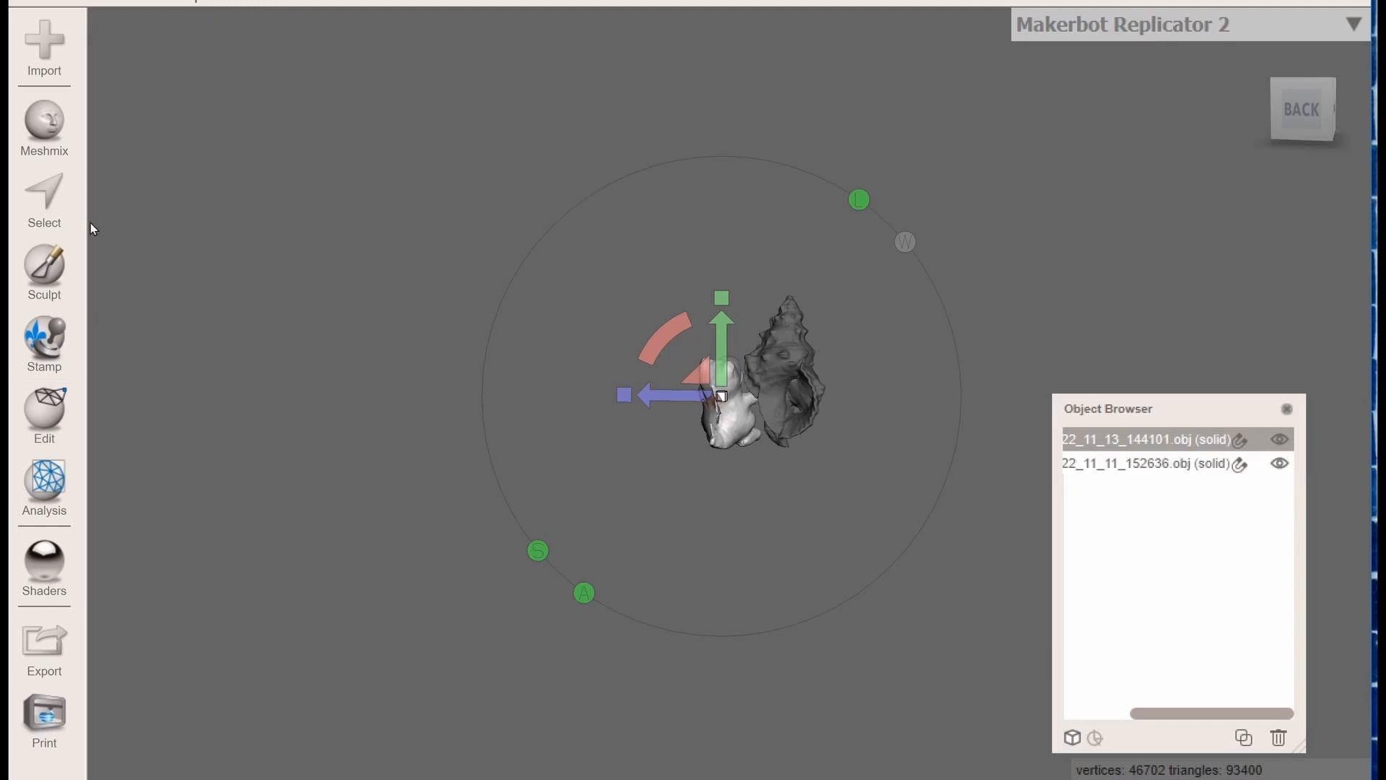
pyautogui.click(44, 411)
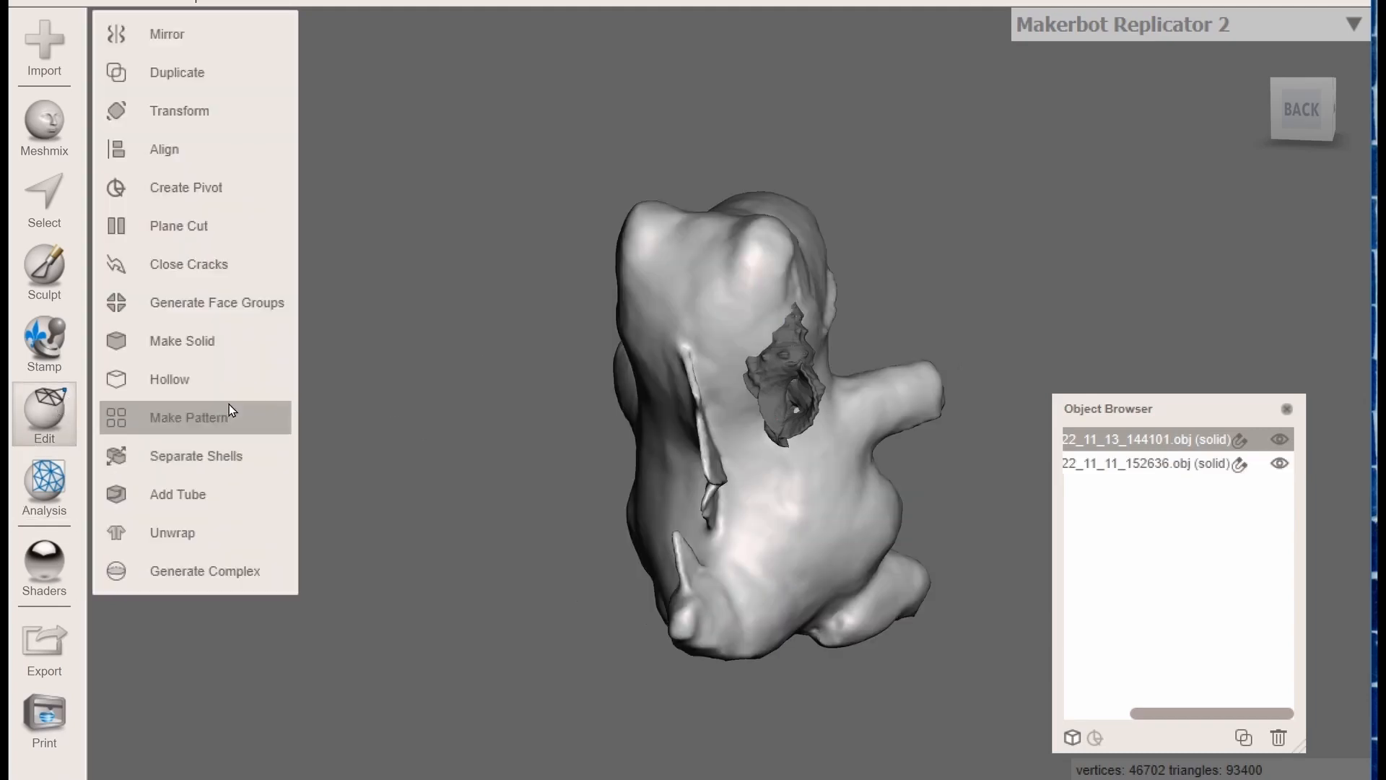
pyautogui.click(189, 111)
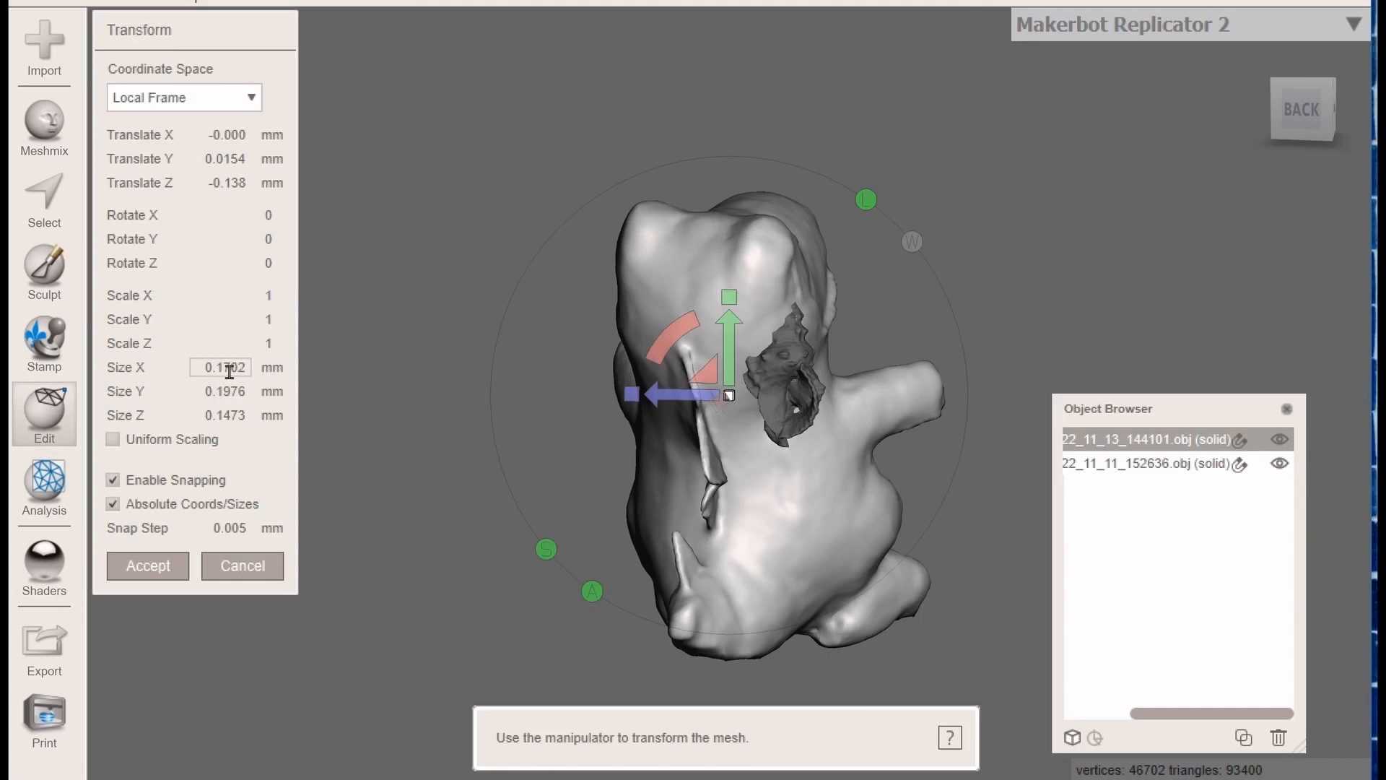
pyautogui.click(266, 296)
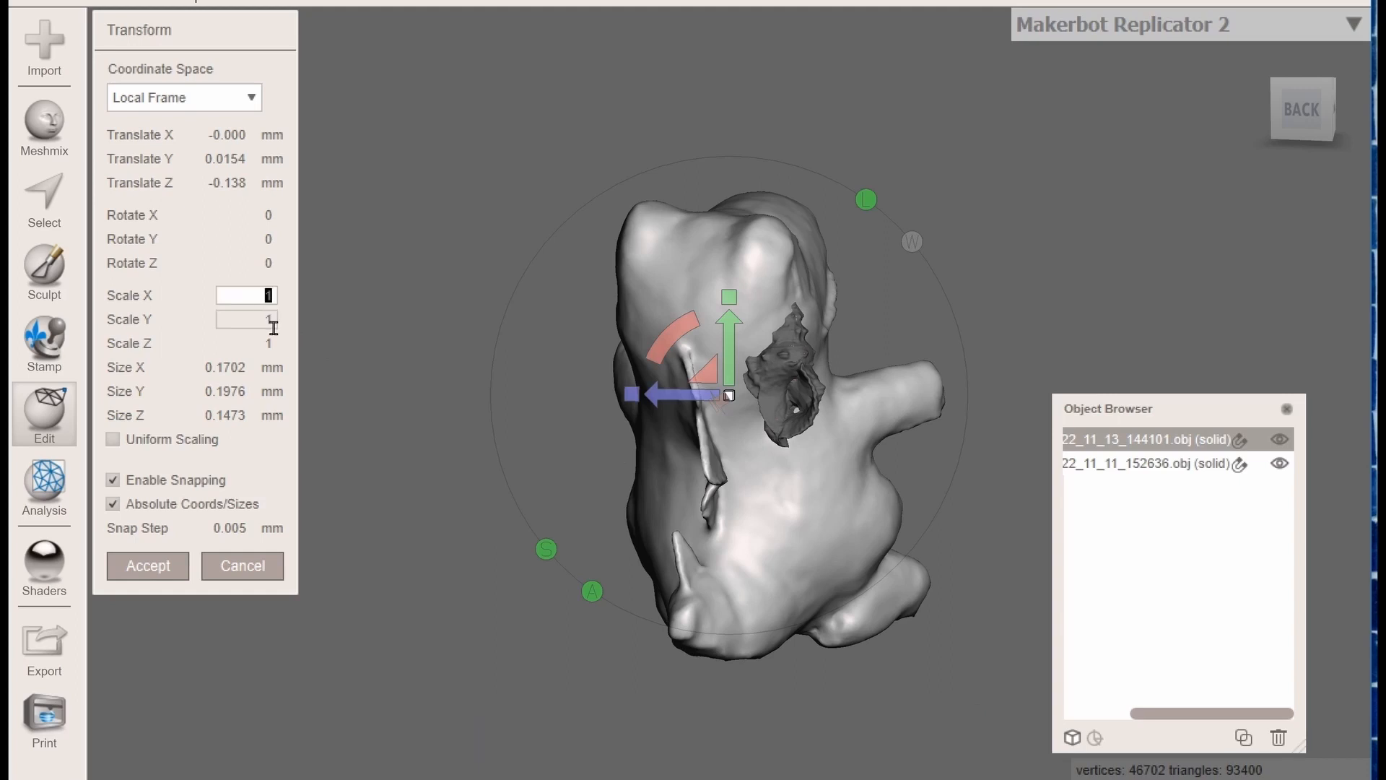
pyautogui.write('.5')
pyautogui.press('Return')
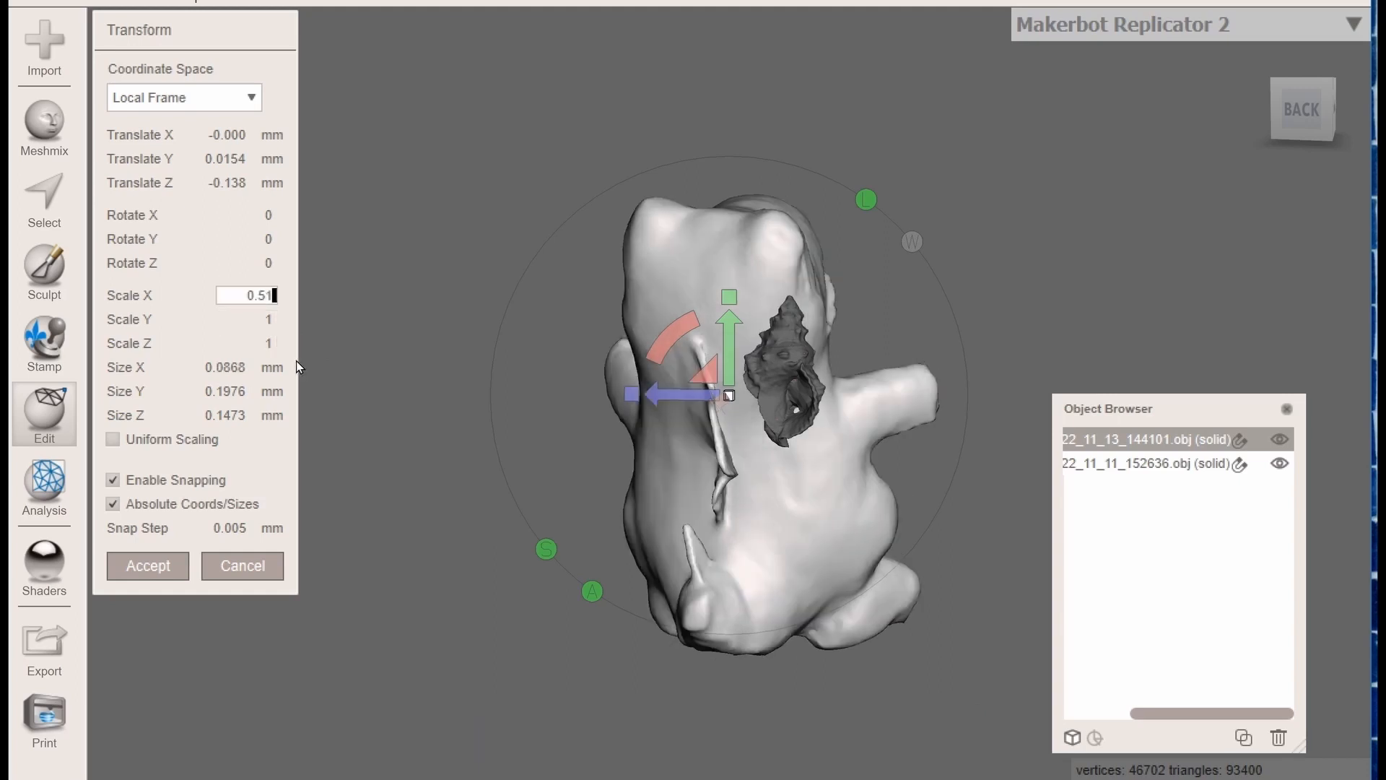
pyautogui.press('BackSpace')
# Set the plush toy's Y and Z scale to 0.5 and accept the transform
pyautogui.click(264, 318)
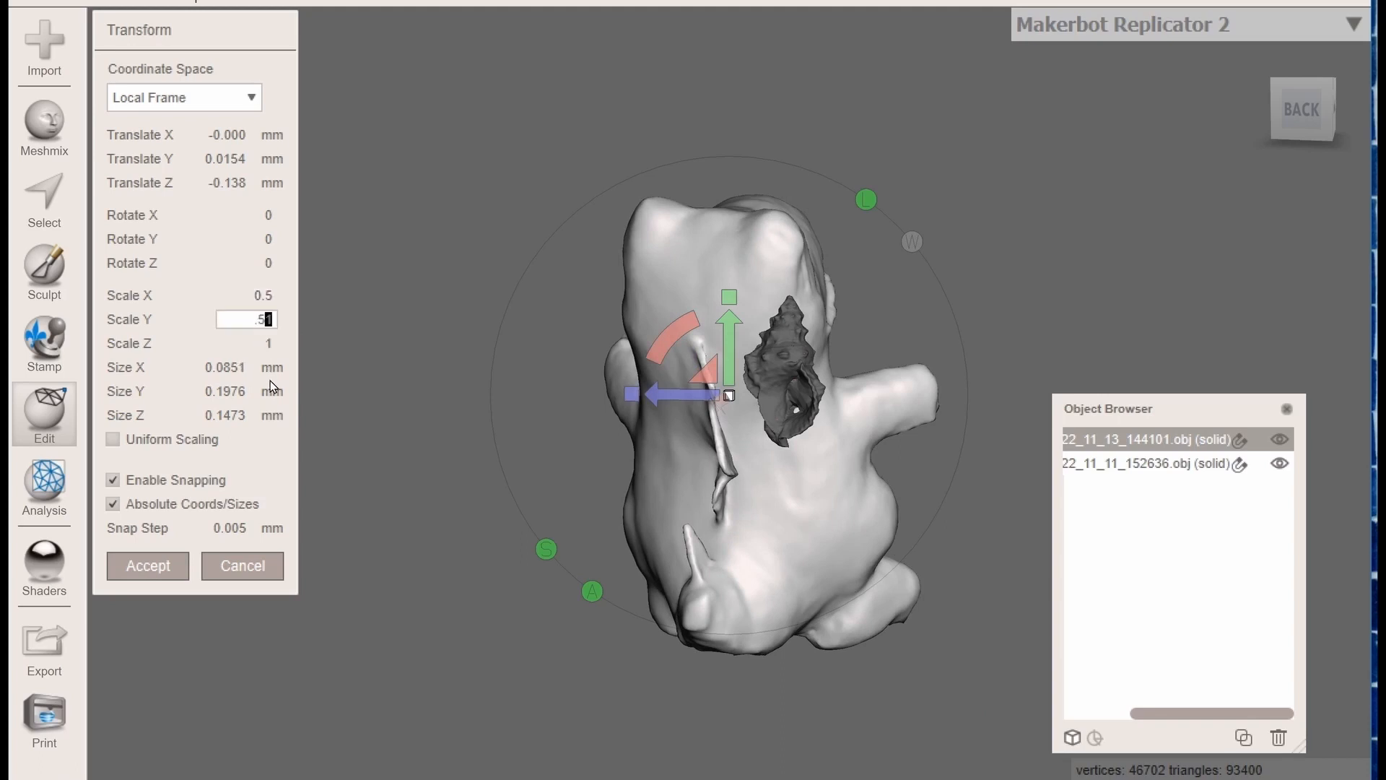
pyautogui.write('.5')
pyautogui.click(268, 338)
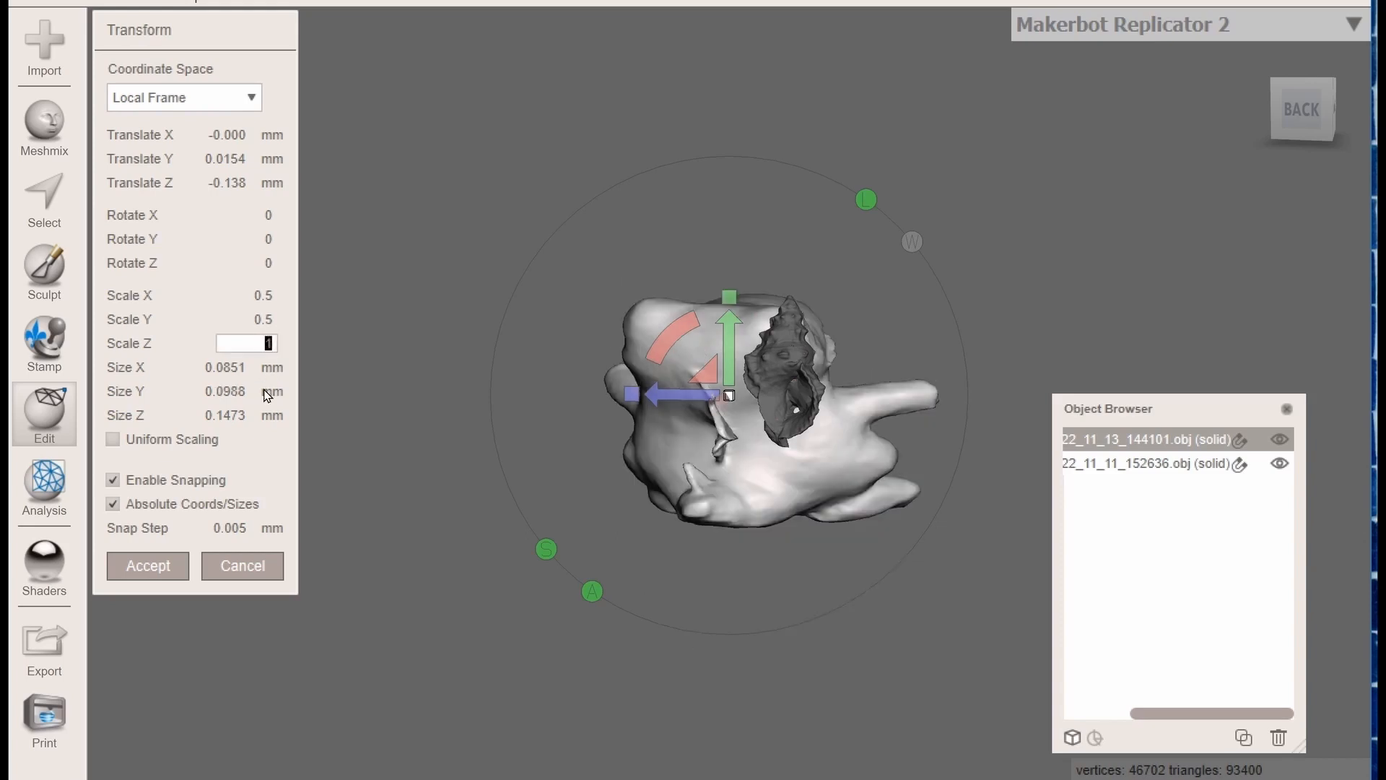
pyautogui.write('.1')
pyautogui.press('BackSpace')
pyautogui.write('5')
pyautogui.click(158, 564)
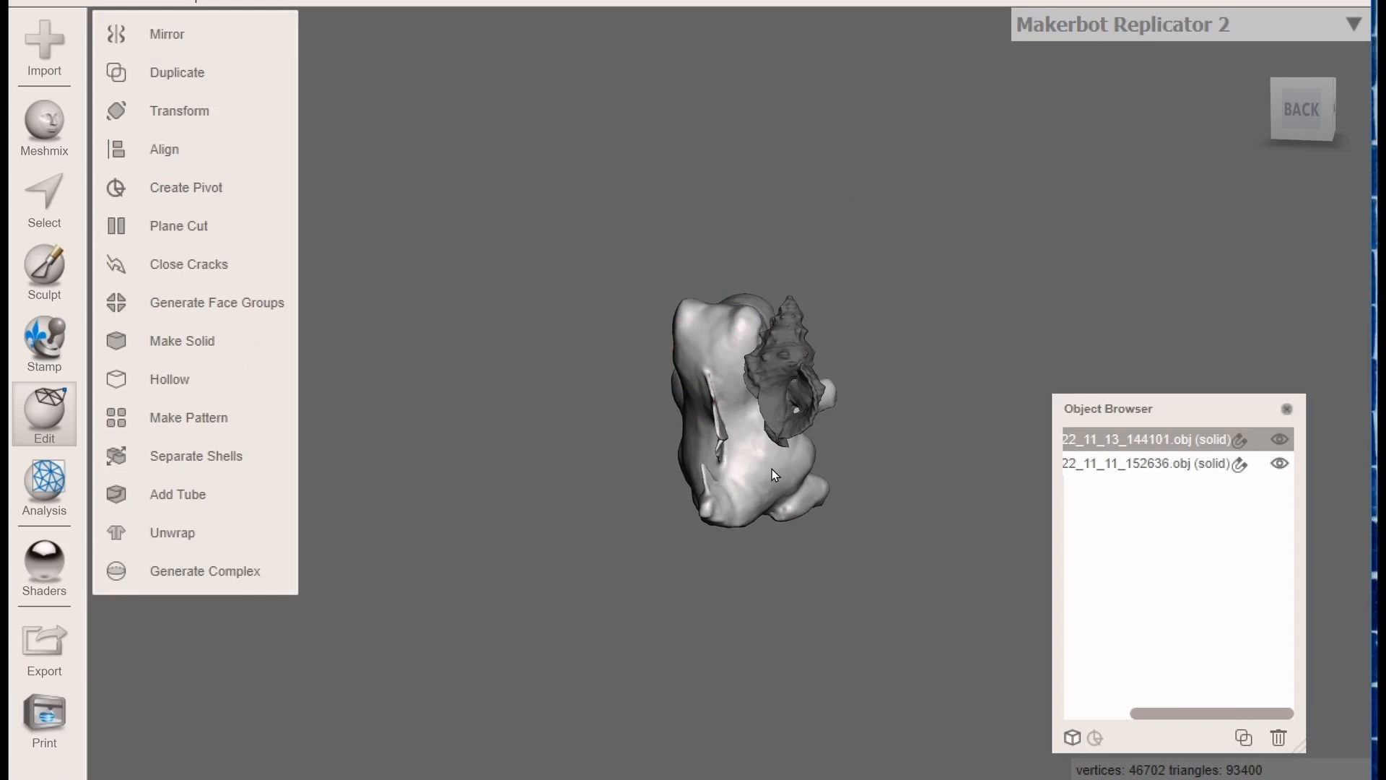
# Compare the plush toy with the shell and set its X scale to 0.5 in a second Transform
pyautogui.moveTo(1298, 115); pyautogui.dragTo(956, 162)
pyautogui.moveTo(948, 167)
pyautogui.mouseDown(button='right')
pyautogui.moveTo(968, 169)
pyautogui.moveTo(951, 186)
pyautogui.mouseUp(button='right')
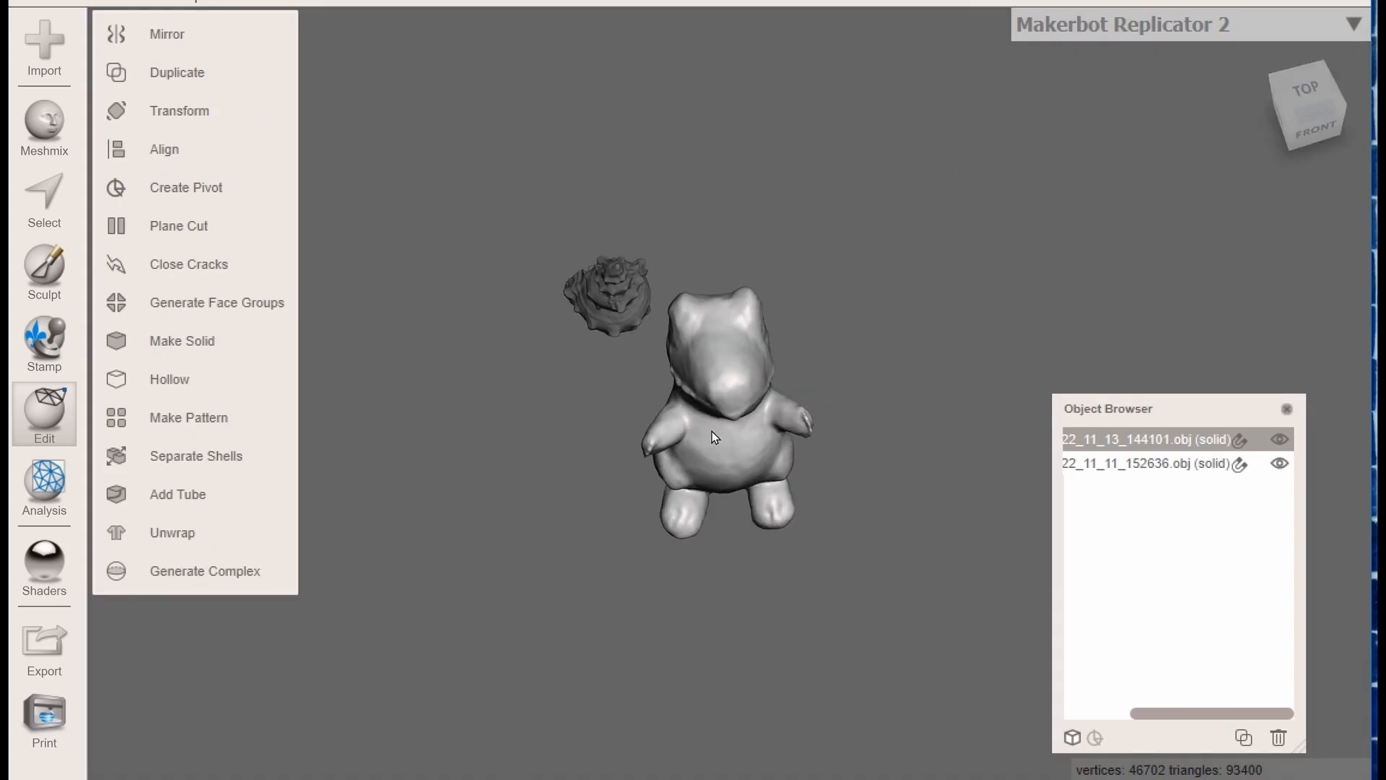
pyautogui.click(181, 112)
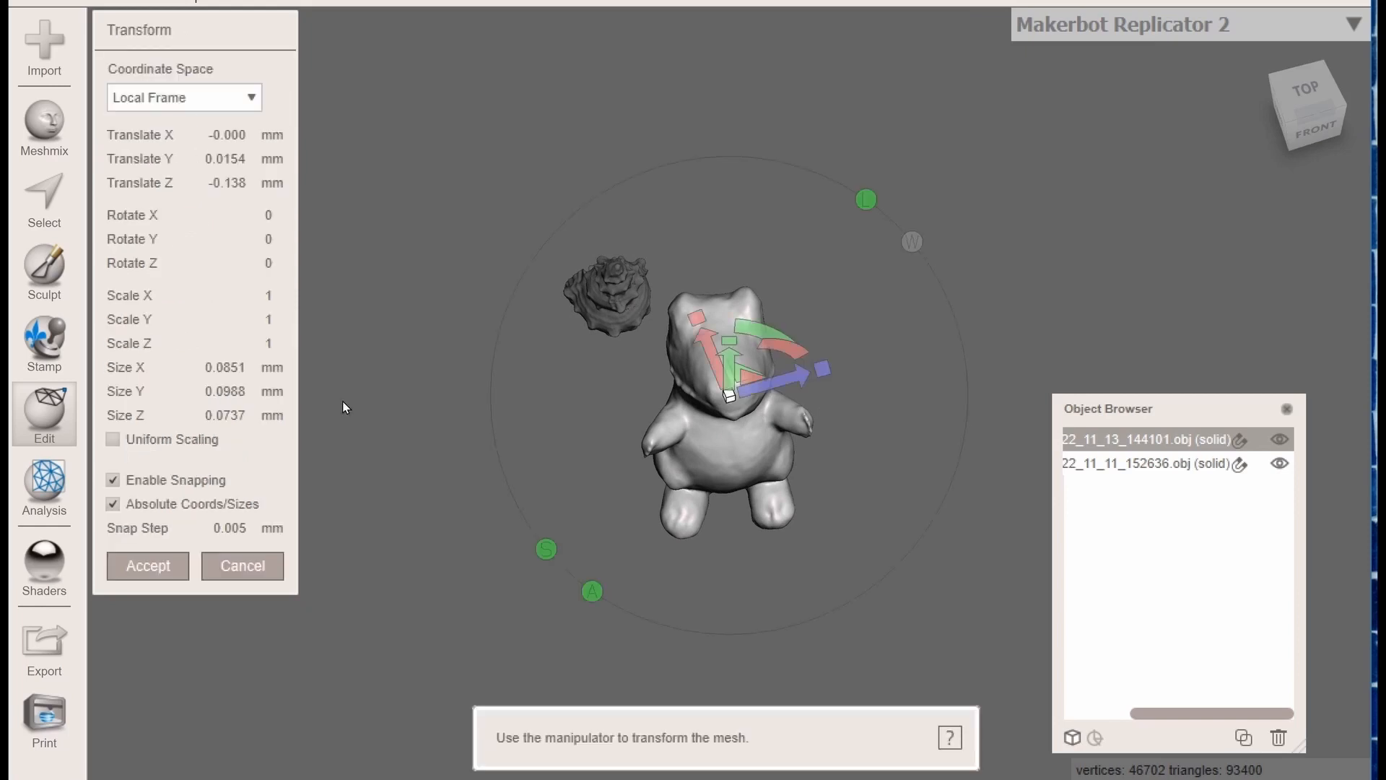
pyautogui.click(266, 297)
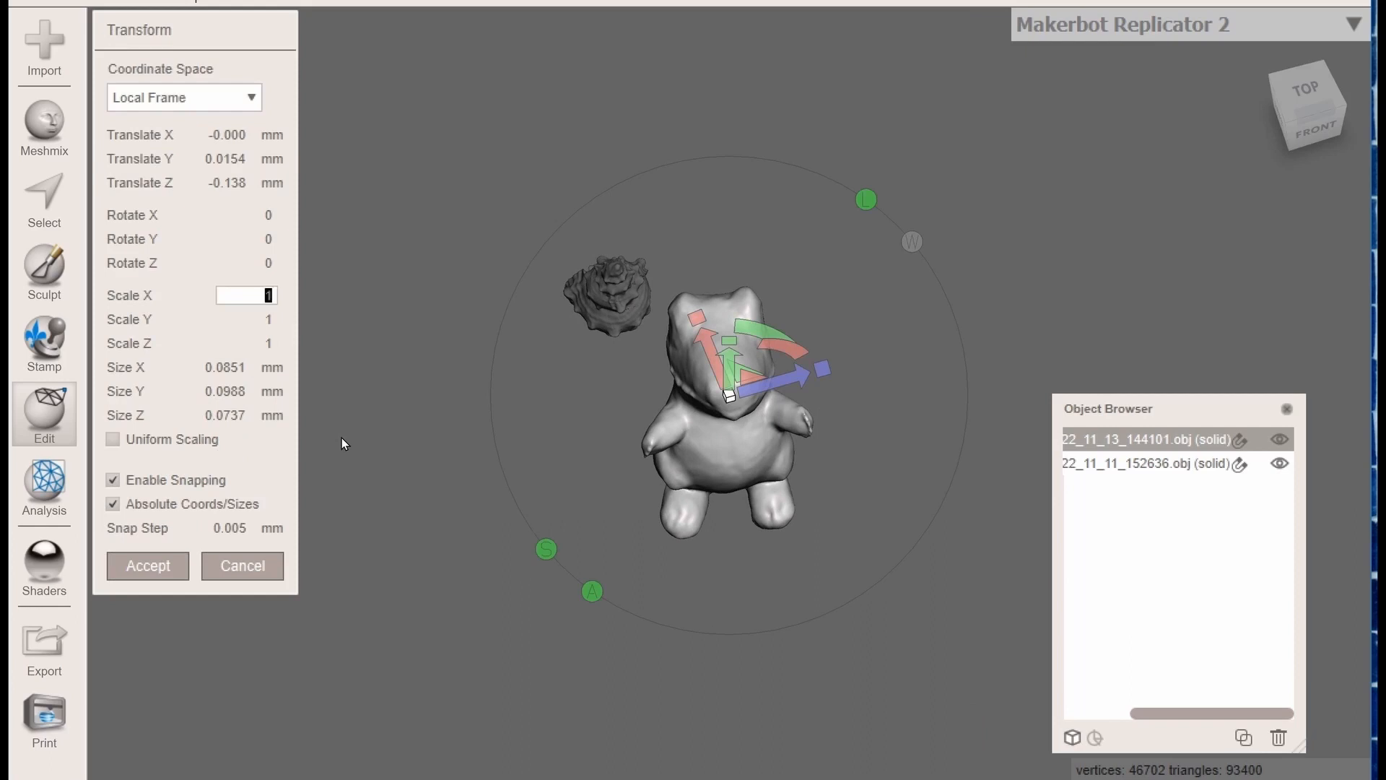
pyautogui.press('BackSpace')
pyautogui.write('0.51')
pyautogui.press('BackSpace')
# Set the Y and Z scale to 0.5 as well, compare the toy with the shell, and close the second Transform keeping the reduction
pyautogui.click(271, 319)
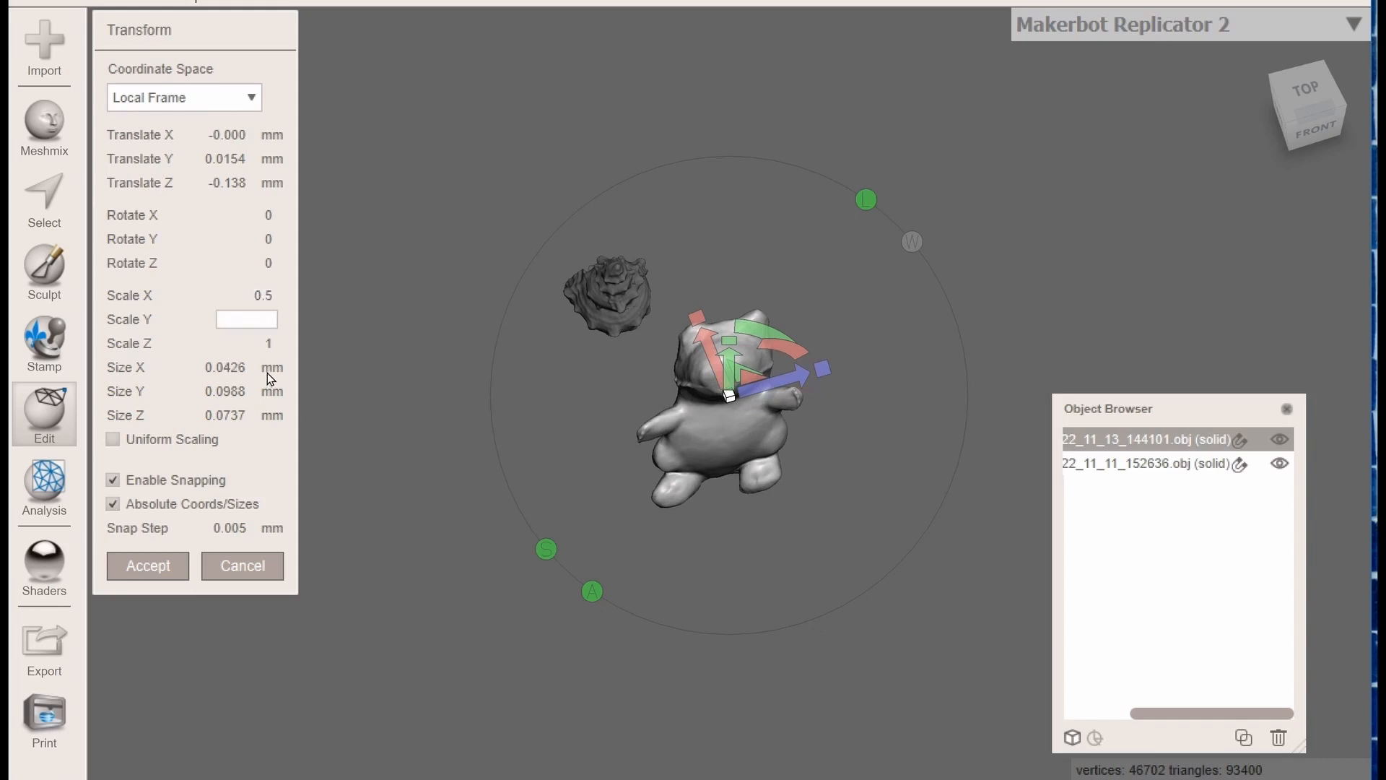
pyautogui.write('0.5')
pyautogui.press('Tab')
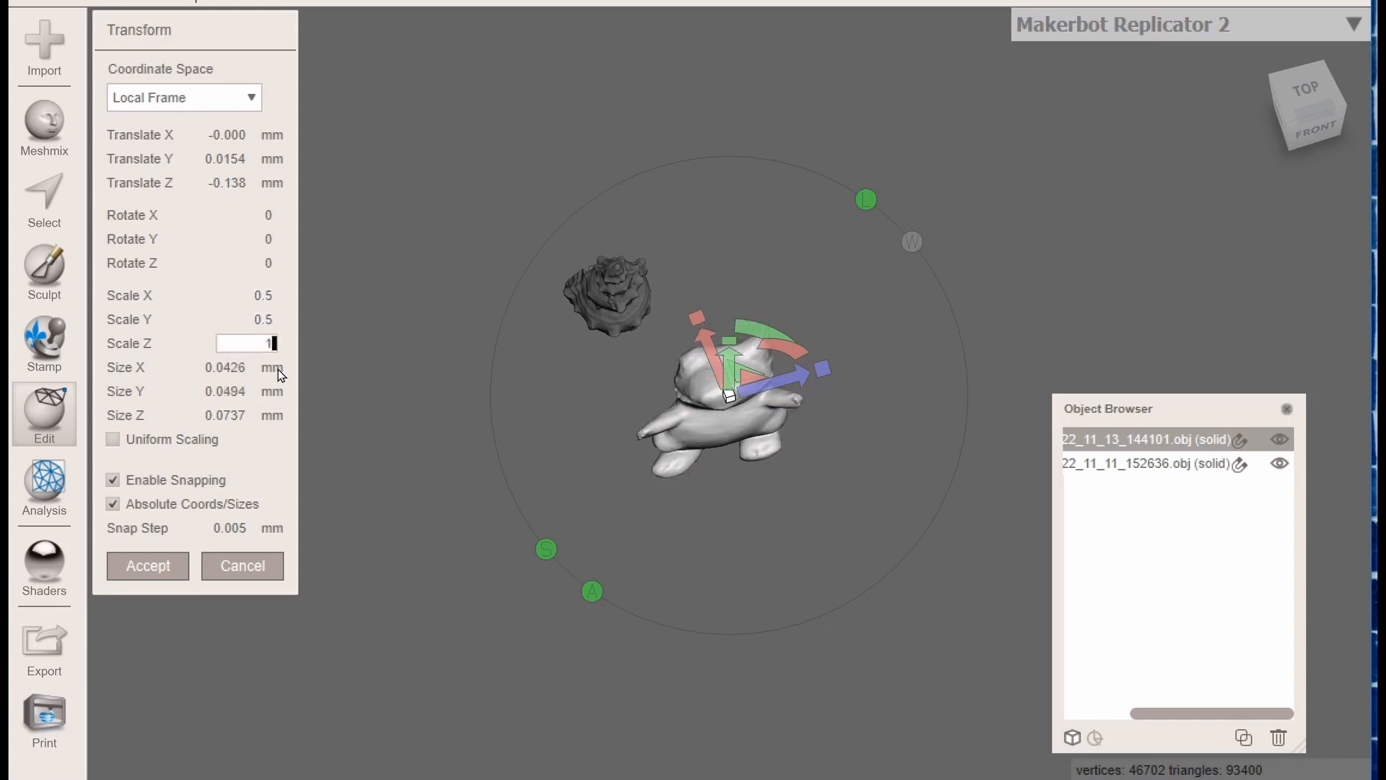
pyautogui.write('0.5')
pyautogui.press('Return')
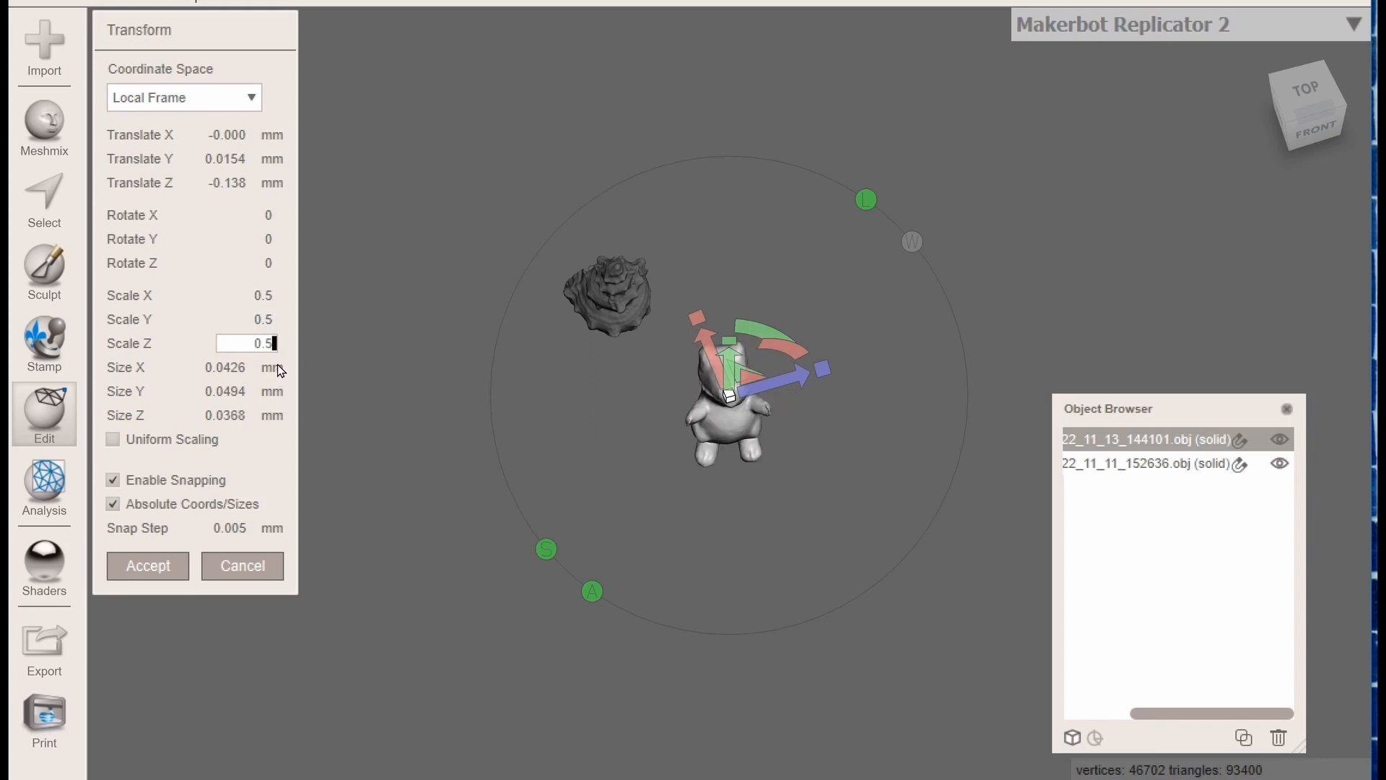
pyautogui.click(1293, 84)
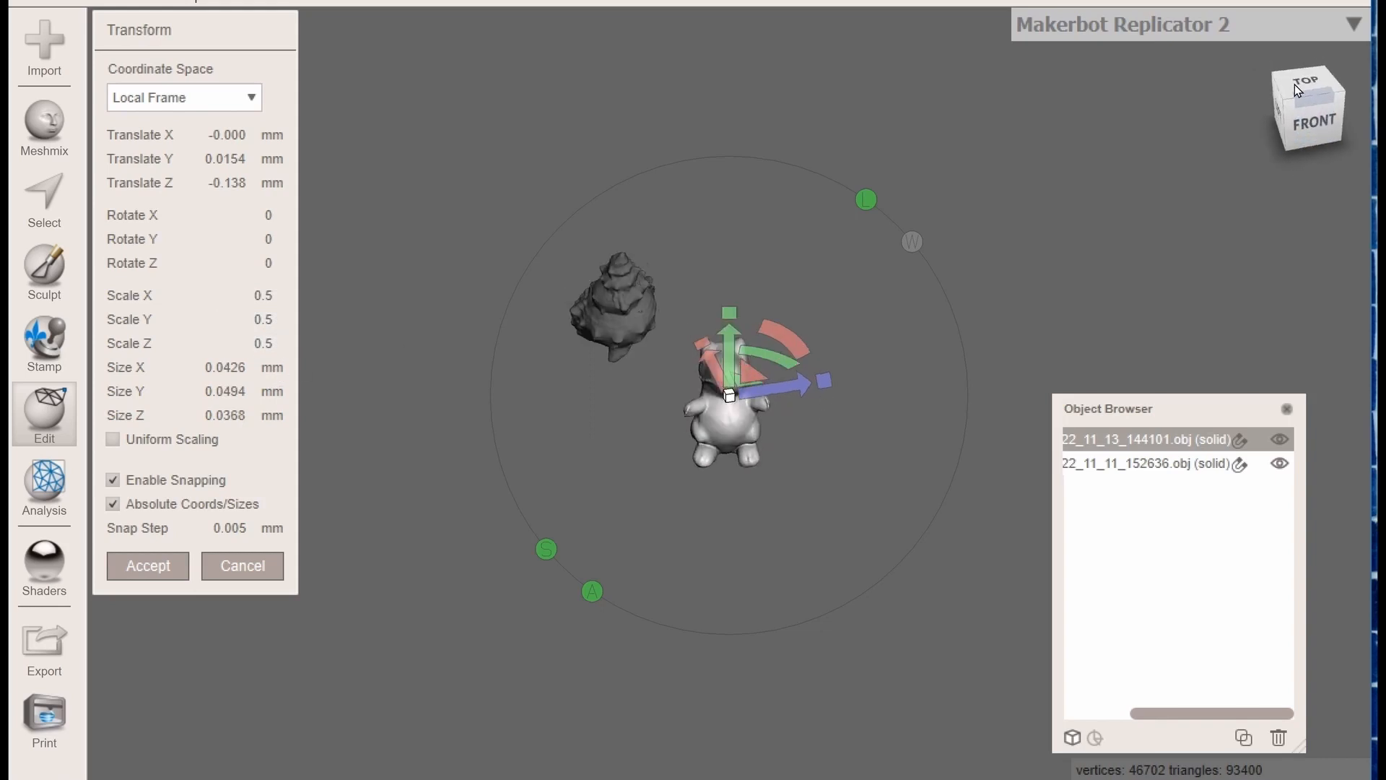
pyautogui.click(1327, 84)
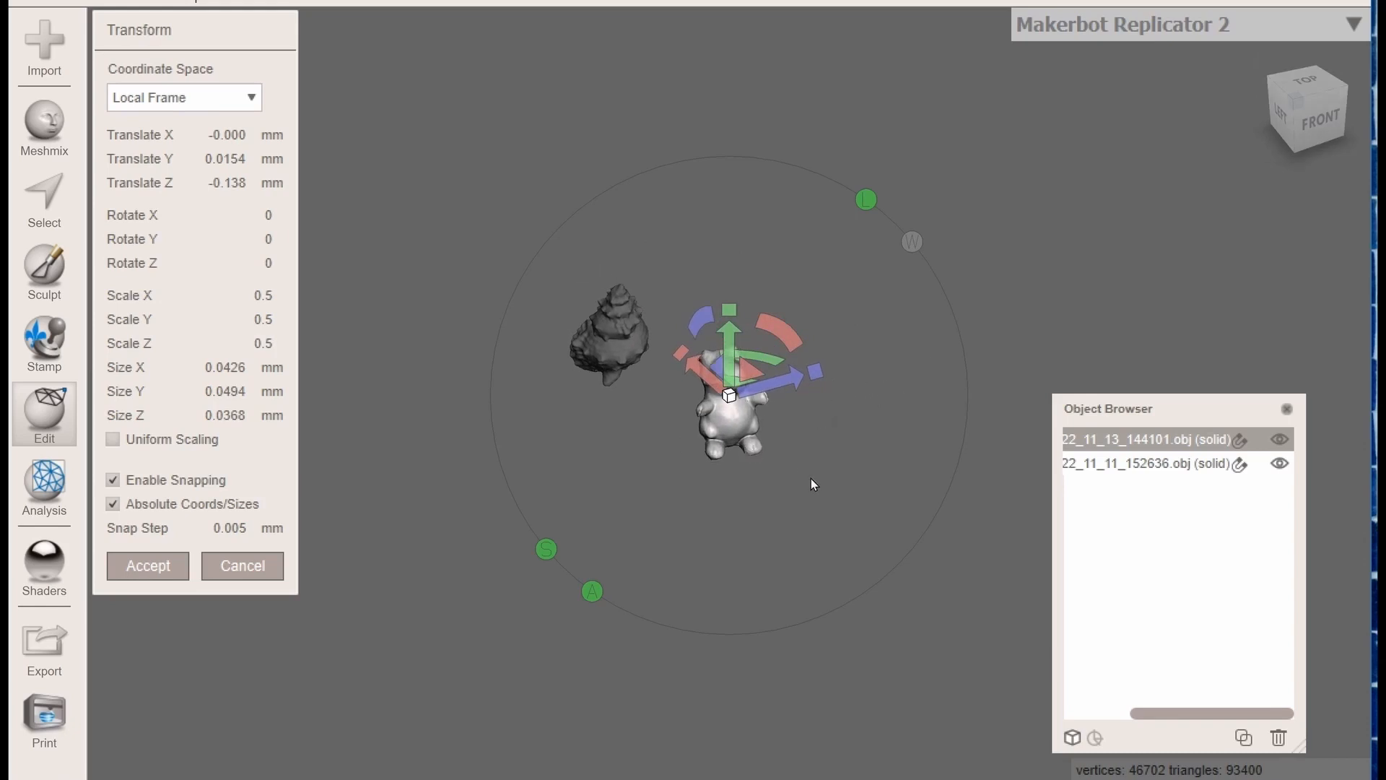
pyautogui.click(240, 576)
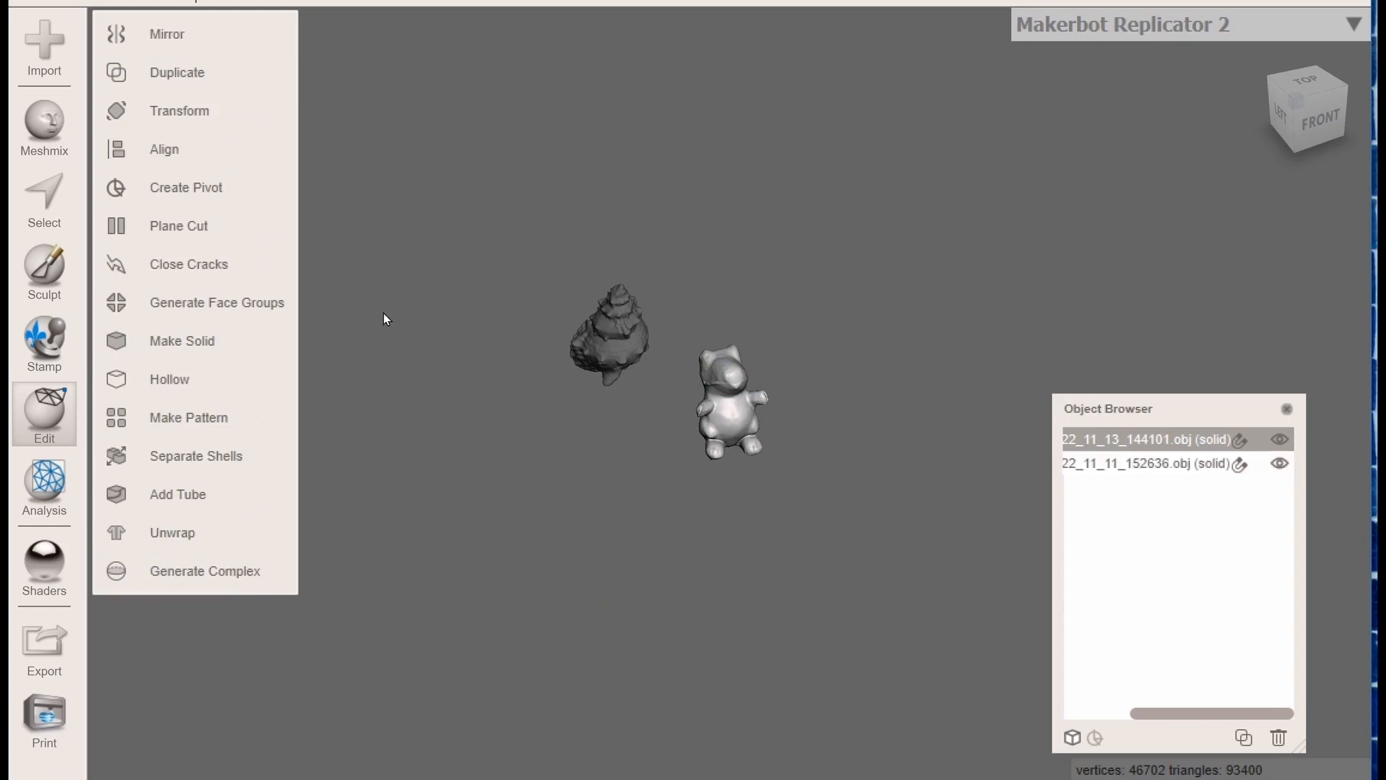
# Append the digital bust scan Scaniverse_2022_11_05_133825 to the scene and let its size mismatch be repaired automatically
pyautogui.click(44, 45)
pyautogui.click(767, 408)
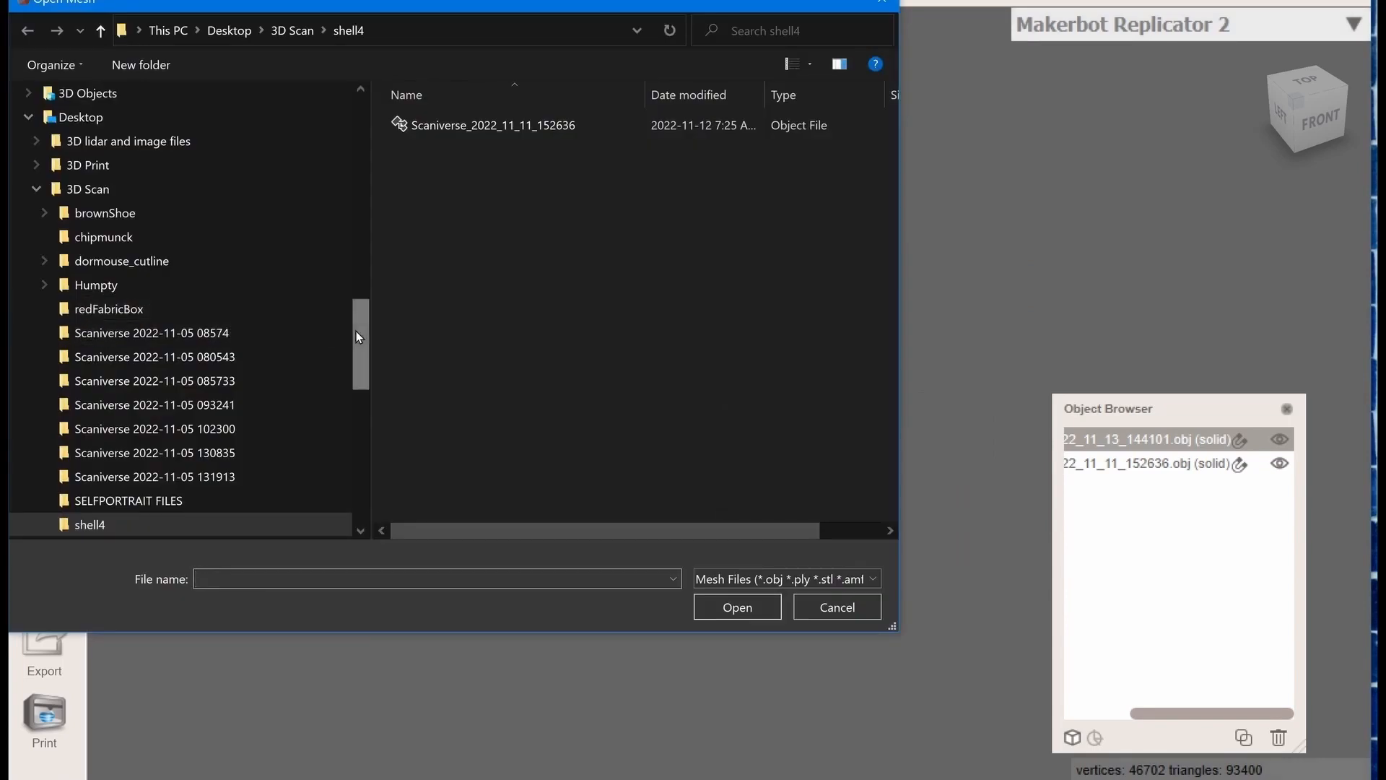
pyautogui.scroll(-1, 357, 330)
pyautogui.moveTo(353, 336); pyautogui.dragTo(350, 365)
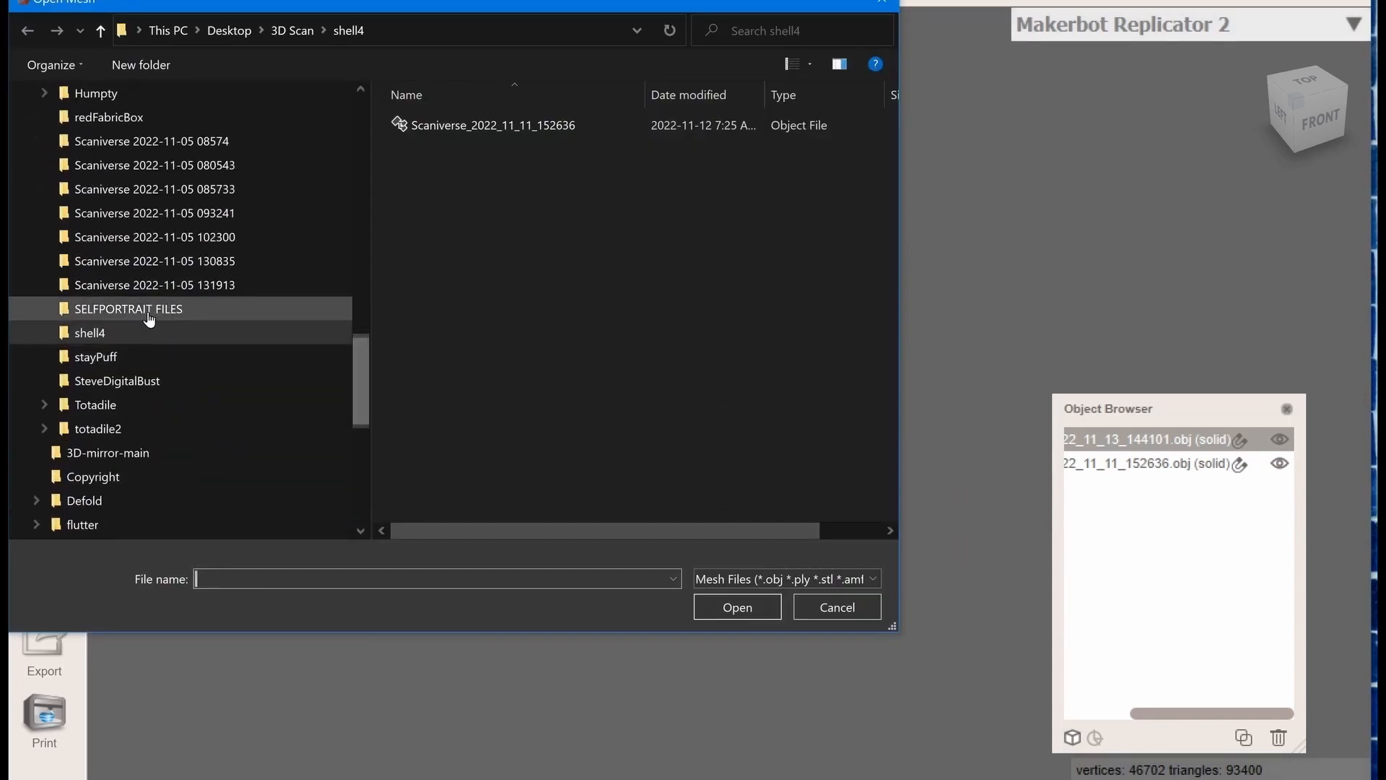
pyautogui.click(119, 310)
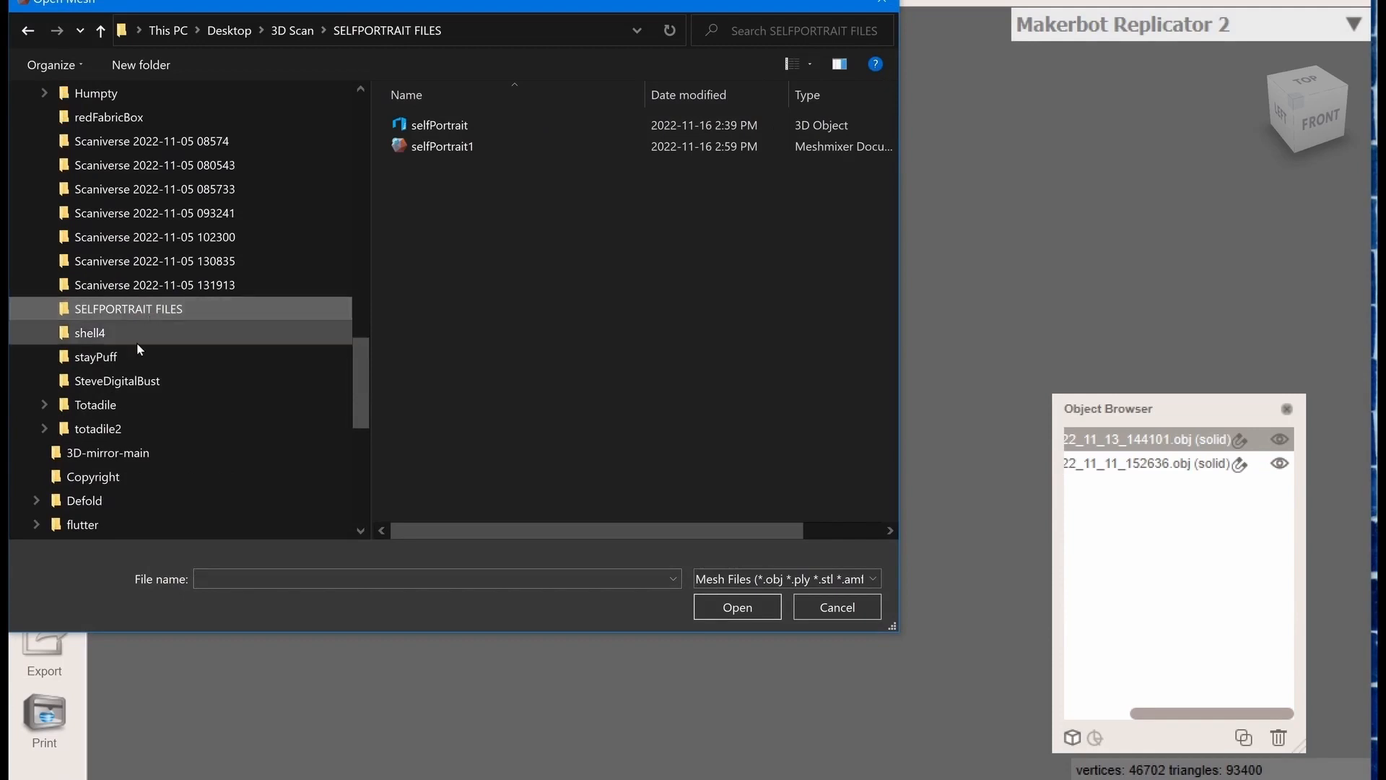
pyautogui.click(116, 382)
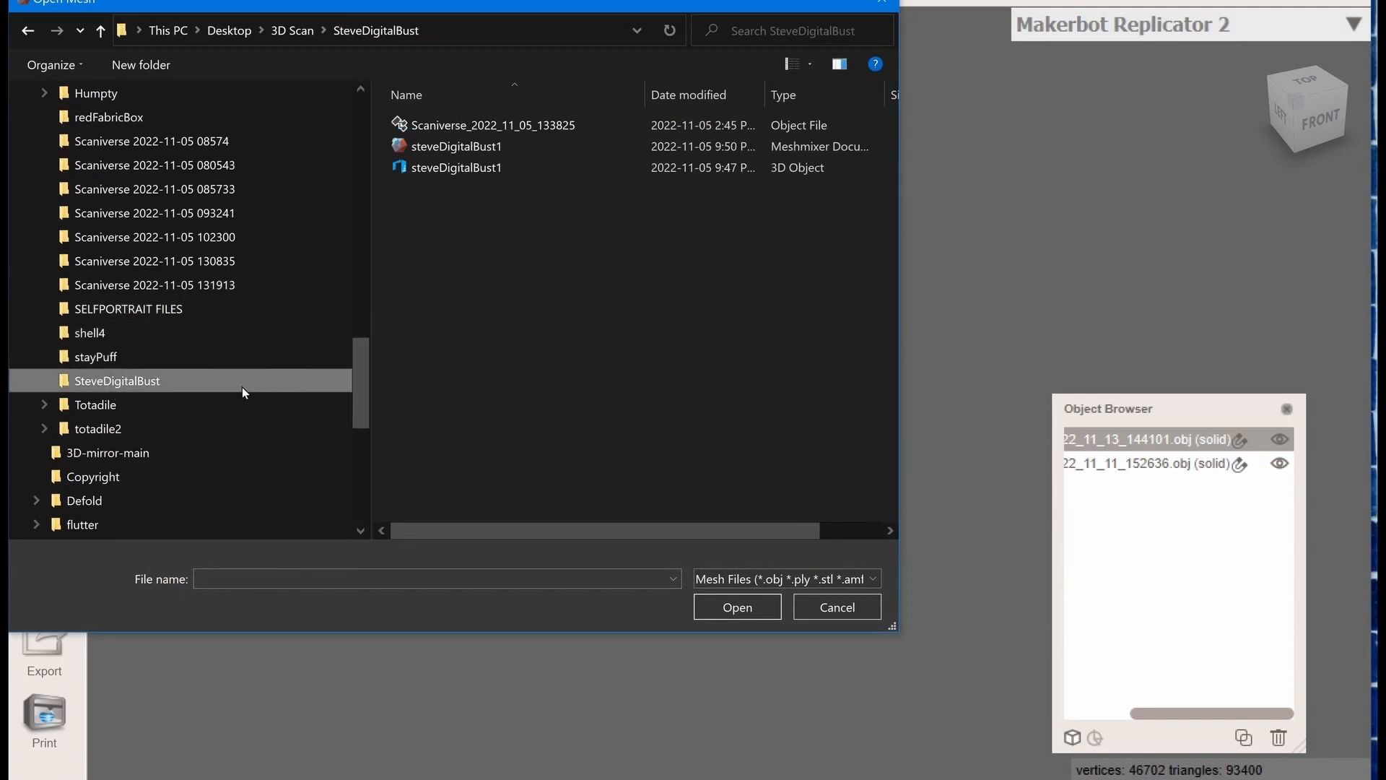
pyautogui.click(449, 124)
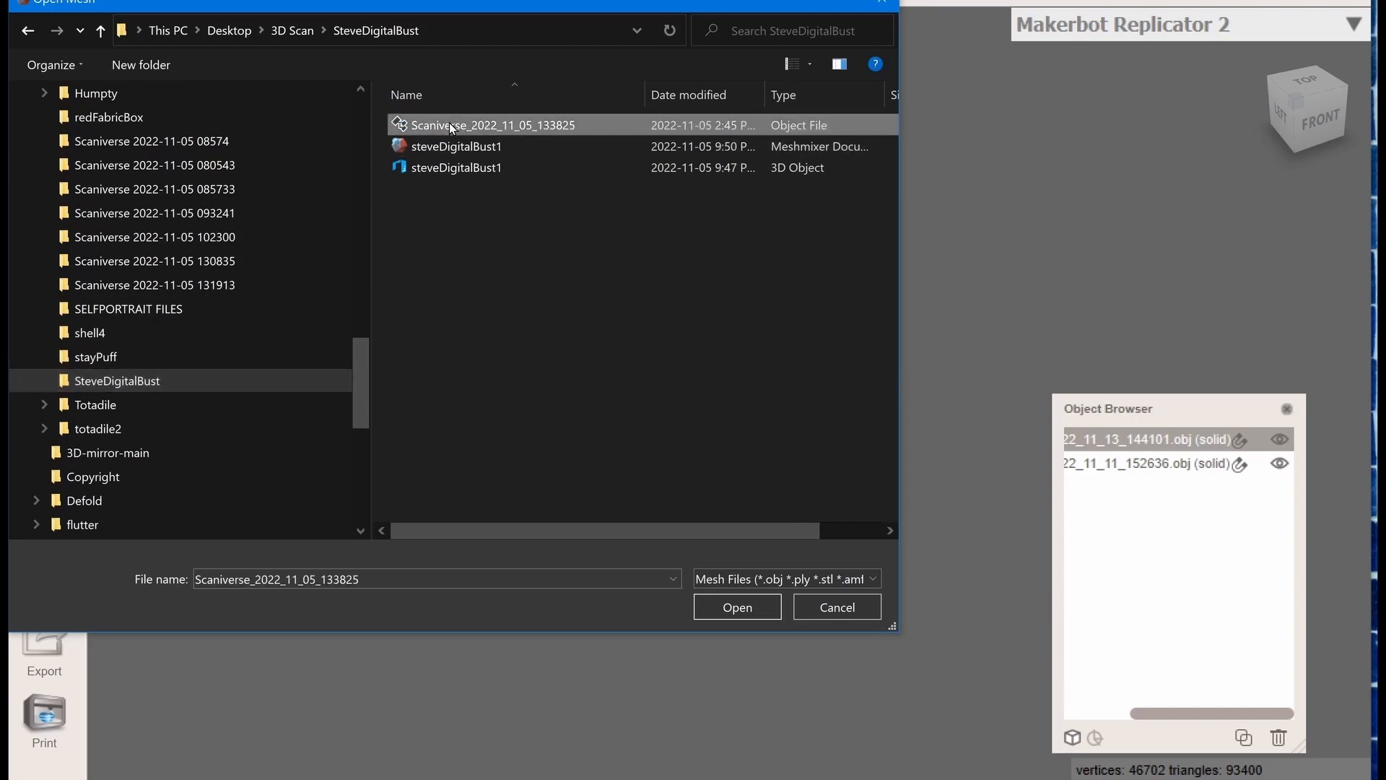
pyautogui.click(735, 606)
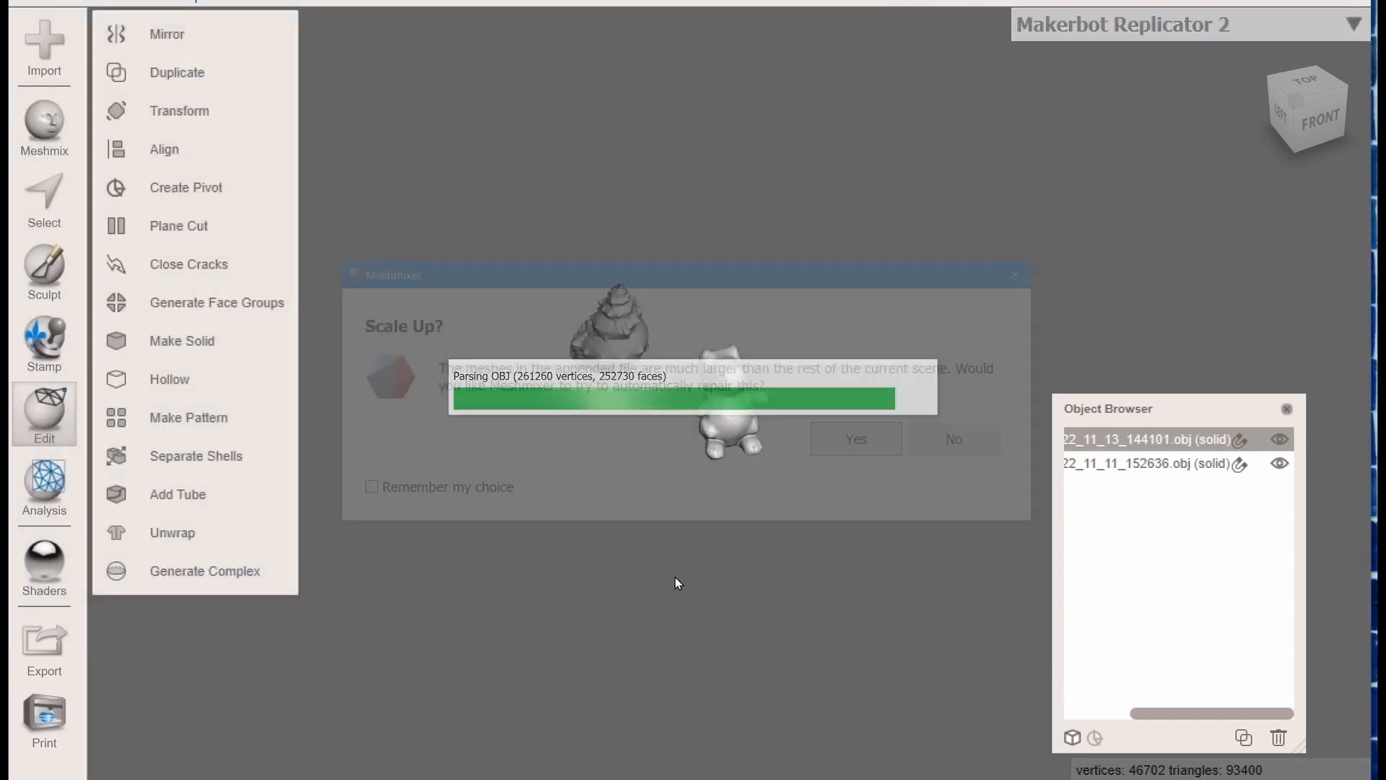
pyautogui.click(864, 446)
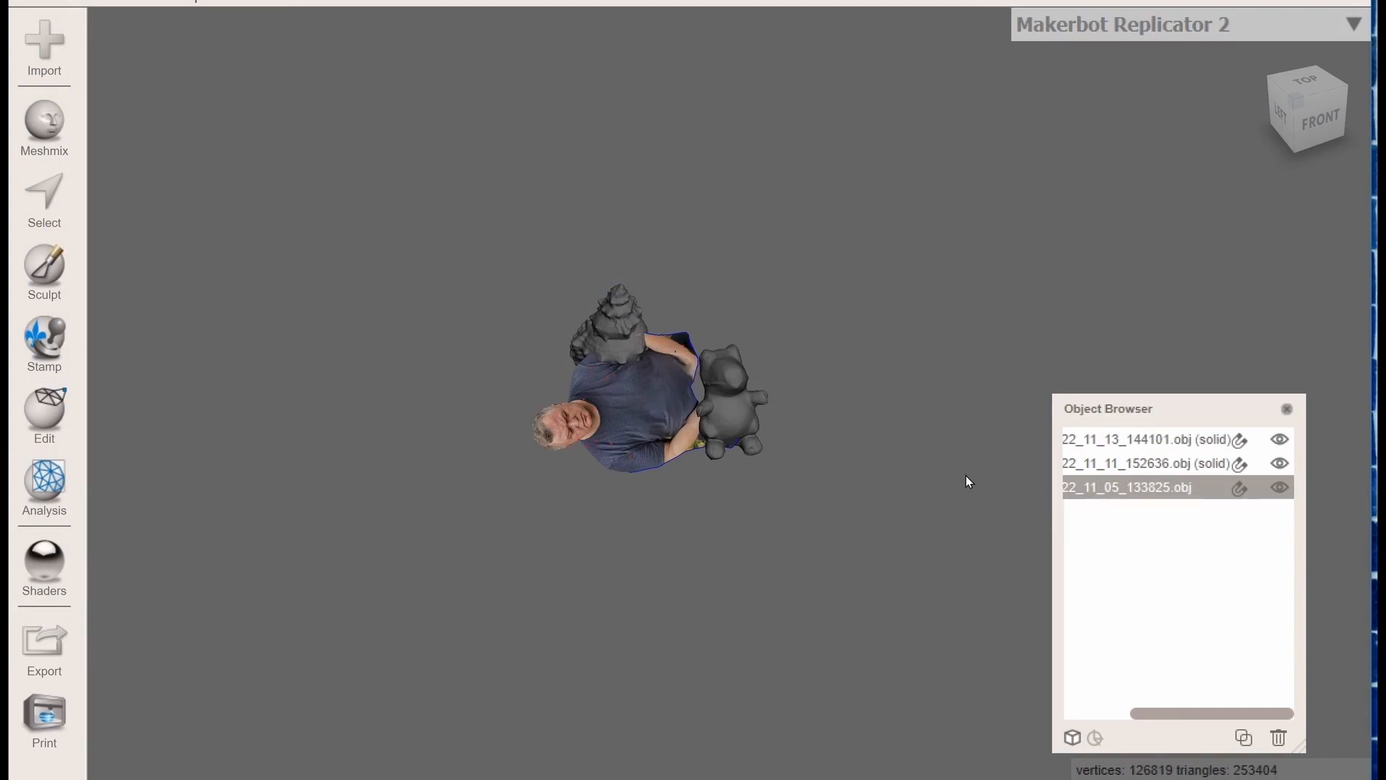
# Hide the shell and plush toy solids and rotate the bust scan 90 degrees in X with Transform
pyautogui.click(1280, 463)
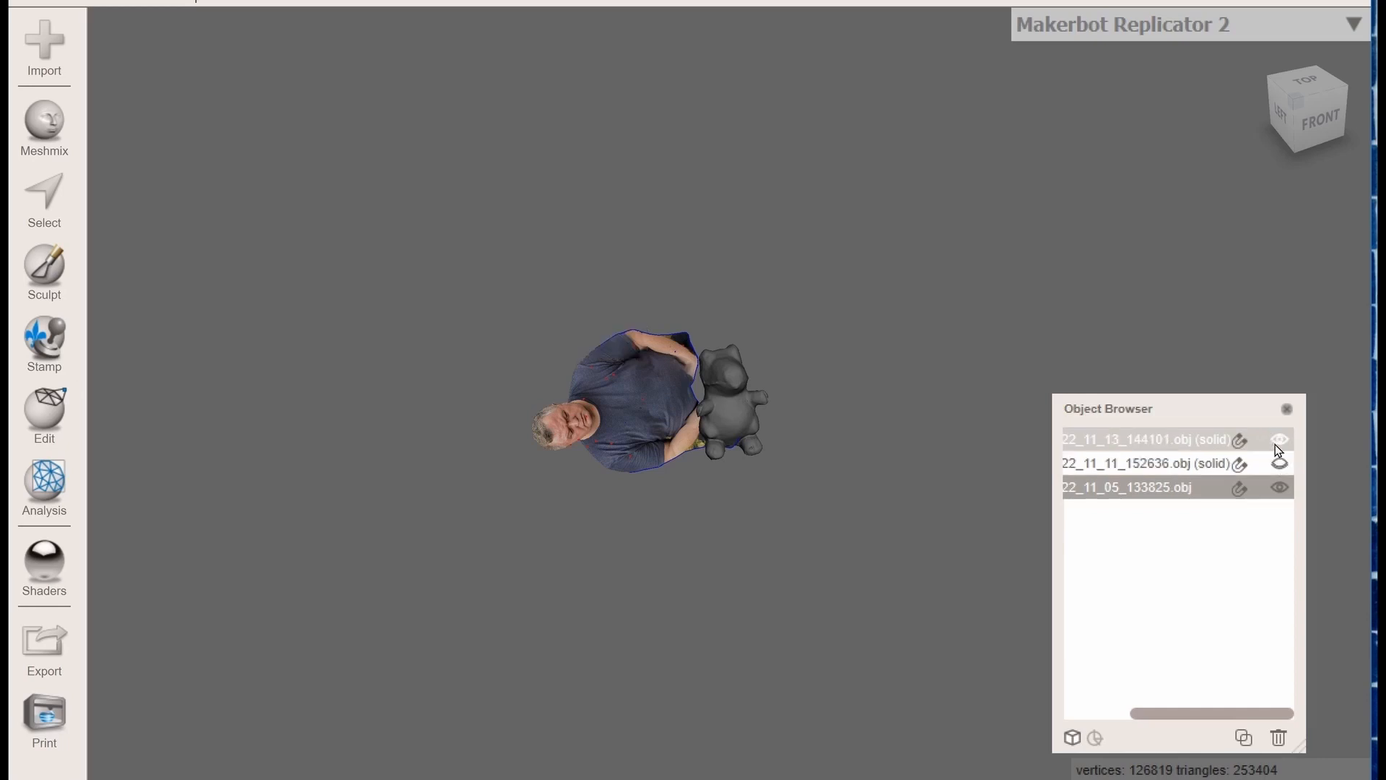
pyautogui.click(1280, 439)
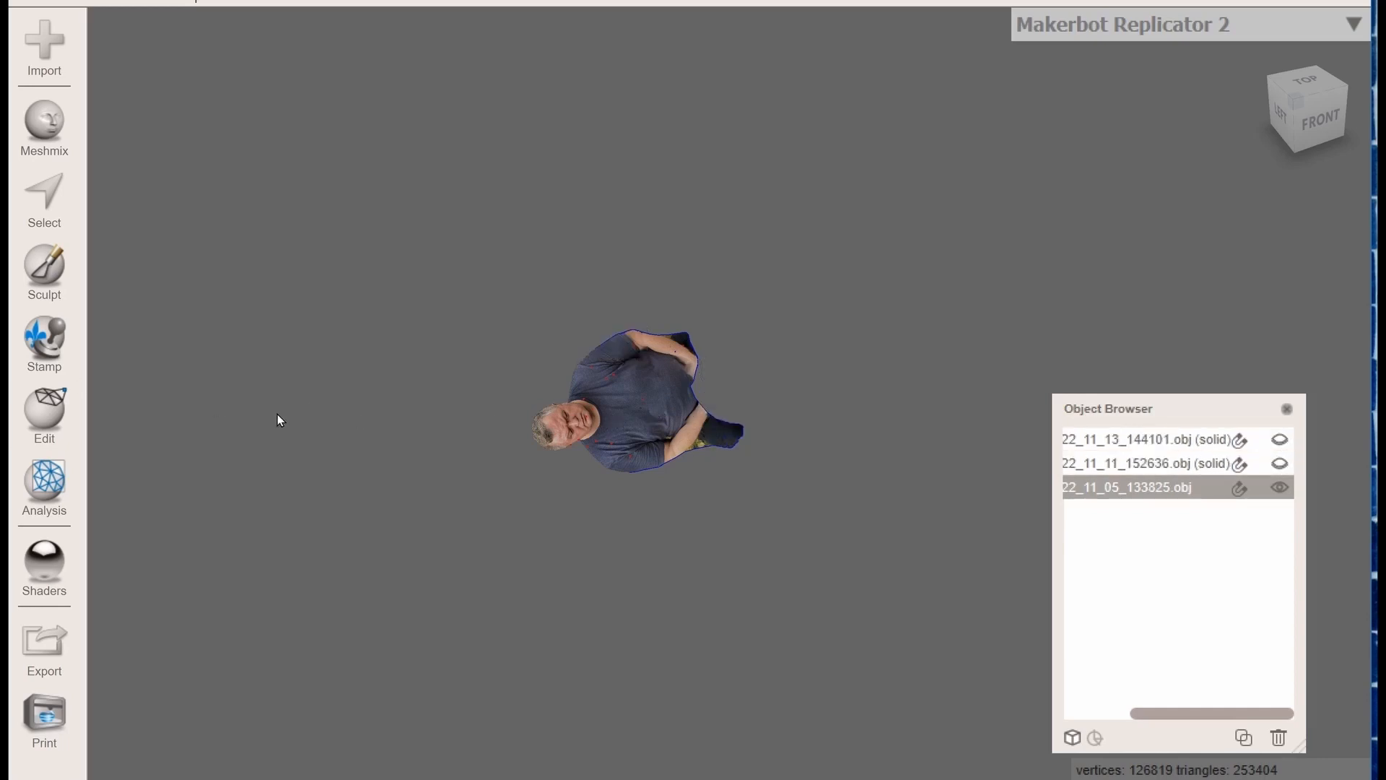
pyautogui.click(42, 408)
pyautogui.click(166, 111)
pyautogui.click(262, 215)
pyautogui.write('90')
pyautogui.press('Return')
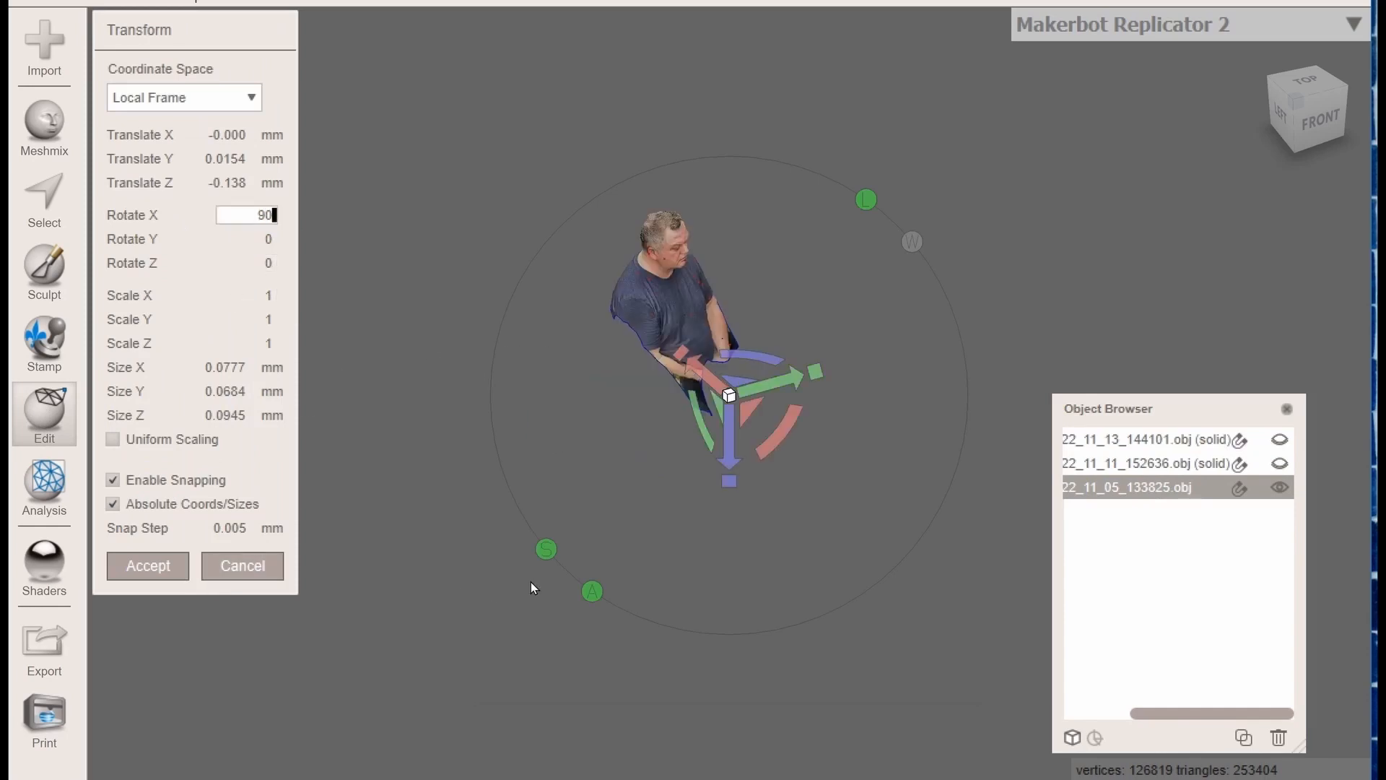
pyautogui.press('Return')
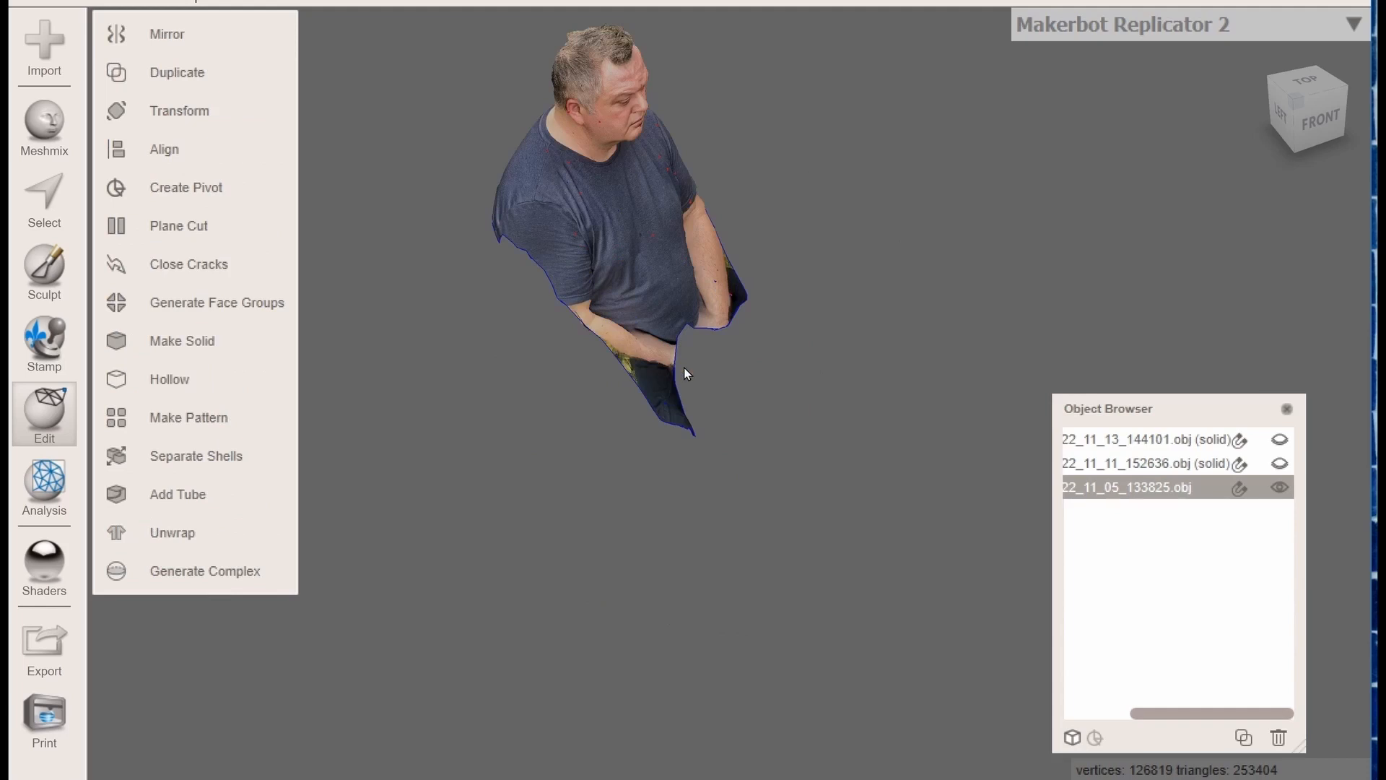
# Repair all mesh defects of the bust scan with Inspector in Flat Fill mode, check the filled holes, and finish the inspection
pyautogui.moveTo(1298, 124); pyautogui.dragTo(1001, 113)
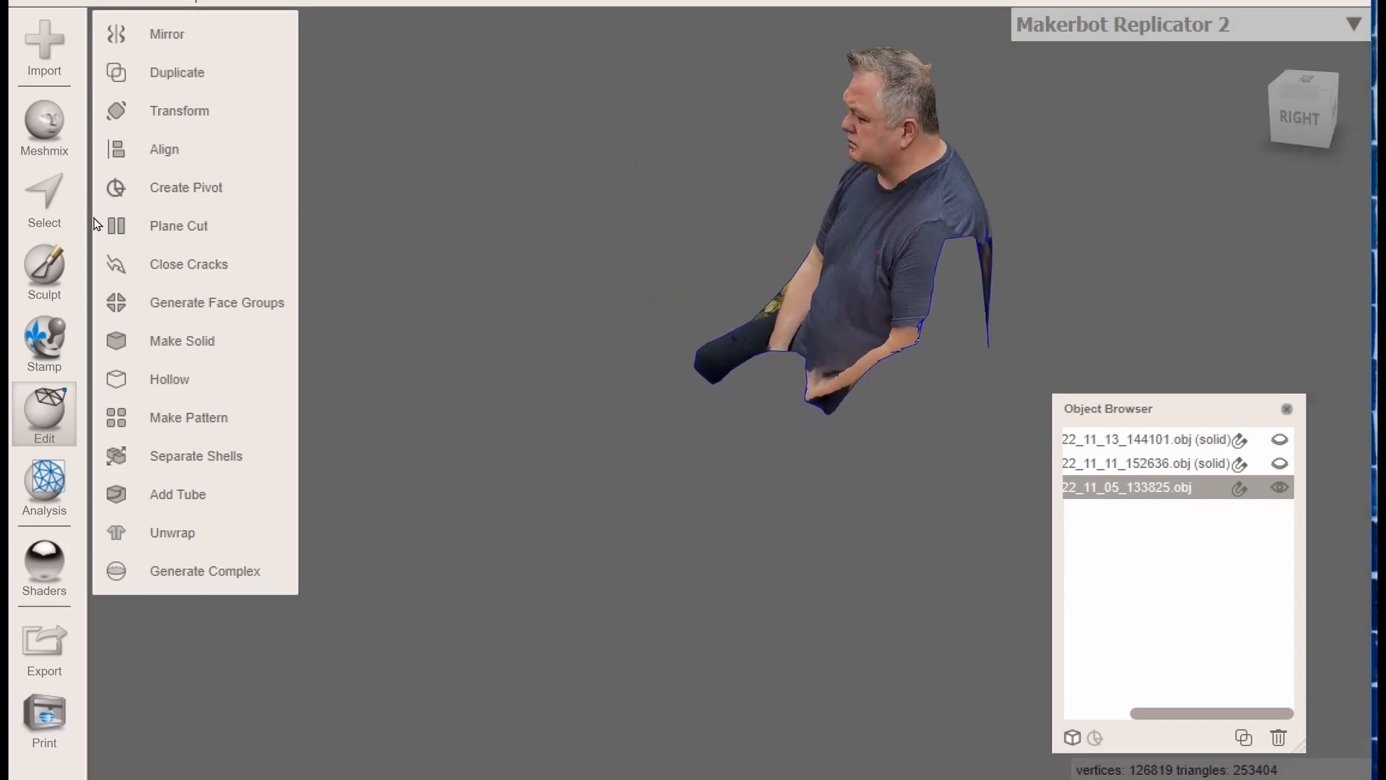
pyautogui.click(42, 483)
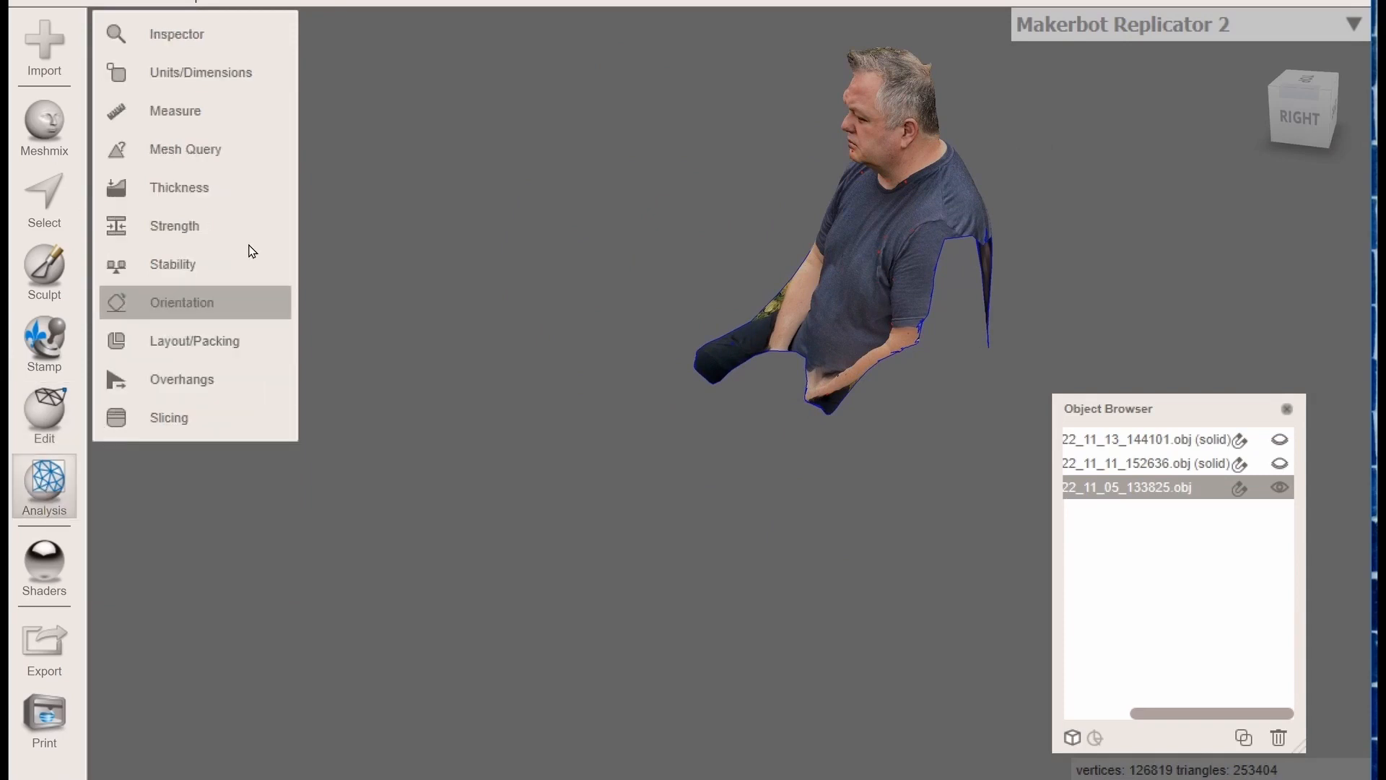
pyautogui.click(168, 37)
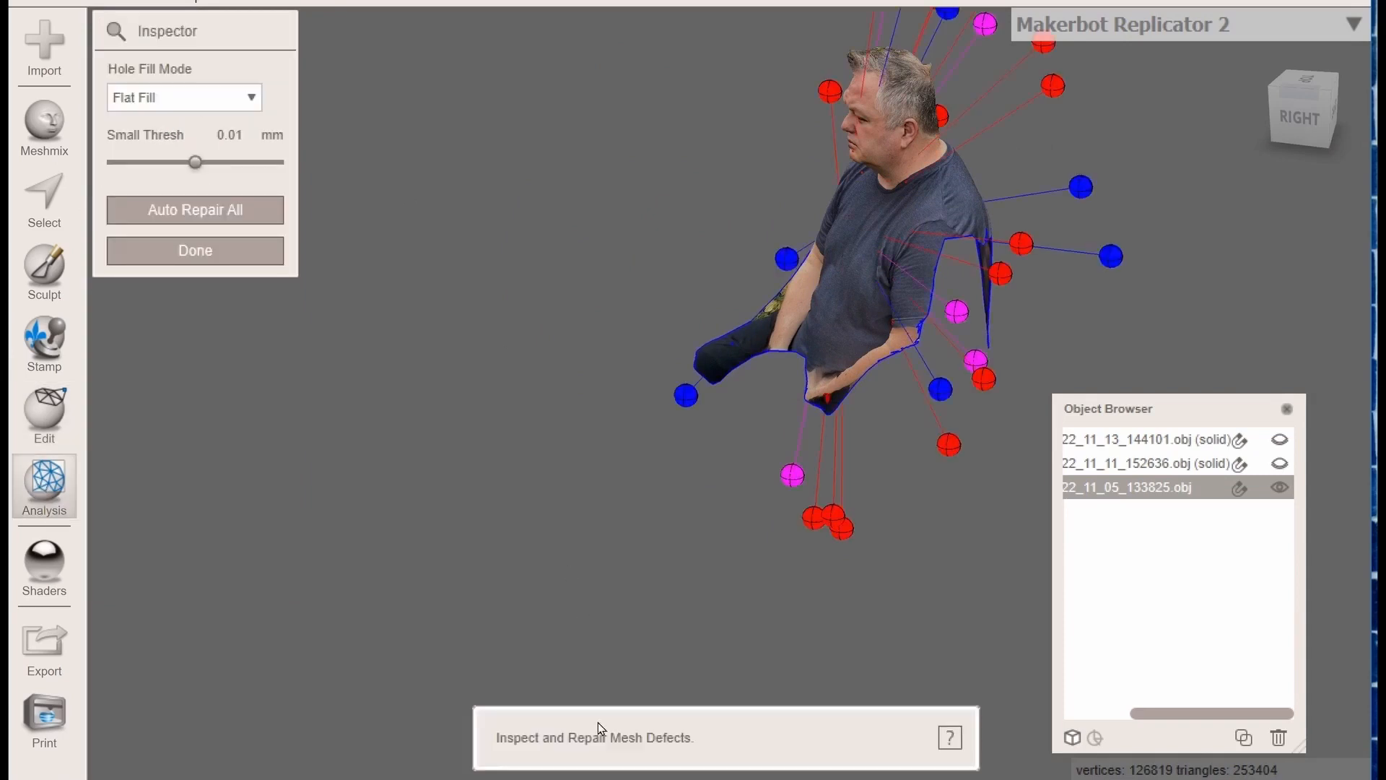
pyautogui.click(242, 249)
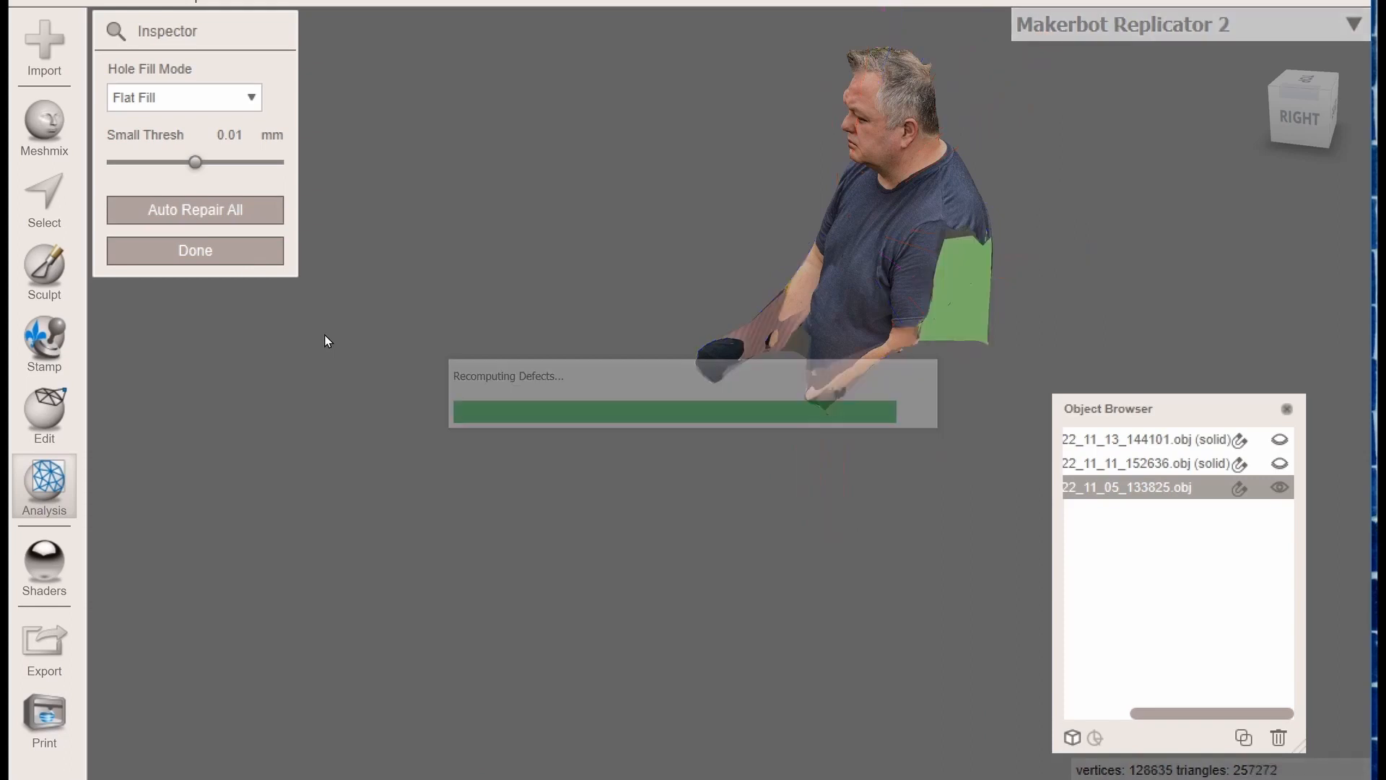
pyautogui.moveTo(1281, 156); pyautogui.dragTo(1256, 114)
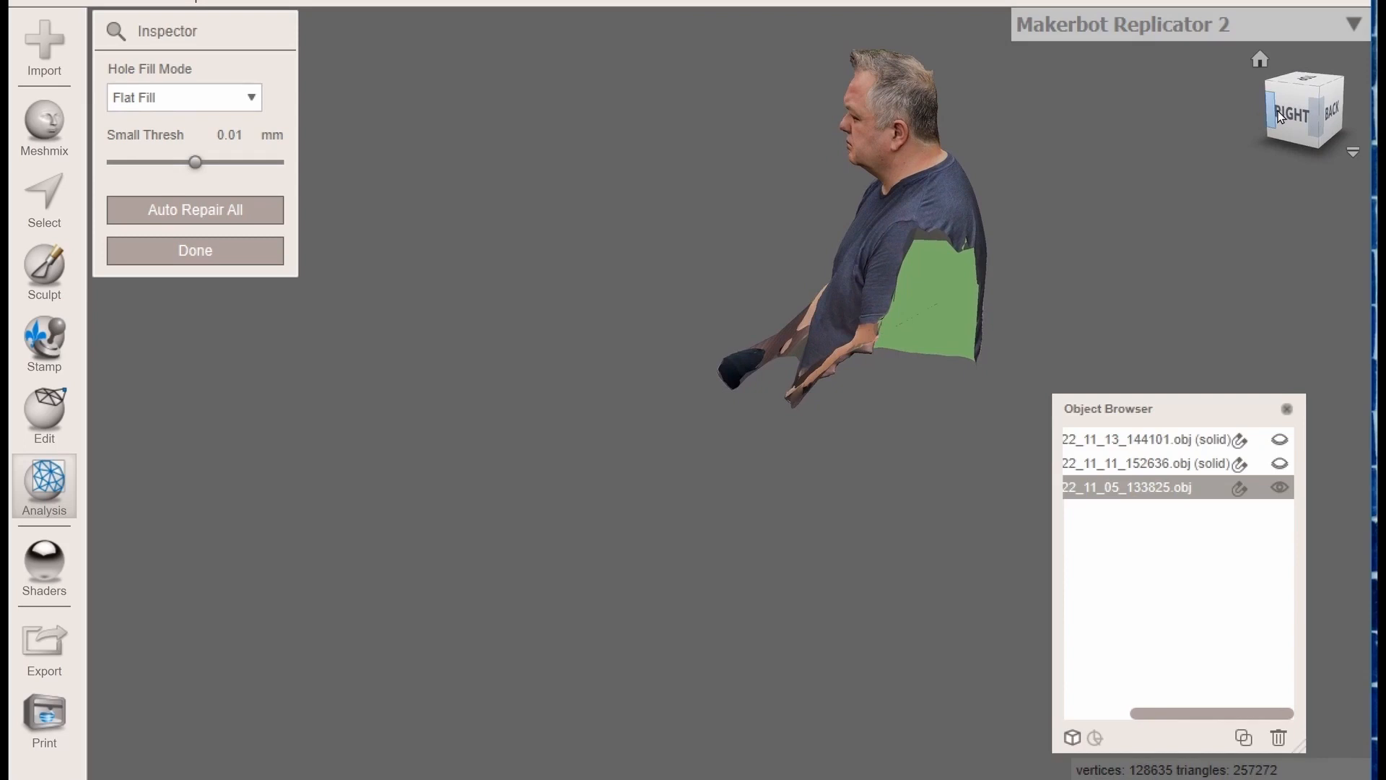
pyautogui.click(1281, 115)
pyautogui.click(165, 258)
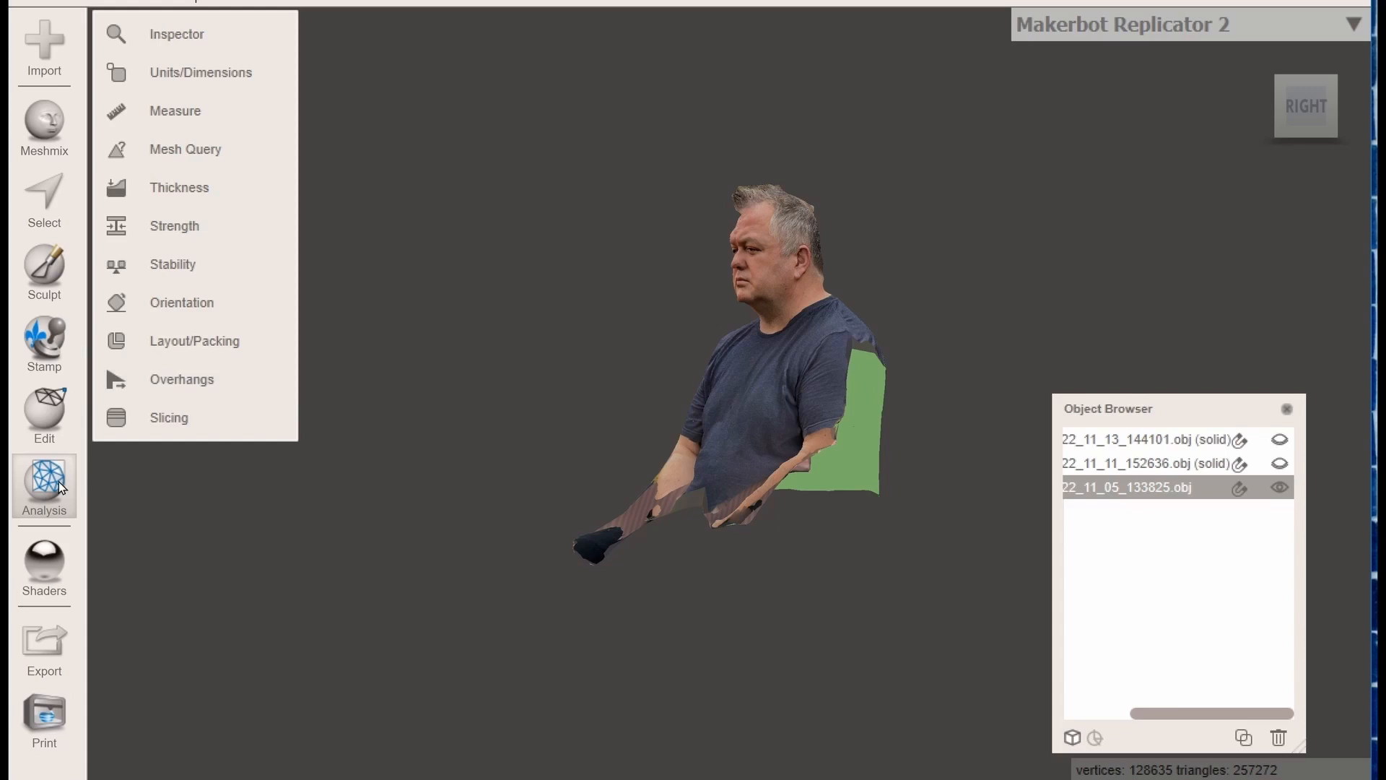
# Convert the bust scan to a solid with Make Solid, using the Fast type with accuracy and mesh density of 128
pyautogui.click(46, 415)
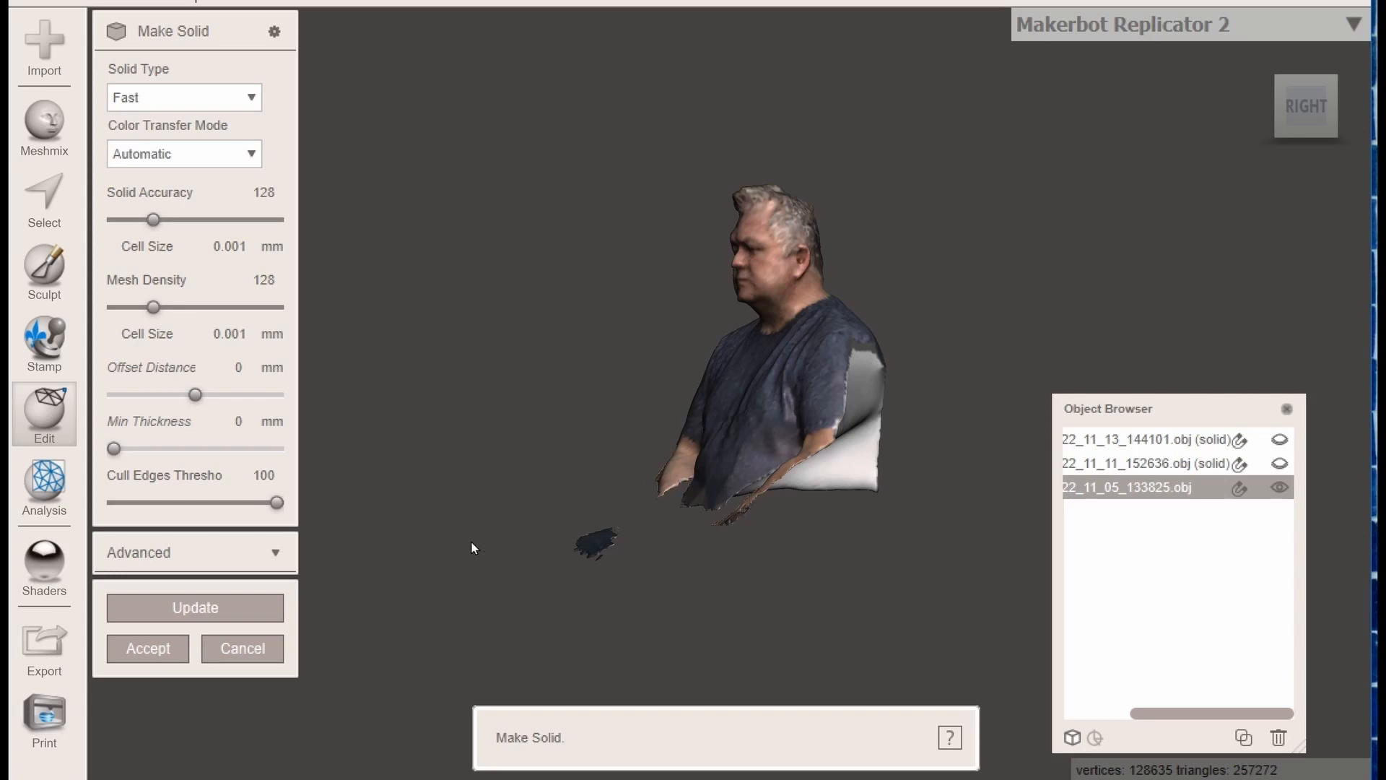
pyautogui.click(145, 648)
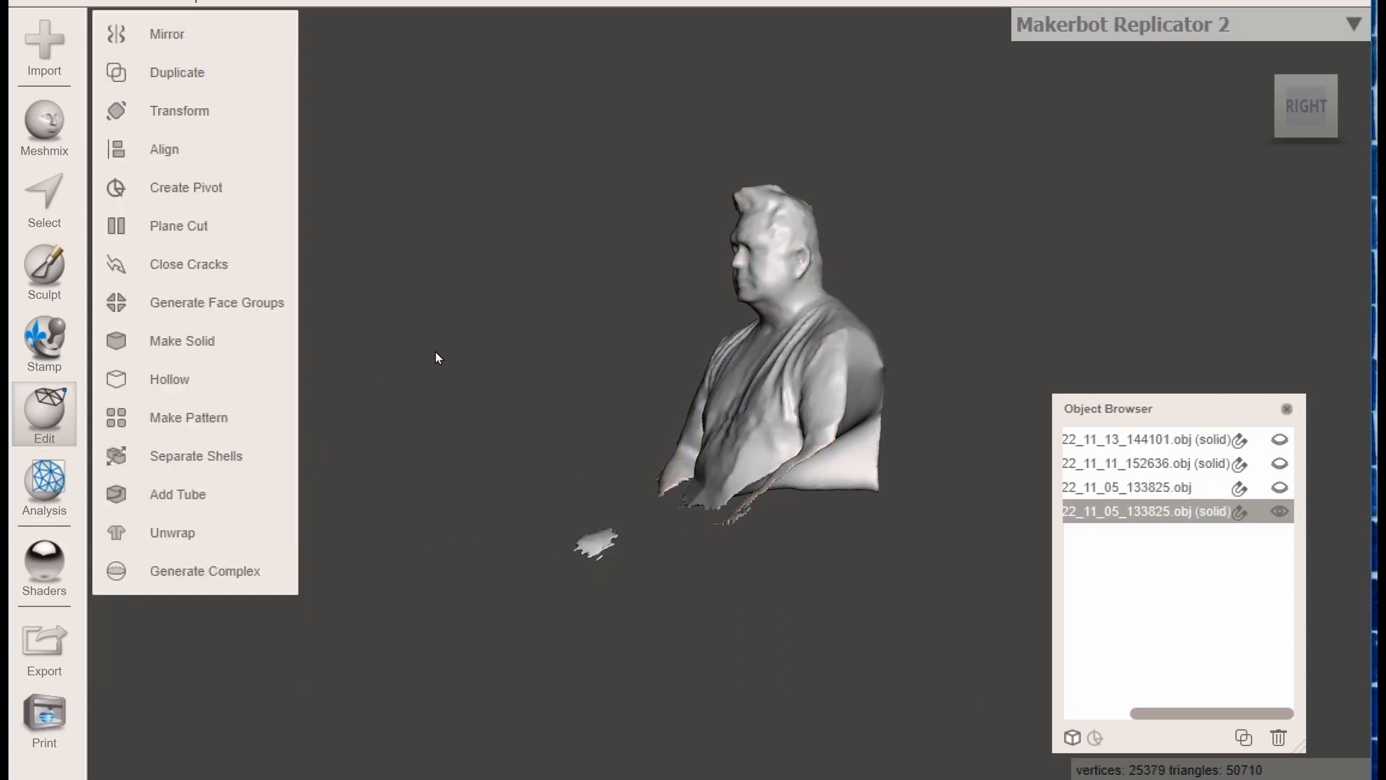
# Plane-cut the solid bust horizontally across the chest, discarding the ragged lower part with a Remeshed Fill
pyautogui.click(1342, 111)
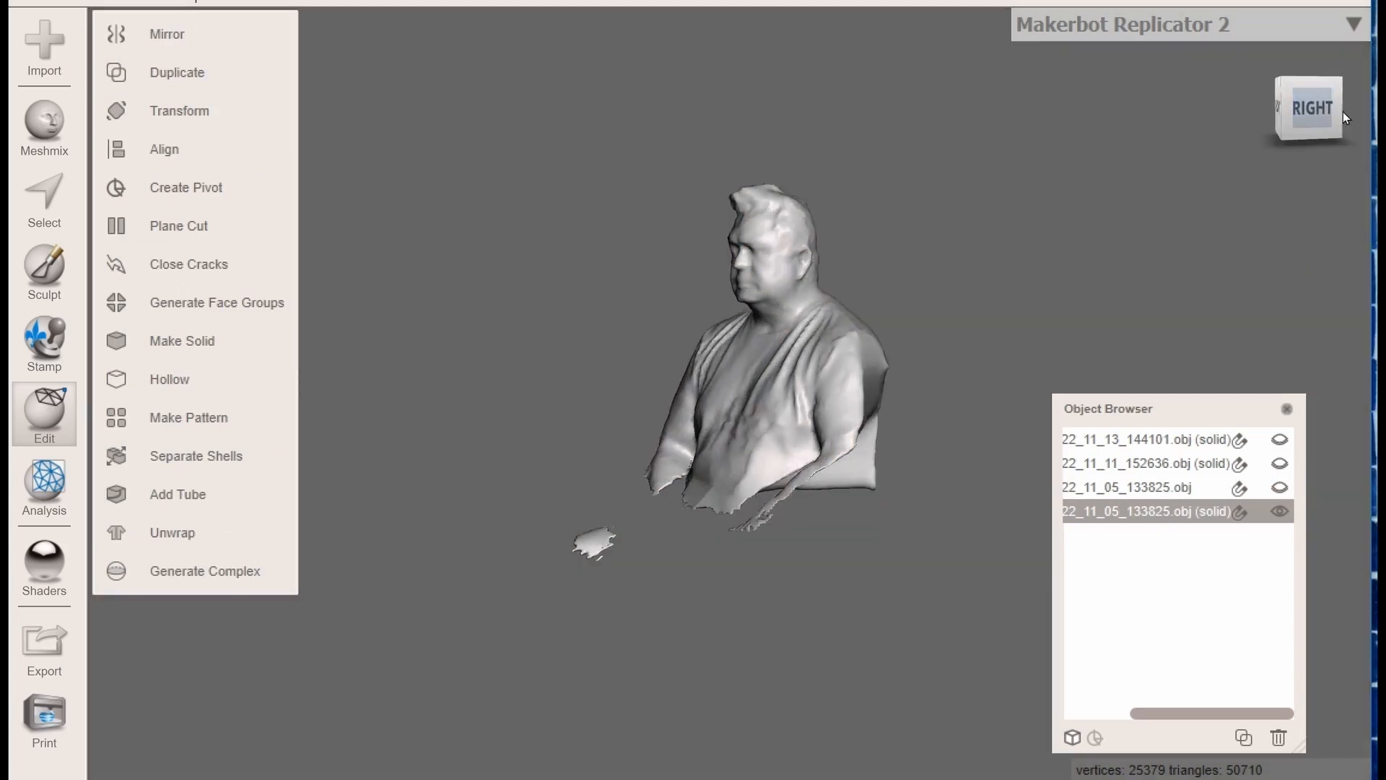
pyautogui.moveTo(1196, 162); pyautogui.dragTo(1139, 192)
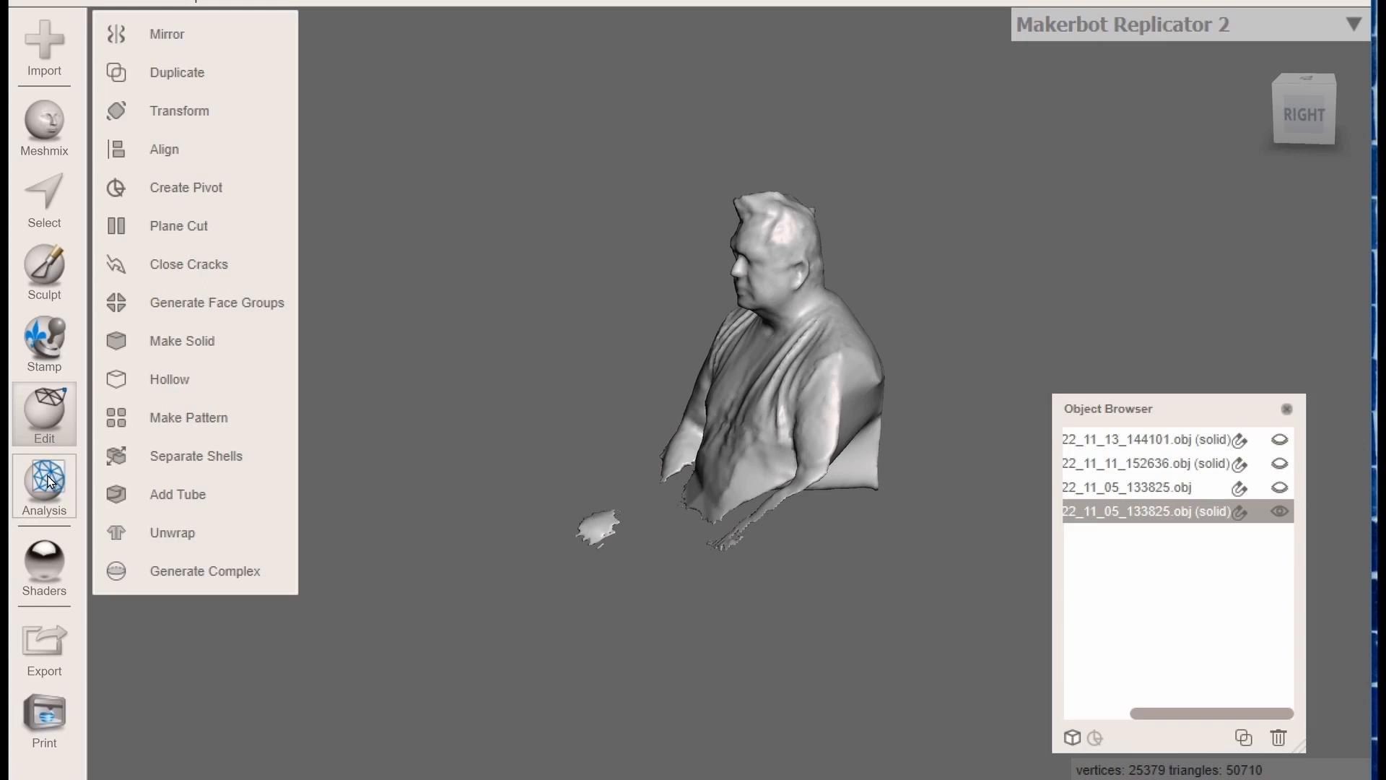
pyautogui.click(178, 231)
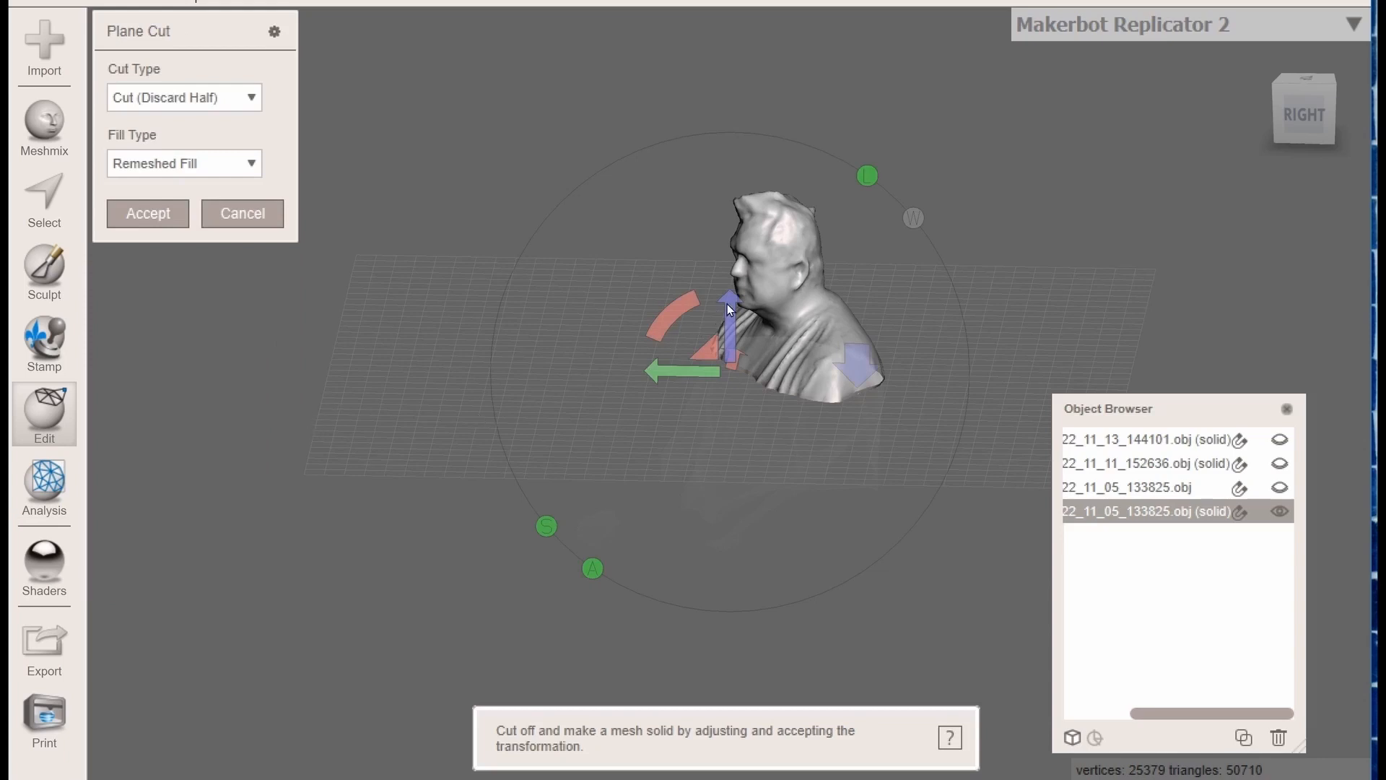
pyautogui.moveTo(731, 308); pyautogui.dragTo(677, 364)
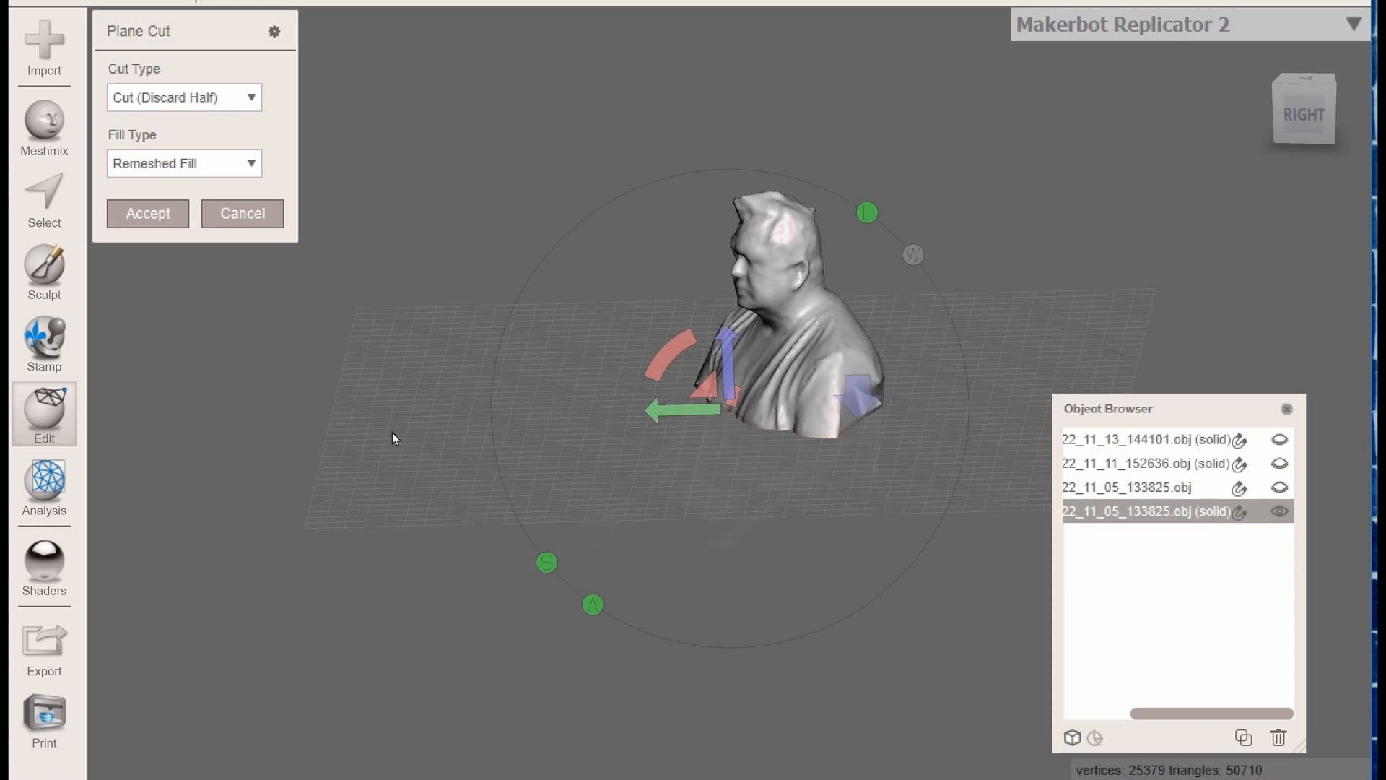
pyautogui.click(141, 214)
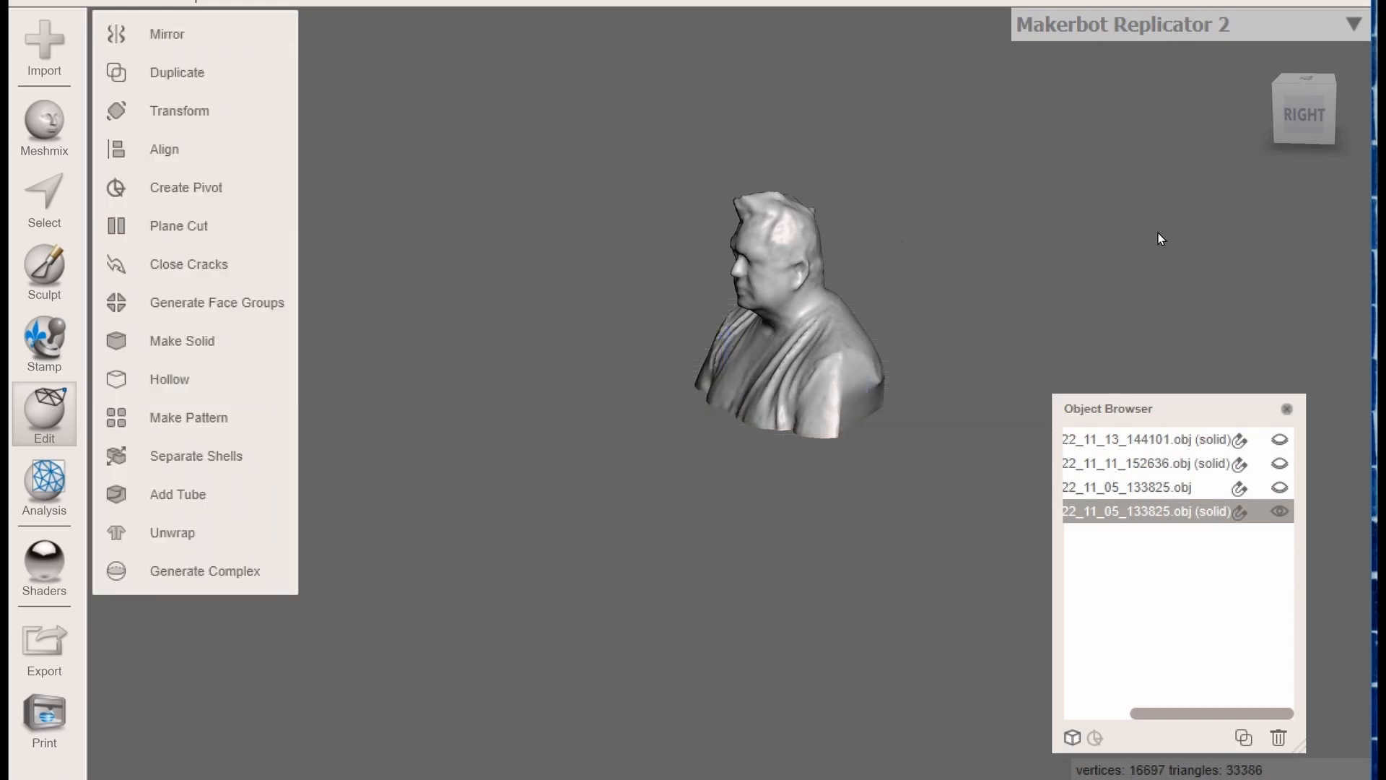
# Flatten the bust's cheek and neck with the sculpting brush at strength 28 and size 30
pyautogui.moveTo(1305, 118)
pyautogui.mouseDown()
pyautogui.moveTo(1214, 106)
pyautogui.moveTo(1242, 82)
pyautogui.moveTo(1315, 100)
pyautogui.moveTo(1289, 47)
pyautogui.moveTo(1324, 130)
pyautogui.moveTo(1296, 111)
pyautogui.moveTo(1317, 121)
pyautogui.moveTo(1302, 130)
pyautogui.moveTo(1308, 116)
pyautogui.mouseUp()
pyautogui.scroll(1, 761, 283)
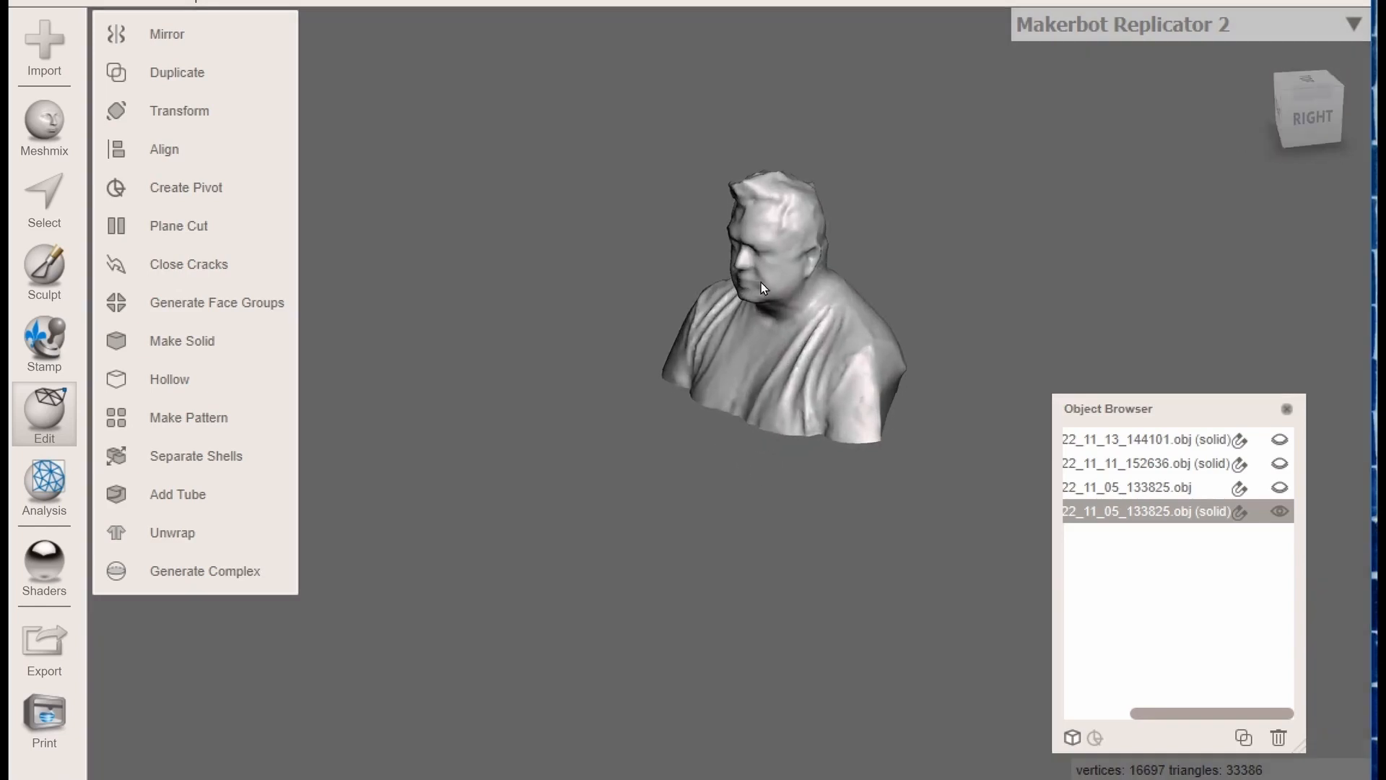
pyautogui.scroll(4, 761, 283)
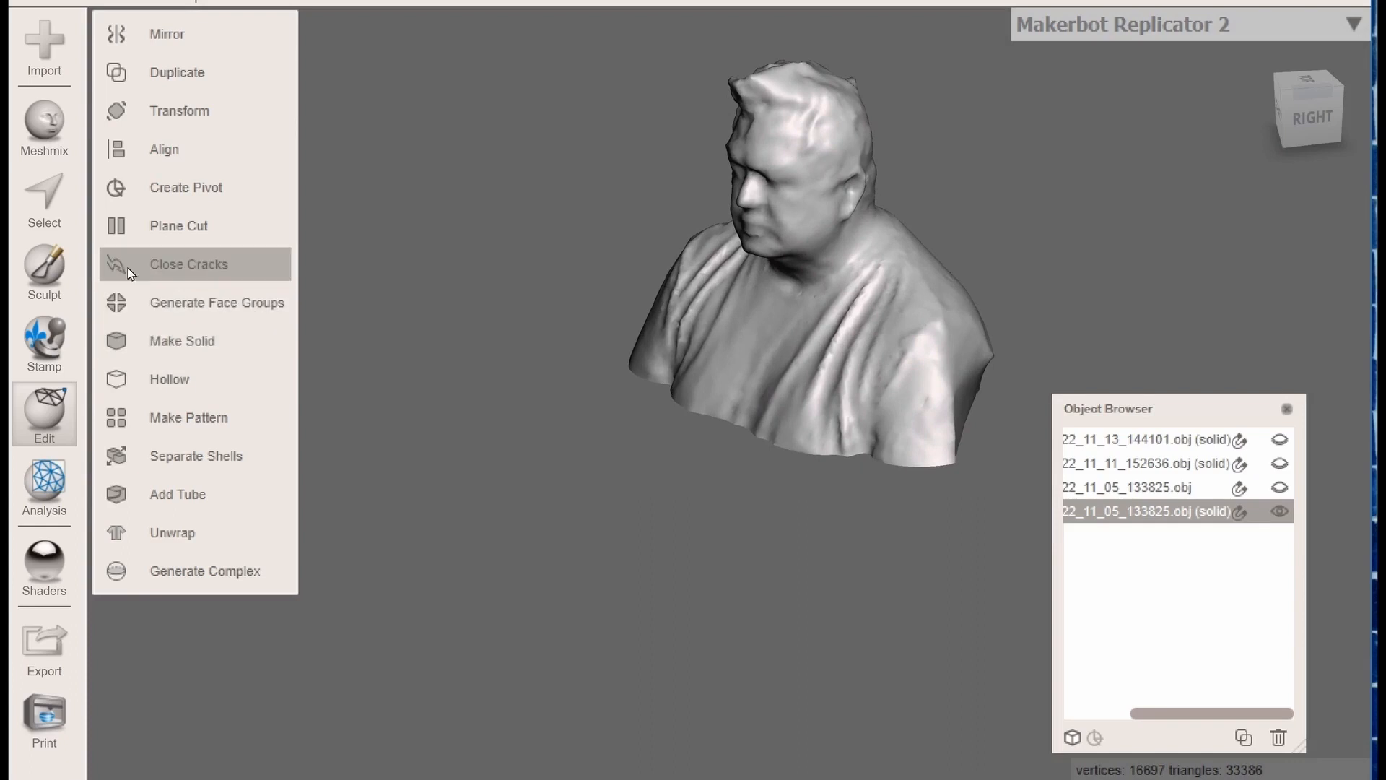
pyautogui.click(44, 269)
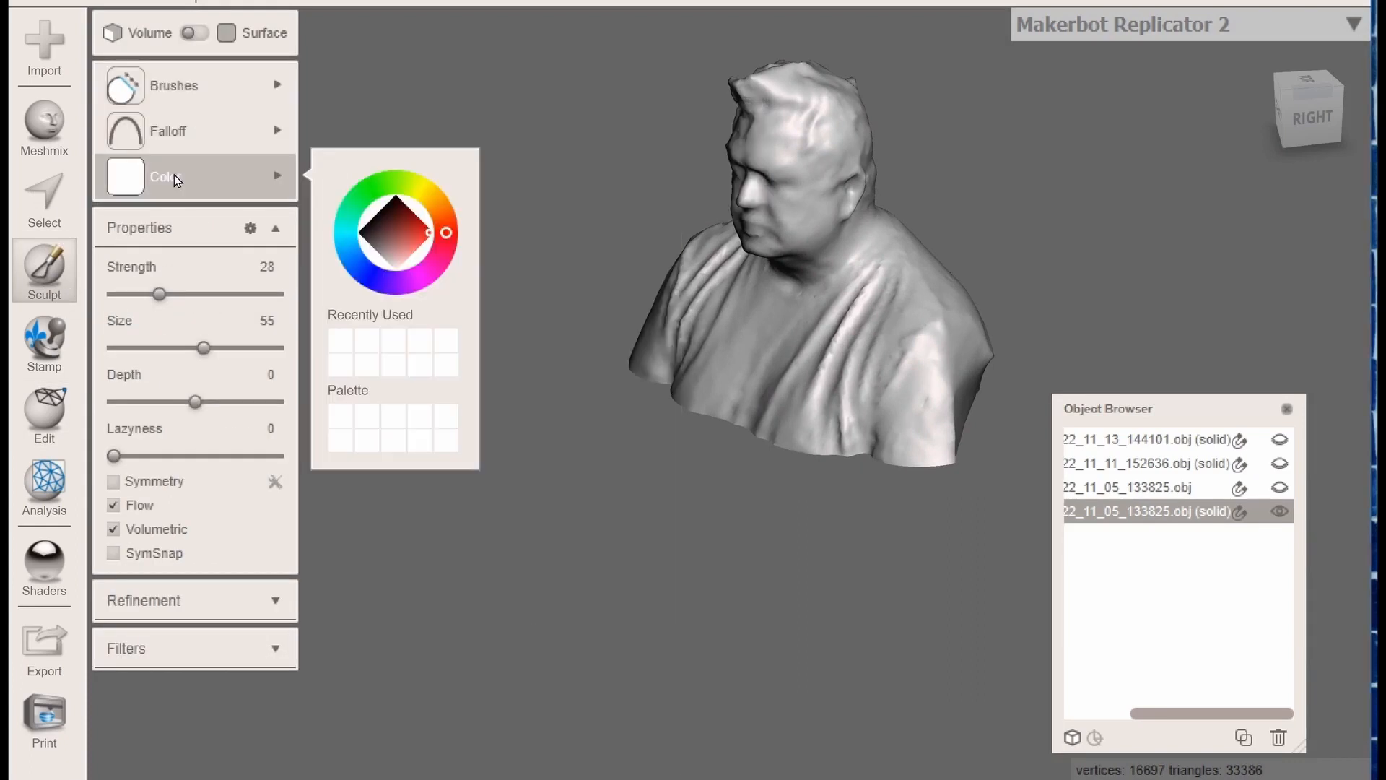
pyautogui.click(163, 348)
pyautogui.moveTo(798, 214)
pyautogui.mouseDown()
pyautogui.moveTo(814, 202)
pyautogui.moveTo(798, 226)
pyautogui.mouseUp()
pyautogui.moveTo(821, 241)
pyautogui.mouseDown()
pyautogui.moveTo(852, 234)
pyautogui.moveTo(851, 253)
pyautogui.mouseUp()
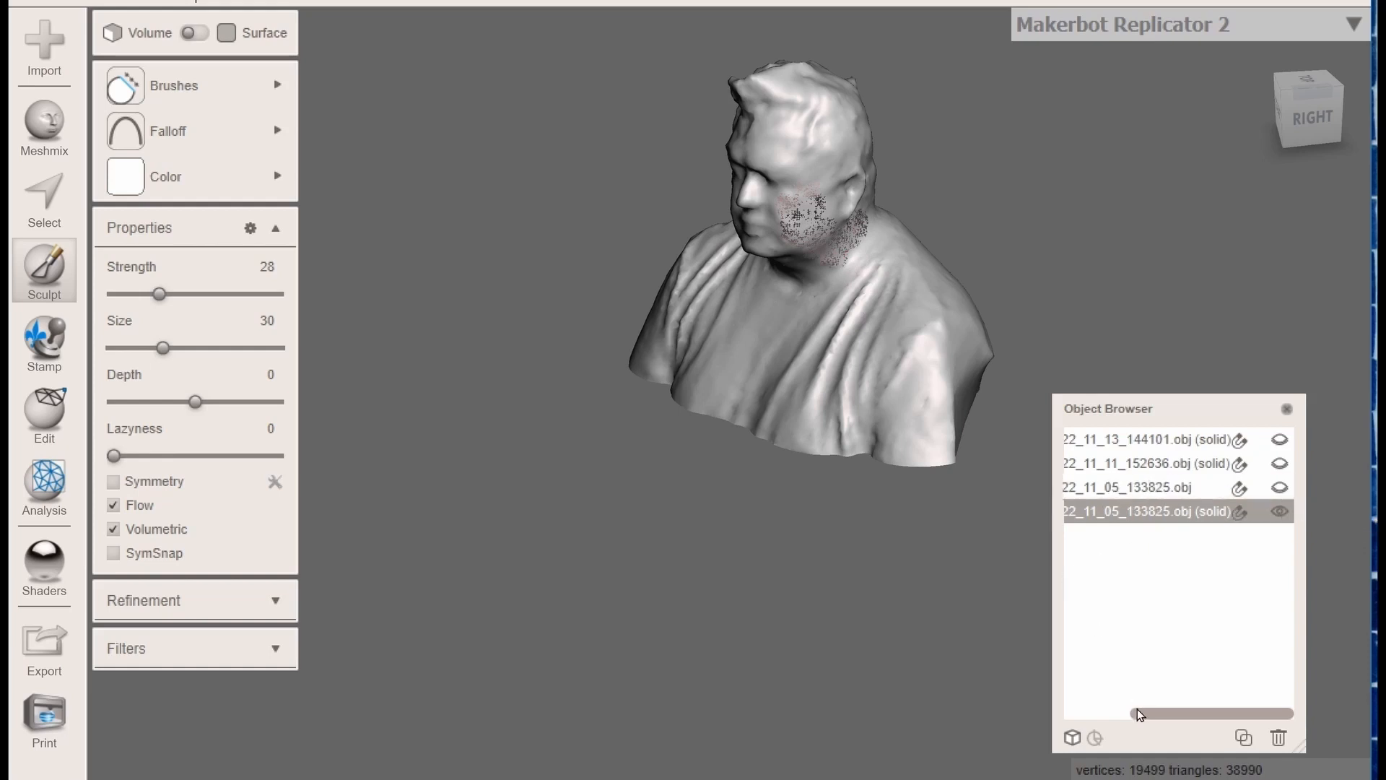
pyautogui.click(1279, 488)
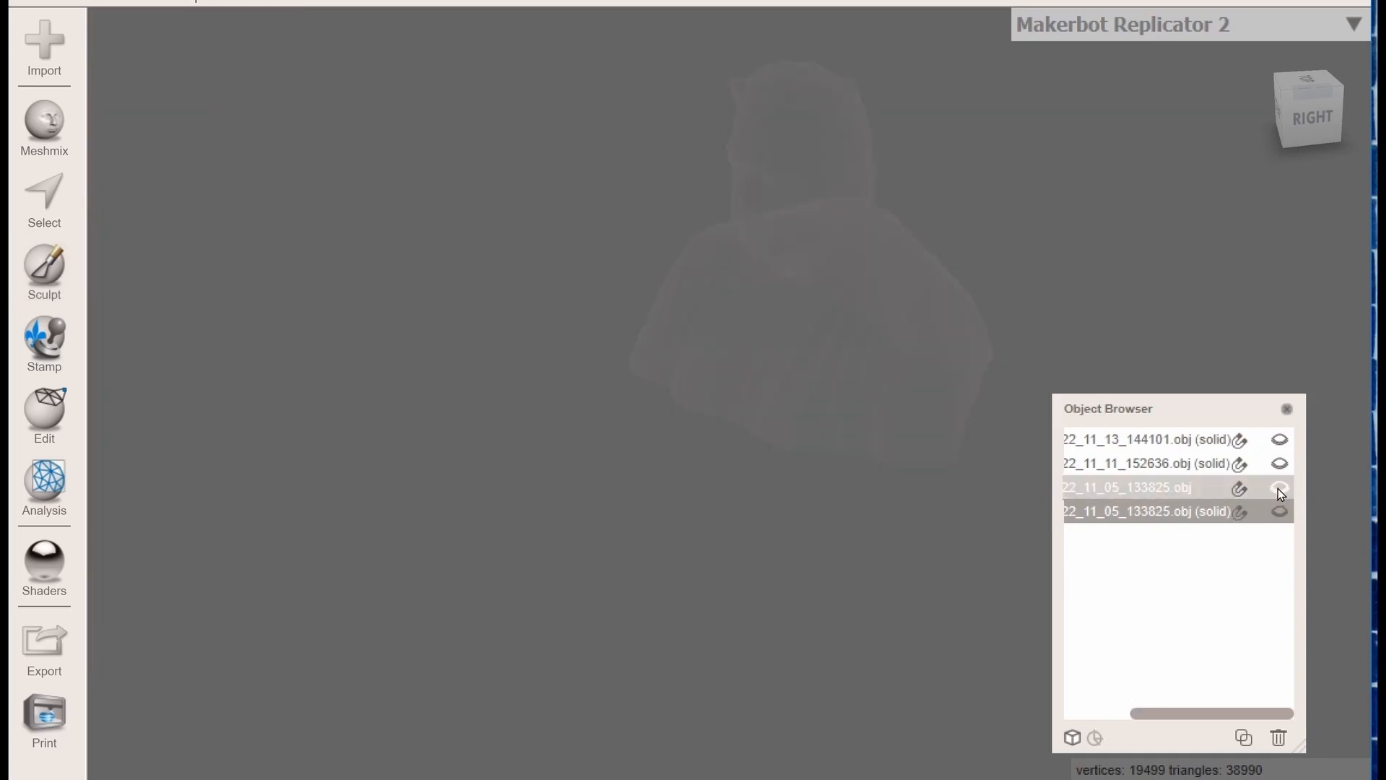
pyautogui.click(1279, 736)
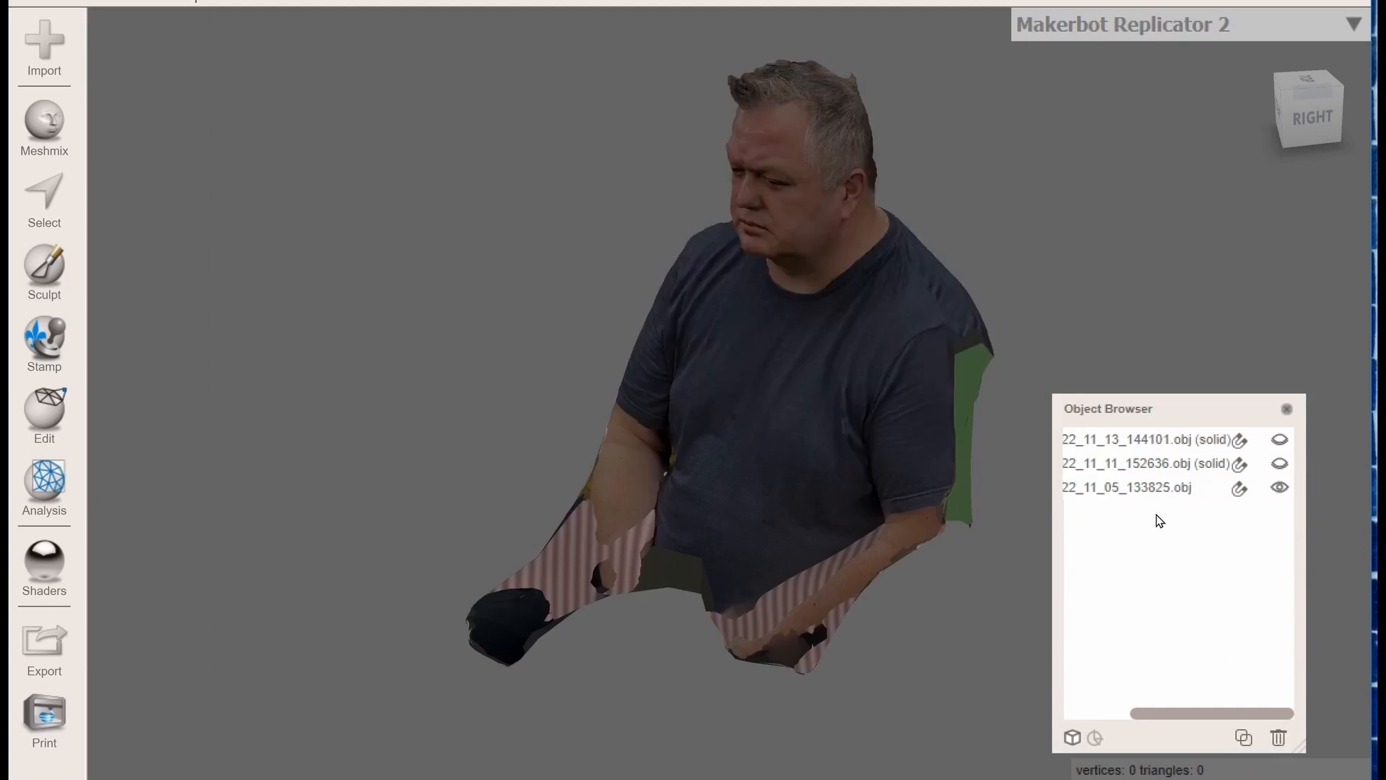
pyautogui.click(1155, 485)
pyautogui.click(1151, 469)
pyautogui.click(1155, 439)
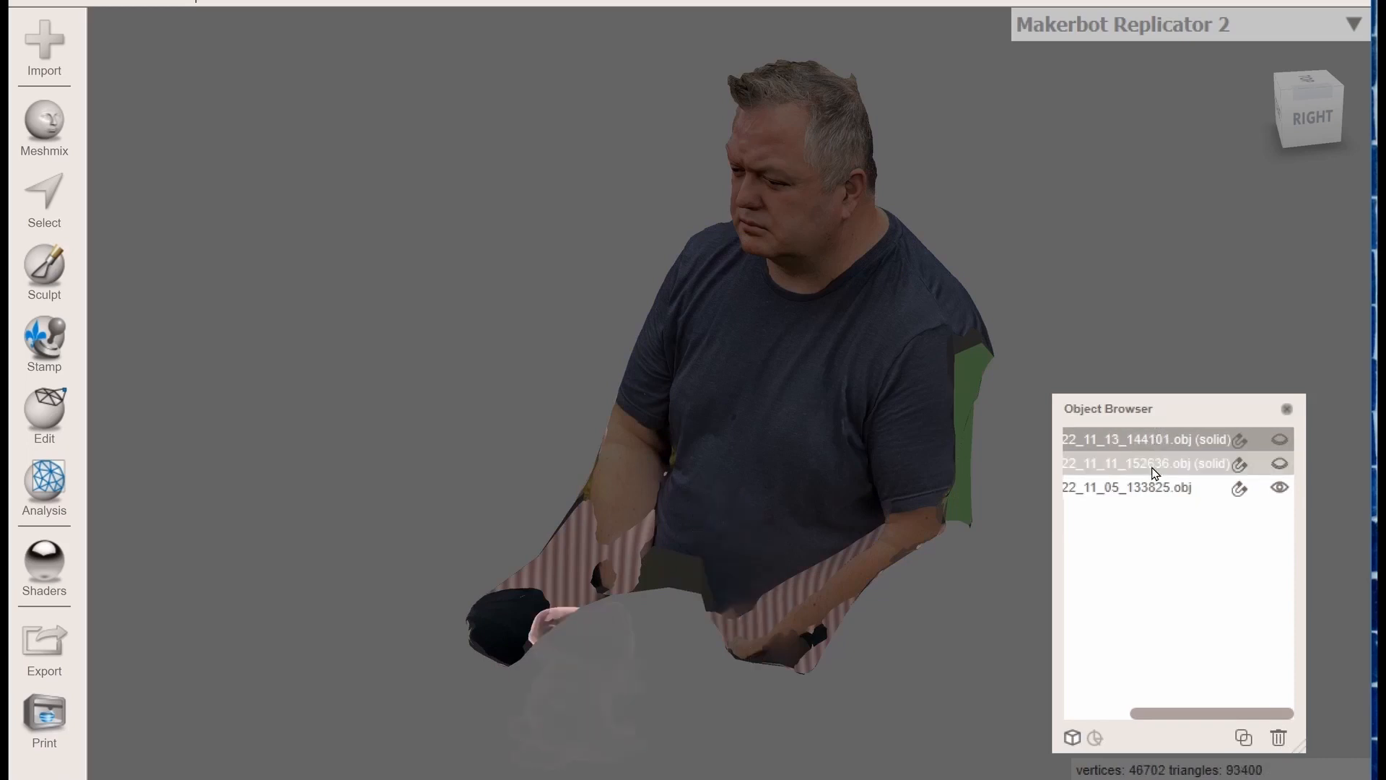
pyautogui.click(1154, 469)
pyautogui.click(1152, 492)
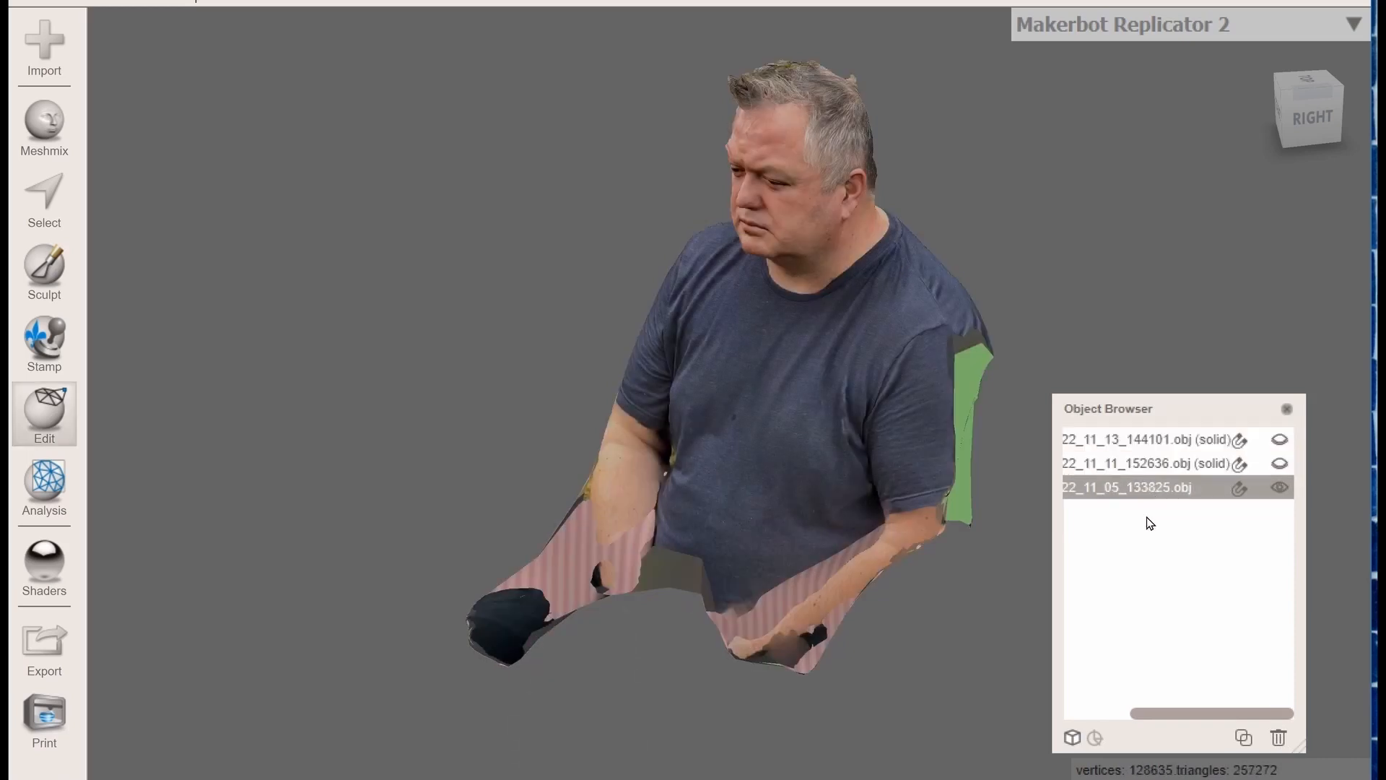
pyautogui.click(1146, 517)
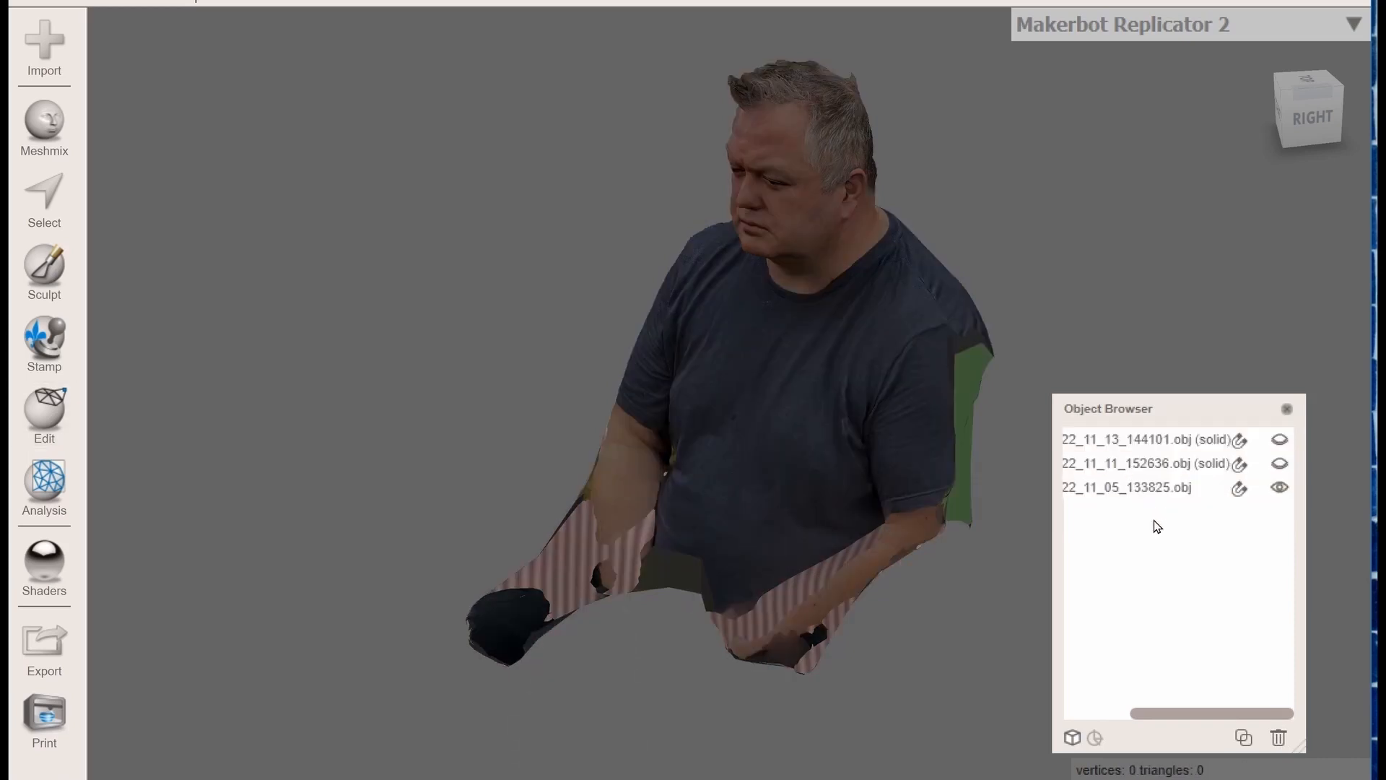
# Delete the original unsolidified bust scan 22_11_05_133825.obj and make the solid bust visible
pyautogui.click(1154, 491)
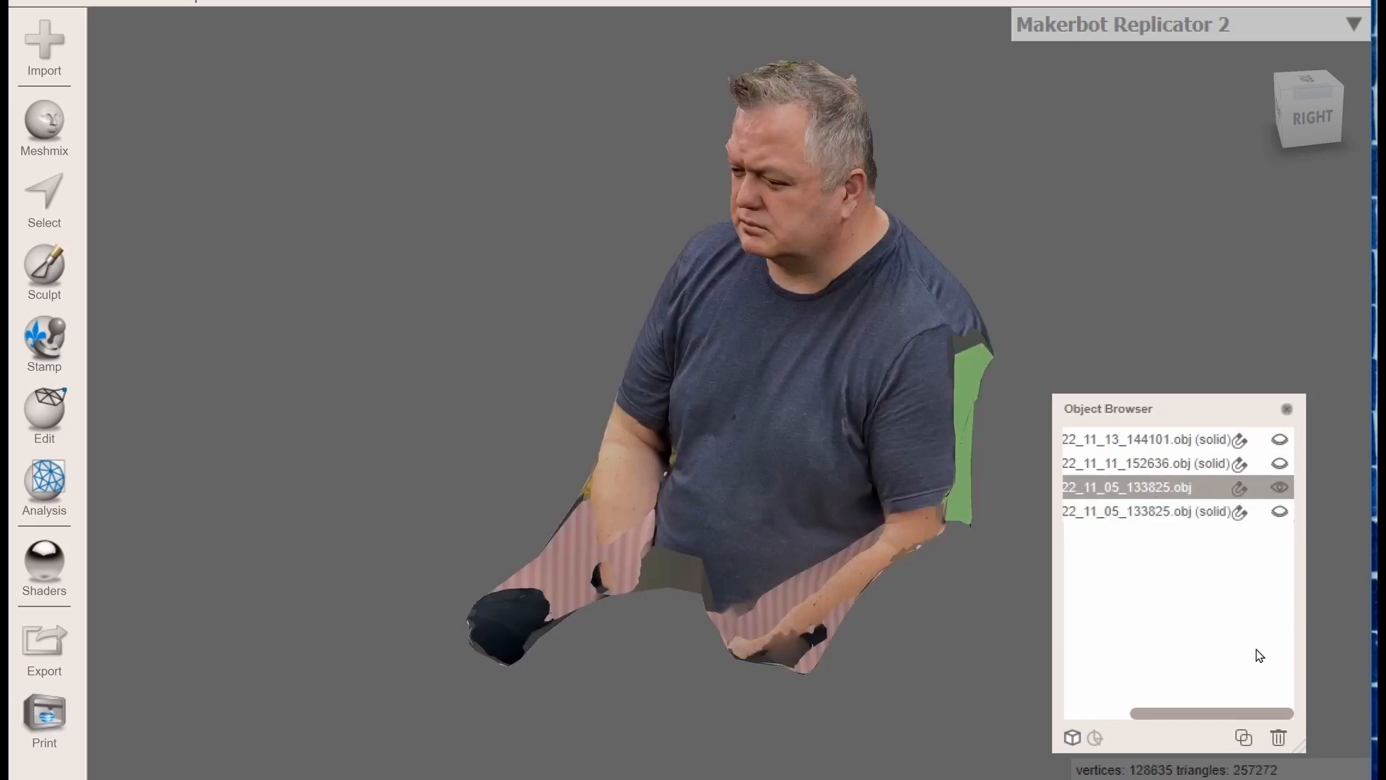
pyautogui.click(1279, 738)
pyautogui.click(1136, 488)
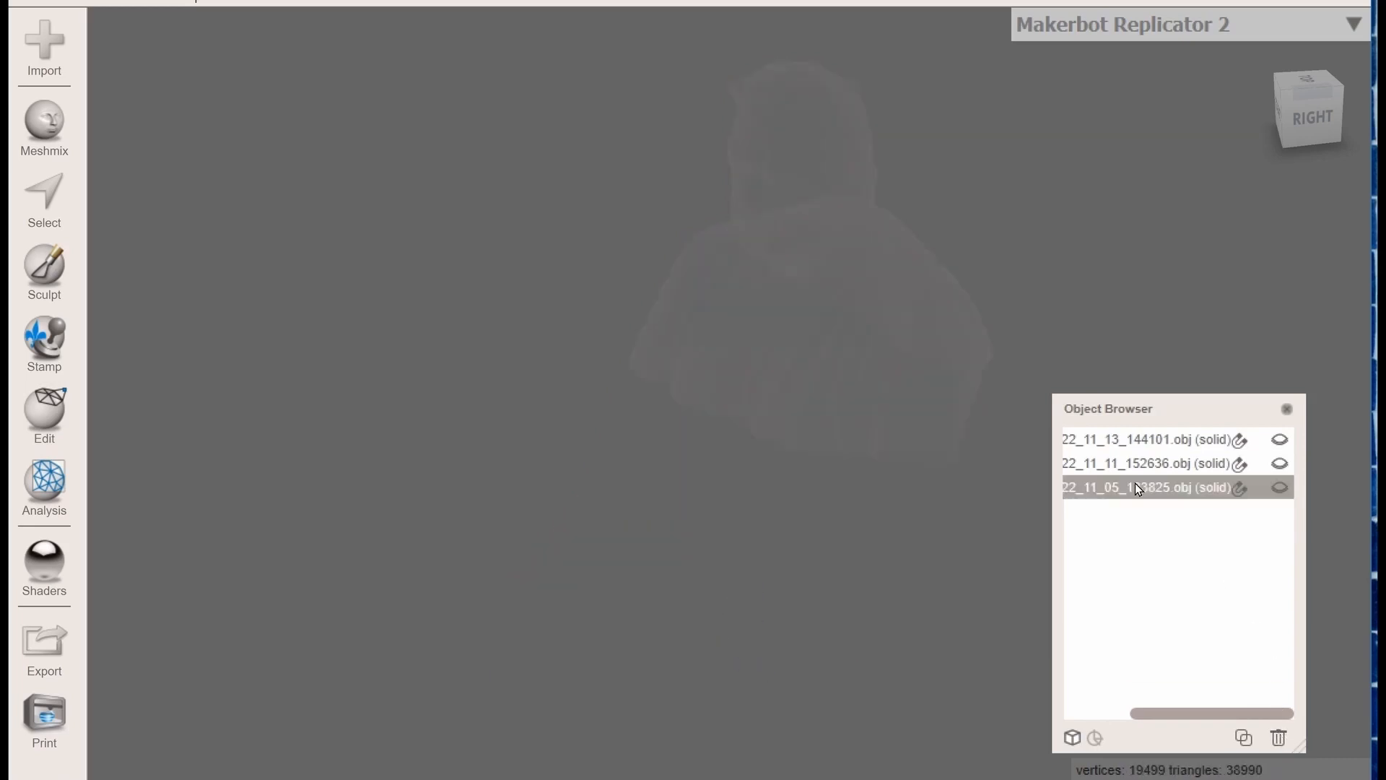
pyautogui.click(1273, 488)
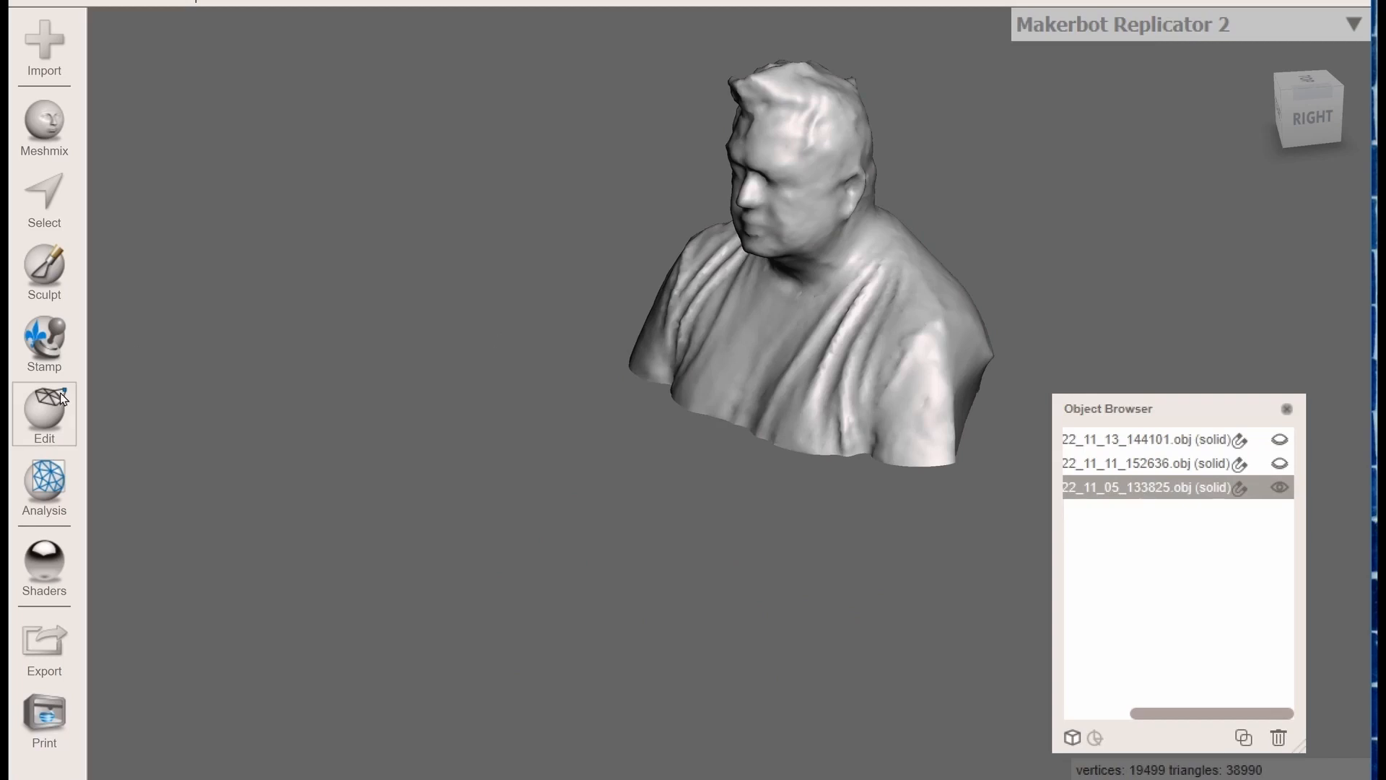
# Smooth the bust's face, chest folds and shoulder with the Flatten brush at strength 28 and size 30
pyautogui.click(42, 277)
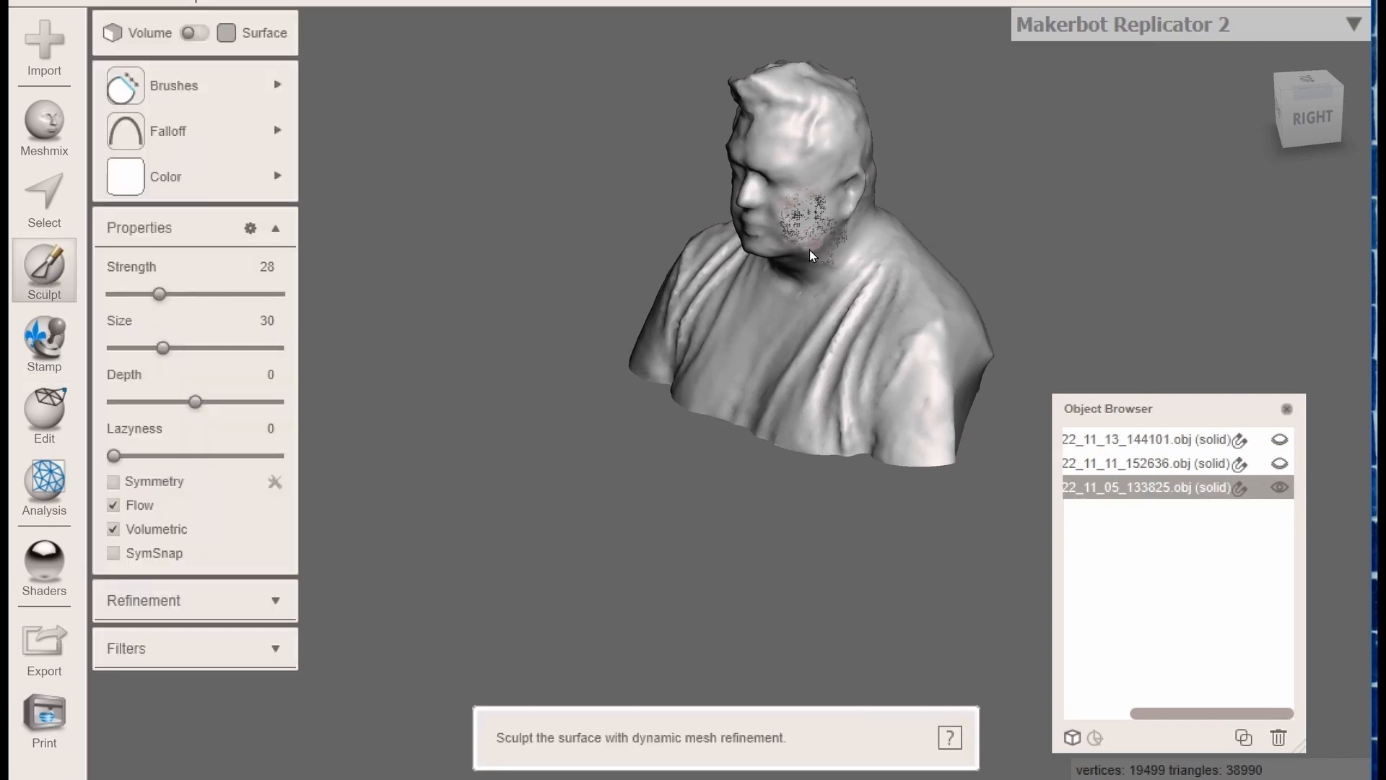
pyautogui.click(179, 91)
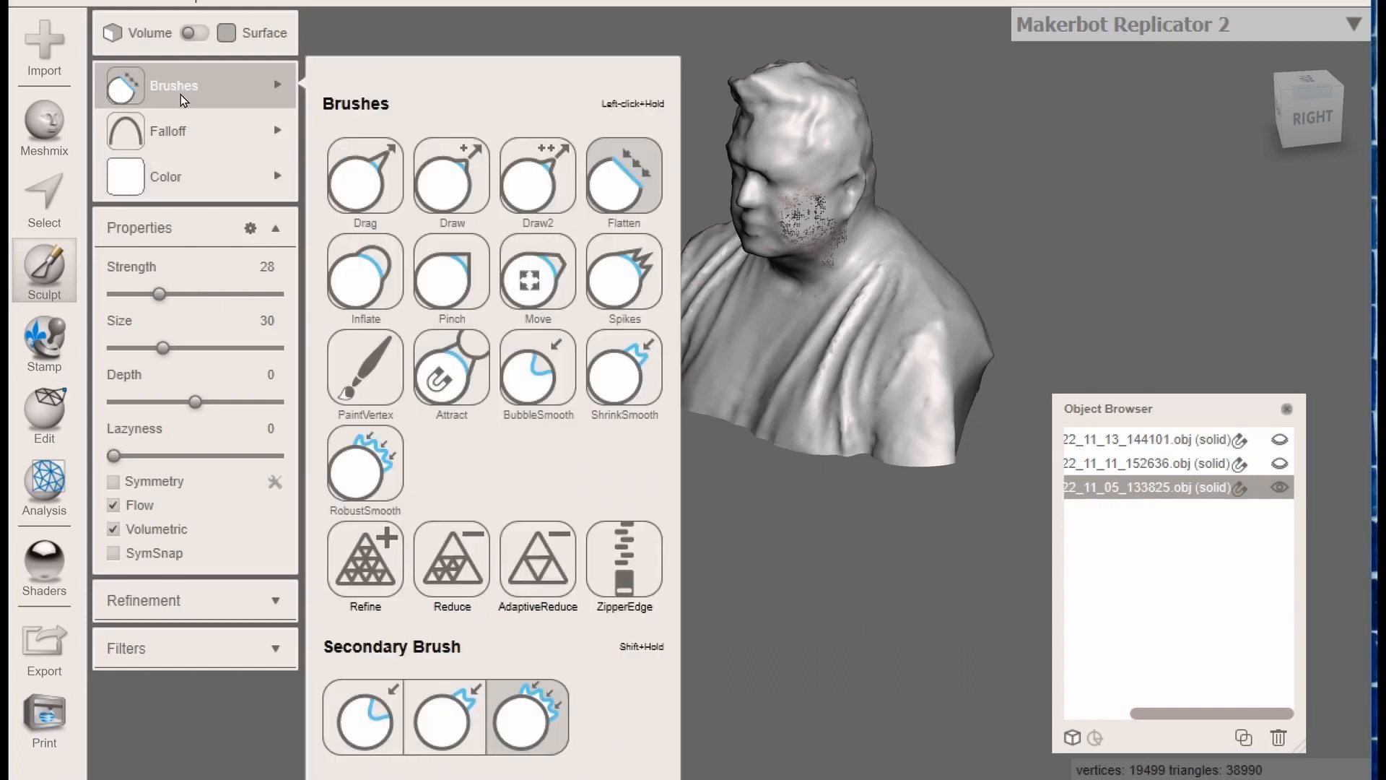
pyautogui.click(190, 129)
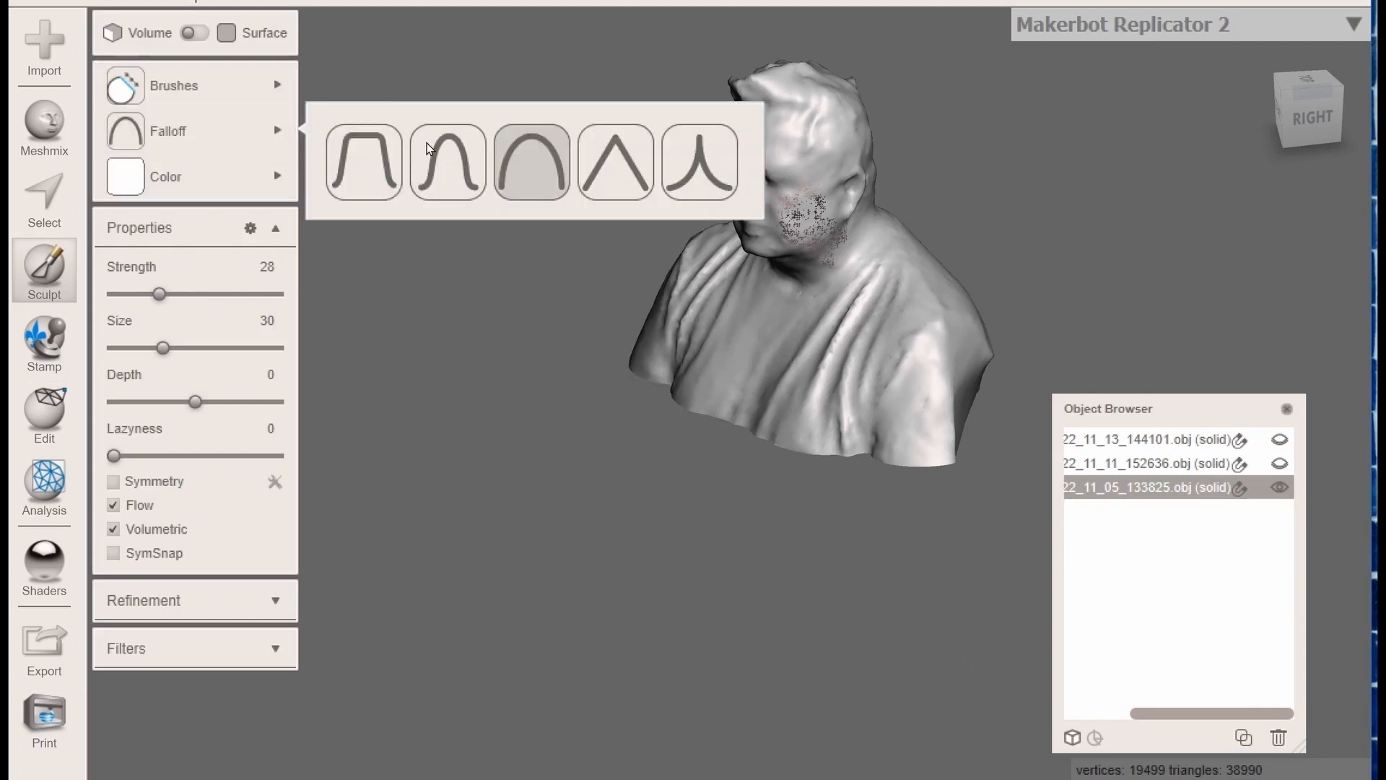
pyautogui.click(239, 175)
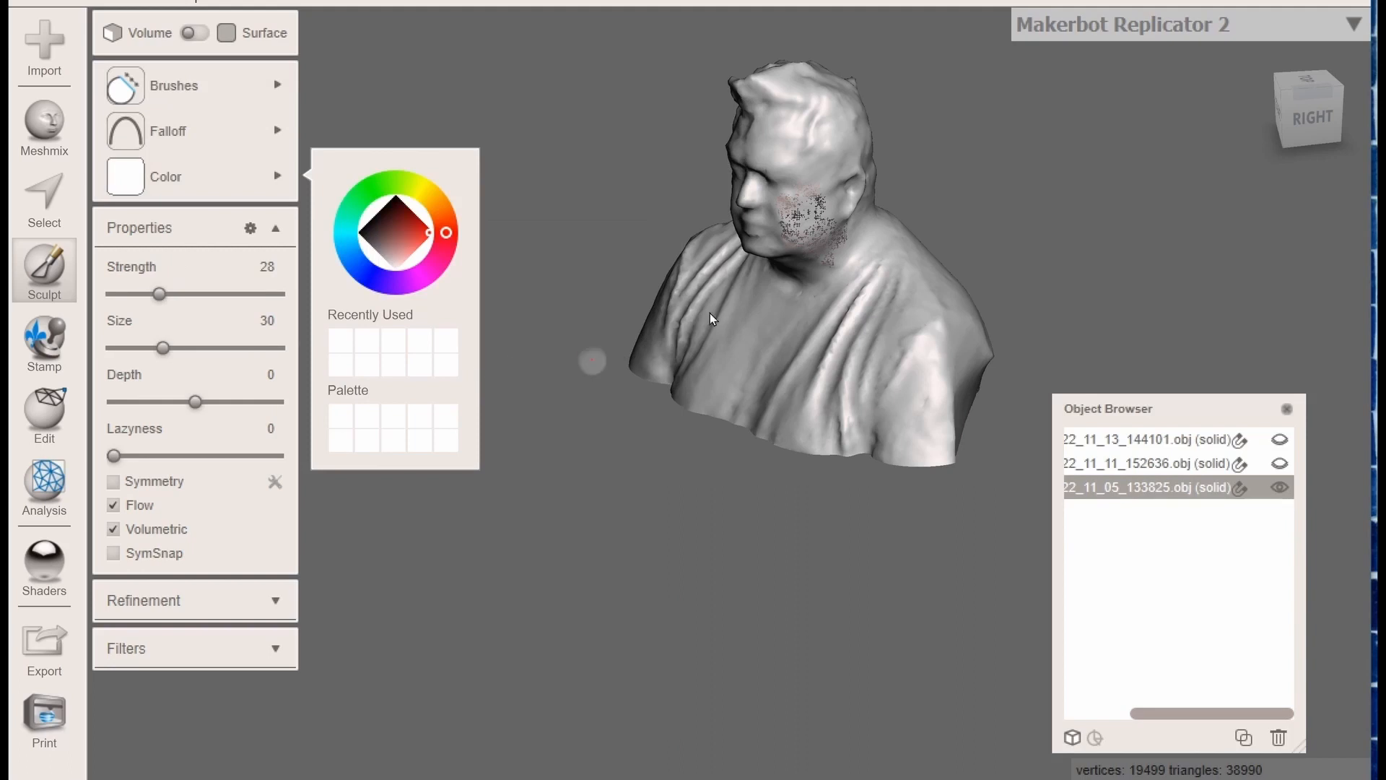
pyautogui.moveTo(808, 218)
pyautogui.mouseDown()
pyautogui.moveTo(812, 171)
pyautogui.moveTo(763, 154)
pyautogui.moveTo(792, 135)
pyautogui.moveTo(790, 234)
pyautogui.mouseUp()
pyautogui.moveTo(787, 303)
pyautogui.mouseDown()
pyautogui.moveTo(738, 394)
pyautogui.moveTo(713, 389)
pyautogui.moveTo(755, 290)
pyautogui.moveTo(787, 305)
pyautogui.mouseUp()
pyautogui.moveTo(755, 403)
pyautogui.mouseDown()
pyautogui.moveTo(803, 431)
pyautogui.moveTo(886, 266)
pyautogui.moveTo(924, 285)
pyautogui.moveTo(889, 335)
pyautogui.mouseUp()
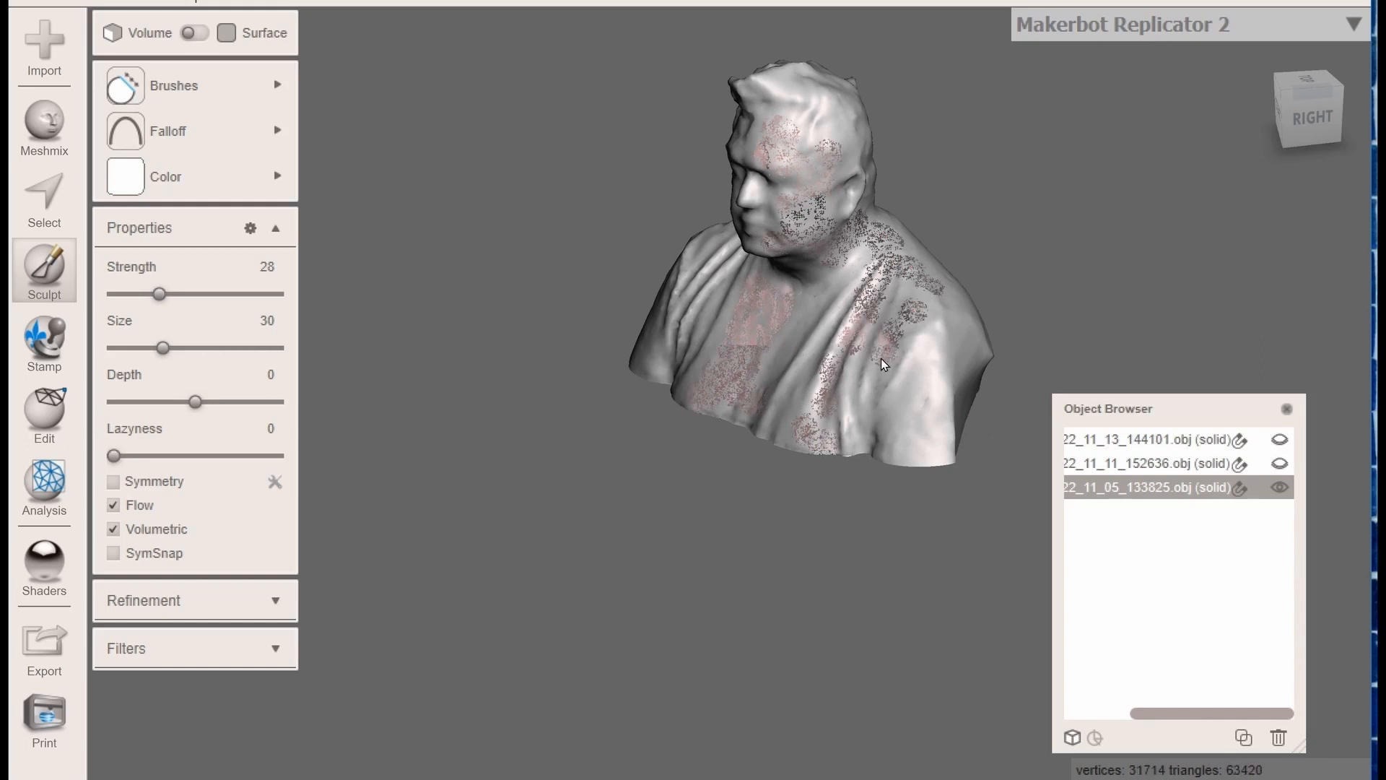
pyautogui.moveTo(925, 407)
pyautogui.mouseDown()
pyautogui.moveTo(909, 396)
pyautogui.moveTo(927, 325)
pyautogui.mouseUp()
# Continue flattening rough areas around the bust's face and neck, working from both sides of the head
pyautogui.moveTo(1293, 120)
pyautogui.mouseDown()
pyautogui.moveTo(1341, 117)
pyautogui.moveTo(1104, 133)
pyautogui.moveTo(1098, 162)
pyautogui.moveTo(1049, 210)
pyautogui.moveTo(901, 118)
pyautogui.moveTo(903, 88)
pyautogui.mouseUp()
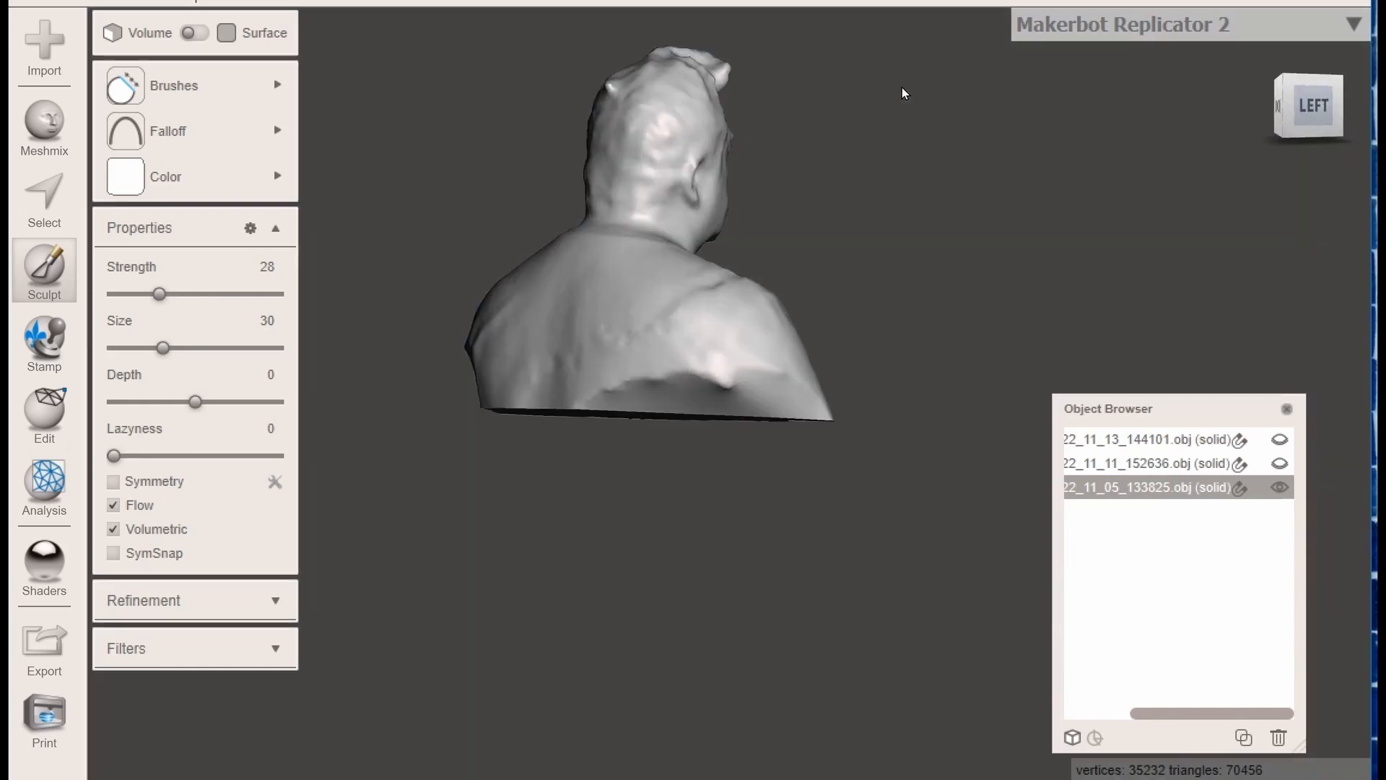
pyautogui.moveTo(1303, 118); pyautogui.dragTo(1105, 115)
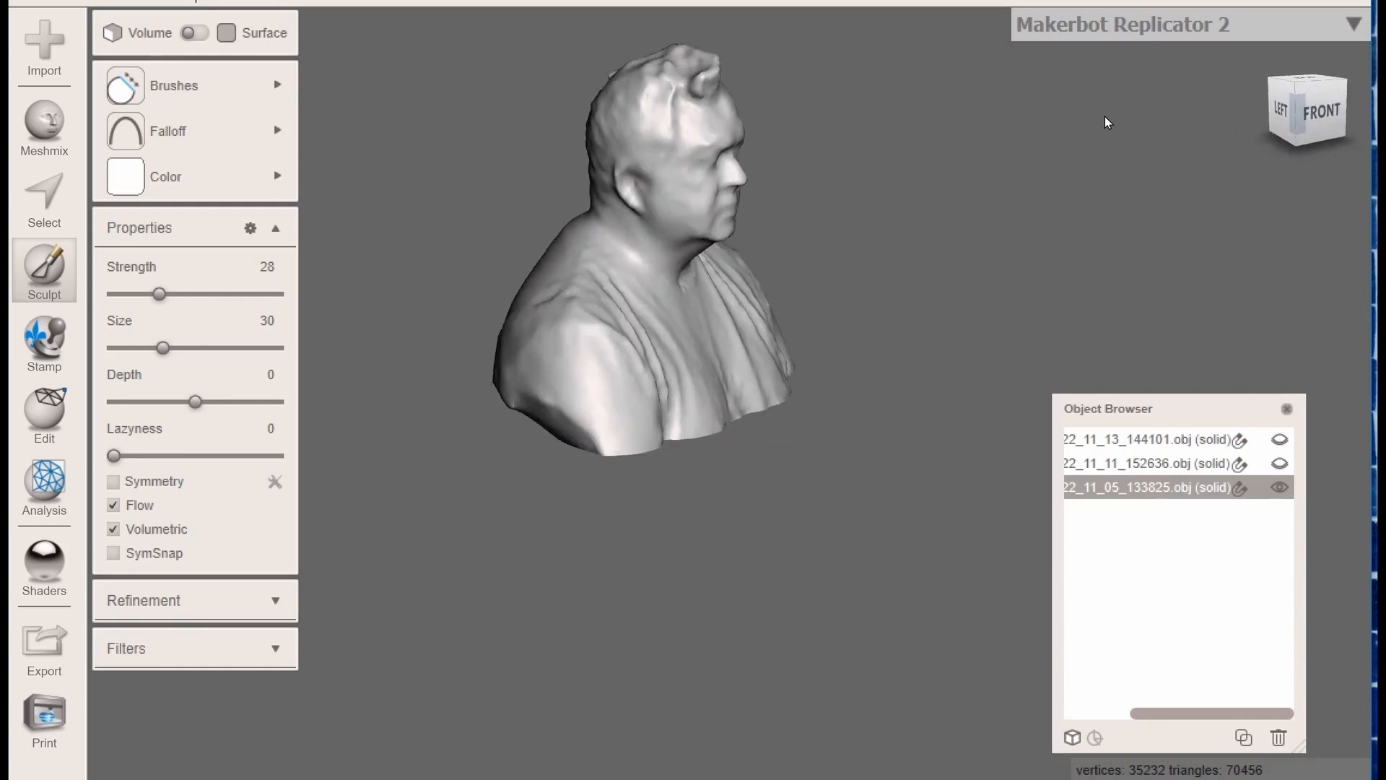
pyautogui.moveTo(751, 201)
pyautogui.mouseDown()
pyautogui.moveTo(682, 179)
pyautogui.moveTo(697, 198)
pyautogui.moveTo(709, 124)
pyautogui.moveTo(724, 116)
pyautogui.moveTo(701, 116)
pyautogui.moveTo(745, 122)
pyautogui.moveTo(740, 101)
pyautogui.moveTo(686, 244)
pyautogui.moveTo(709, 249)
pyautogui.moveTo(659, 232)
pyautogui.moveTo(735, 253)
pyautogui.mouseUp()
pyautogui.moveTo(1104, 150)
pyautogui.mouseDown(button='right')
pyautogui.moveTo(1084, 106)
pyautogui.moveTo(996, 90)
pyautogui.mouseUp(button='right')
pyautogui.moveTo(772, 213); pyautogui.dragTo(803, 270)
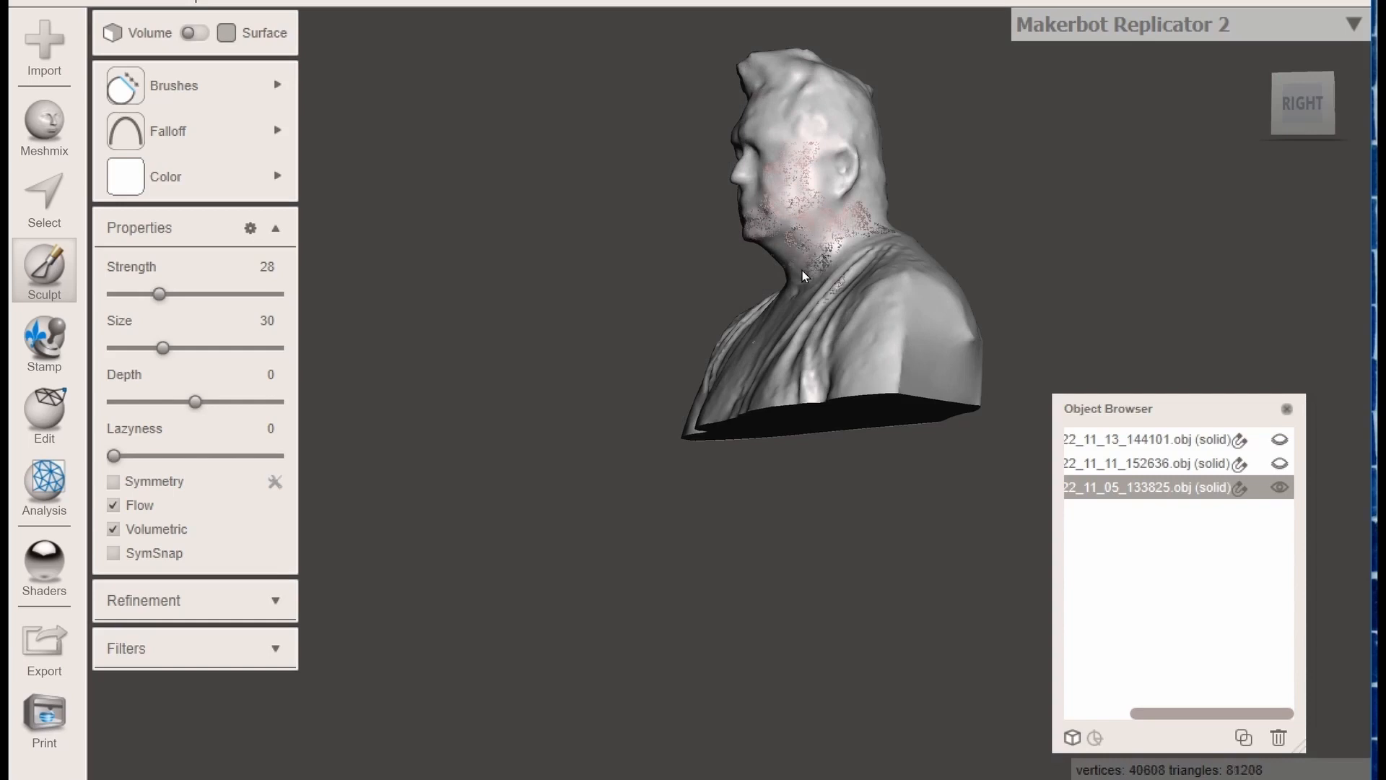
pyautogui.moveTo(1306, 124); pyautogui.dragTo(1340, 150)
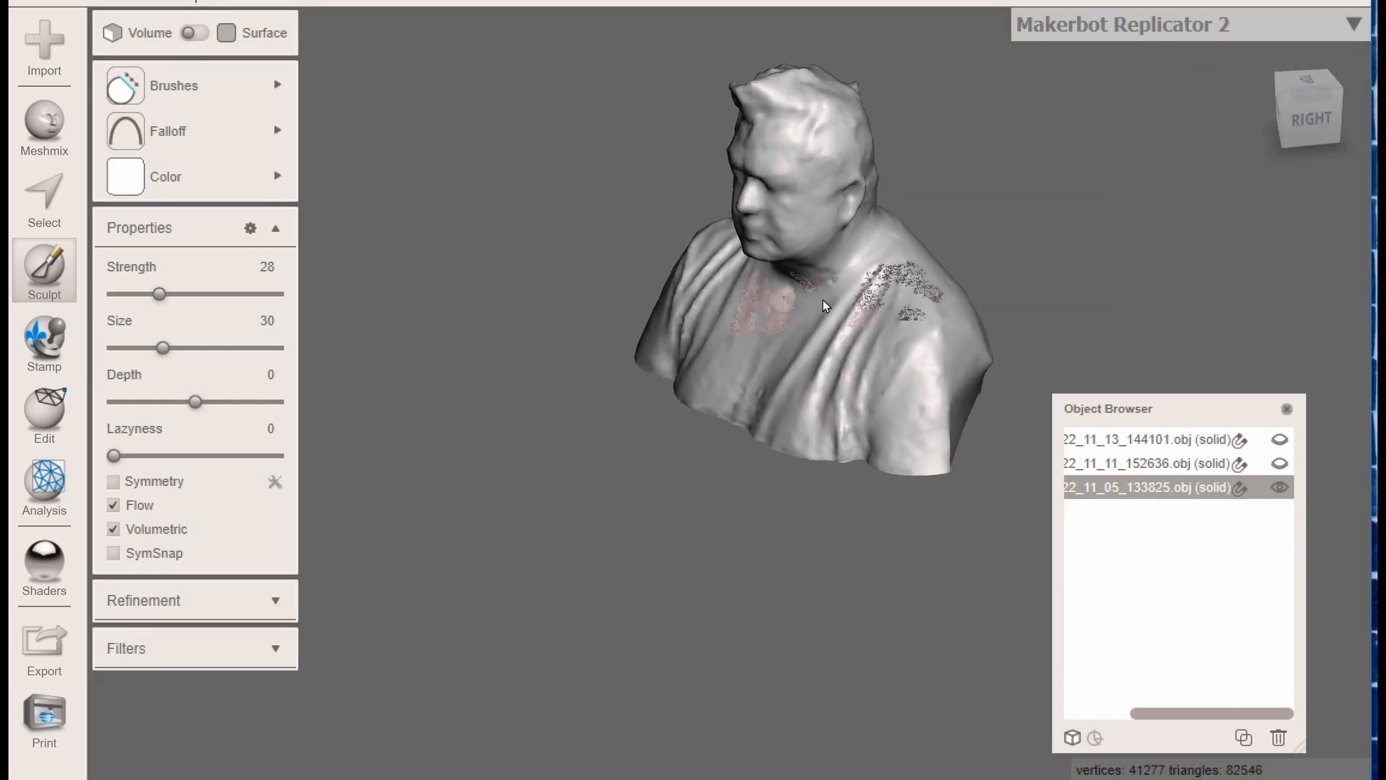
# Show the shell and plush toy solids again beside the bust
pyautogui.scroll(-1, 839, 293)
pyautogui.click(1280, 463)
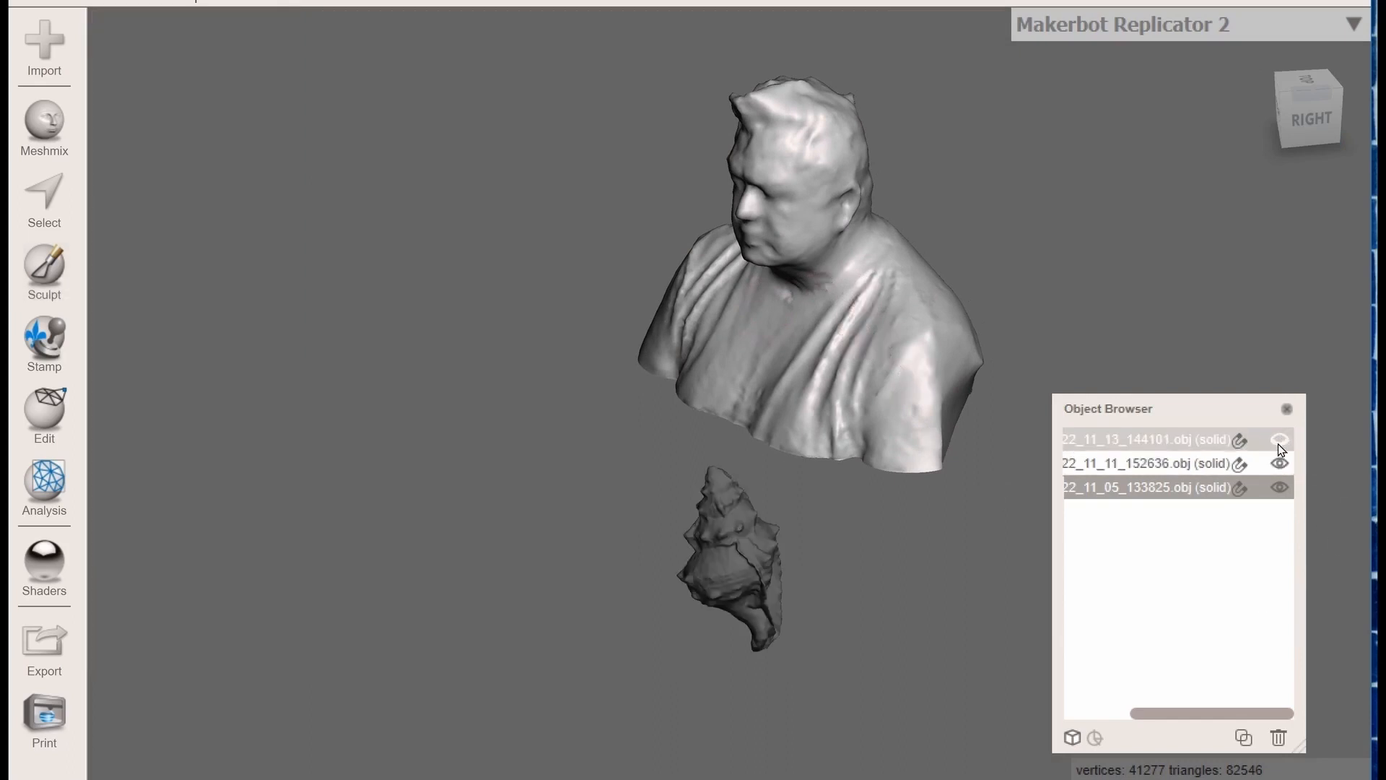
pyautogui.click(1280, 438)
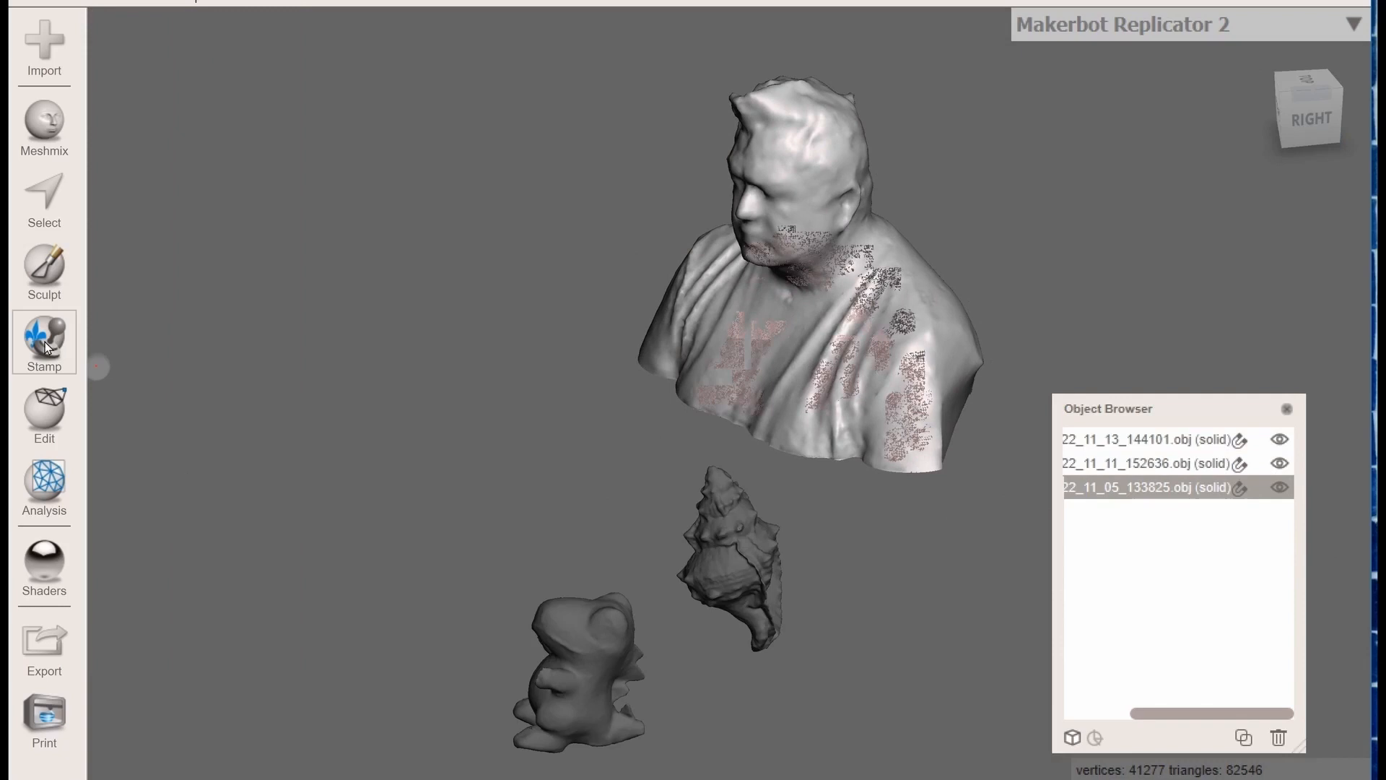
# Move the solid shell up in front of the bust's chest with Transform
pyautogui.click(44, 410)
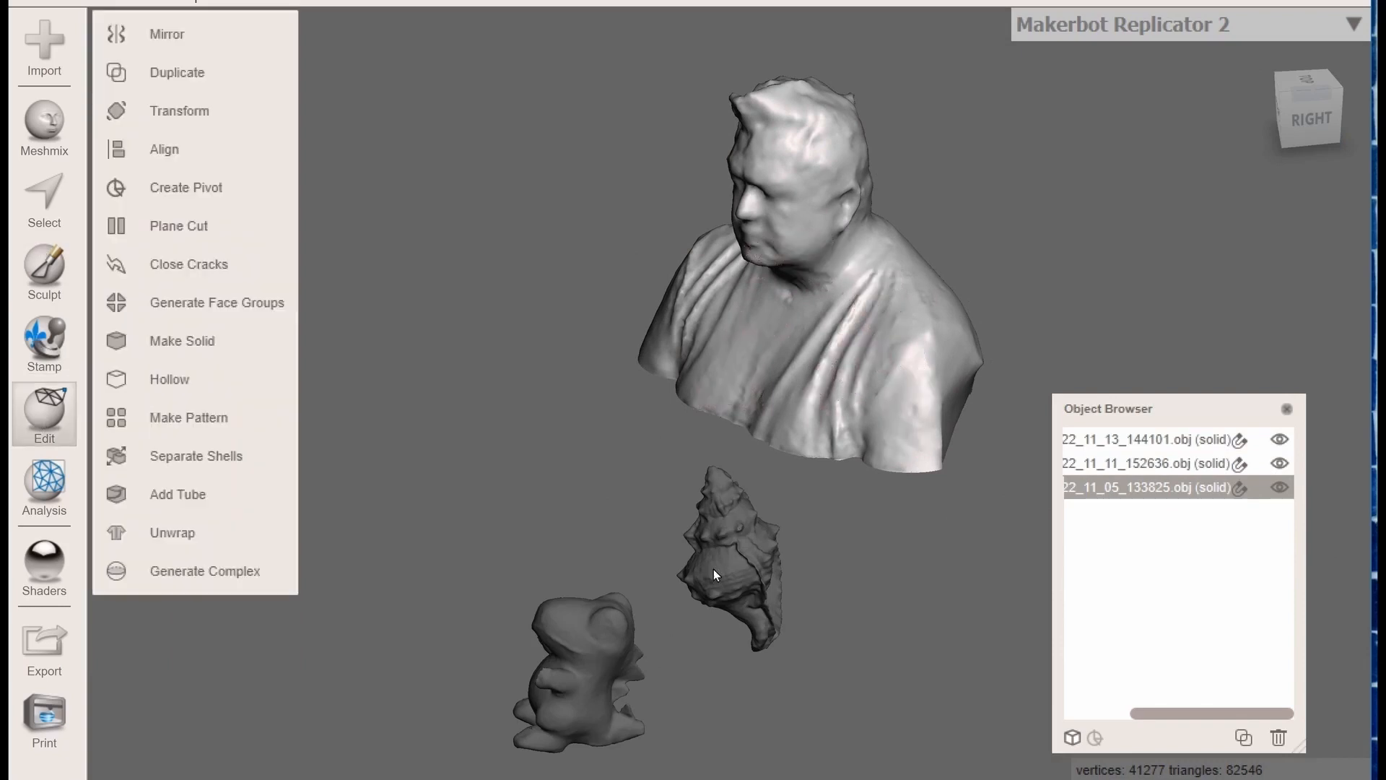
pyautogui.click(1117, 461)
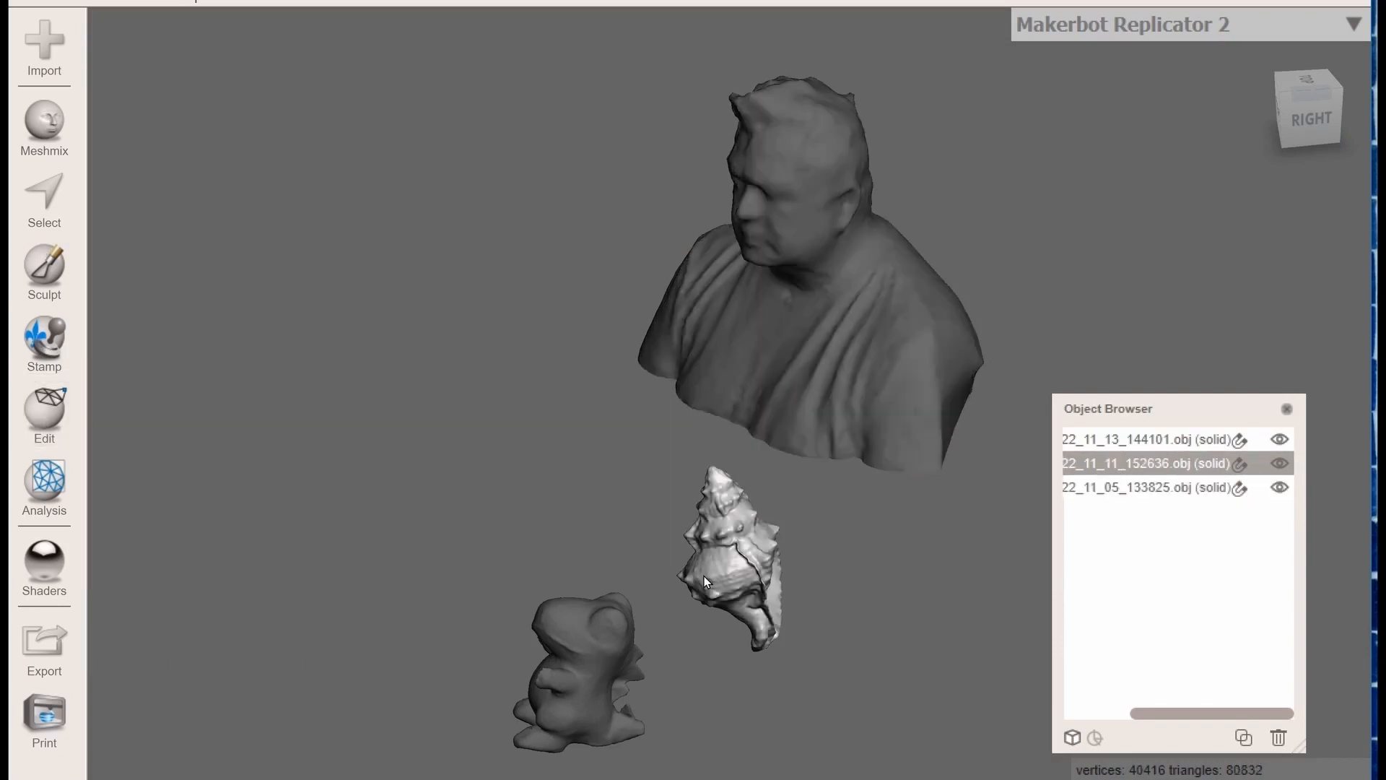
pyautogui.click(42, 410)
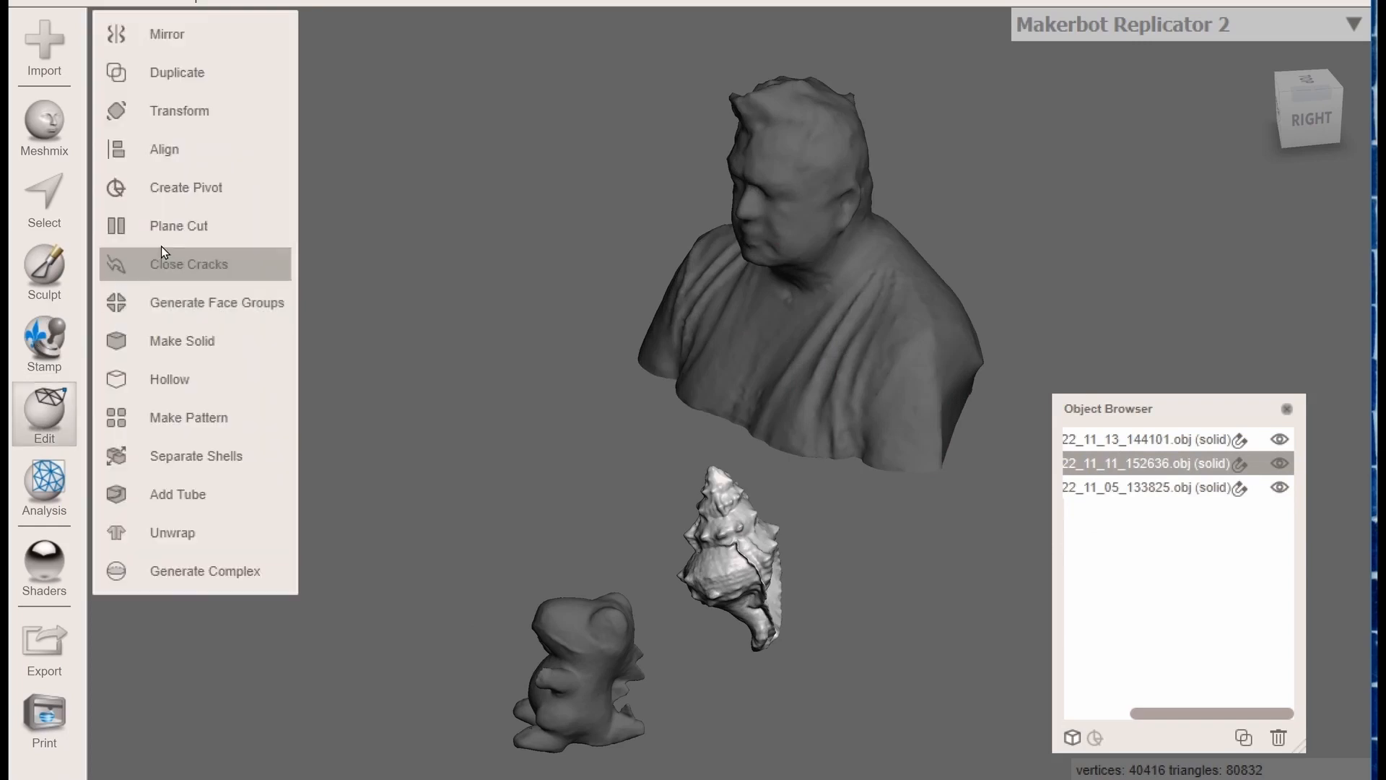
pyautogui.click(179, 110)
pyautogui.moveTo(736, 521); pyautogui.dragTo(737, 306)
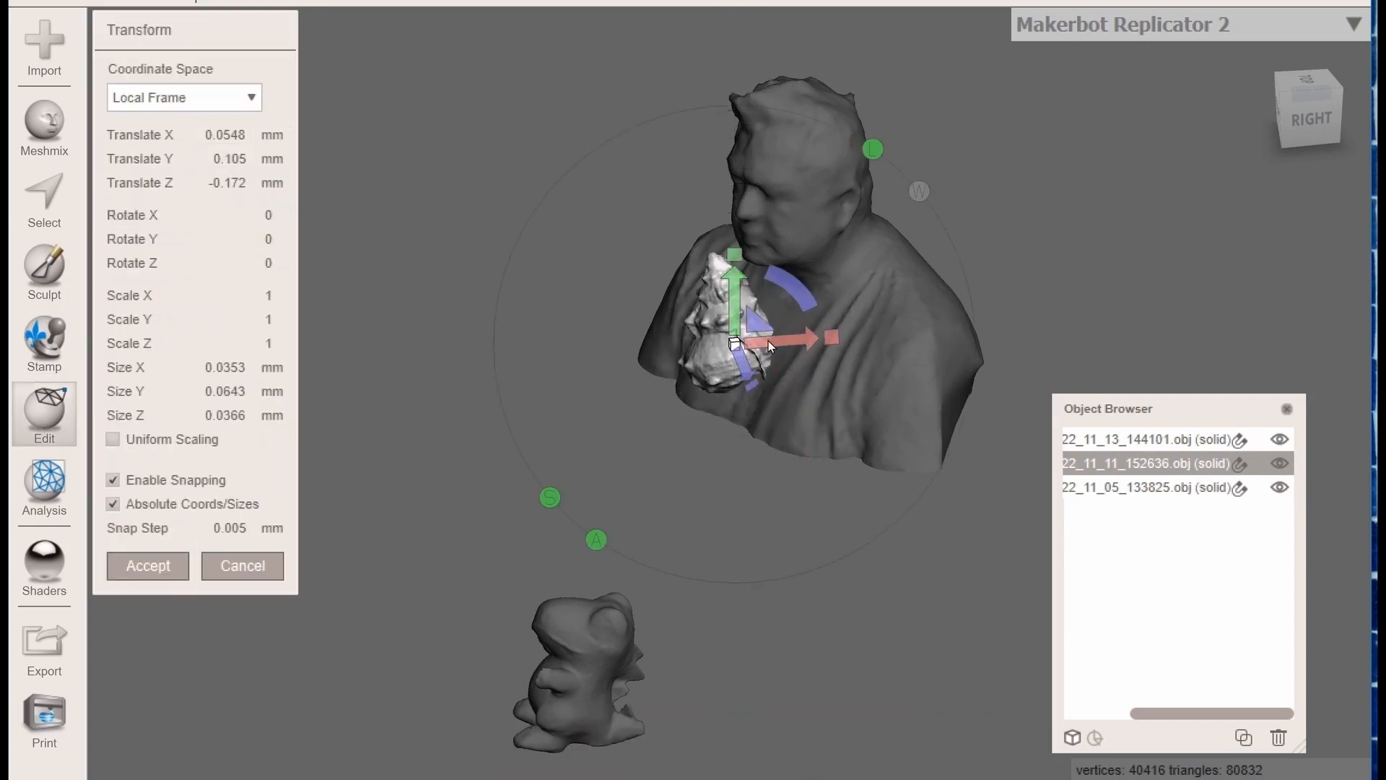
pyautogui.moveTo(750, 365); pyautogui.dragTo(740, 349)
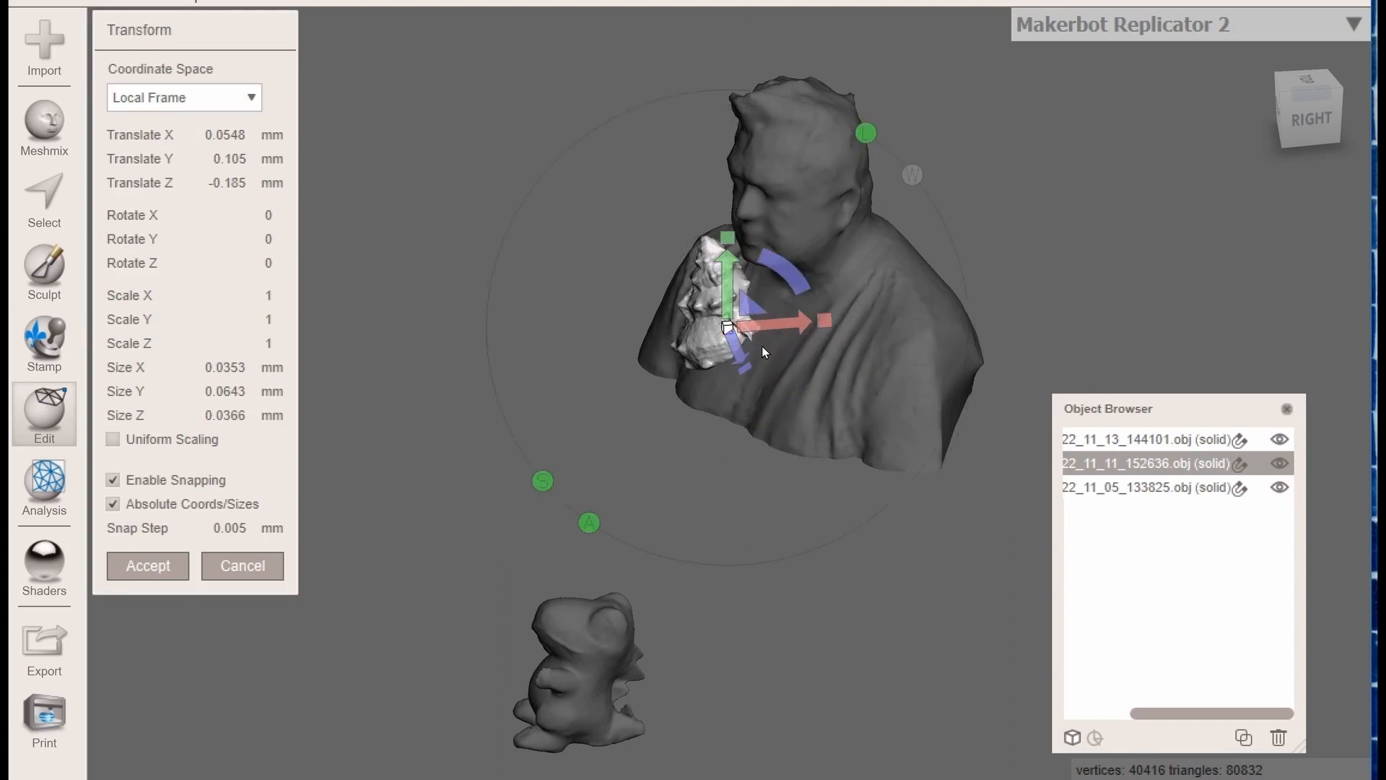
# Rotate the shell about -28 degrees around Z, shift it outward from the chest, and turn its opening to face forward
pyautogui.moveTo(783, 269); pyautogui.dragTo(825, 283)
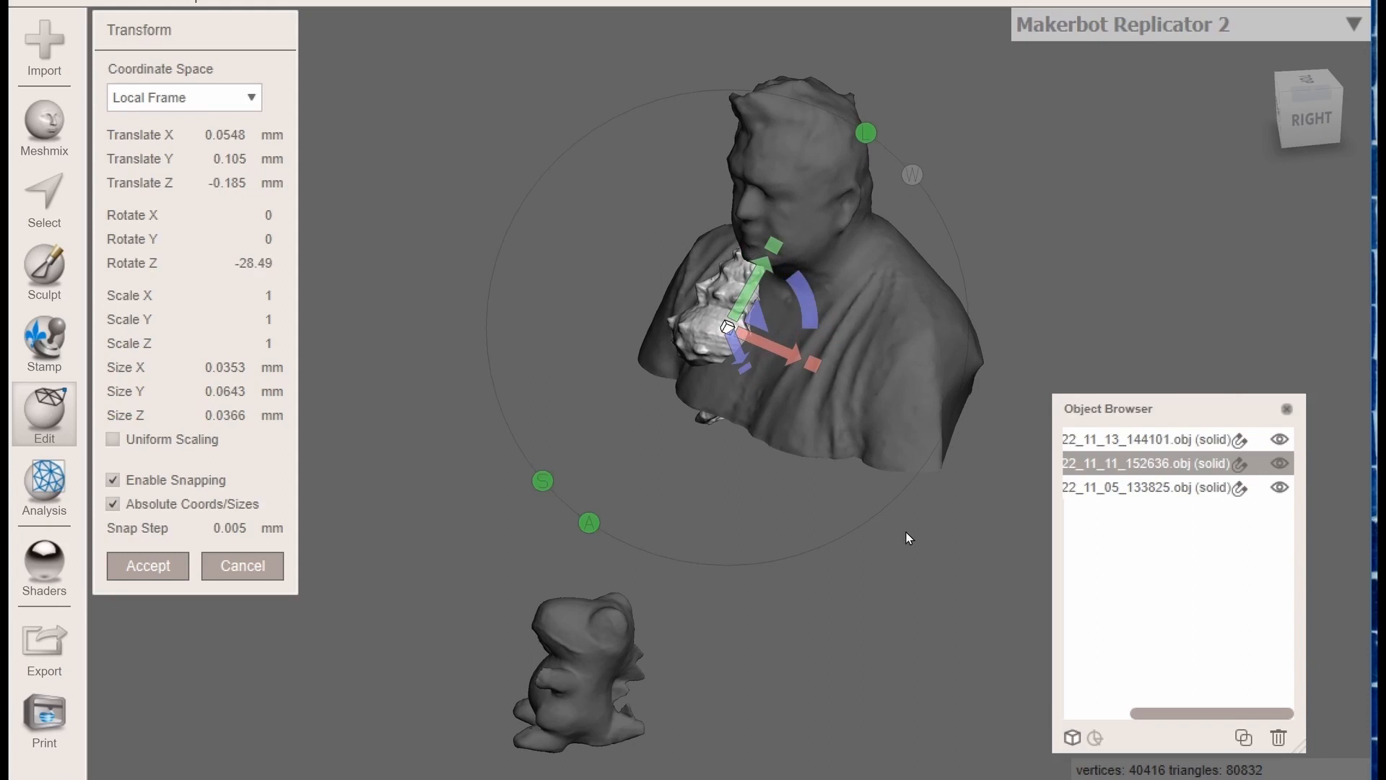
pyautogui.moveTo(748, 328); pyautogui.dragTo(708, 330)
pyautogui.moveTo(1304, 119); pyautogui.dragTo(801, 231)
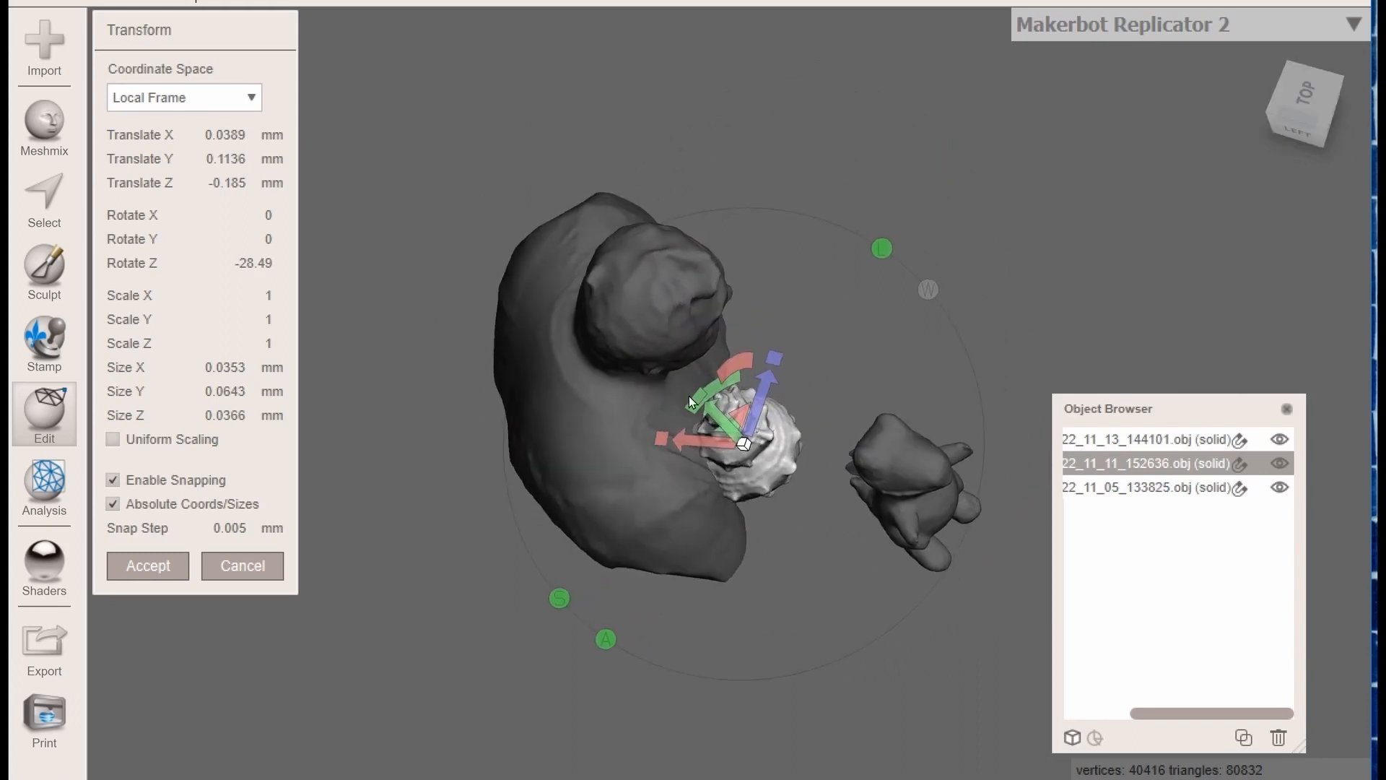
pyautogui.moveTo(712, 393); pyautogui.dragTo(792, 482)
pyautogui.click(1296, 116)
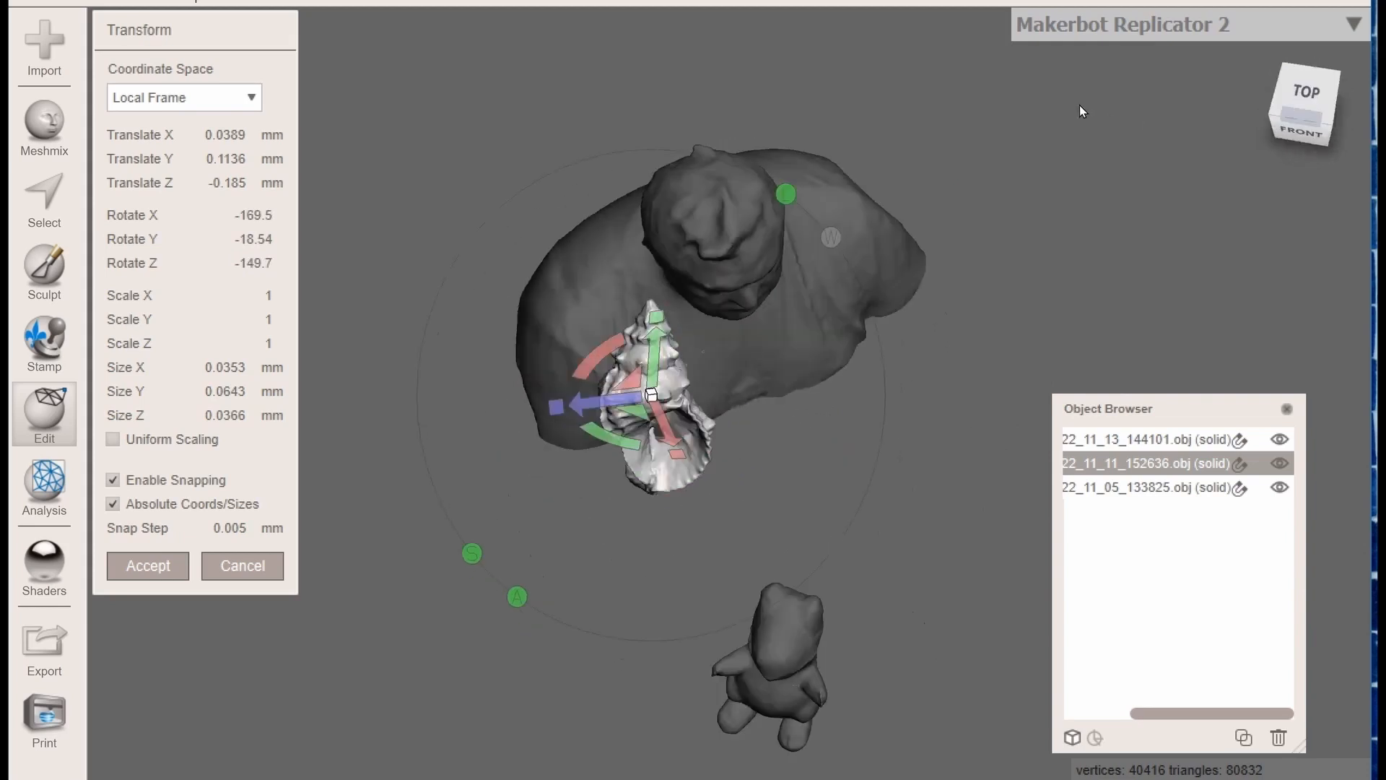
# Position the shell against the bust's right shoulder at about X 0.0523, Y 0.1195, Z -0.194 mm and accept the transform
pyautogui.click(577, 323)
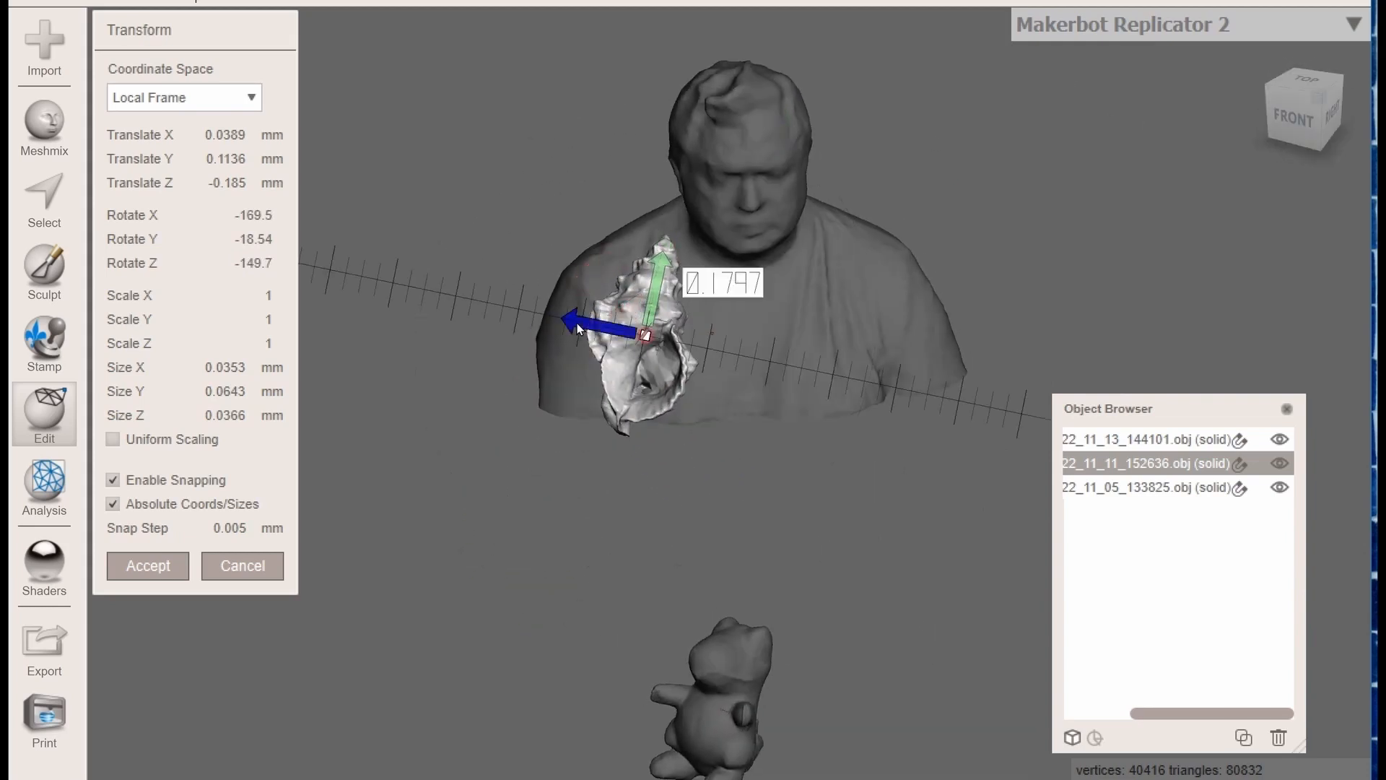
pyautogui.moveTo(657, 289); pyautogui.dragTo(700, 189)
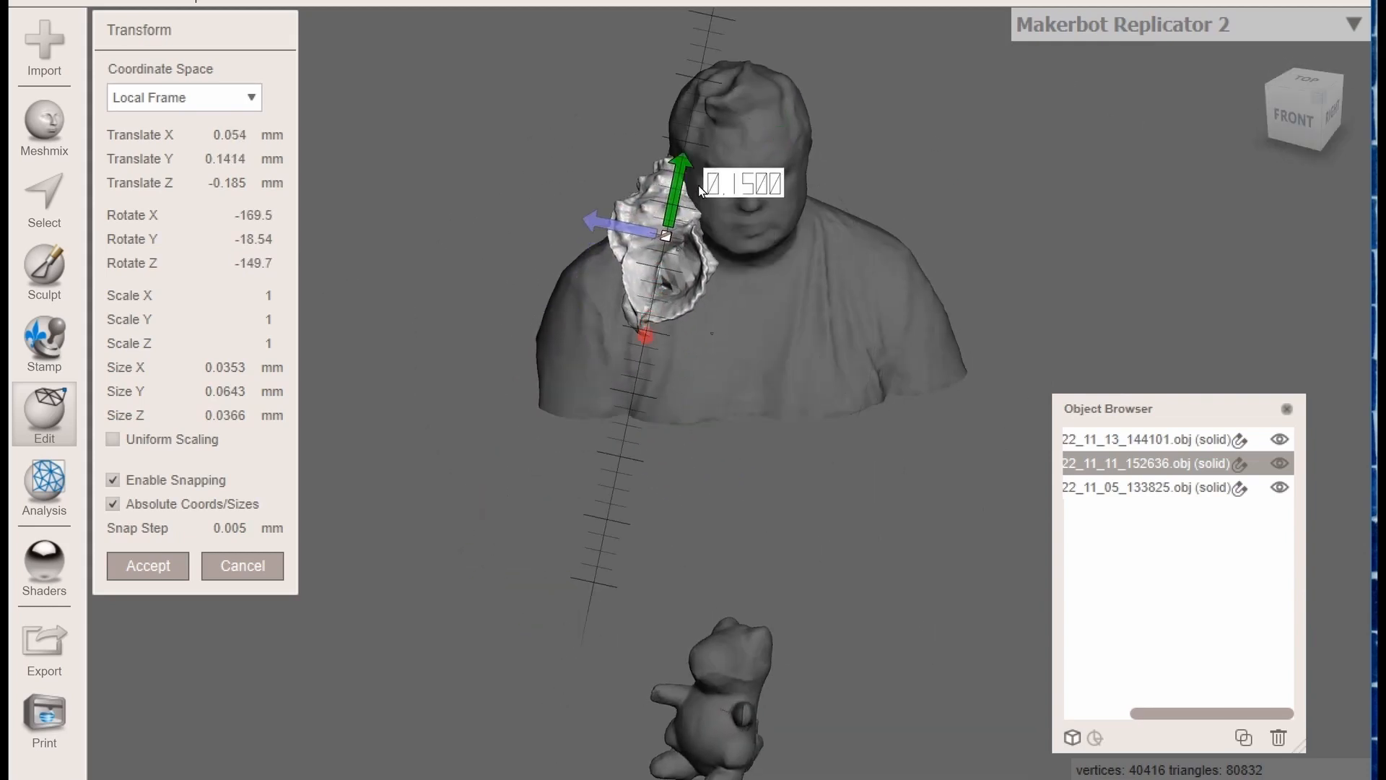
pyautogui.moveTo(1303, 108); pyautogui.dragTo(1132, 138)
pyautogui.moveTo(633, 220); pyautogui.dragTo(657, 231)
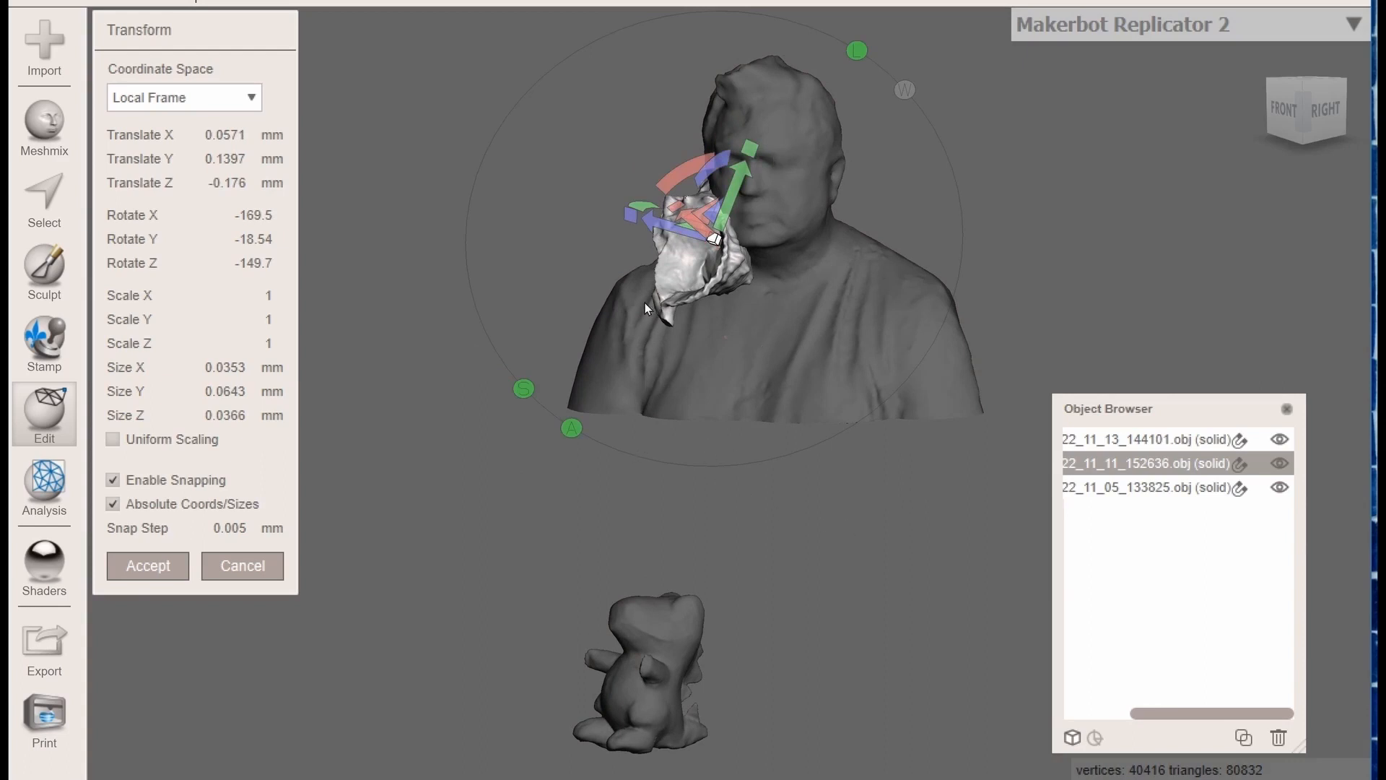
pyautogui.moveTo(734, 184); pyautogui.dragTo(711, 249)
pyautogui.moveTo(1307, 122); pyautogui.dragTo(1253, 170)
pyautogui.moveTo(622, 273)
pyautogui.mouseDown()
pyautogui.moveTo(586, 259)
pyautogui.moveTo(638, 283)
pyautogui.mouseUp()
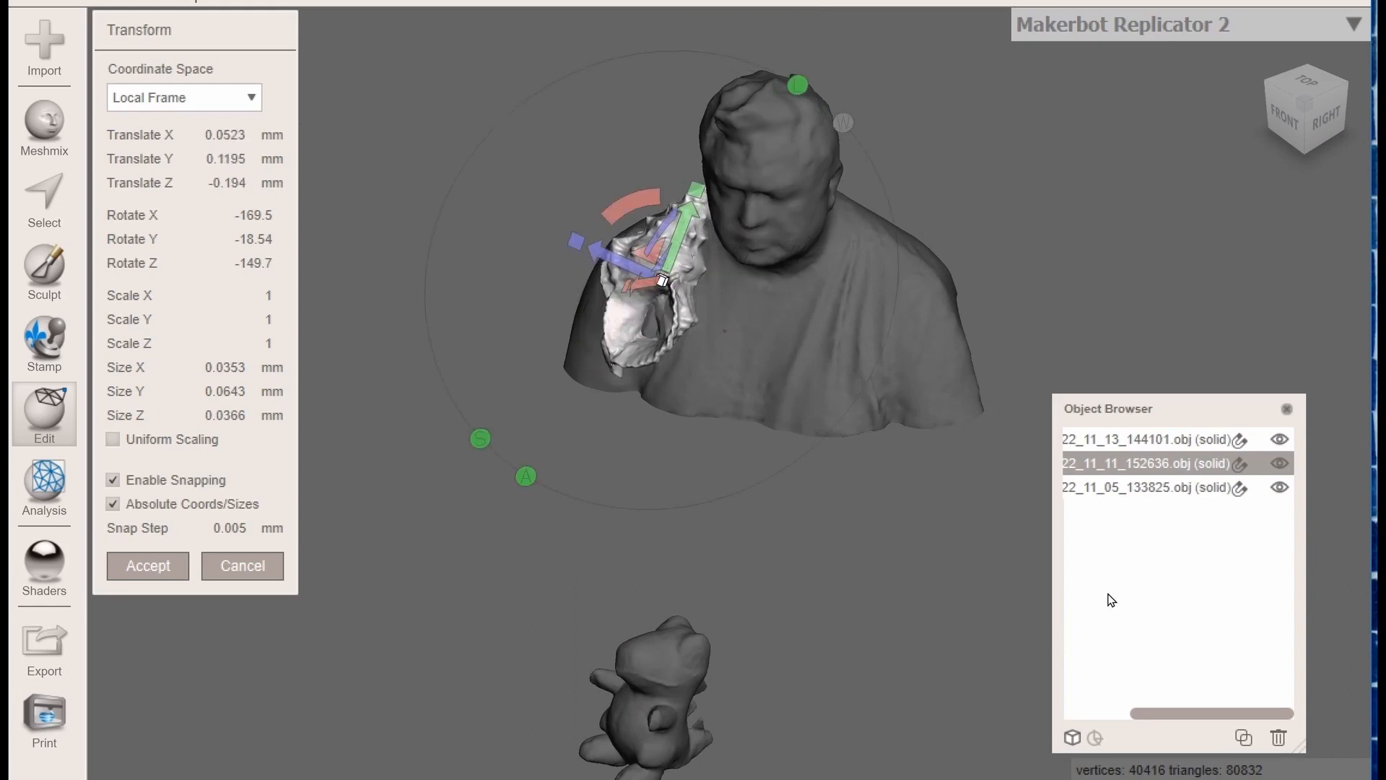
pyautogui.click(148, 565)
# Move the plush toy solid up in front of the bust to about X 0.065, Y 0.145, Z -0.13 mm
pyautogui.click(678, 682)
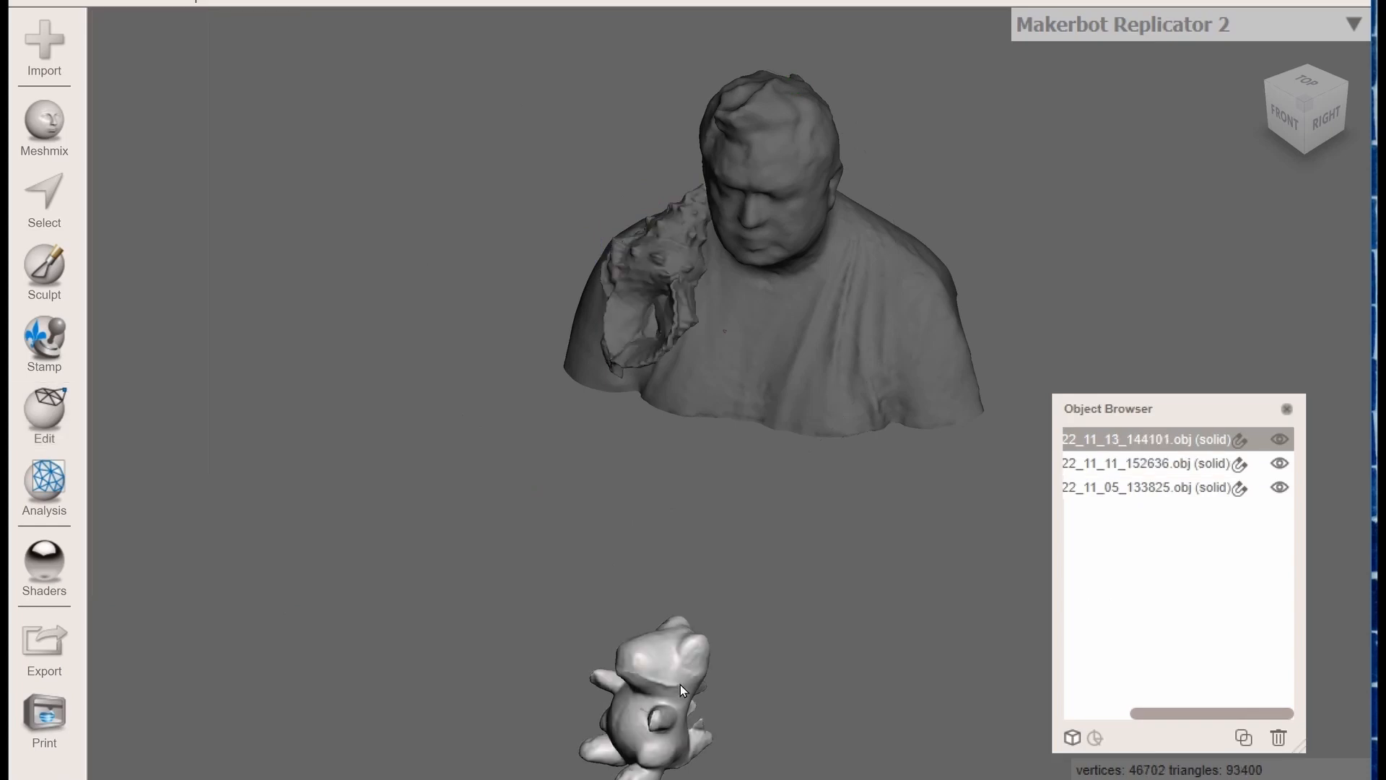
pyautogui.click(45, 427)
pyautogui.click(178, 111)
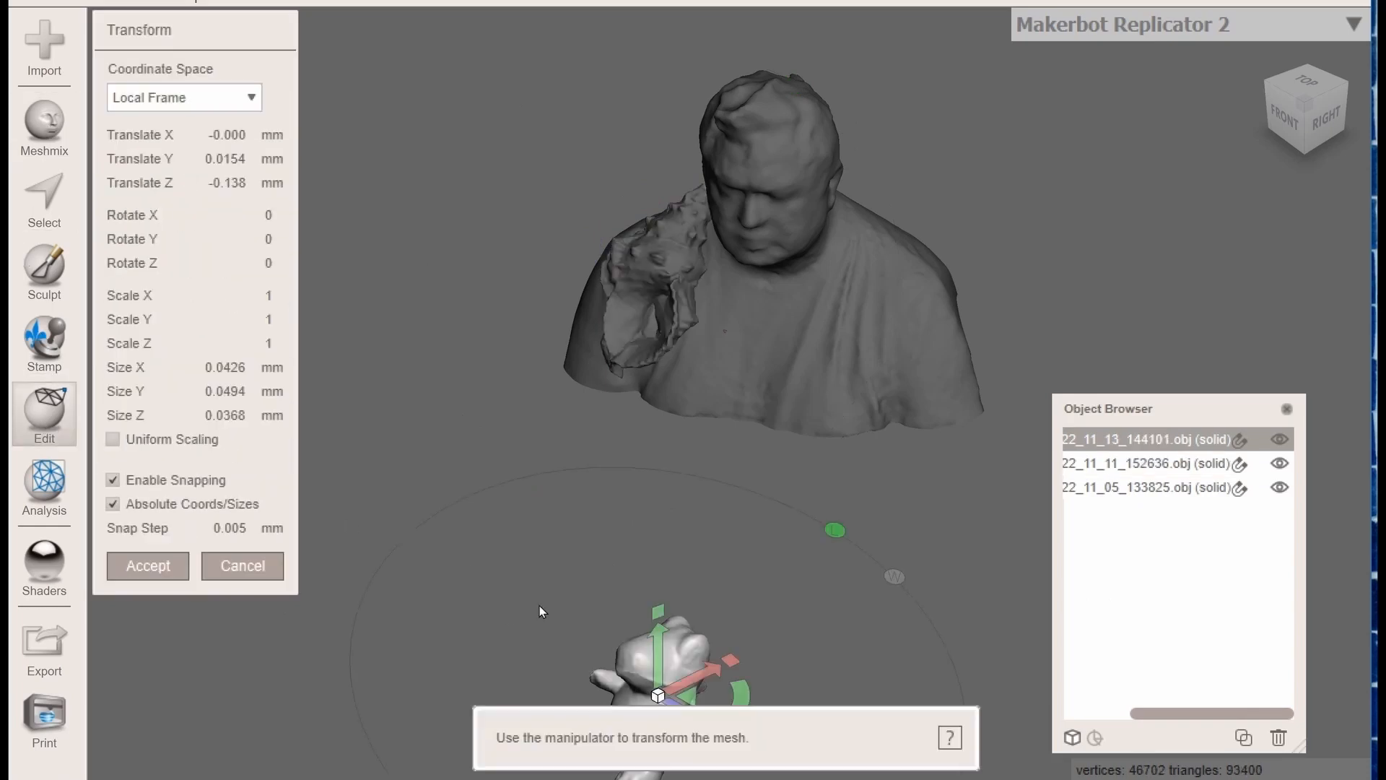
pyautogui.moveTo(658, 650); pyautogui.dragTo(855, 288)
pyautogui.scroll(-1, 1107, 249)
pyautogui.click(1312, 92)
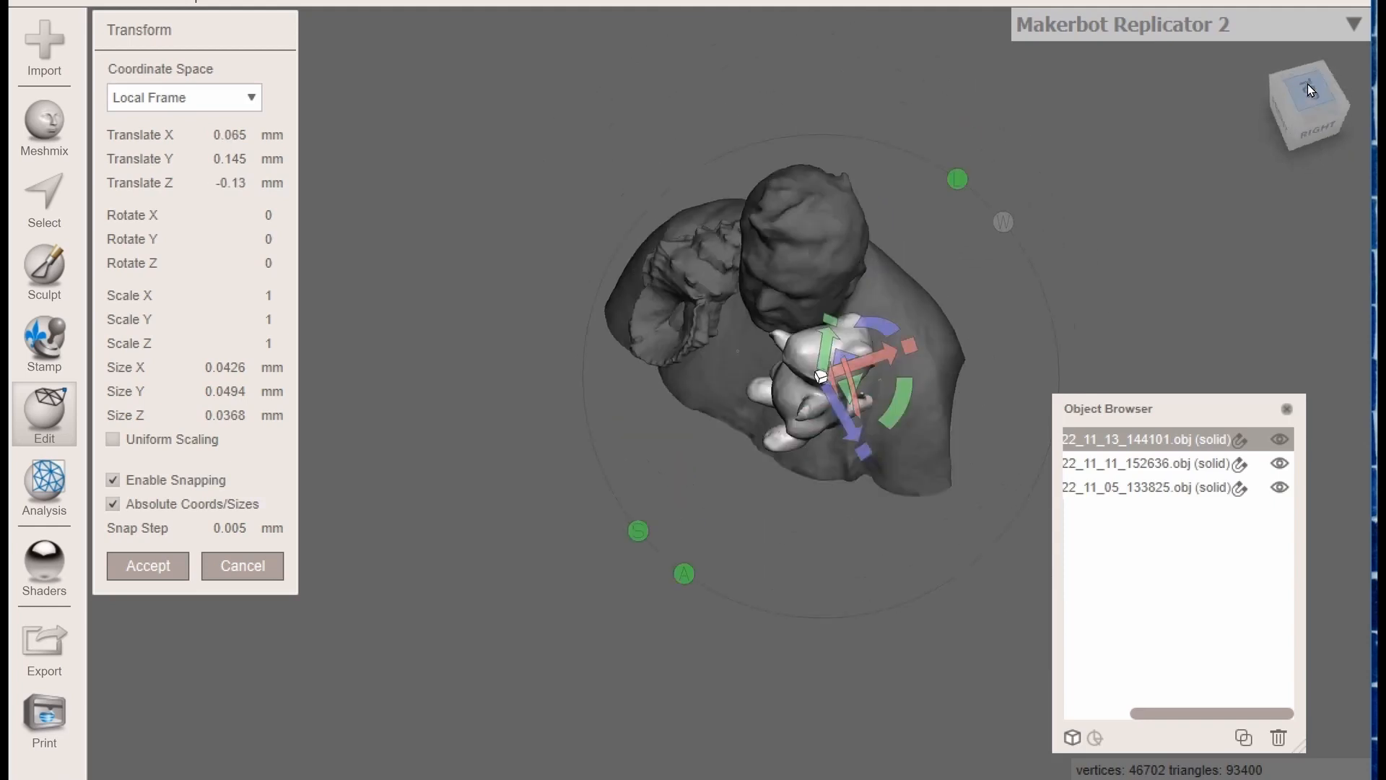
# Settle the plush toy into the bust's left shoulder at X 0.08, Y 0.125, Z -0.135 mm and accept the transform
pyautogui.moveTo(837, 509); pyautogui.dragTo(870, 512)
pyautogui.click(1310, 156)
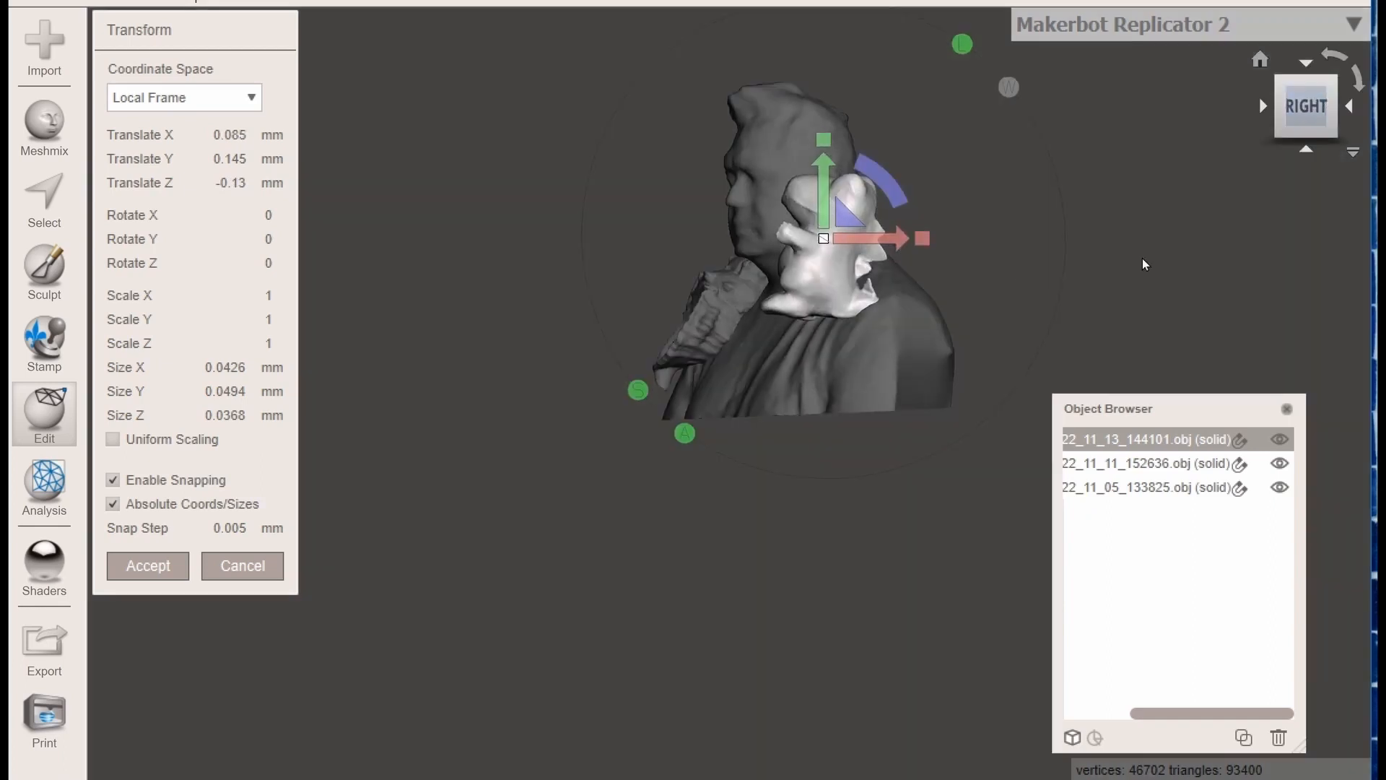
pyautogui.moveTo(824, 183); pyautogui.dragTo(823, 244)
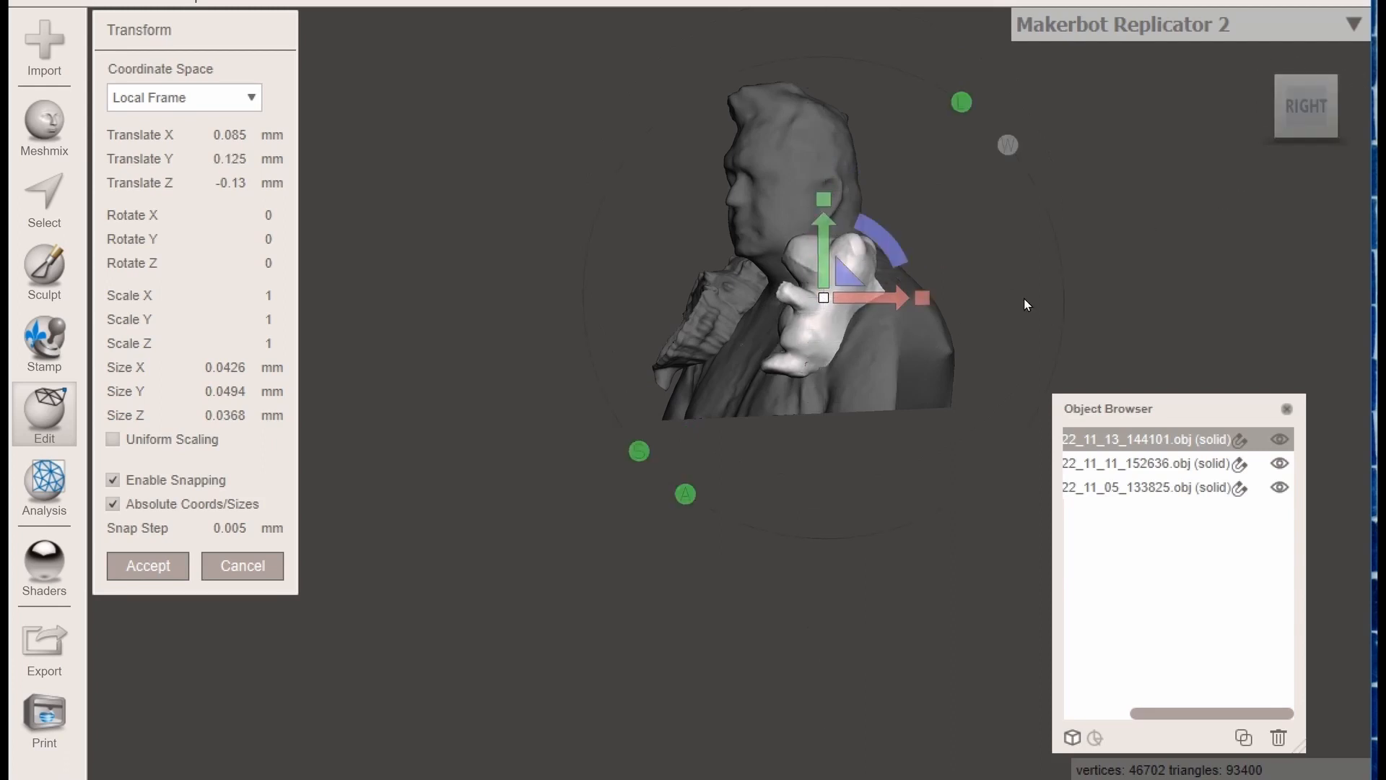
pyautogui.moveTo(1303, 112)
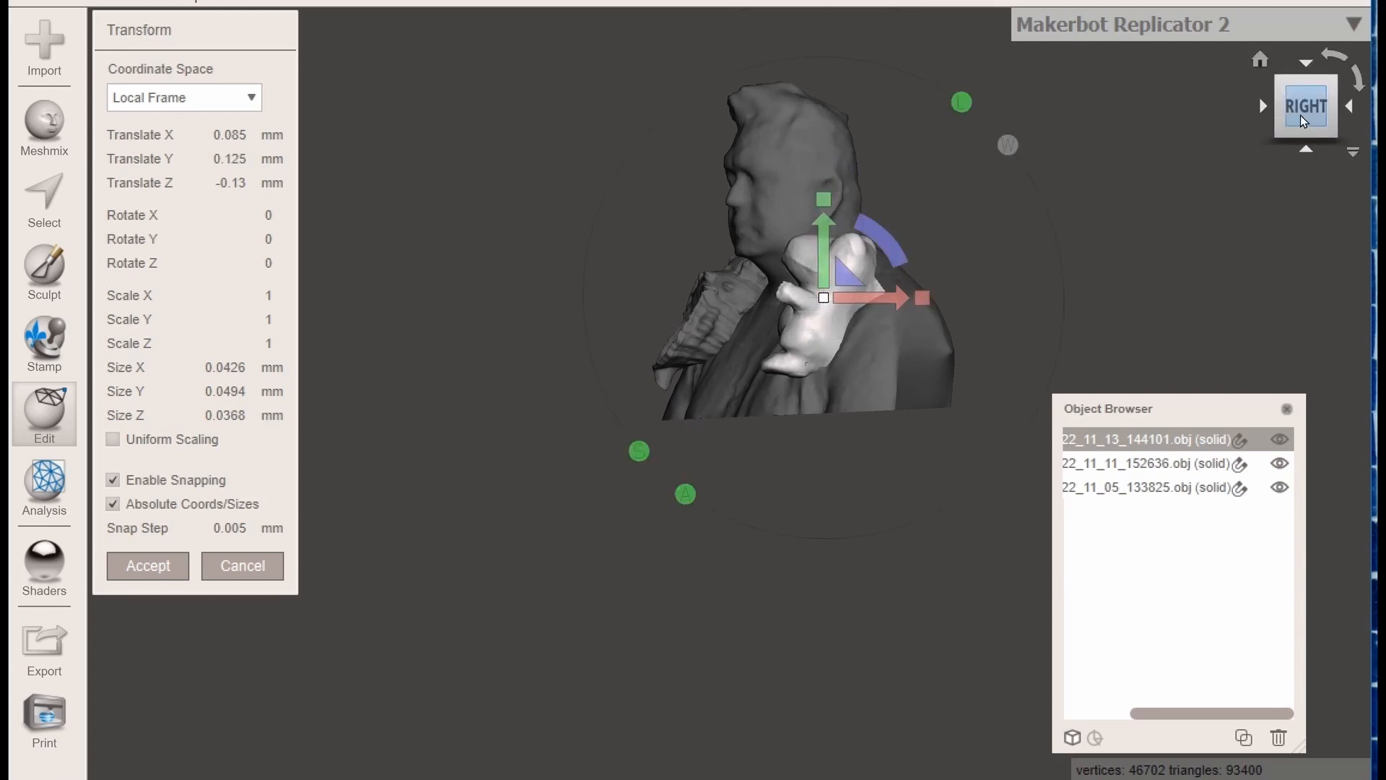
pyautogui.moveTo(1302, 111); pyautogui.dragTo(1341, 135)
pyautogui.moveTo(877, 325)
pyautogui.mouseDown()
pyautogui.moveTo(891, 324)
pyautogui.moveTo(853, 347)
pyautogui.moveTo(855, 331)
pyautogui.mouseUp()
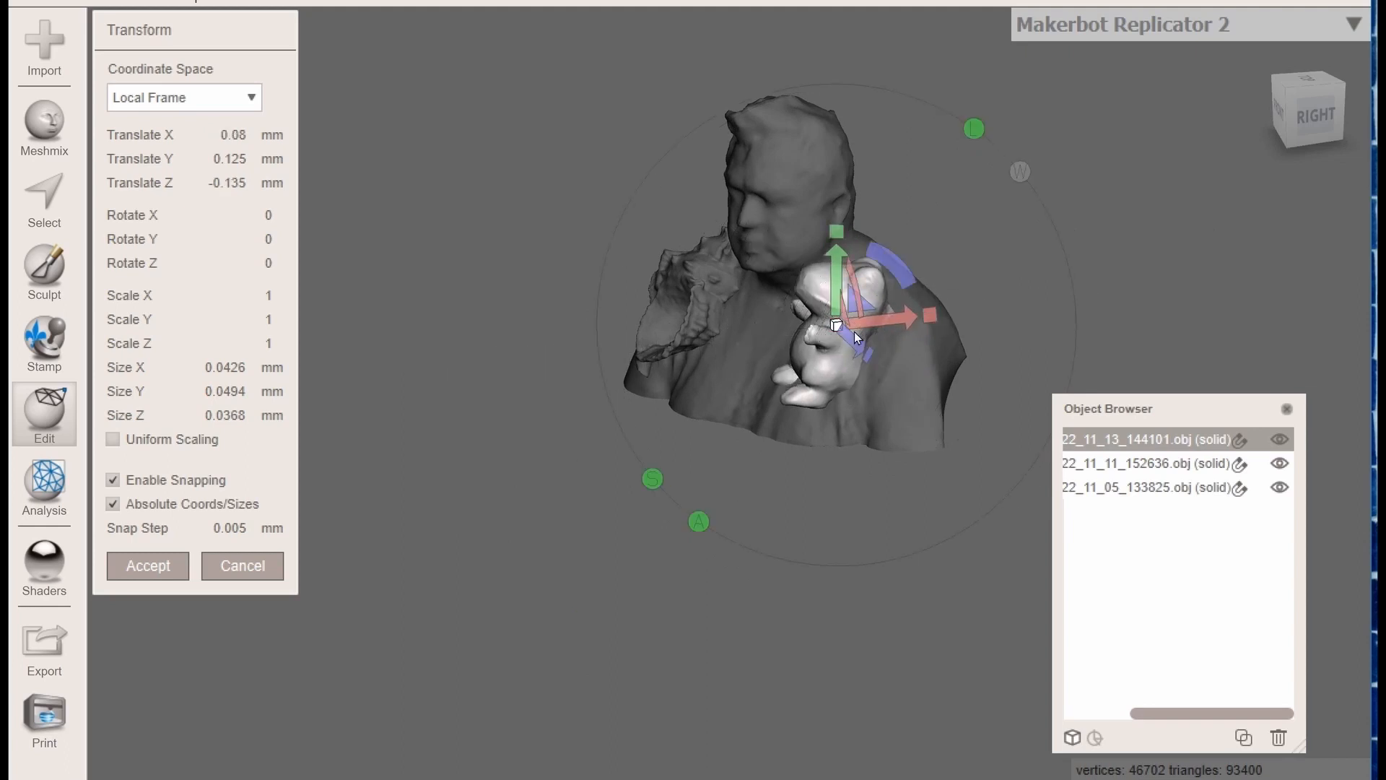
pyautogui.click(1275, 127)
pyautogui.moveTo(1275, 127); pyautogui.dragTo(1263, 136)
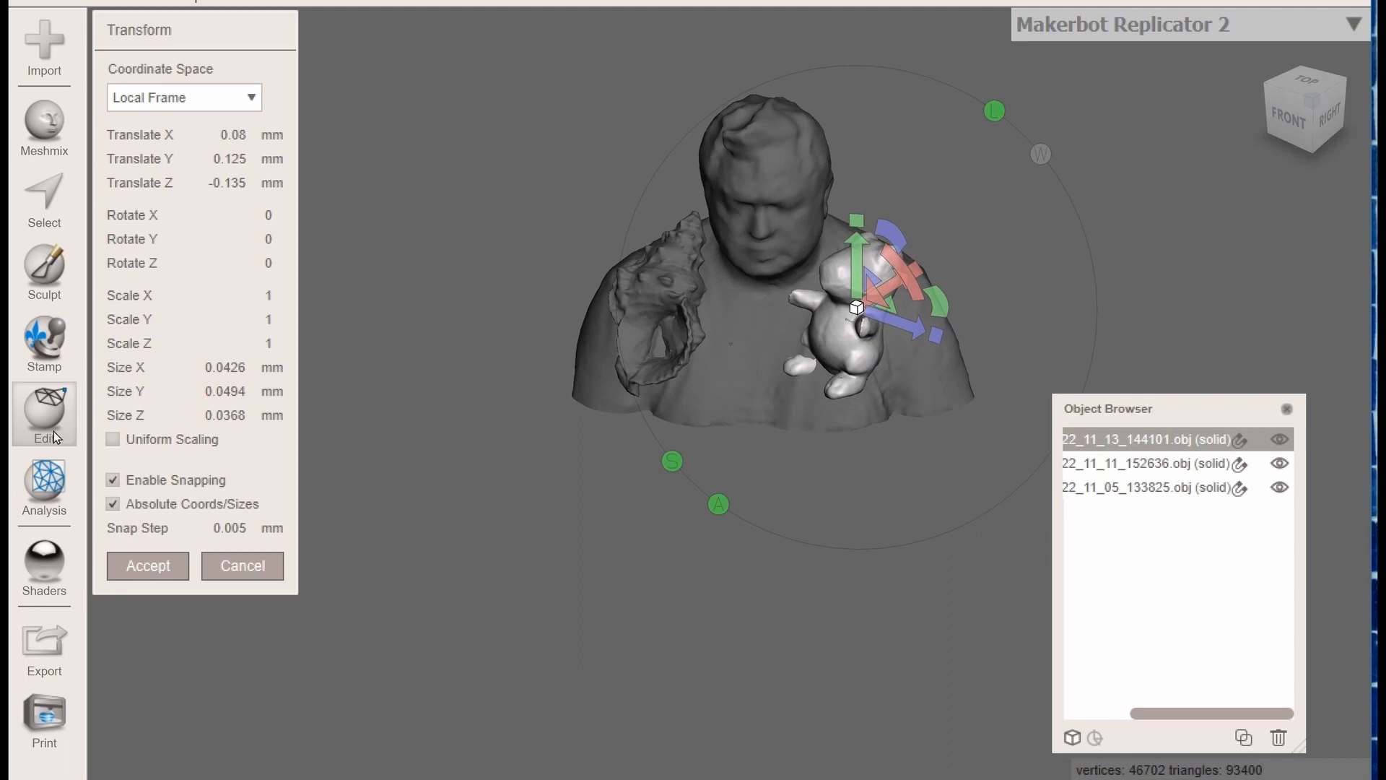
pyautogui.click(162, 566)
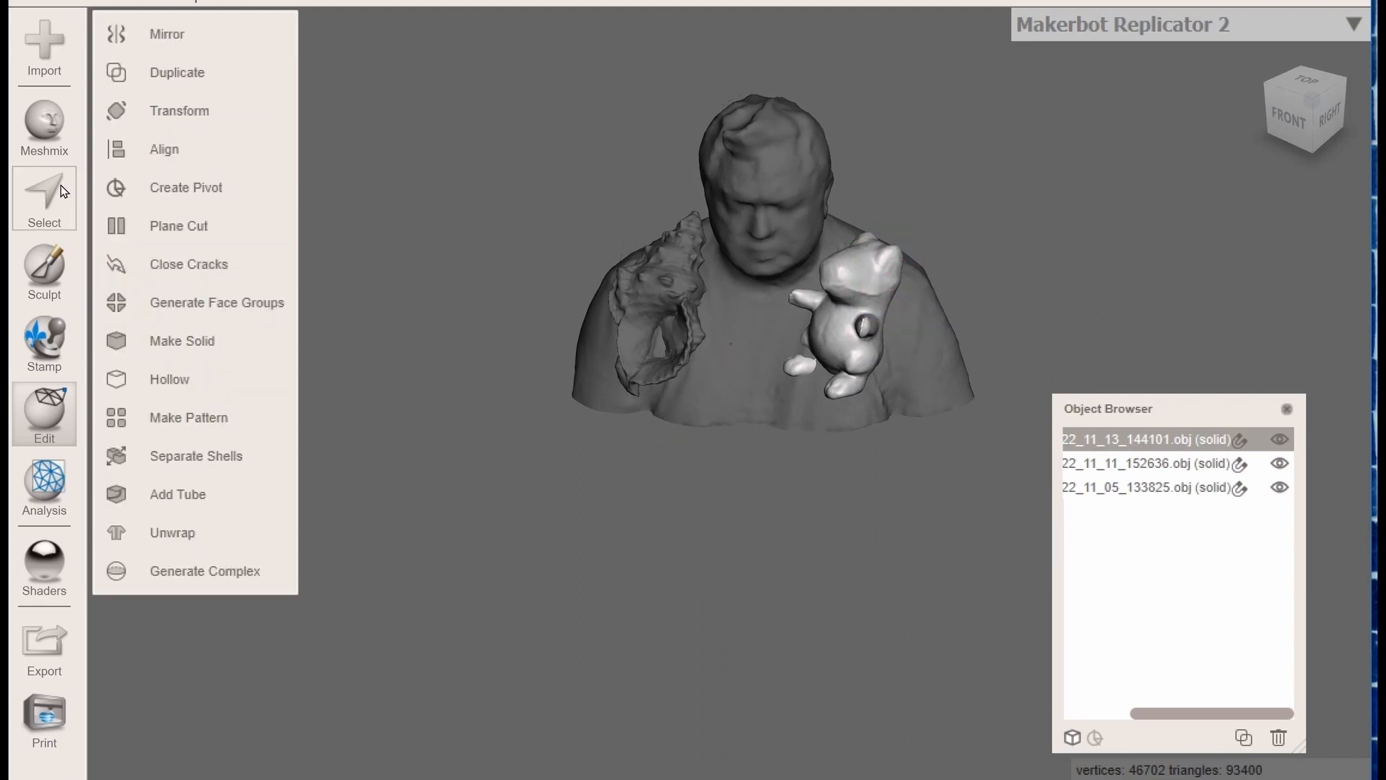
# Add a cylinder primitive to the scene near the bust
pyautogui.click(46, 122)
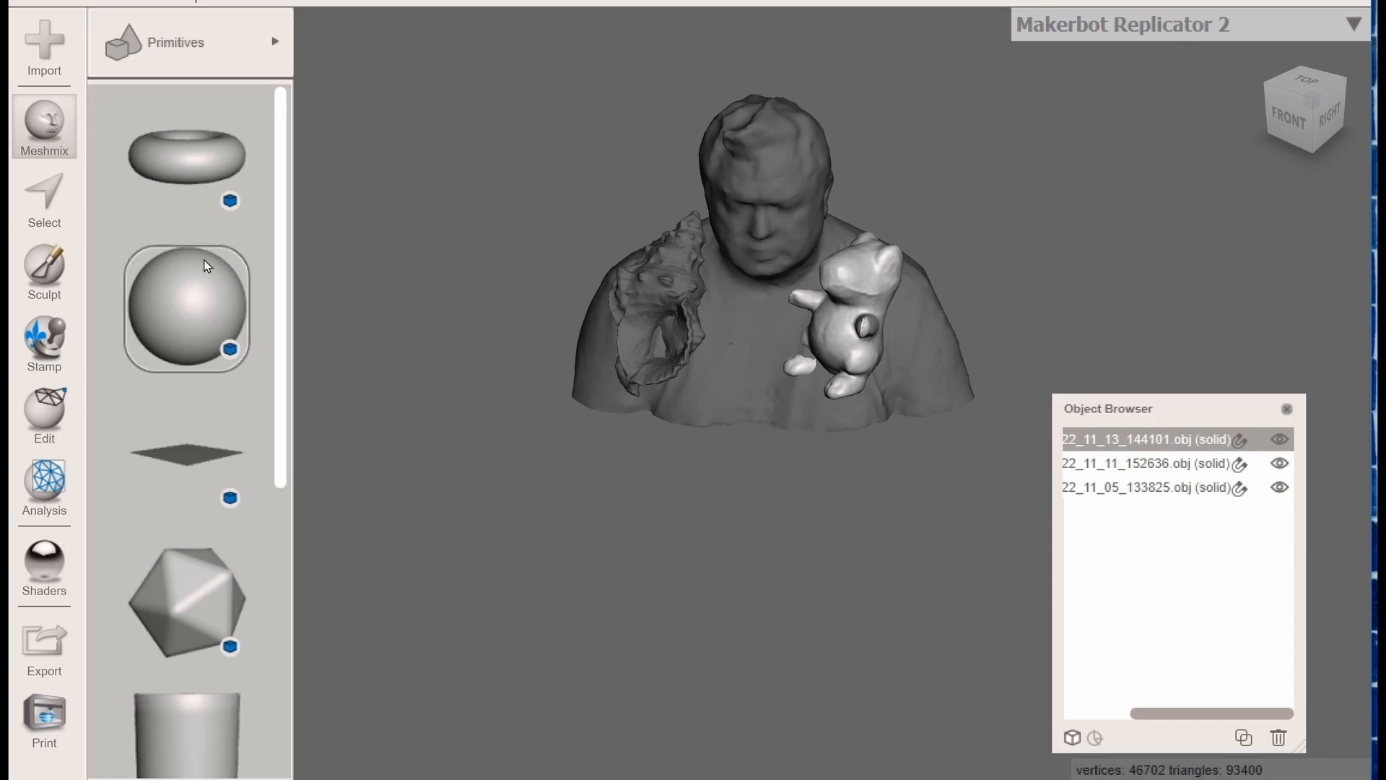
pyautogui.moveTo(277, 312); pyautogui.dragTo(273, 525)
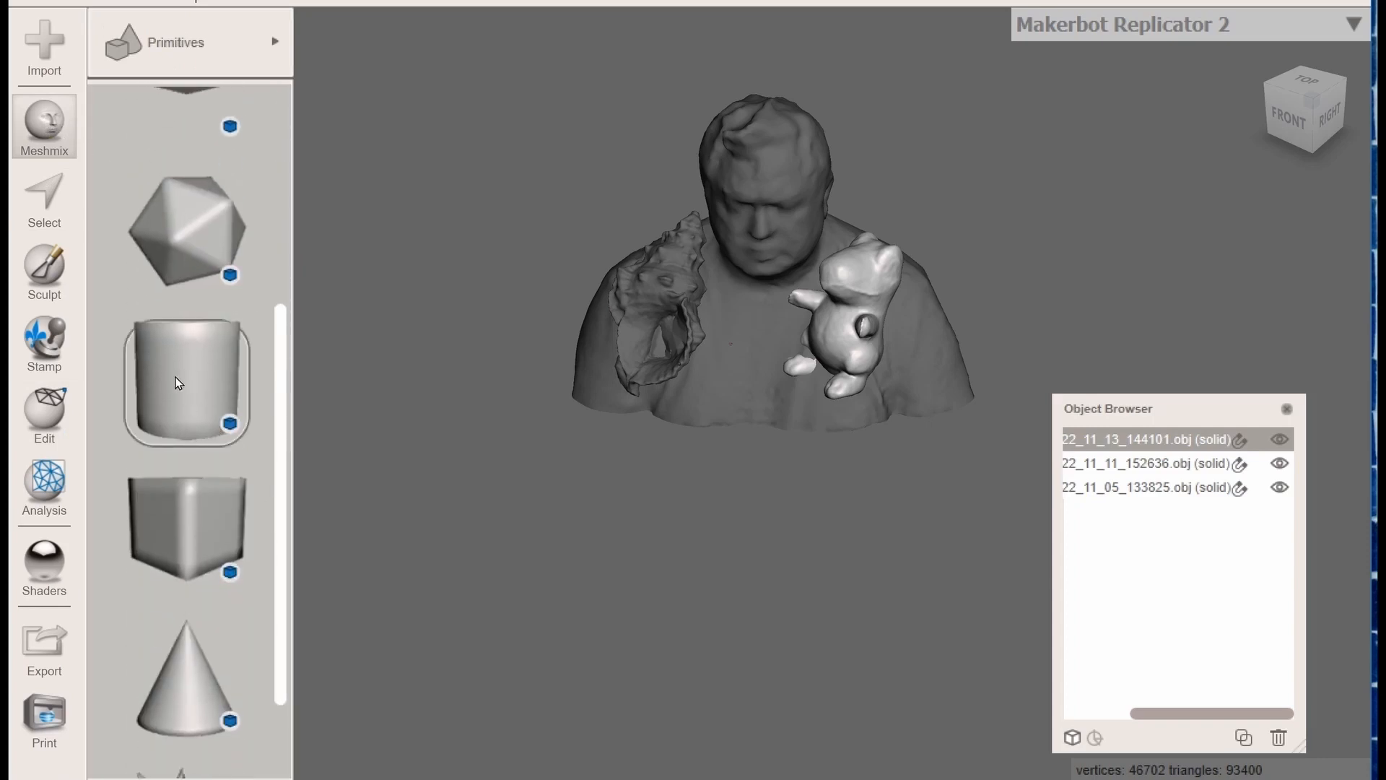
pyautogui.moveTo(175, 377); pyautogui.dragTo(577, 555)
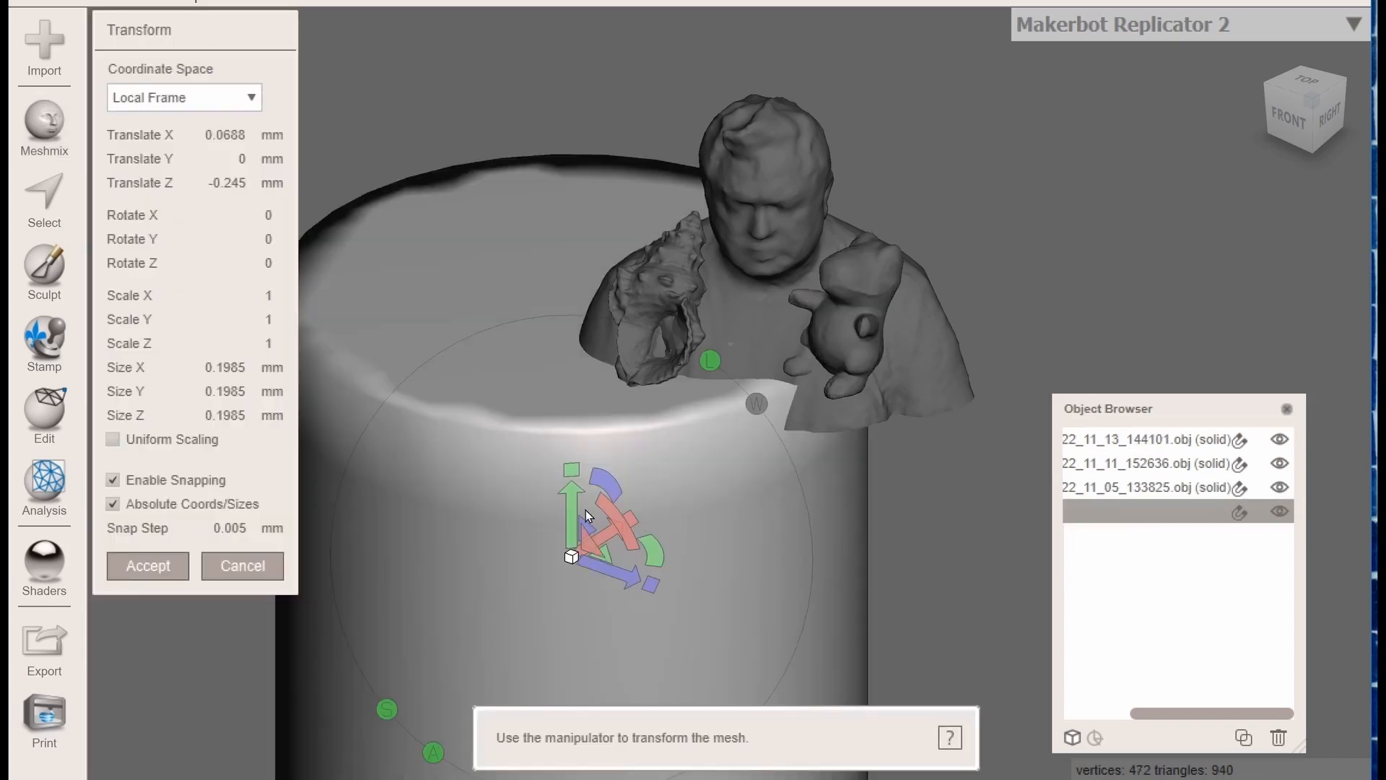
# Scale the cylinder down to 0.07 mm in X, 0.055 mm in Y and 0.06 mm in Z
pyautogui.scroll(-2, 793, 491)
pyautogui.scroll(-2, 793, 497)
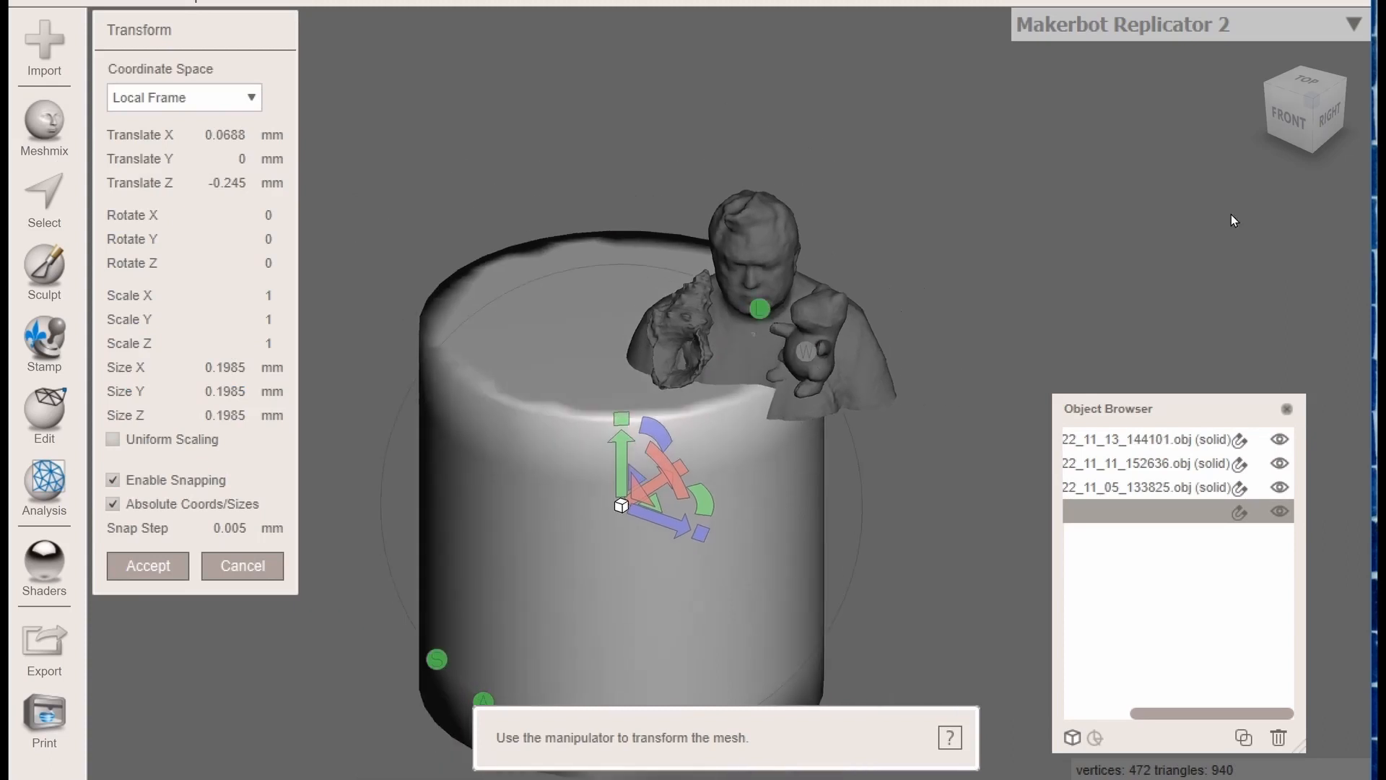
pyautogui.moveTo(693, 527); pyautogui.dragTo(625, 517)
pyautogui.moveTo(620, 430); pyautogui.dragTo(647, 537)
pyautogui.moveTo(681, 468); pyautogui.dragTo(603, 514)
pyautogui.moveTo(706, 530); pyautogui.dragTo(677, 521)
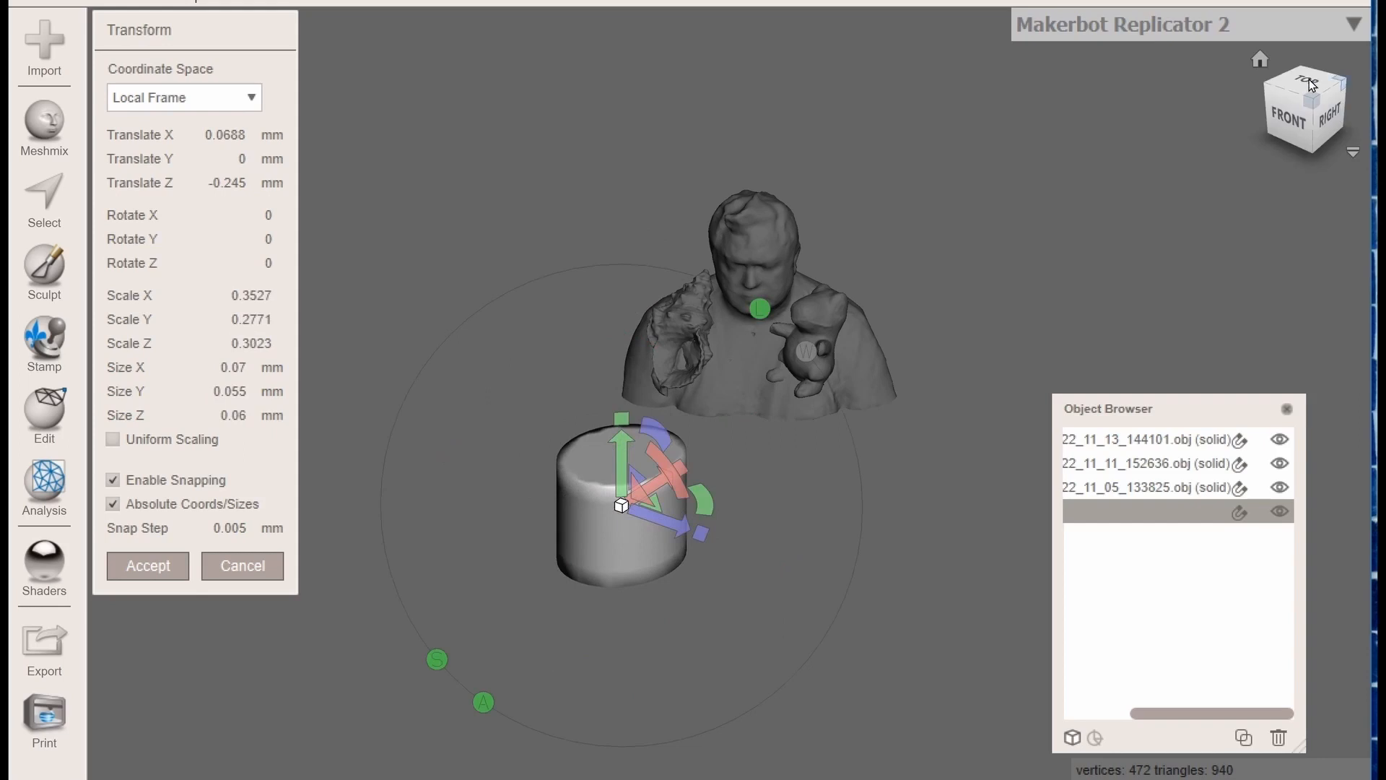
# Center the cylinder under the bust and raise it into the base at about X 0.085, Y 0.065, Z -0.18 mm
pyautogui.click(1306, 81)
pyautogui.moveTo(747, 391); pyautogui.dragTo(874, 389)
pyautogui.moveTo(826, 339); pyautogui.dragTo(829, 310)
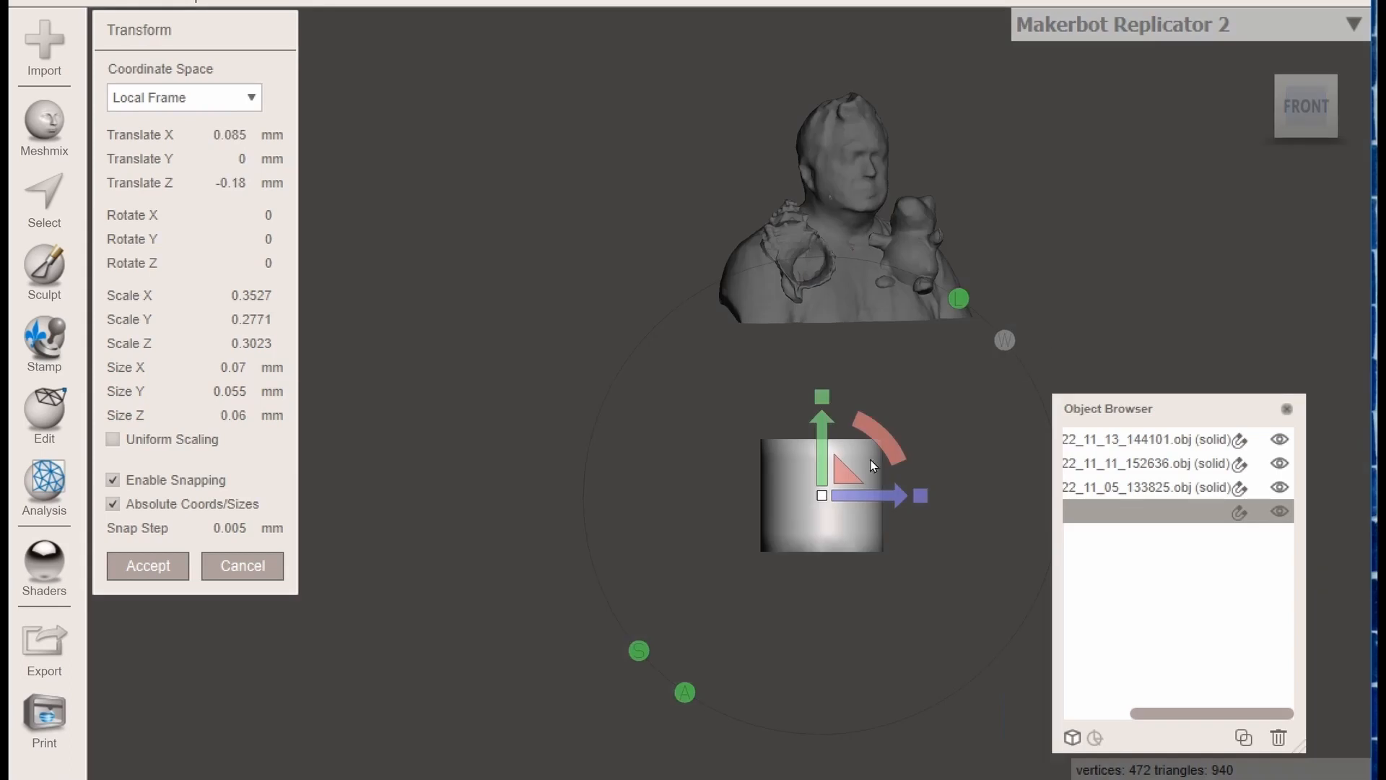
pyautogui.moveTo(822, 419); pyautogui.dragTo(821, 310)
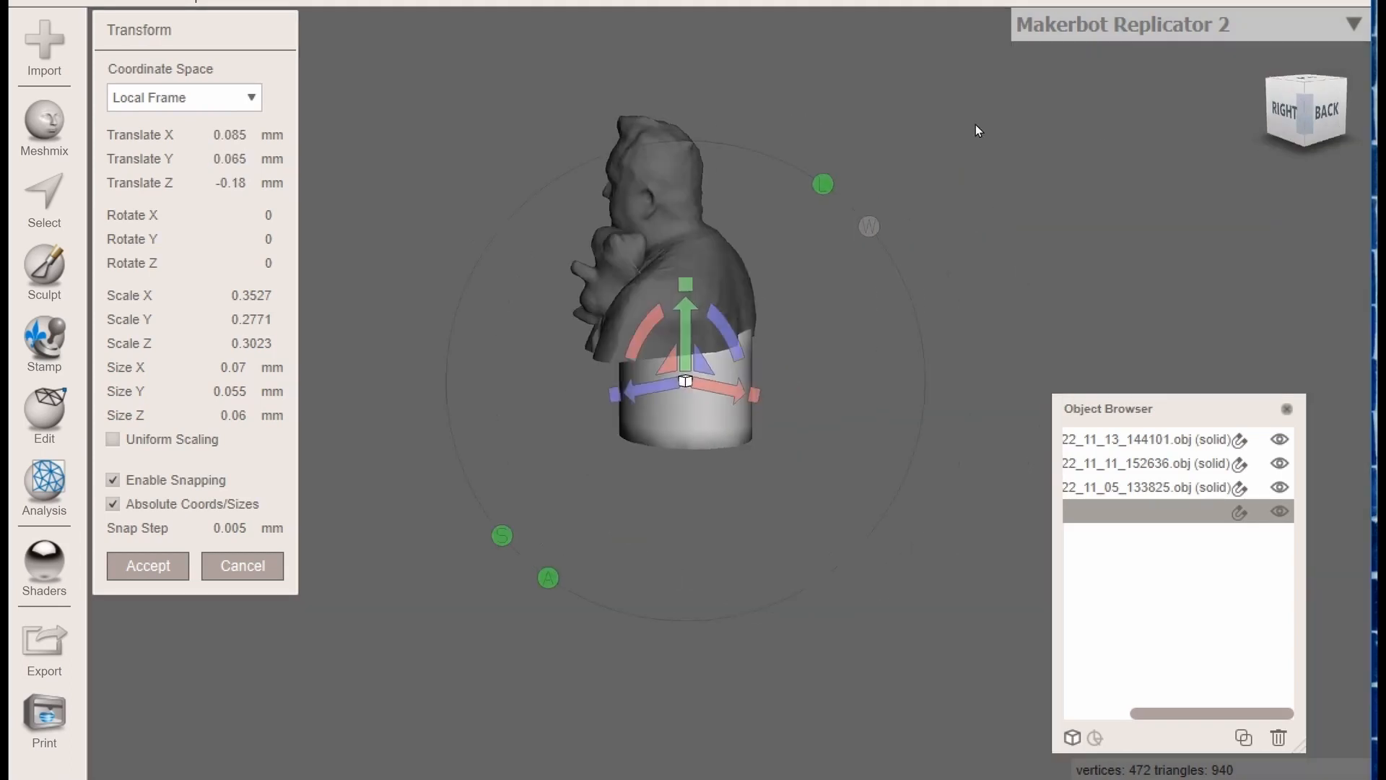
# Fine-tune the cylinder's position to Y 0.07 and Z -0.17 mm as a pedestal for the bust and accept it
pyautogui.moveTo(975, 124); pyautogui.dragTo(932, 127)
pyautogui.moveTo(634, 380); pyautogui.dragTo(616, 380)
pyautogui.moveTo(1292, 110); pyautogui.dragTo(1083, 119)
pyautogui.moveTo(554, 359); pyautogui.dragTo(560, 355)
pyautogui.moveTo(618, 306); pyautogui.dragTo(619, 295)
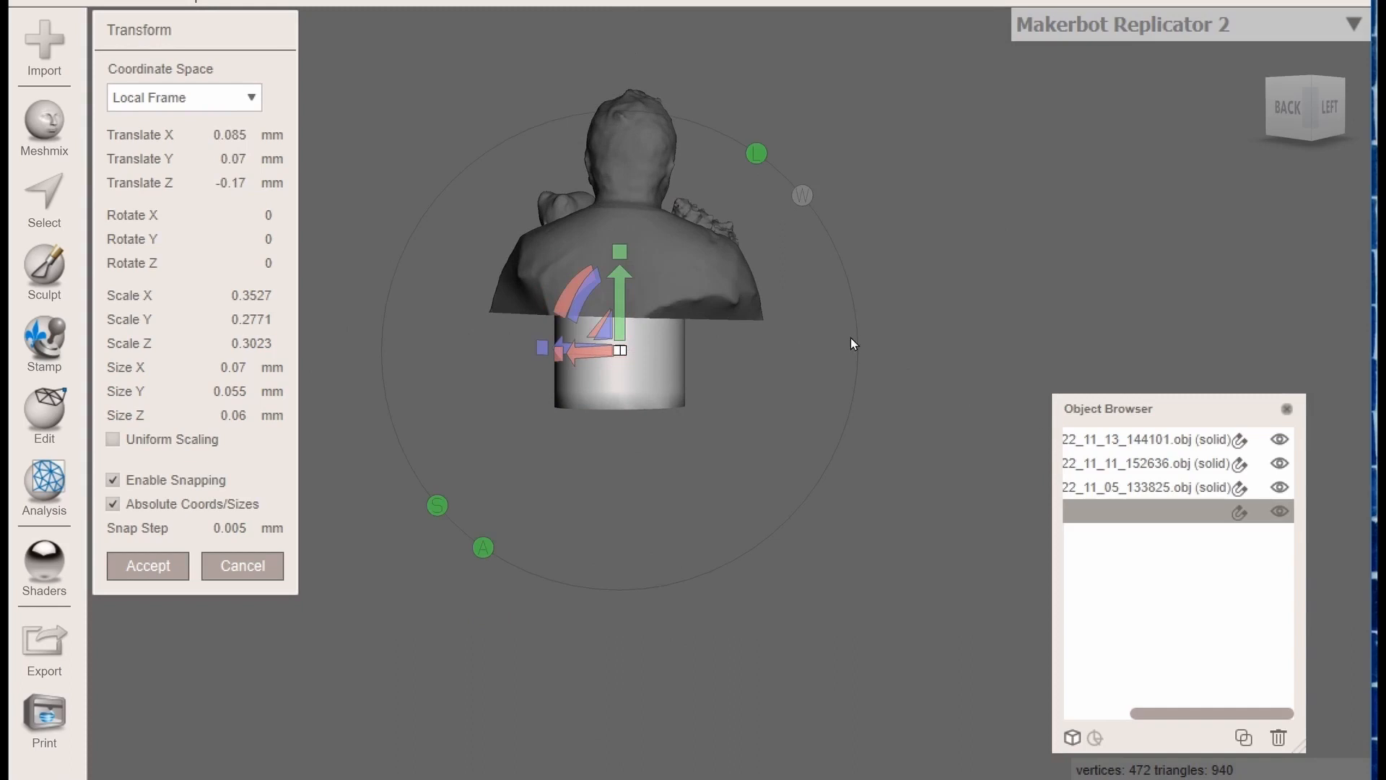
pyautogui.moveTo(1311, 107); pyautogui.dragTo(924, 123)
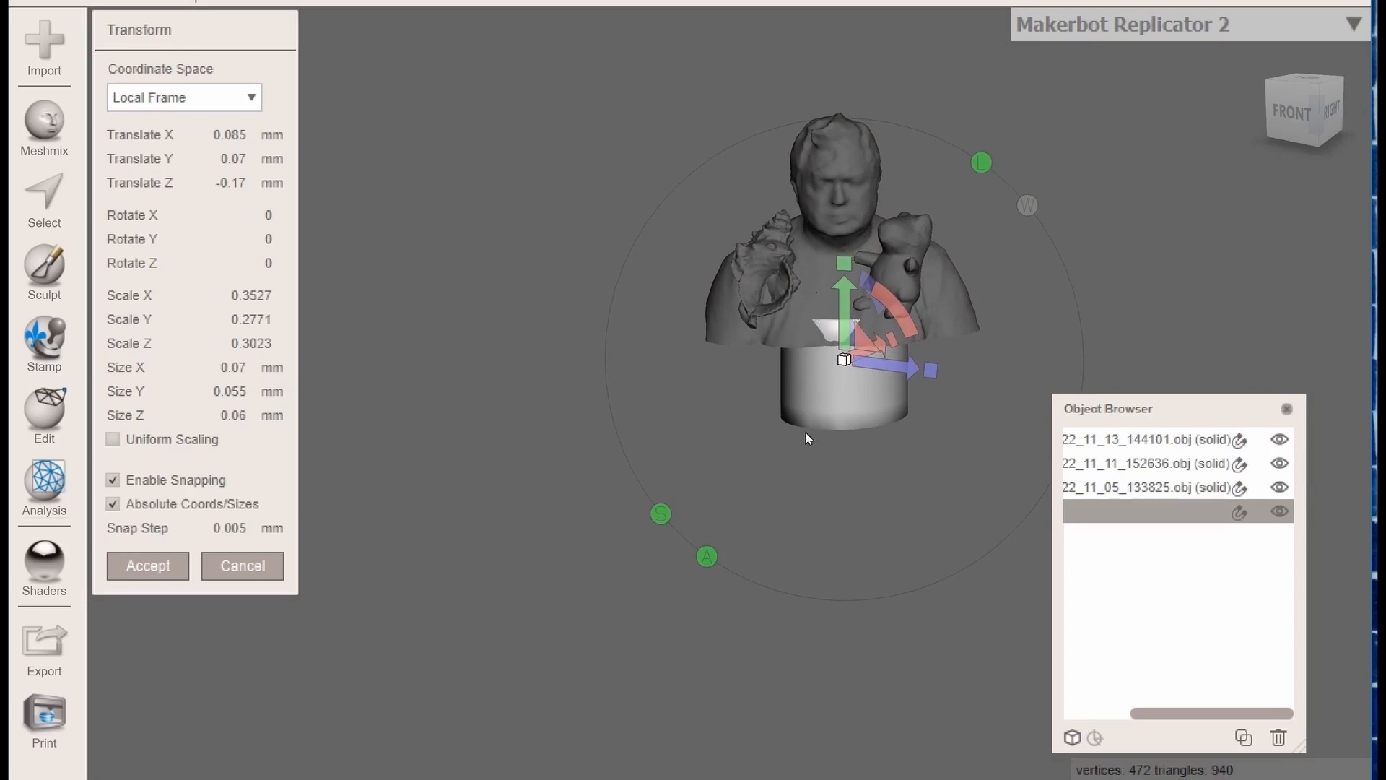
pyautogui.press('Return')
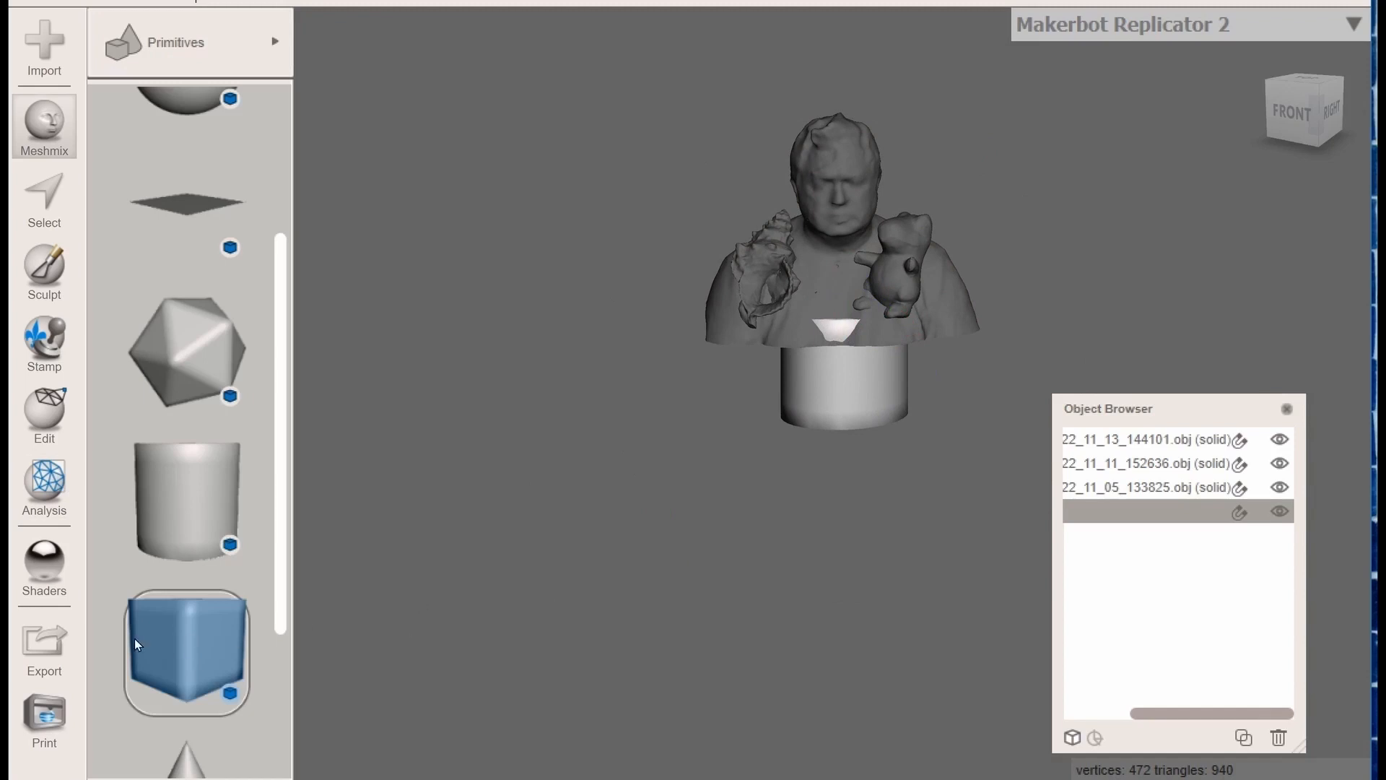
# Add a box primitive and scale it to 0.0985 mm in X, 0.0335 mm in Y and 0.1035 mm in Z
pyautogui.moveTo(679, 576); pyautogui.dragTo(696, 558)
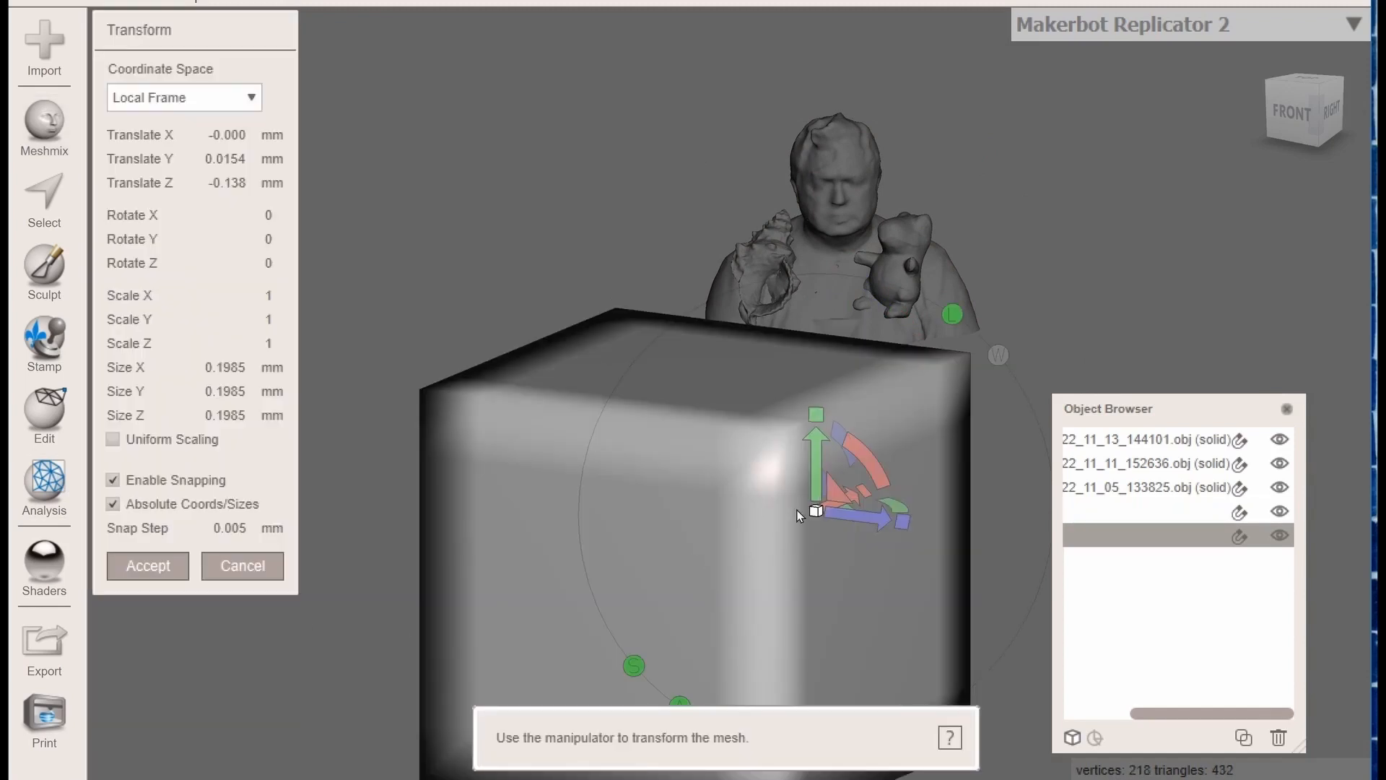
pyautogui.press('Return')
pyautogui.click(37, 414)
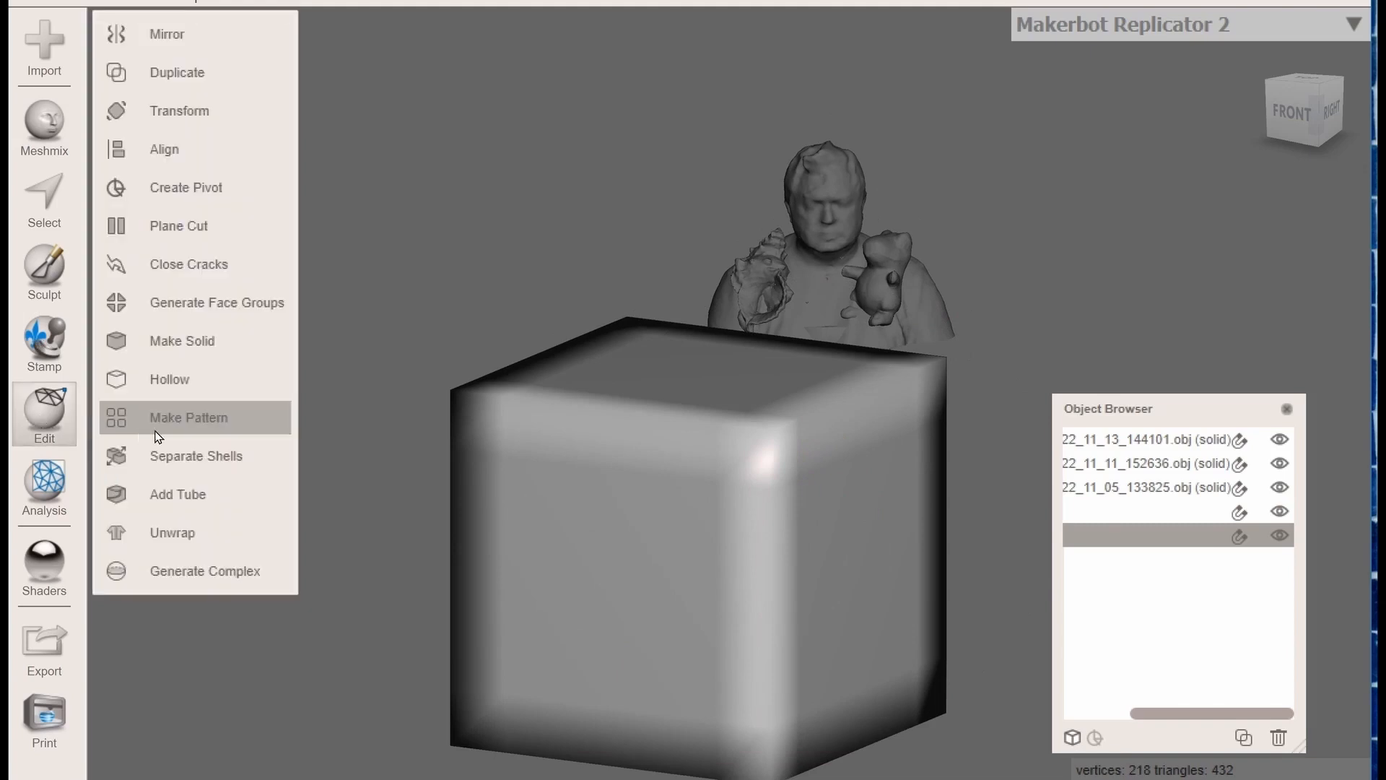
pyautogui.click(193, 119)
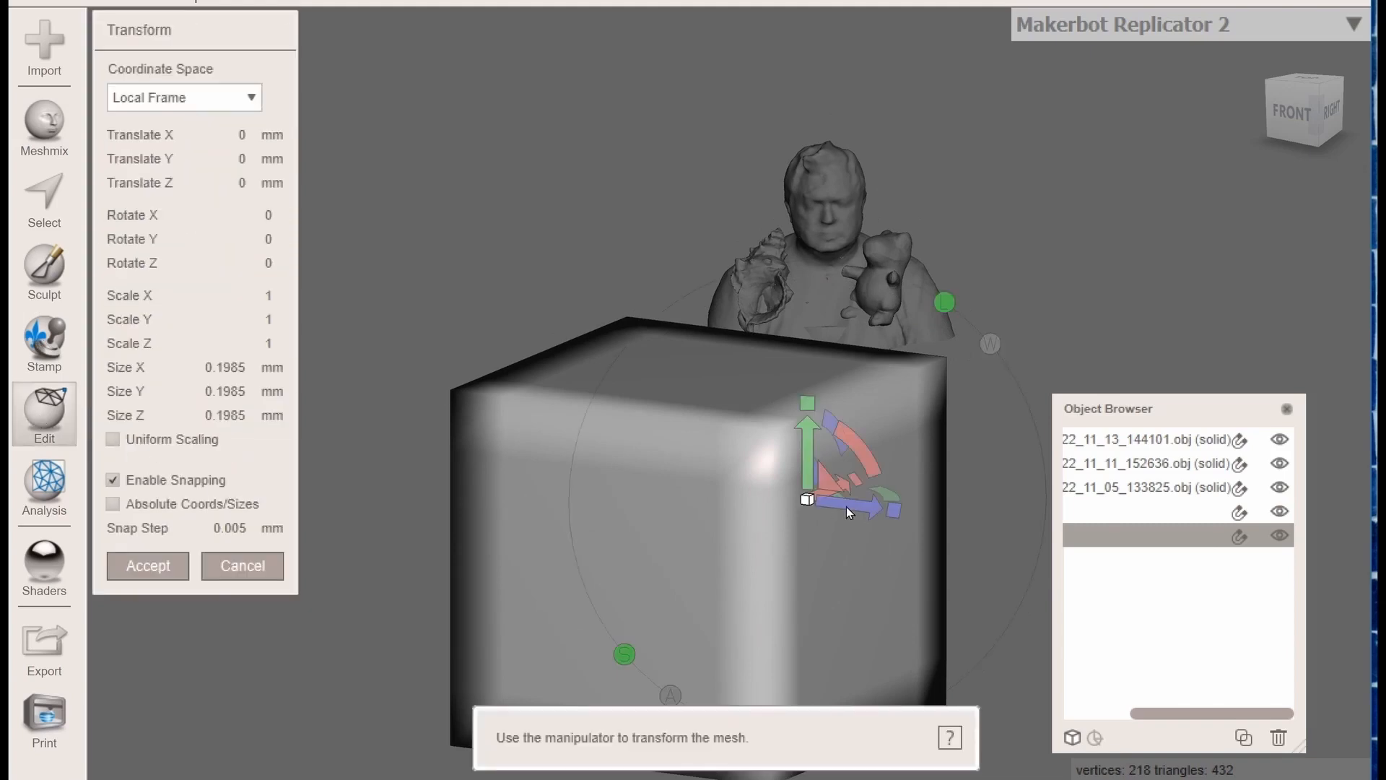
pyautogui.moveTo(889, 505); pyautogui.dragTo(829, 531)
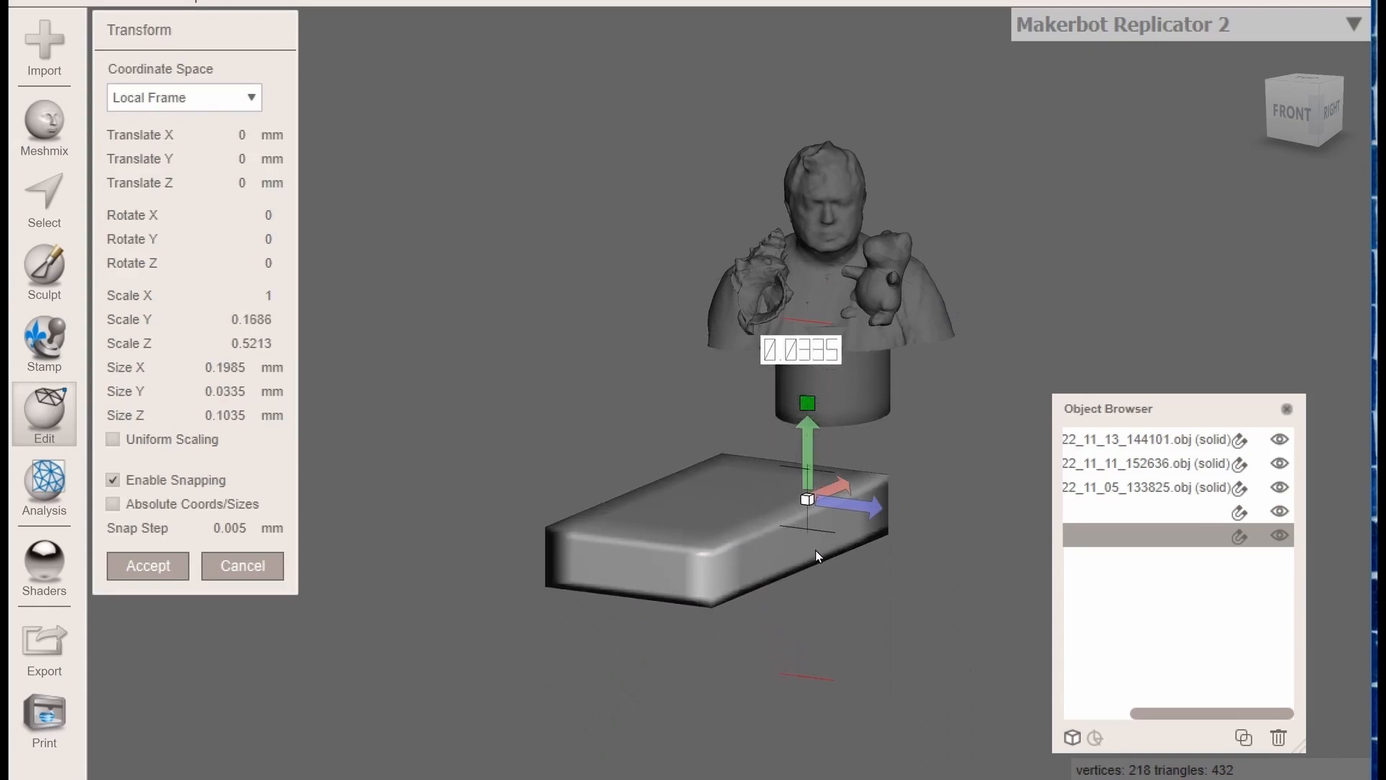
pyautogui.moveTo(863, 470); pyautogui.dragTo(812, 505)
# Rotate the box 38.073 degrees about Y and move it under the cylinder to X 0.113, Y 0.02 and Z -0.047 mm
pyautogui.click(1310, 73)
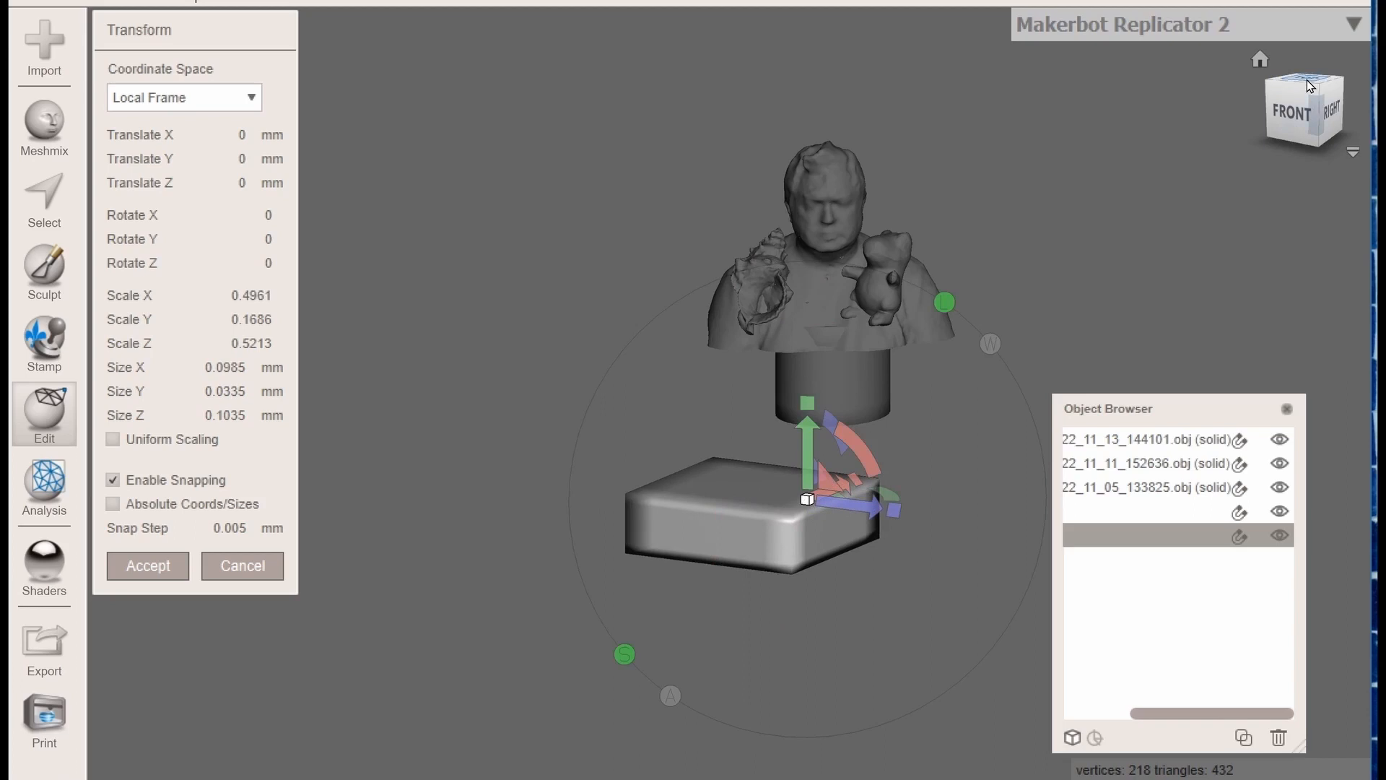
pyautogui.moveTo(770, 297); pyautogui.dragTo(789, 40)
pyautogui.moveTo(760, 112); pyautogui.dragTo(653, 106)
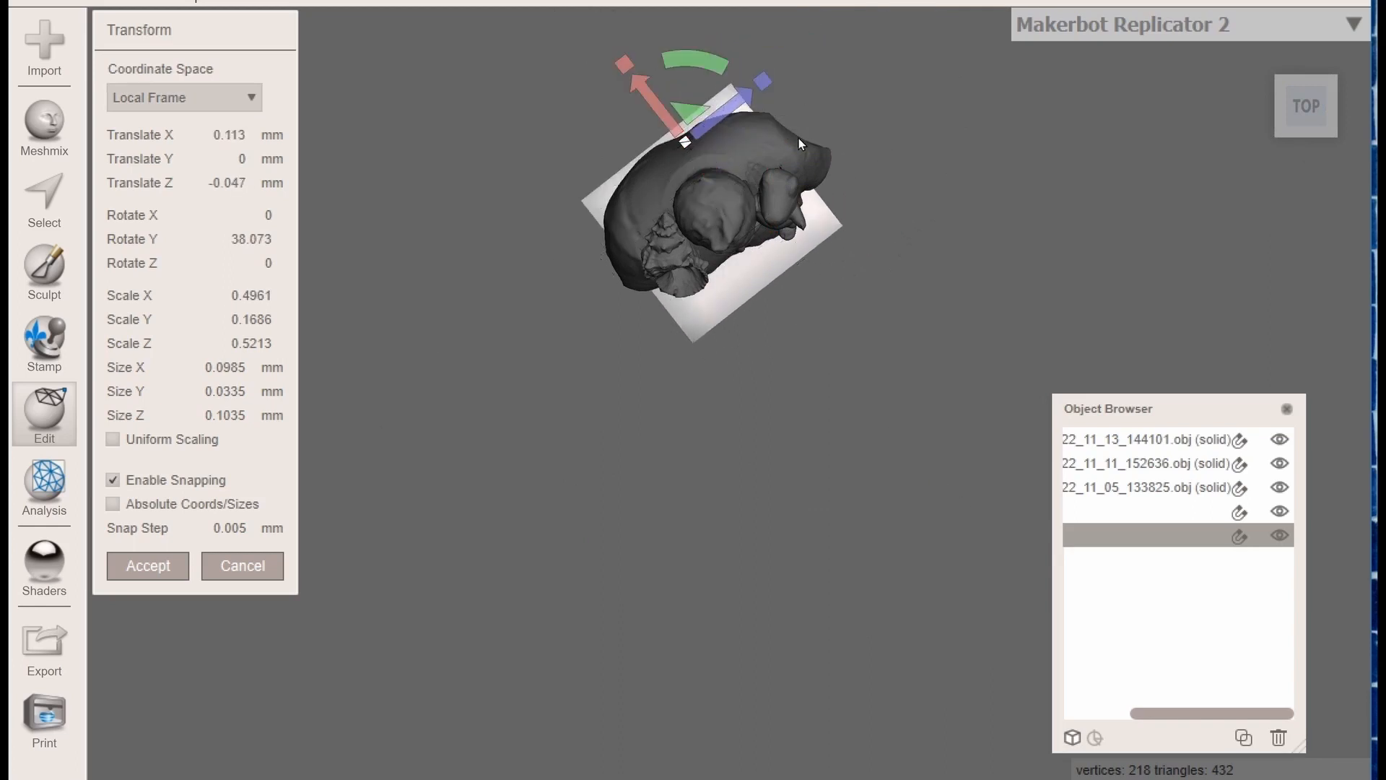
pyautogui.click(1297, 145)
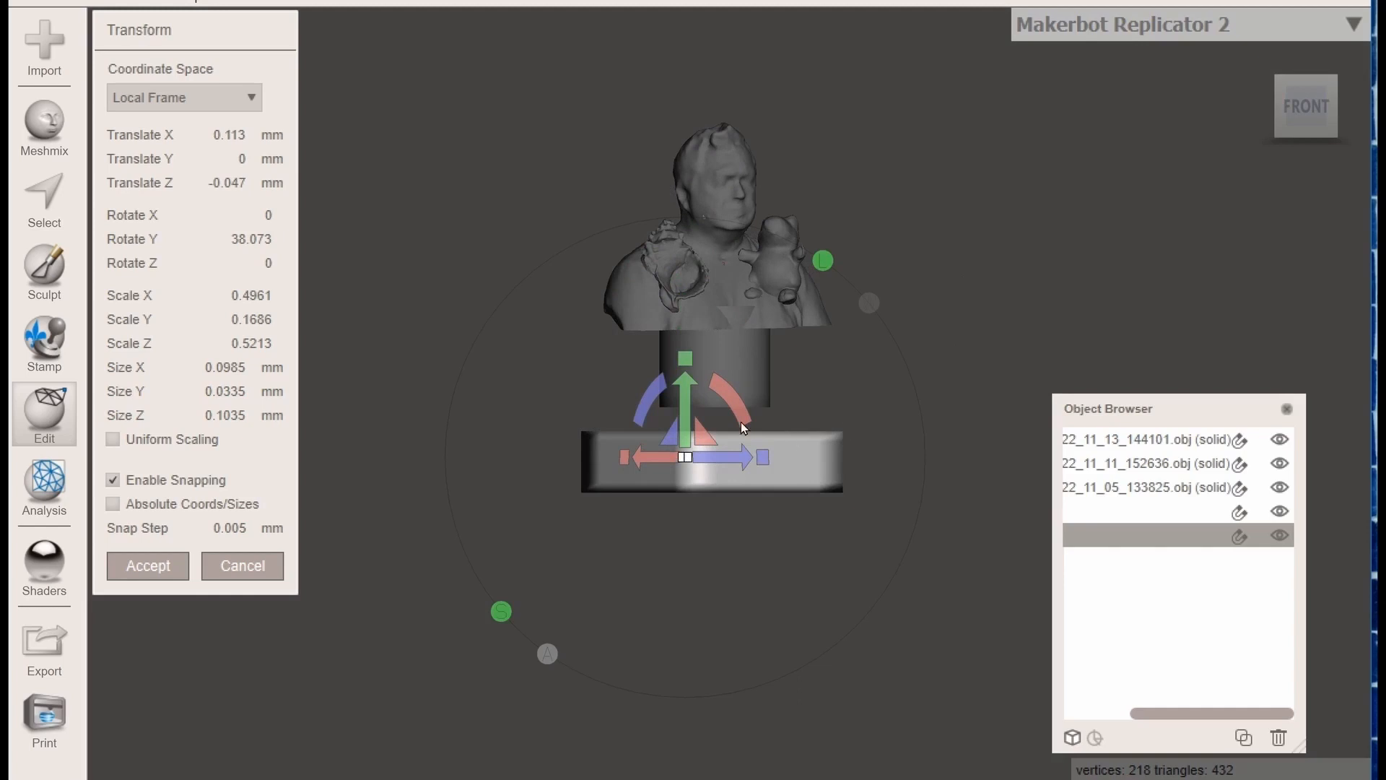
pyautogui.moveTo(683, 404); pyautogui.dragTo(670, 366)
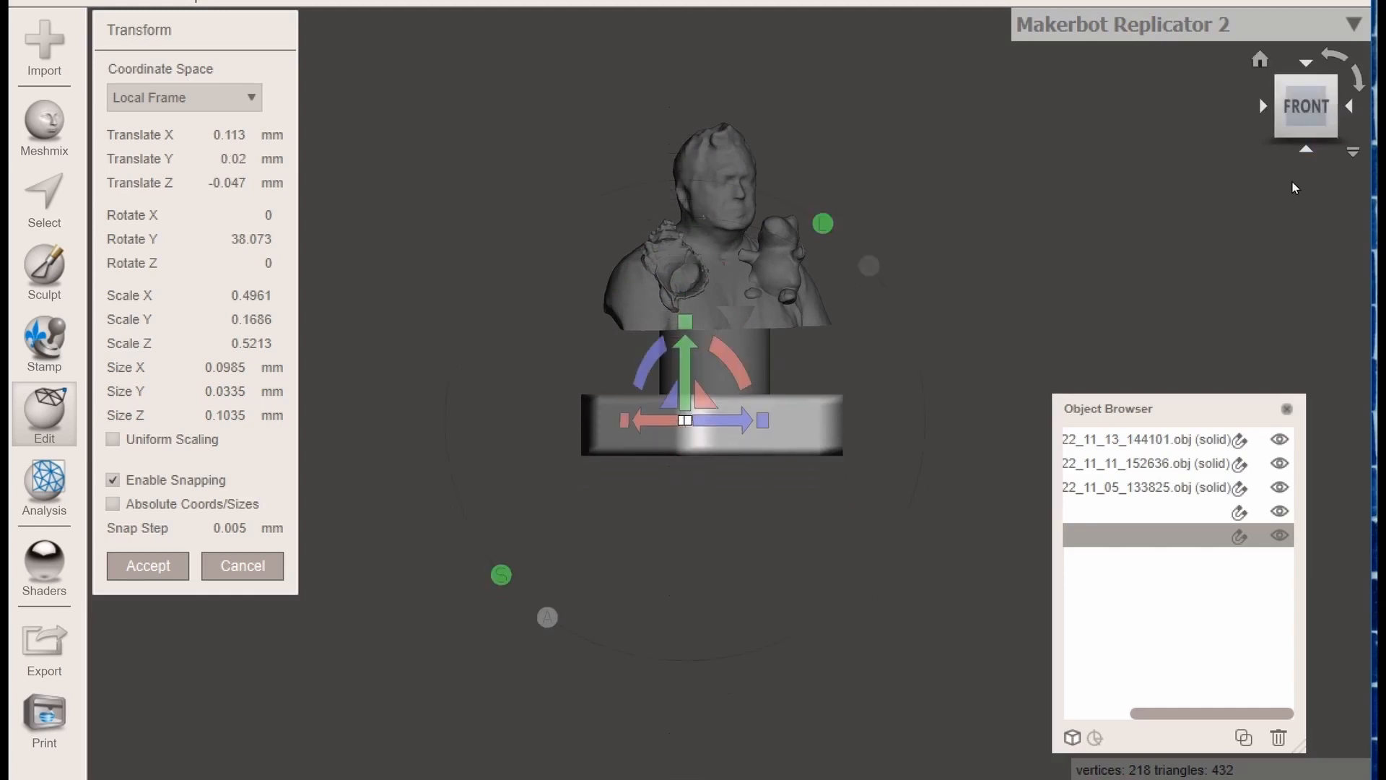
# Center the box under the cylinder at X 0.1161 and Z -0.043 mm, reduce its Z size to 0.0935 mm and accept the transform
pyautogui.click(1328, 107)
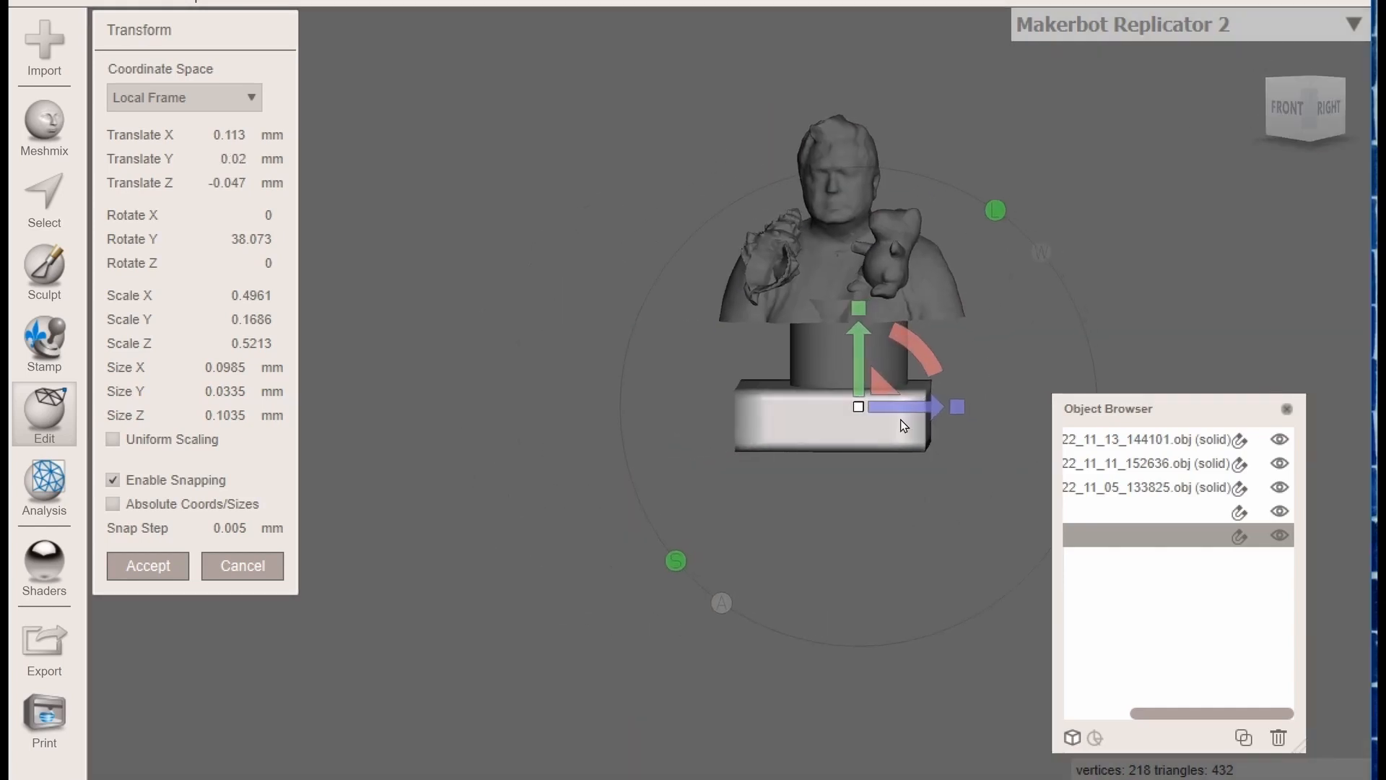
pyautogui.moveTo(902, 411); pyautogui.dragTo(917, 407)
pyautogui.moveTo(1306, 110)
pyautogui.mouseDown()
pyautogui.moveTo(876, 127)
pyautogui.moveTo(793, 80)
pyautogui.moveTo(1069, 129)
pyautogui.moveTo(1265, 145)
pyautogui.moveTo(1301, 110)
pyautogui.mouseUp()
pyautogui.moveTo(937, 406); pyautogui.dragTo(975, 415)
pyautogui.scroll(3, 919, 408)
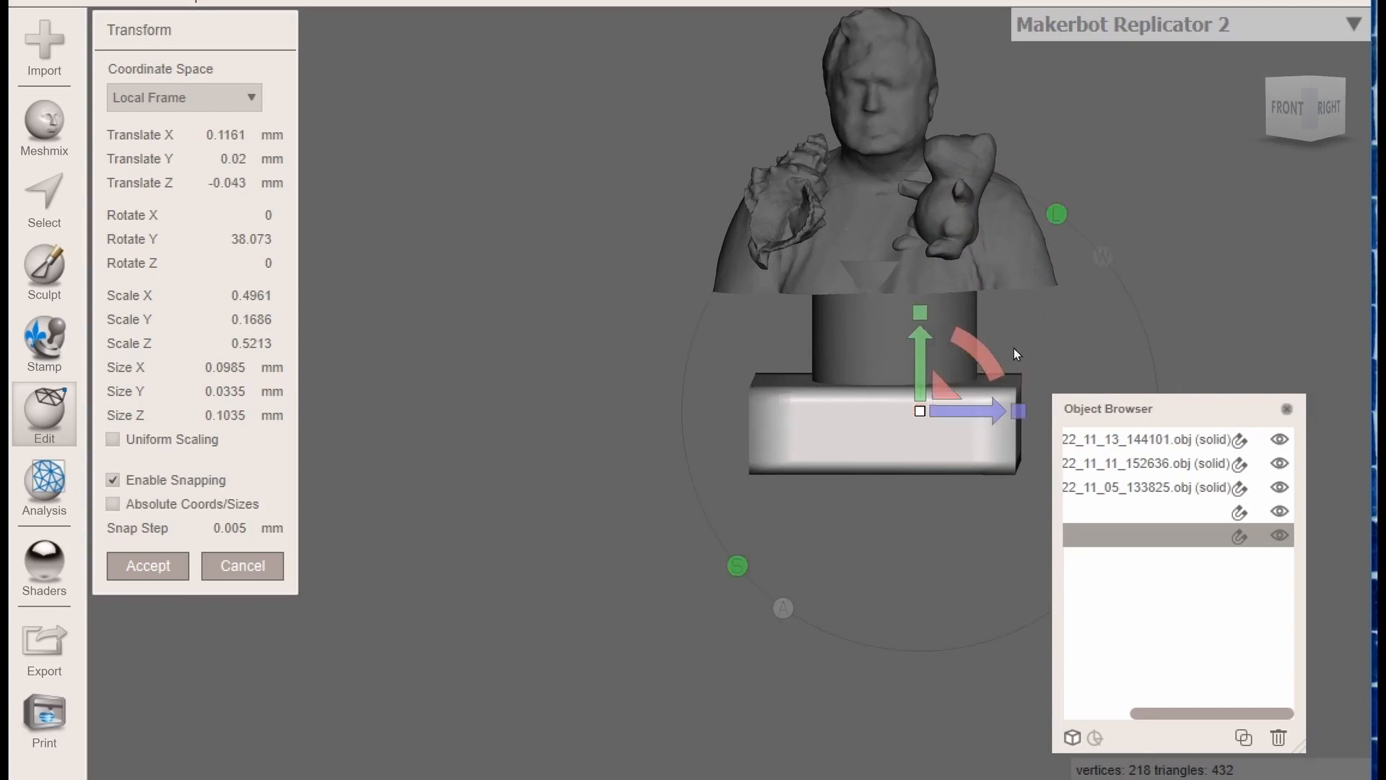
pyautogui.moveTo(1017, 411)
pyautogui.mouseDown()
pyautogui.moveTo(990, 412)
pyautogui.moveTo(1026, 409)
pyautogui.moveTo(1008, 411)
pyautogui.mouseUp()
pyautogui.moveTo(998, 417); pyautogui.dragTo(993, 414)
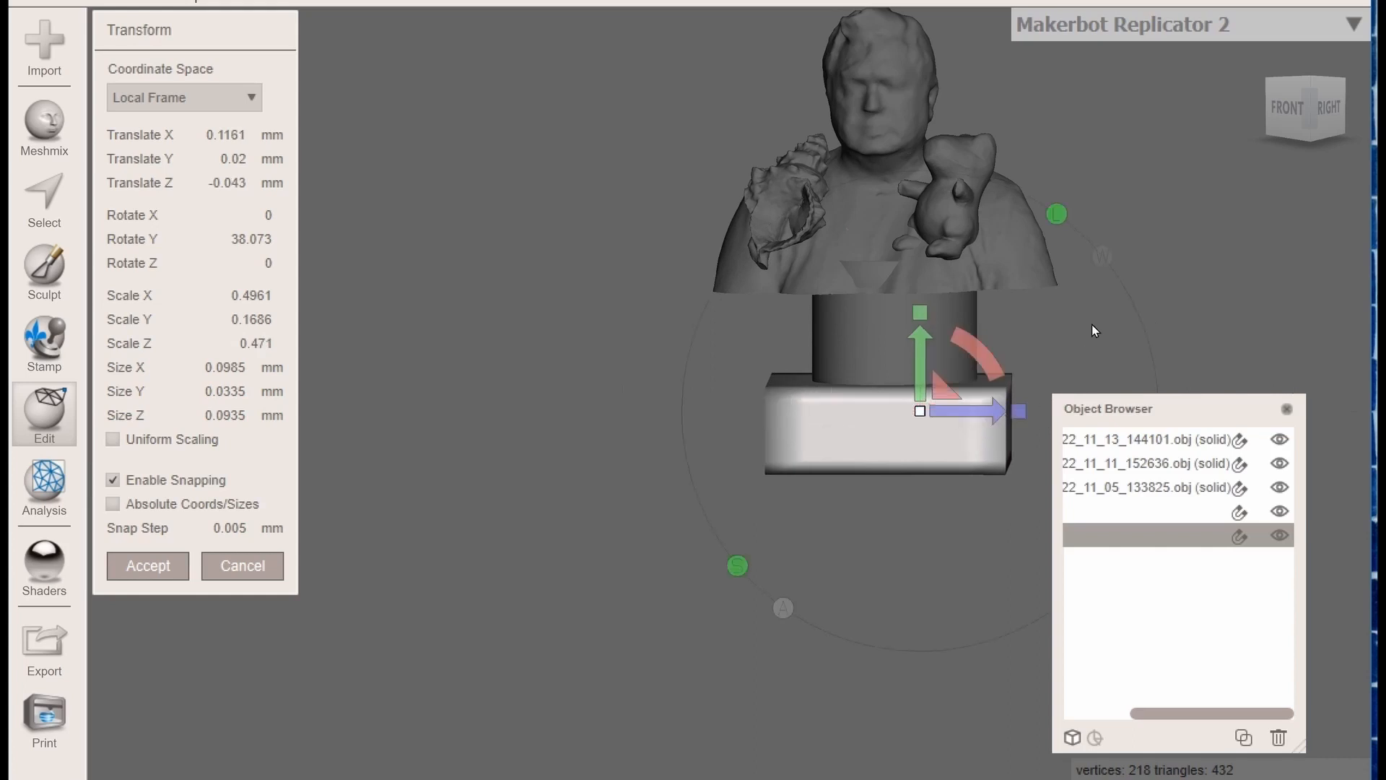
pyautogui.moveTo(1273, 113); pyautogui.dragTo(1087, 108)
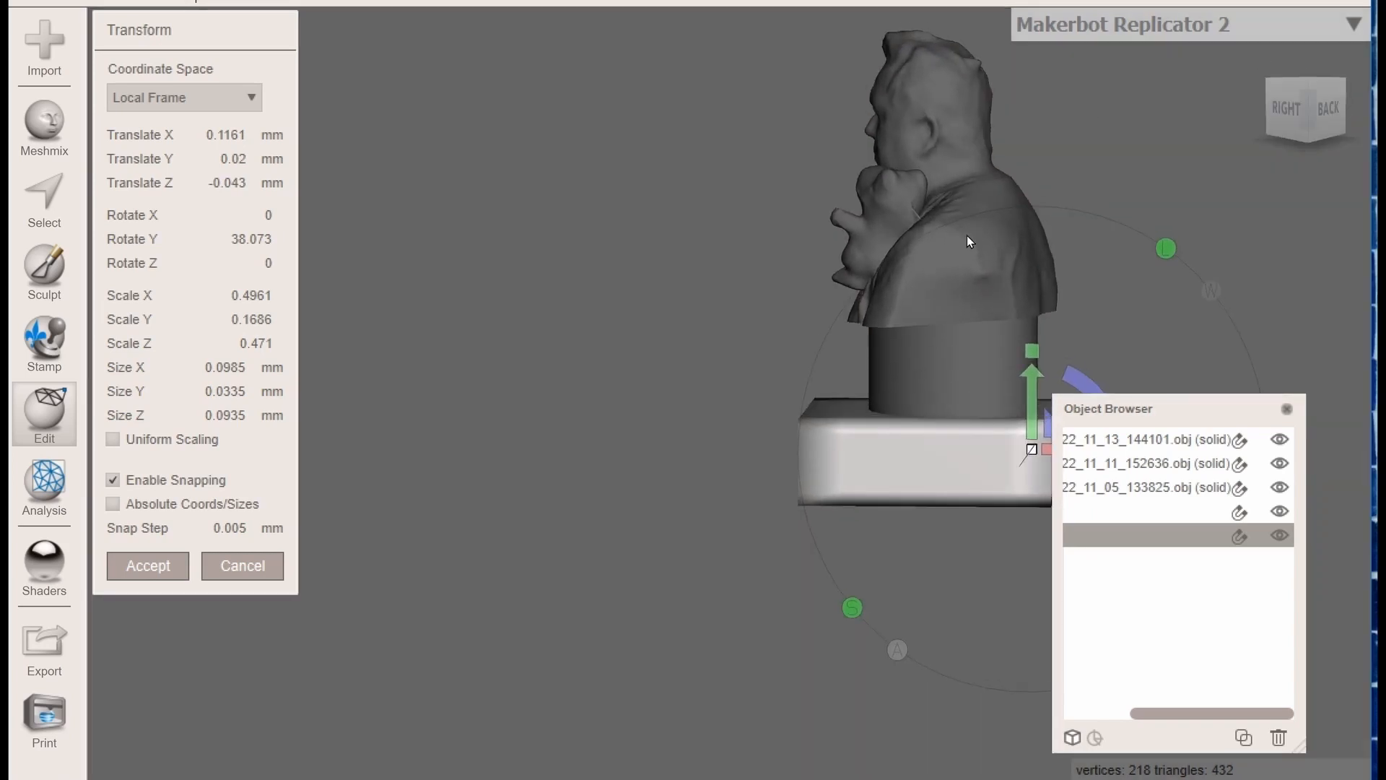
pyautogui.scroll(-3, 1001, 253)
pyautogui.moveTo(1291, 125); pyautogui.dragTo(706, 108)
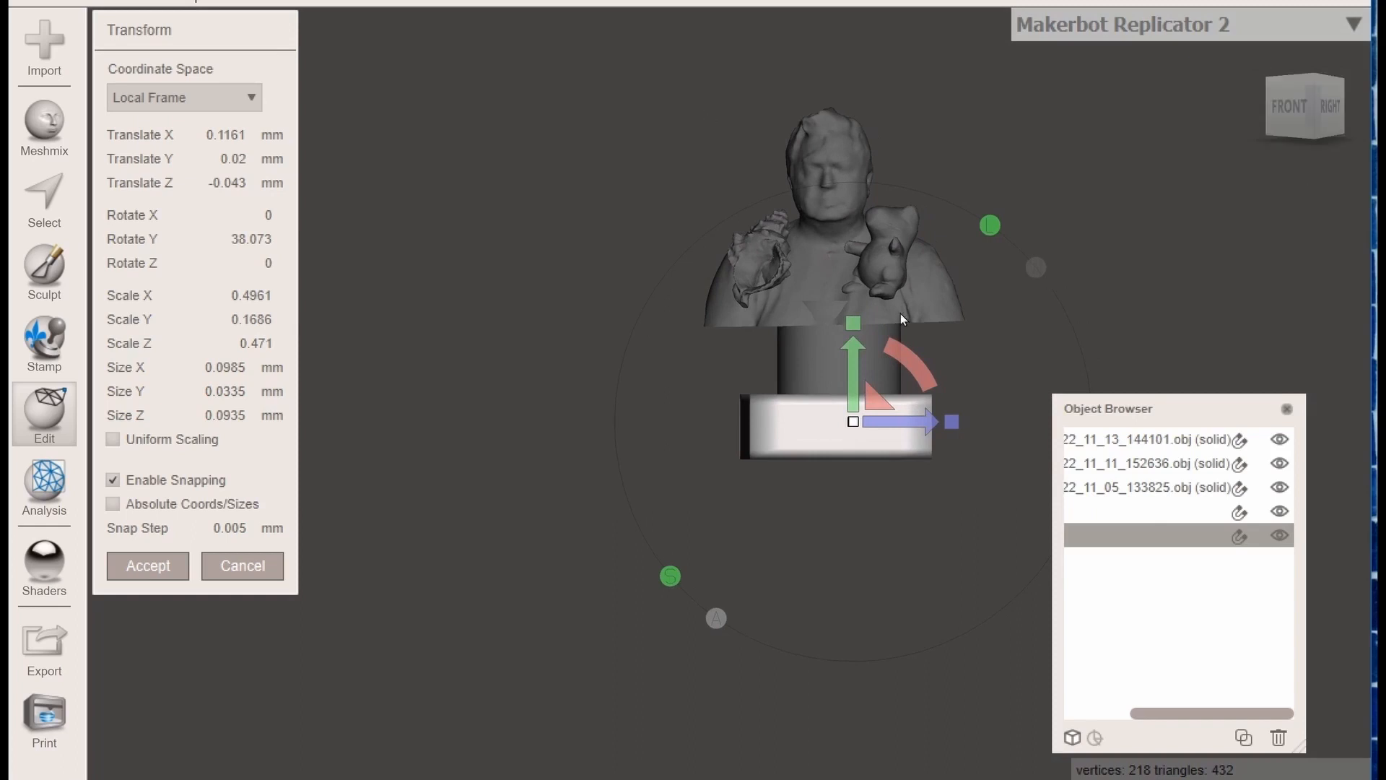
pyautogui.moveTo(1200, 715); pyautogui.dragTo(1136, 713)
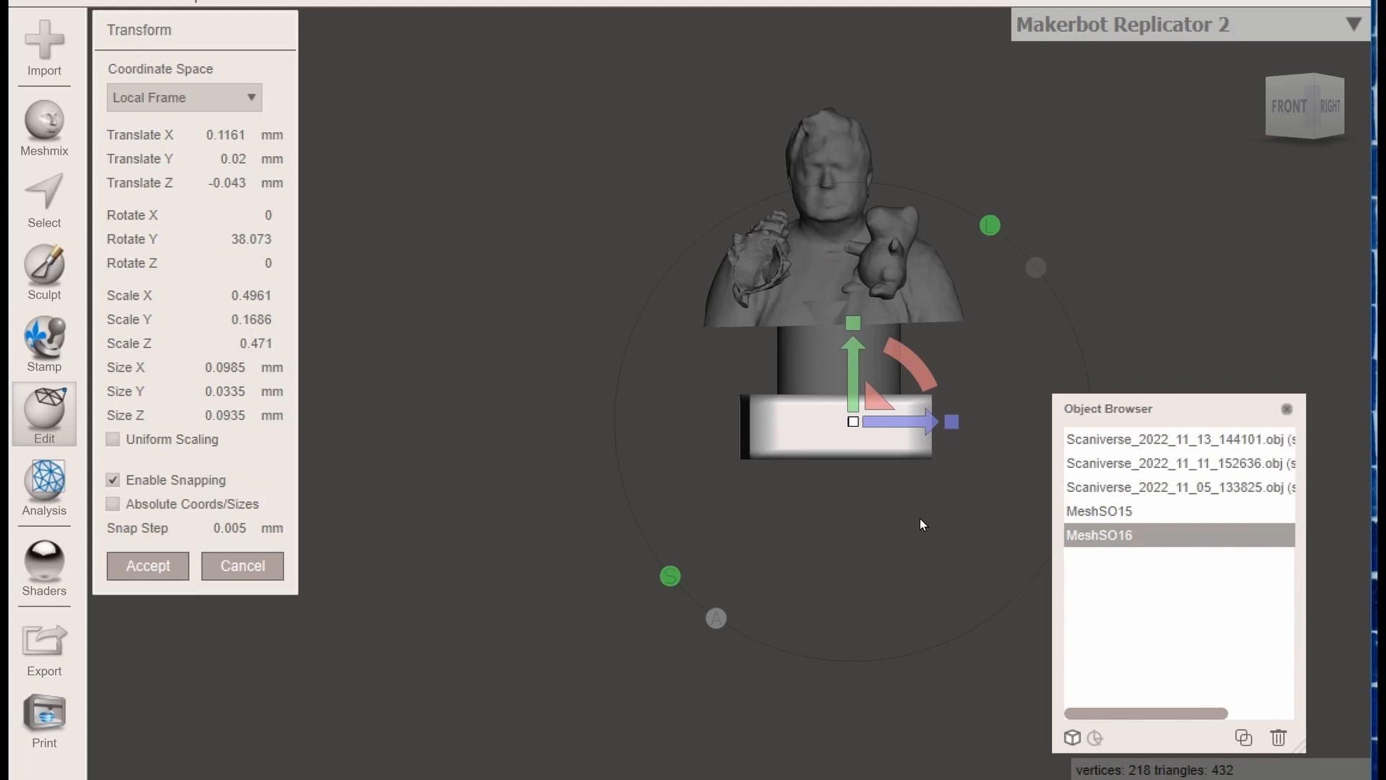
pyautogui.click(171, 566)
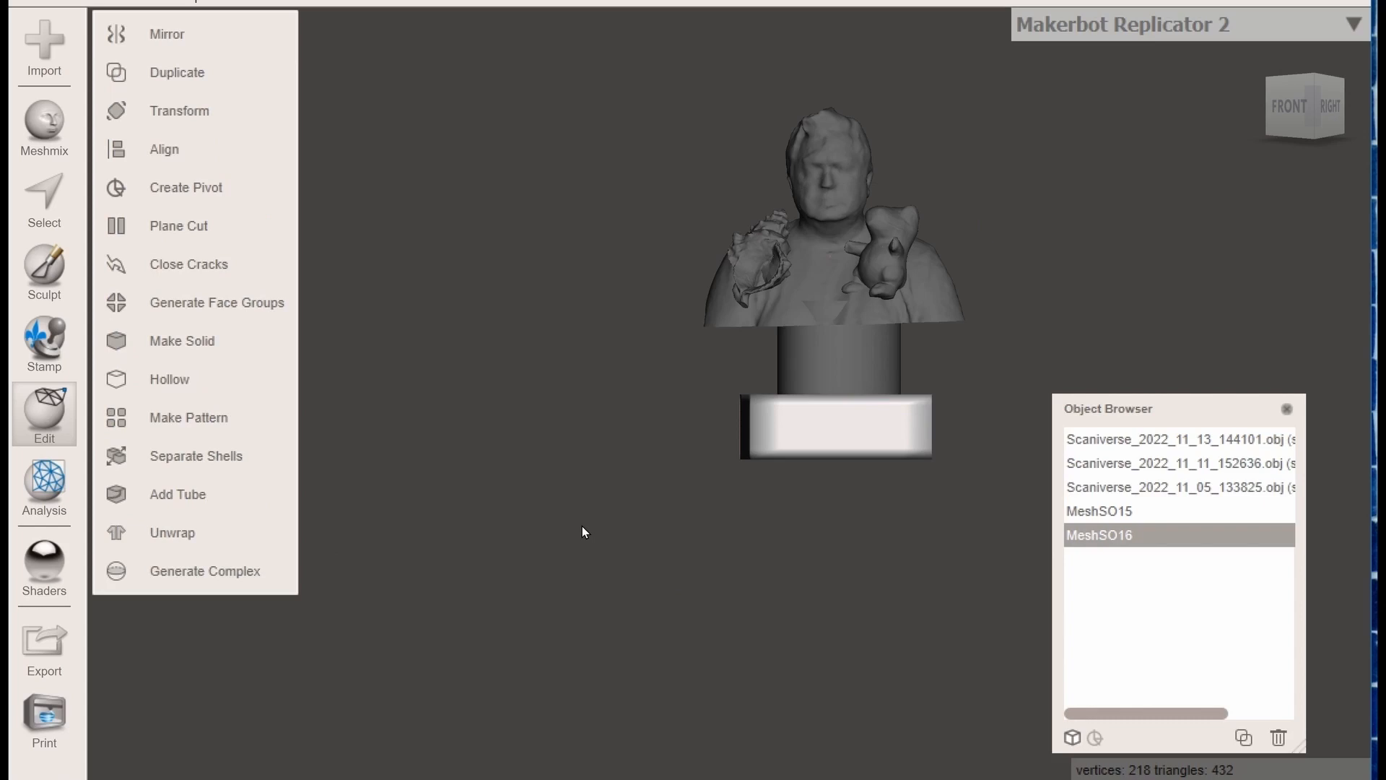
# Move all five objects of the statue together to Z -0.32 mm and accept the transform
pyautogui.keyDown('shift'); pyautogui.click(1102, 441); pyautogui.keyUp('shift')
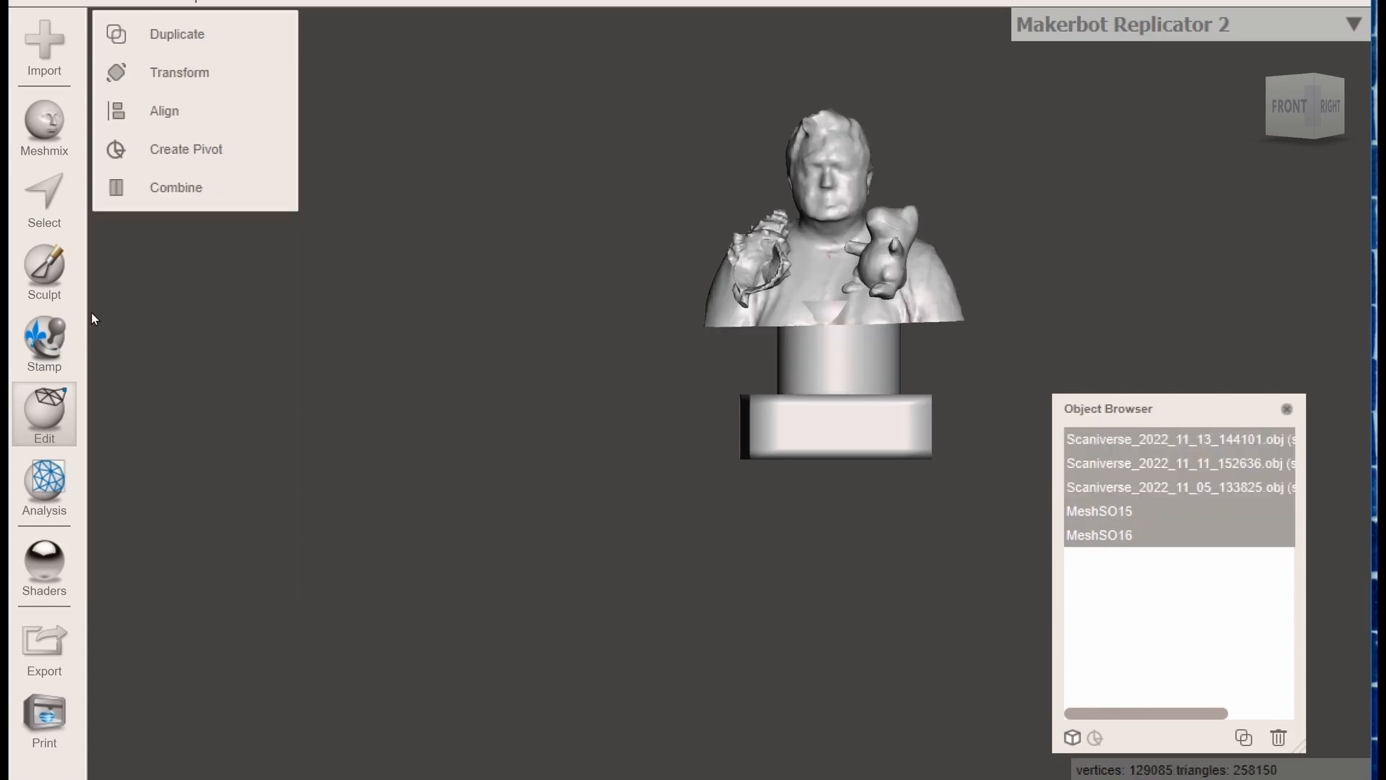
pyautogui.click(173, 72)
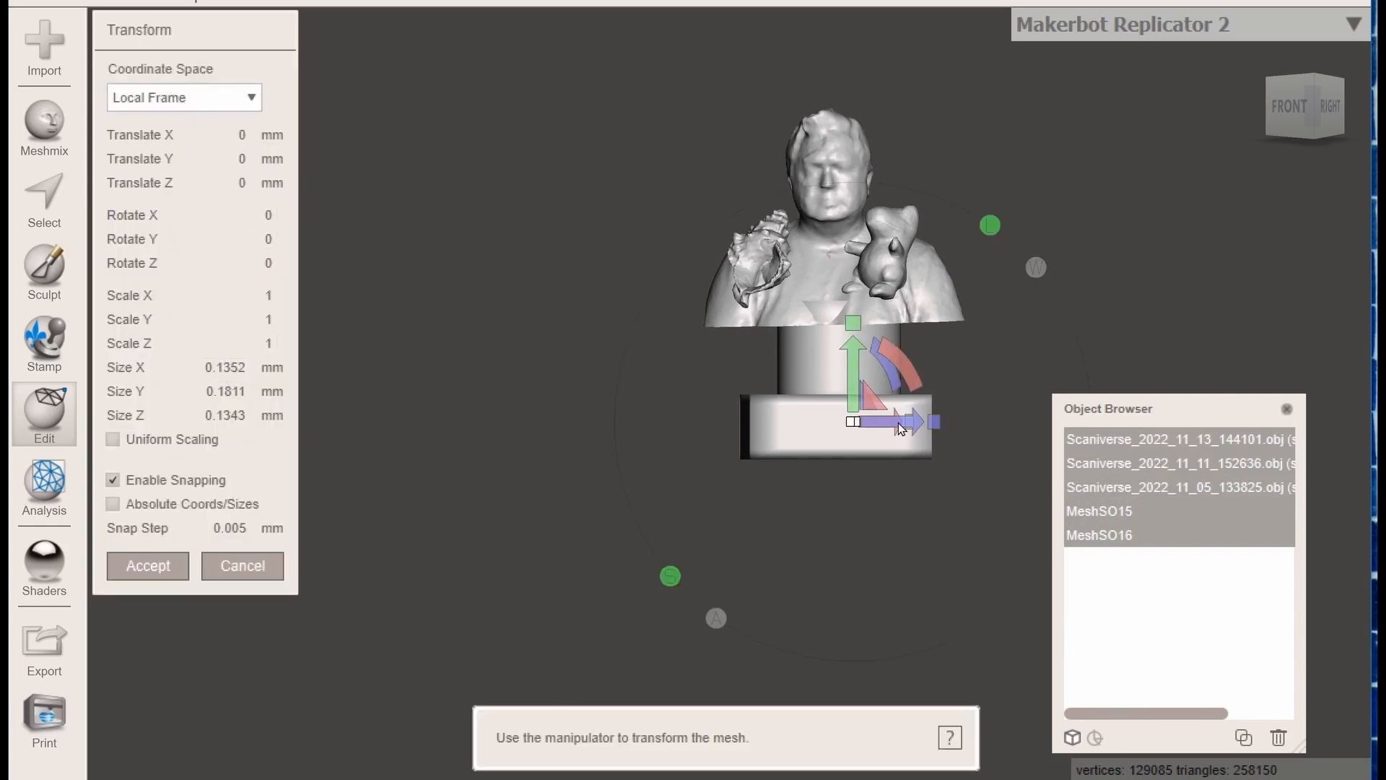
pyautogui.moveTo(901, 429); pyautogui.dragTo(401, 461)
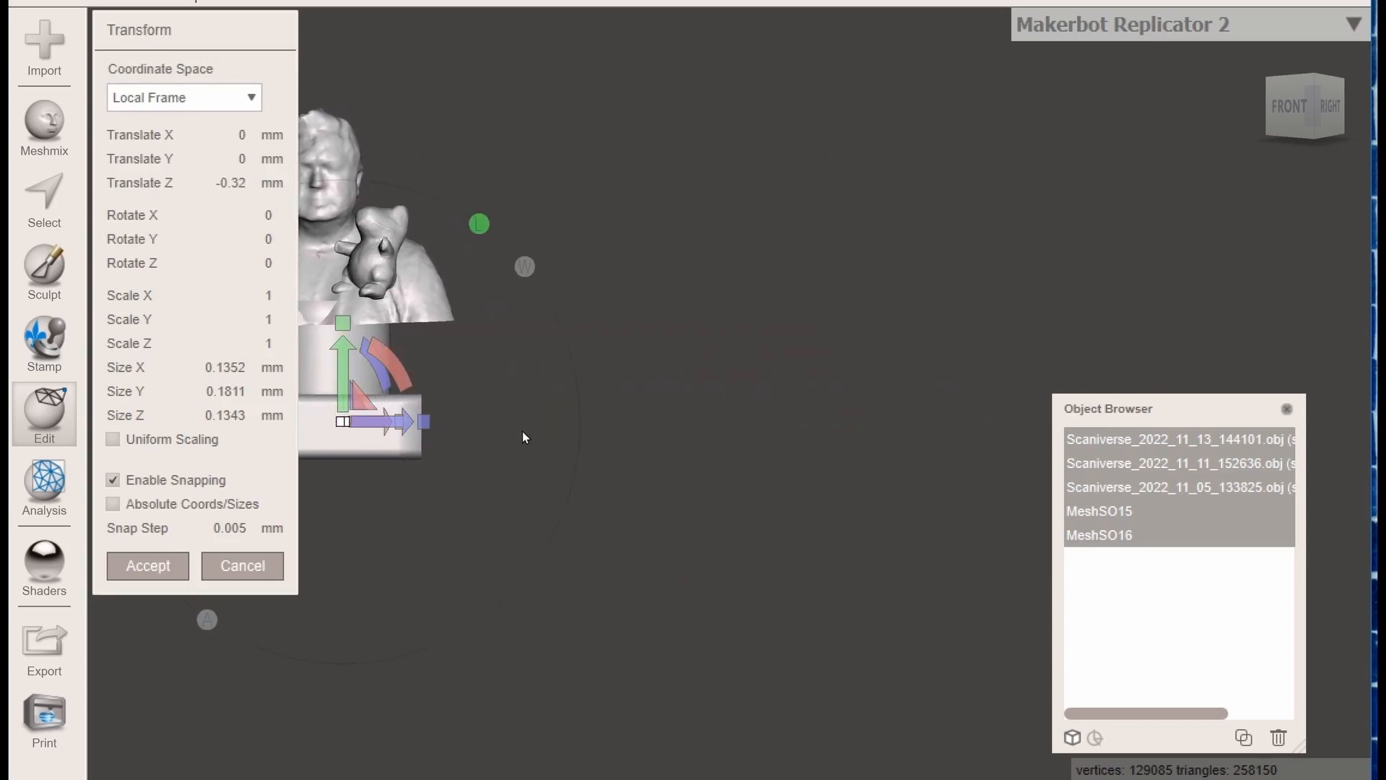
pyautogui.click(161, 566)
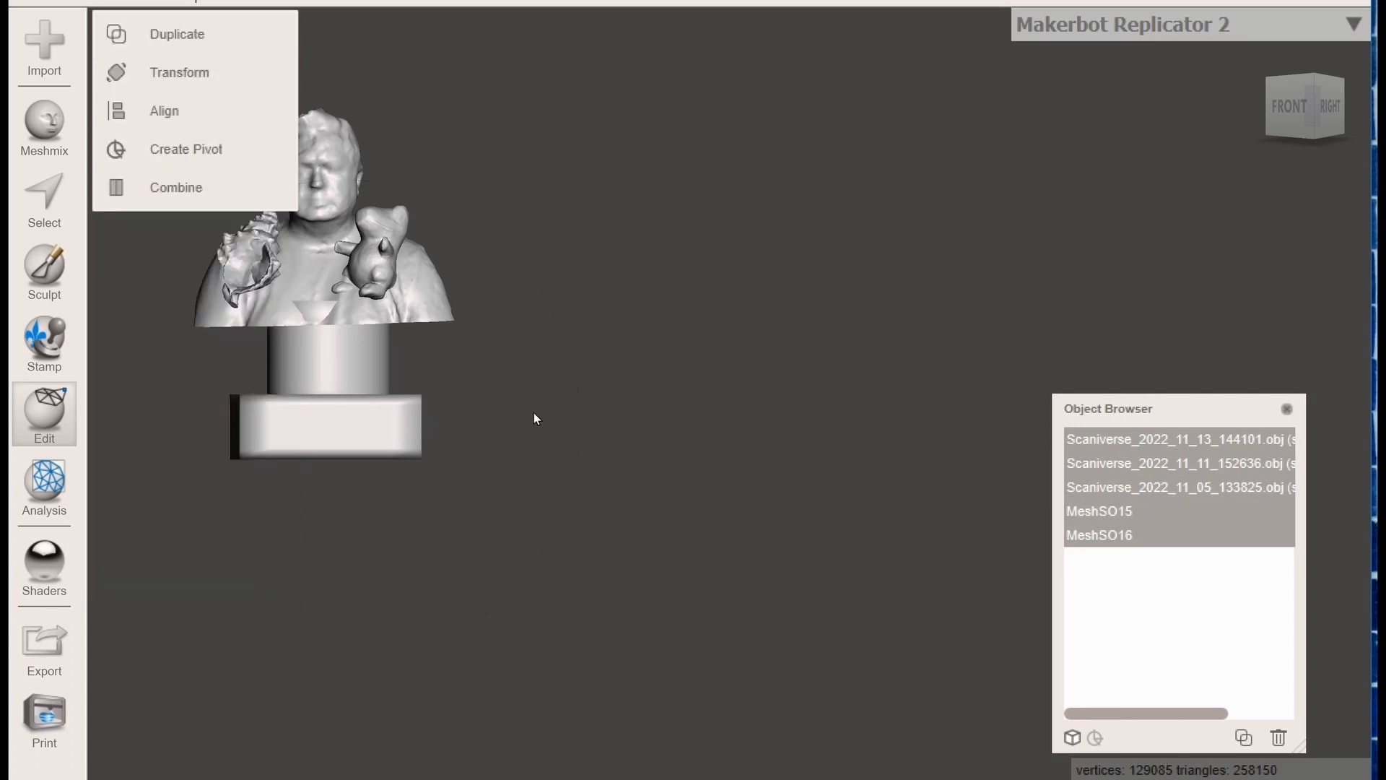
# Duplicate the complete statue and move the copy along Z beside the original
pyautogui.click(167, 34)
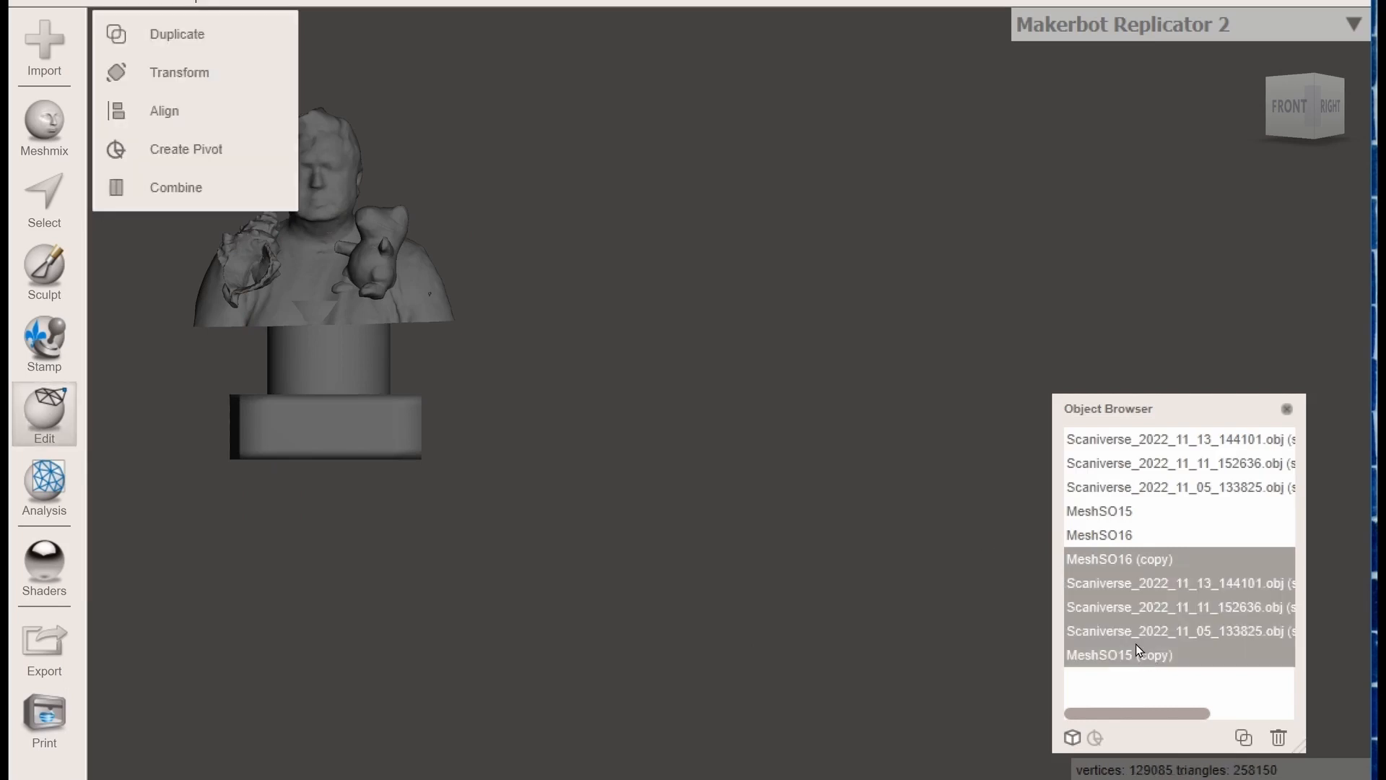
pyautogui.click(192, 71)
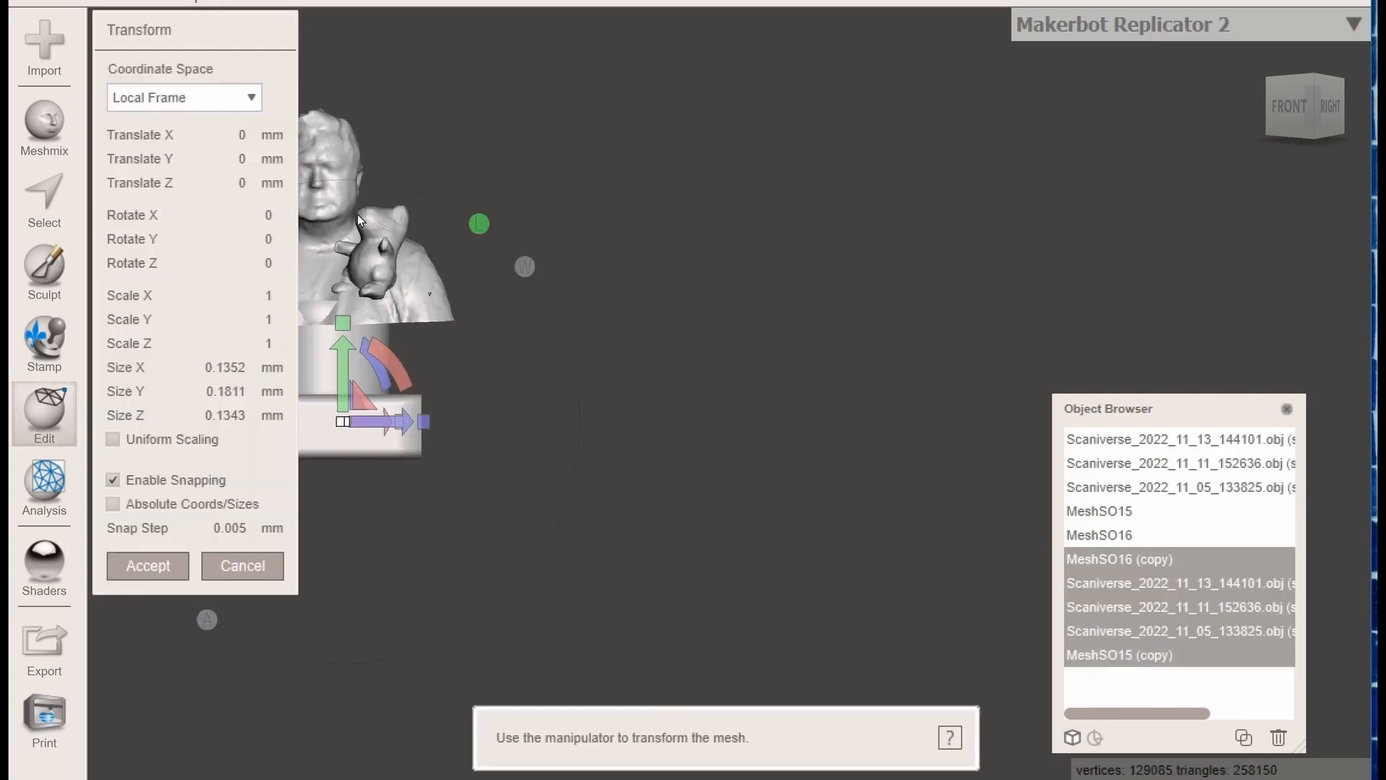
pyautogui.moveTo(401, 421); pyautogui.dragTo(719, 392)
pyautogui.click(155, 566)
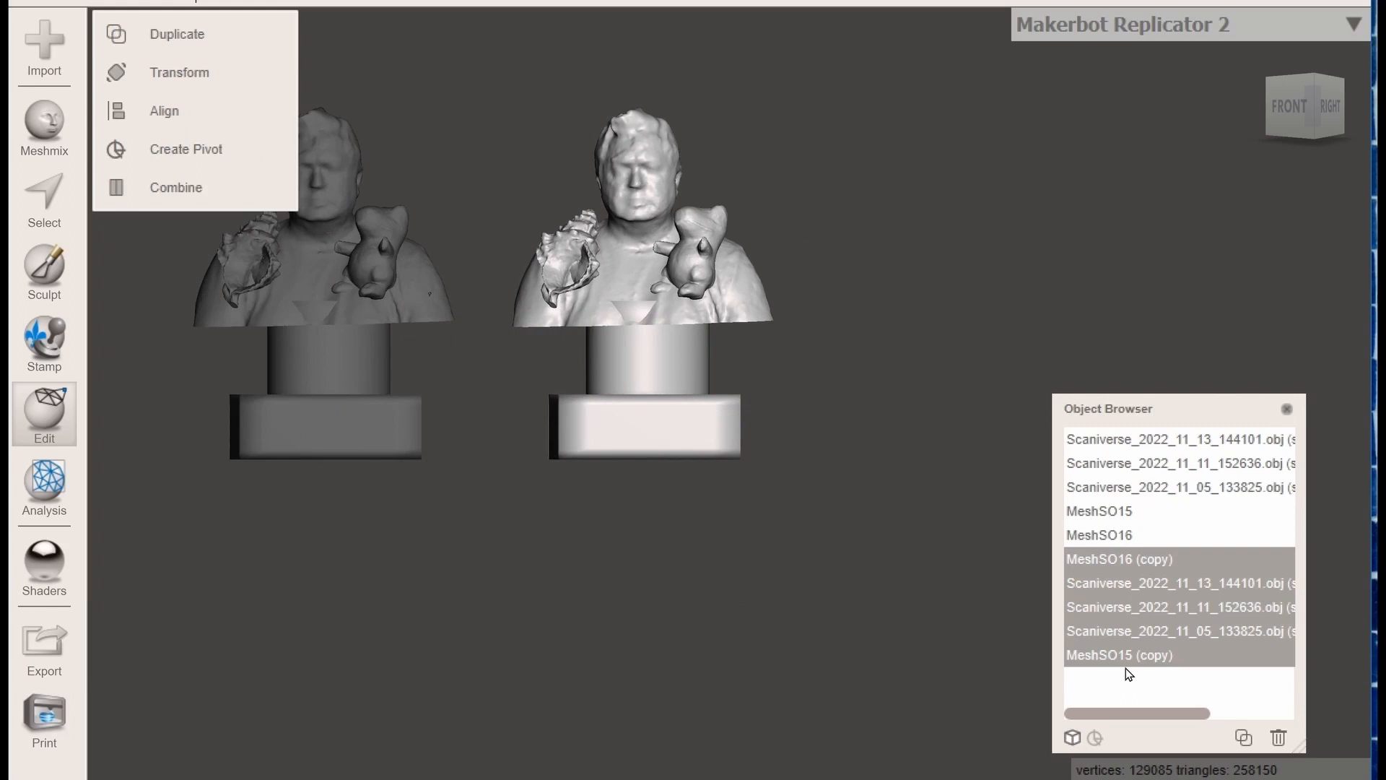
# Delete the cylinder from the copied statue
pyautogui.click(1121, 656)
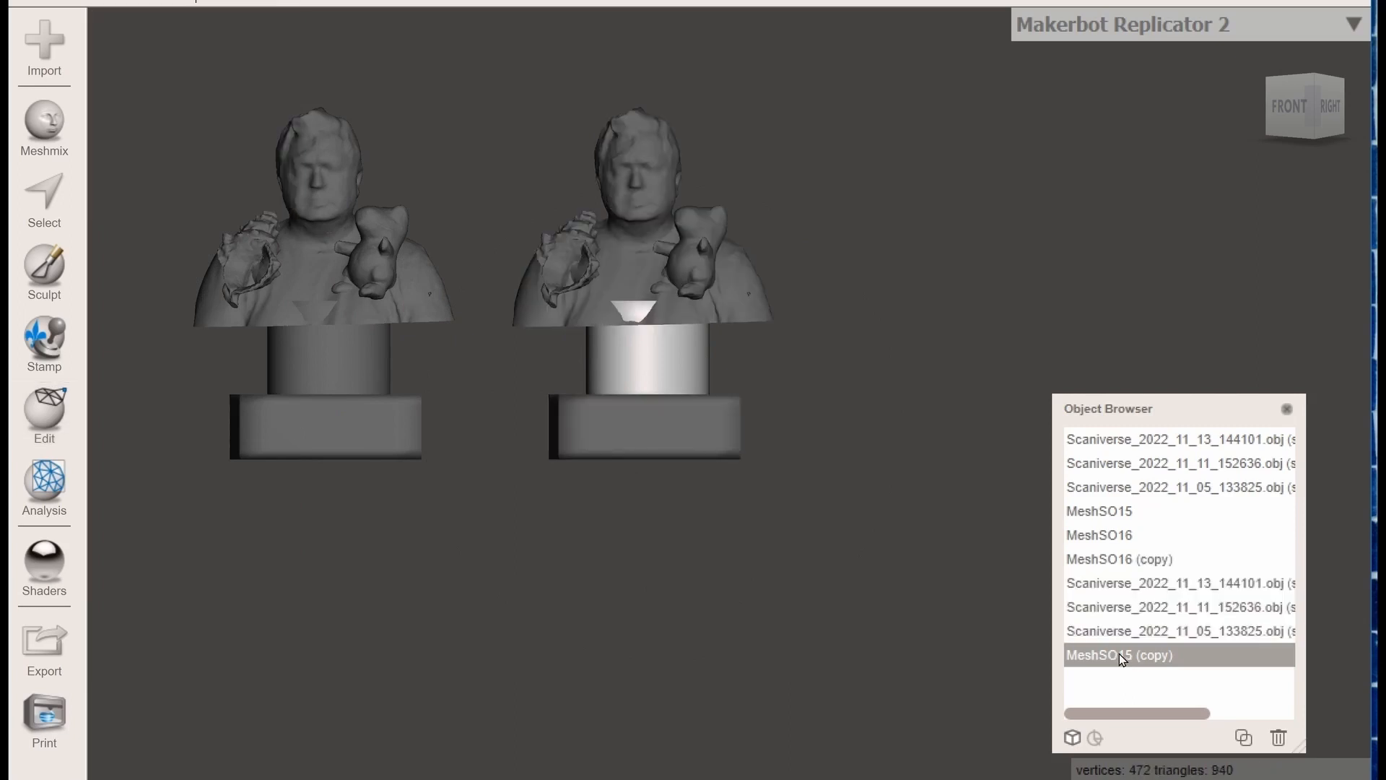
pyautogui.click(1278, 737)
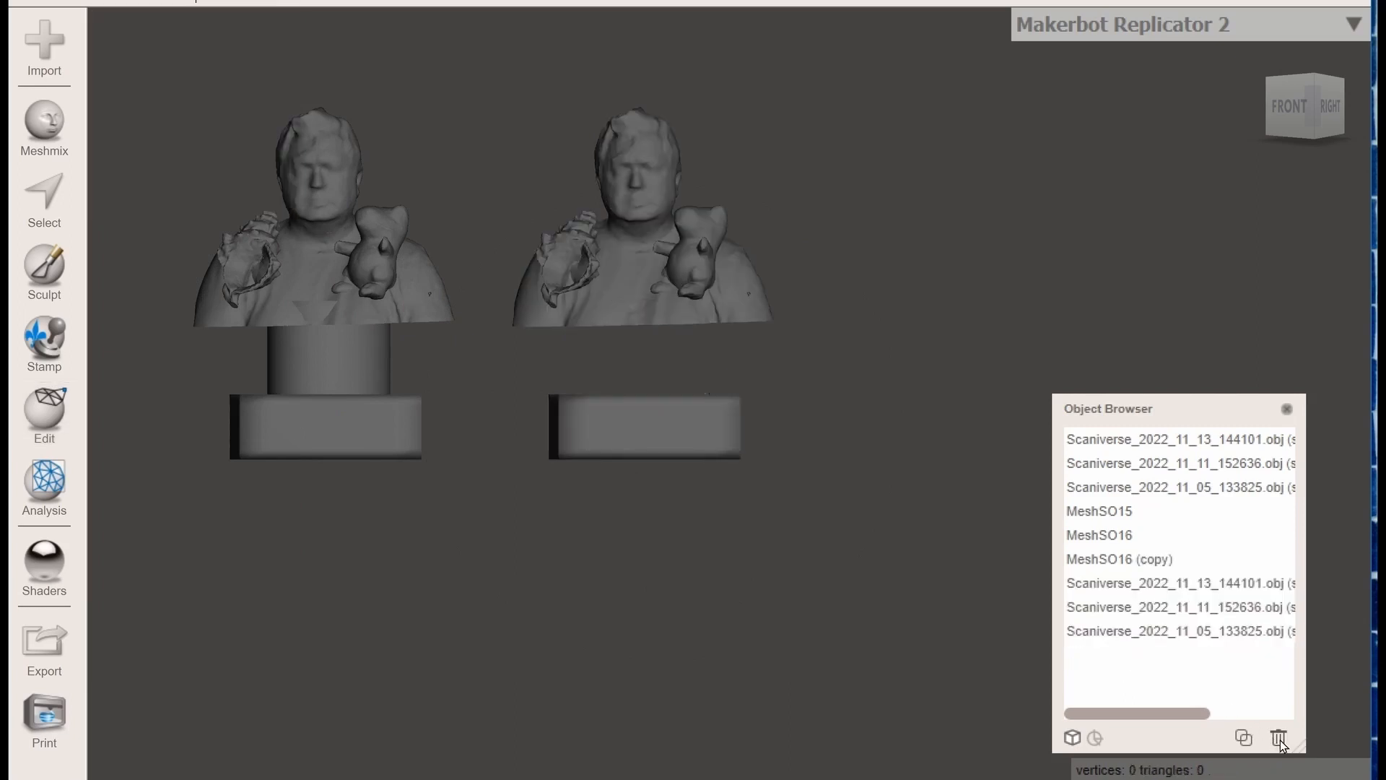
# Stretch the copied box into a long base 0.2685 mm in Z and shift it to X 0.0586 and Z 0.0748 mm
pyautogui.click(644, 426)
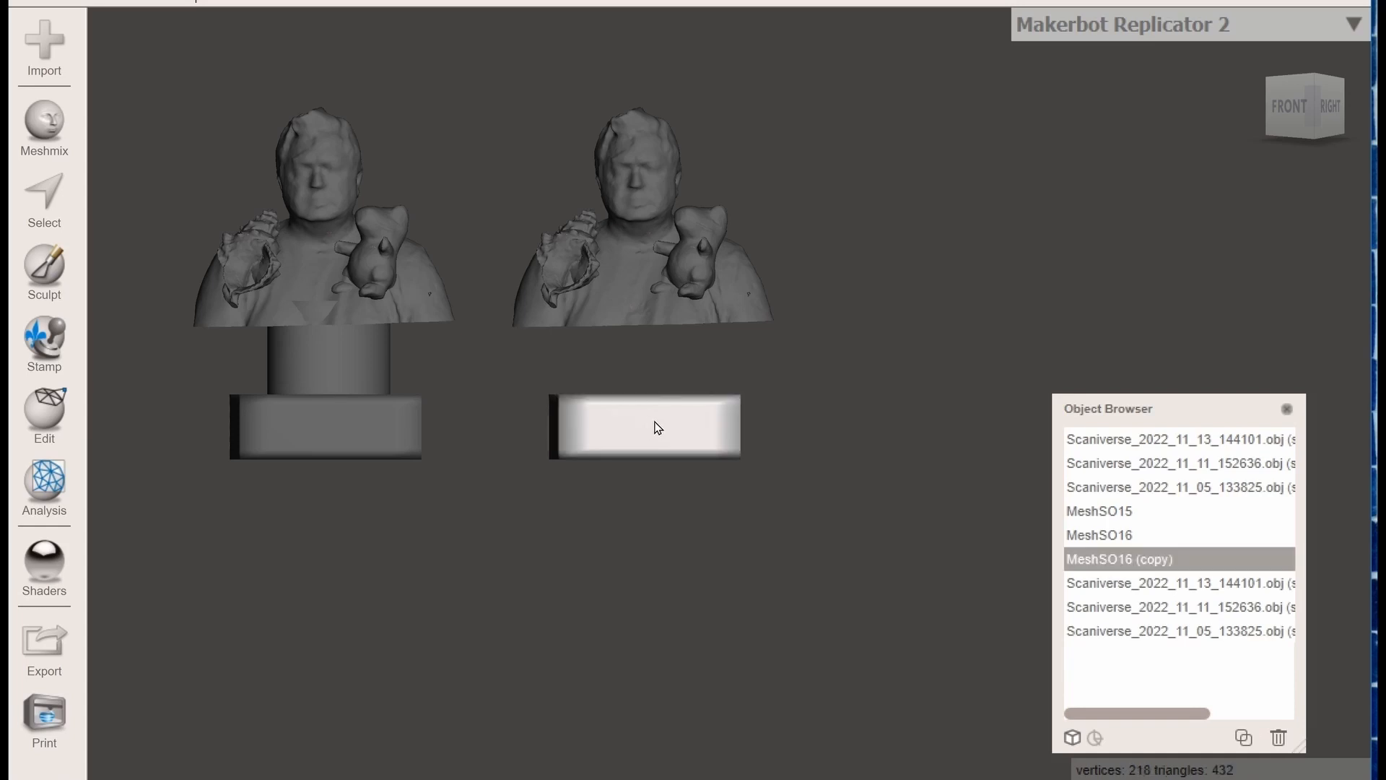
pyautogui.moveTo(44, 415)
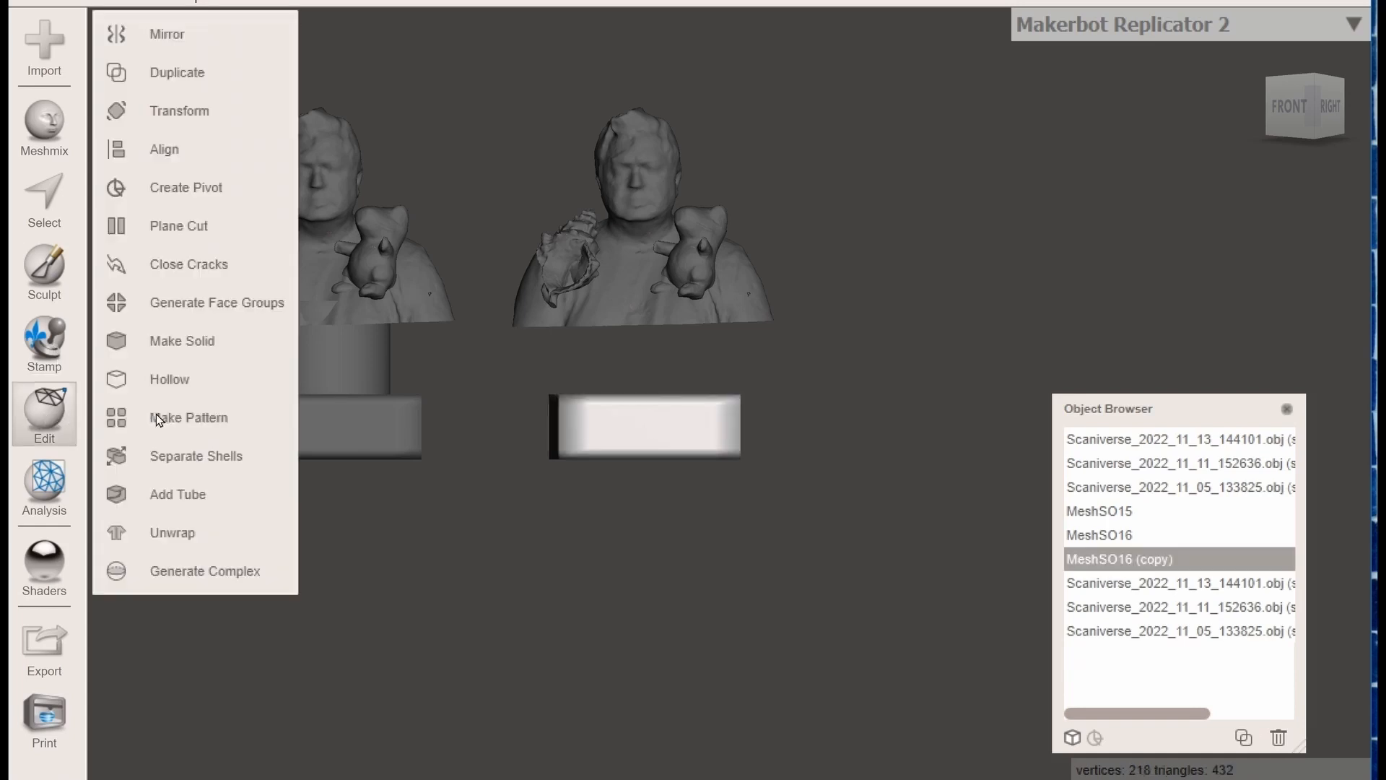
pyautogui.click(187, 124)
pyautogui.moveTo(760, 421); pyautogui.dragTo(1123, 436)
pyautogui.moveTo(695, 431); pyautogui.dragTo(877, 431)
# Move the copied bust away from the shell and plush toy over the long base, to X 0.06 and Z 0.09 mm
pyautogui.click(1285, 132)
pyautogui.moveTo(1285, 132)
pyautogui.mouseDown()
pyautogui.moveTo(1275, 164)
pyautogui.moveTo(1288, 144)
pyautogui.moveTo(1244, 137)
pyautogui.moveTo(1263, 128)
pyautogui.moveTo(1284, 145)
pyautogui.mouseUp()
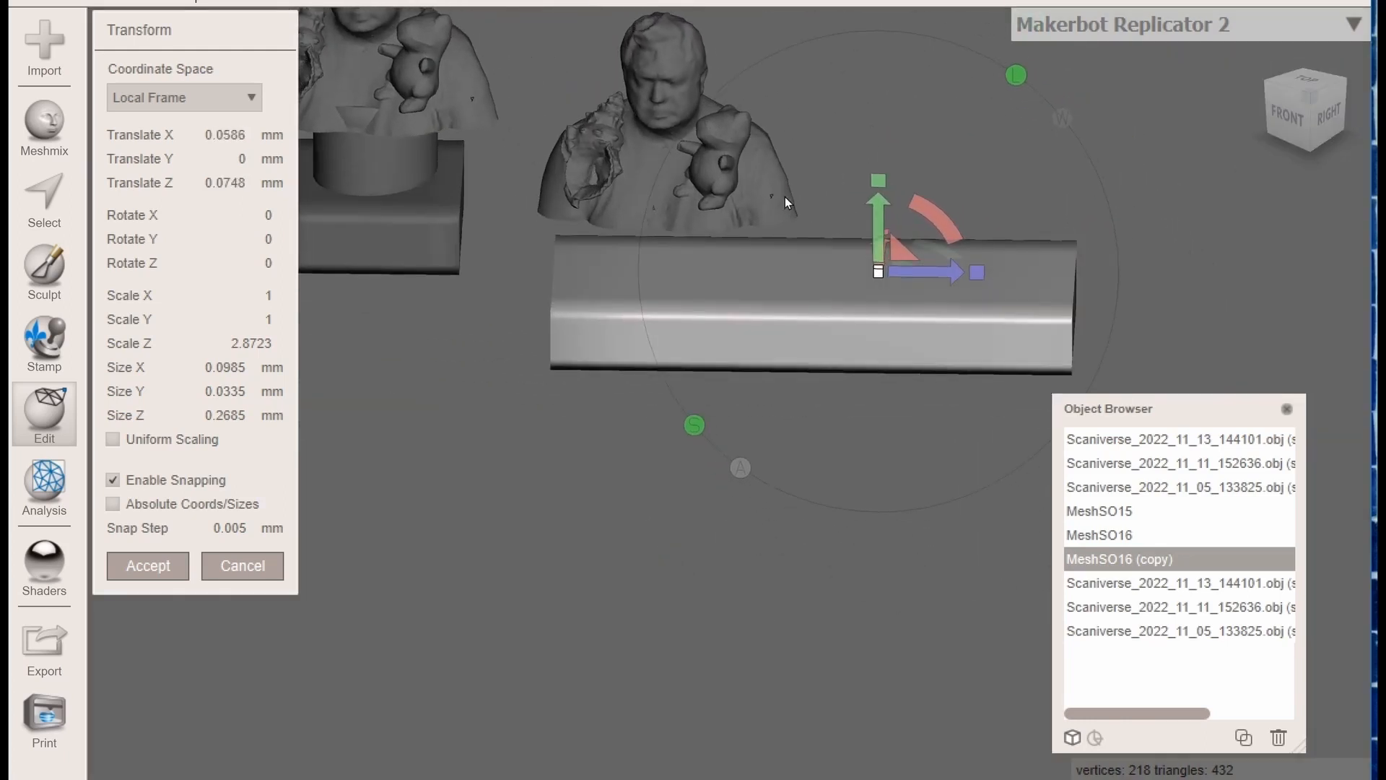
pyautogui.click(1115, 588)
pyautogui.click(1127, 608)
pyautogui.click(1124, 630)
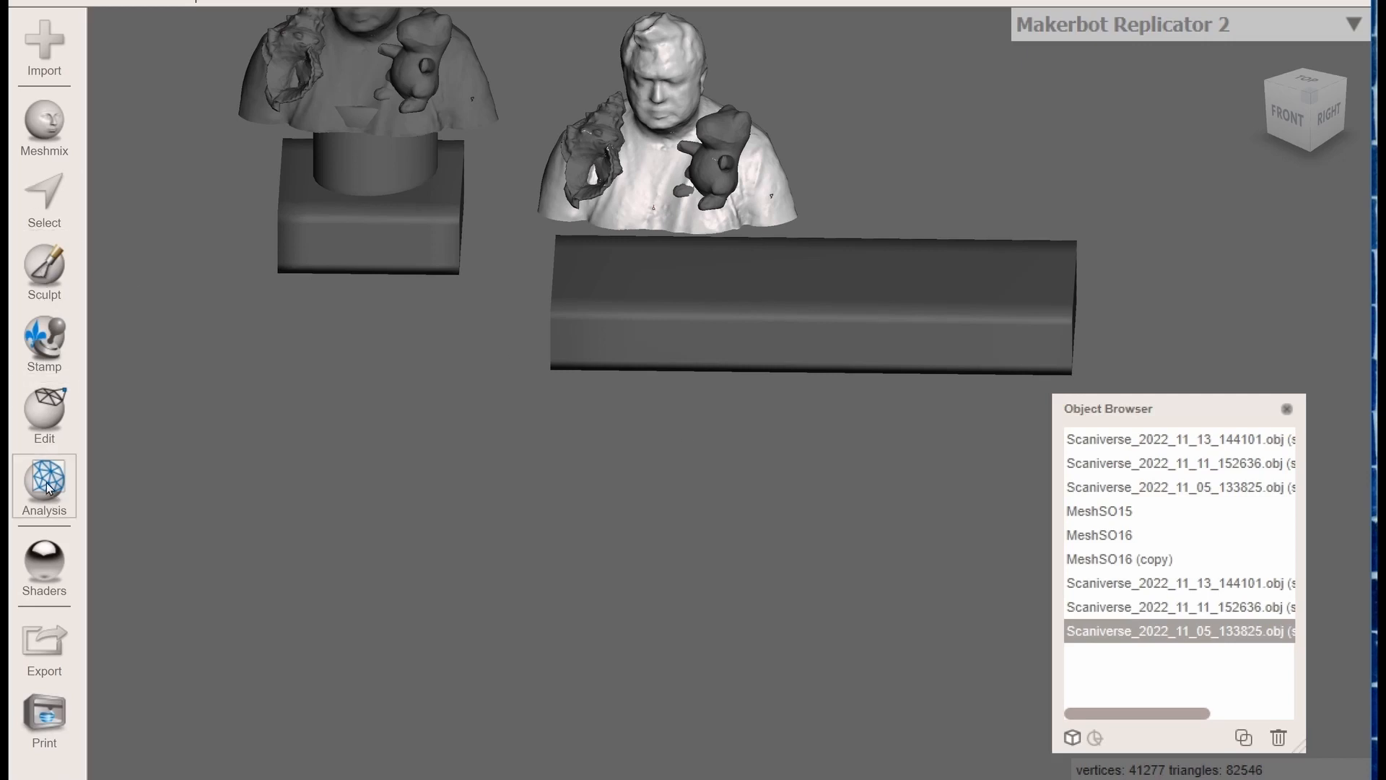
pyautogui.moveTo(68, 393)
pyautogui.click(173, 114)
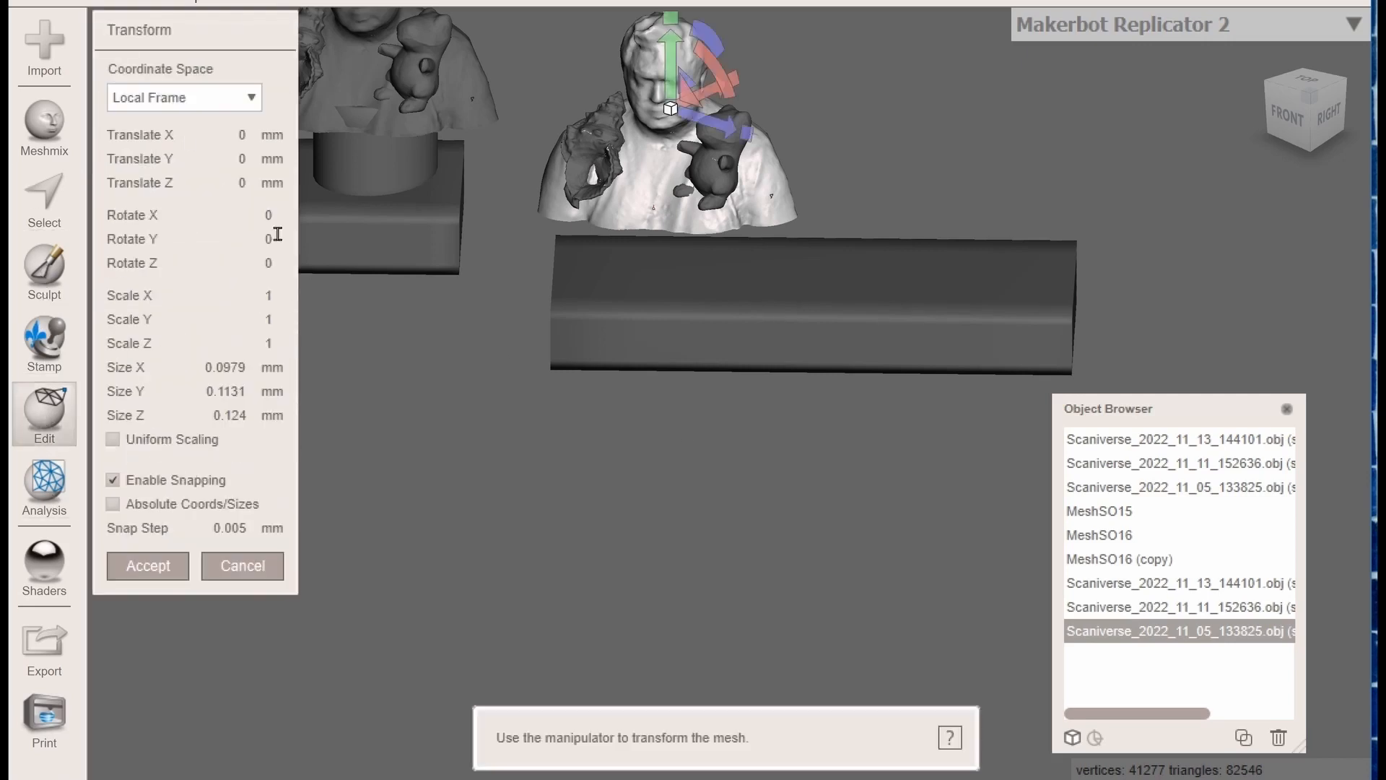
pyautogui.moveTo(699, 124); pyautogui.dragTo(833, 144)
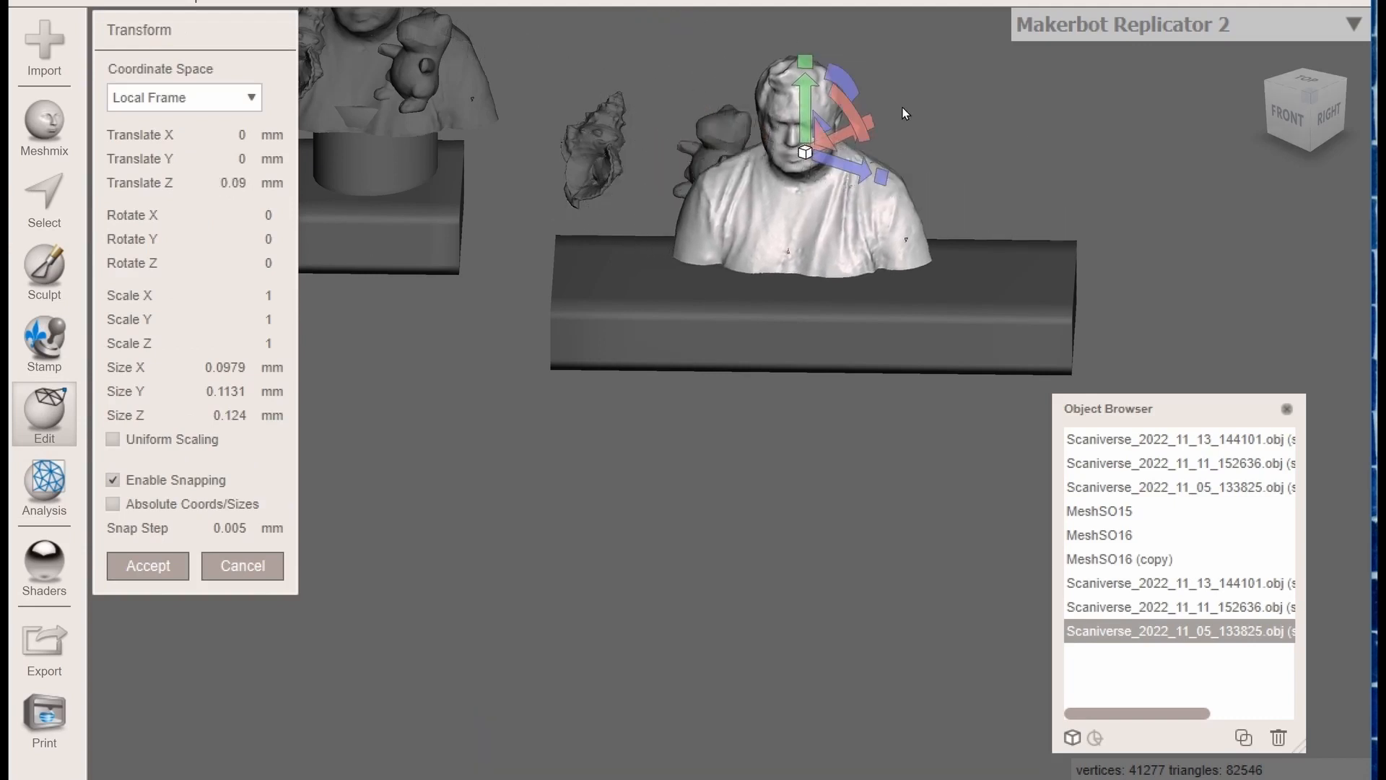
pyautogui.click(1304, 85)
pyautogui.moveTo(969, 431); pyautogui.dragTo(960, 322)
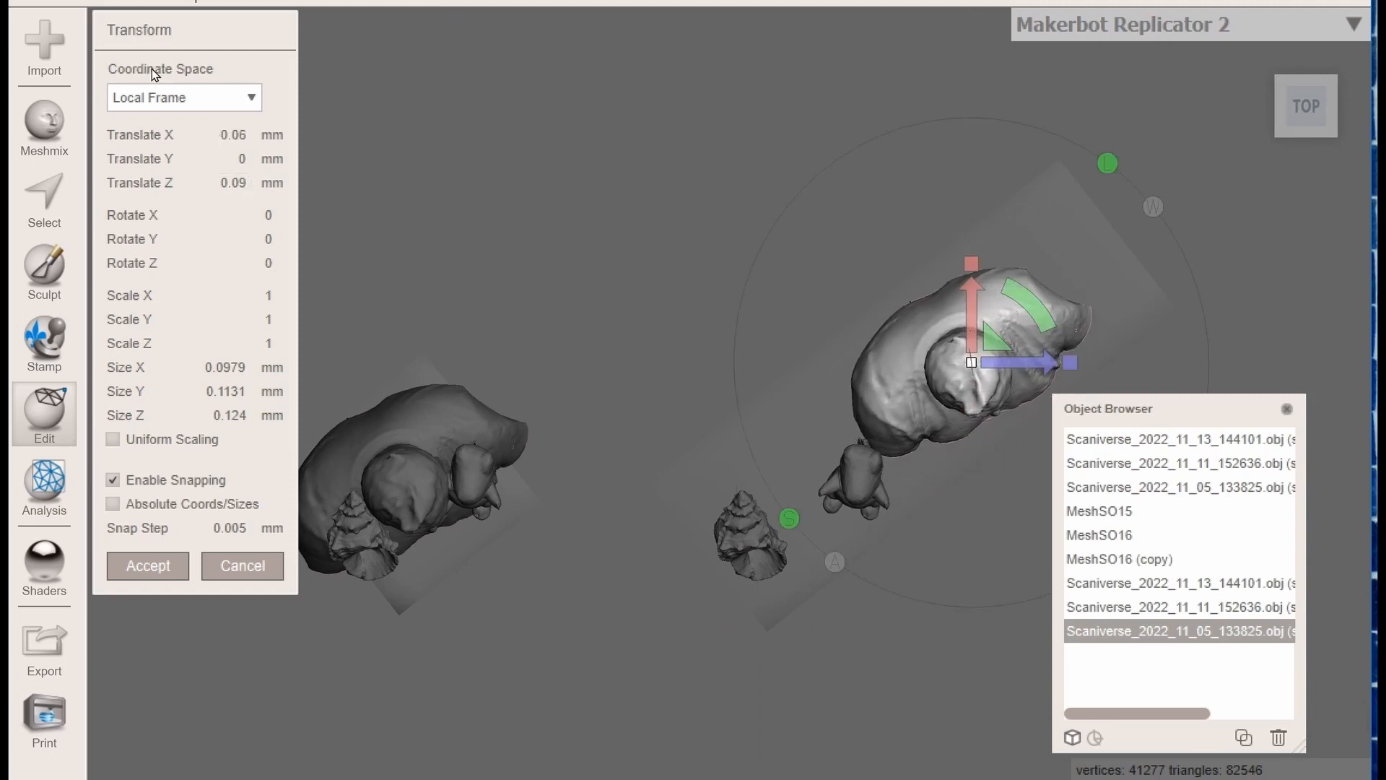
# Switch the transform to World Frame and lower the copied bust onto the long base at X 0.04, Y -0.035 and Z 0.065 mm
pyautogui.click(251, 98)
pyautogui.click(188, 125)
pyautogui.moveTo(1010, 361); pyautogui.dragTo(1004, 358)
pyautogui.moveTo(966, 311); pyautogui.dragTo(965, 331)
pyautogui.moveTo(1015, 381); pyautogui.dragTo(1006, 382)
pyautogui.moveTo(954, 332); pyautogui.dragTo(980, 400)
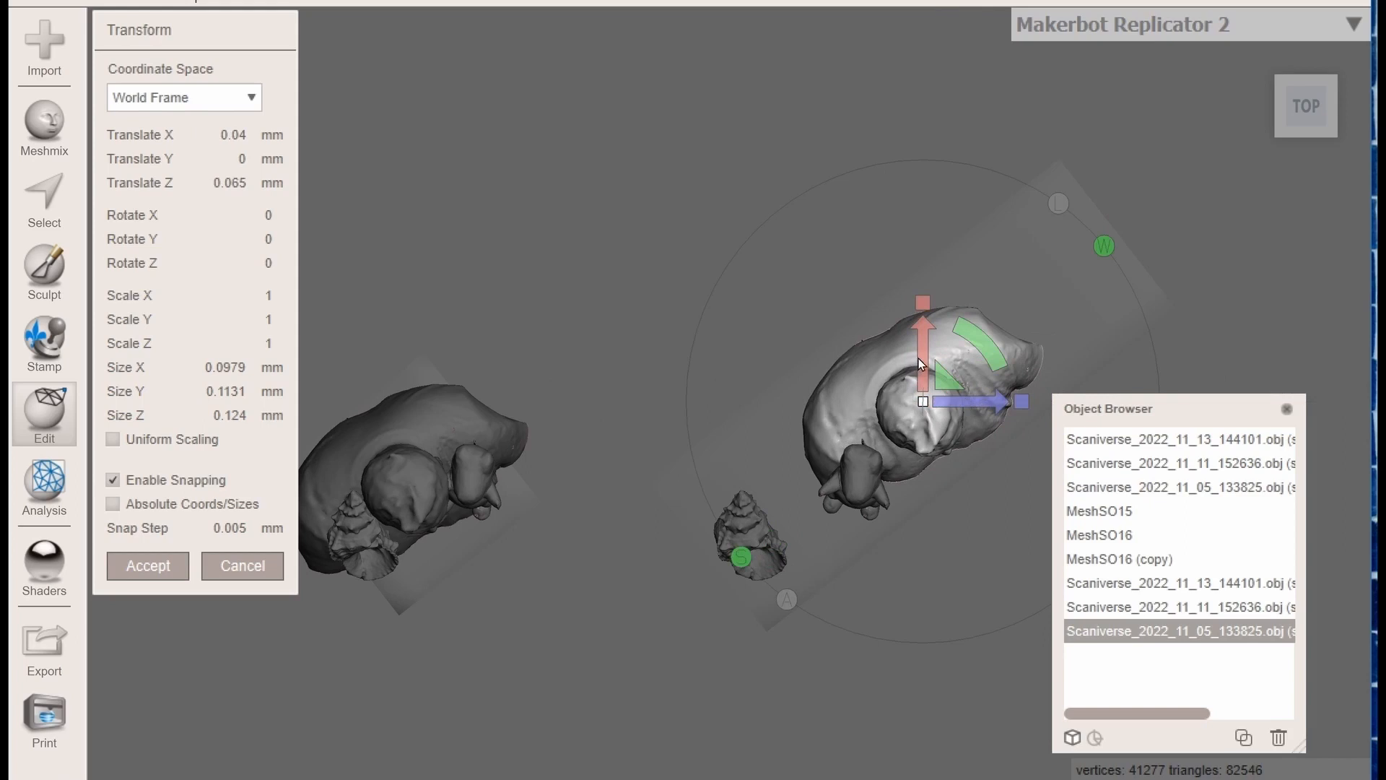
pyautogui.click(1301, 152)
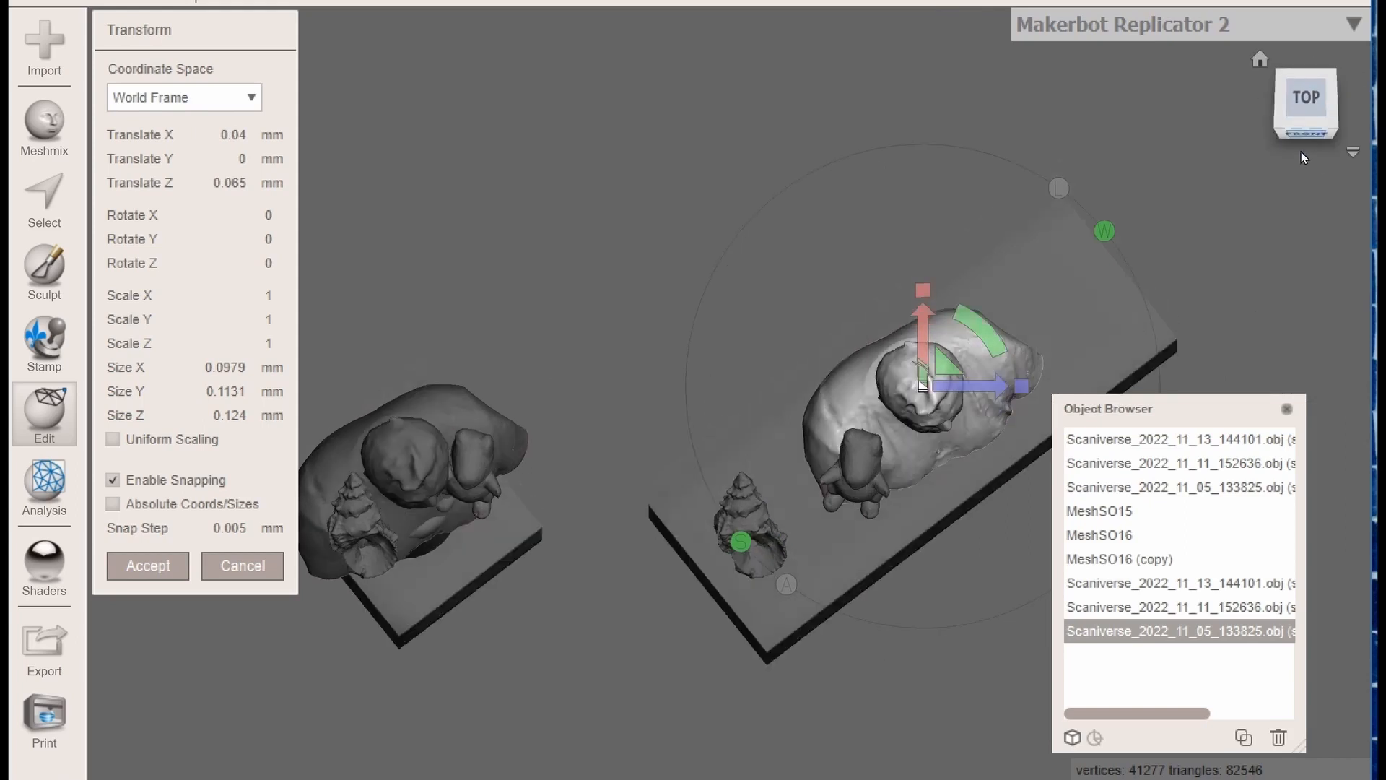
pyautogui.moveTo(921, 257); pyautogui.dragTo(925, 333)
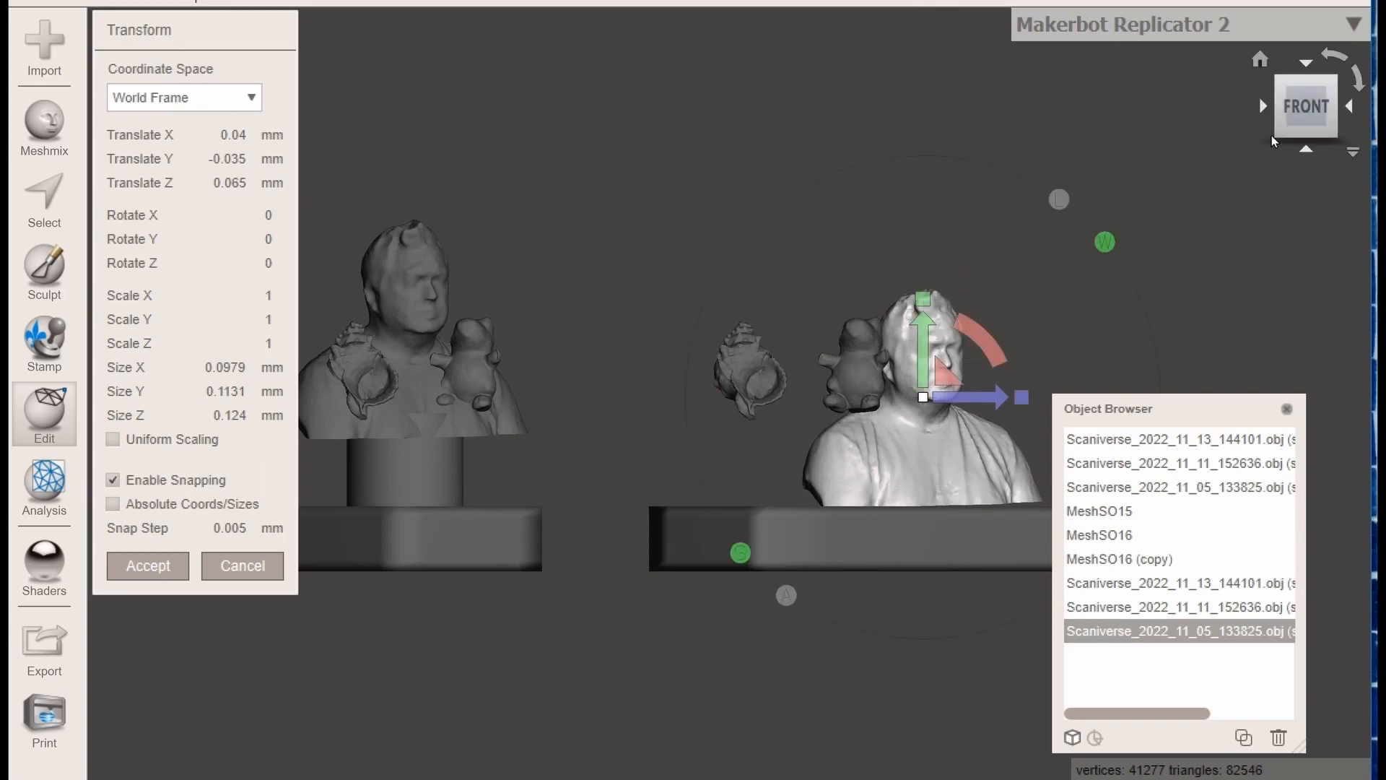
# Lower the bust onto the long base to a Y translation of -0.04 mm and accept the transform
pyautogui.moveTo(1304, 122); pyautogui.dragTo(1219, 124)
pyautogui.moveTo(890, 353); pyautogui.dragTo(887, 364)
pyautogui.moveTo(1307, 108); pyautogui.dragTo(1276, 116)
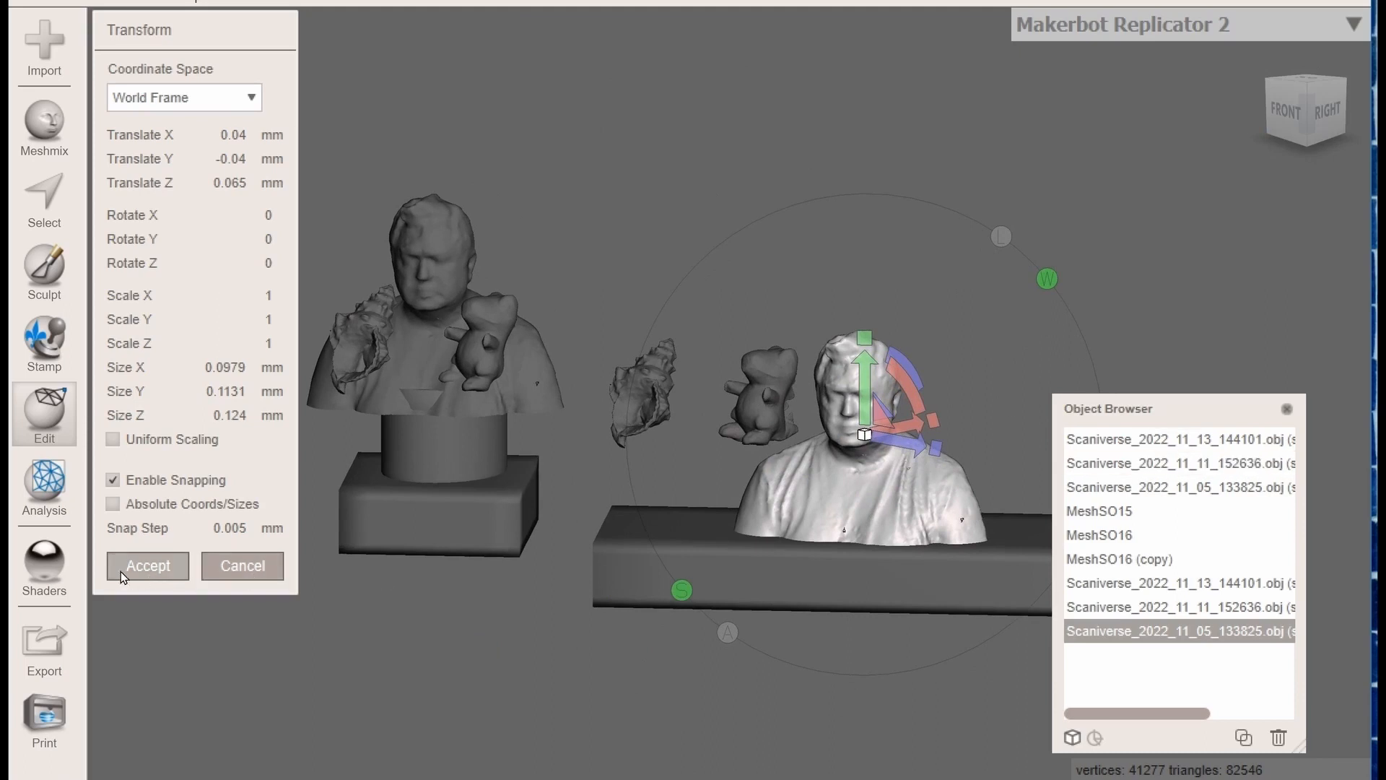
pyautogui.click(148, 568)
# Bring the duplicated seashell down onto the long base beside the bust and rotate it to lie on its side
pyautogui.click(1116, 609)
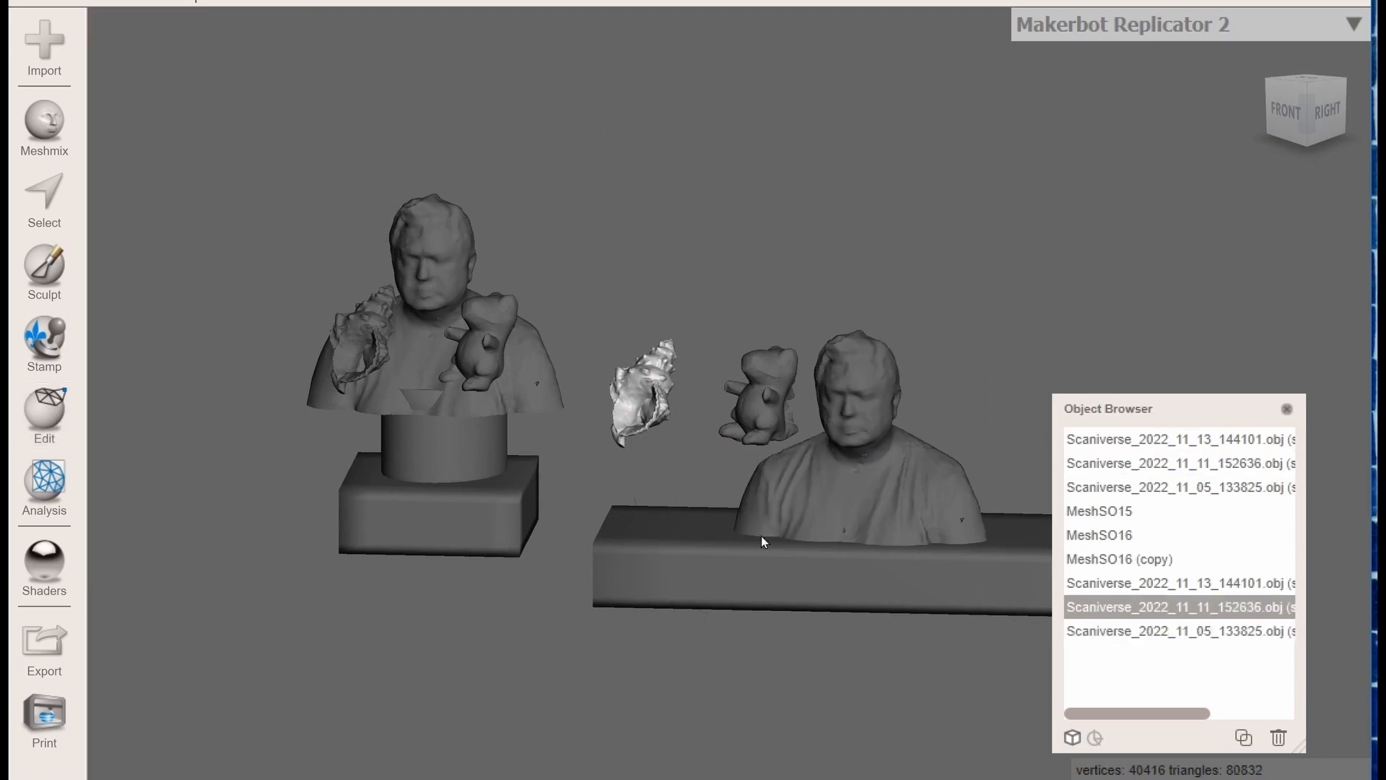
pyautogui.click(45, 413)
pyautogui.click(179, 110)
pyautogui.moveTo(649, 338); pyautogui.dragTo(718, 490)
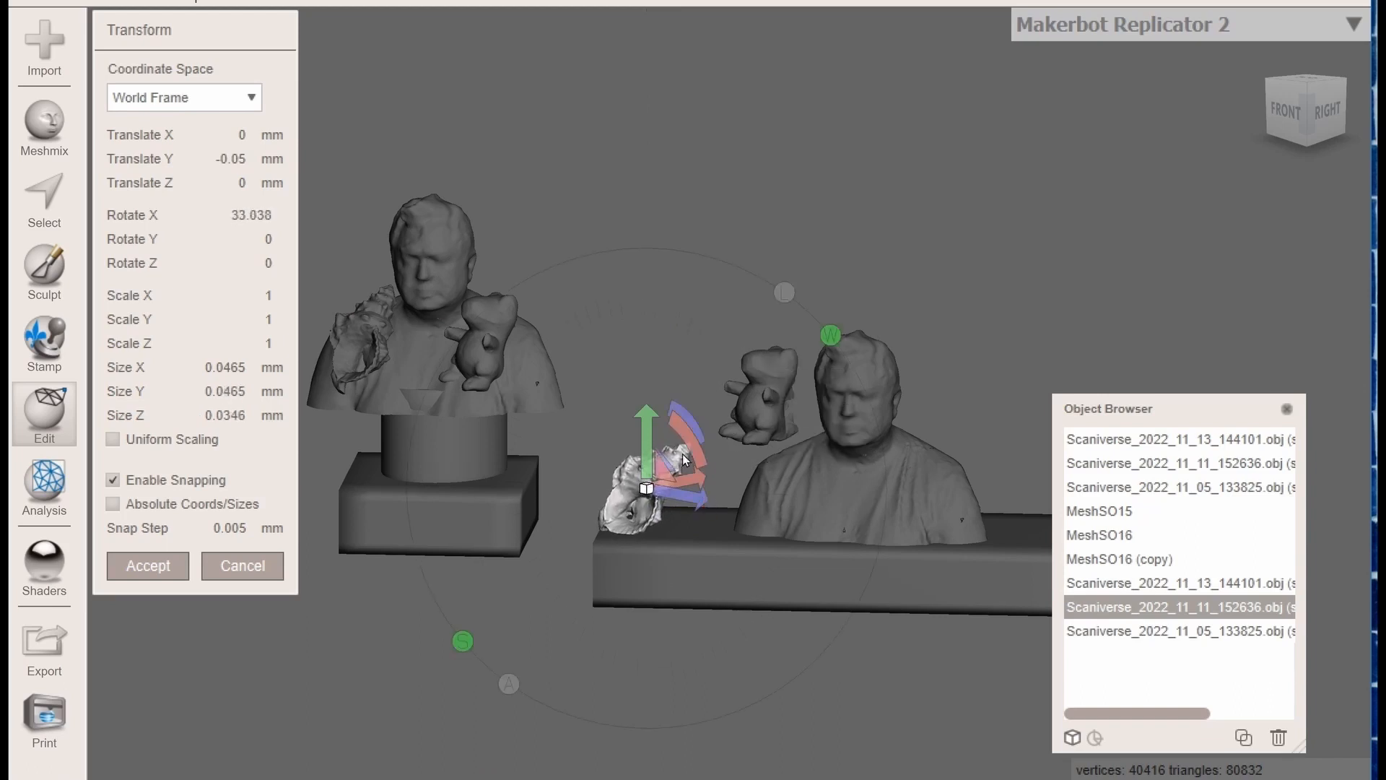
pyautogui.moveTo(685, 415); pyautogui.dragTo(653, 459)
pyautogui.moveTo(665, 514); pyautogui.dragTo(682, 404)
pyautogui.moveTo(673, 453); pyautogui.dragTo(672, 445)
# Lower the seashell into the base to a Y translation of -0.06 mm and accept the transform
pyautogui.scroll(1, 660, 532)
pyautogui.scroll(2, 660, 538)
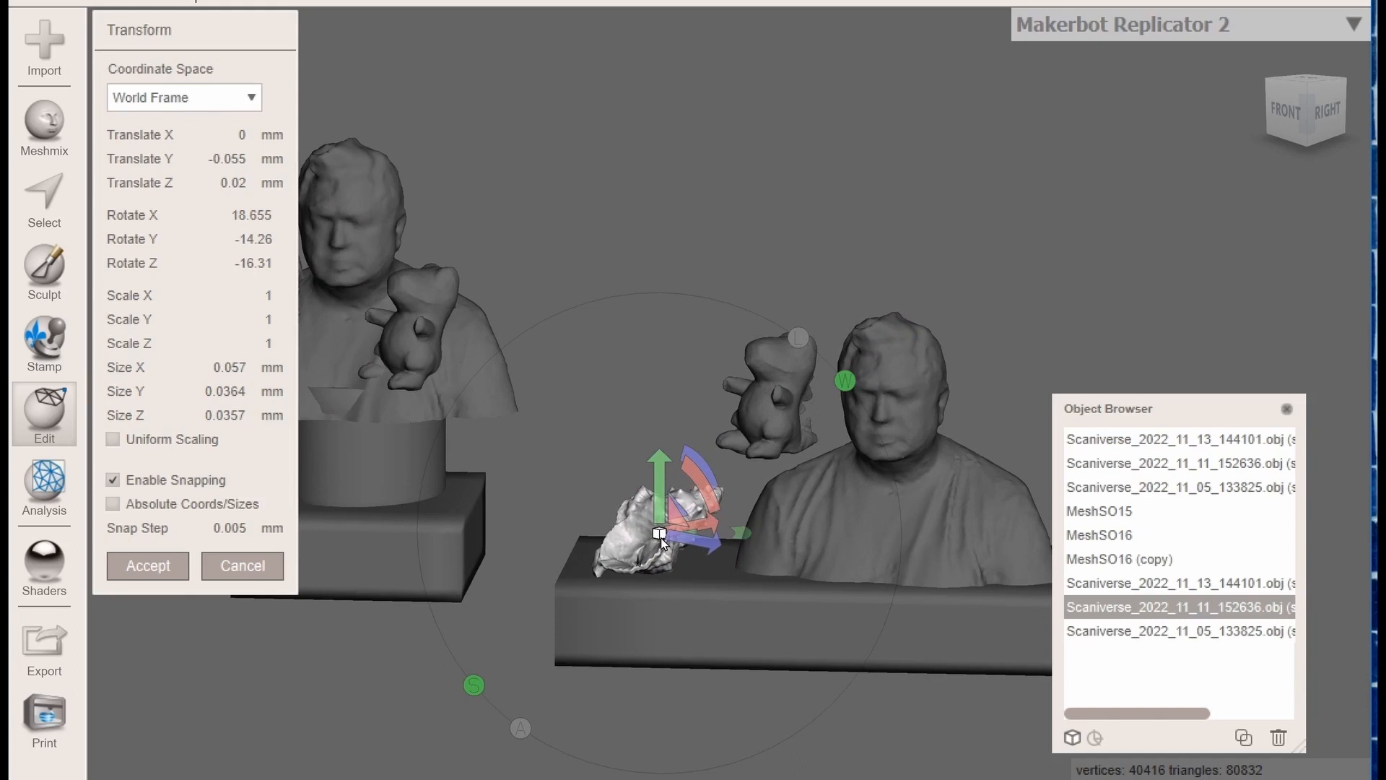
pyautogui.moveTo(658, 507); pyautogui.dragTo(660, 514)
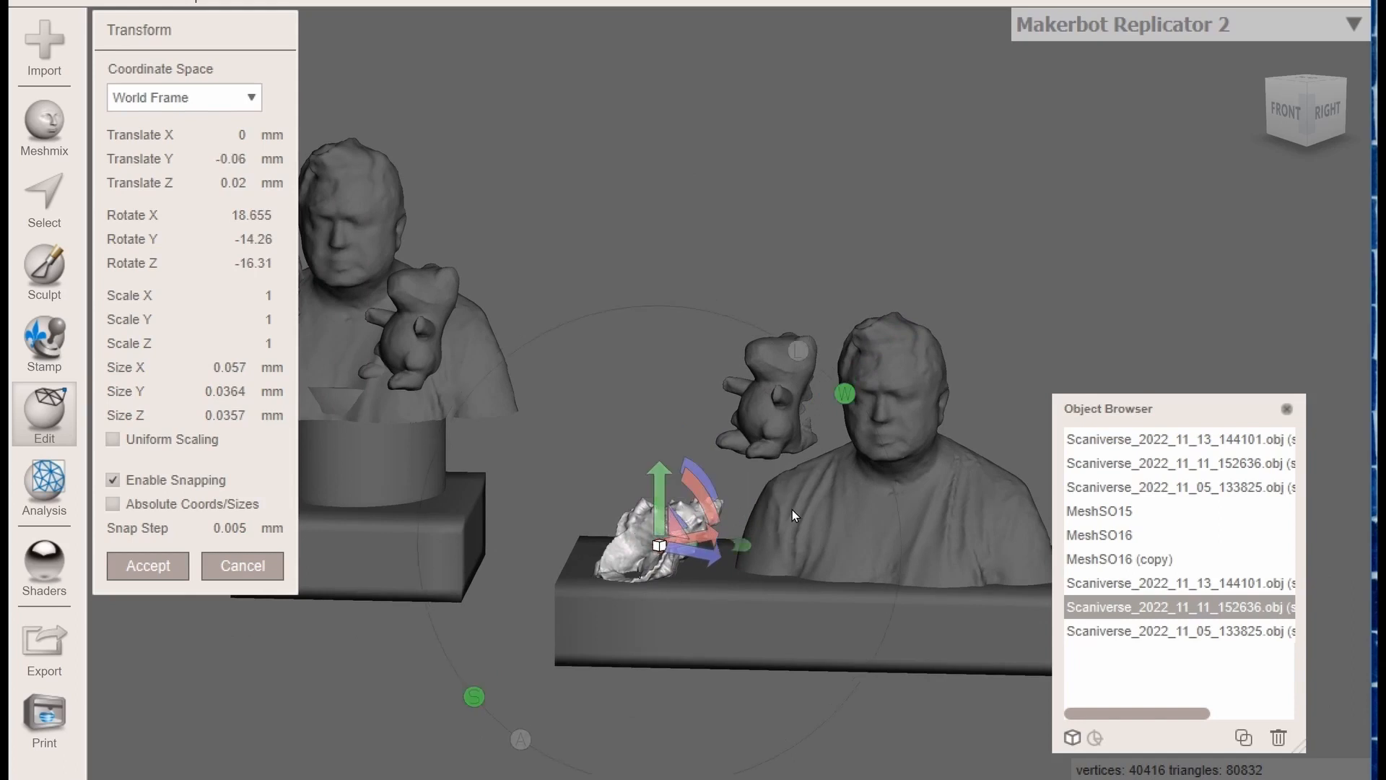
pyautogui.moveTo(1058, 354); pyautogui.dragTo(978, 439, button='right')
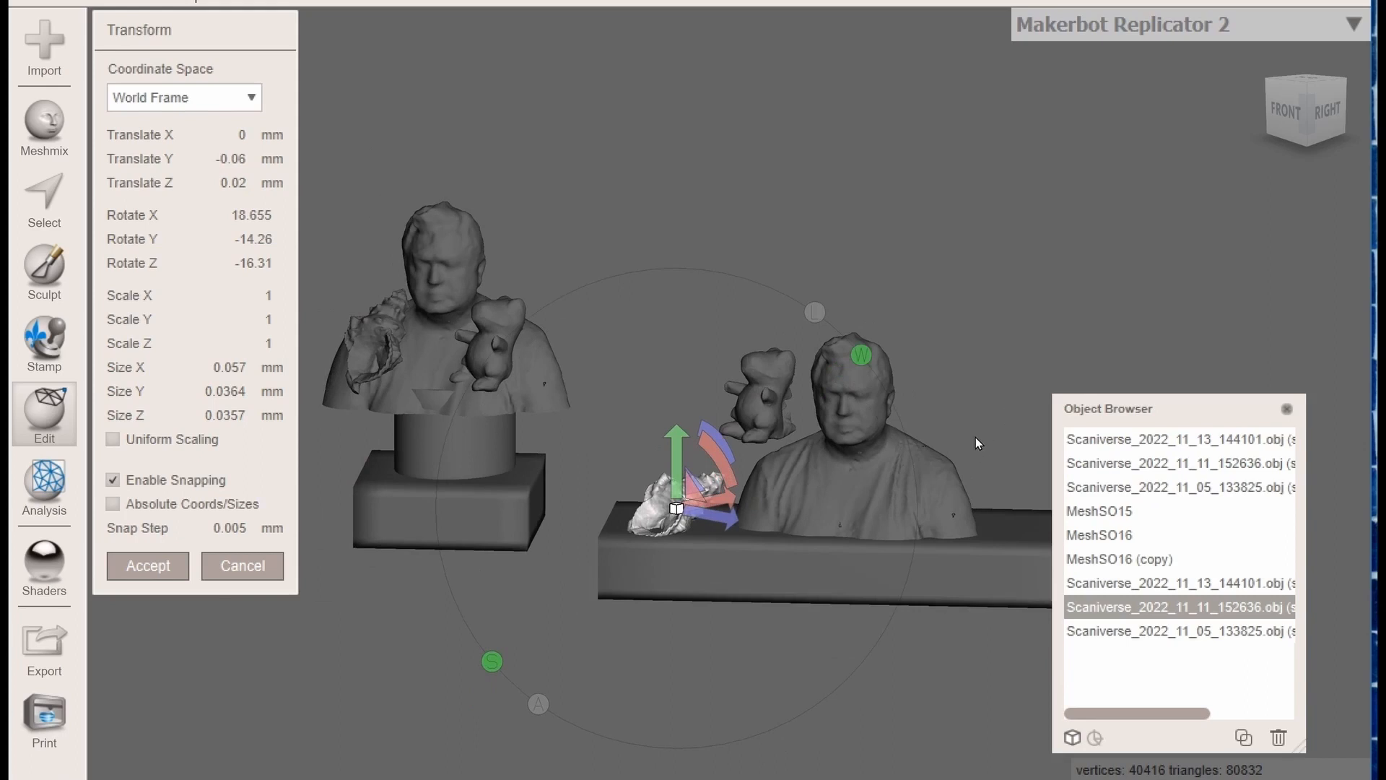
pyautogui.click(148, 565)
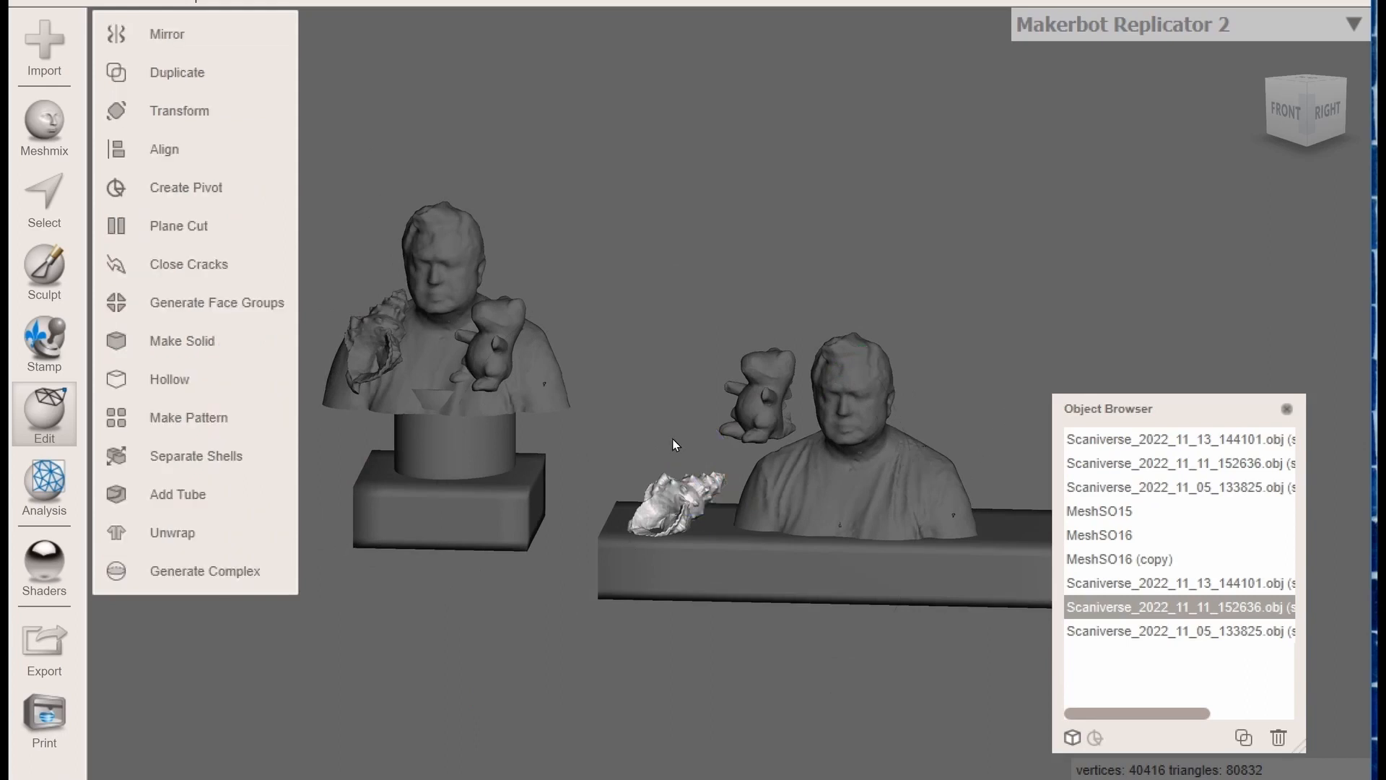
# Move the duplicated animal figurine to the far end of the long base, translating it 0.1 mm in X and 0.1 mm in Z
pyautogui.click(1104, 625)
pyautogui.click(1076, 573)
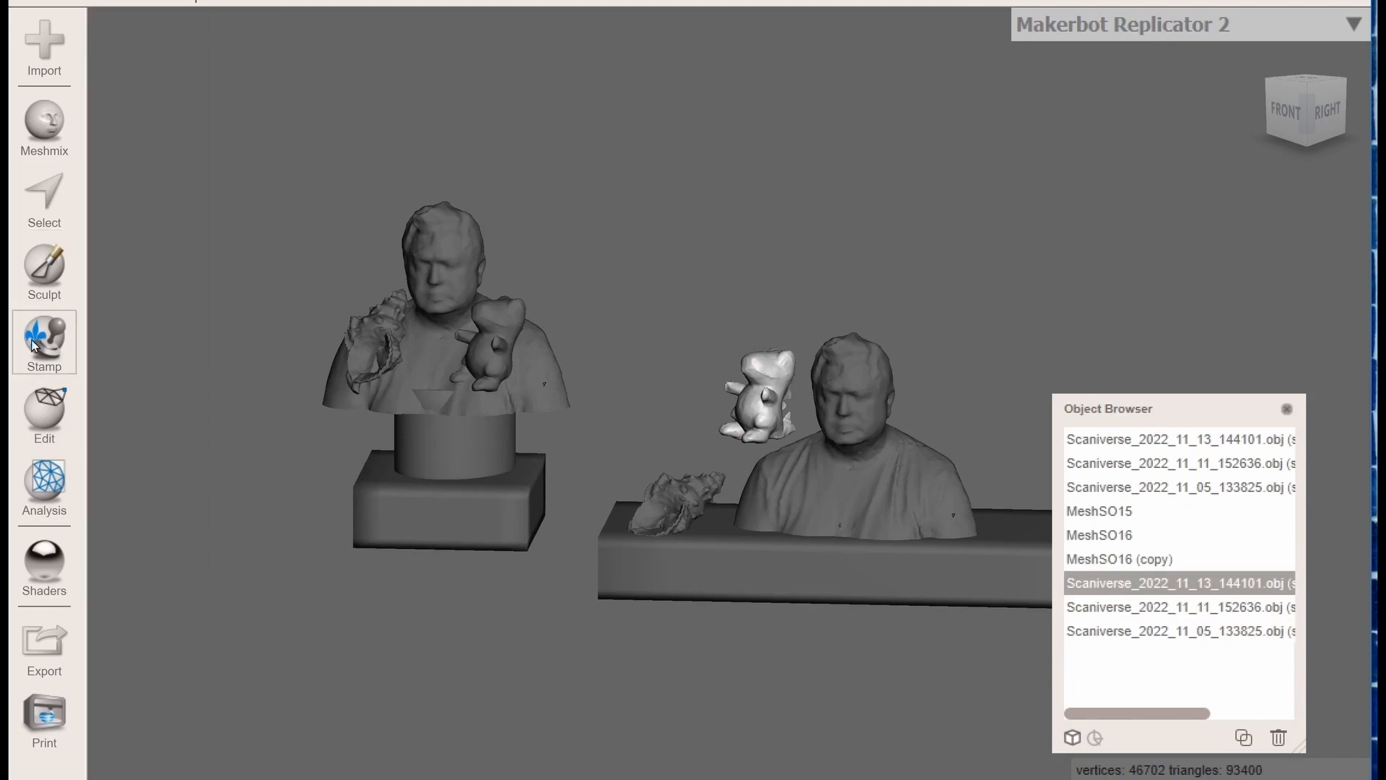
pyautogui.click(44, 410)
pyautogui.click(189, 110)
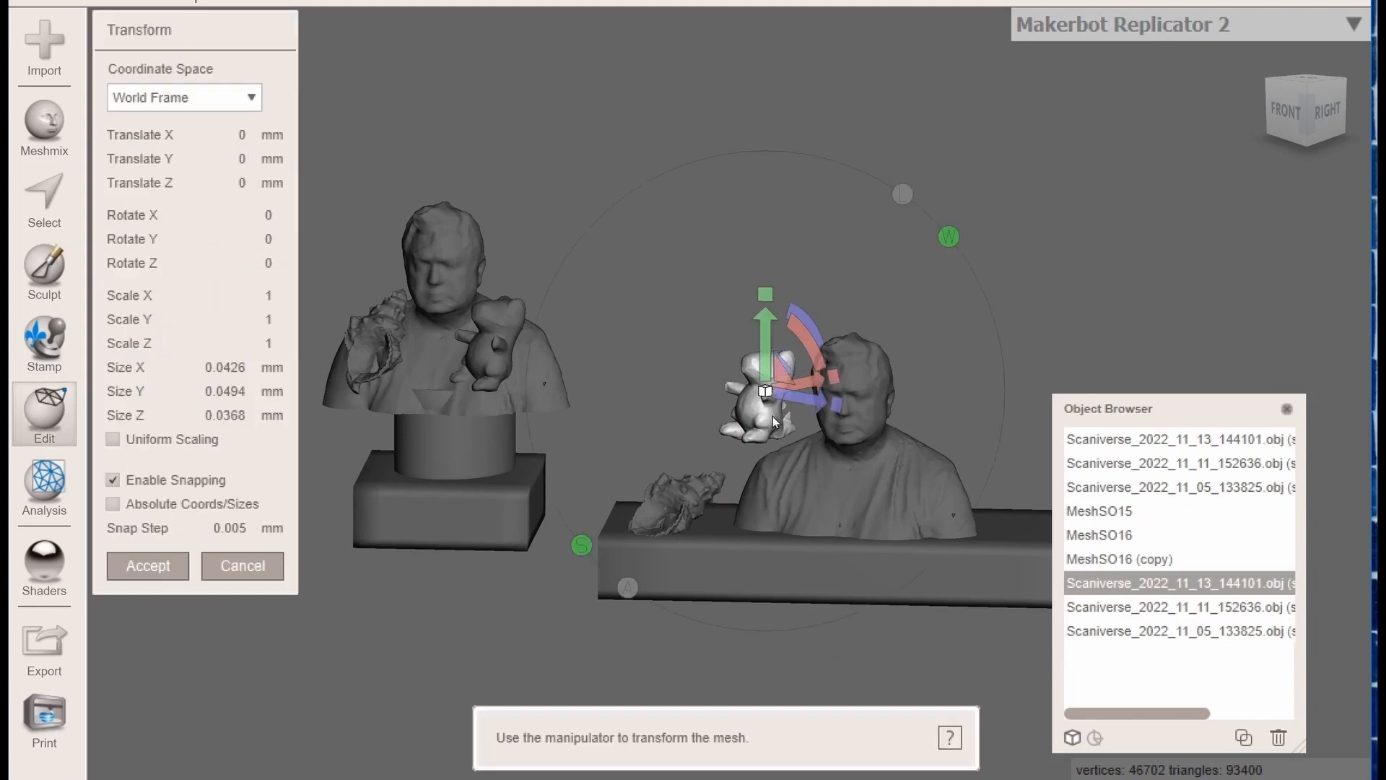
pyautogui.click(1305, 83)
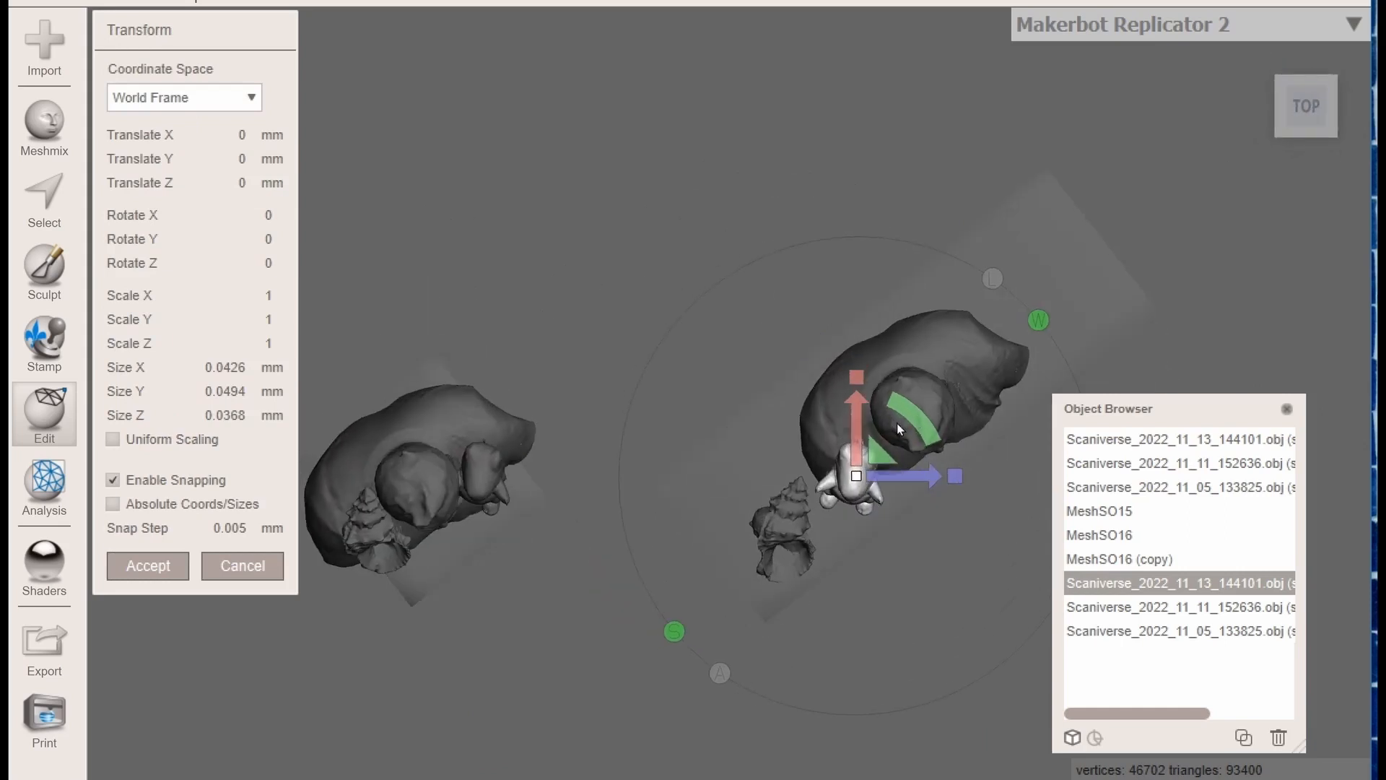
pyautogui.moveTo(892, 478); pyautogui.dragTo(939, 478)
pyautogui.moveTo(903, 430); pyautogui.dragTo(903, 261)
pyautogui.moveTo(963, 306); pyautogui.dragTo(1085, 306)
pyautogui.moveTo(1028, 292); pyautogui.dragTo(1089, 280)
pyautogui.moveTo(1045, 224); pyautogui.dragTo(1047, 239)
pyautogui.moveTo(1306, 108)
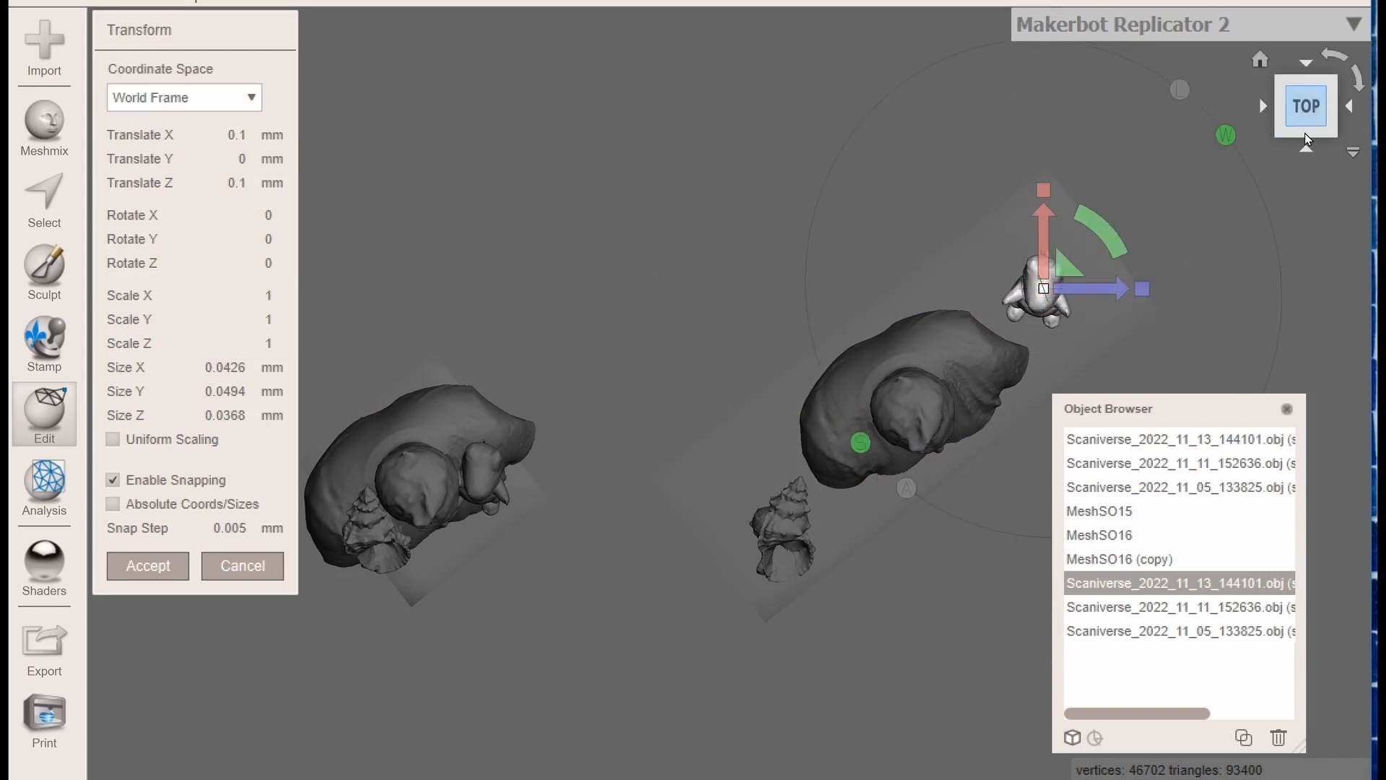
# Lower the animal figurine onto the base with a Y translation of -0.05 mm and accept the transform
pyautogui.click(1306, 152)
pyautogui.moveTo(1051, 299); pyautogui.dragTo(1046, 389)
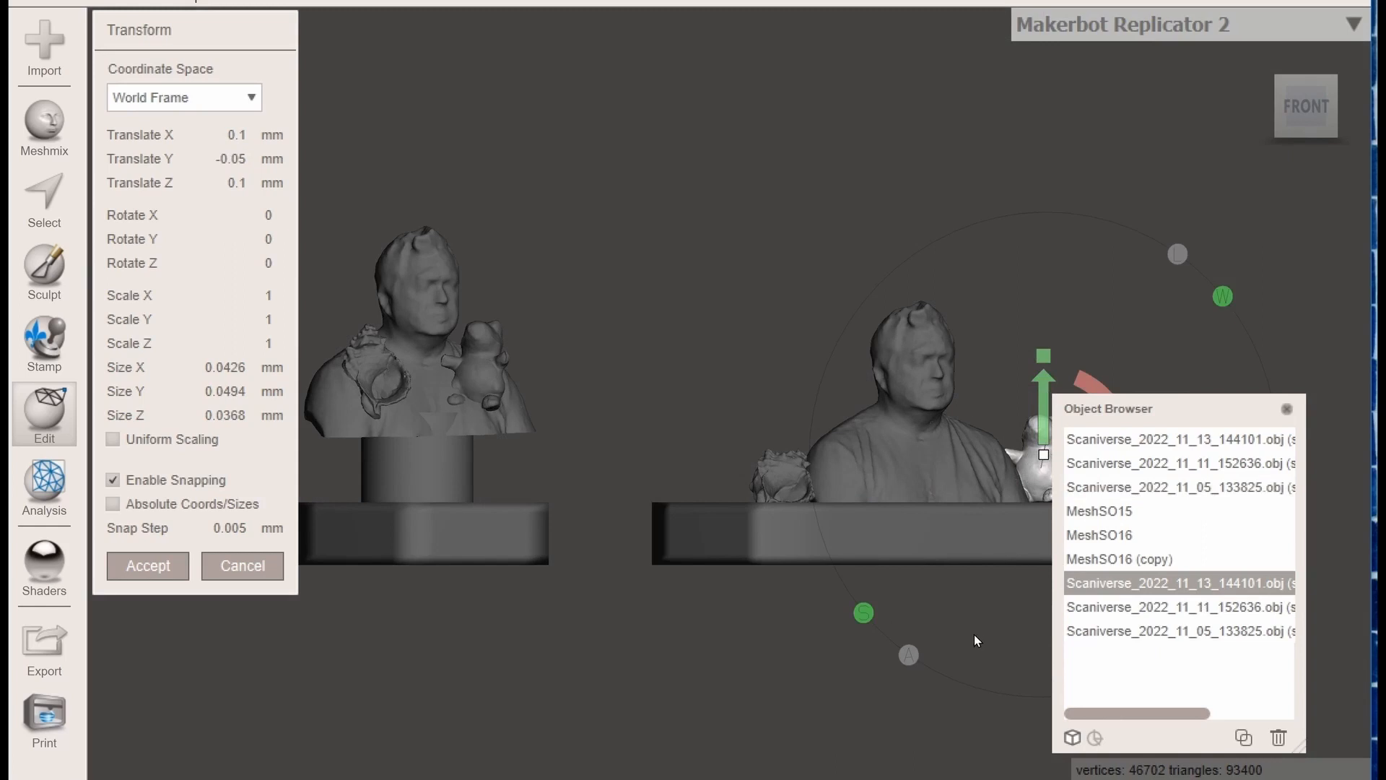
pyautogui.click(149, 567)
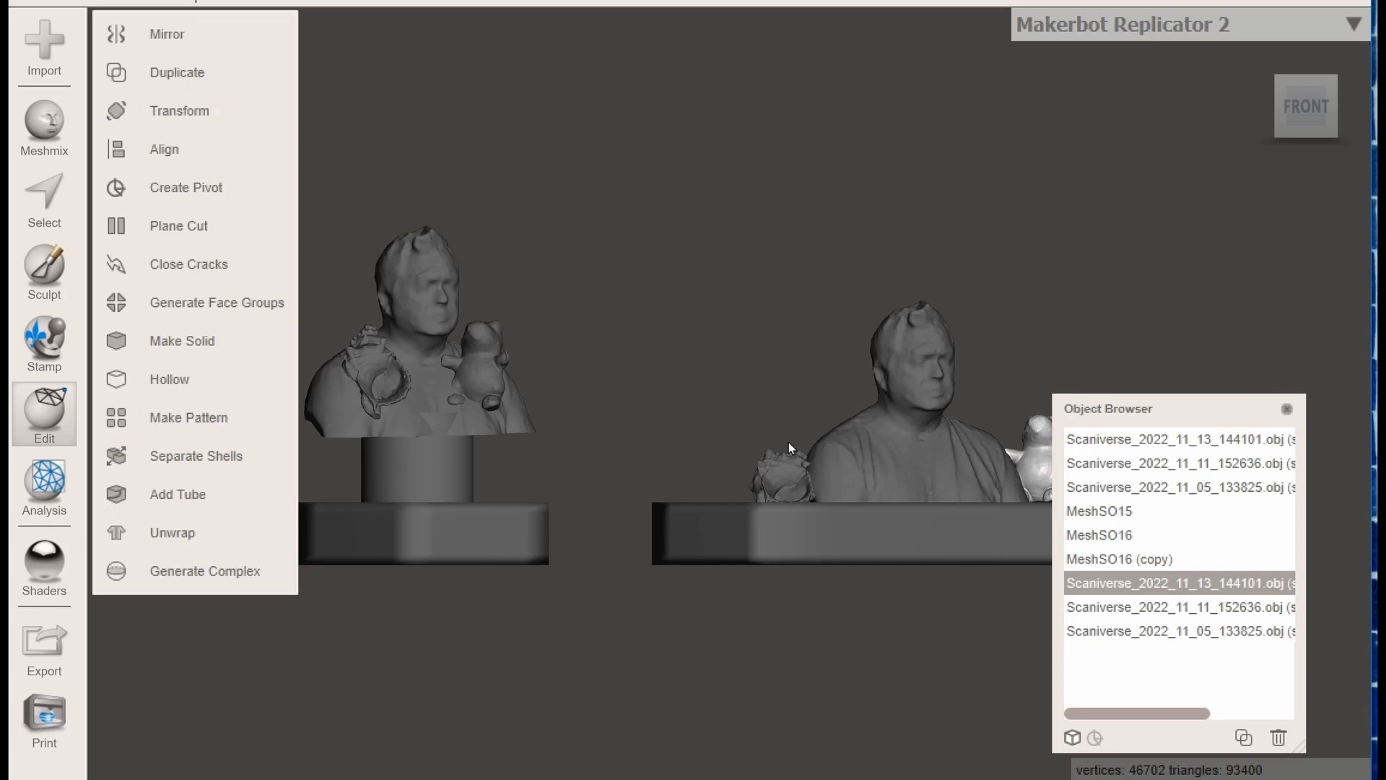
# Close the Object Browser and examine the seashell, bust and figurine arrangement on the long base from several angles
pyautogui.click(1286, 409)
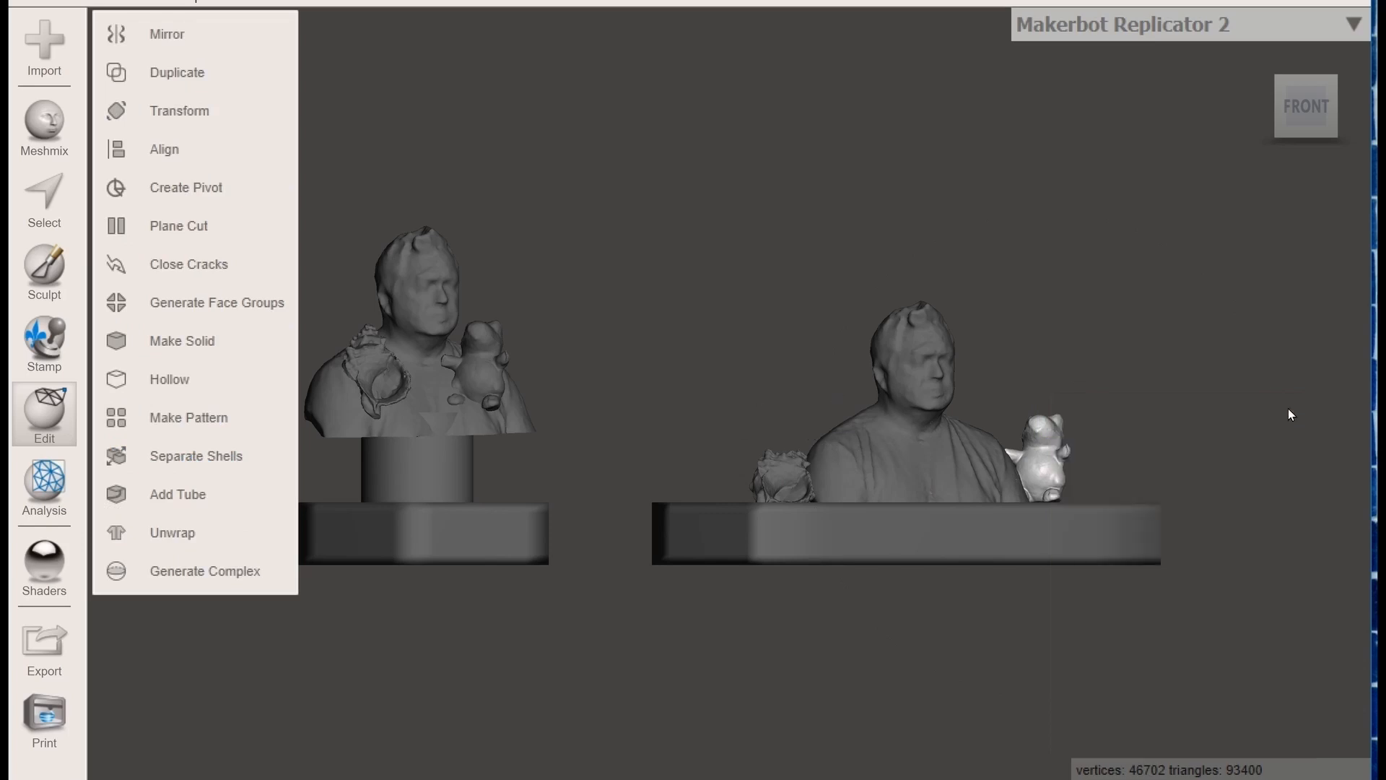
pyautogui.moveTo(1299, 108); pyautogui.dragTo(1181, 108)
pyautogui.scroll(2, 975, 520)
pyautogui.scroll(-2, 964, 563)
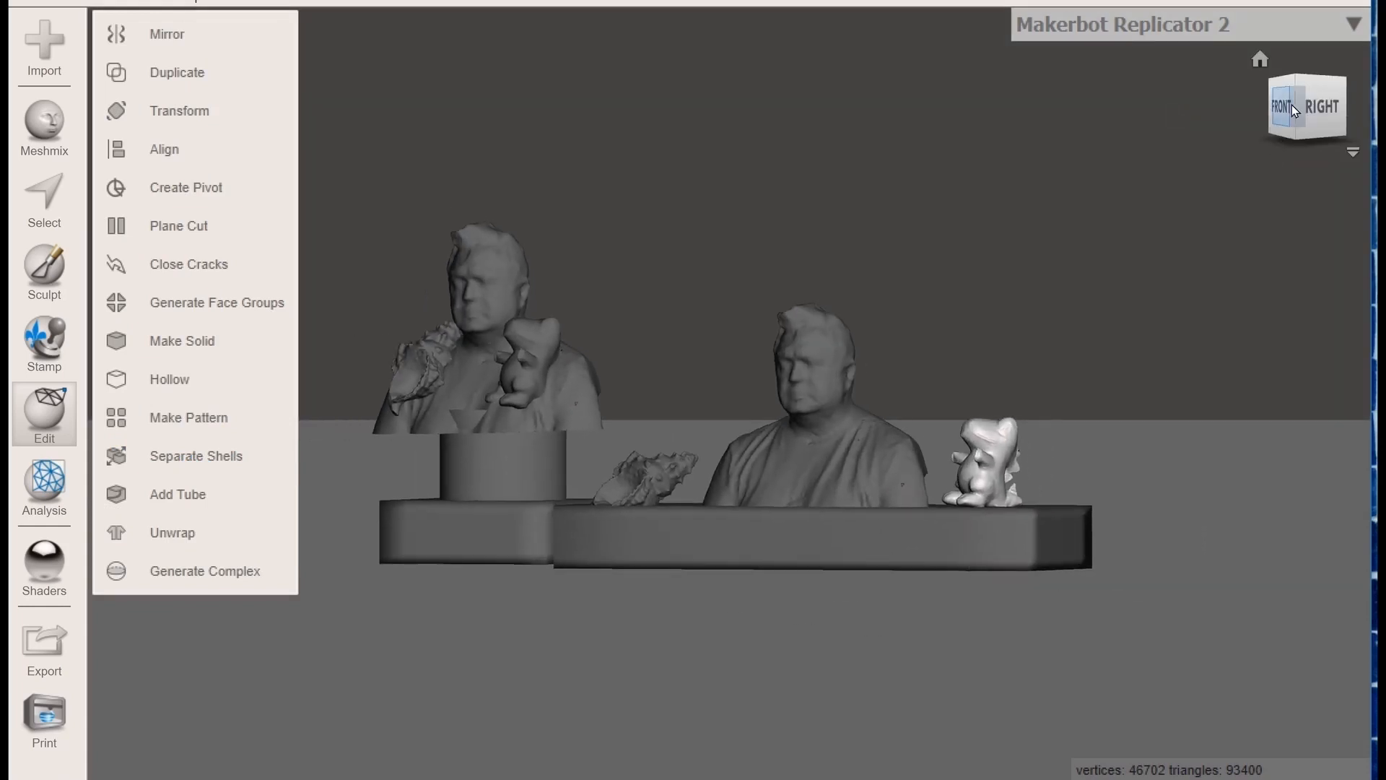
pyautogui.moveTo(1285, 105); pyautogui.dragTo(1327, 124)
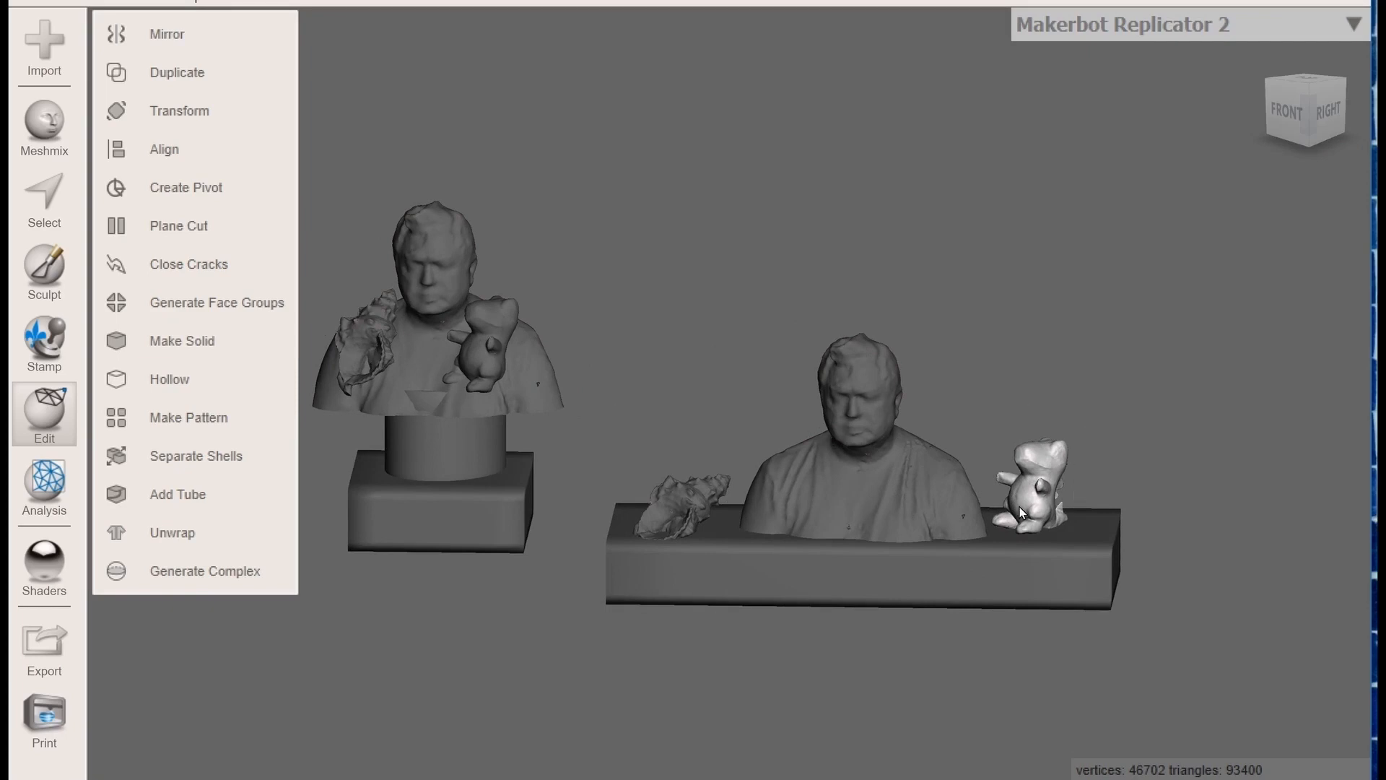
pyautogui.scroll(3, 1025, 523)
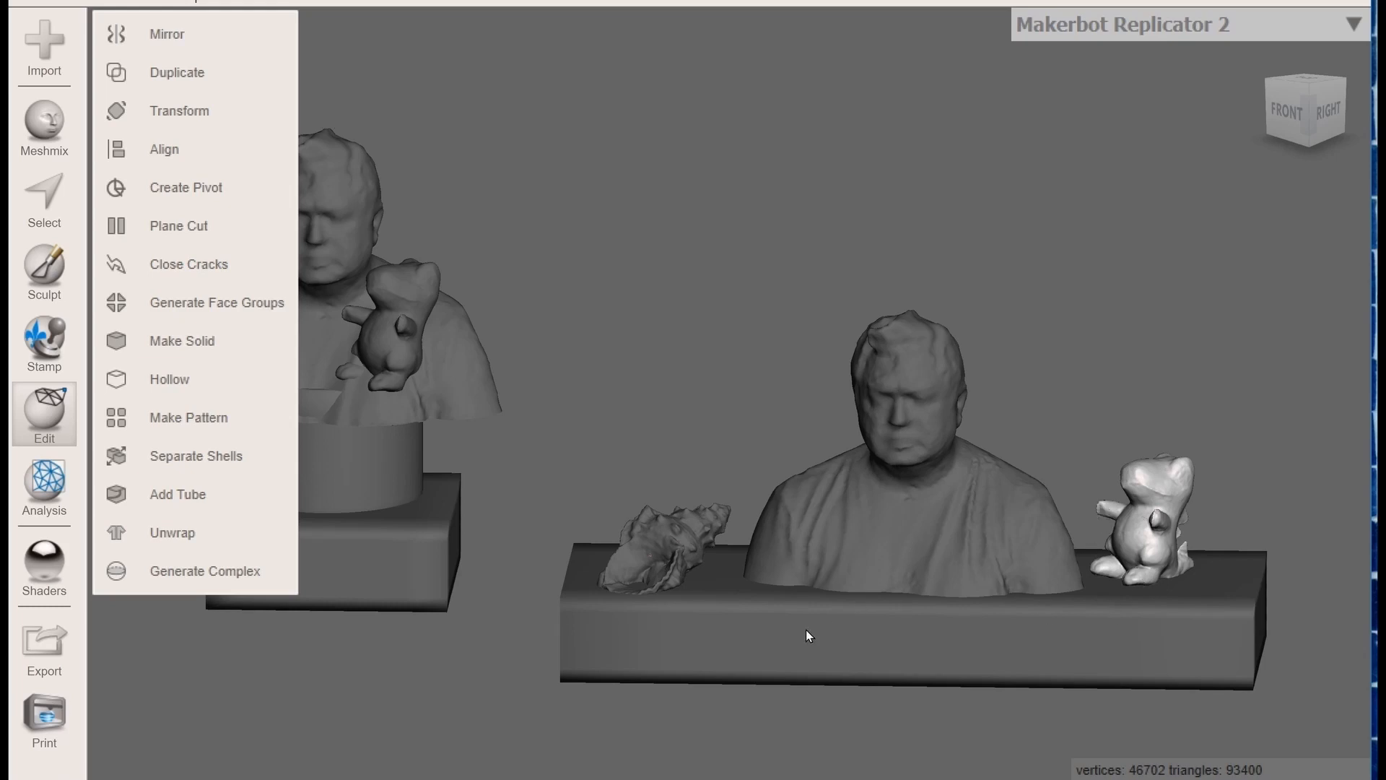
# Thin the long base by scaling it to about 0.55 in Y, for a Y size of 0.0185 mm
pyautogui.click(1125, 621)
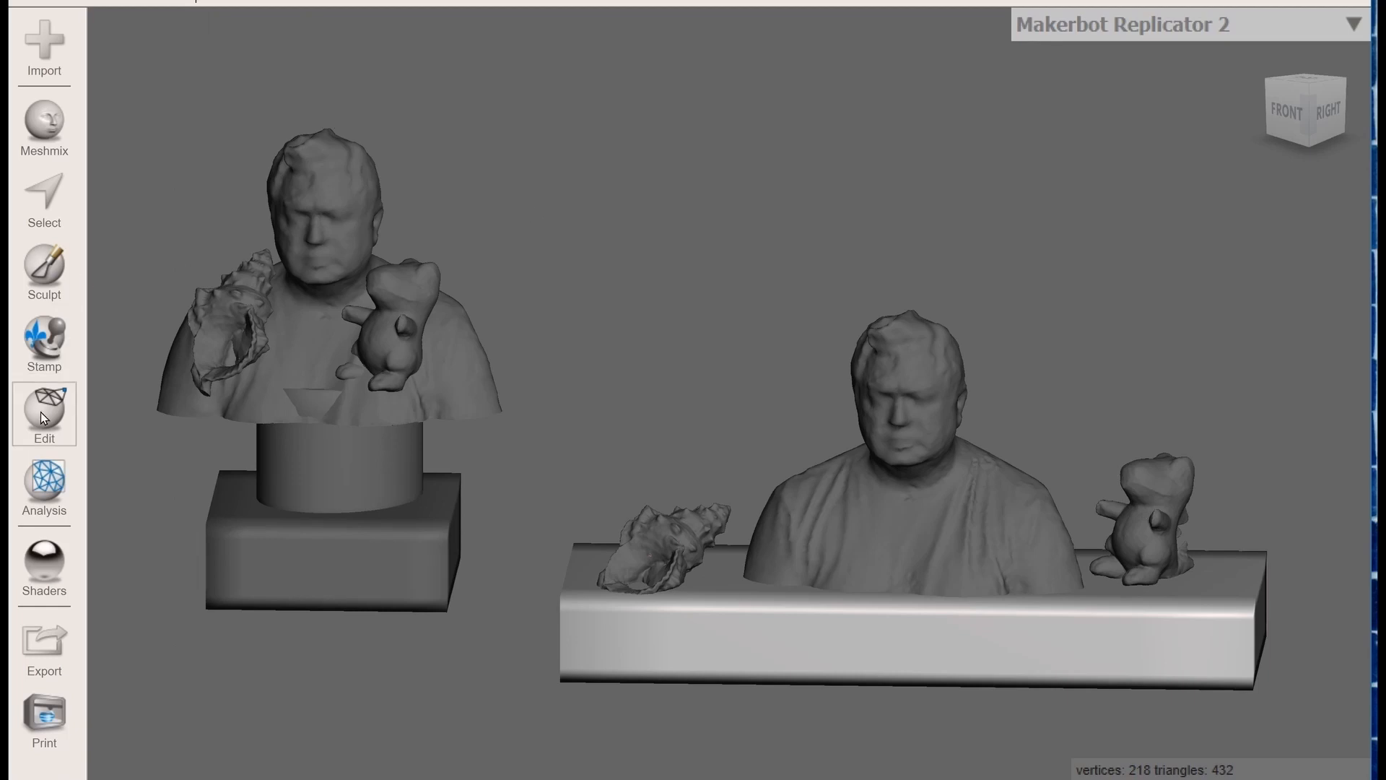
pyautogui.click(65, 395)
pyautogui.click(180, 108)
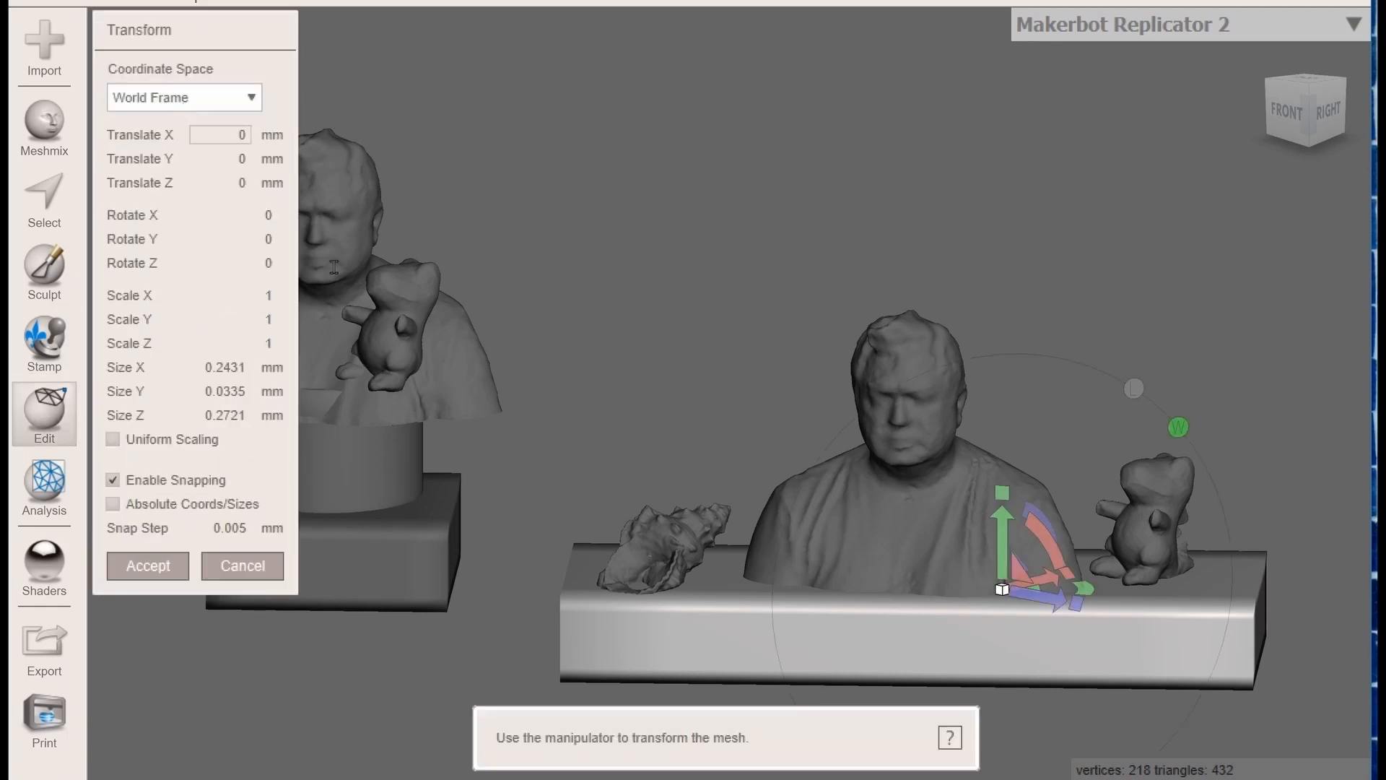
pyautogui.moveTo(1002, 494); pyautogui.dragTo(1002, 595)
pyautogui.moveTo(999, 516)
pyautogui.mouseDown()
pyautogui.moveTo(1002, 498)
pyautogui.moveTo(1019, 501)
pyautogui.mouseUp()
pyautogui.moveTo(1320, 111)
pyautogui.mouseDown()
pyautogui.moveTo(1206, 138)
pyautogui.moveTo(1005, 118)
pyautogui.moveTo(1036, 150)
pyautogui.moveTo(1289, 163)
pyautogui.moveTo(1243, 115)
pyautogui.moveTo(1271, 131)
pyautogui.moveTo(1314, 117)
pyautogui.mouseUp()
pyautogui.scroll(-1, 994, 412)
pyautogui.scroll(-2, 989, 422)
pyautogui.moveTo(956, 485); pyautogui.dragTo(954, 495)
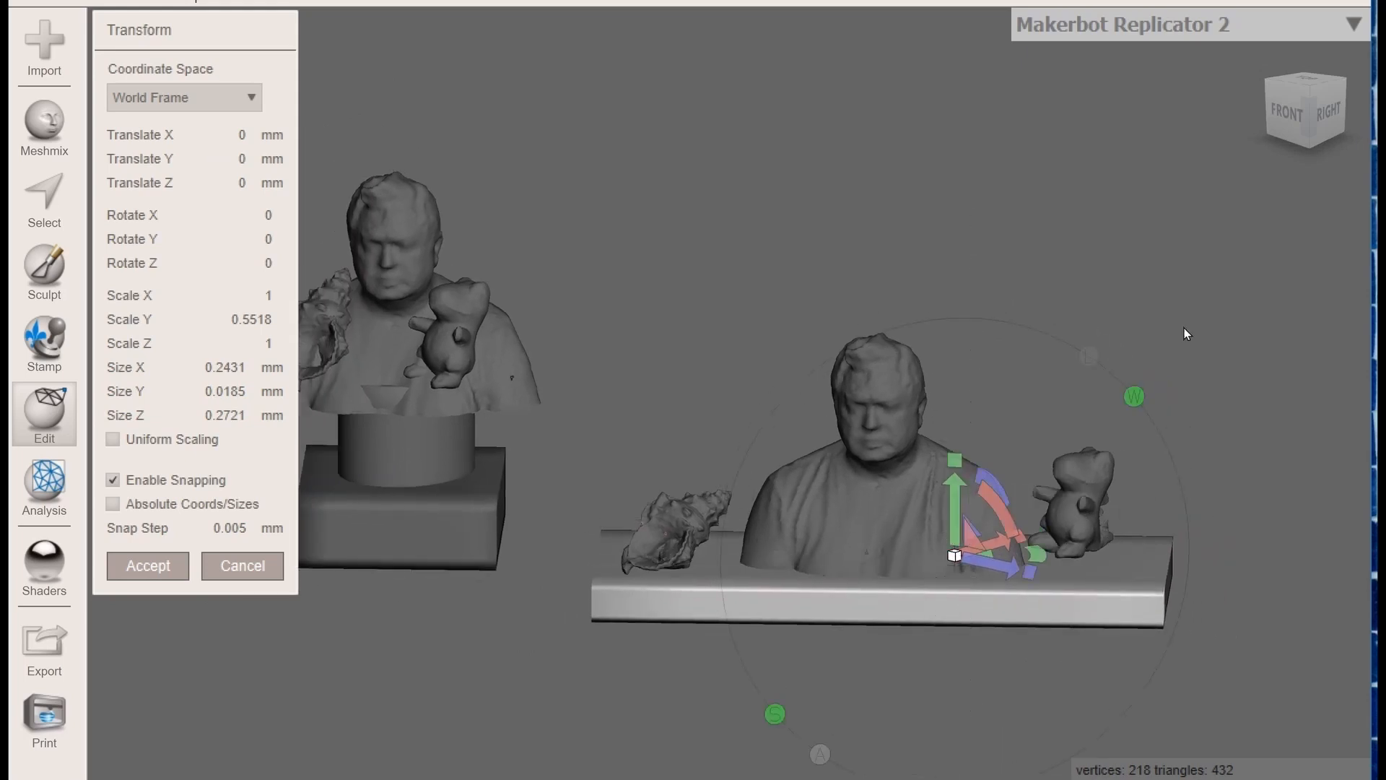
pyautogui.moveTo(1289, 119)
pyautogui.mouseDown()
pyautogui.moveTo(956, 135)
pyautogui.moveTo(1219, 154)
pyautogui.moveTo(1287, 106)
pyautogui.mouseUp()
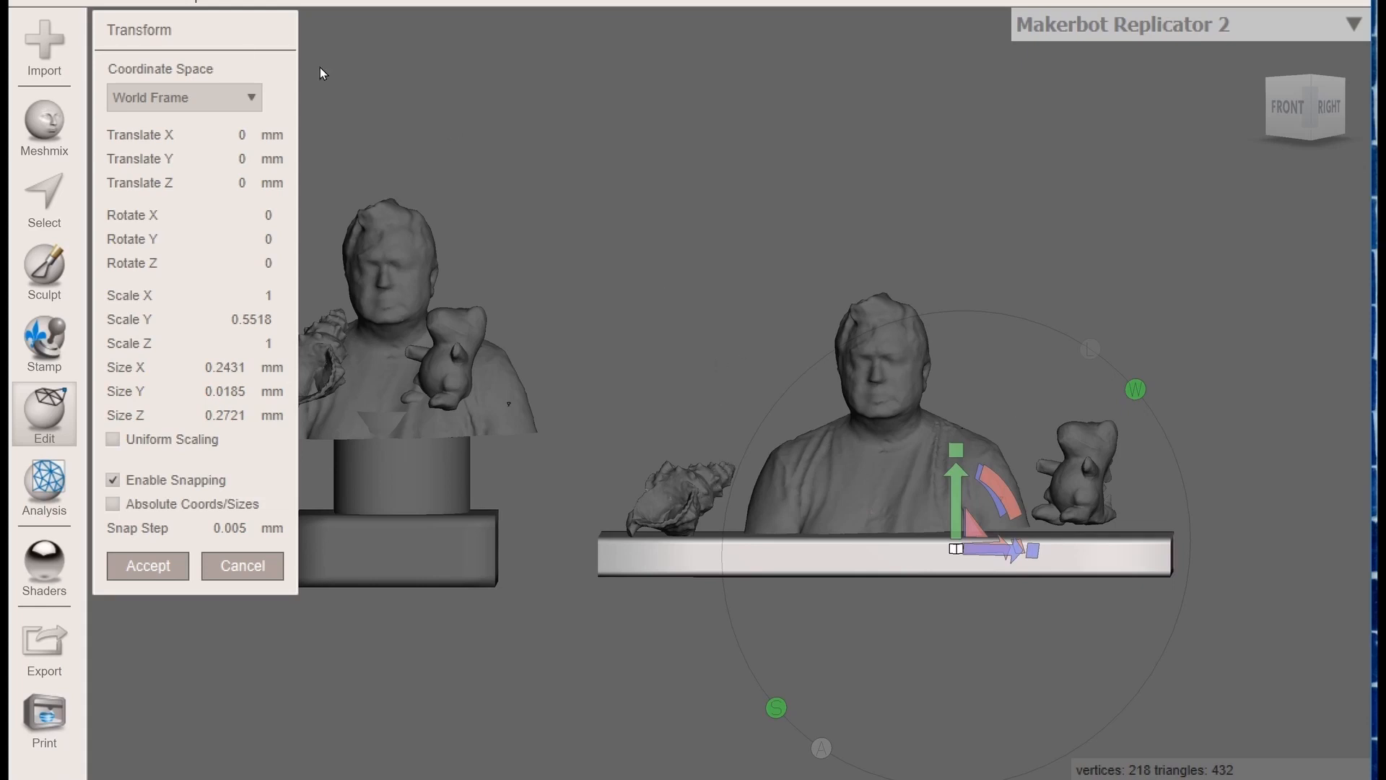
# Reopen the Object Browser and combine the pedestal sculpture's meshes, from the first scan through MeshSO16, into one object
pyautogui.click(156, 4)
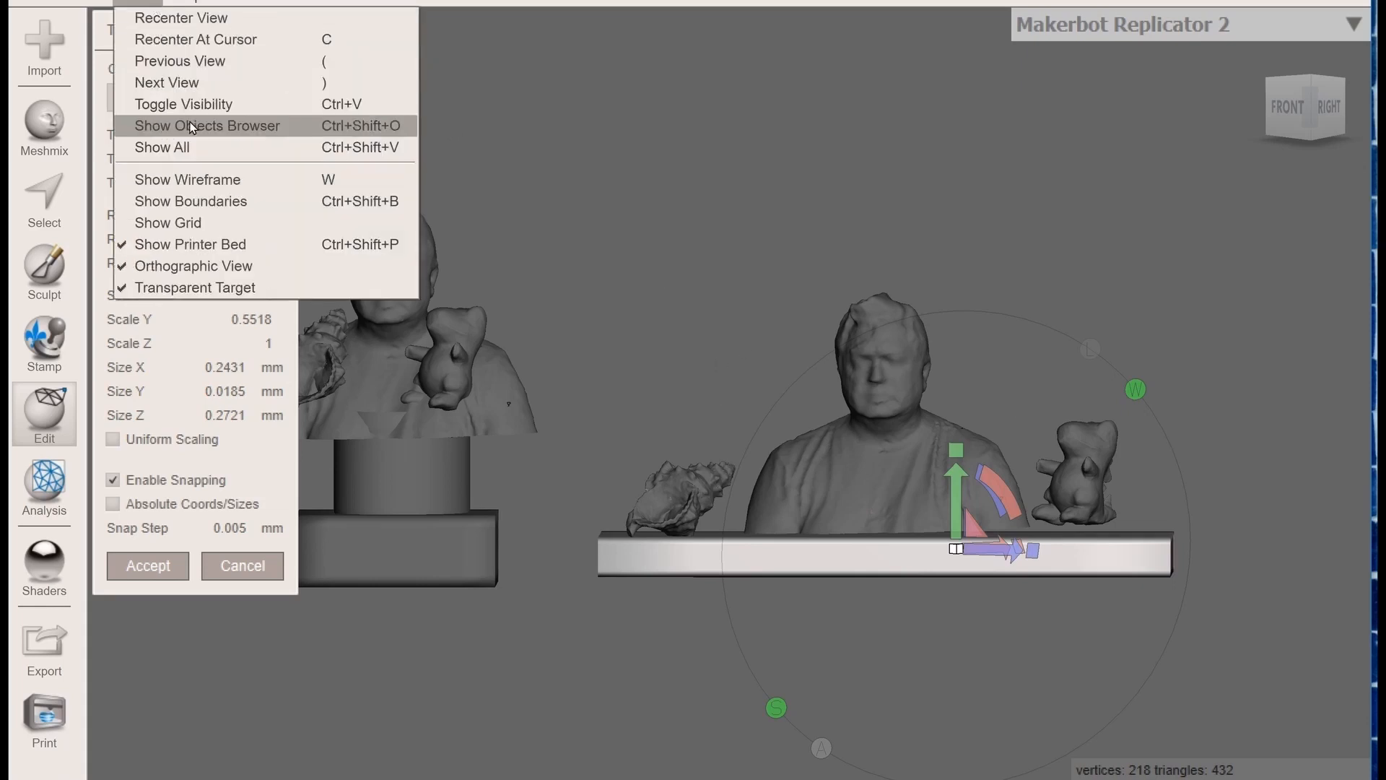
pyautogui.click(192, 126)
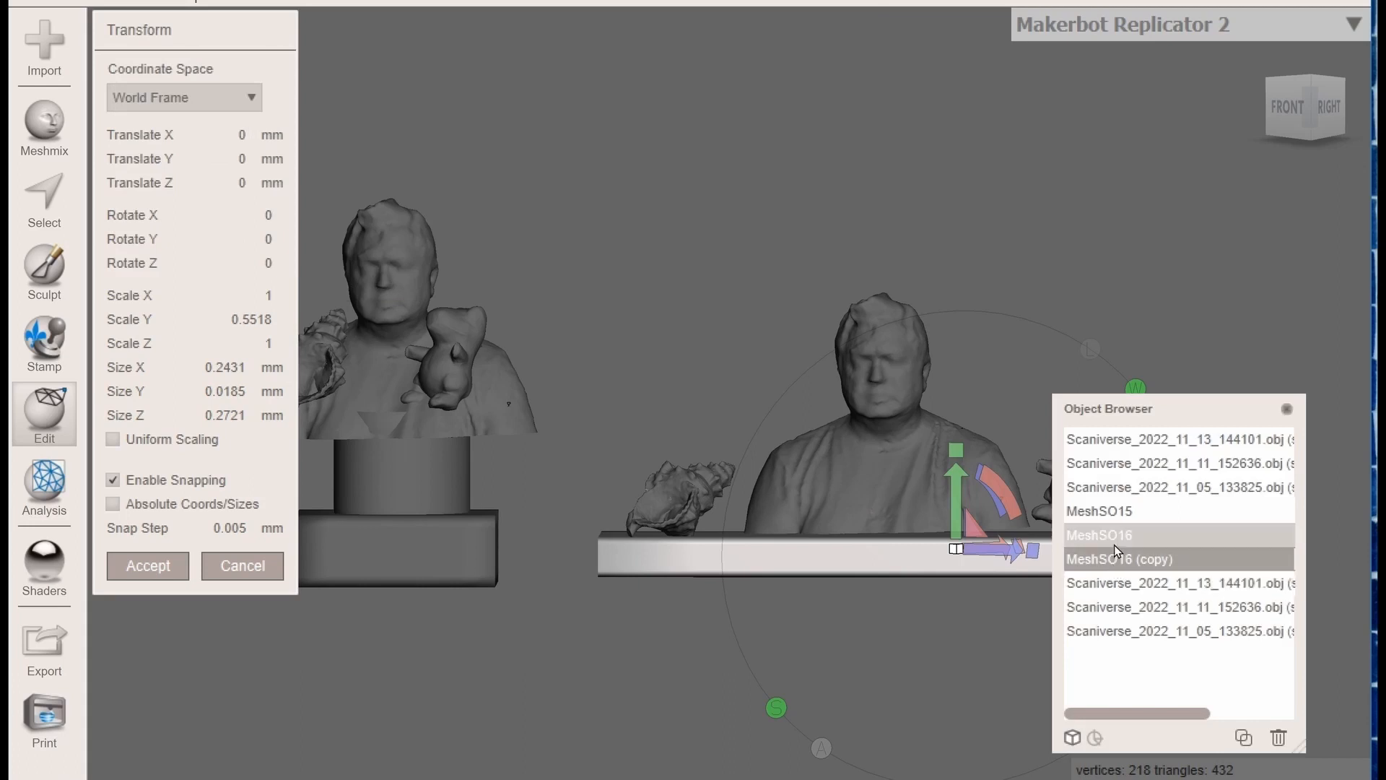
pyautogui.click(1097, 535)
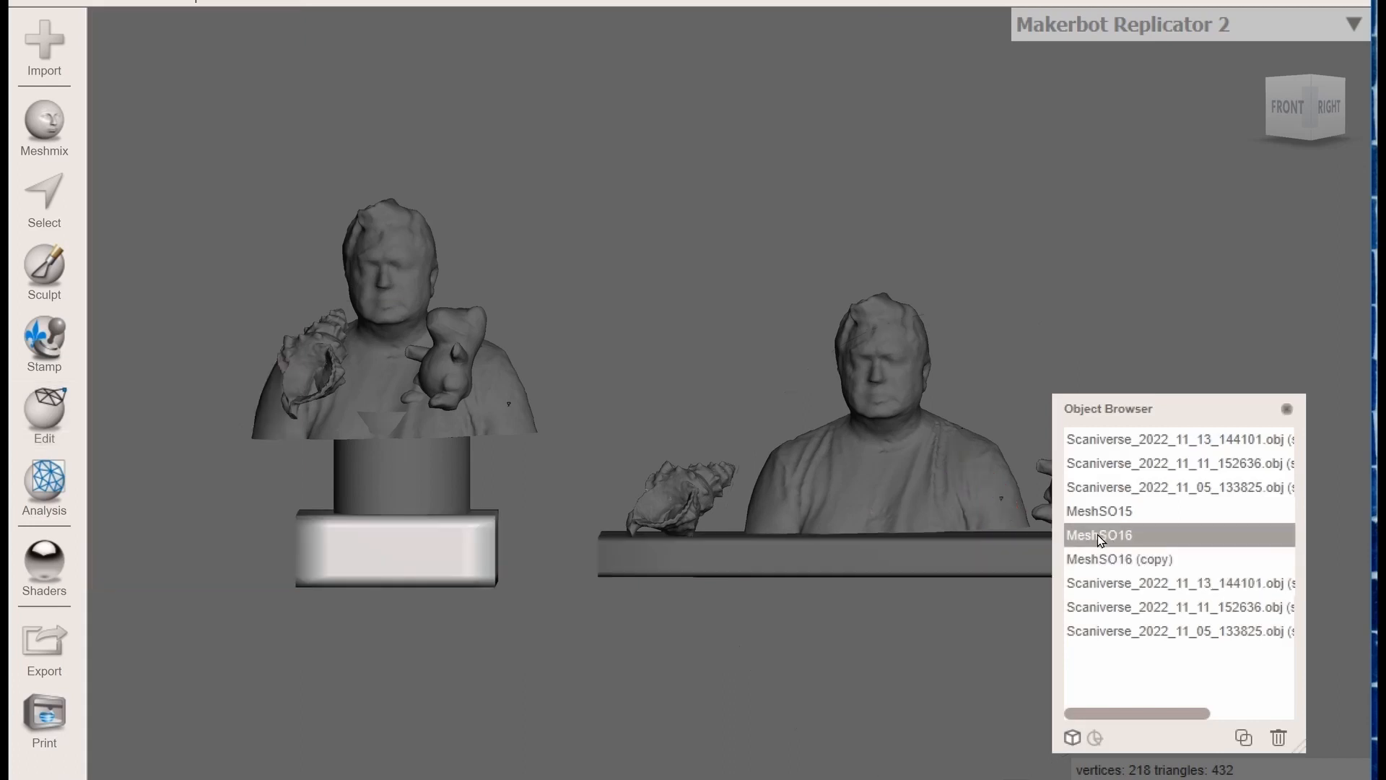
pyautogui.keyDown('shift'); pyautogui.click(1109, 440); pyautogui.keyUp('shift')
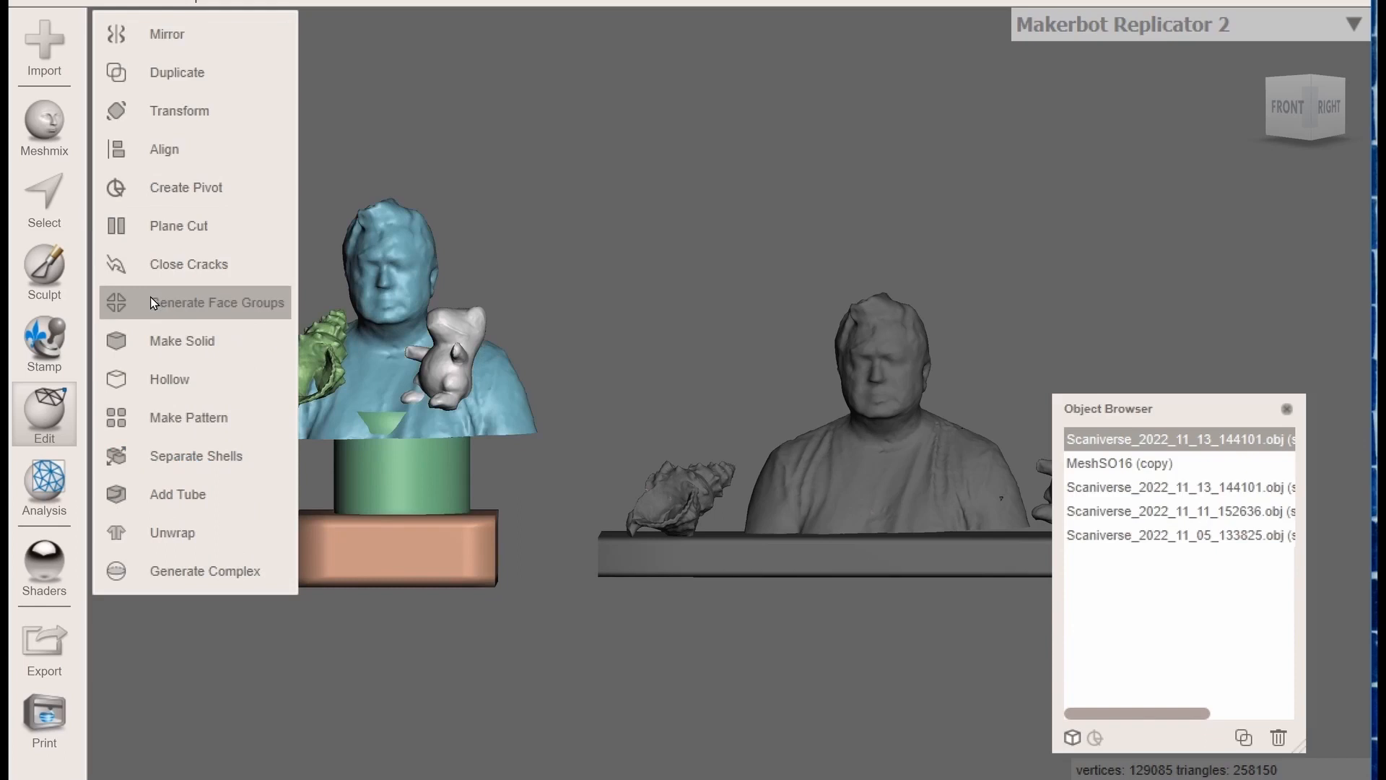
# Try to combine the long base with its bust, seashell and figurine into one object
pyautogui.click(1098, 465)
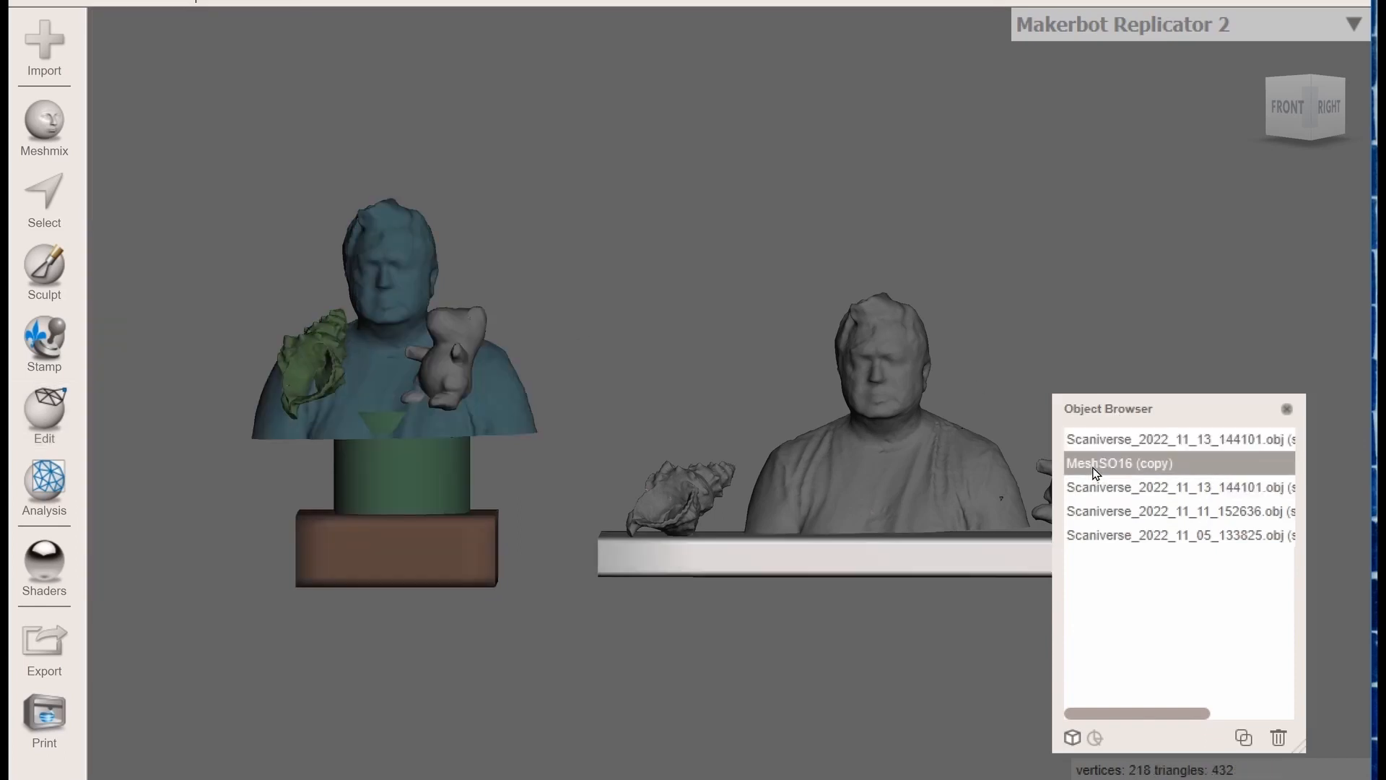
pyautogui.keyDown('shift'); pyautogui.click(1098, 534); pyautogui.keyUp('shift')
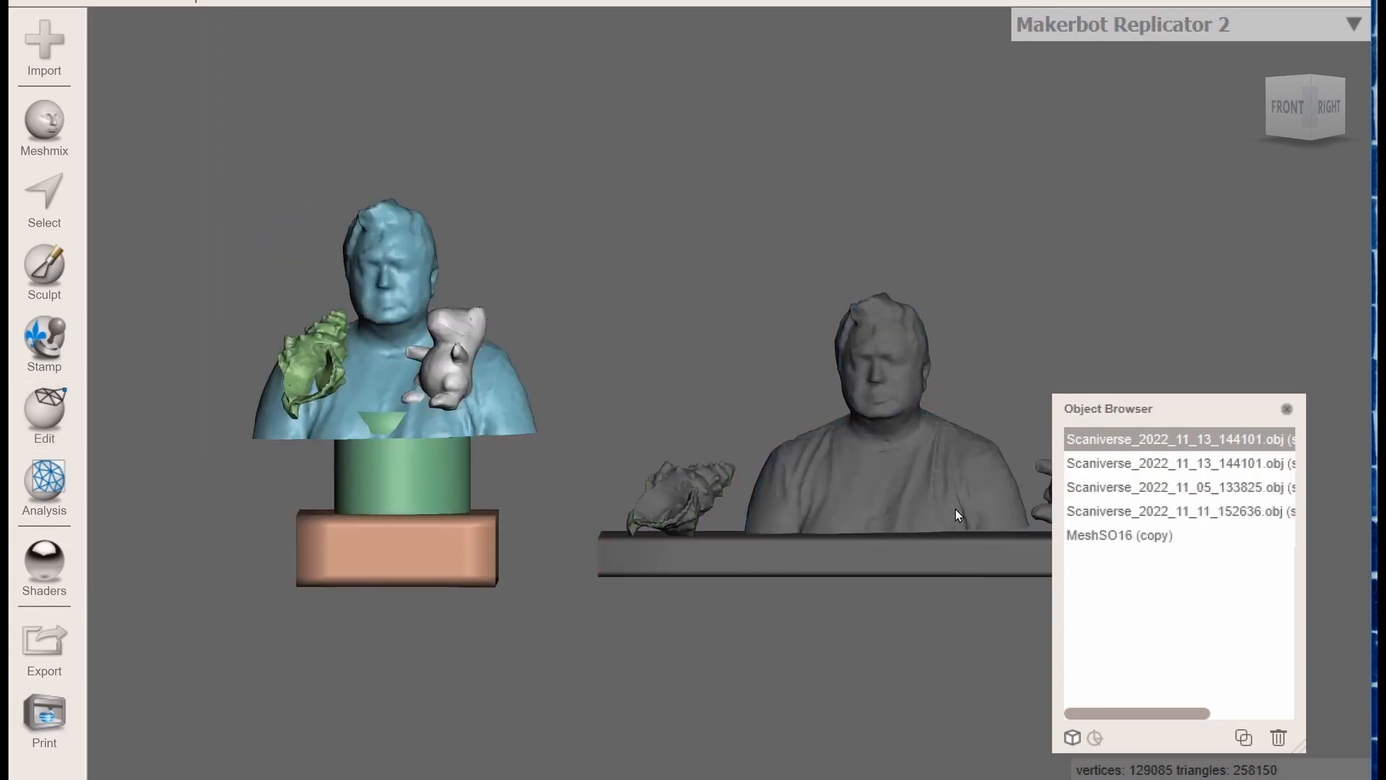
pyautogui.click(958, 511)
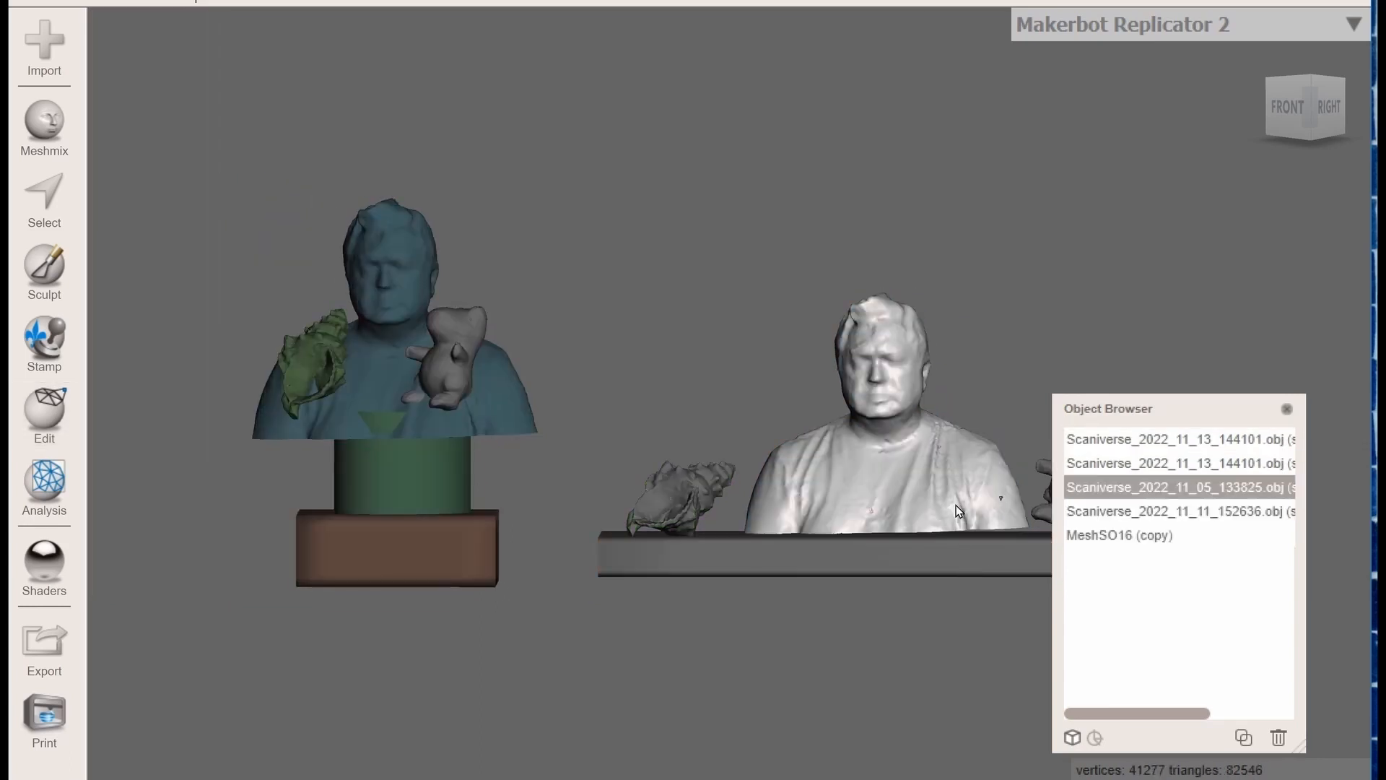
# Thicken the long base by scaling it to about 1.54 in Y, for a Y size of 0.0285 mm
pyautogui.click(923, 546)
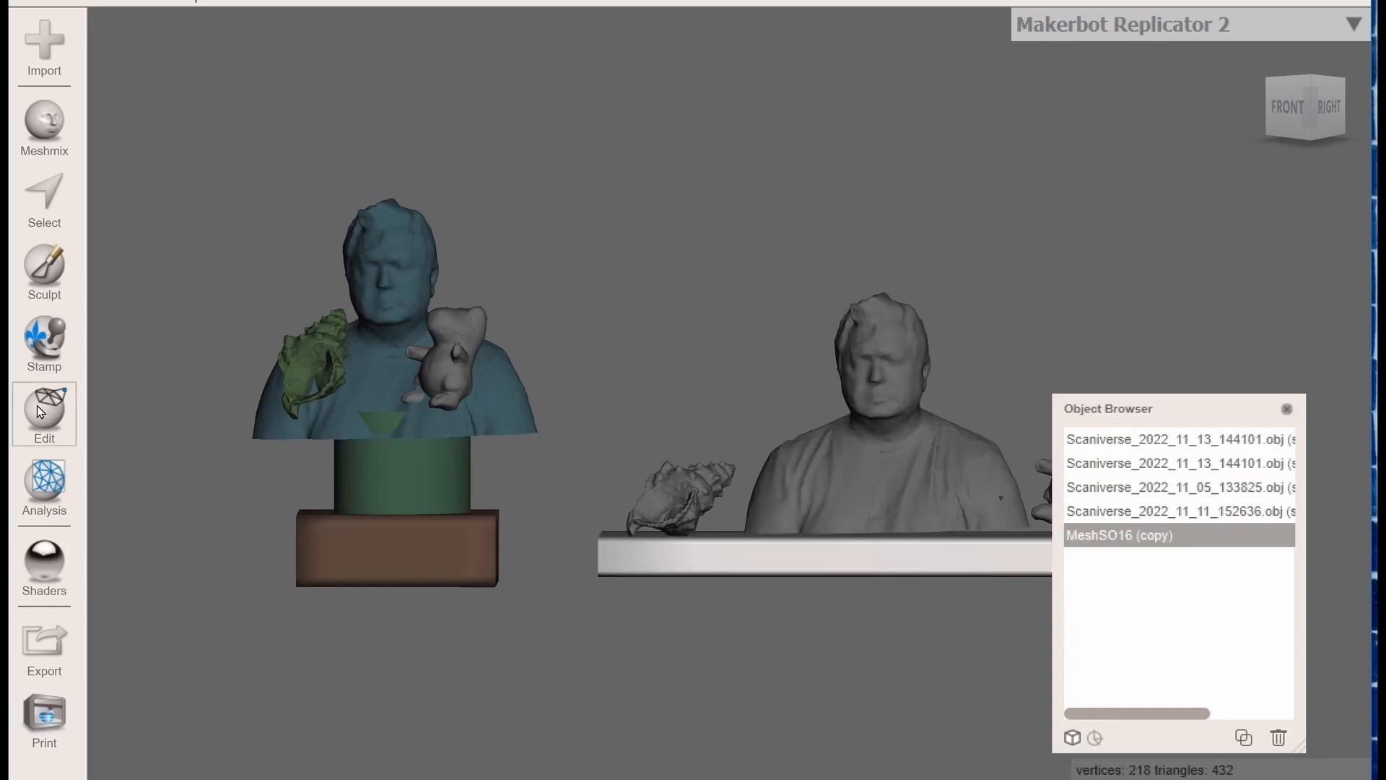
pyautogui.scroll(3, 1006, 556)
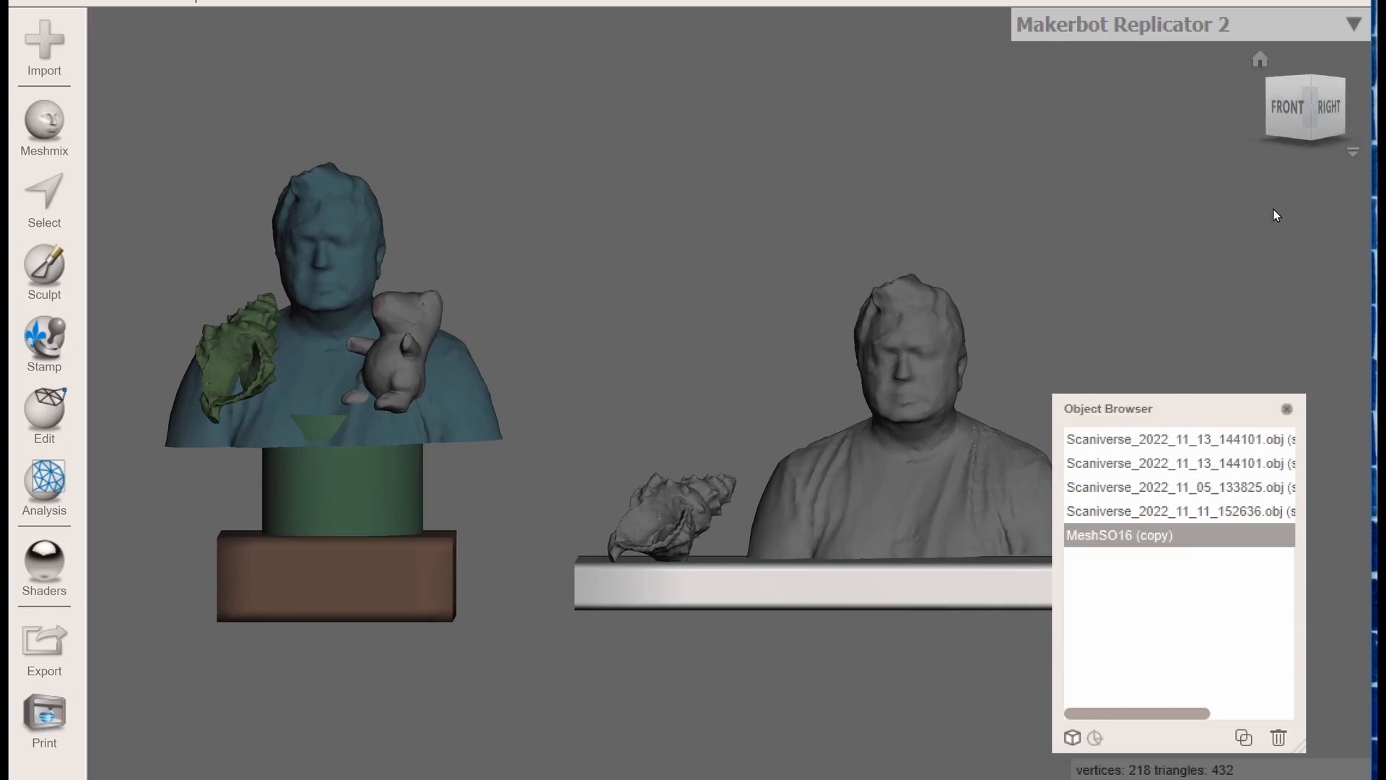
pyautogui.moveTo(1293, 122); pyautogui.dragTo(1212, 123)
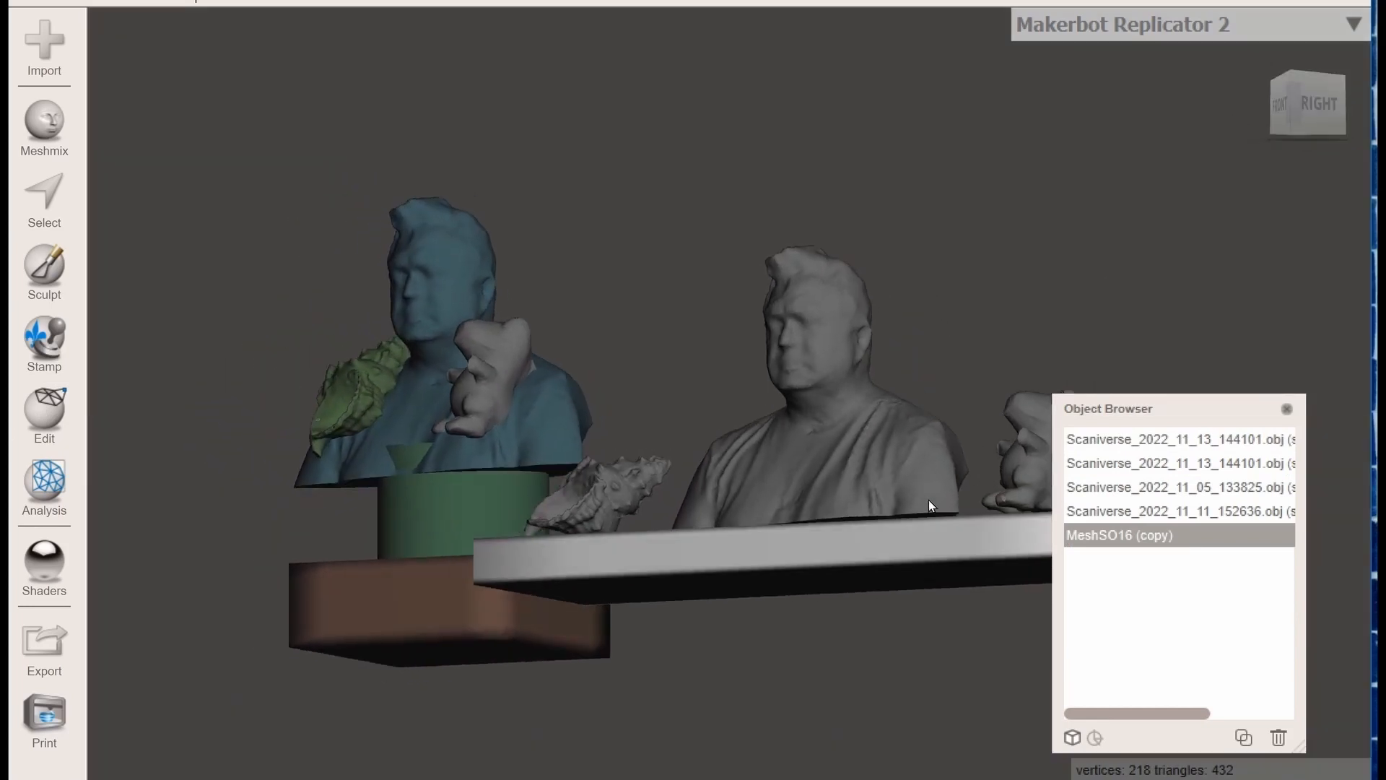
pyautogui.scroll(3, 928, 500)
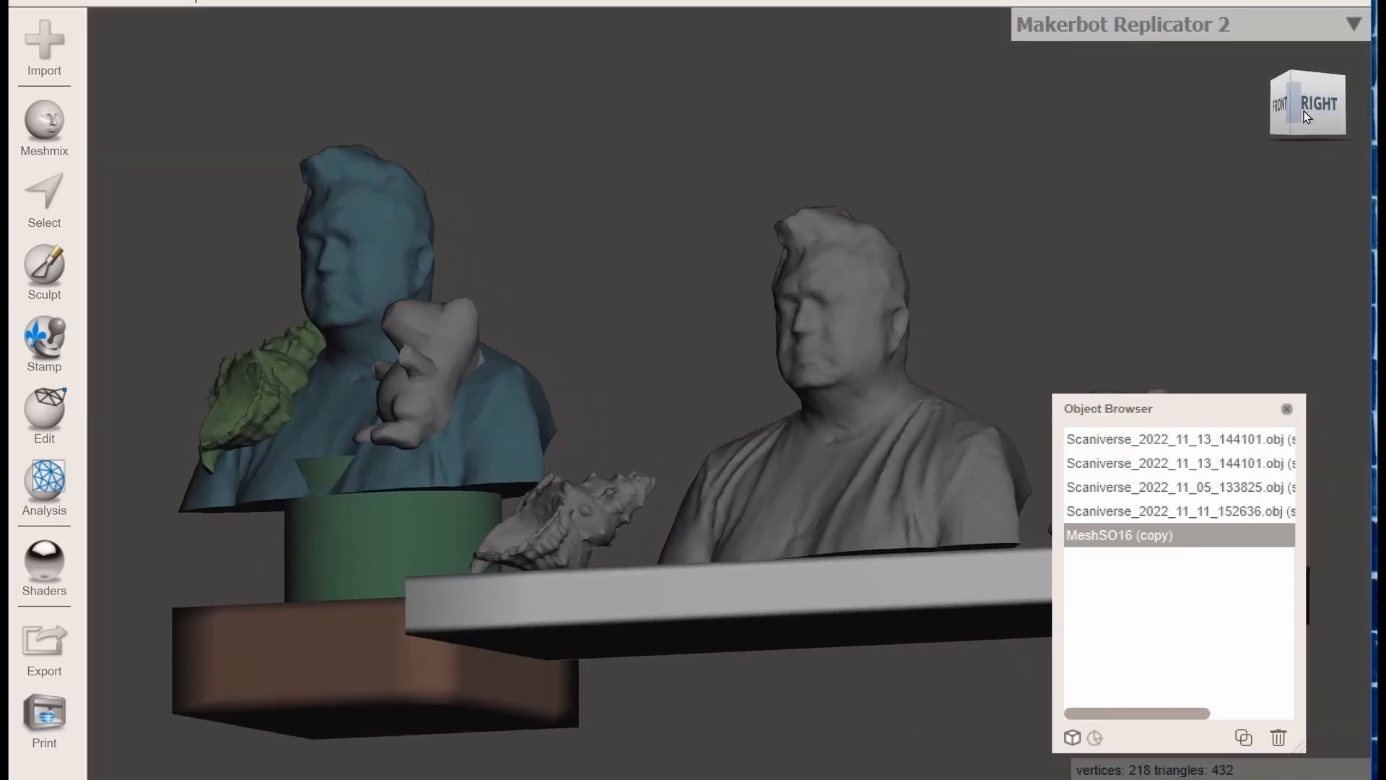
pyautogui.click(1305, 117)
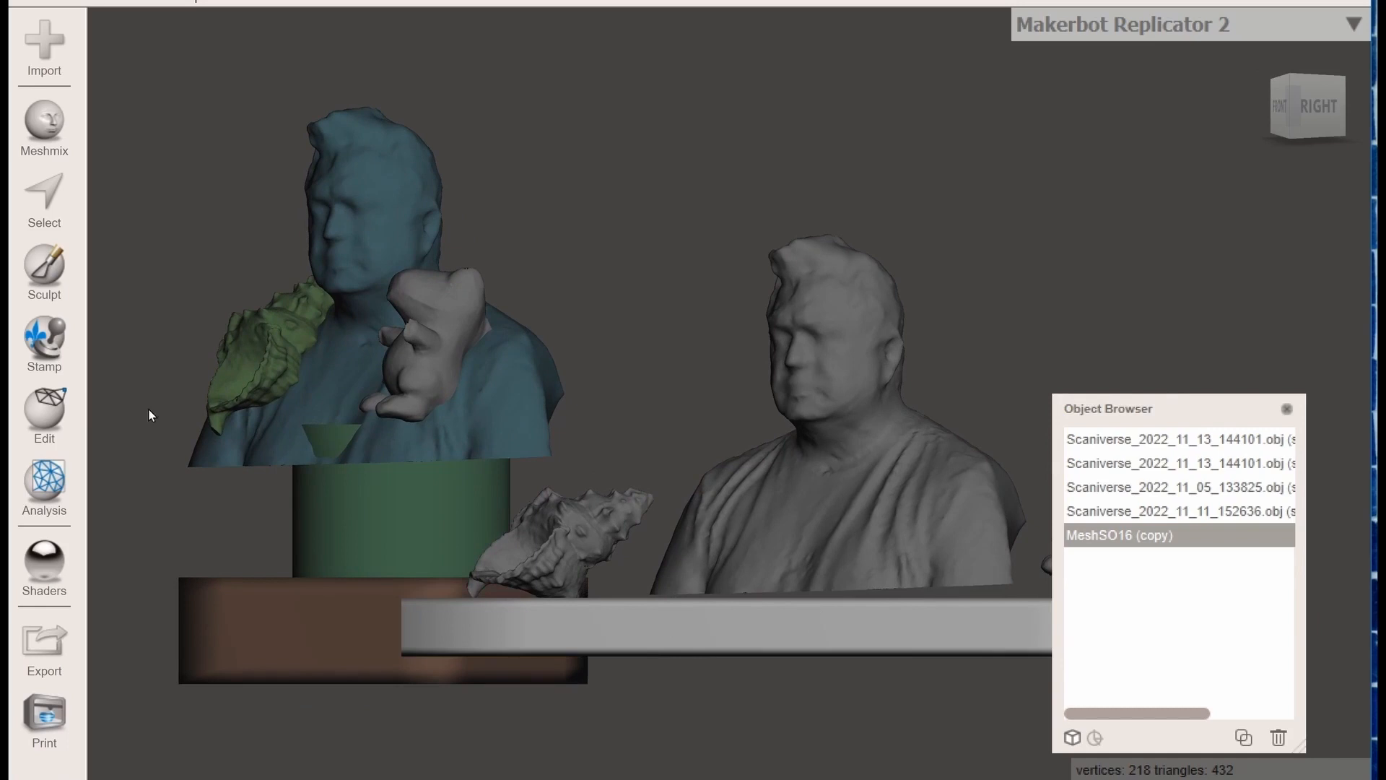
pyautogui.moveTo(49, 419)
pyautogui.click(198, 129)
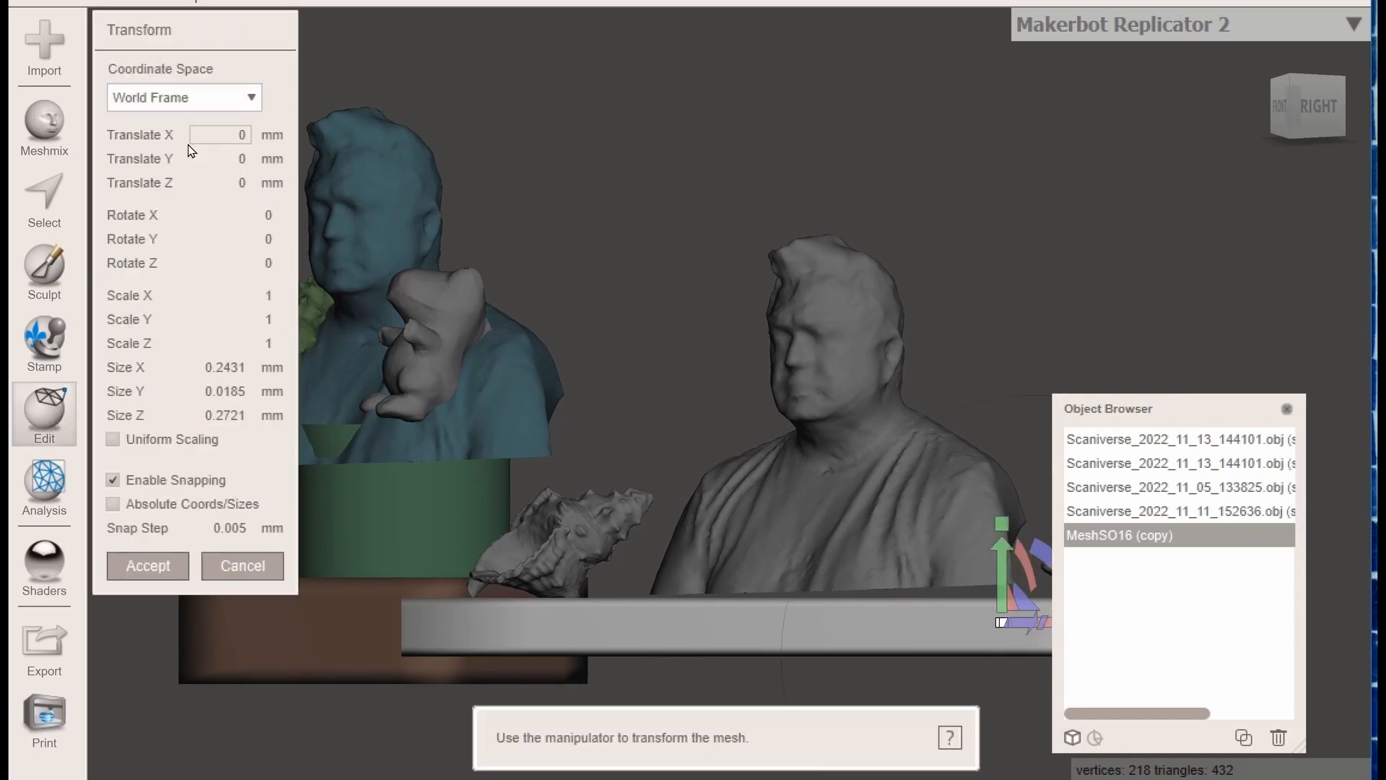
pyautogui.moveTo(1003, 525); pyautogui.dragTo(985, 396)
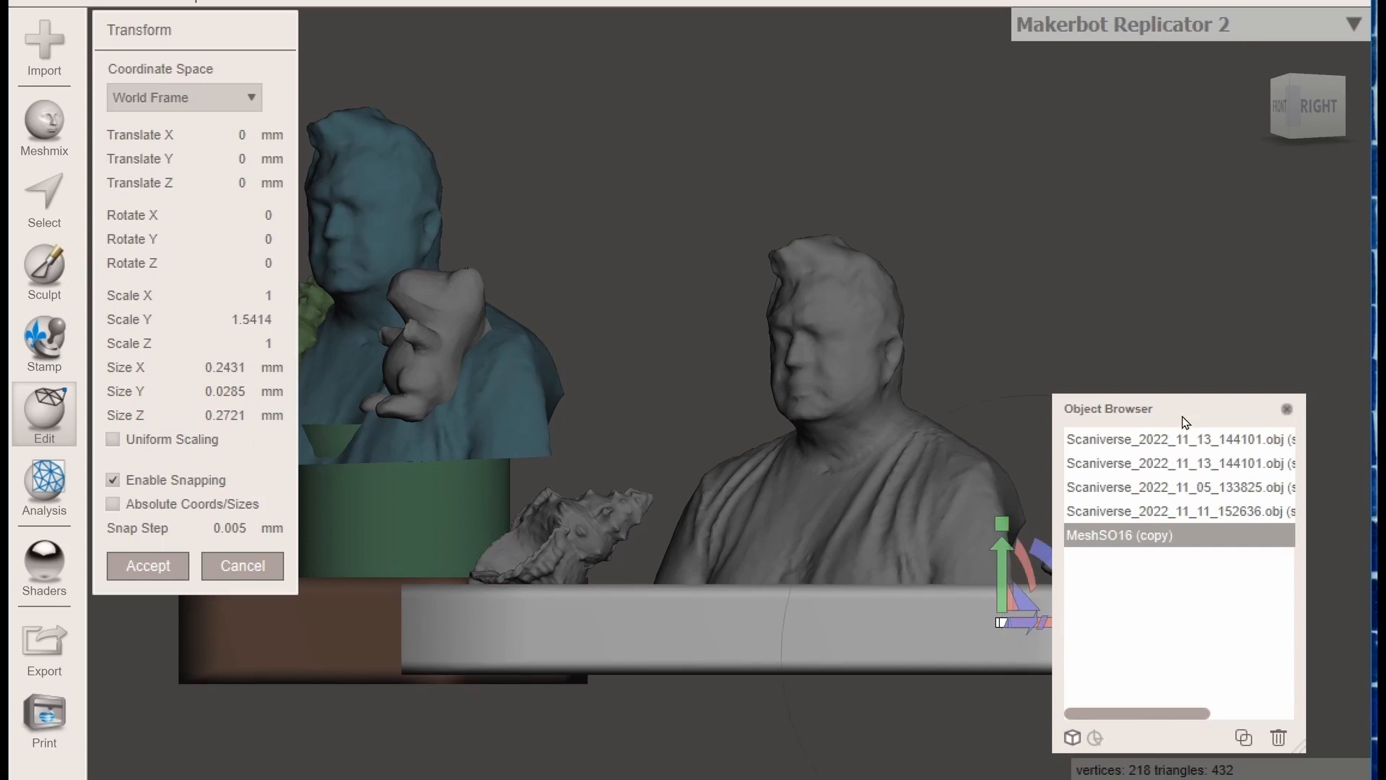
pyautogui.click(1306, 104)
pyautogui.moveTo(1235, 110)
pyautogui.mouseDown(button='right')
pyautogui.moveTo(1270, 111)
pyautogui.moveTo(1250, 114)
pyautogui.mouseUp(button='right')
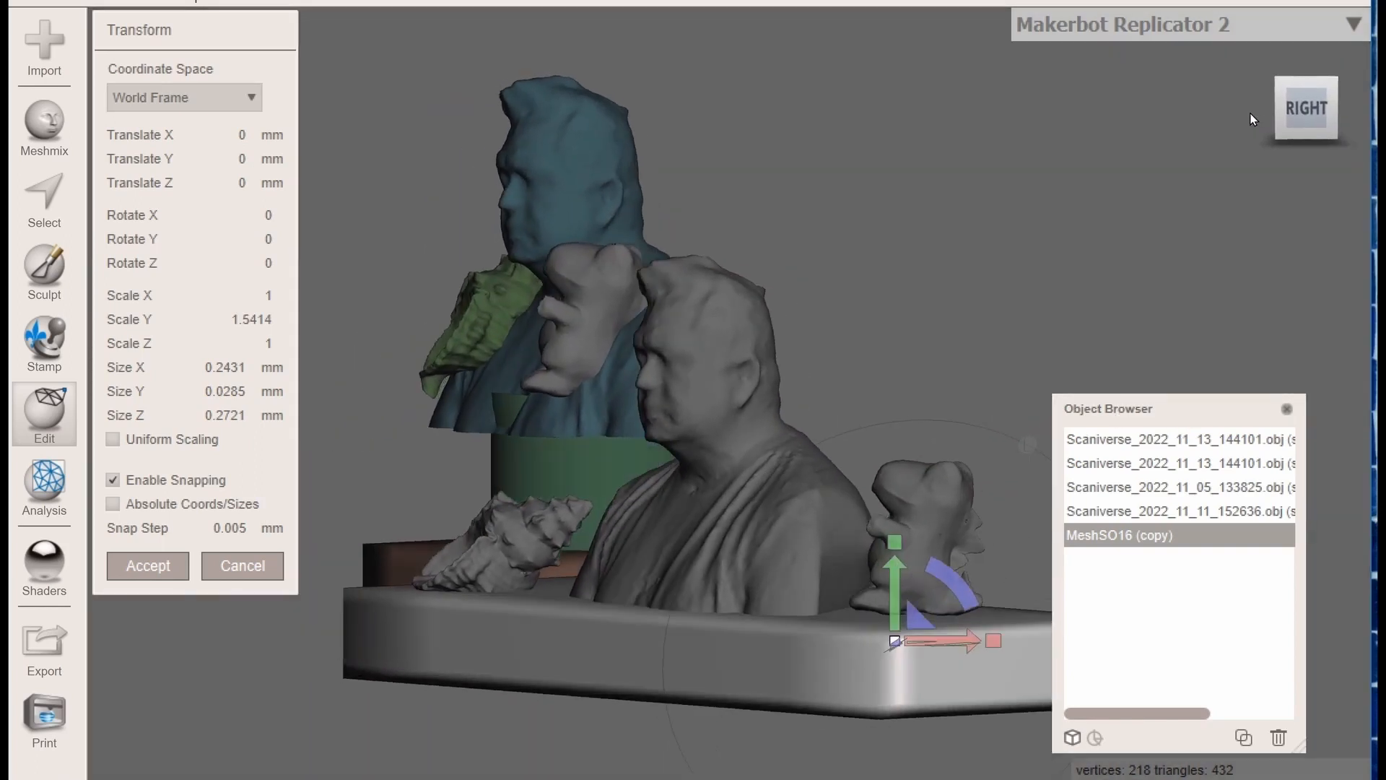
# Lower the long base's figurine by 0.005 mm in Y so it sinks slightly into the base
pyautogui.click(1110, 511)
pyautogui.click(1112, 490)
pyautogui.click(1110, 465)
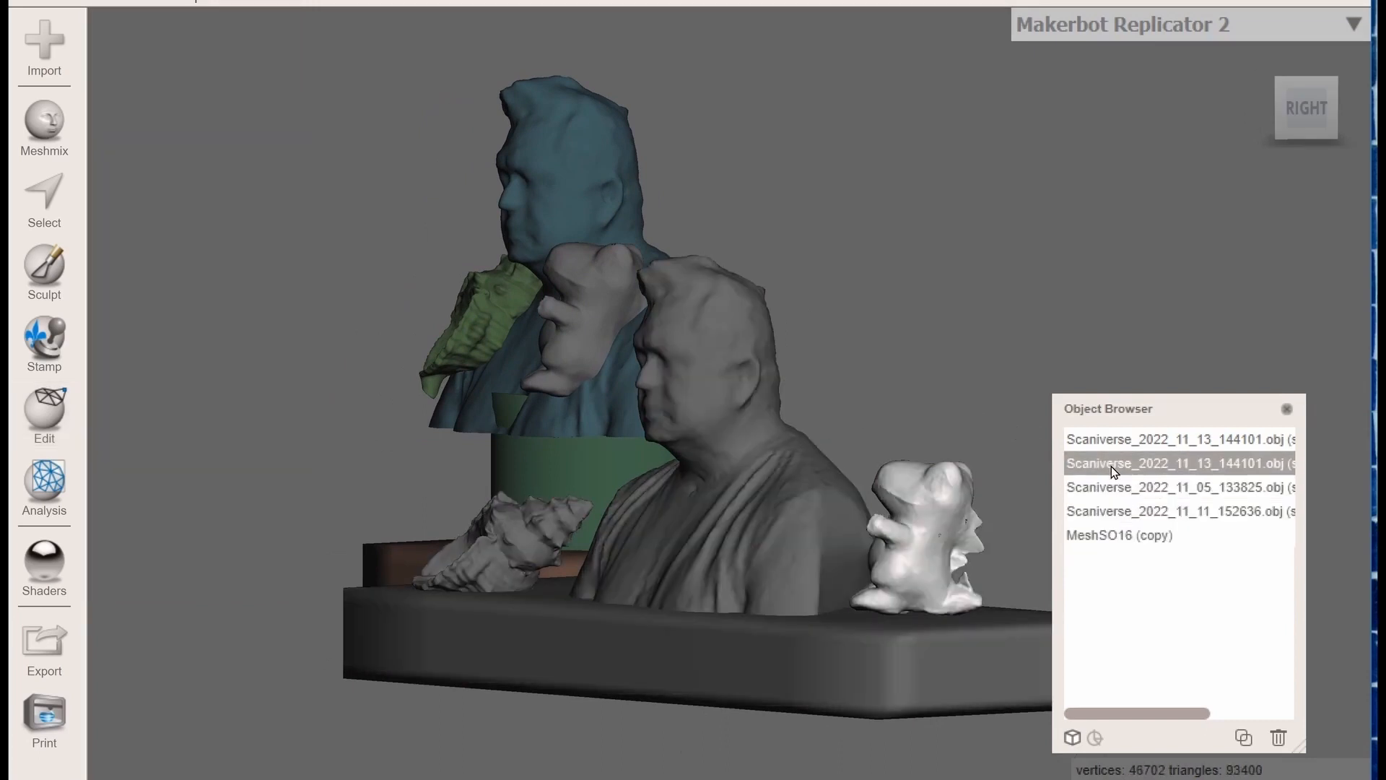
pyautogui.click(28, 401)
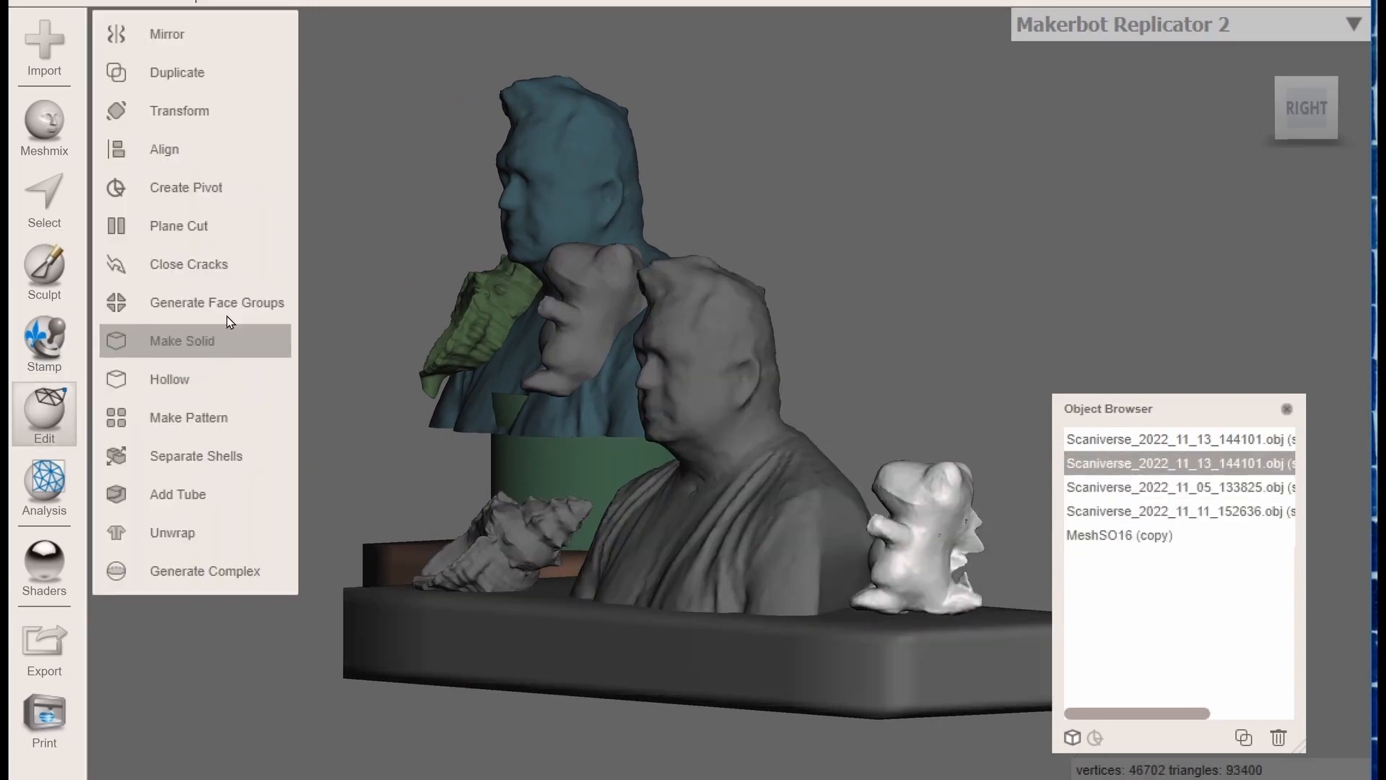
pyautogui.click(180, 111)
pyautogui.moveTo(917, 469); pyautogui.dragTo(917, 474)
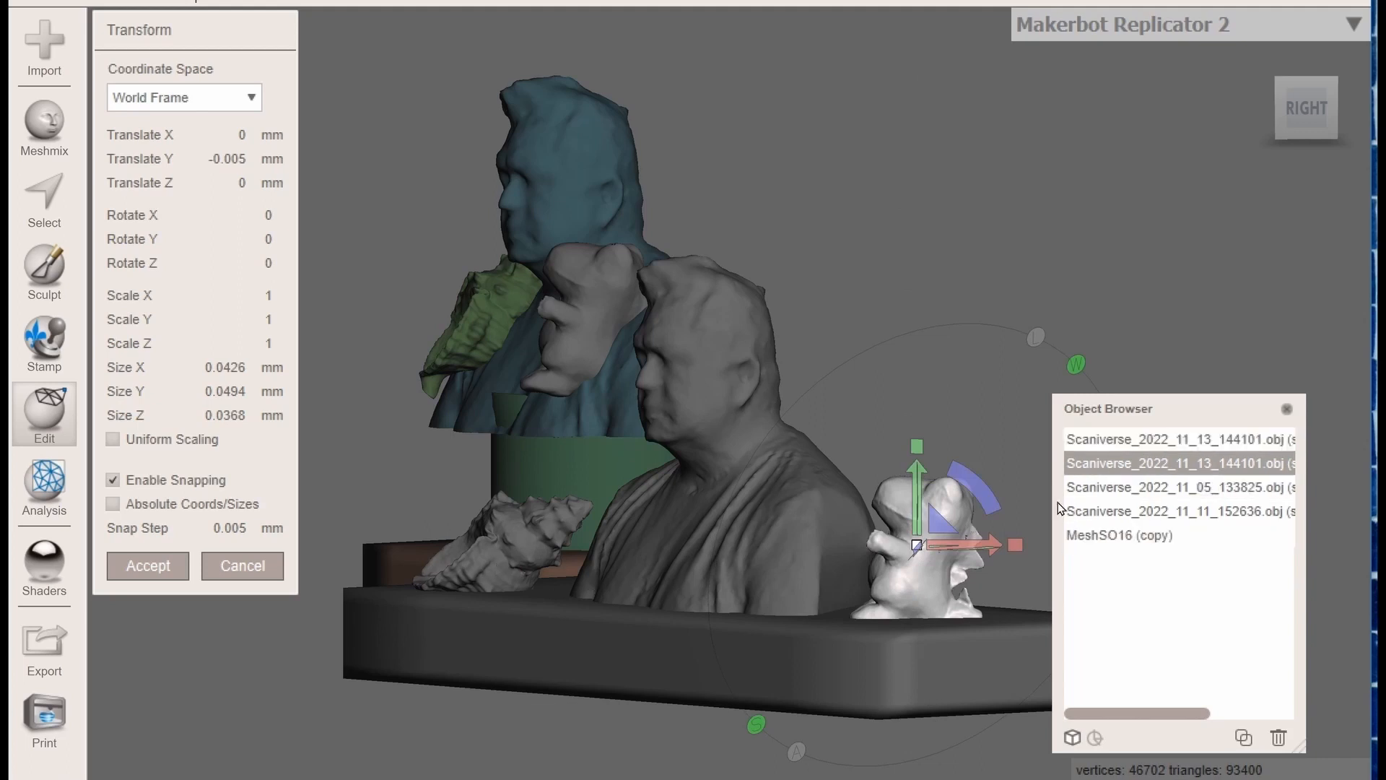
pyautogui.moveTo(1305, 111); pyautogui.dragTo(1354, 132)
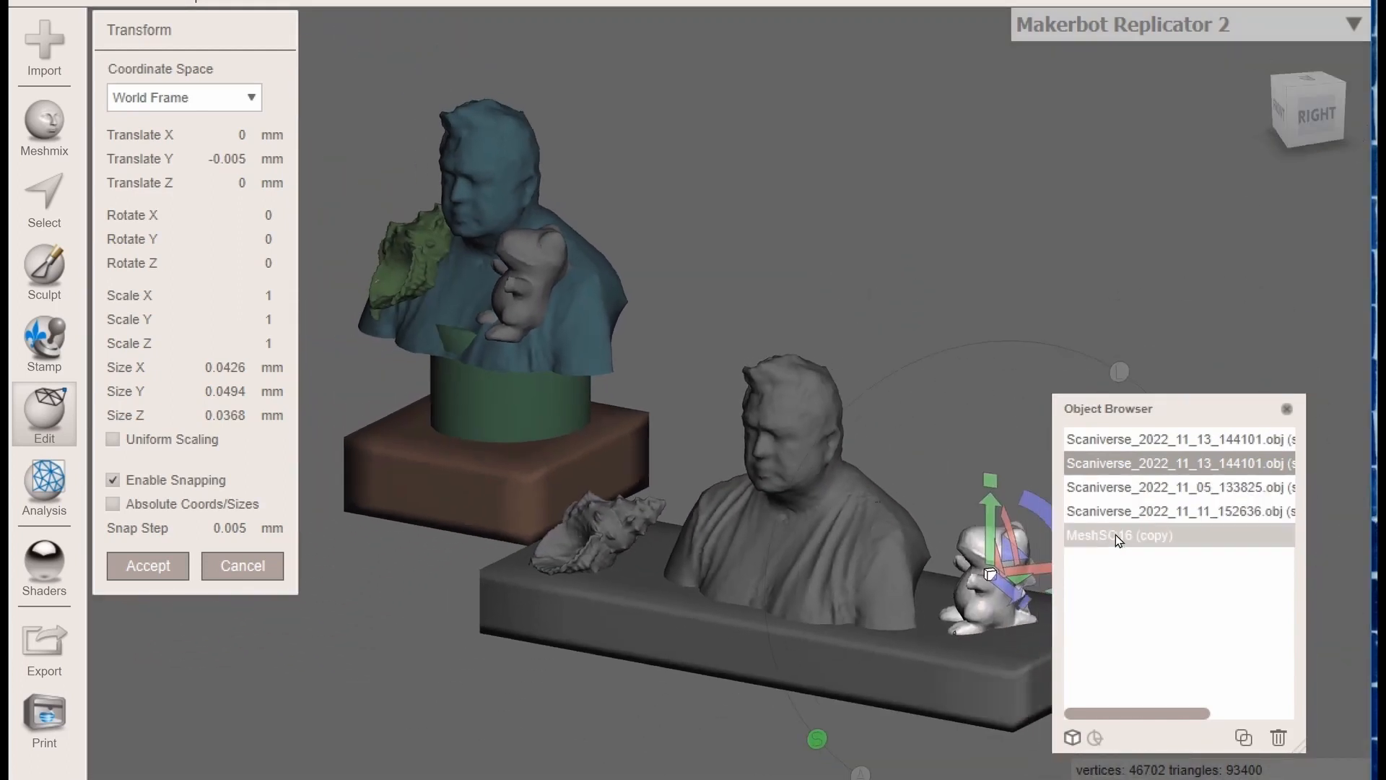
# Combine the long base with its figurine, bust and seashell, and convert it to a Blocky solid with No Colors
pyautogui.keyDown('shift'); pyautogui.click(1105, 538); pyautogui.keyUp('shift')
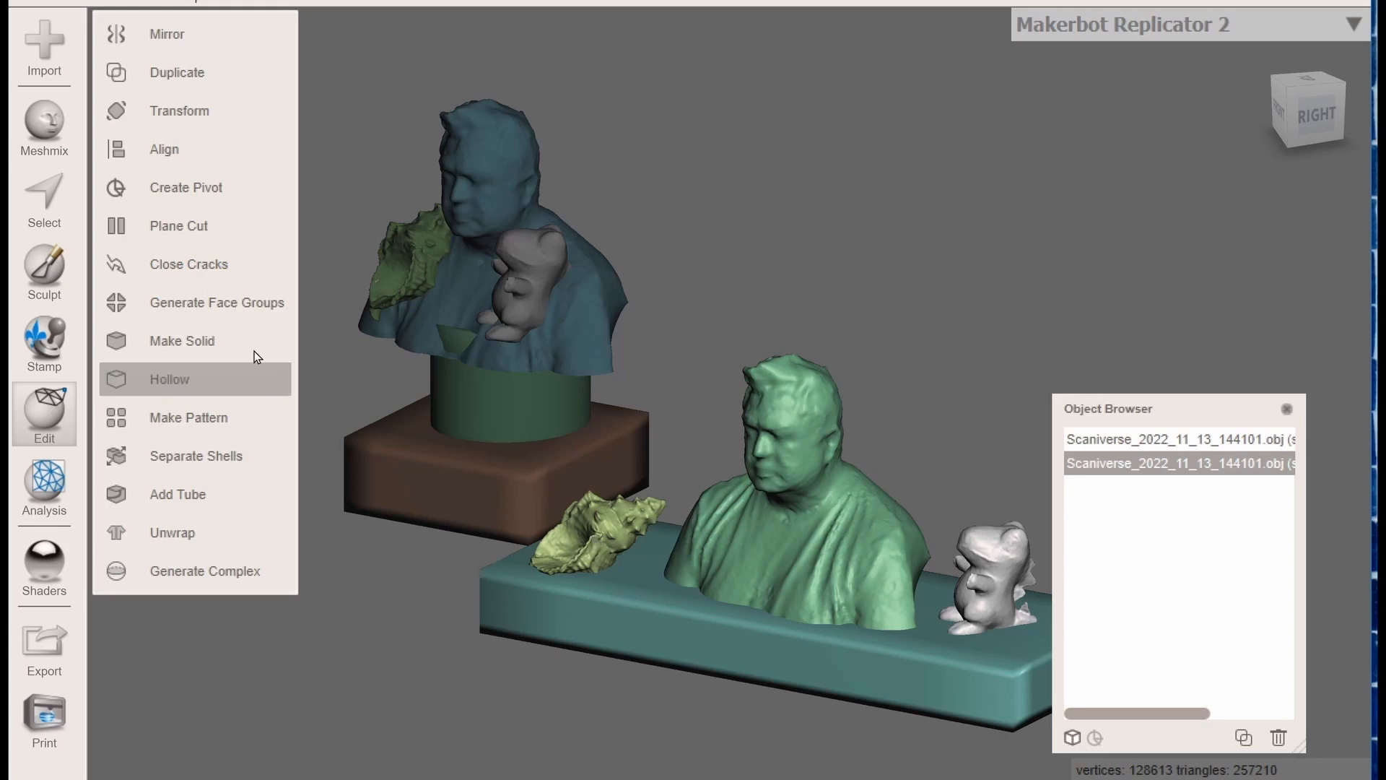
pyautogui.click(179, 342)
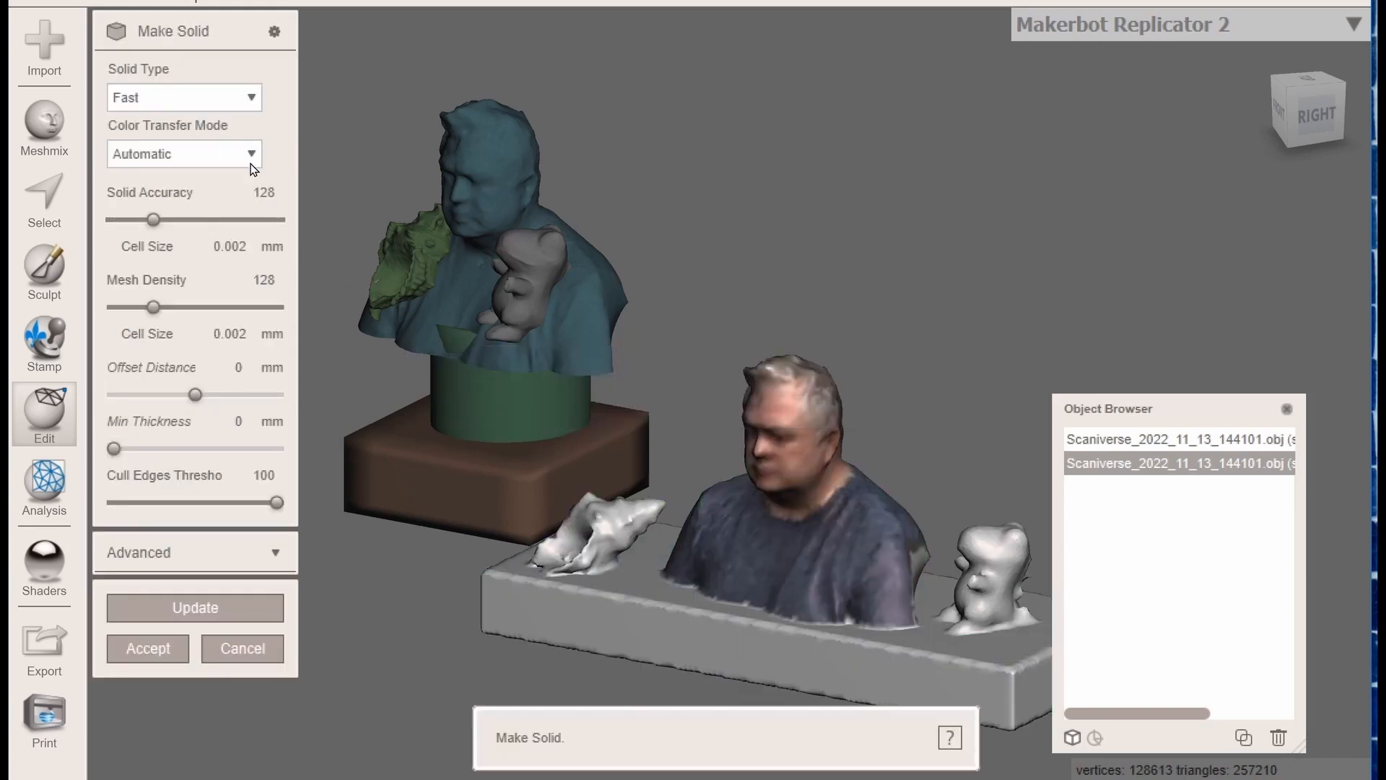
pyautogui.click(237, 160)
pyautogui.click(169, 189)
pyautogui.click(252, 99)
pyautogui.click(179, 127)
pyautogui.click(214, 610)
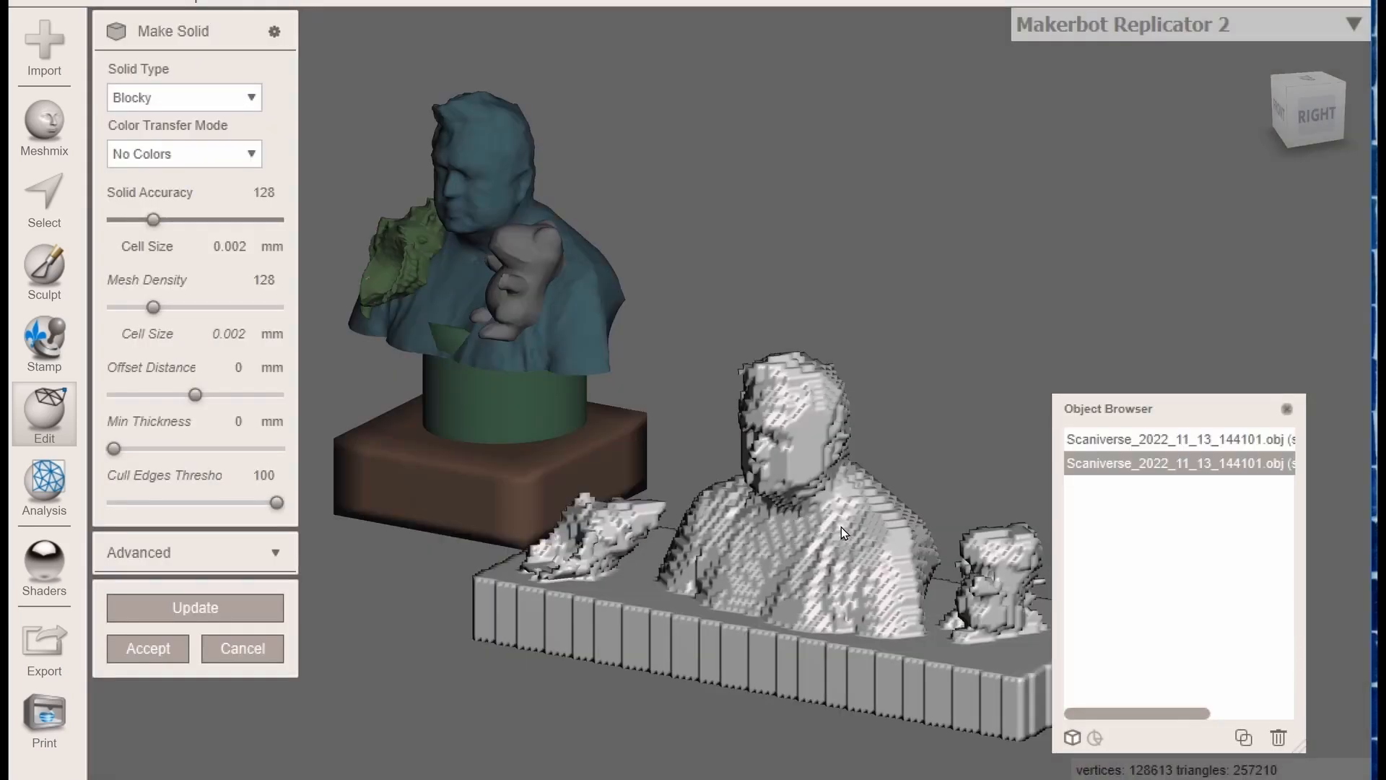
# Refine the long sculpture's blocky solid to a solid accuracy of 208 and accept it
pyautogui.moveTo(1289, 128); pyautogui.dragTo(1323, 146)
pyautogui.click(178, 220)
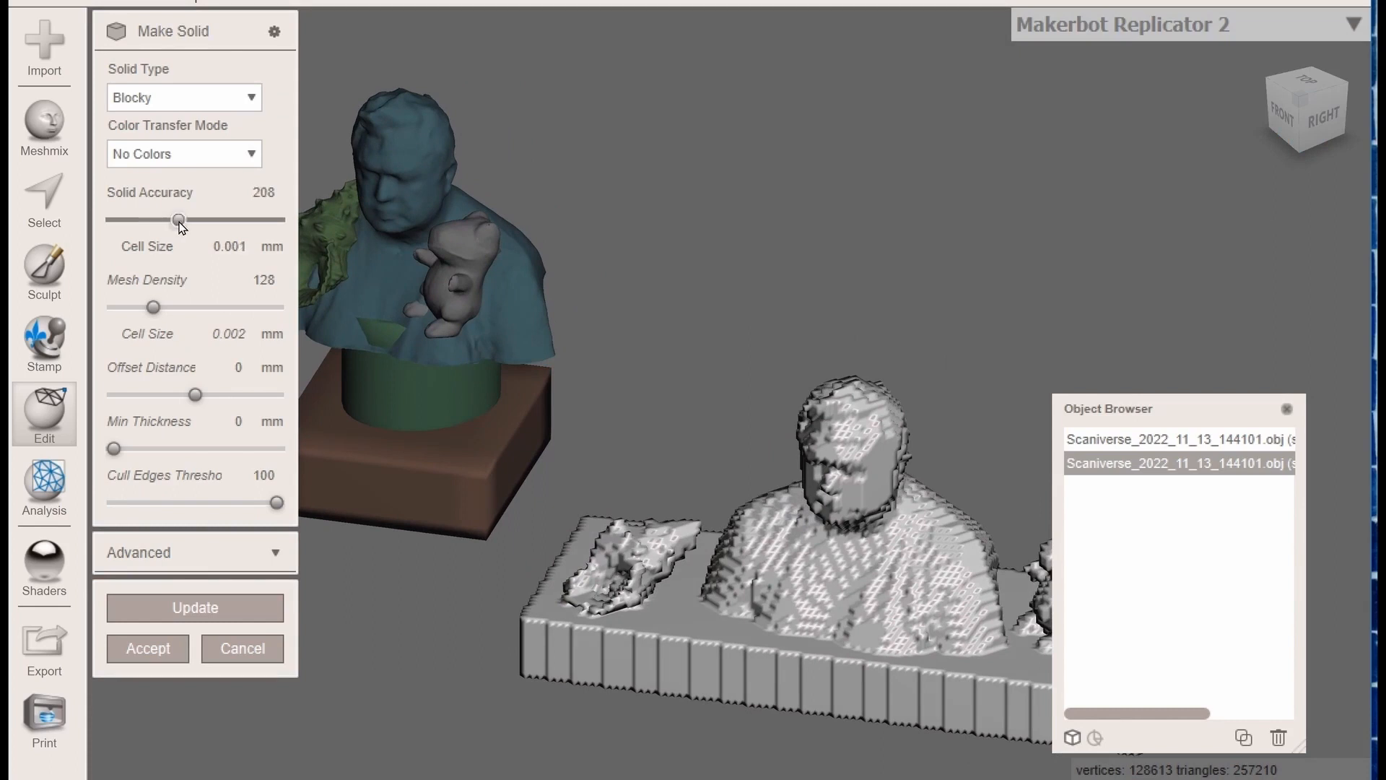
pyautogui.click(213, 615)
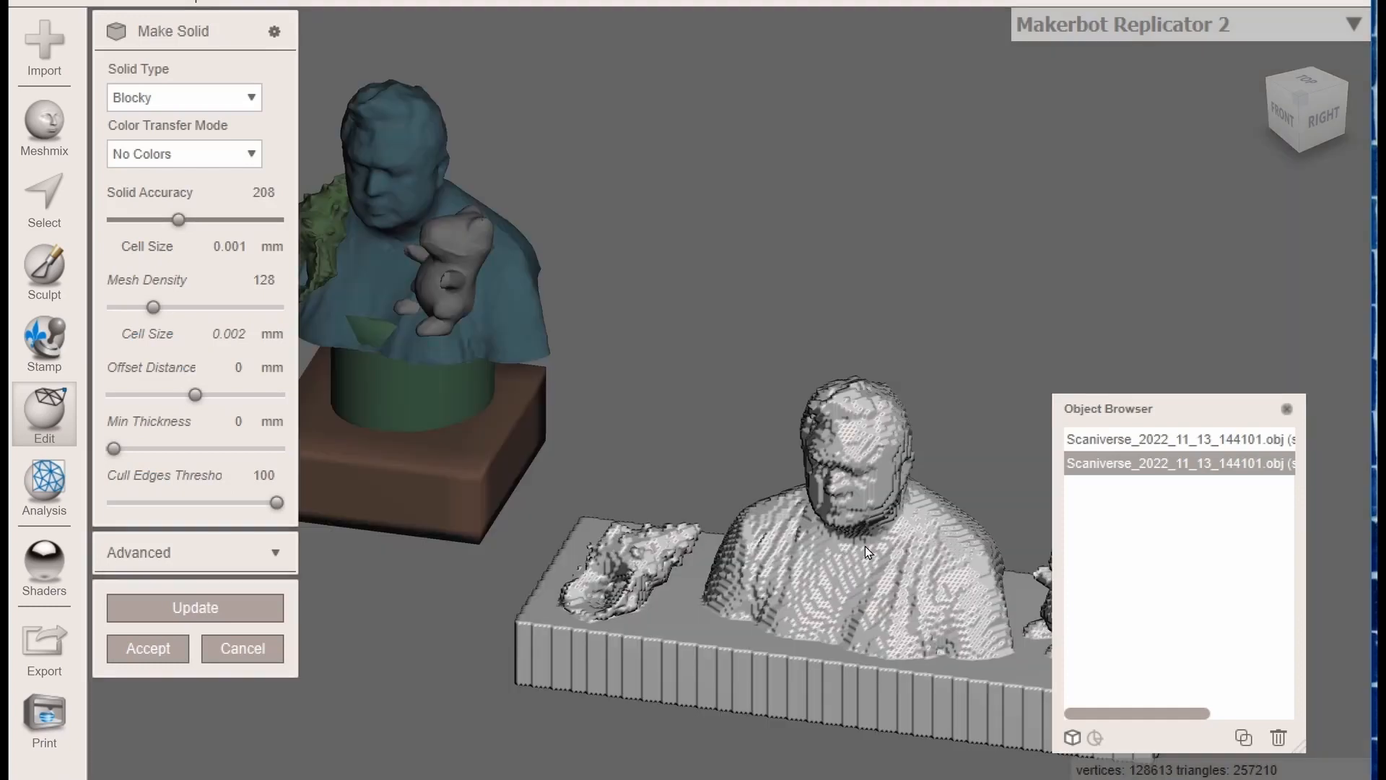
pyautogui.moveTo(1305, 119)
pyautogui.mouseDown()
pyautogui.moveTo(1219, 128)
pyautogui.moveTo(1223, 102)
pyautogui.moveTo(1289, 110)
pyautogui.mouseUp()
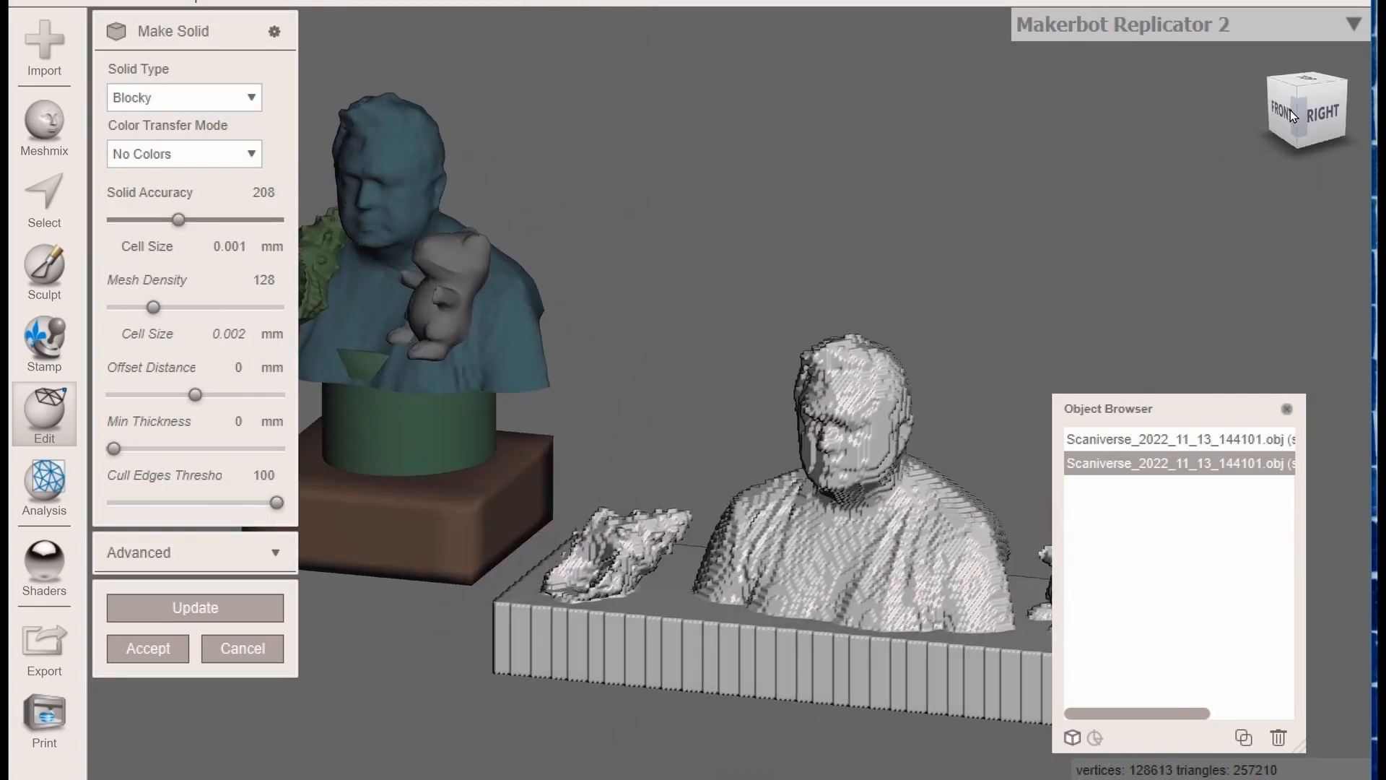
pyautogui.scroll(-3, 536, 418)
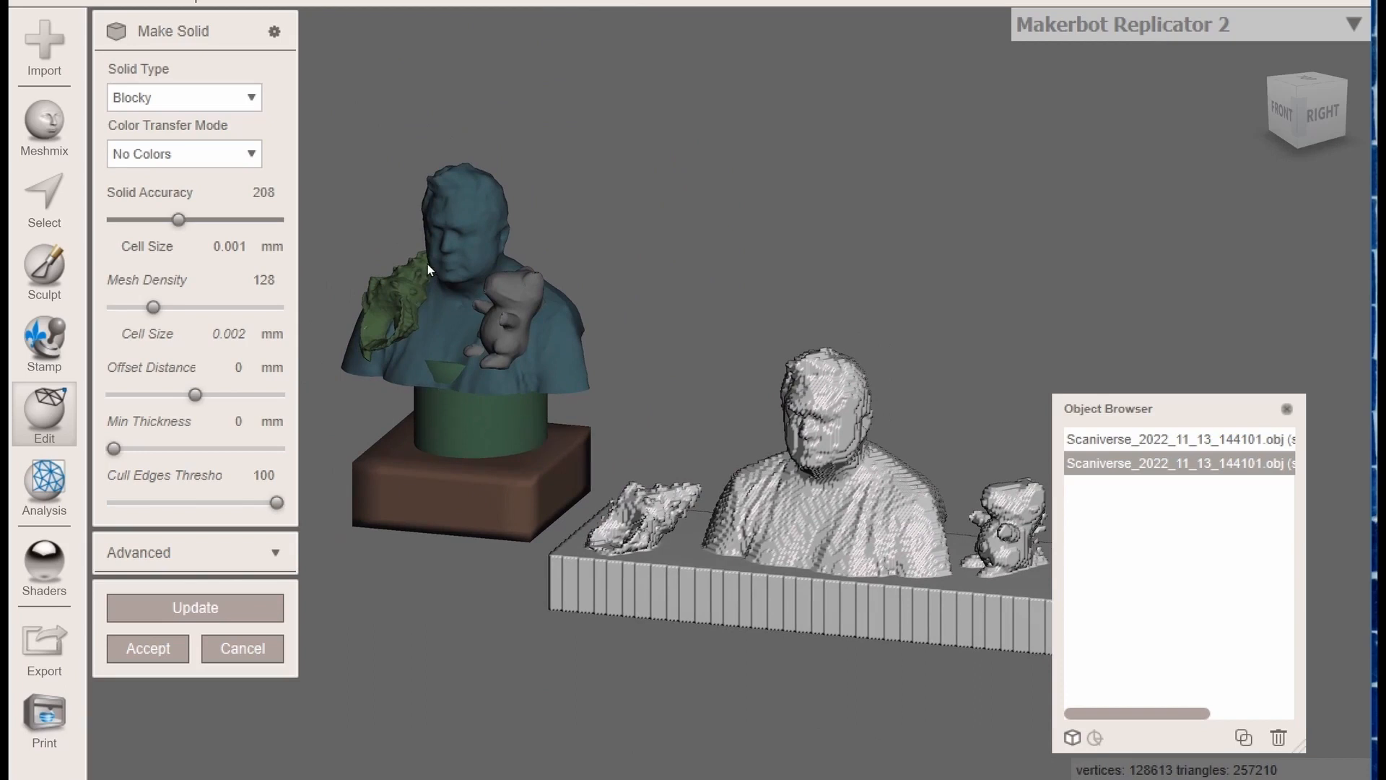
# Hide the original combined long-base mesh, the object whose name ends in (solid) (copy)
pyautogui.click(1128, 440)
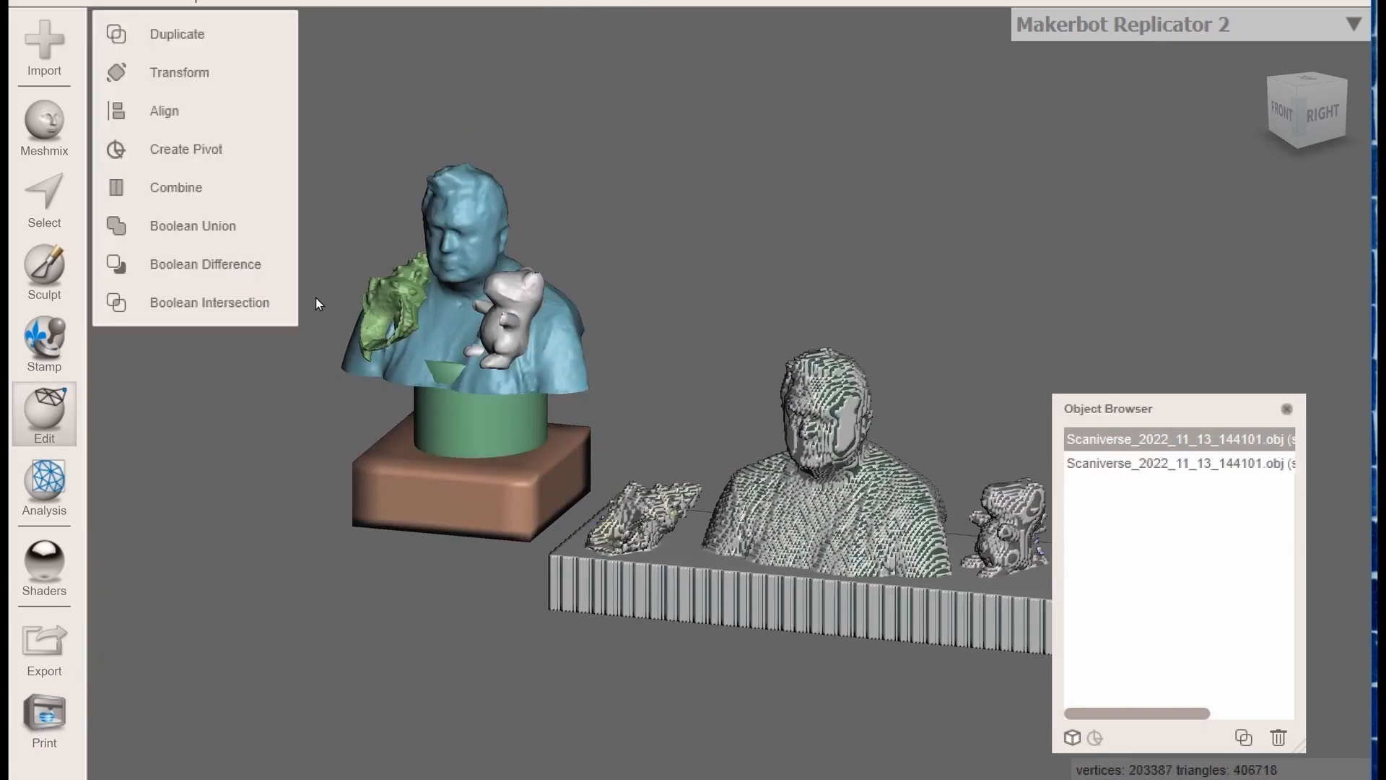
pyautogui.click(1109, 467)
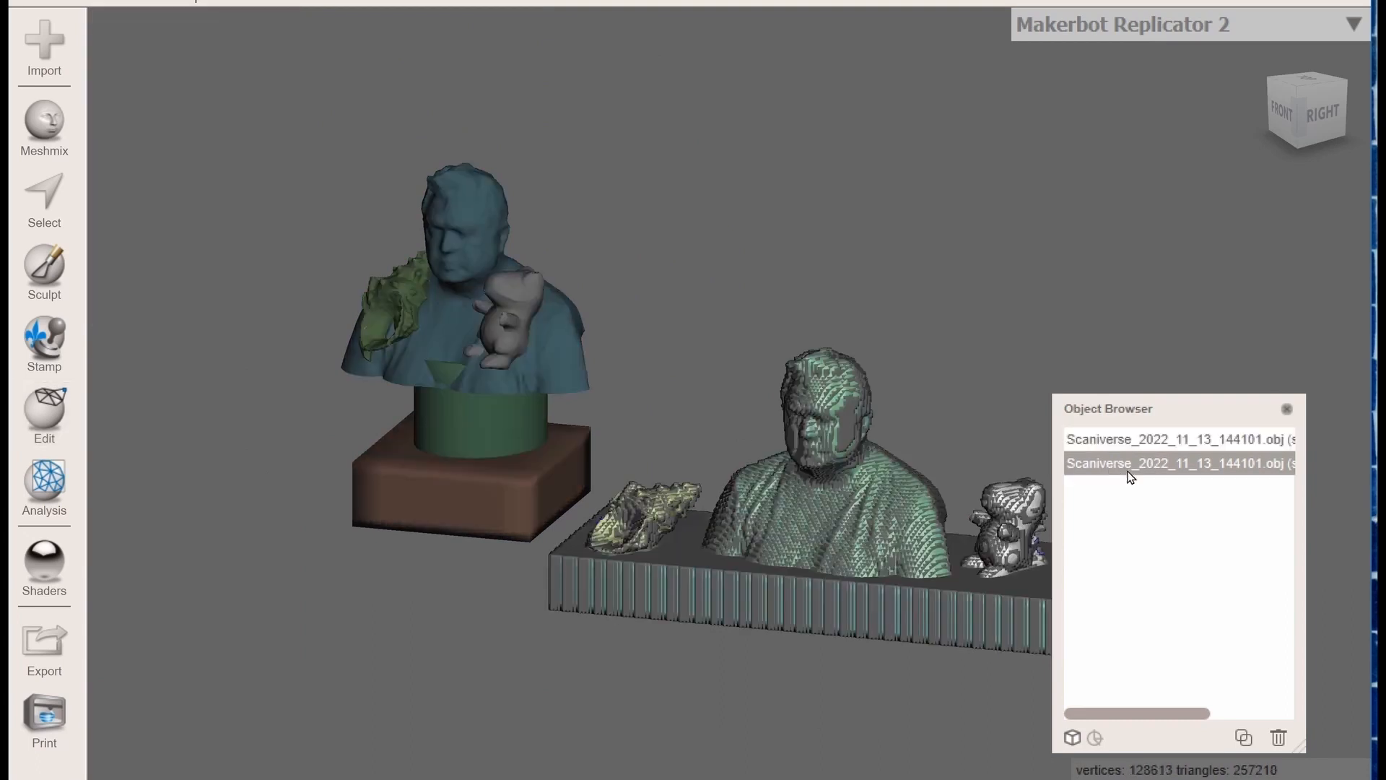
pyautogui.moveTo(1177, 713); pyautogui.dragTo(1263, 713)
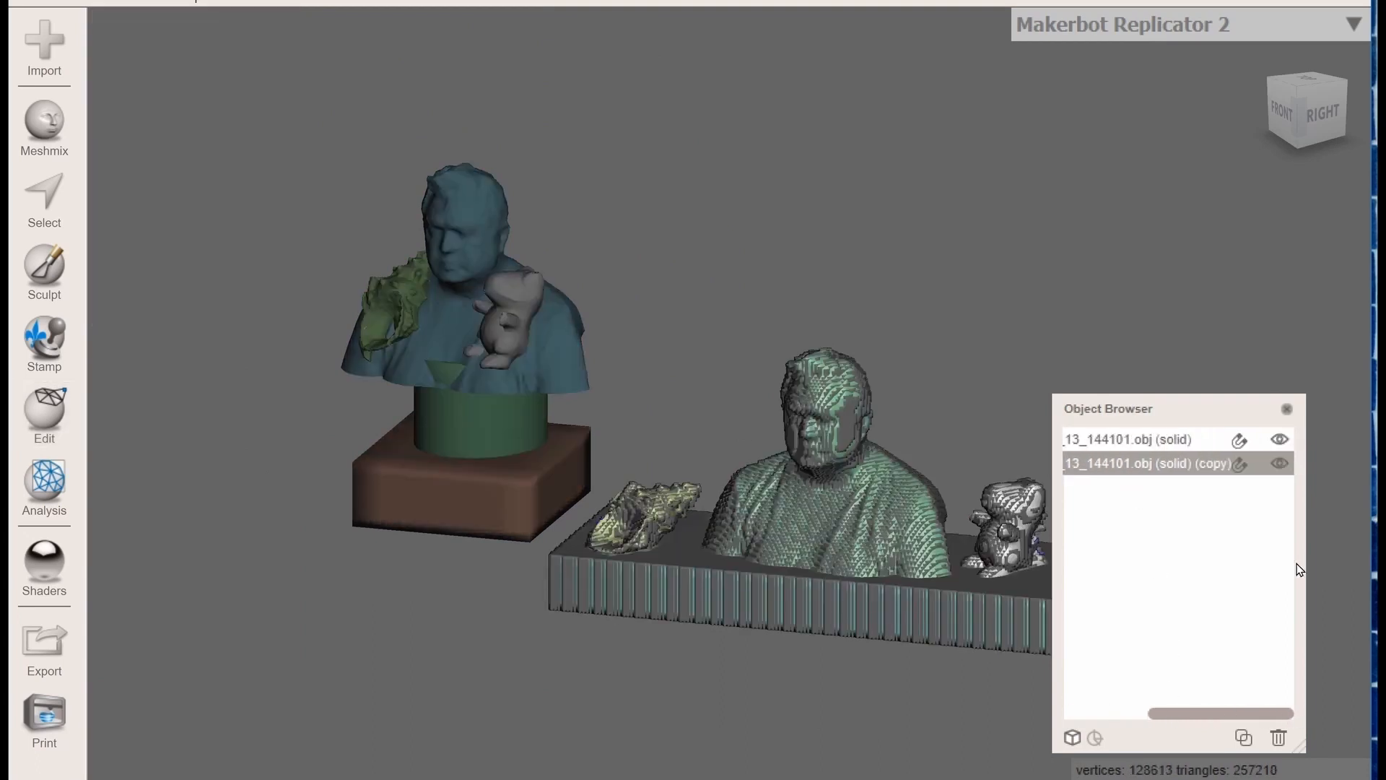
pyautogui.click(1279, 466)
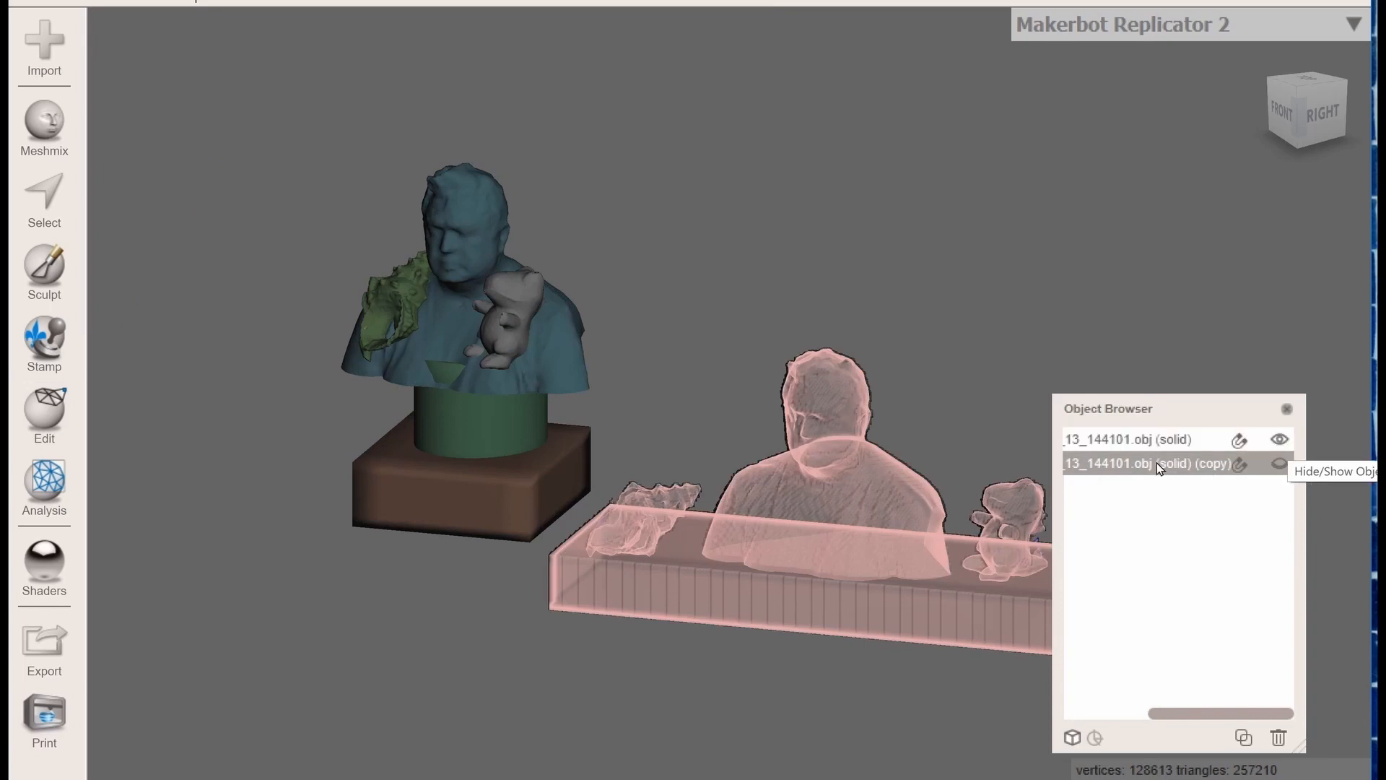
pyautogui.click(1141, 439)
pyautogui.click(1136, 465)
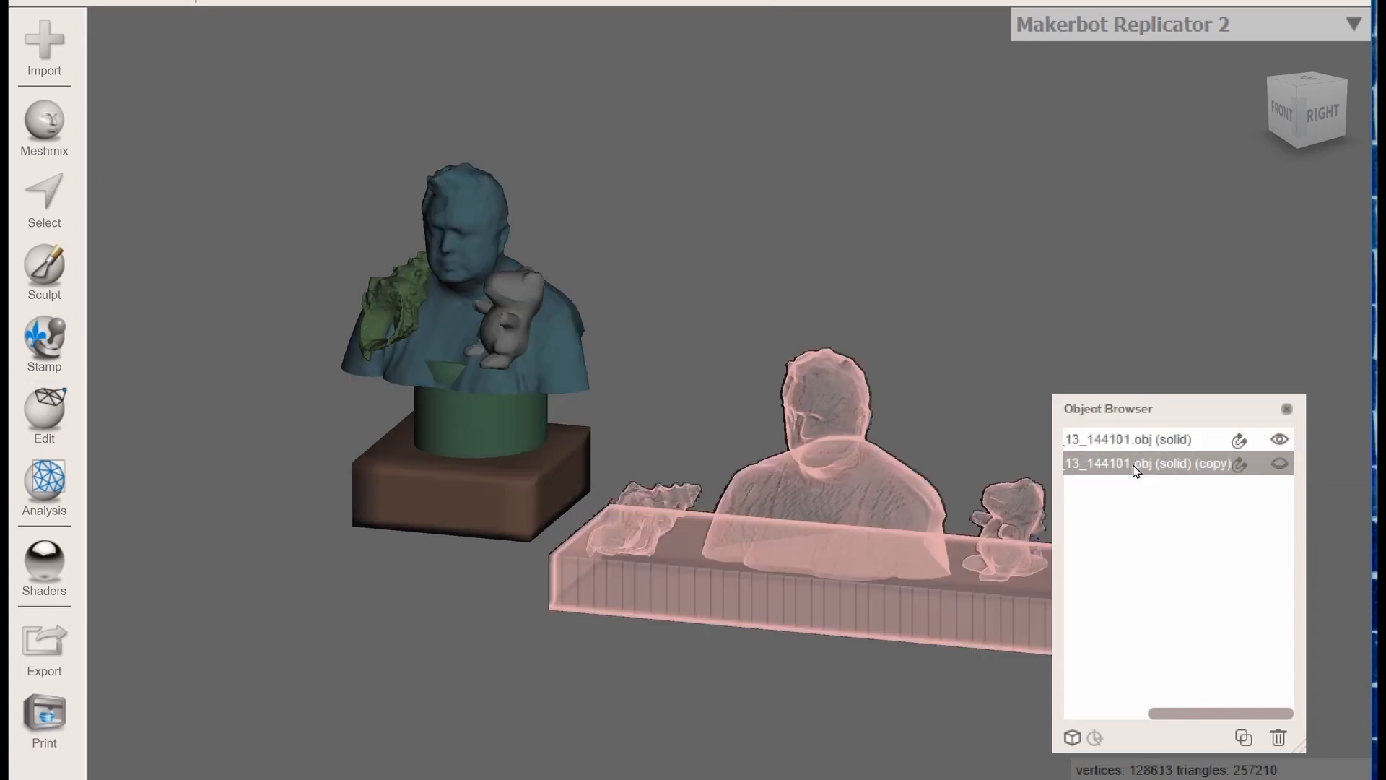
# Run Make Solid on the pedestal sculpture with the Blocky solid type and No Colors
pyautogui.click(1145, 443)
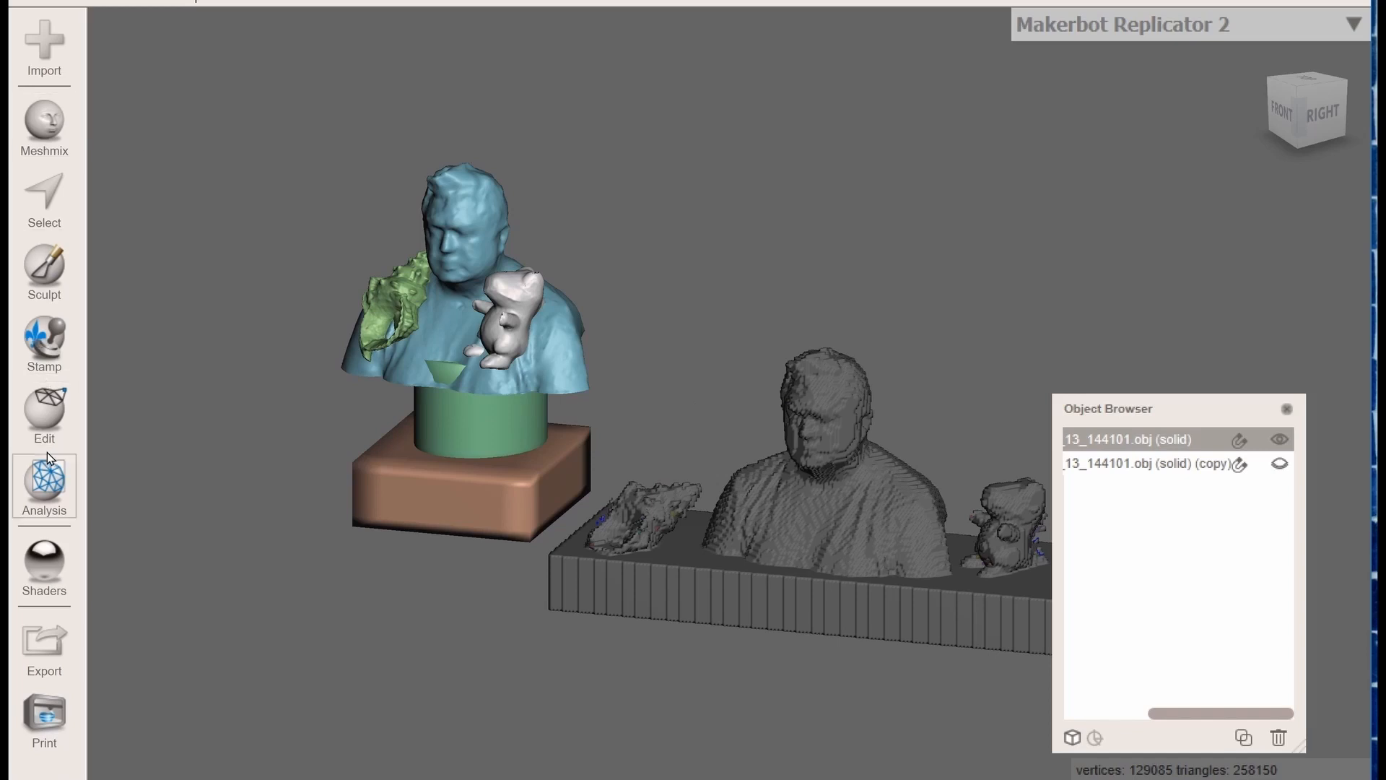
pyautogui.click(45, 411)
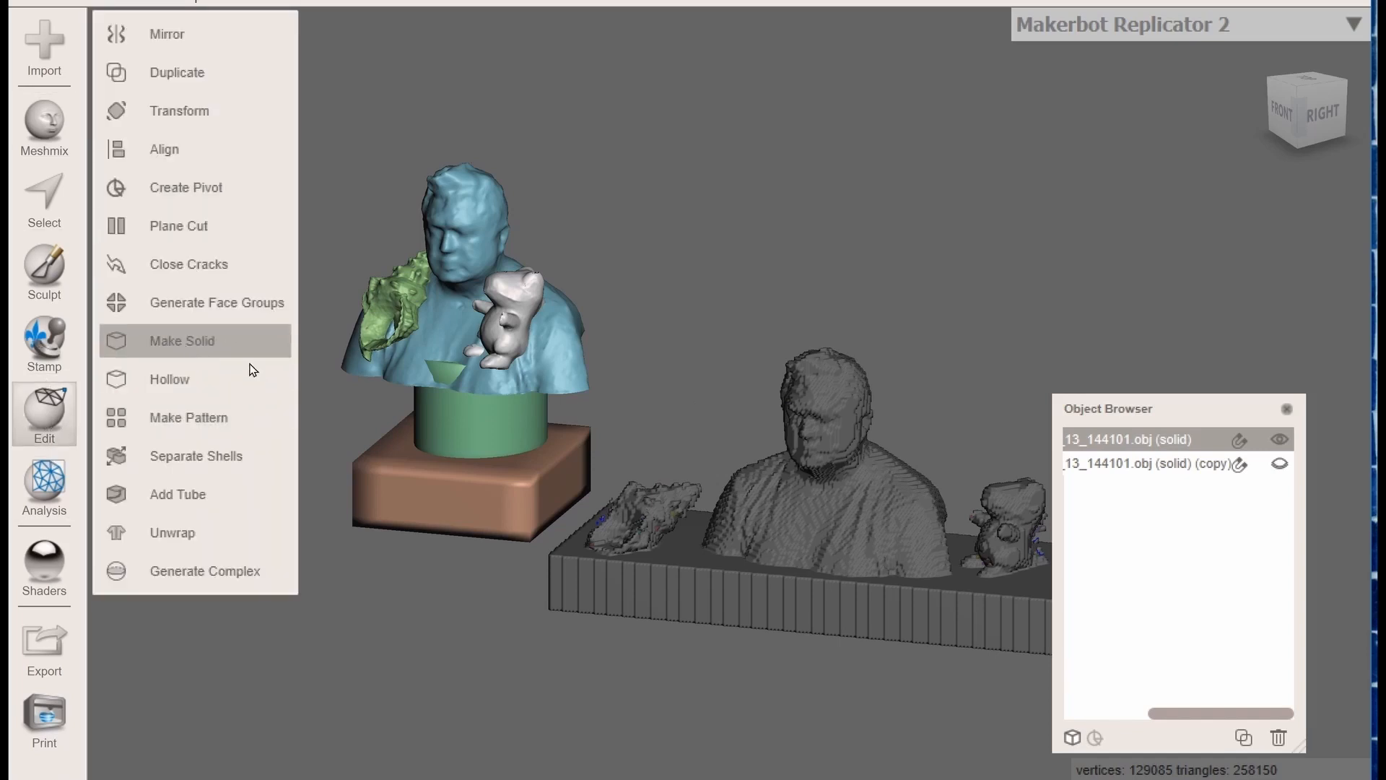
pyautogui.click(288, 349)
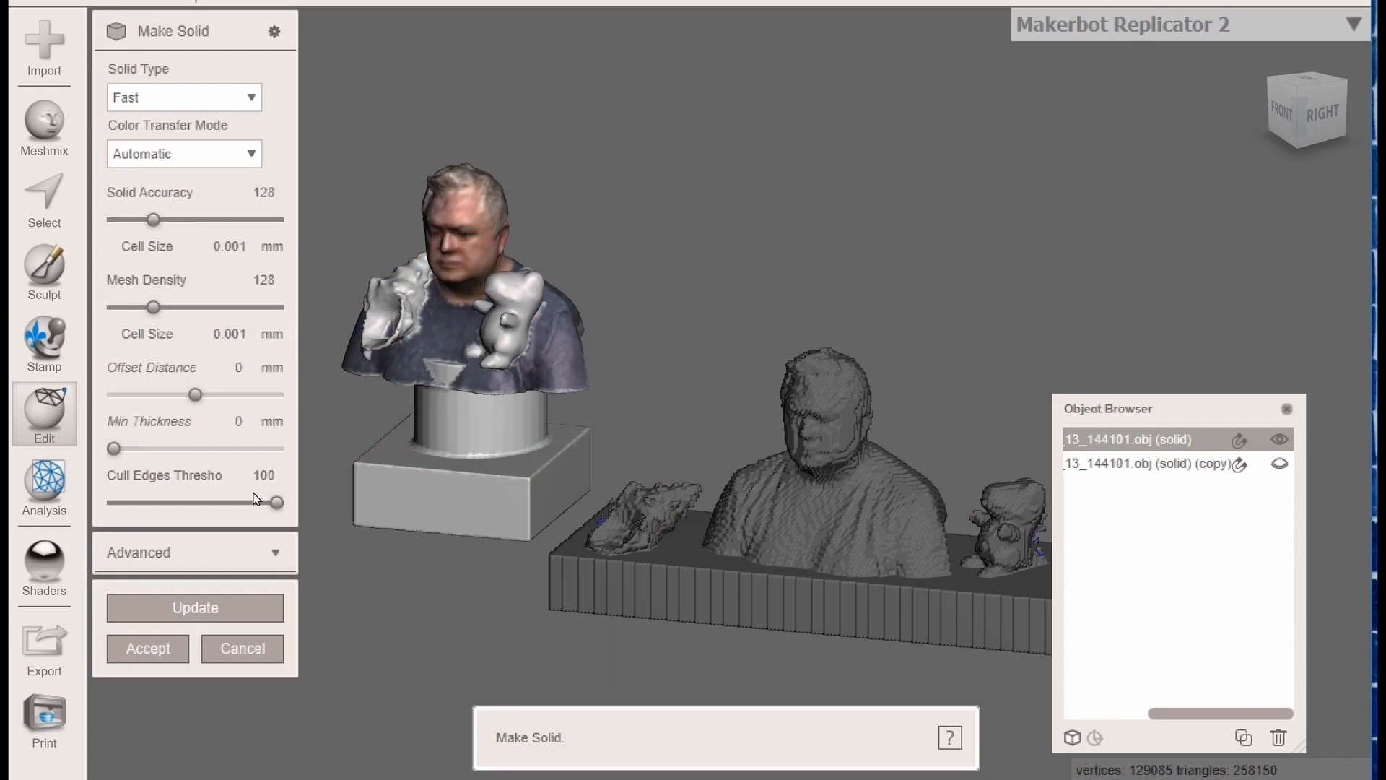
pyautogui.click(247, 154)
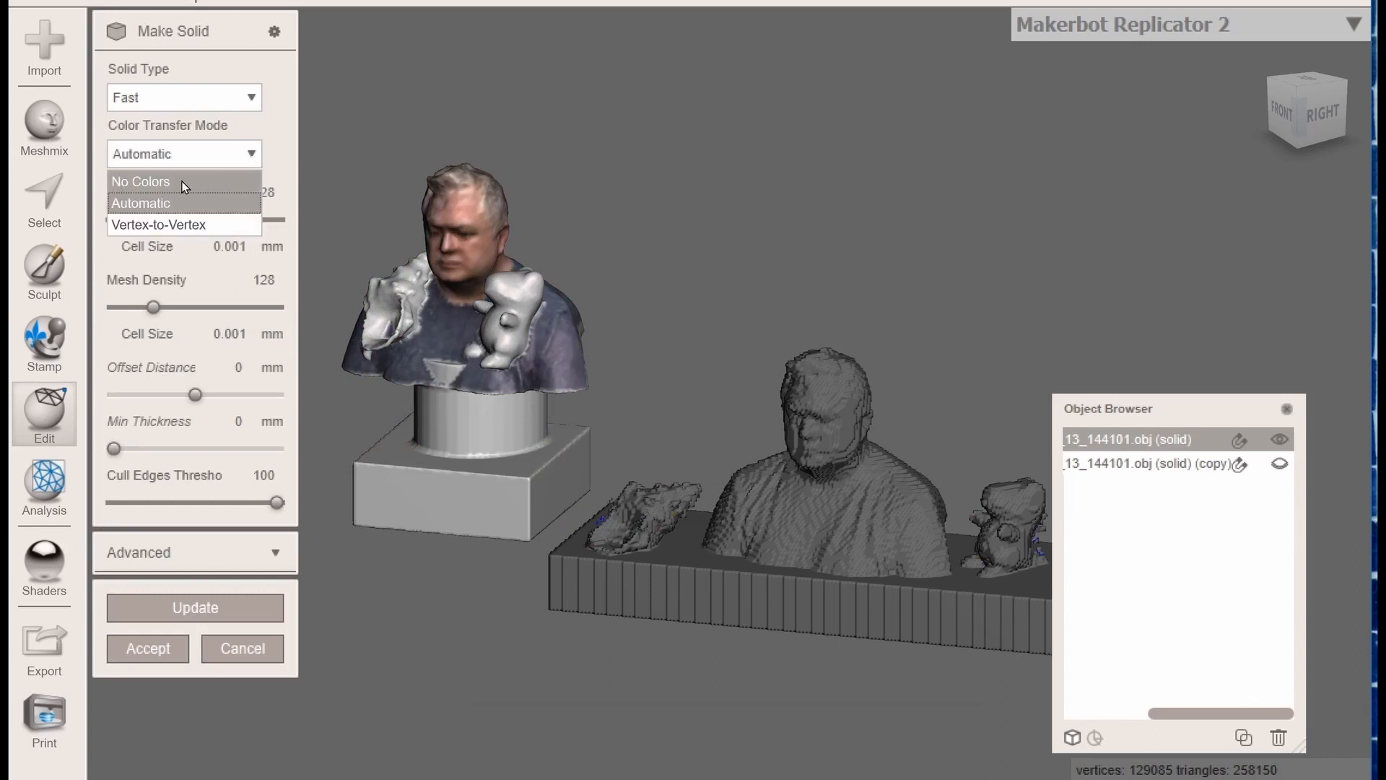
pyautogui.click(206, 177)
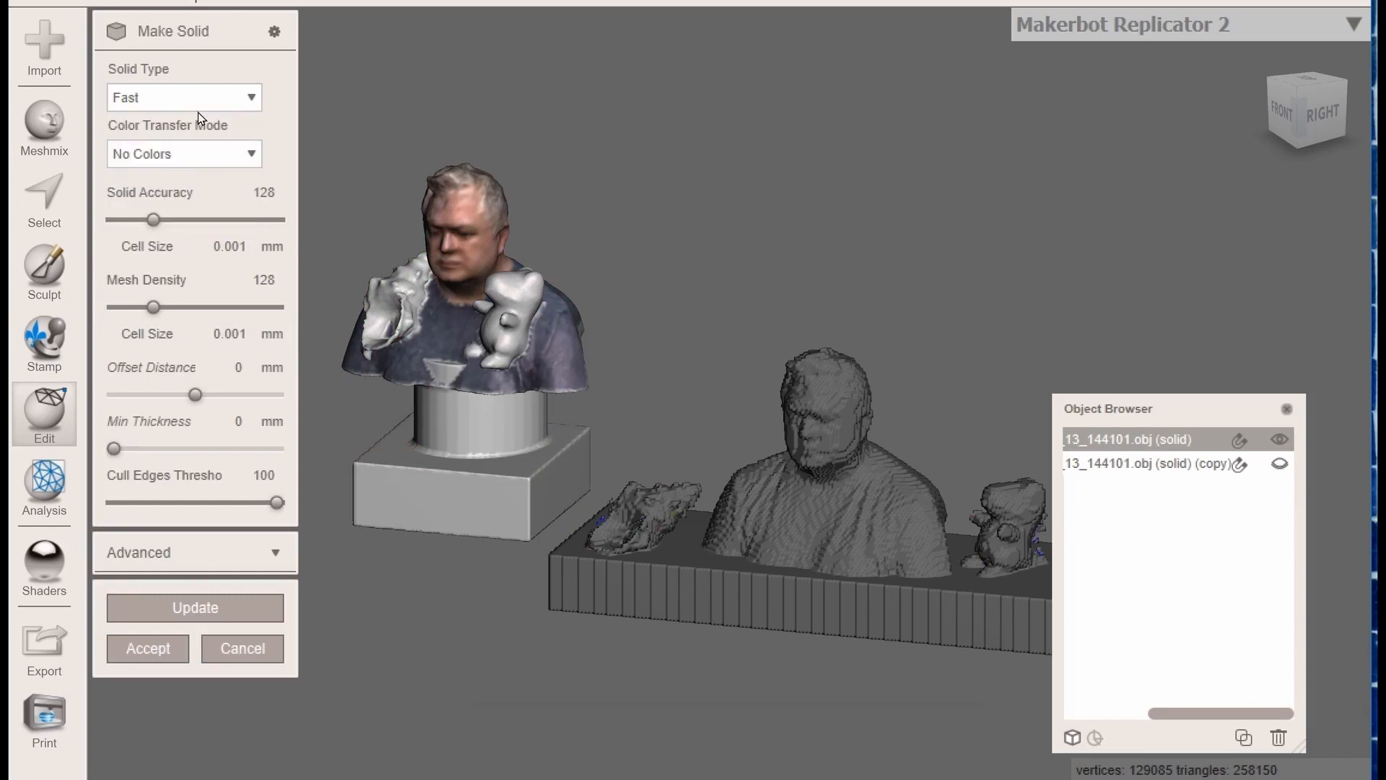
pyautogui.click(245, 98)
pyautogui.click(142, 124)
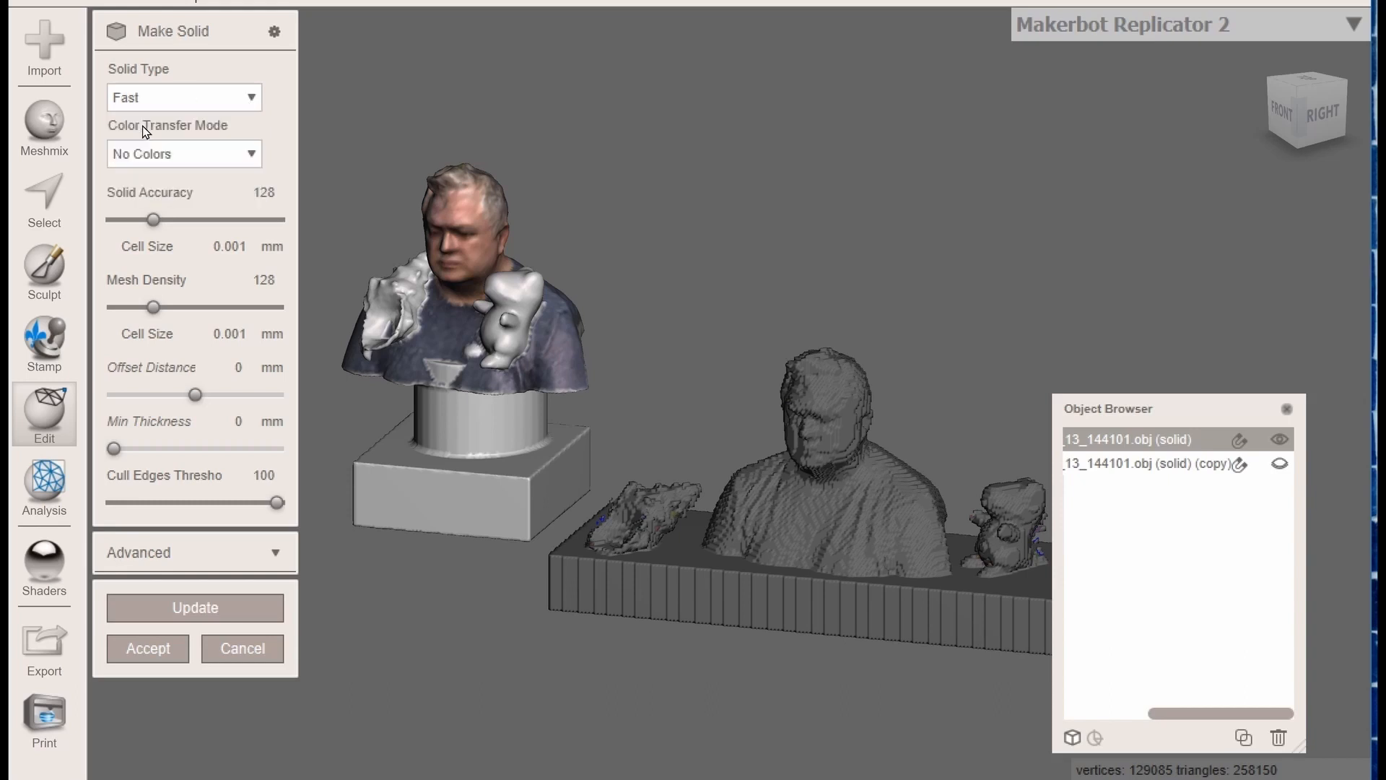
# Preview the pedestal sculpture's solid at an accuracy of 66, and raise the accuracy before accepting it
pyautogui.click(137, 220)
pyautogui.click(252, 601)
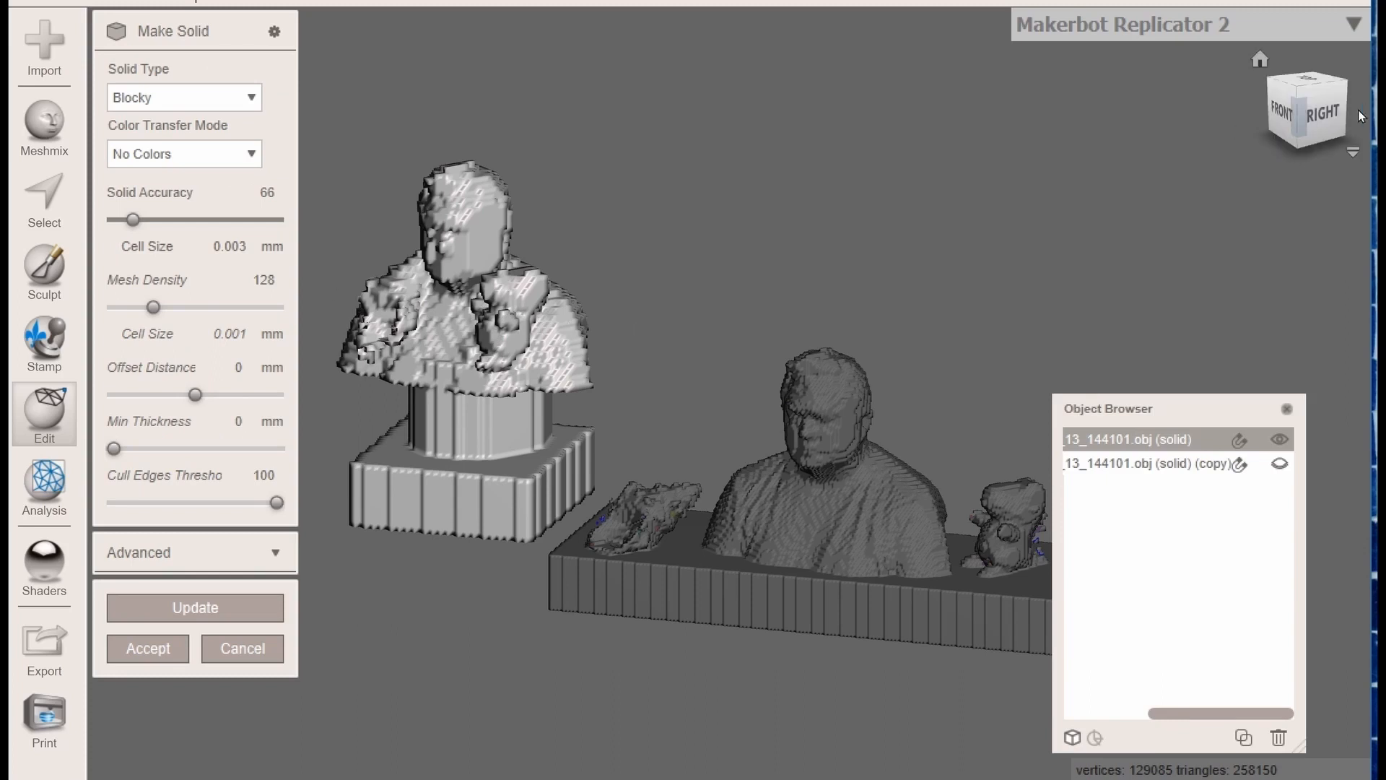
pyautogui.moveTo(1327, 112); pyautogui.dragTo(1297, 109)
pyautogui.click(150, 220)
# Select the long-base sculpture's solid and export it in STL Binary Format to the 3D Scan folder as selfPortrait4.stl
pyautogui.click(1113, 463)
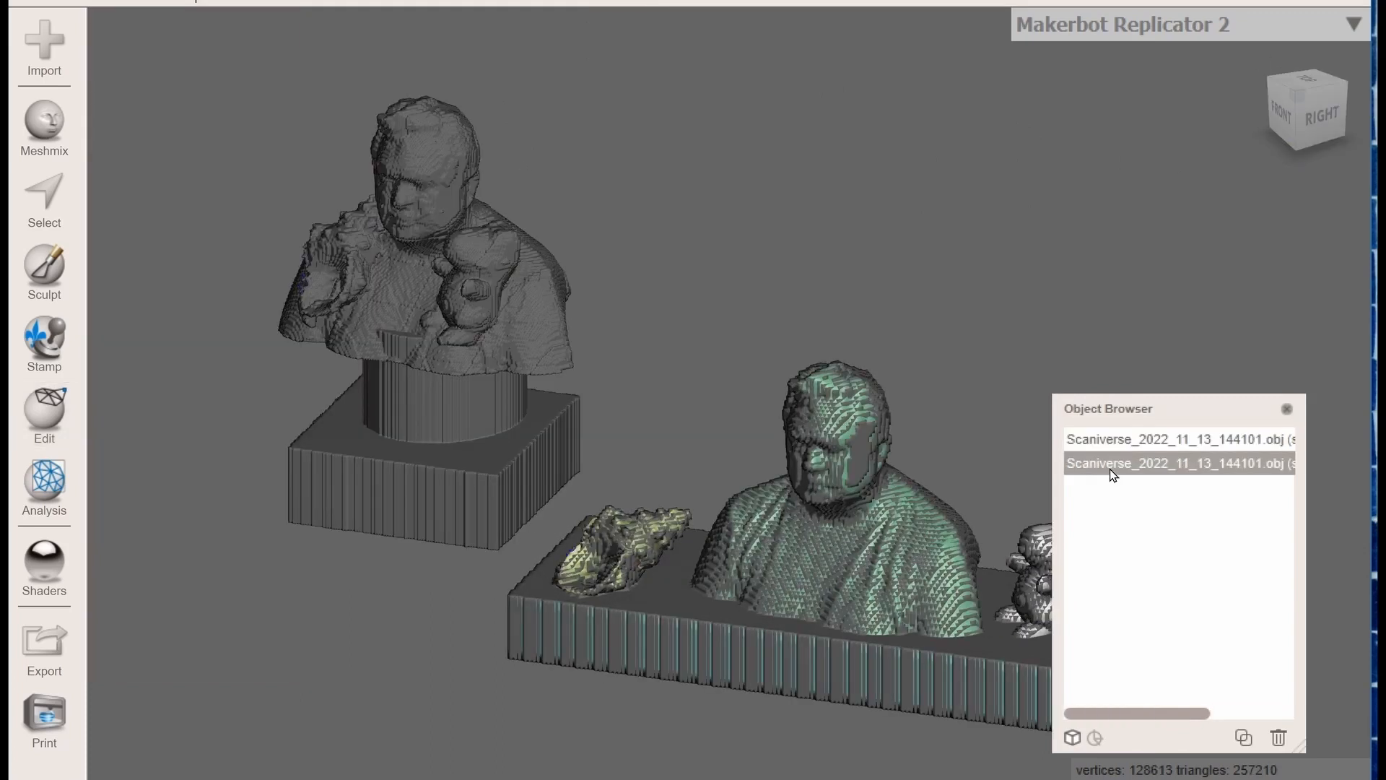
pyautogui.click(36, 636)
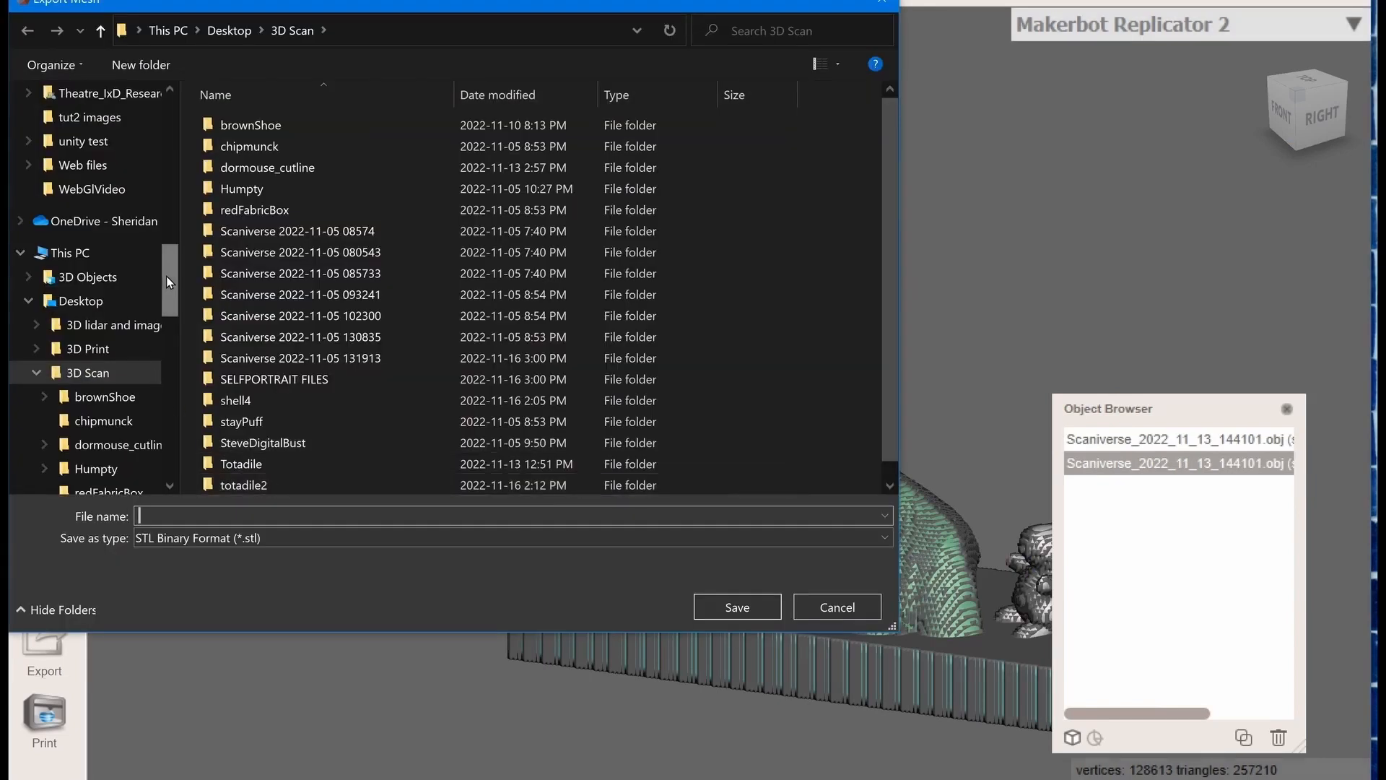
pyautogui.write('se')
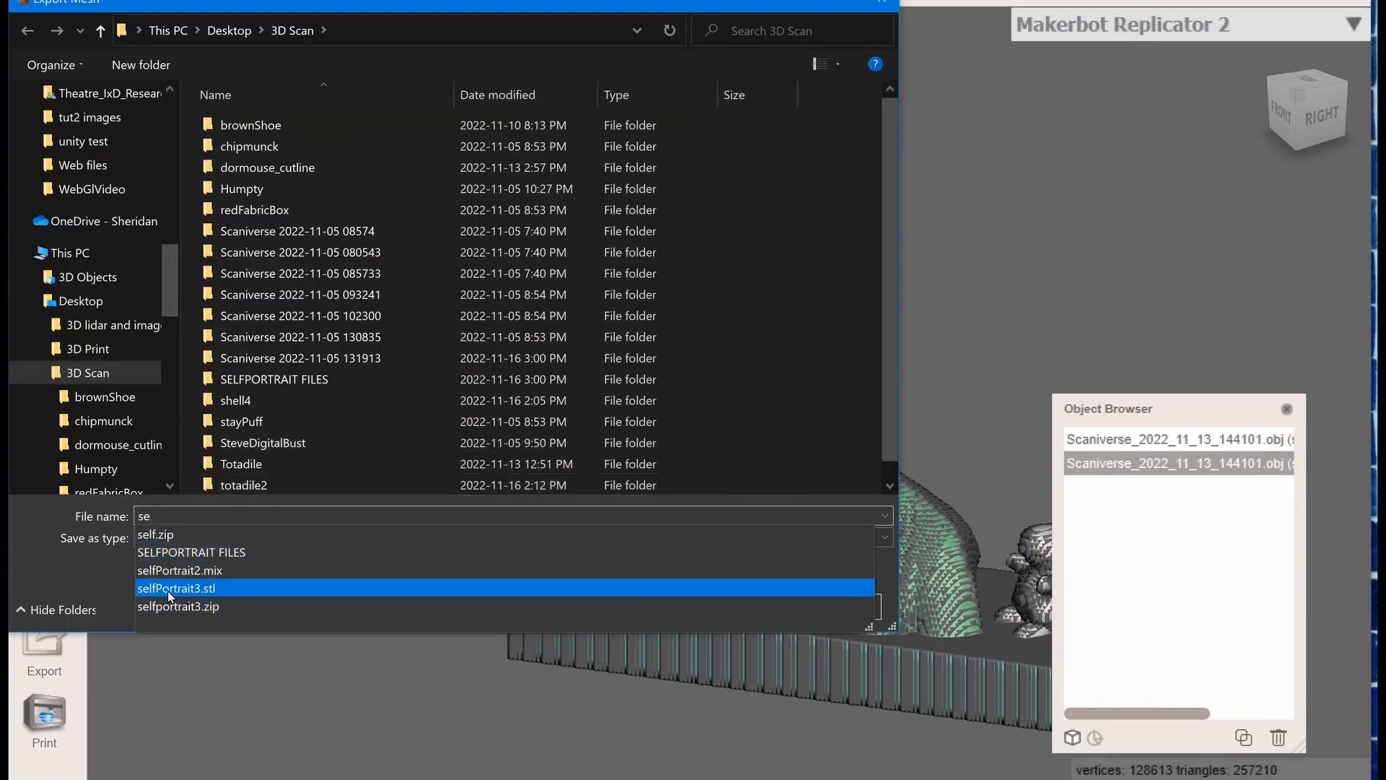
pyautogui.click(170, 588)
pyautogui.click(203, 516)
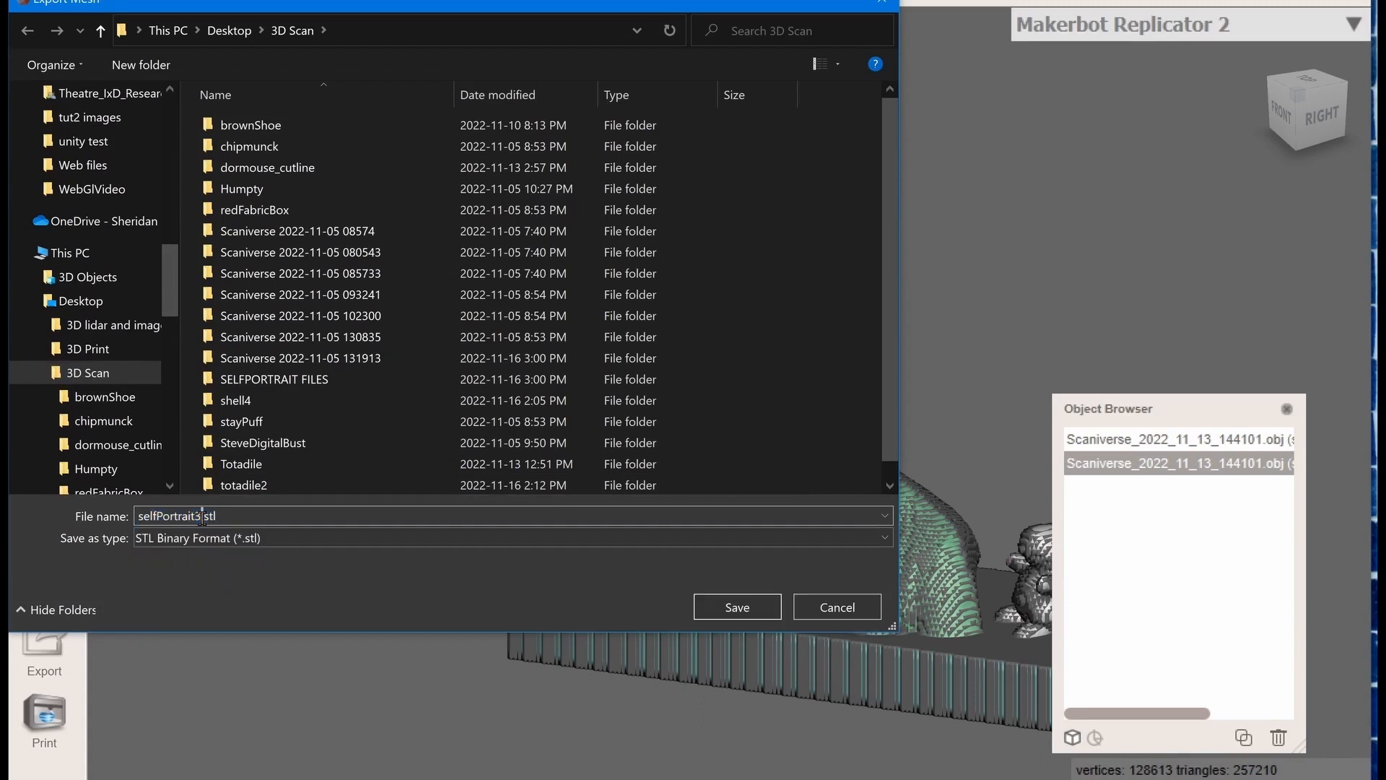
pyautogui.write('4')
pyautogui.click(732, 607)
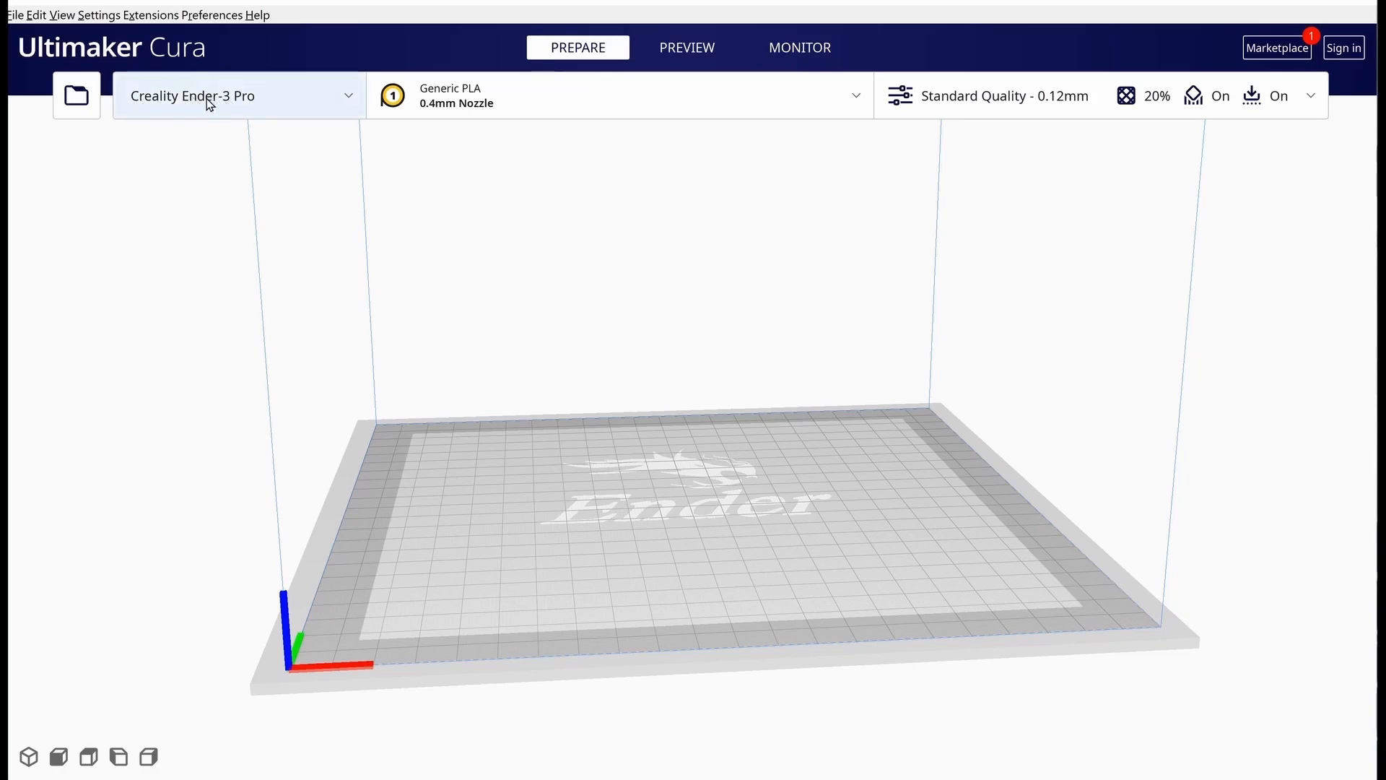
# In Ultimaker Cura, change the active printer to Ultimaker 3
pyautogui.click(345, 107)
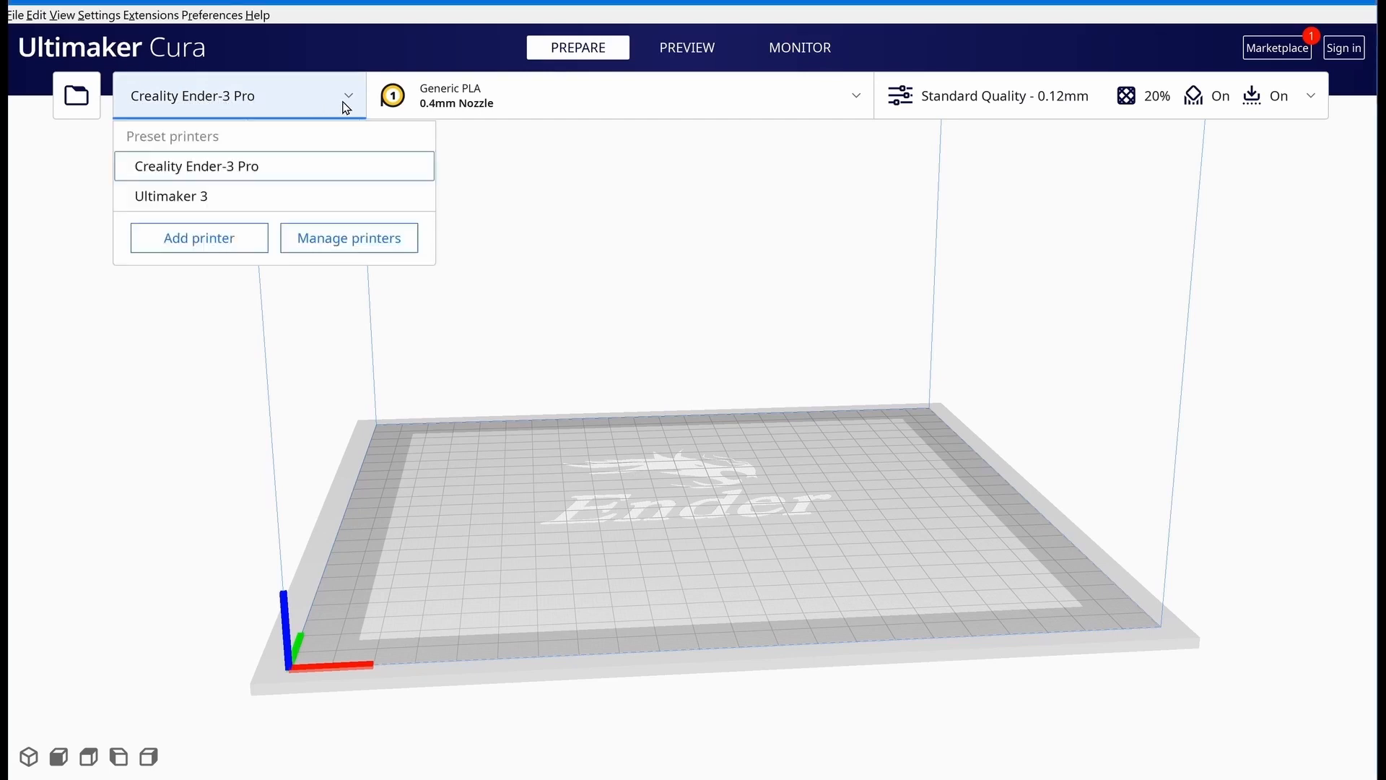
pyautogui.click(173, 199)
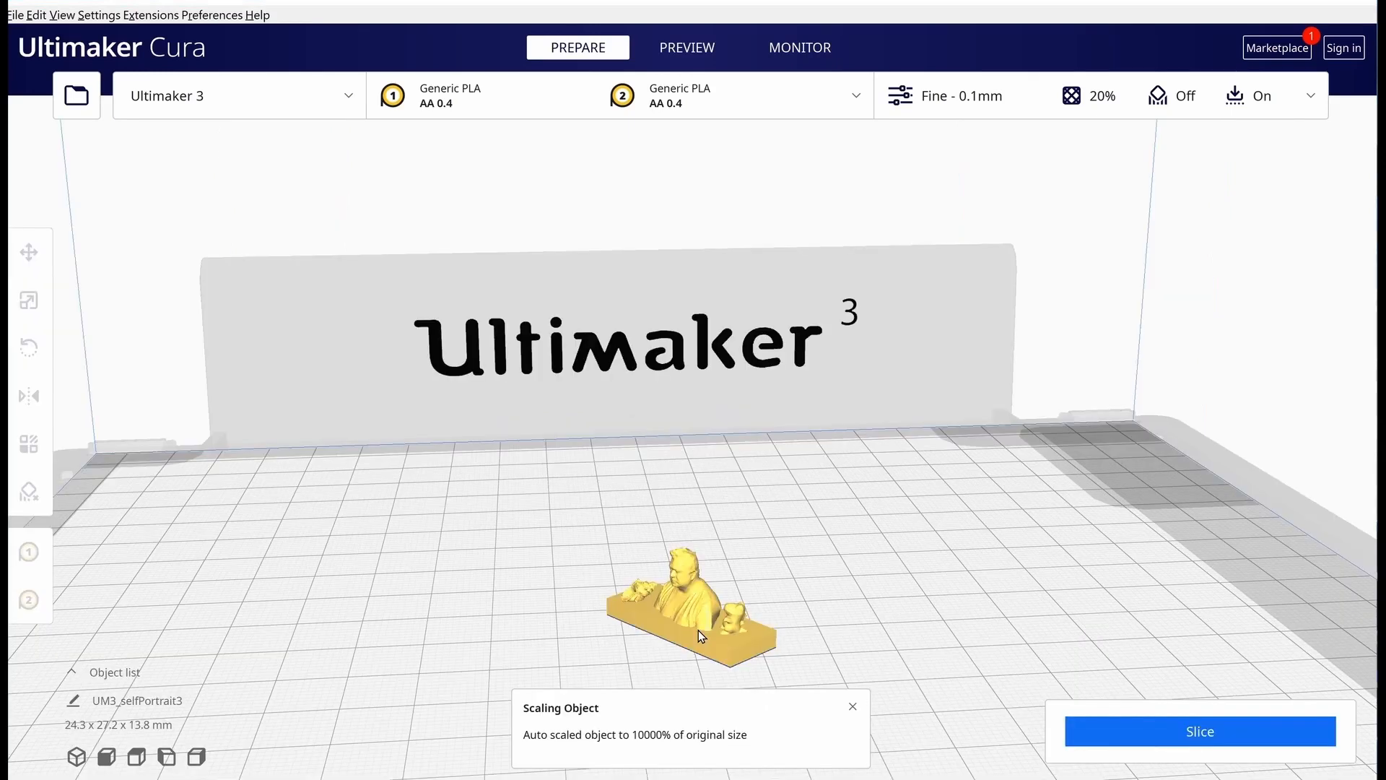
# Scale the self-portrait model up uniformly to about 32.6 x 36.5 x 18.5 mm
pyautogui.click(699, 630)
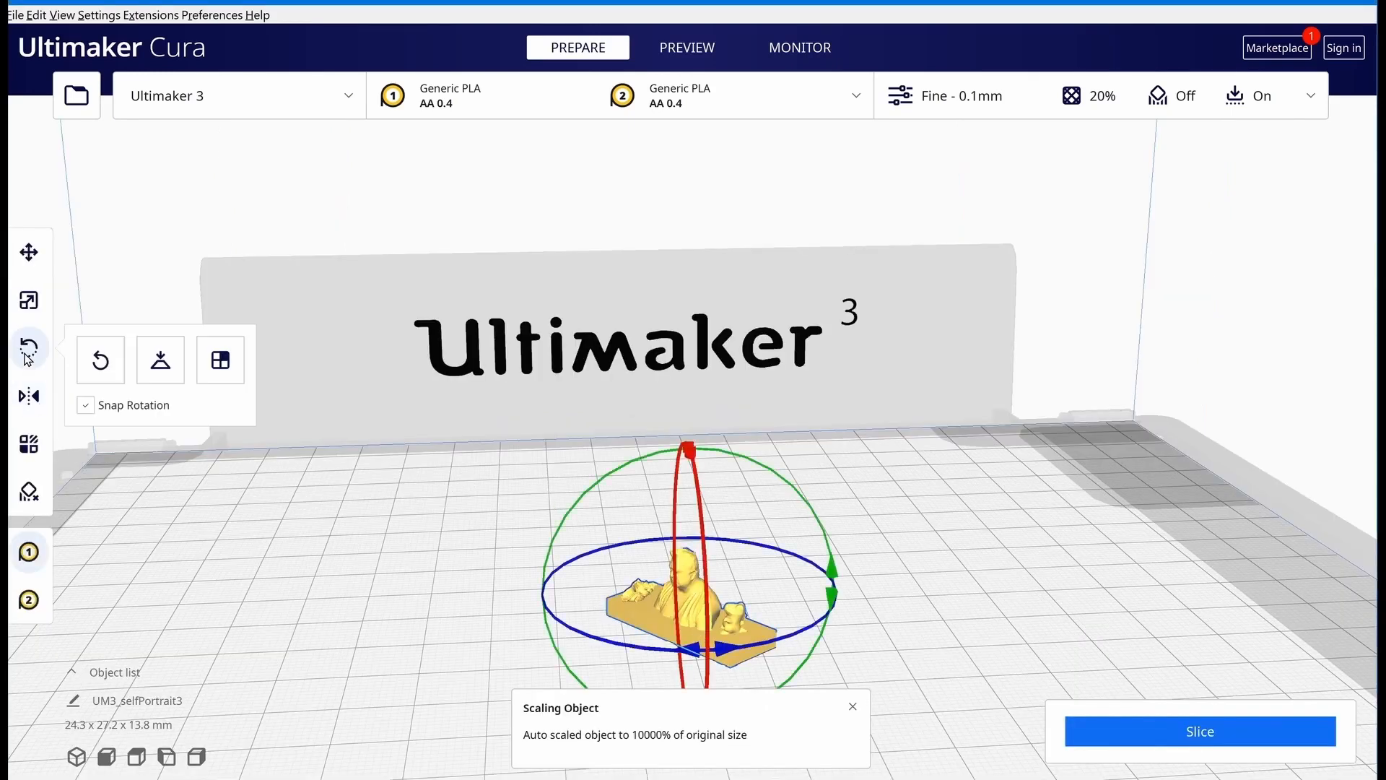
pyautogui.scroll(-3, 343, 618)
pyautogui.scroll(-2, 345, 618)
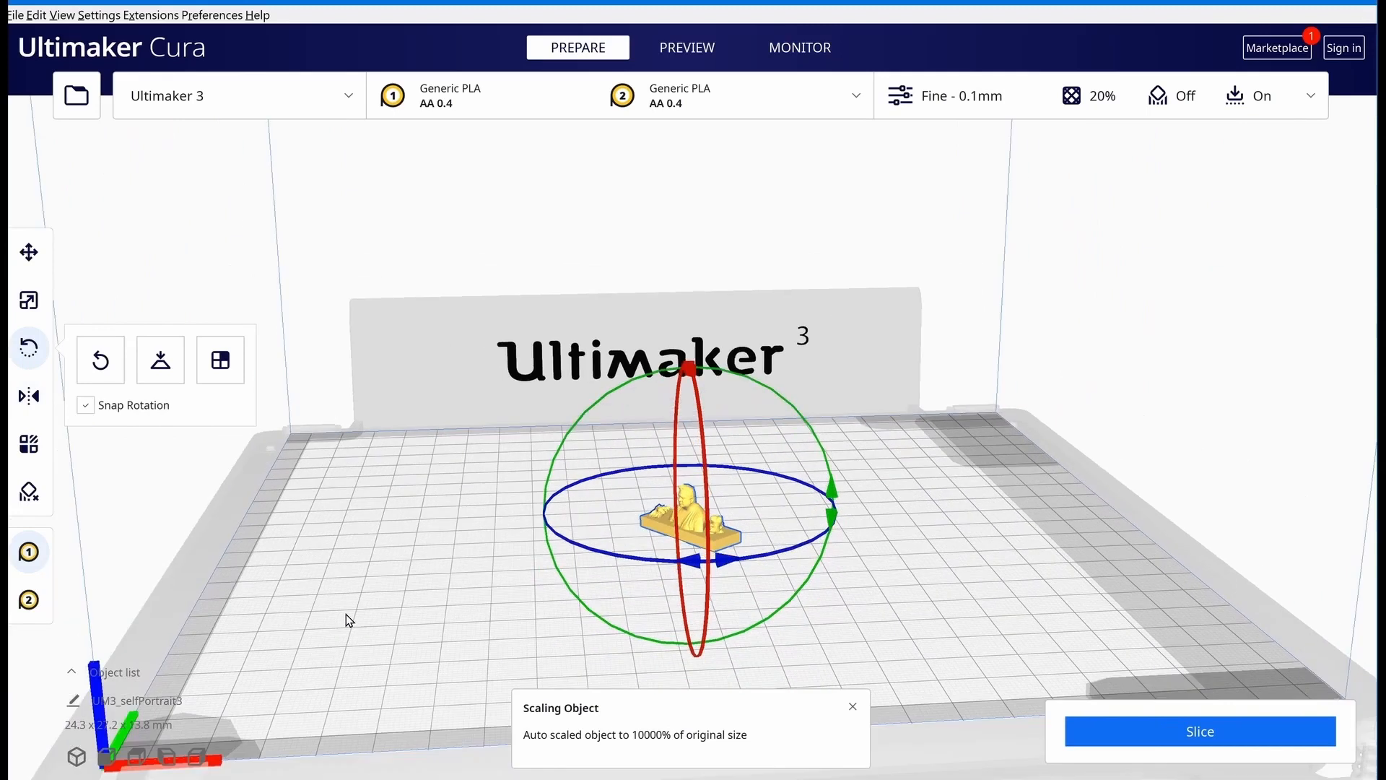
pyautogui.scroll(2, 347, 618)
pyautogui.click(27, 300)
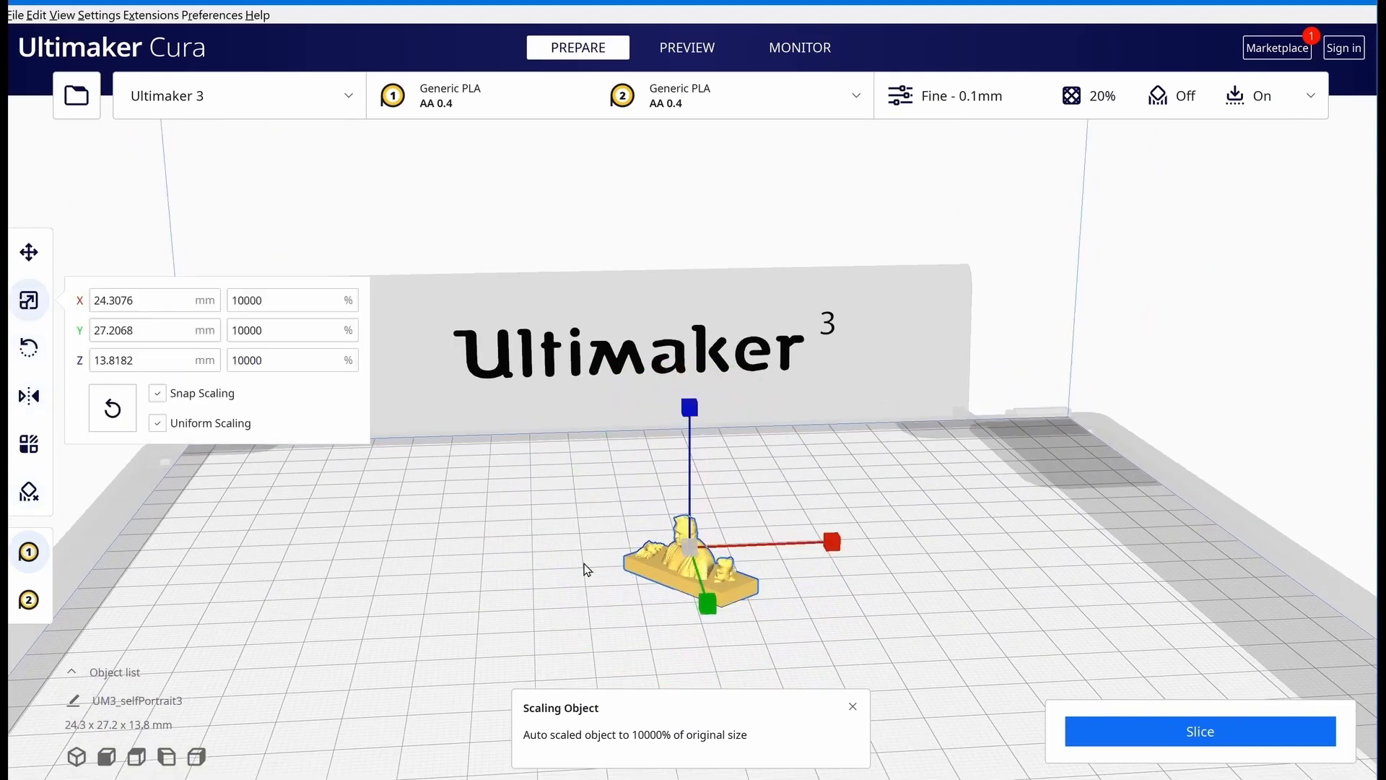
pyautogui.click(735, 521)
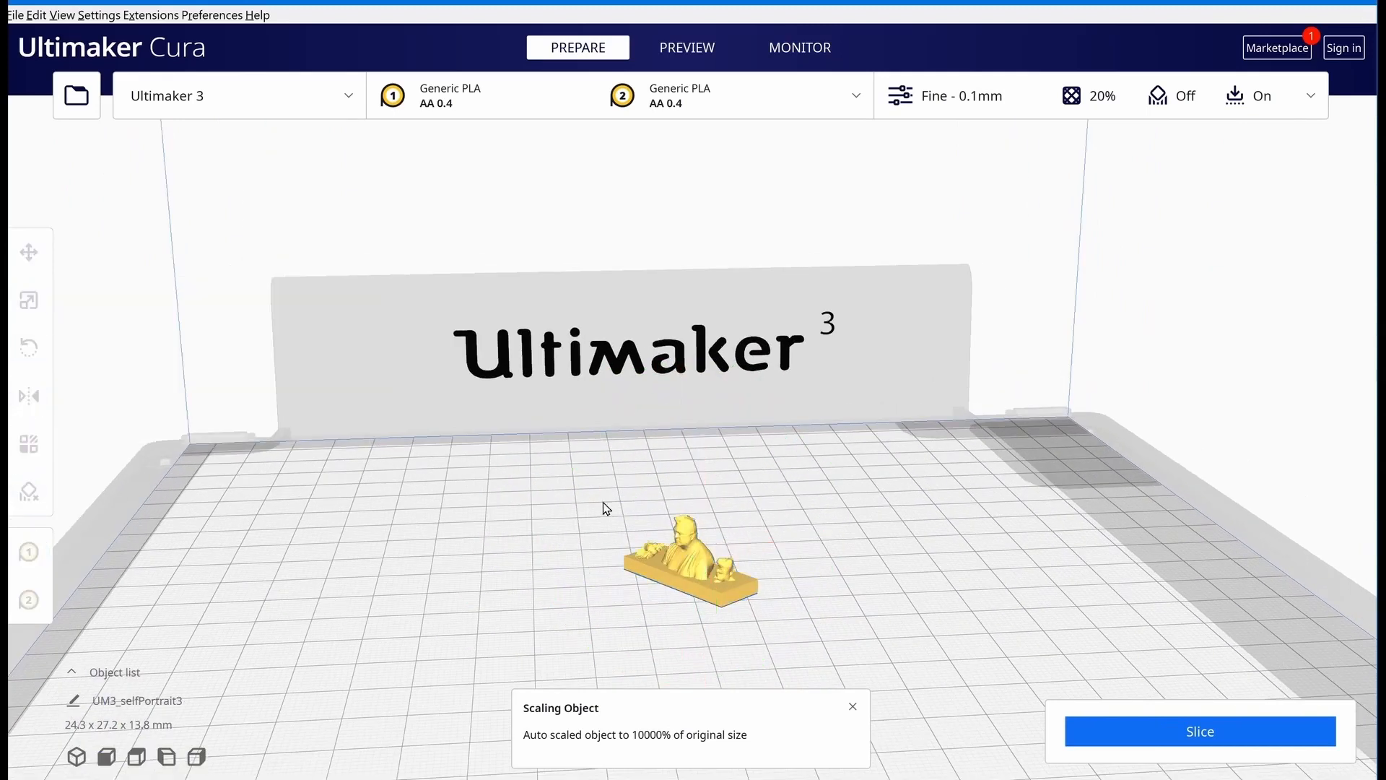
pyautogui.click(712, 593)
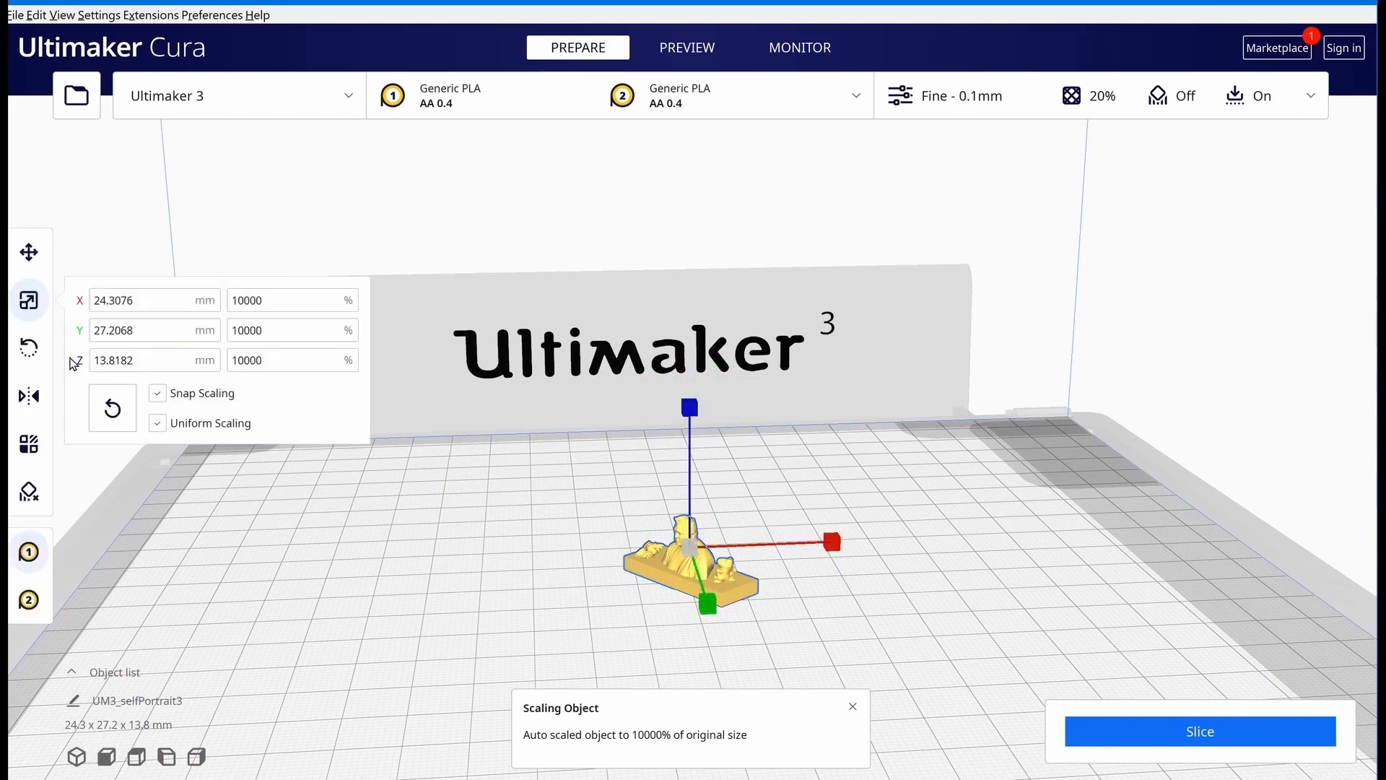
pyautogui.moveTo(697, 550); pyautogui.dragTo(942, 434)
pyautogui.moveTo(694, 542); pyautogui.dragTo(996, 382)
pyautogui.moveTo(691, 538); pyautogui.dragTo(999, 365)
pyautogui.scroll(3, 706, 574)
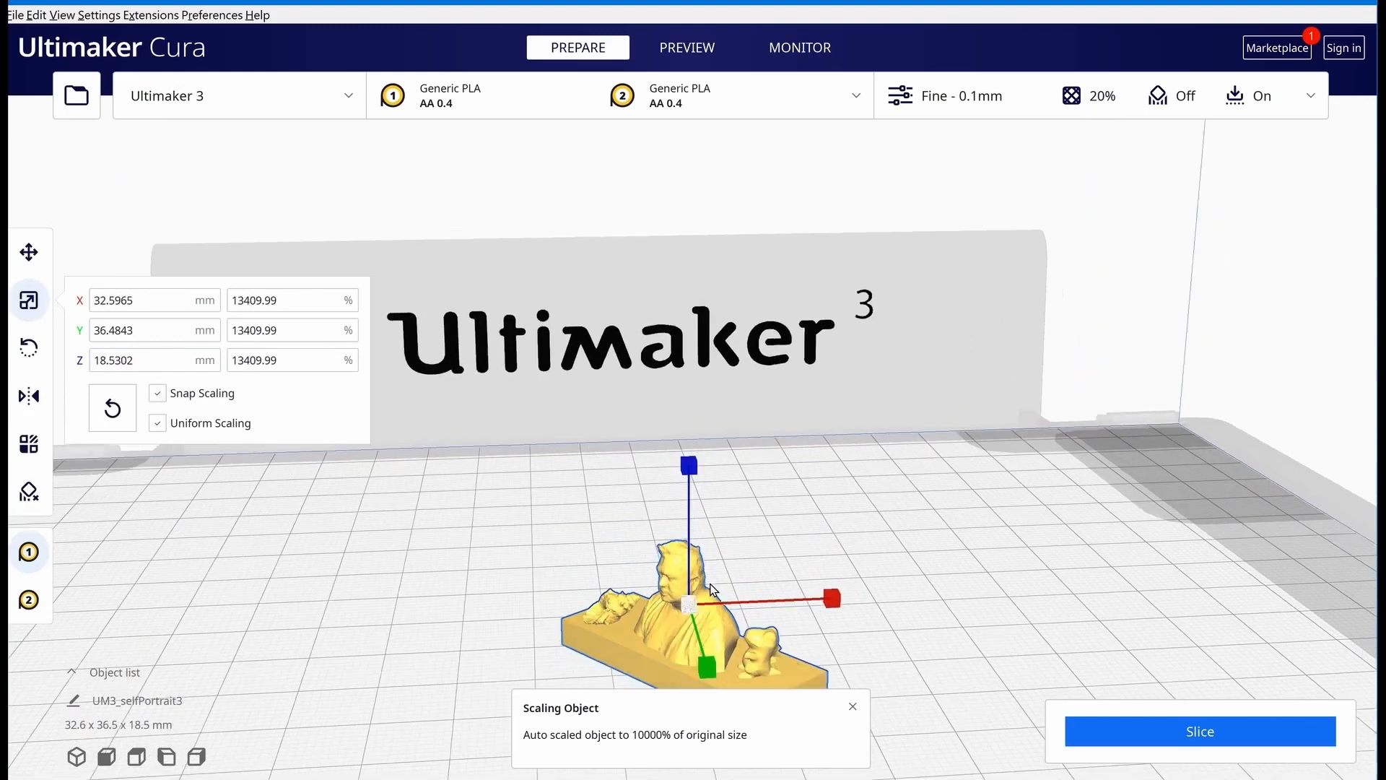
# Enlarge the model further with uniform scaling to about 50.0 x 56.0 x 28.4 mm
pyautogui.scroll(-1, 710, 583)
pyautogui.moveTo(687, 587); pyautogui.dragTo(1000, 433)
pyautogui.moveTo(688, 583); pyautogui.dragTo(934, 365)
pyautogui.scroll(-1, 934, 365)
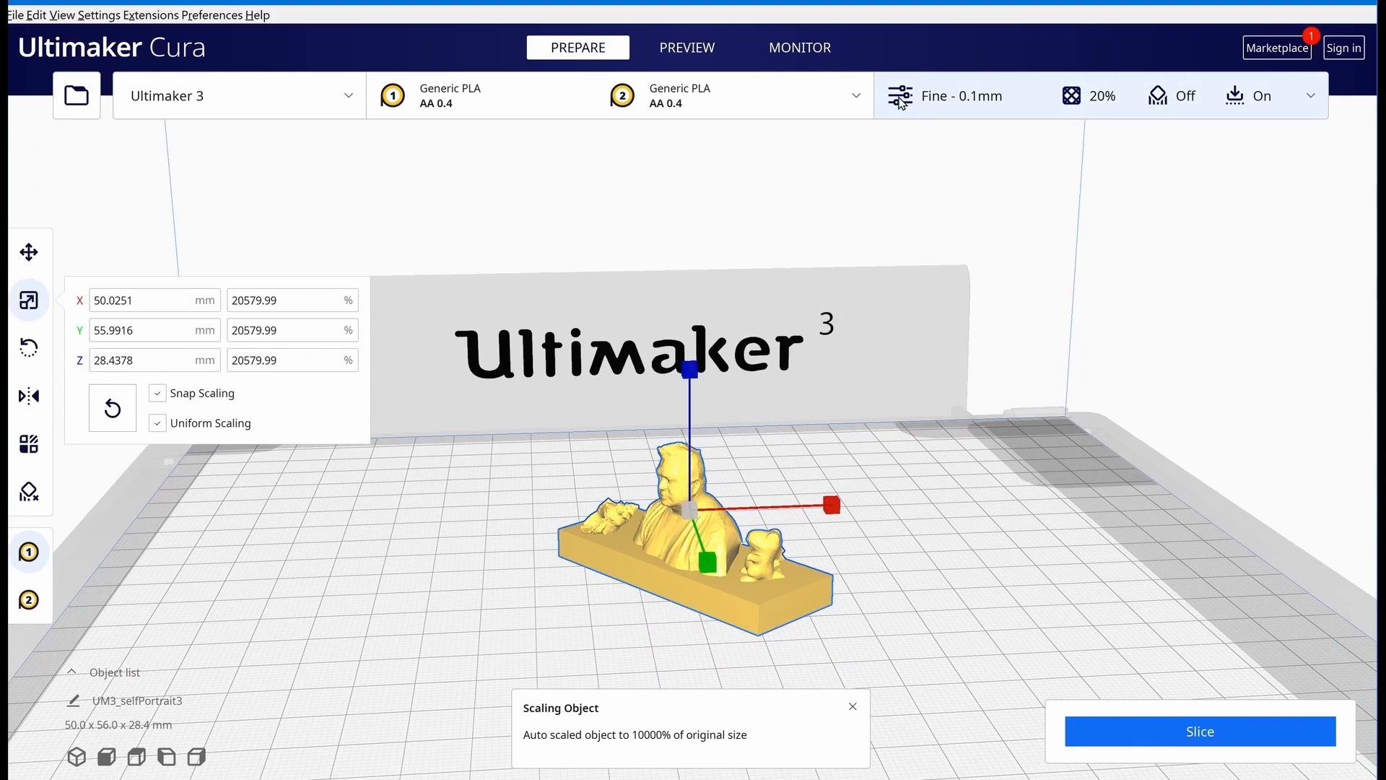
# Inspect the enlarged model in the layer preview and return to the preparation stage
pyautogui.click(682, 47)
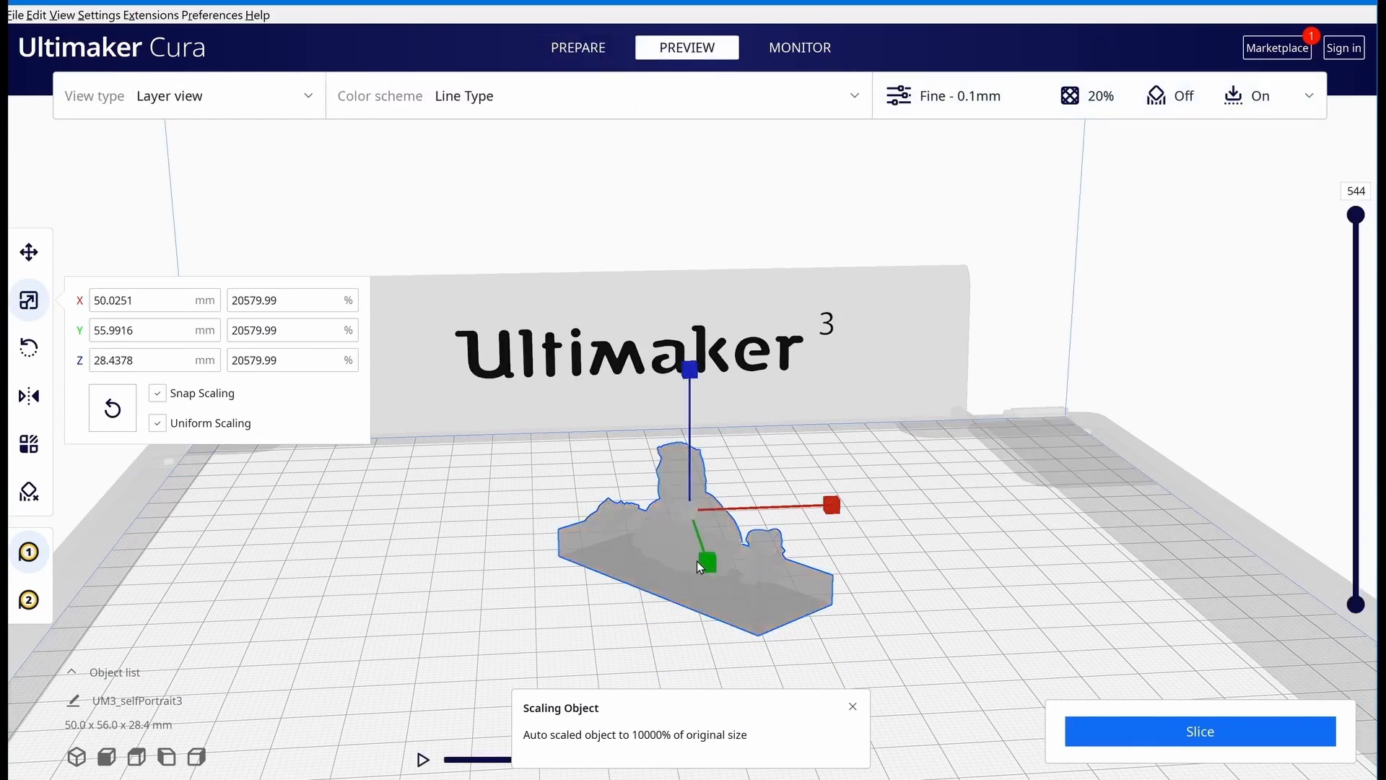
pyautogui.scroll(3, 695, 566)
pyautogui.scroll(-3, 695, 565)
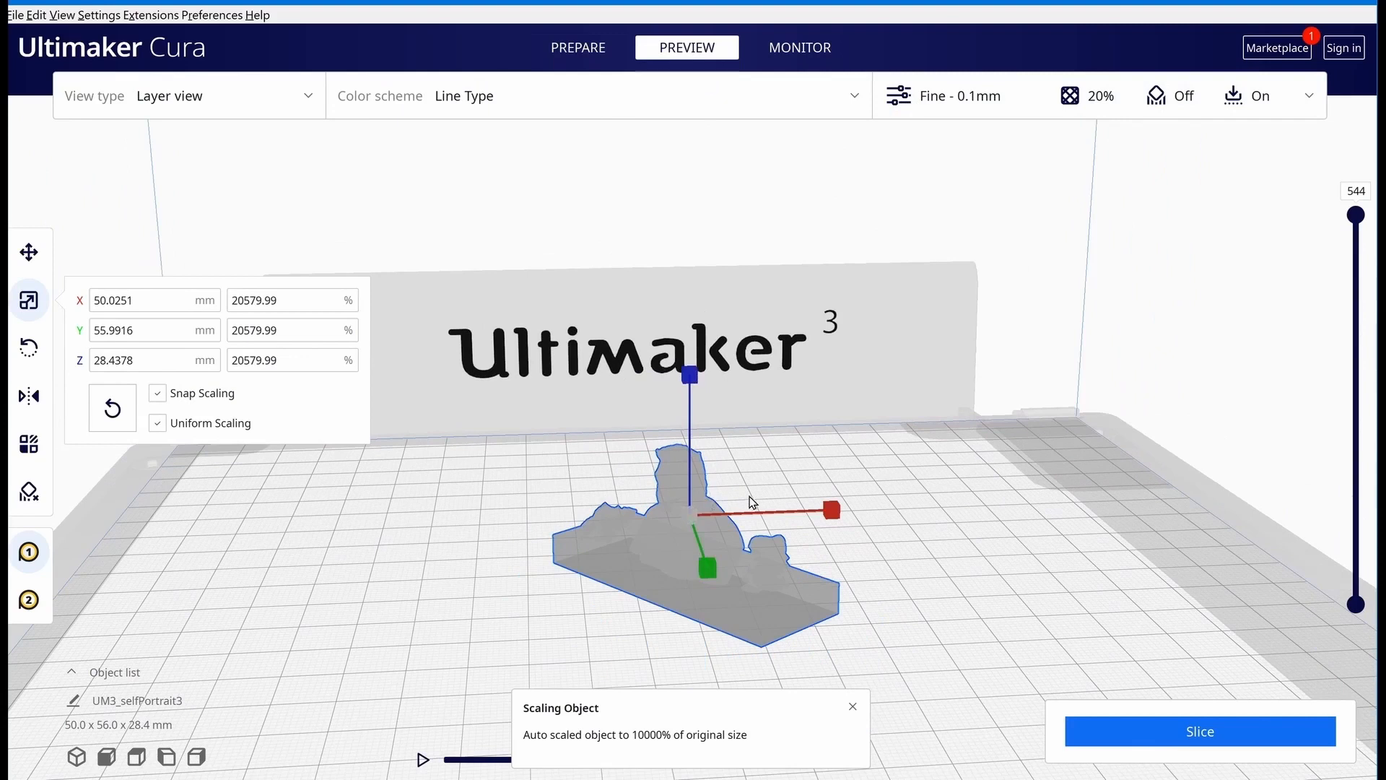
pyautogui.click(598, 48)
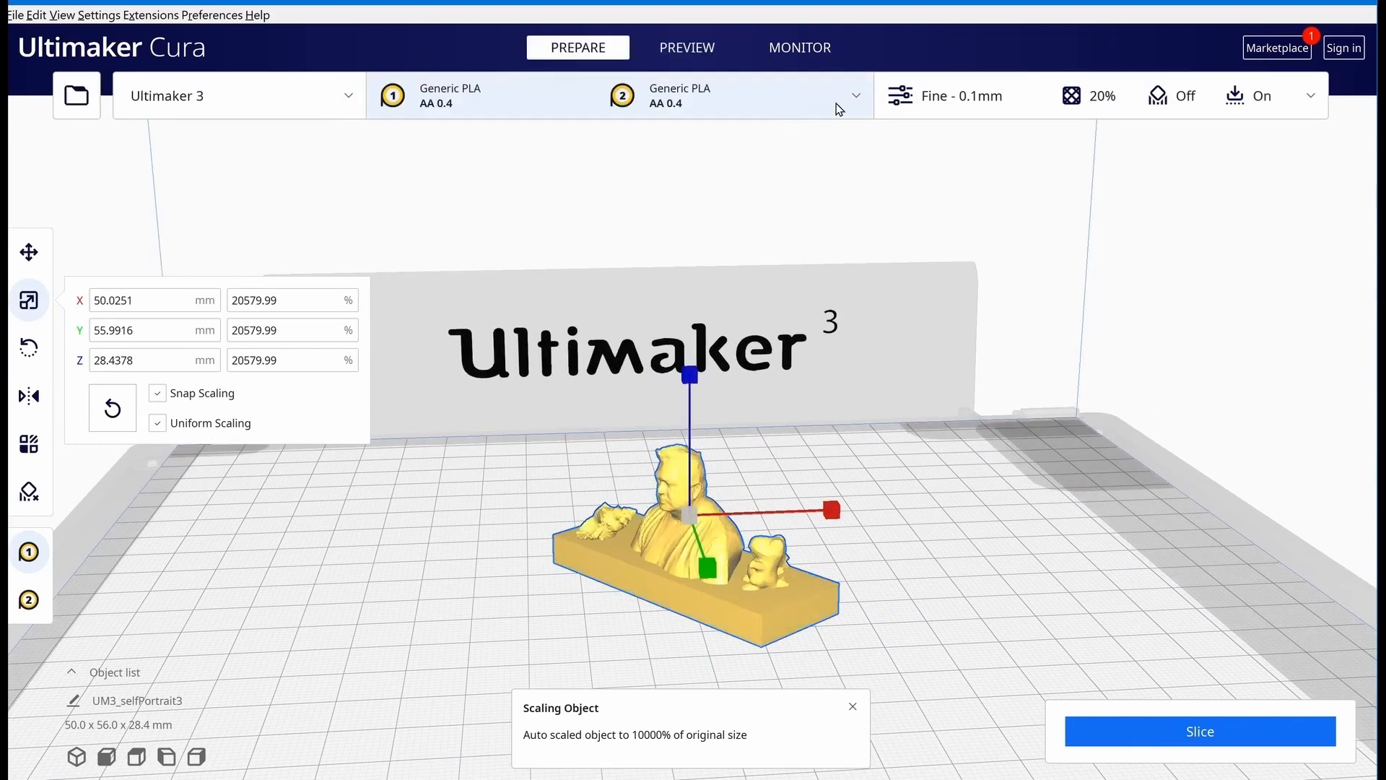
# Review the quality and wall settings for extruder 1, including layer height, wall thickness and wall line count
pyautogui.click(927, 97)
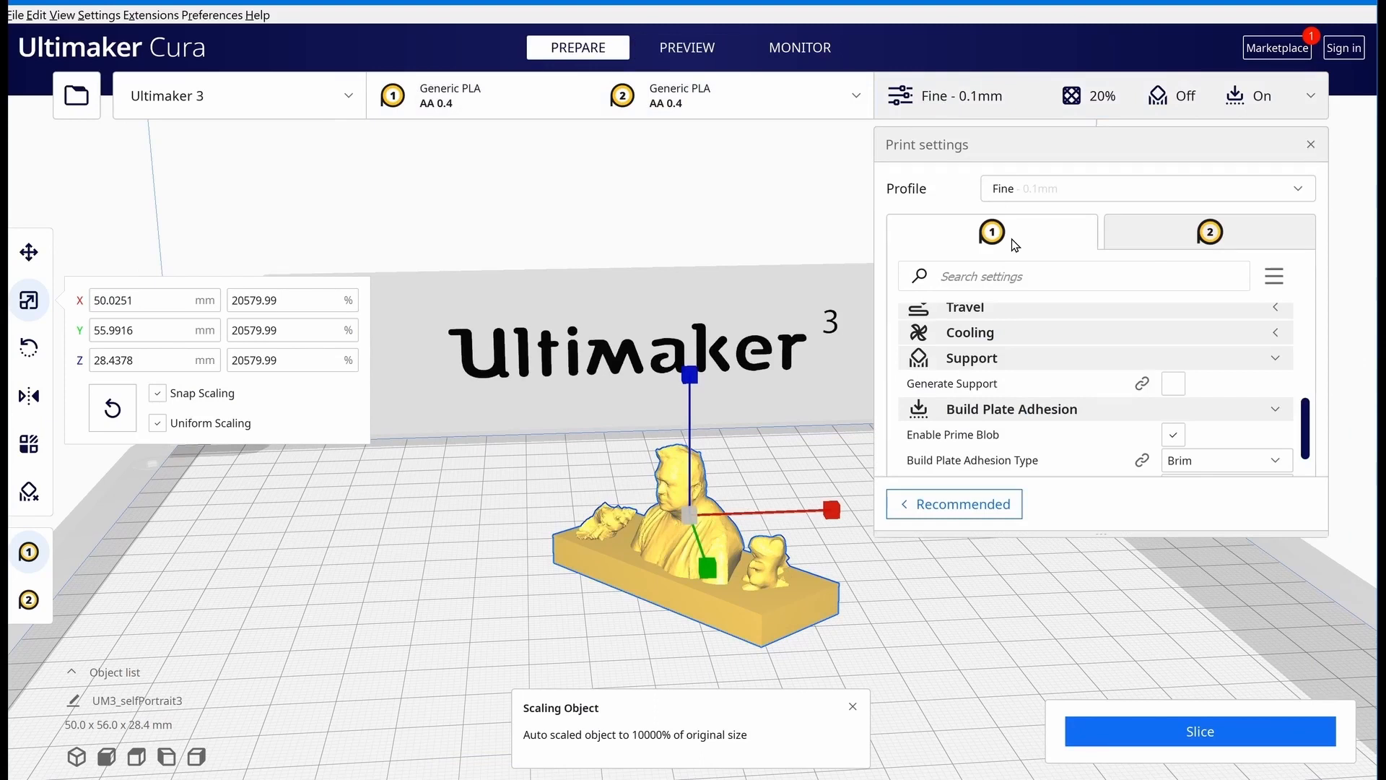
pyautogui.scroll(2, 1043, 334)
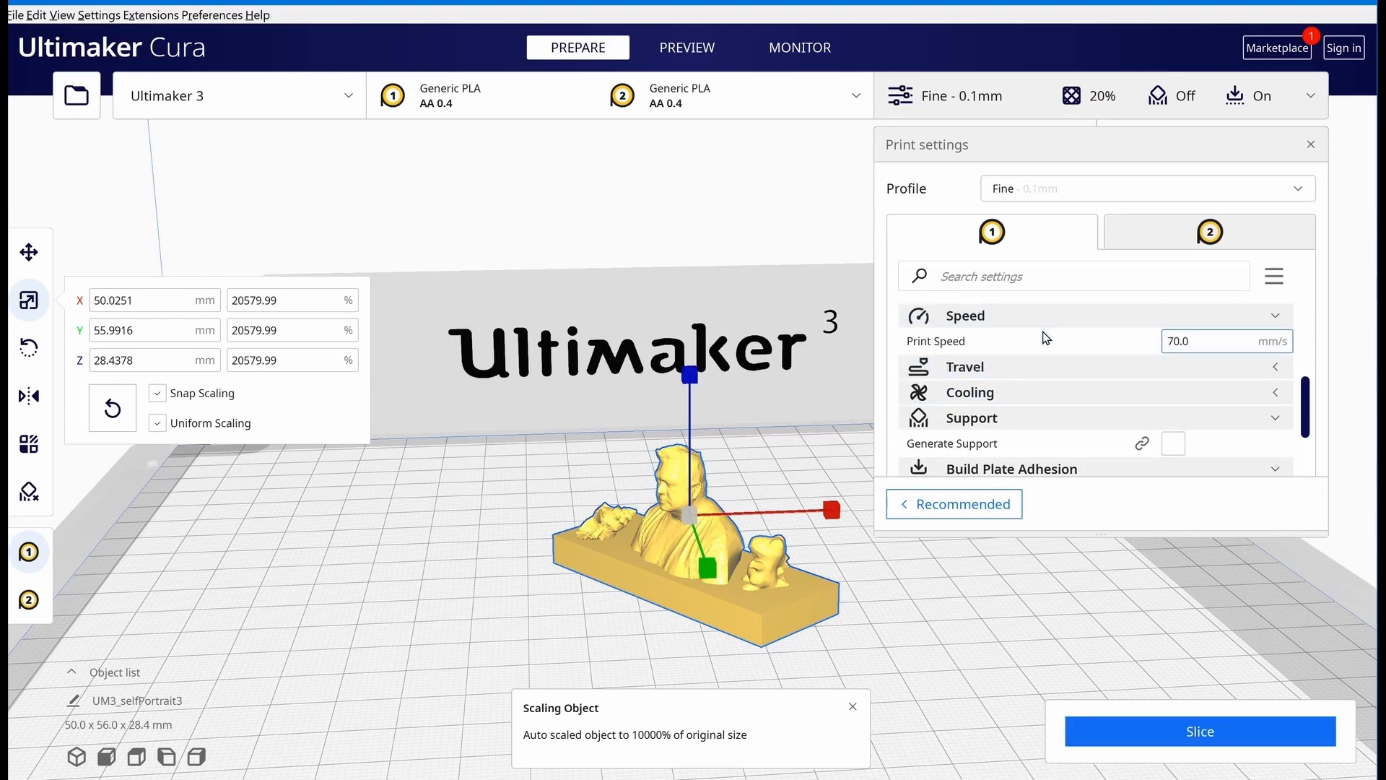
pyautogui.scroll(5, 1044, 335)
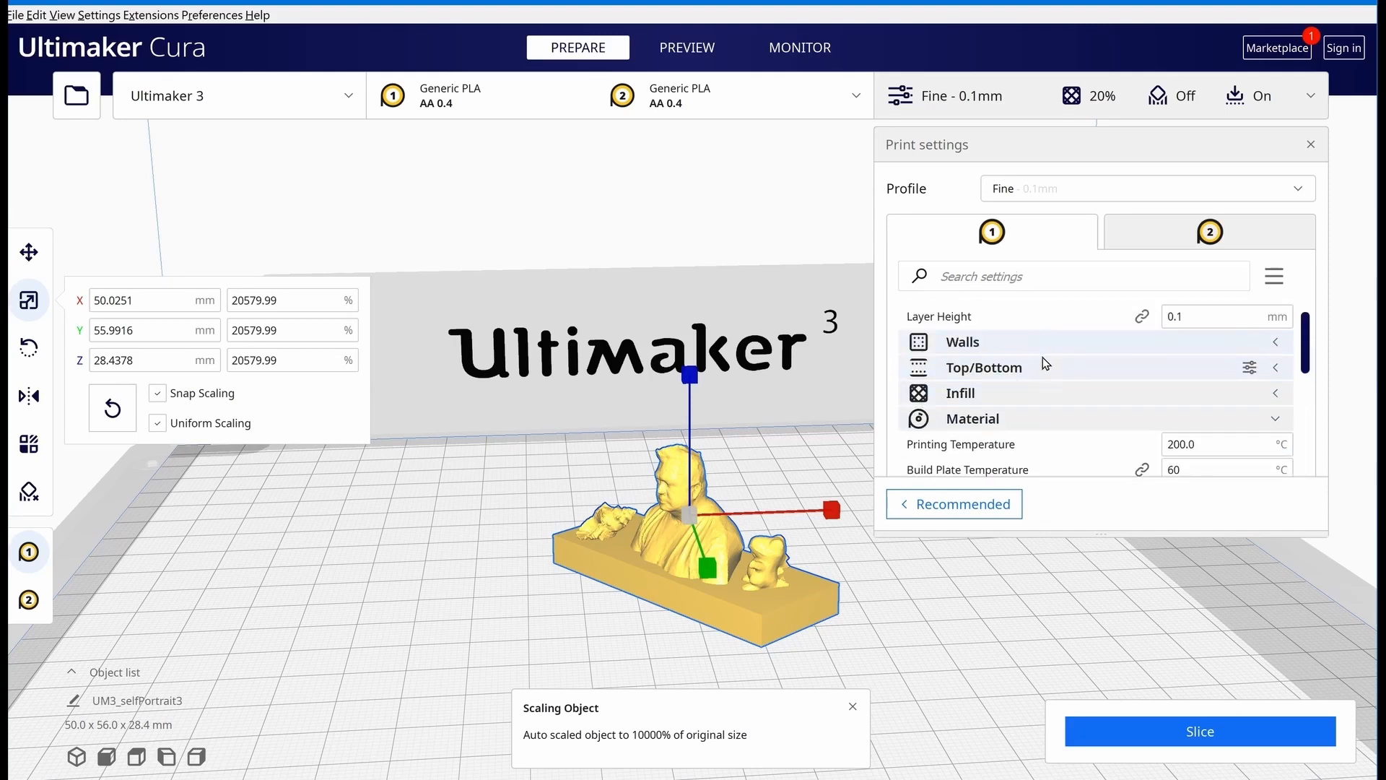
pyautogui.scroll(1, 1042, 357)
pyautogui.moveTo(1092, 352)
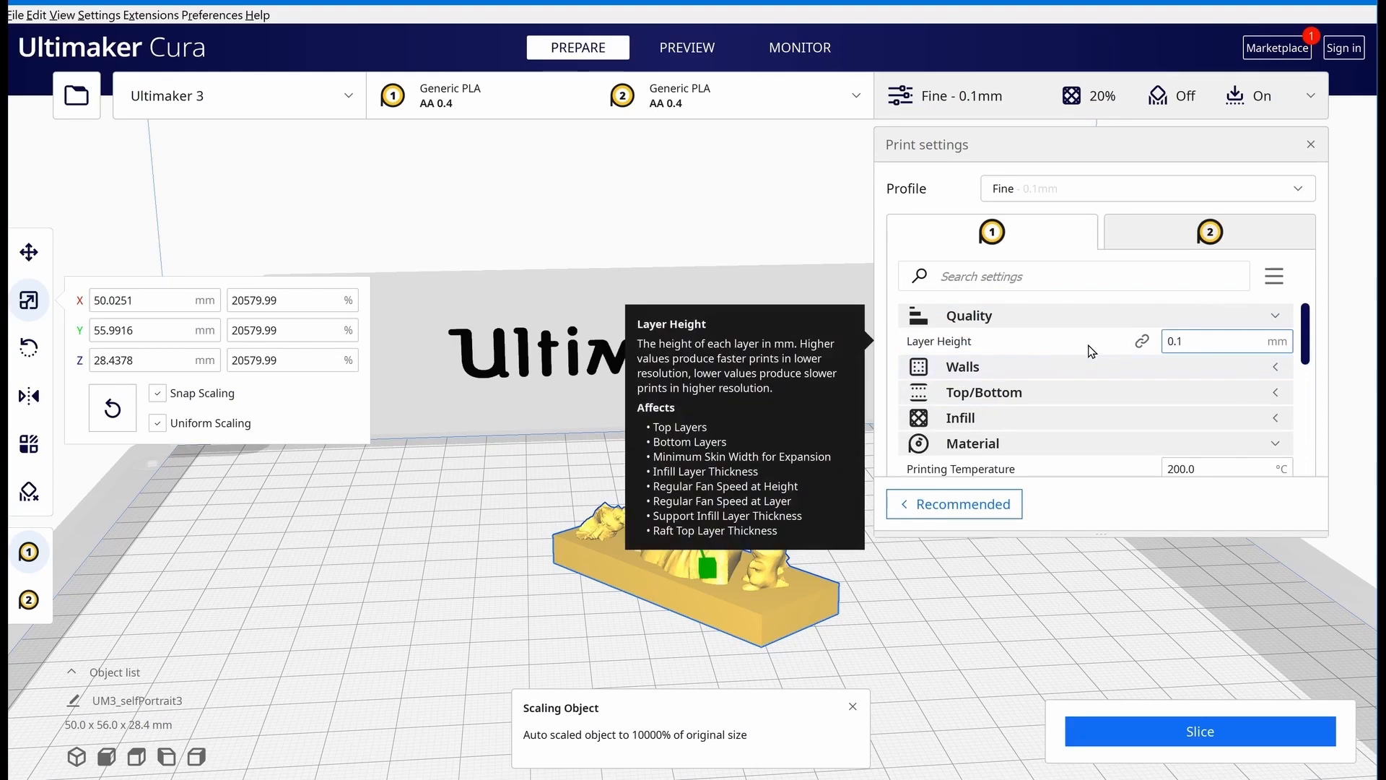
pyautogui.click(1276, 318)
pyautogui.click(1276, 318)
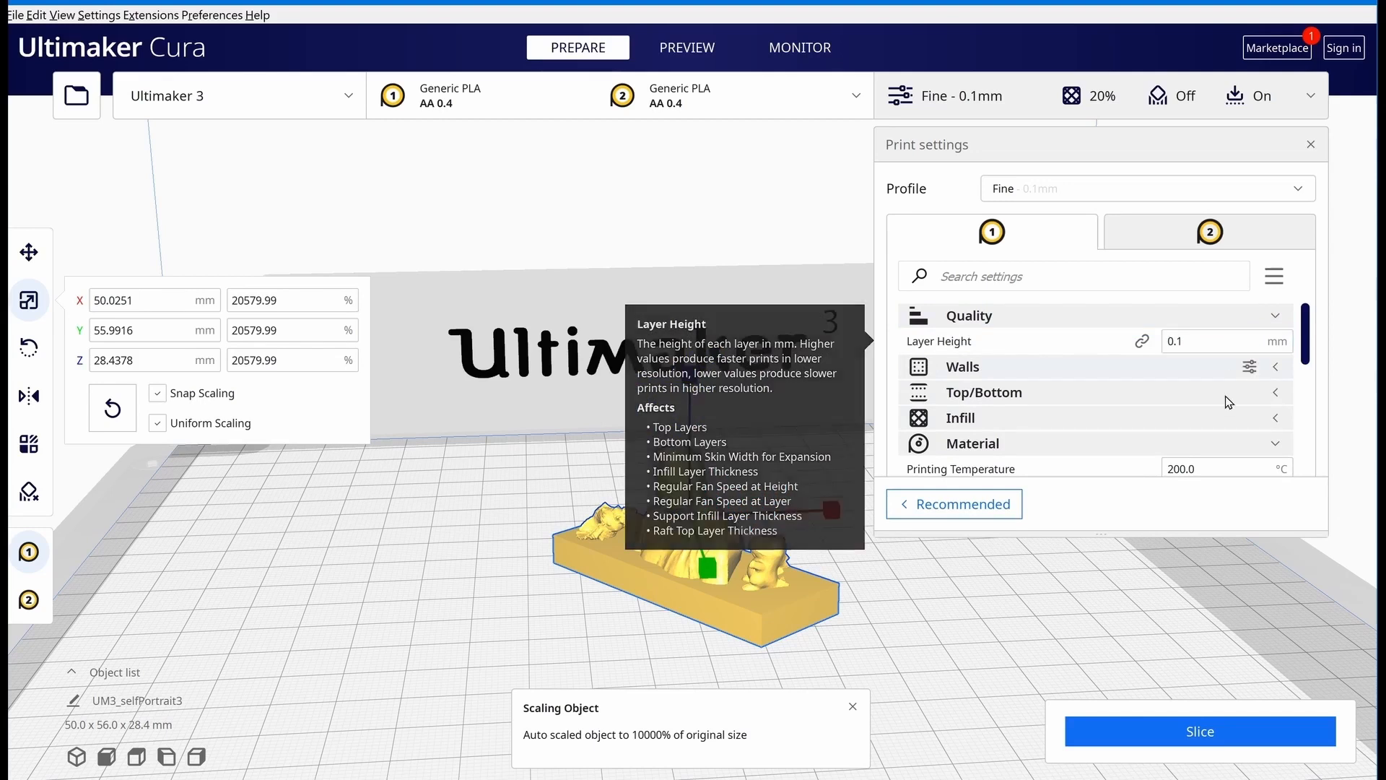
pyautogui.click(1278, 370)
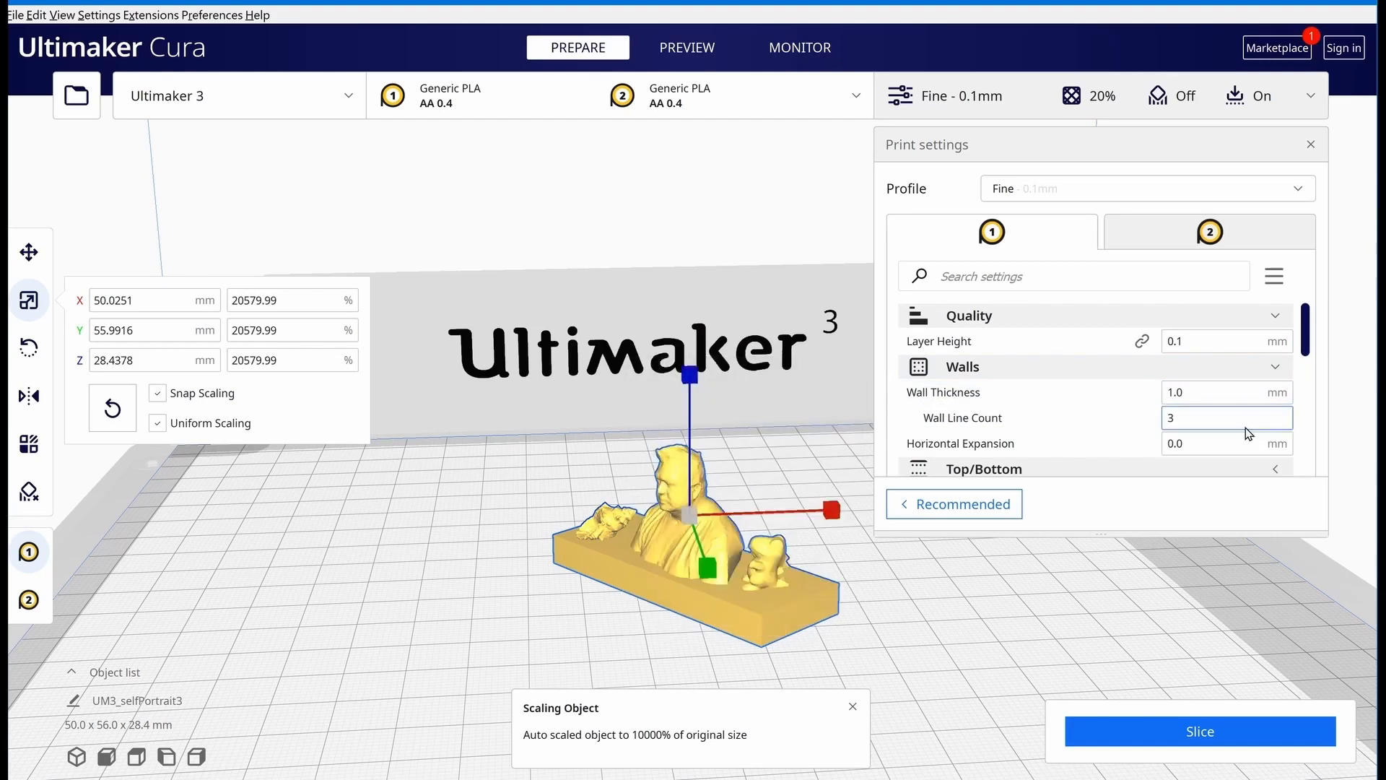
pyautogui.scroll(-3, 1302, 442)
pyautogui.scroll(-1, 1302, 441)
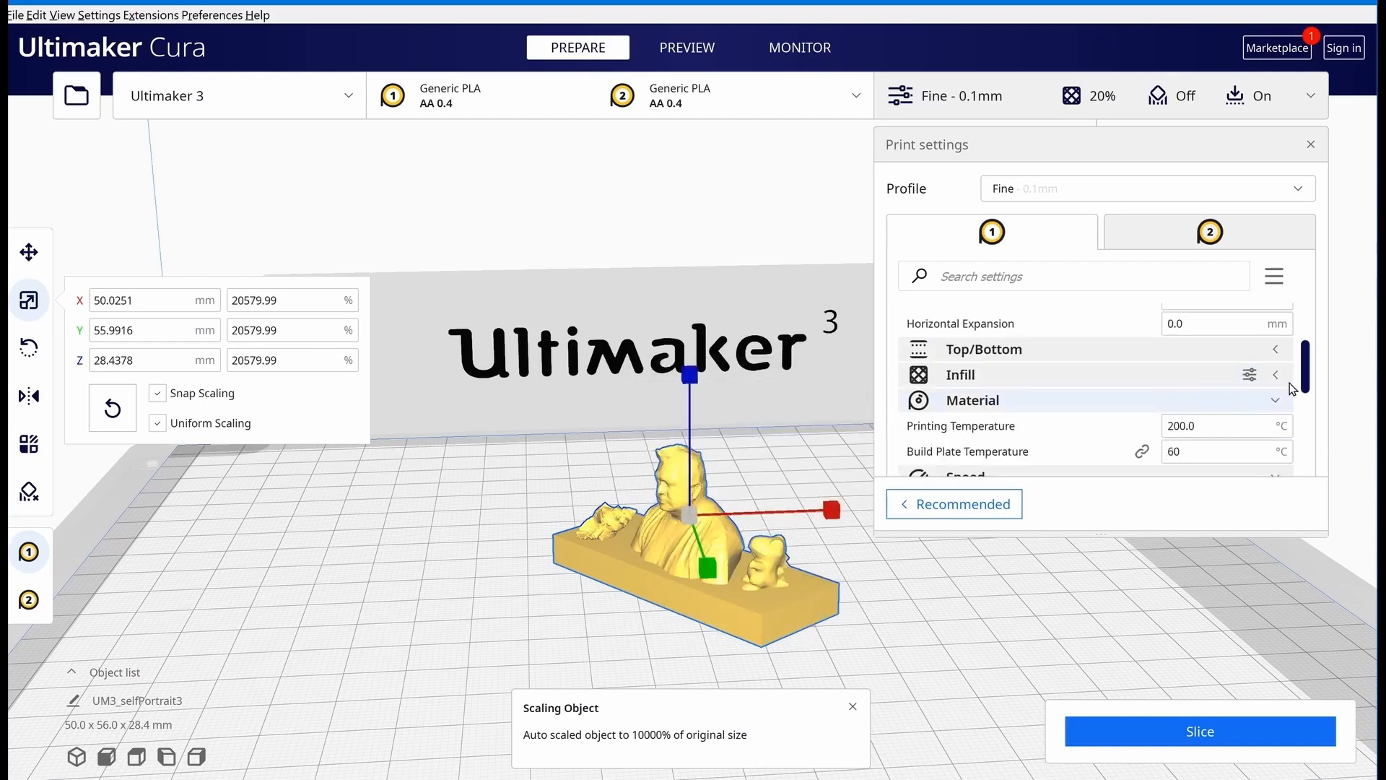
# Examine the infill density, the available infill patterns, and the printing and build plate temperatures
pyautogui.click(1277, 378)
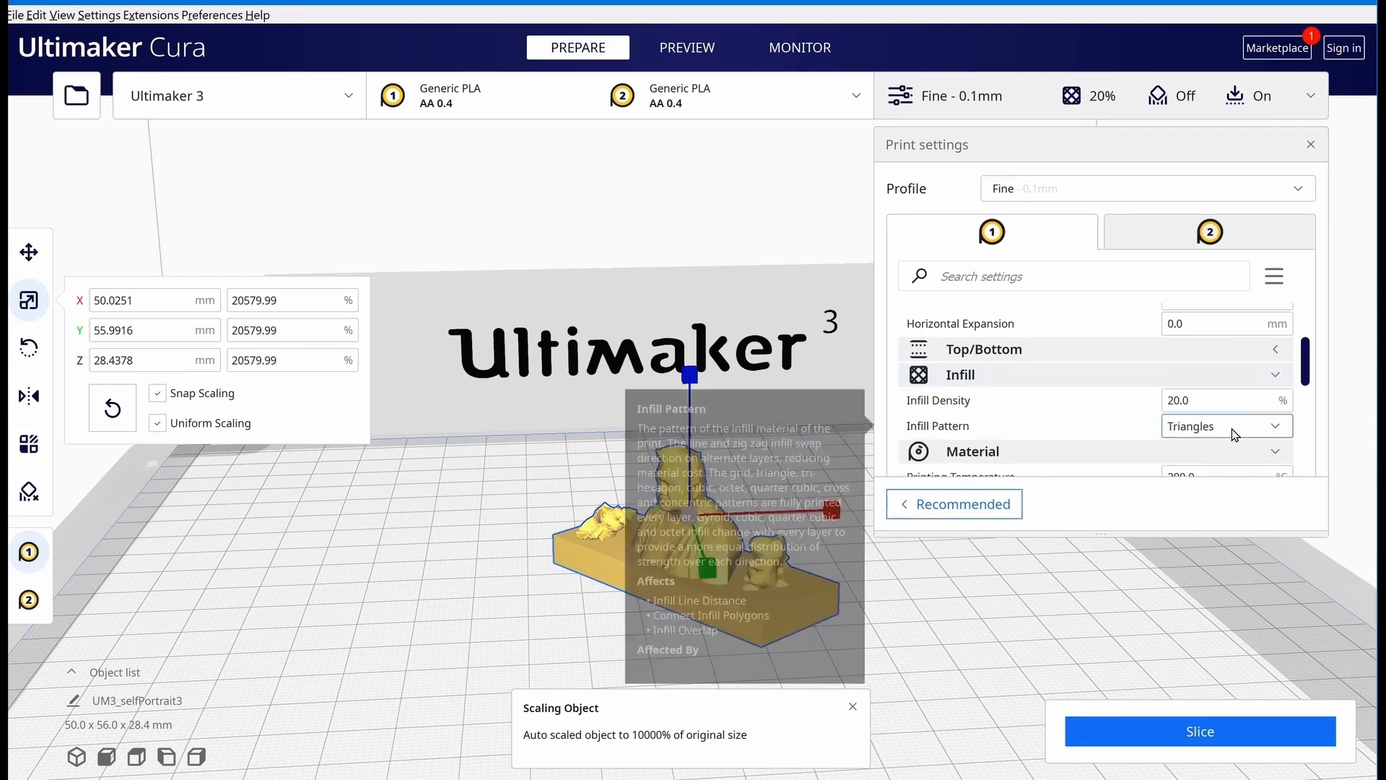
pyautogui.click(1276, 430)
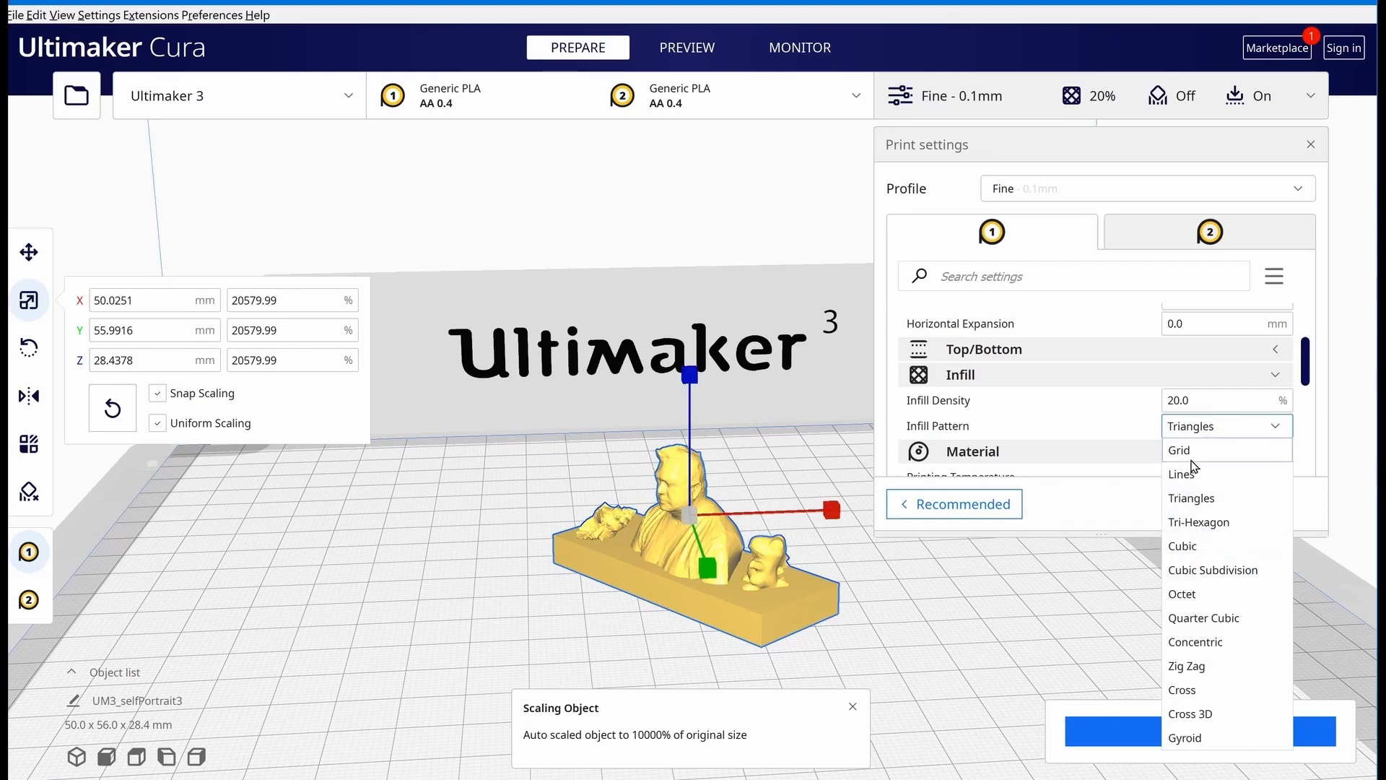
pyautogui.click(1207, 434)
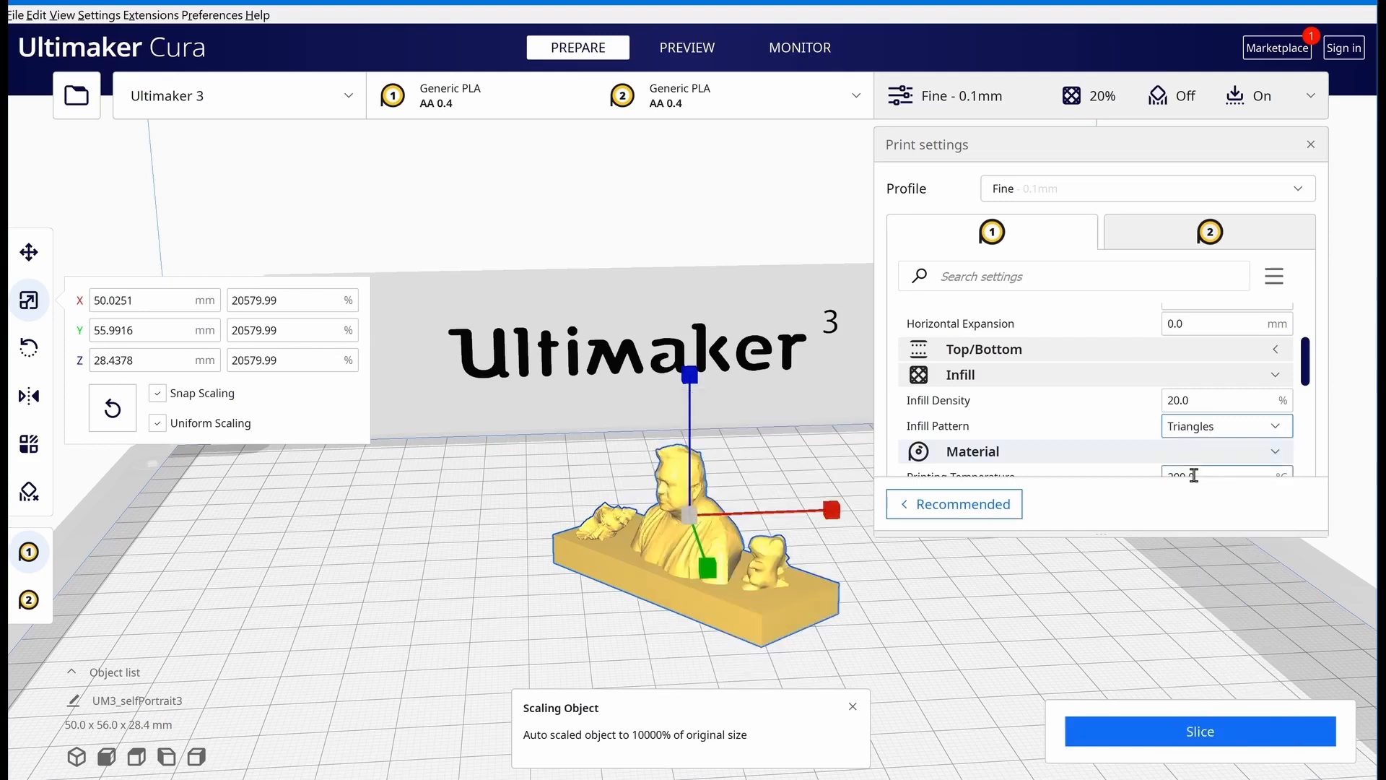
pyautogui.scroll(-3, 1249, 439)
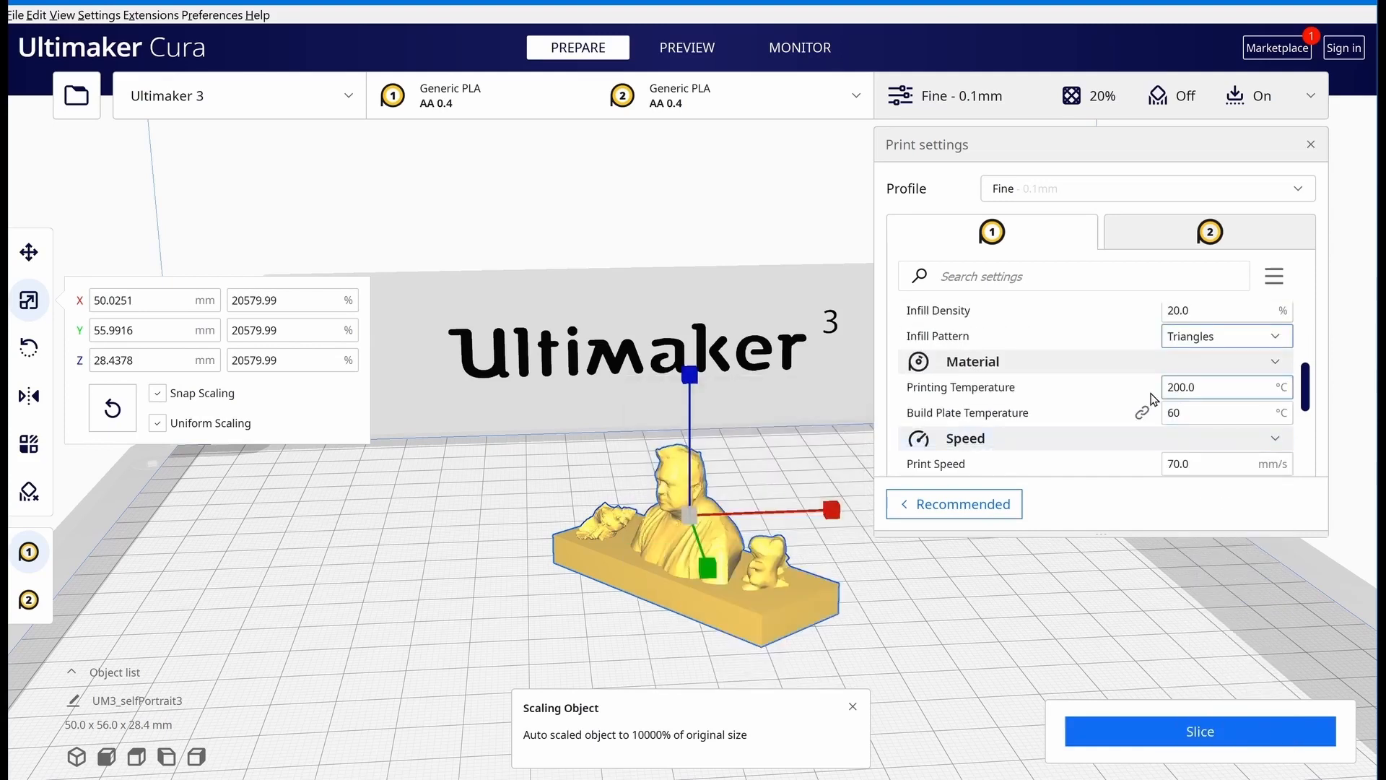
pyautogui.moveTo(1153, 399)
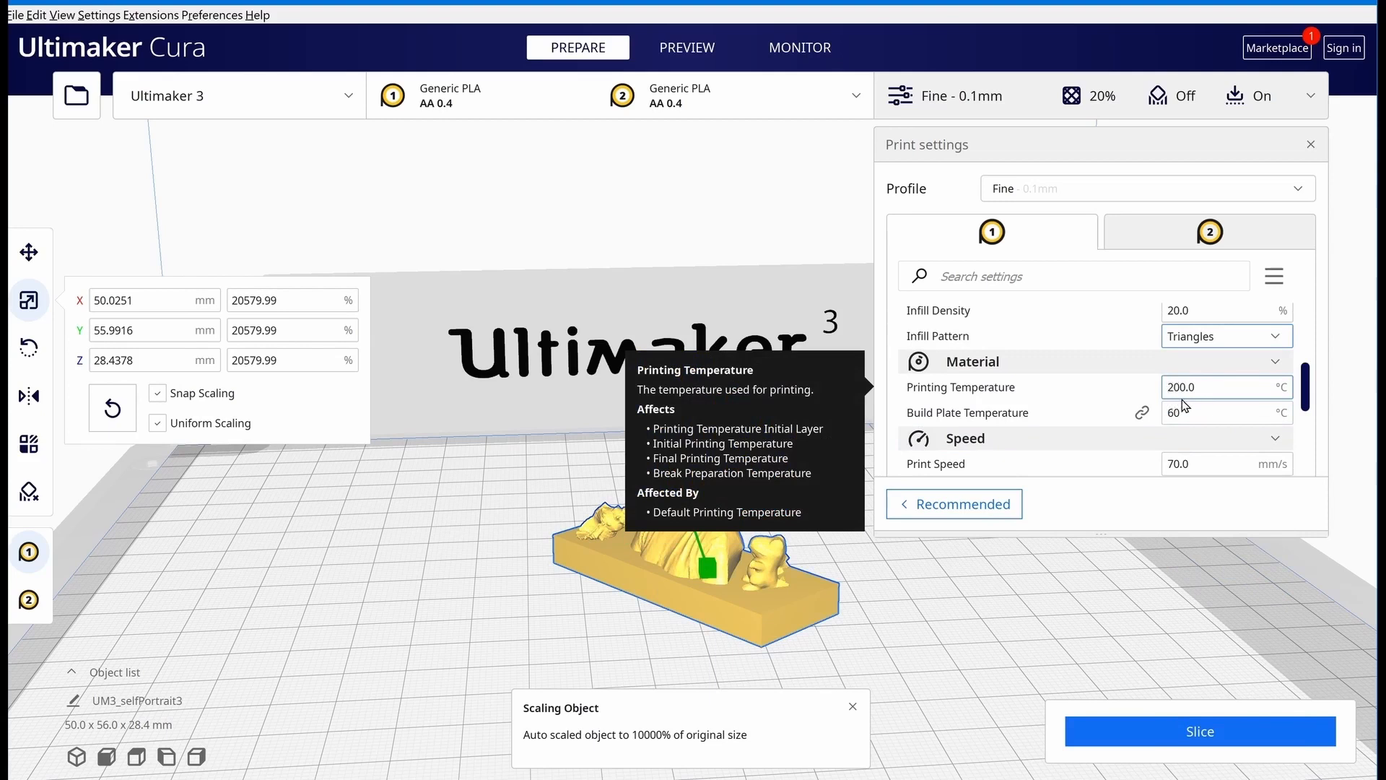
pyautogui.scroll(-1, 1207, 408)
pyautogui.scroll(1, 1199, 400)
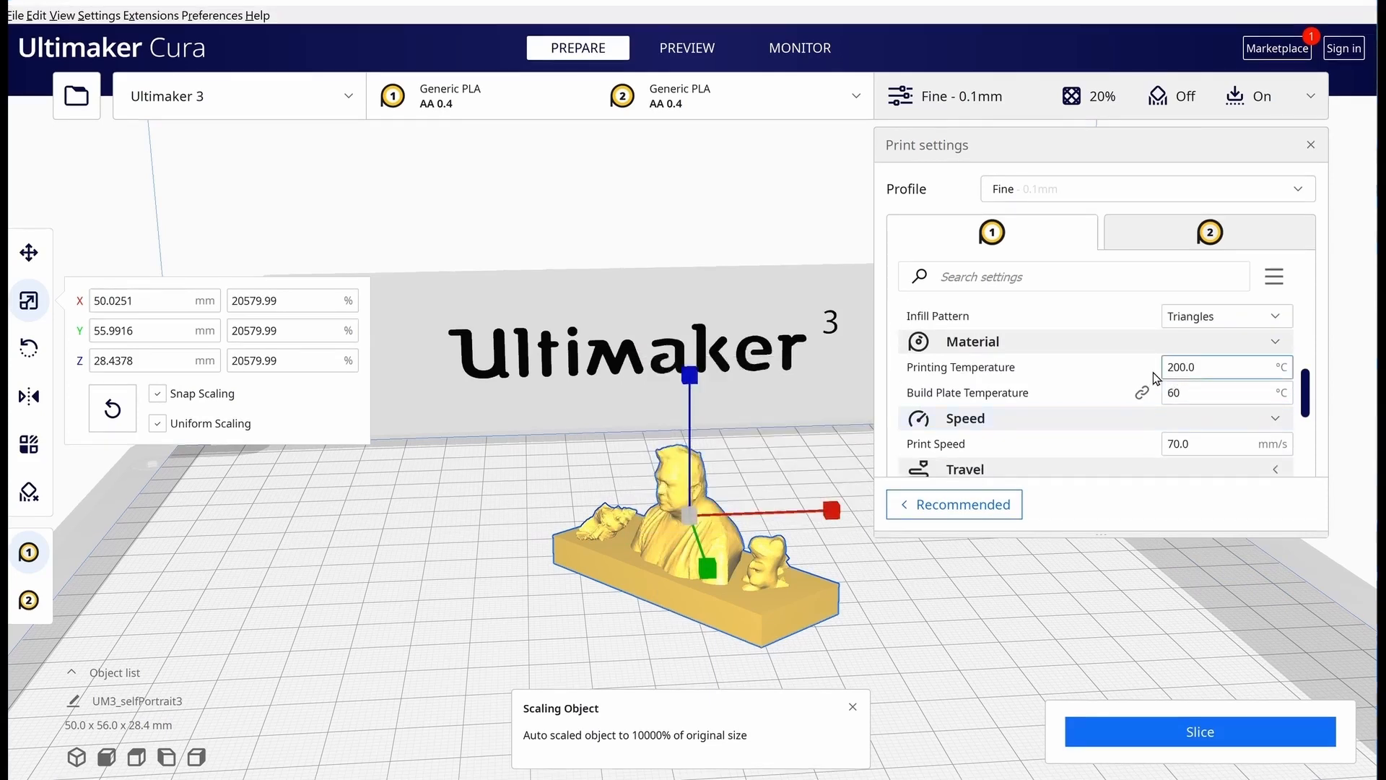
pyautogui.moveTo(1216, 367)
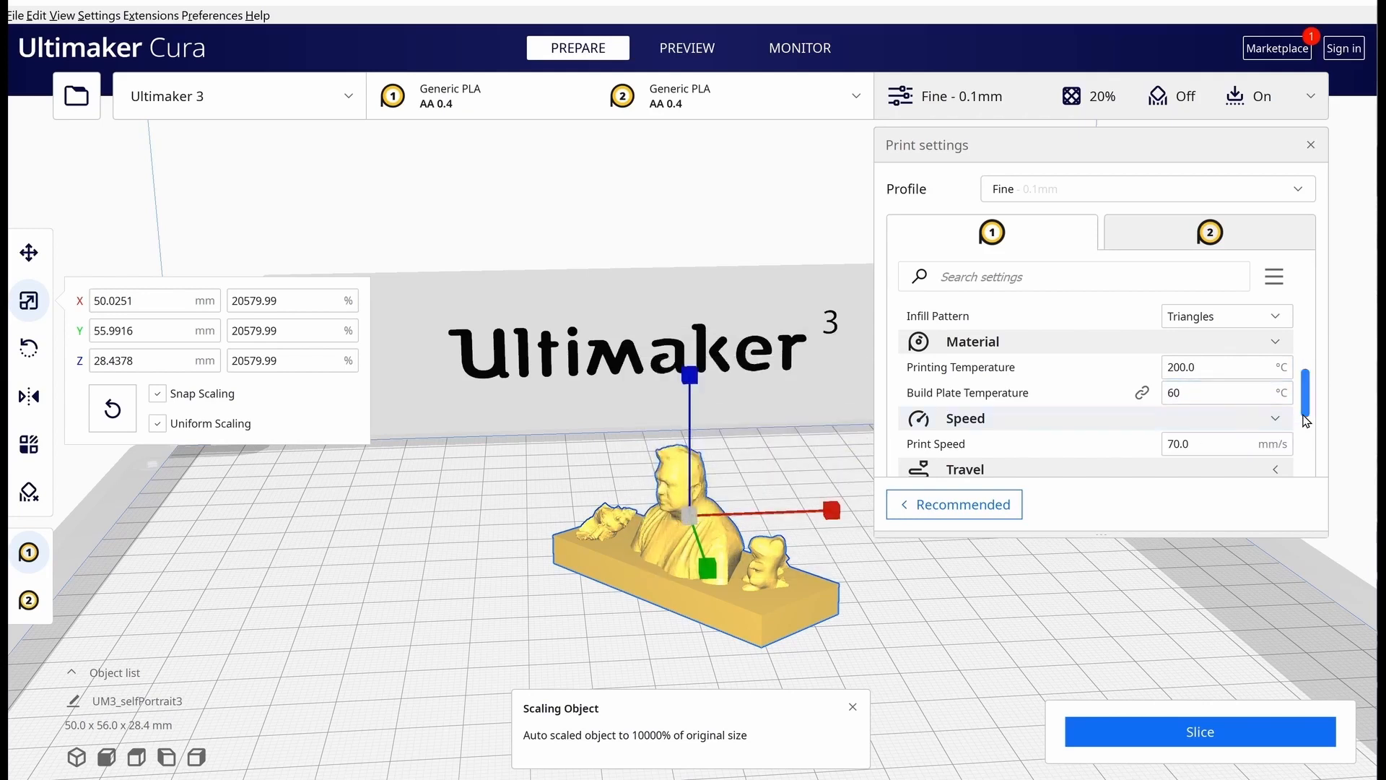
# Turn on support generation for the print
pyautogui.moveTo(1305, 407); pyautogui.dragTo(1307, 433)
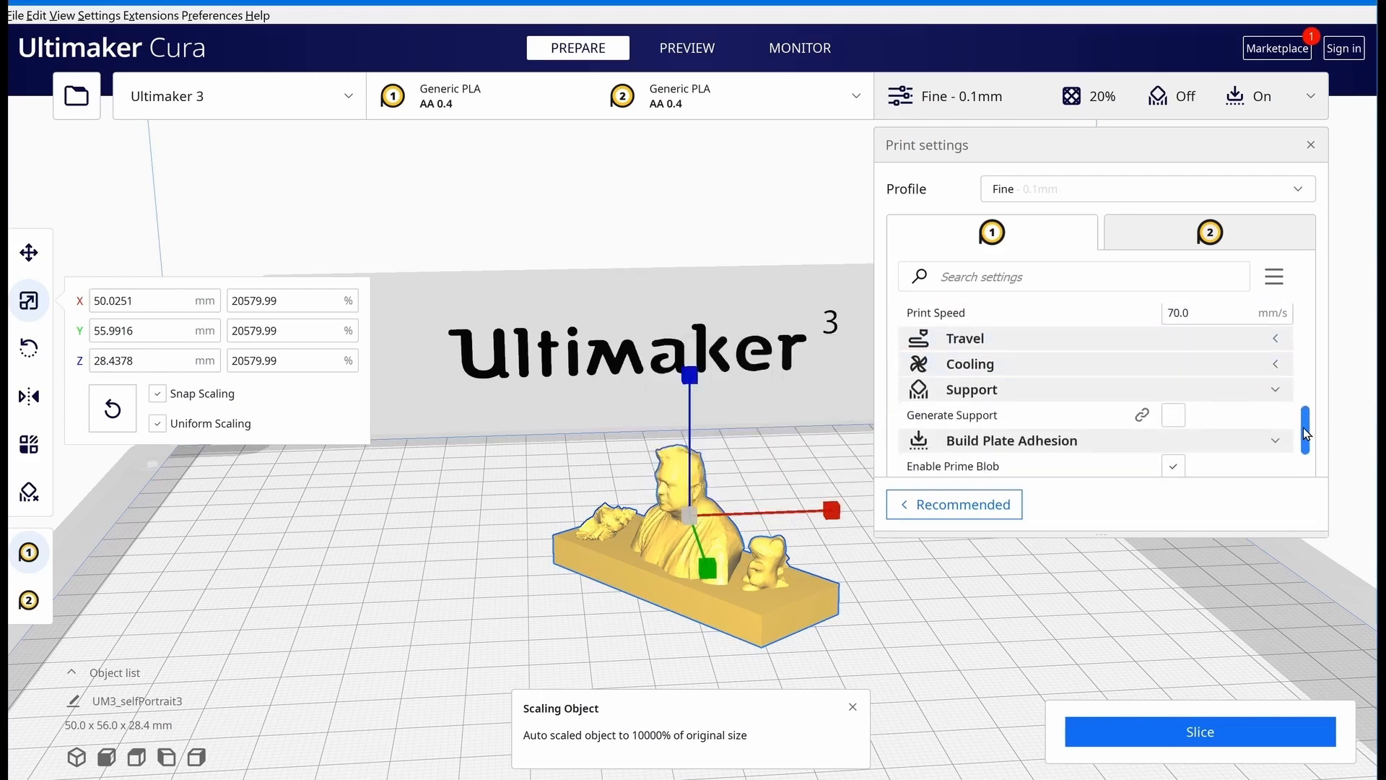
pyautogui.click(1276, 393)
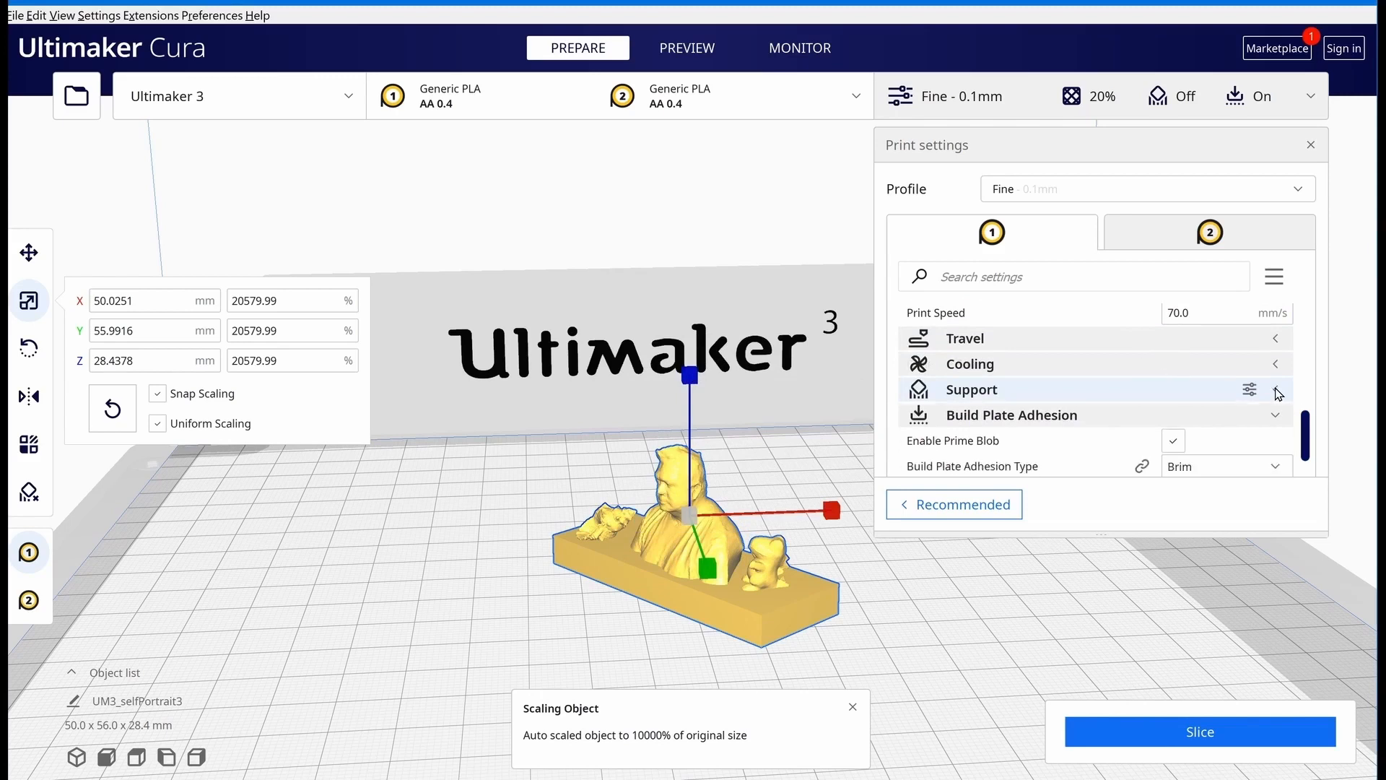
pyautogui.click(1277, 393)
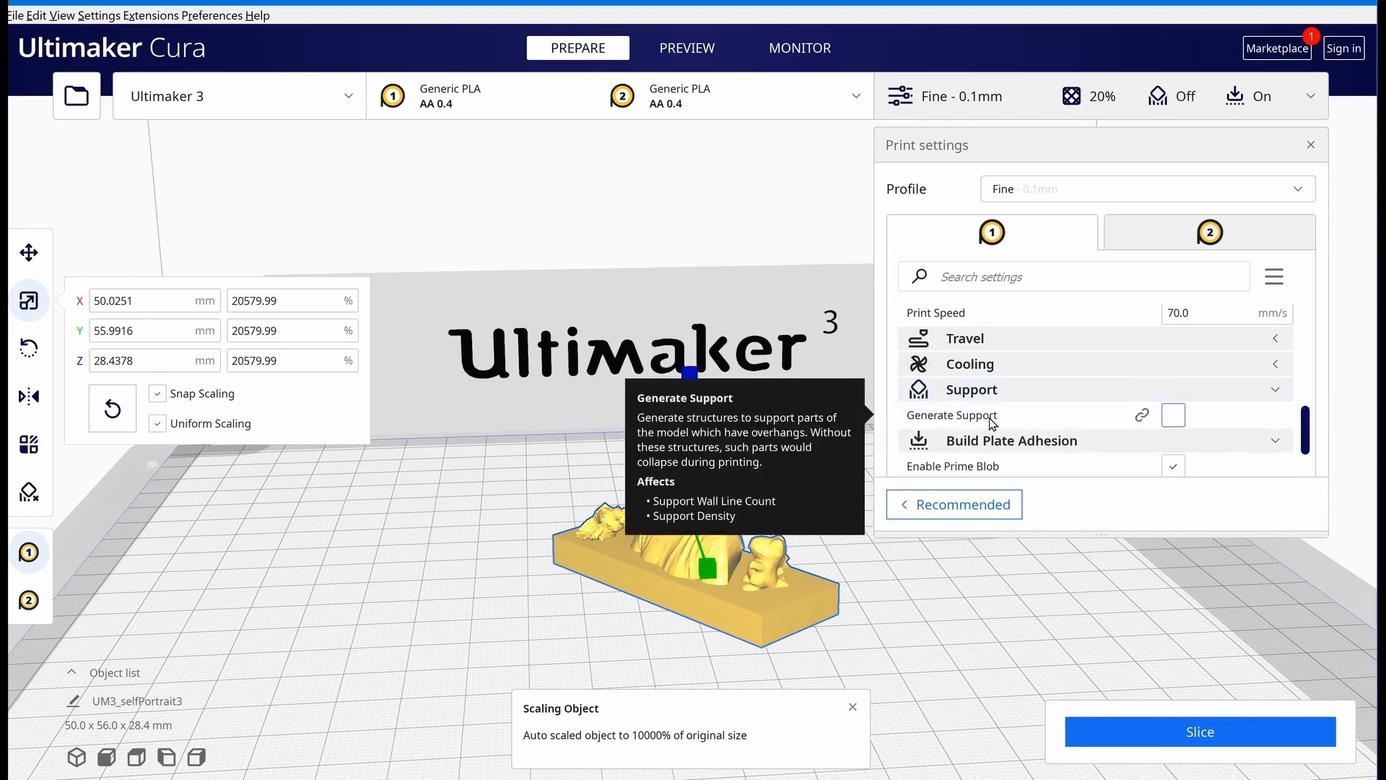
pyautogui.click(1173, 416)
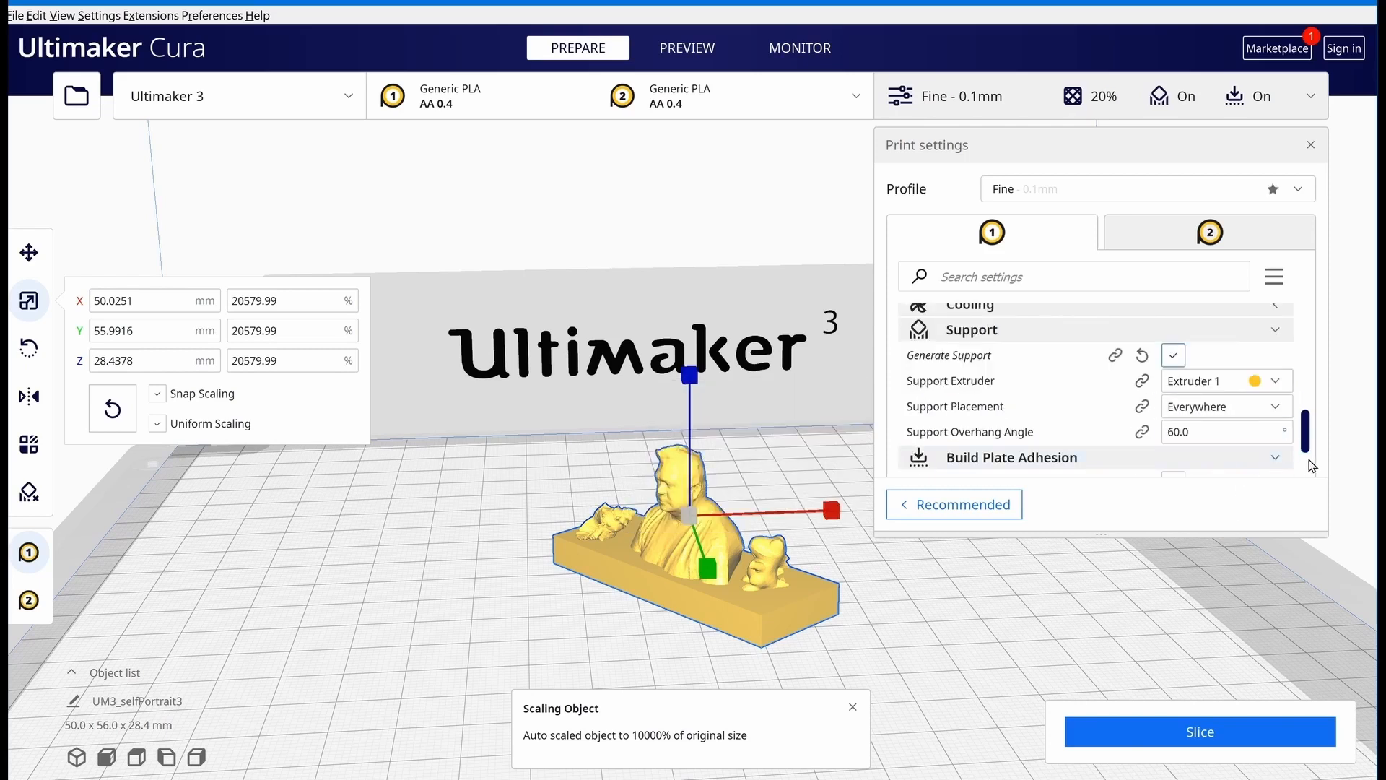
# Review the support and build plate adhesion settings, then slice the self-portrait model
pyautogui.scroll(-2, 1311, 466)
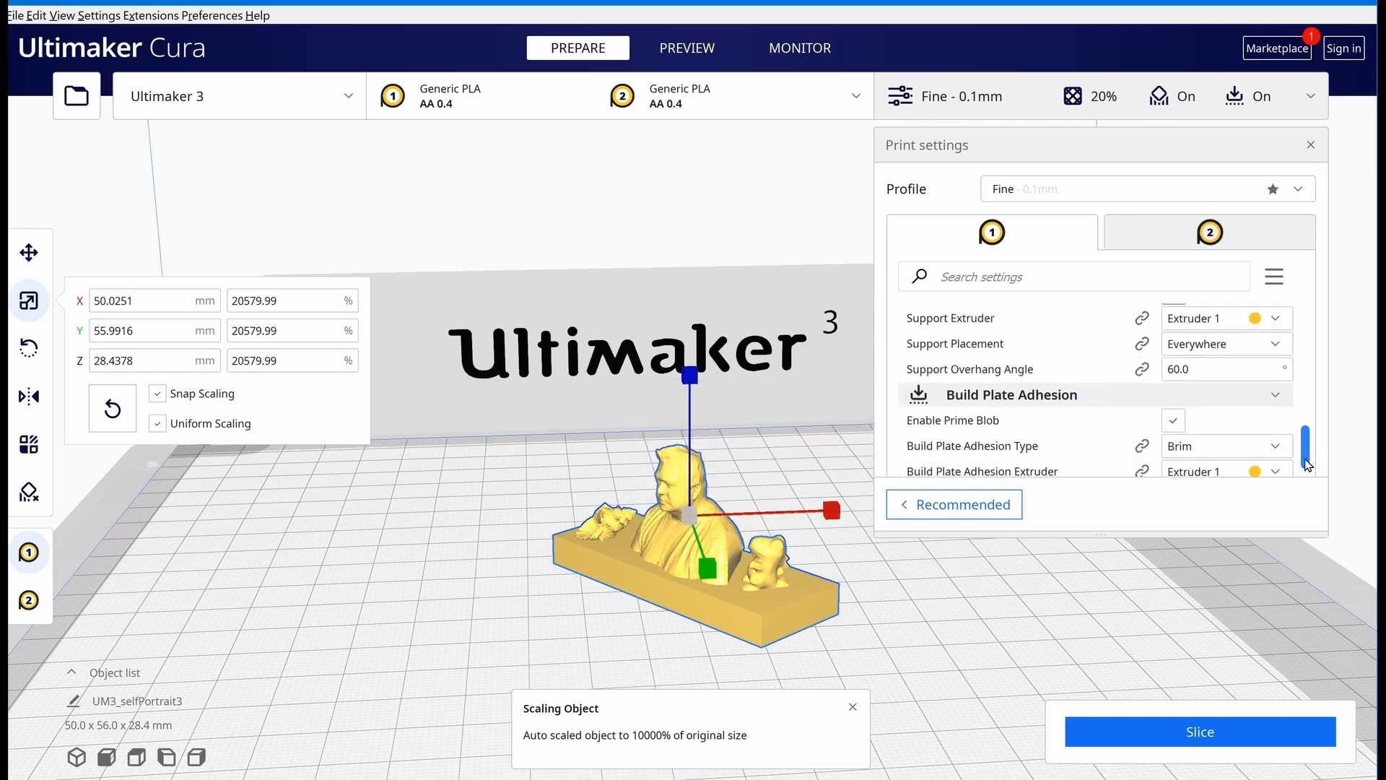
pyautogui.scroll(-1, 1307, 466)
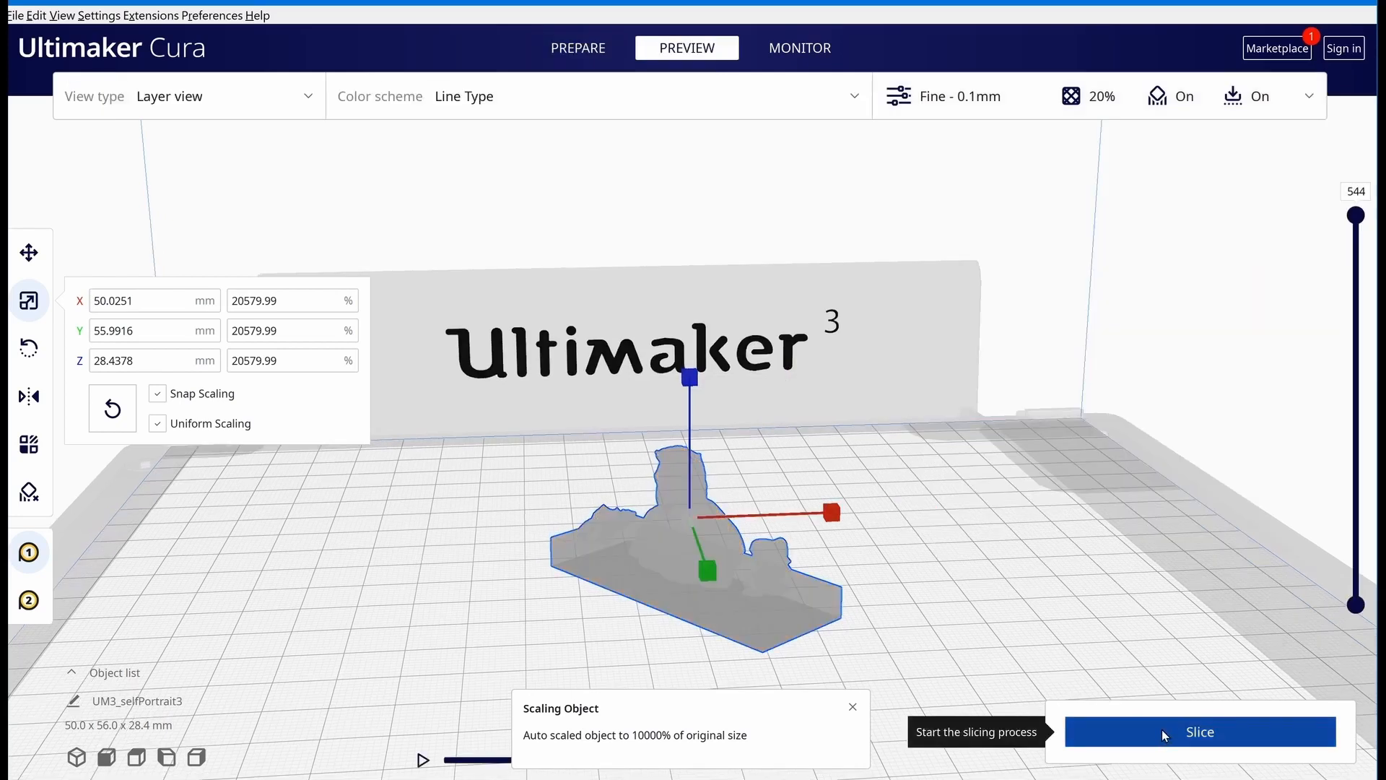
pyautogui.click(1162, 729)
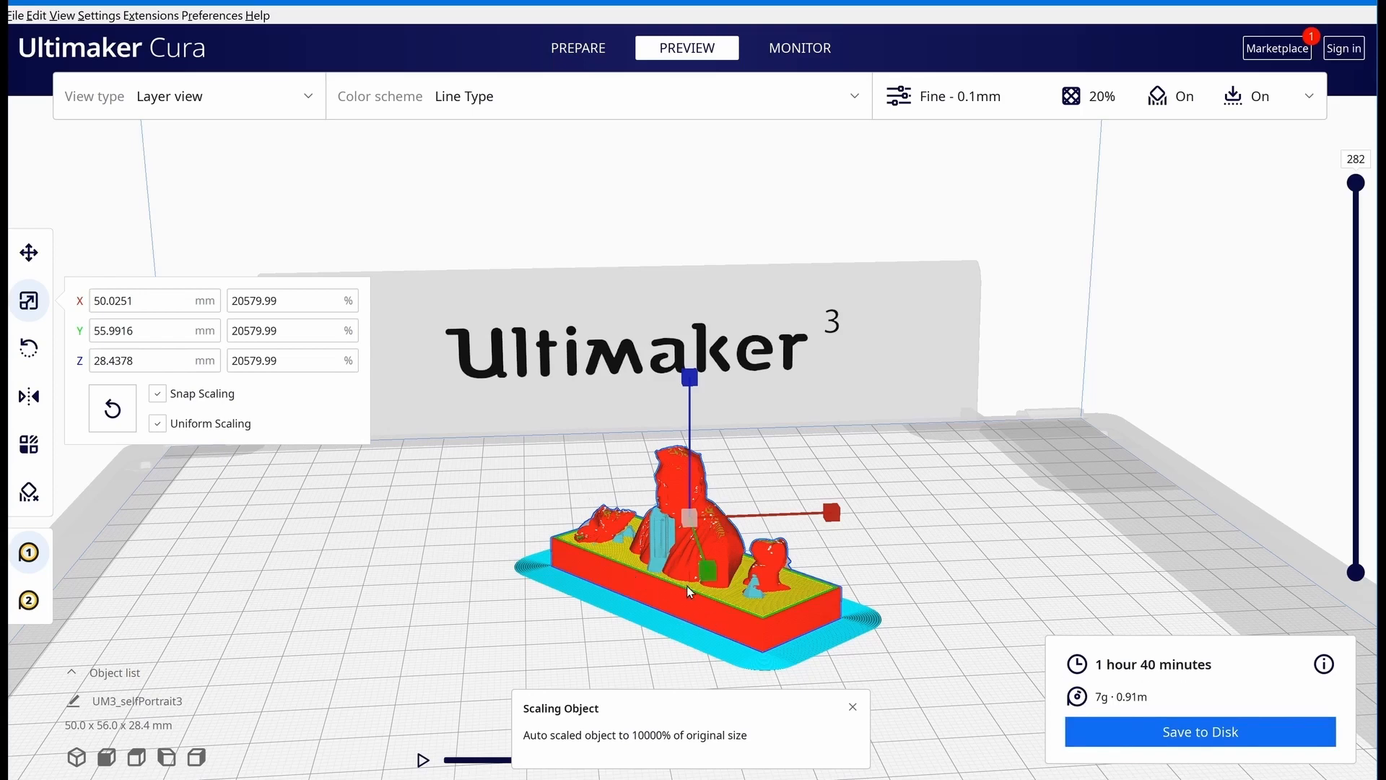
# Inspect the sliced sculpture's supports, brim and surface layers from several angles in the layer preview
pyautogui.scroll(2, 686, 586)
pyautogui.scroll(-3, 686, 586)
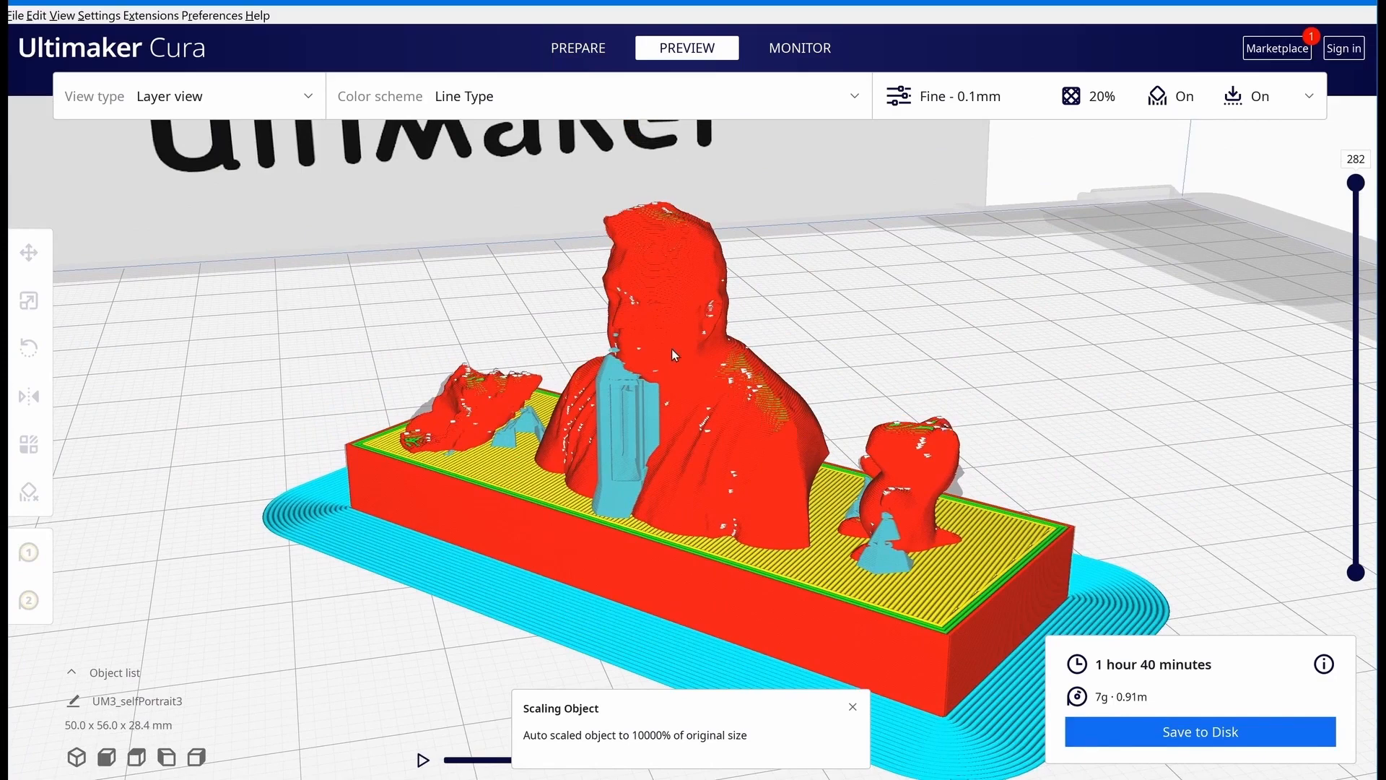
pyautogui.moveTo(987, 389)
pyautogui.mouseDown(button='right')
pyautogui.moveTo(527, 399)
pyautogui.moveTo(562, 332)
pyautogui.moveTo(756, 330)
pyautogui.moveTo(872, 347)
pyautogui.moveTo(942, 402)
pyautogui.moveTo(1042, 426)
pyautogui.moveTo(1070, 411)
pyautogui.moveTo(979, 392)
pyautogui.mouseUp(button='right')
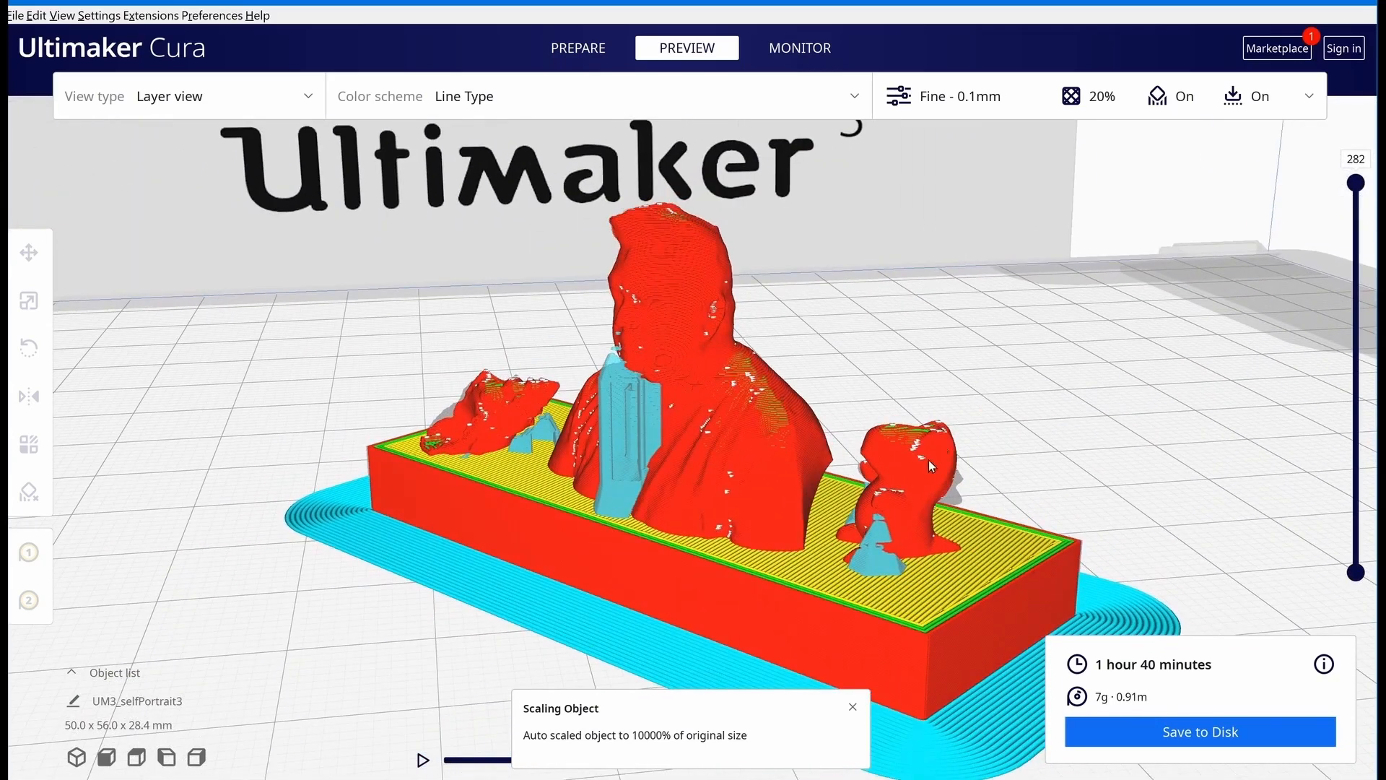
pyautogui.scroll(-3, 928, 460)
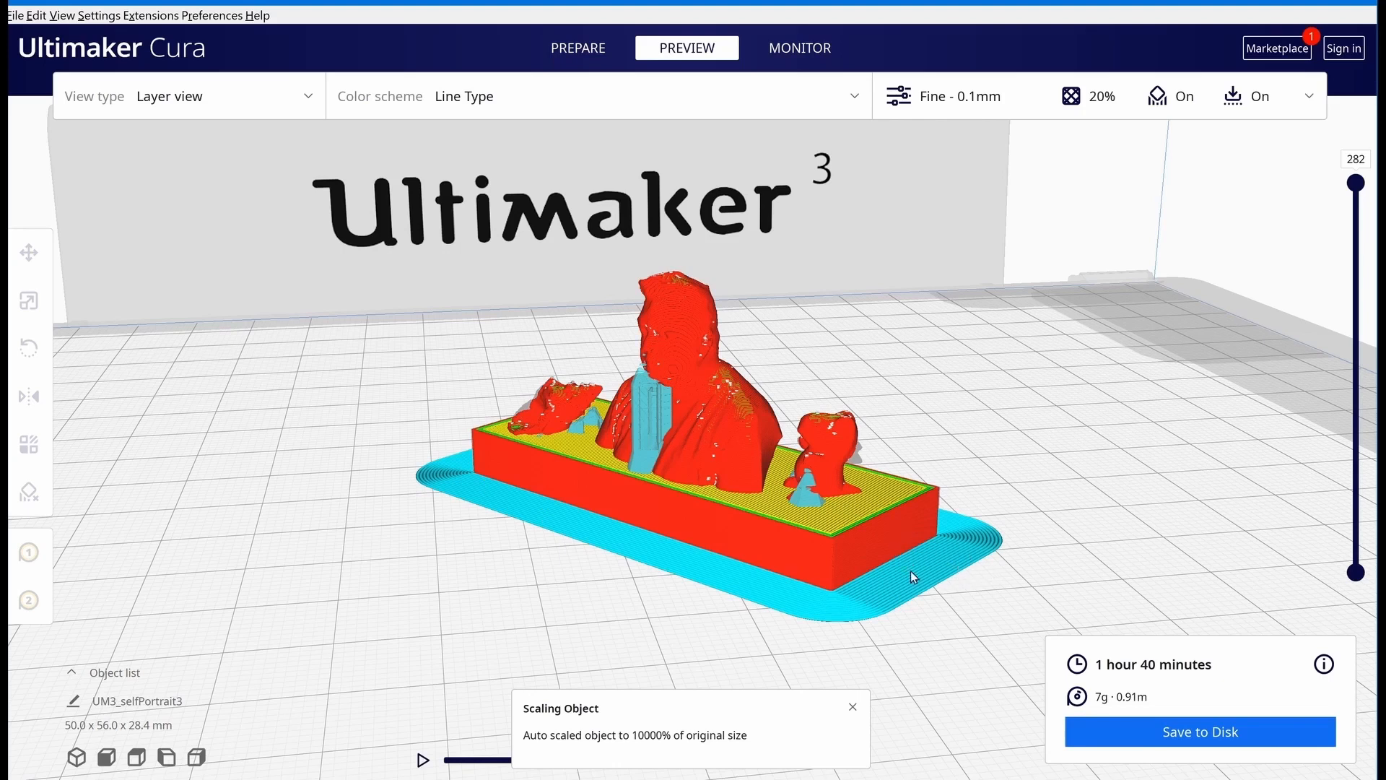
pyautogui.scroll(2, 809, 499)
pyautogui.scroll(1, 830, 512)
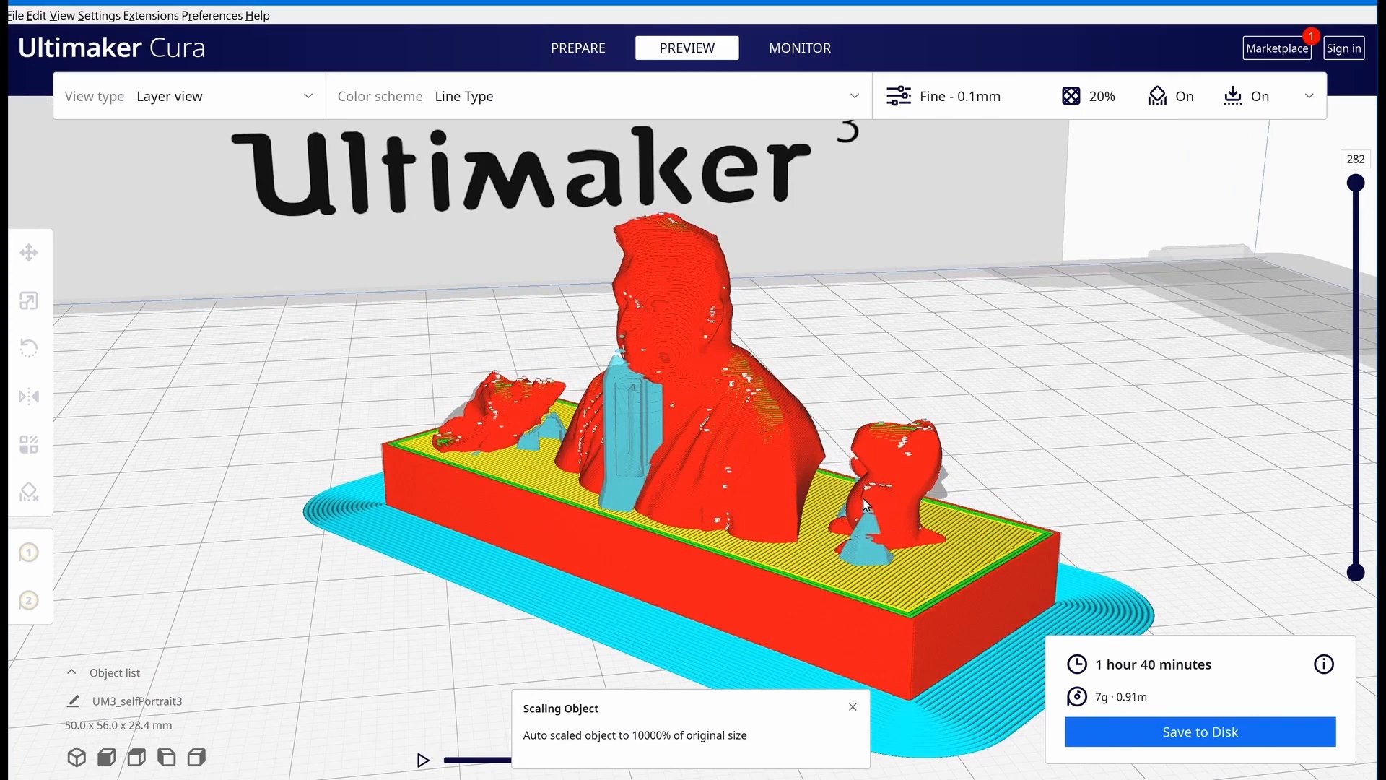
pyautogui.moveTo(990, 483); pyautogui.dragTo(508, 505, button='right')
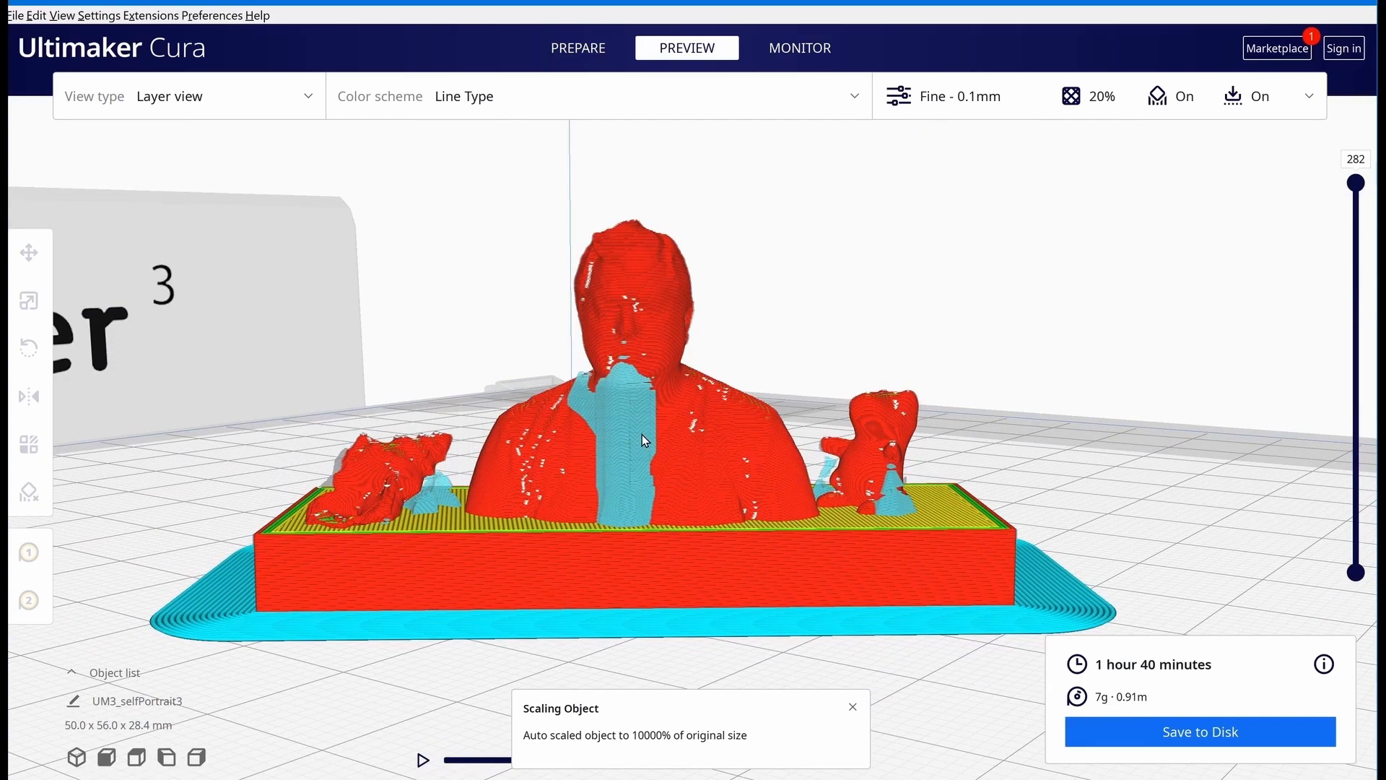
pyautogui.moveTo(942, 414); pyautogui.dragTo(867, 499, button='right')
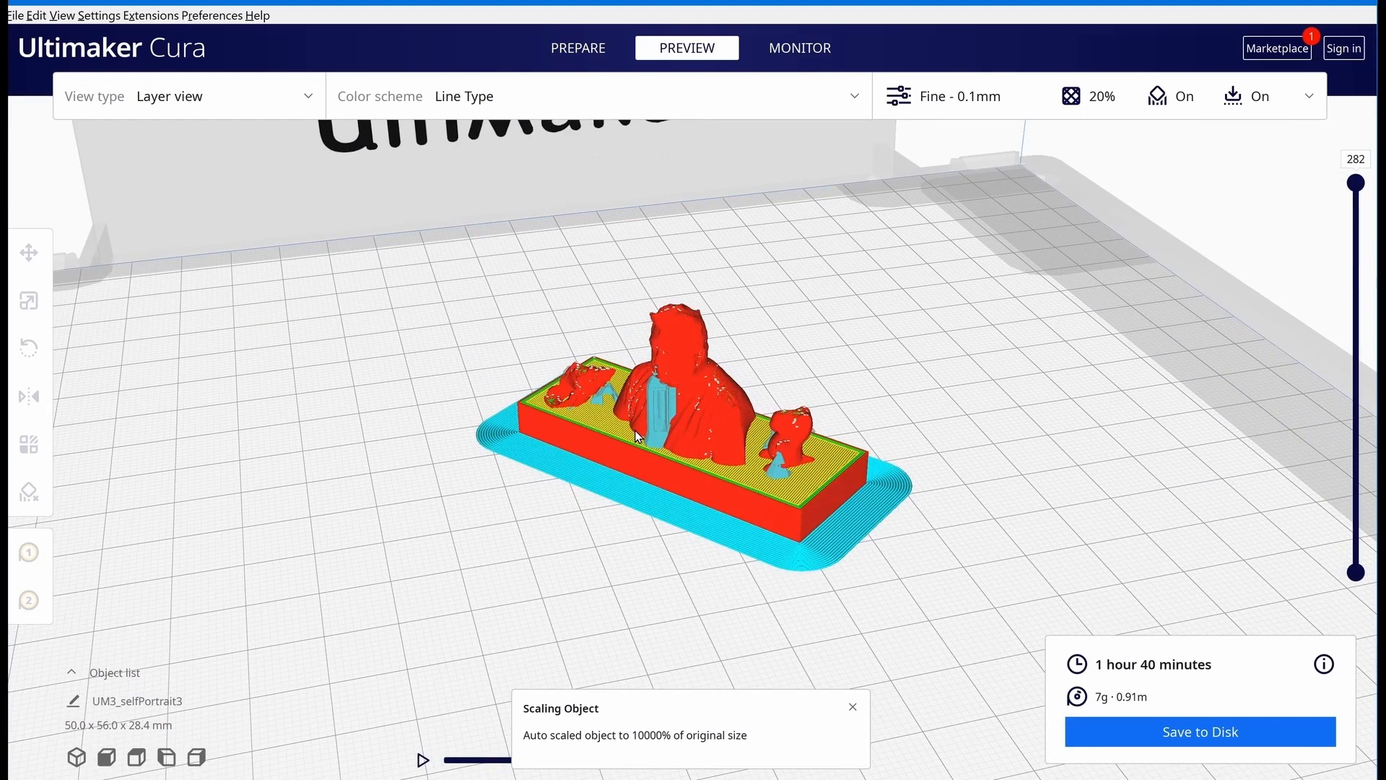
pyautogui.click(1086, 720)
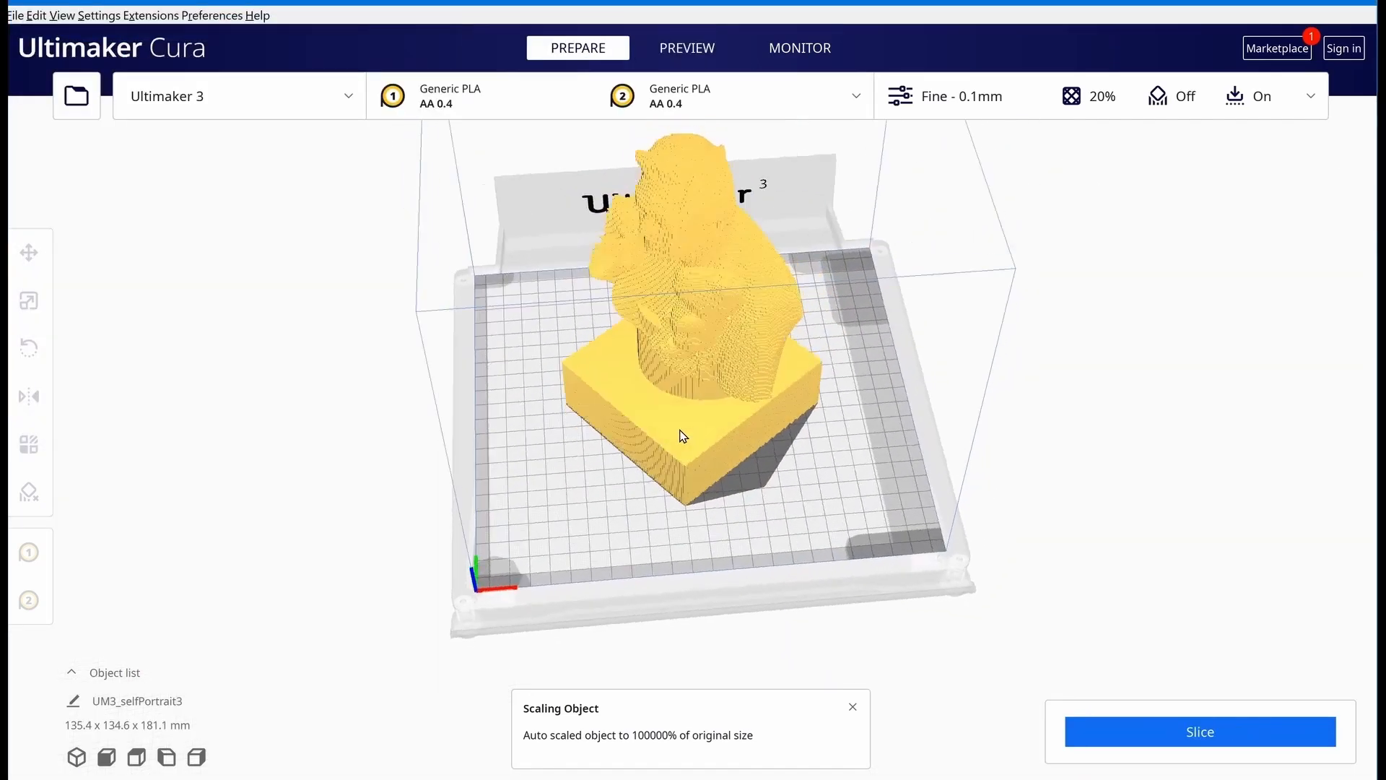
# Select the enlarged bust on the build plate and try the Move tool before activating the Scale tool
pyautogui.moveTo(509, 340); pyautogui.dragTo(760, 387, button='right')
pyautogui.click(760, 387)
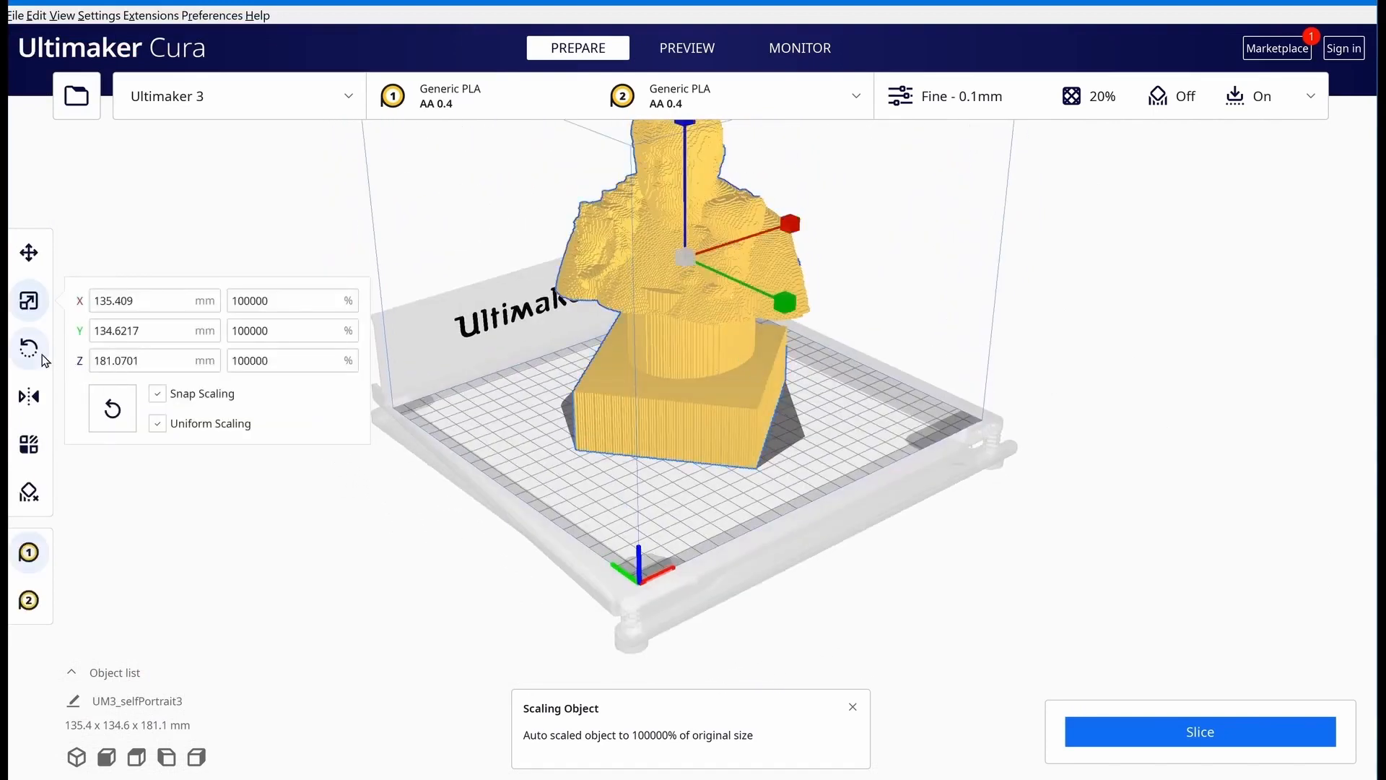
pyautogui.click(29, 252)
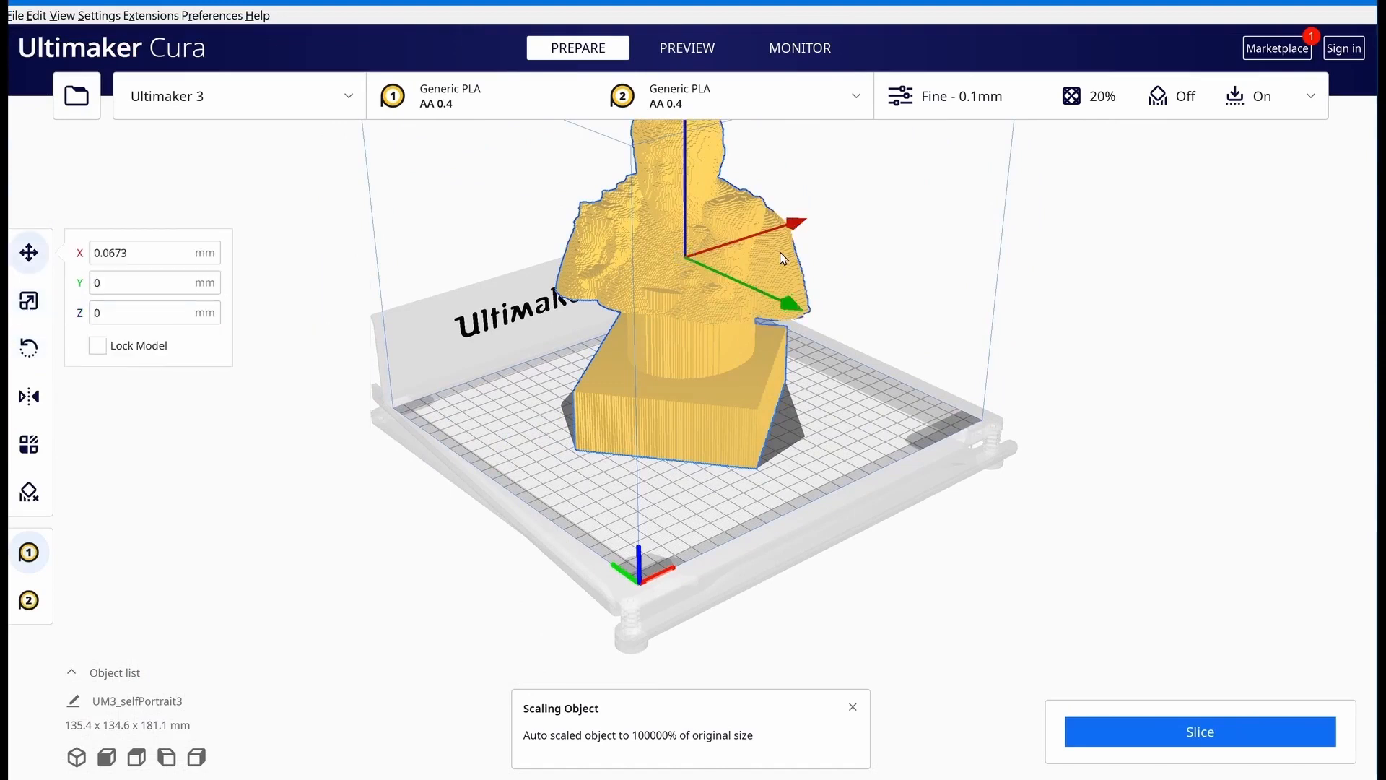
pyautogui.click(29, 300)
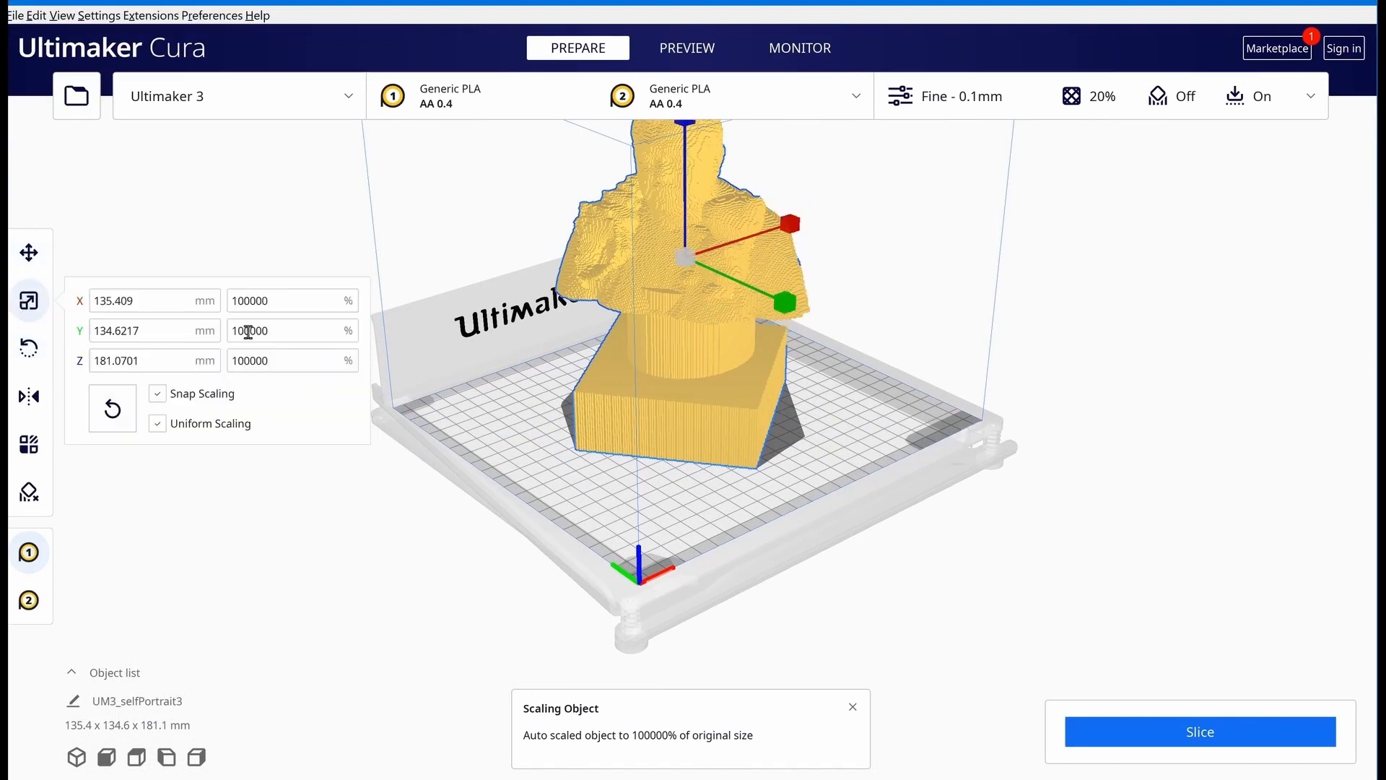
pyautogui.click(829, 256)
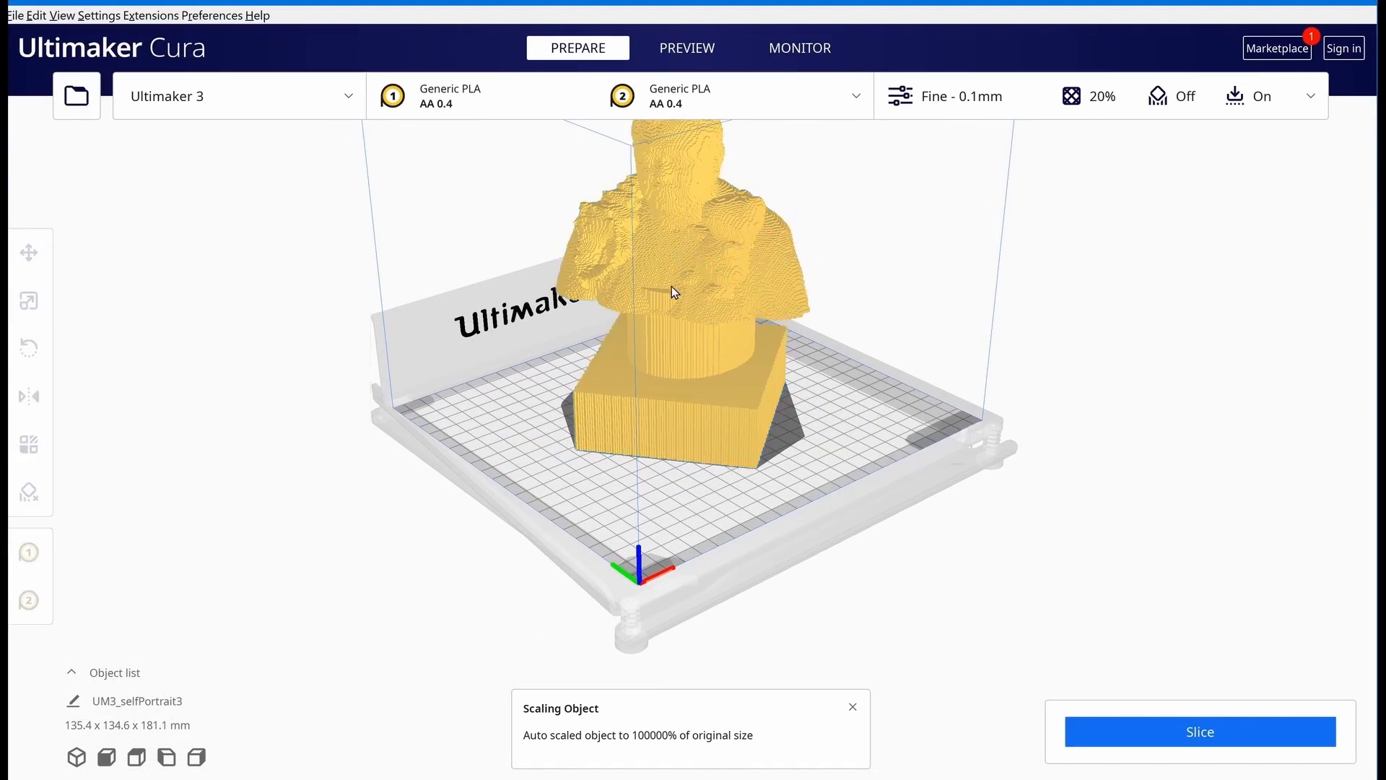
pyautogui.click(628, 367)
pyautogui.press('t')
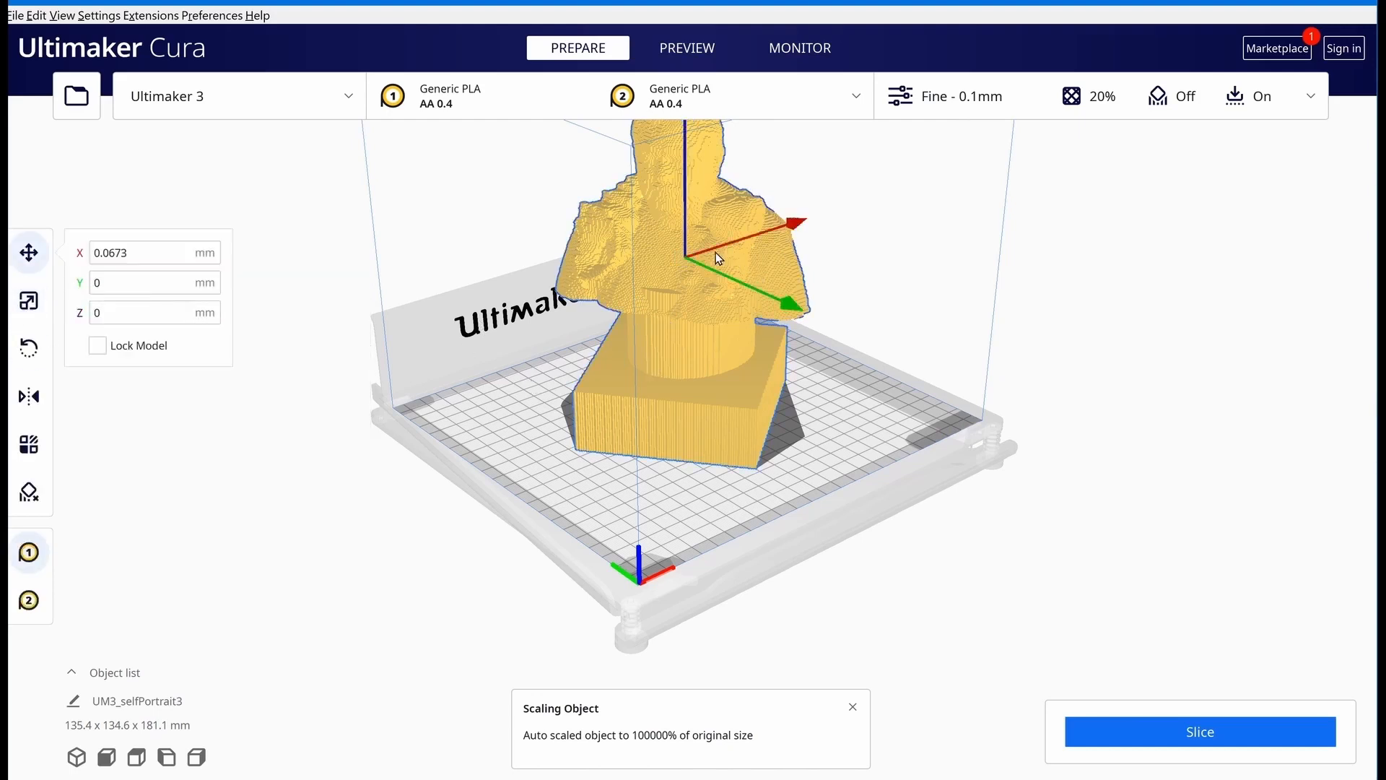
pyautogui.press('s')
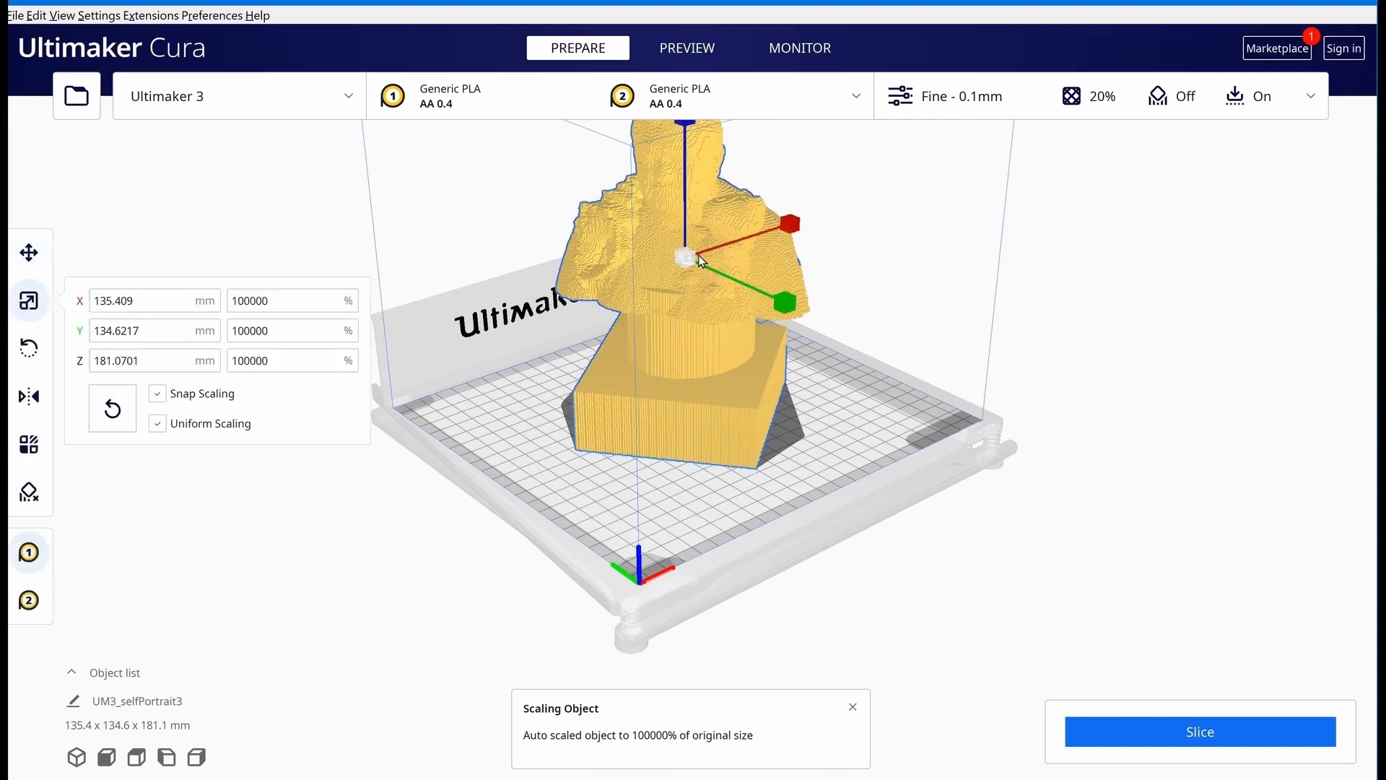
# Shrink the bust uniformly by its central scale handle to about 119.6 mm wide in X
pyautogui.moveTo(700, 259); pyautogui.dragTo(567, 330)
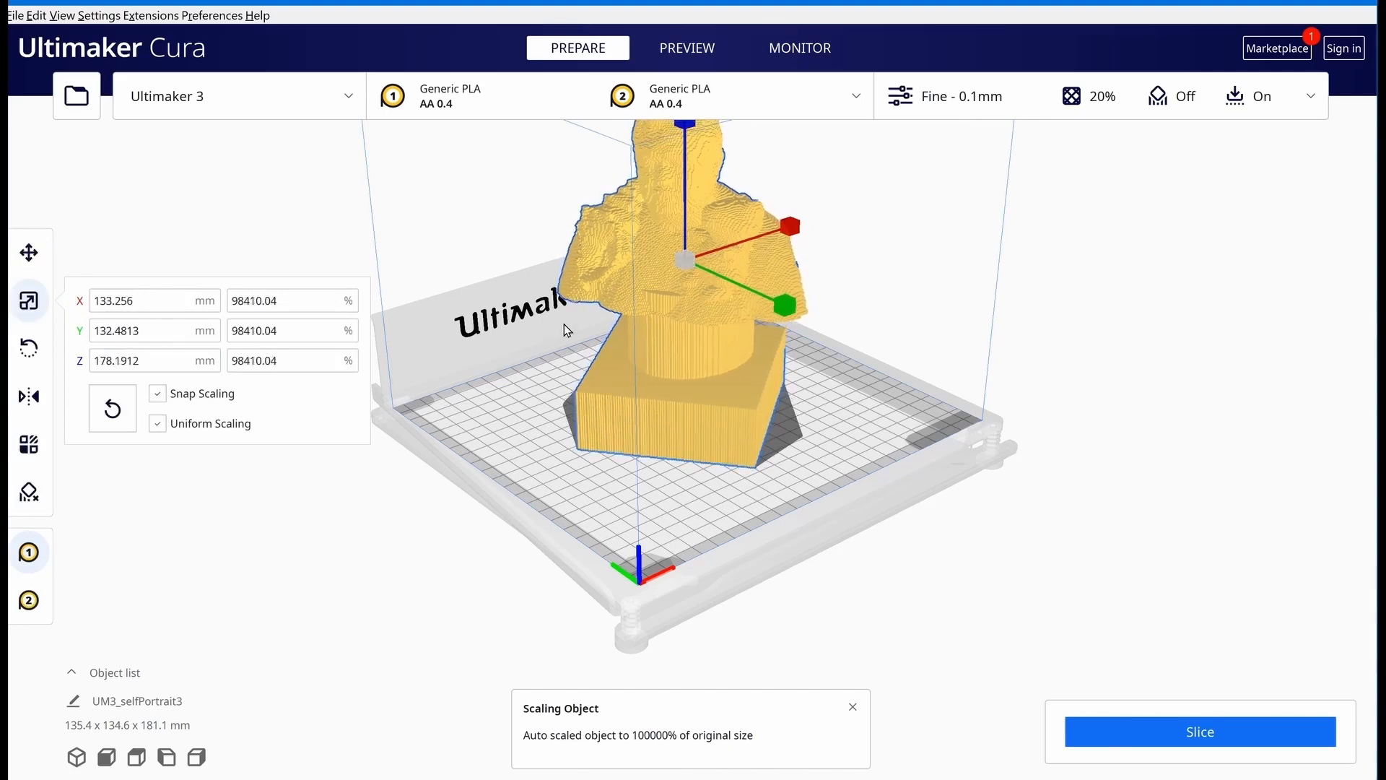
pyautogui.moveTo(683, 262); pyautogui.dragTo(402, 495)
pyautogui.moveTo(684, 265); pyautogui.dragTo(519, 425)
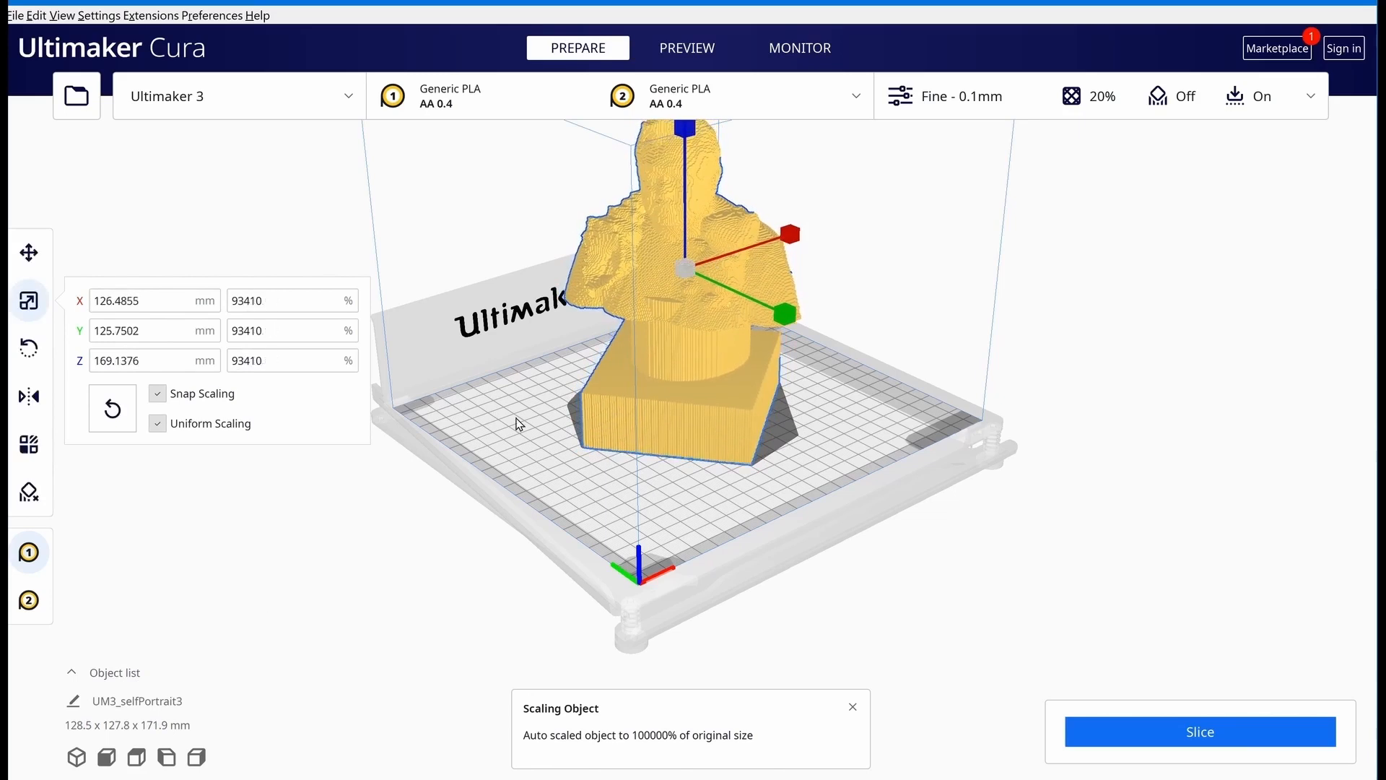
pyautogui.moveTo(684, 269); pyautogui.dragTo(216, 704)
pyautogui.moveTo(691, 273); pyautogui.dragTo(127, 418)
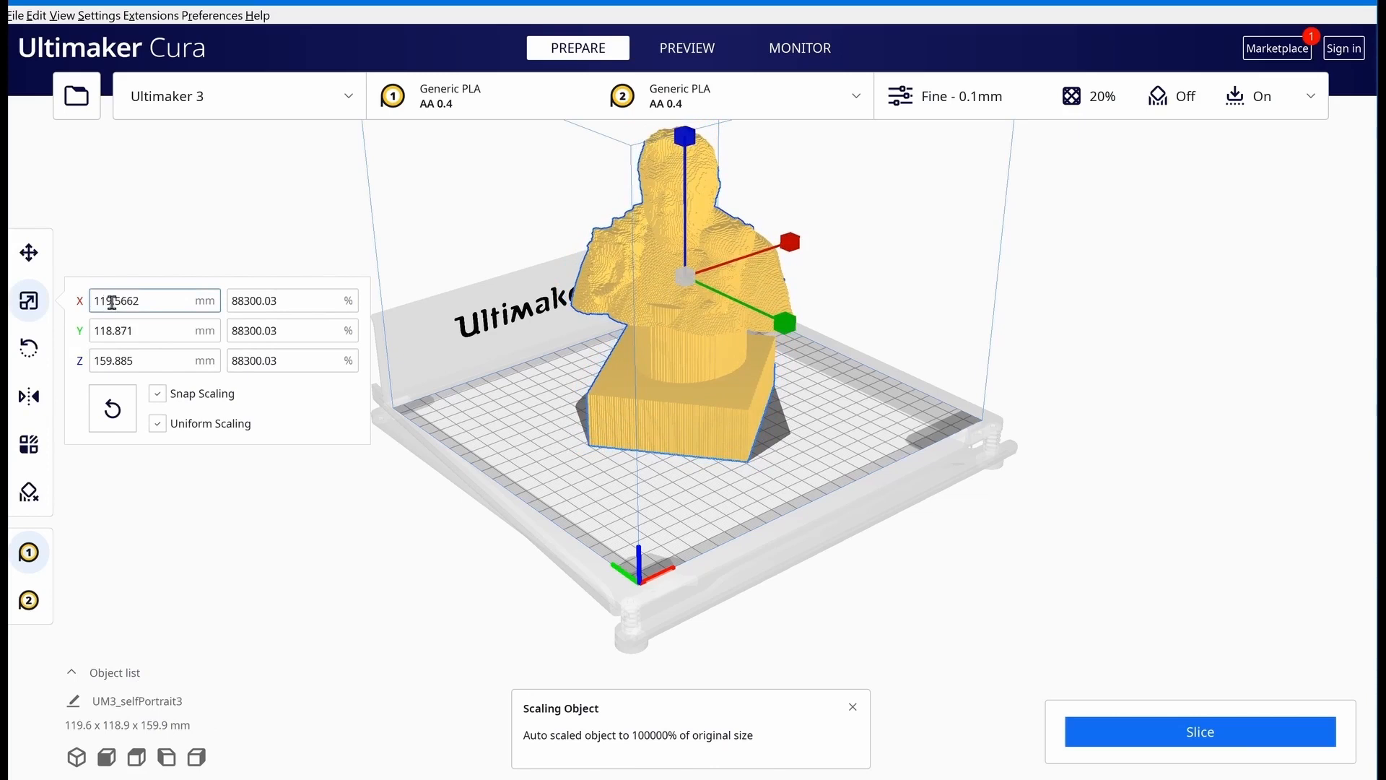
# Set the bust's X size to 50 mm with uniform scaling
pyautogui.moveTo(113, 302); pyautogui.dragTo(93, 309)
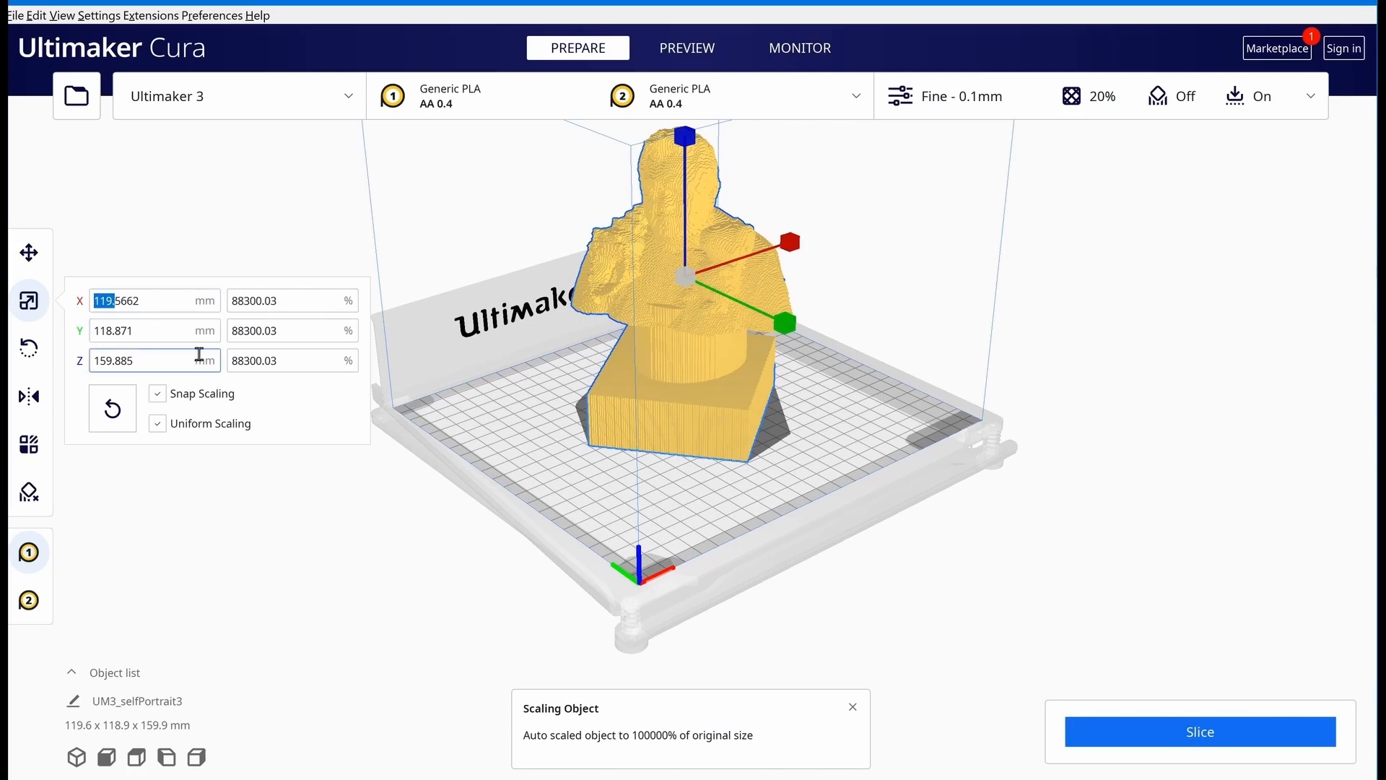
pyautogui.write('50')
pyautogui.press('Return')
pyautogui.moveTo(176, 300); pyautogui.dragTo(87, 313)
pyautogui.write('50')
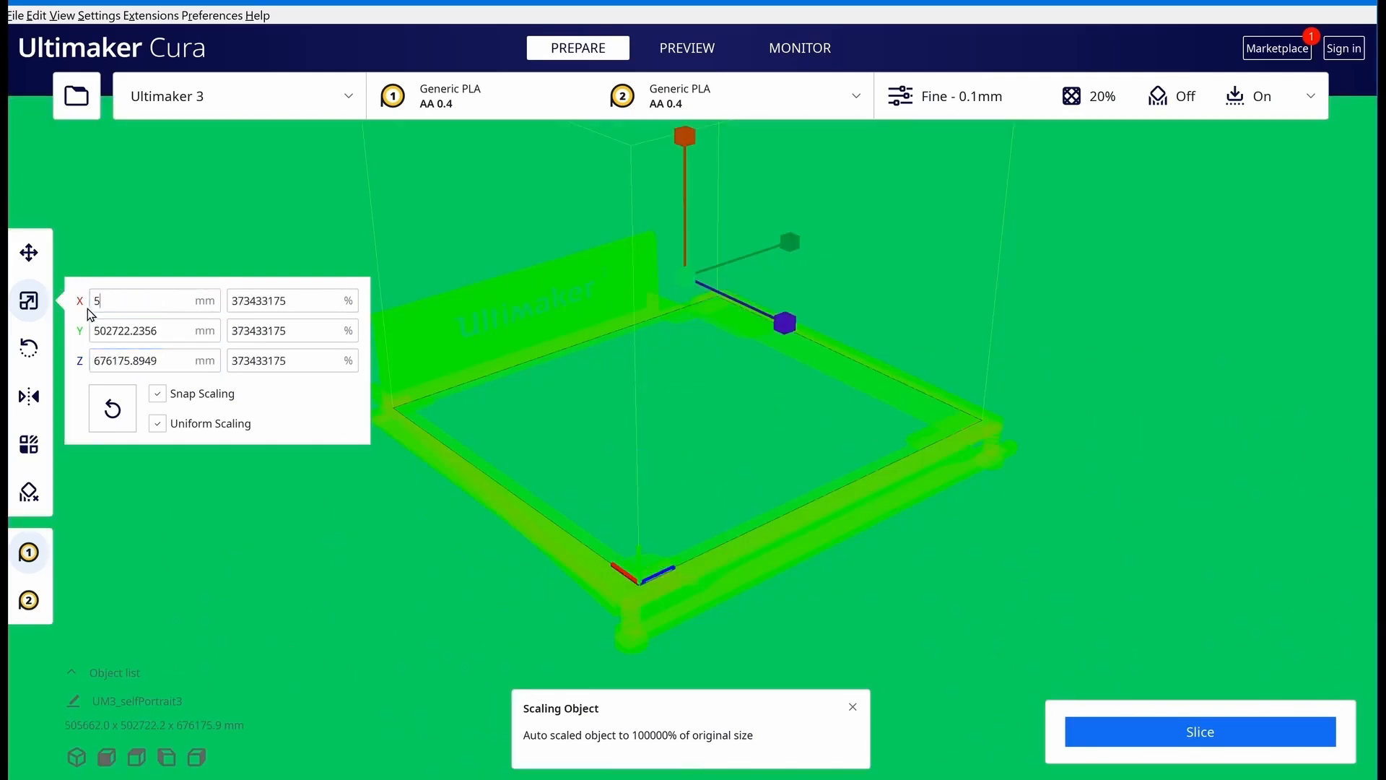
pyautogui.press('Return')
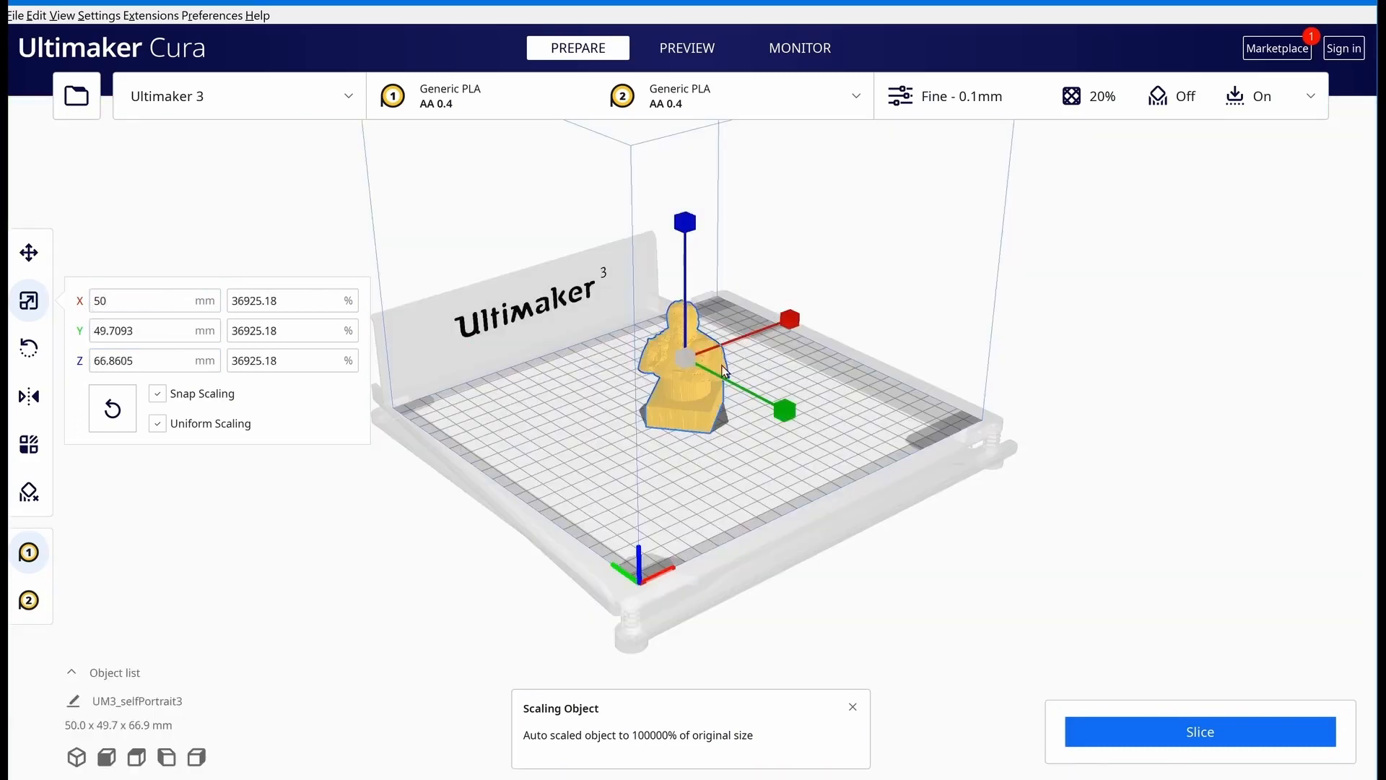
# Slice the resized bust without supports and inspect its layers in the preview
pyautogui.scroll(5, 715, 373)
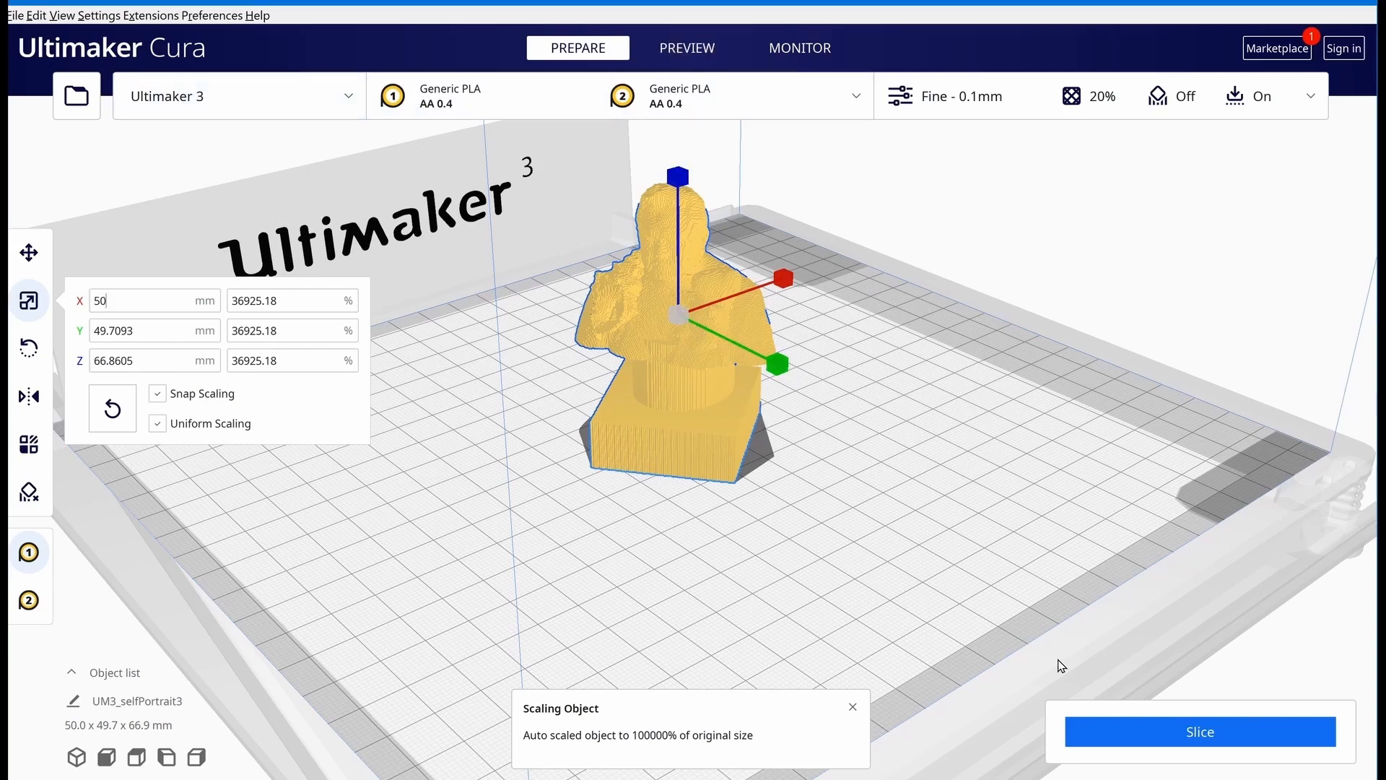
pyautogui.click(686, 47)
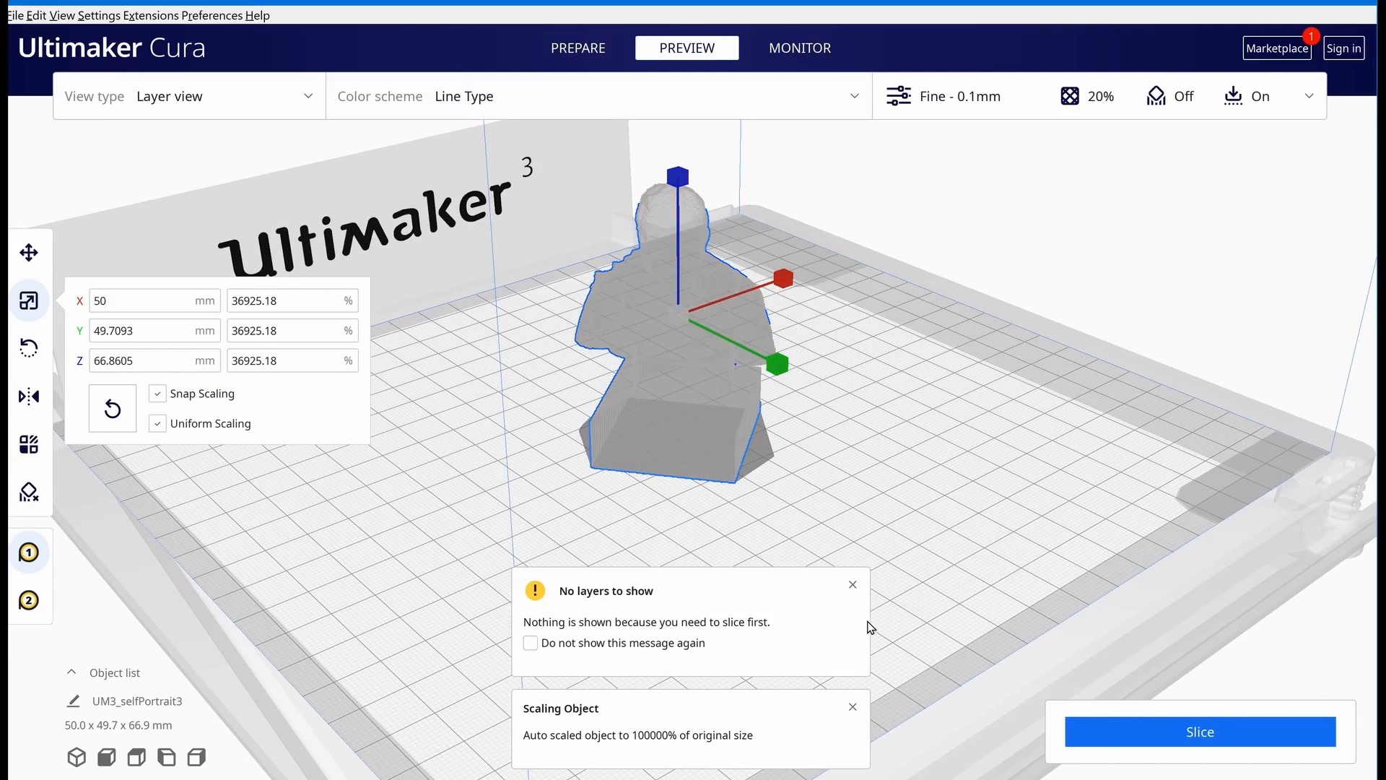
pyautogui.click(852, 585)
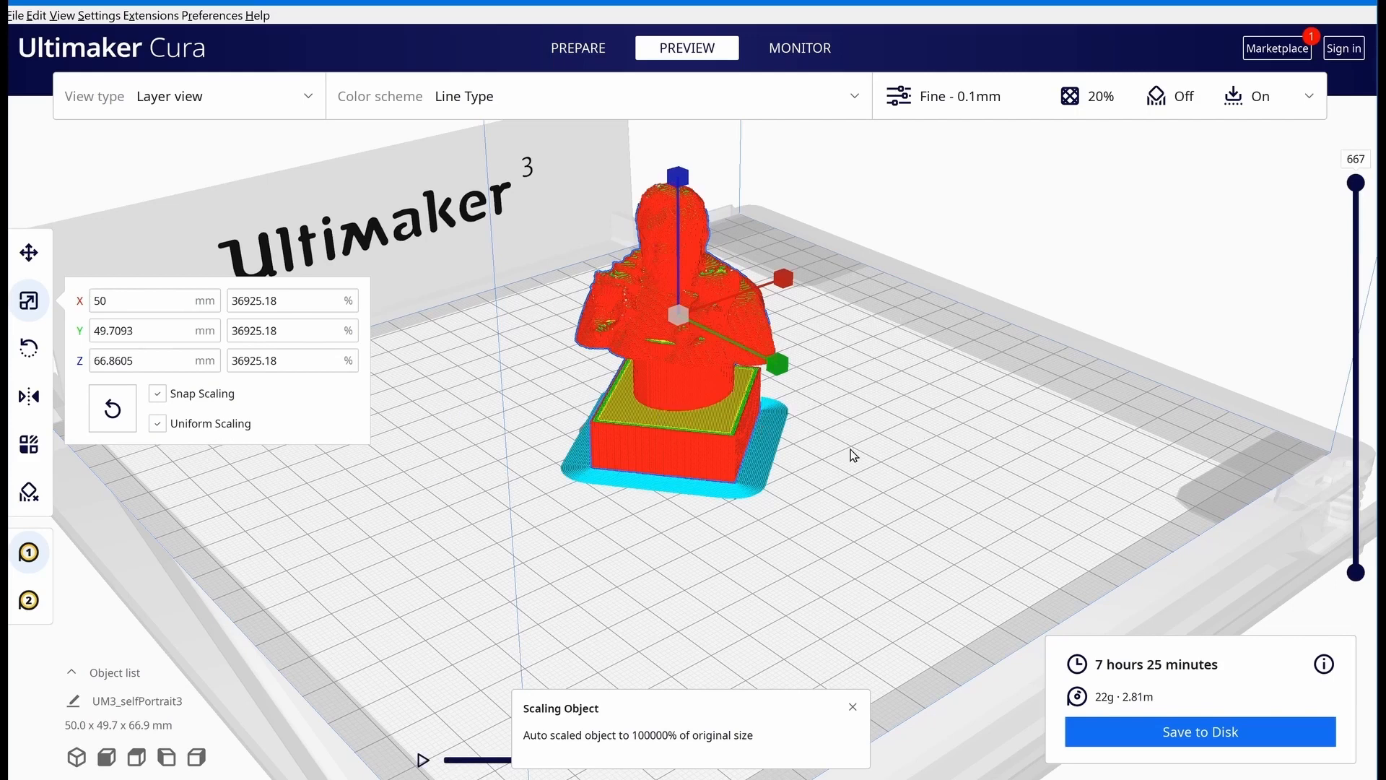
pyautogui.click(801, 427)
pyautogui.moveTo(830, 455); pyautogui.dragTo(974, 457, button='right')
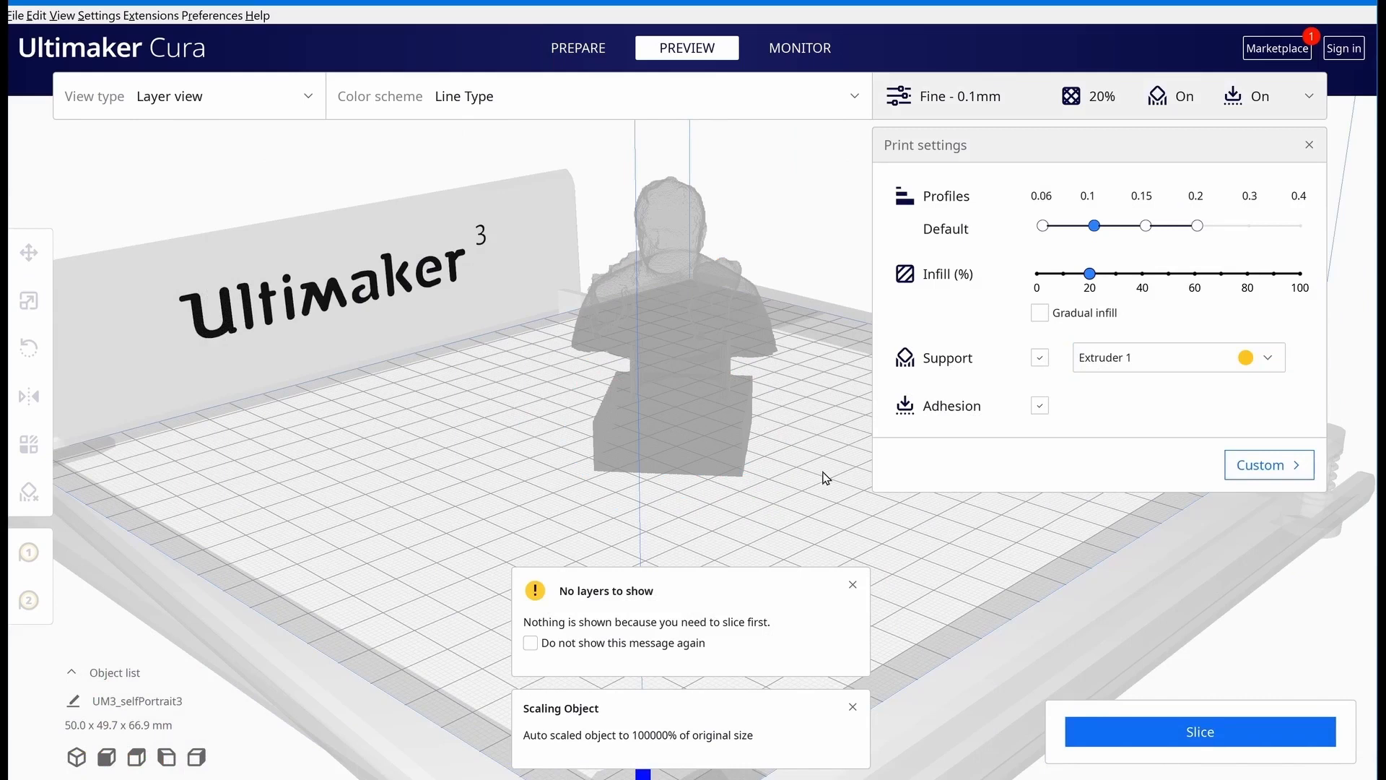
# Turn on support with Extruder 1 for the bust, close the print settings and dismiss the missing-layers notice
pyautogui.click(1308, 99)
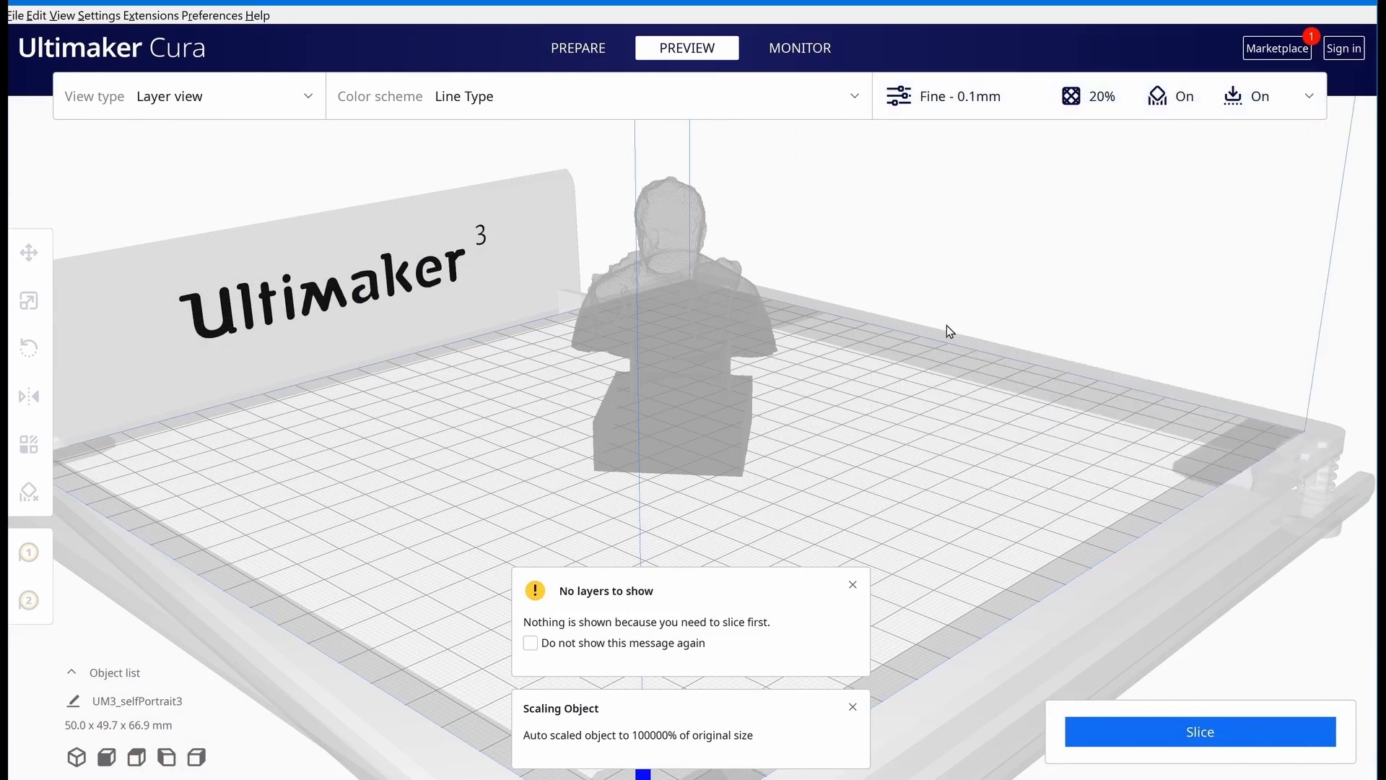
pyautogui.click(852, 584)
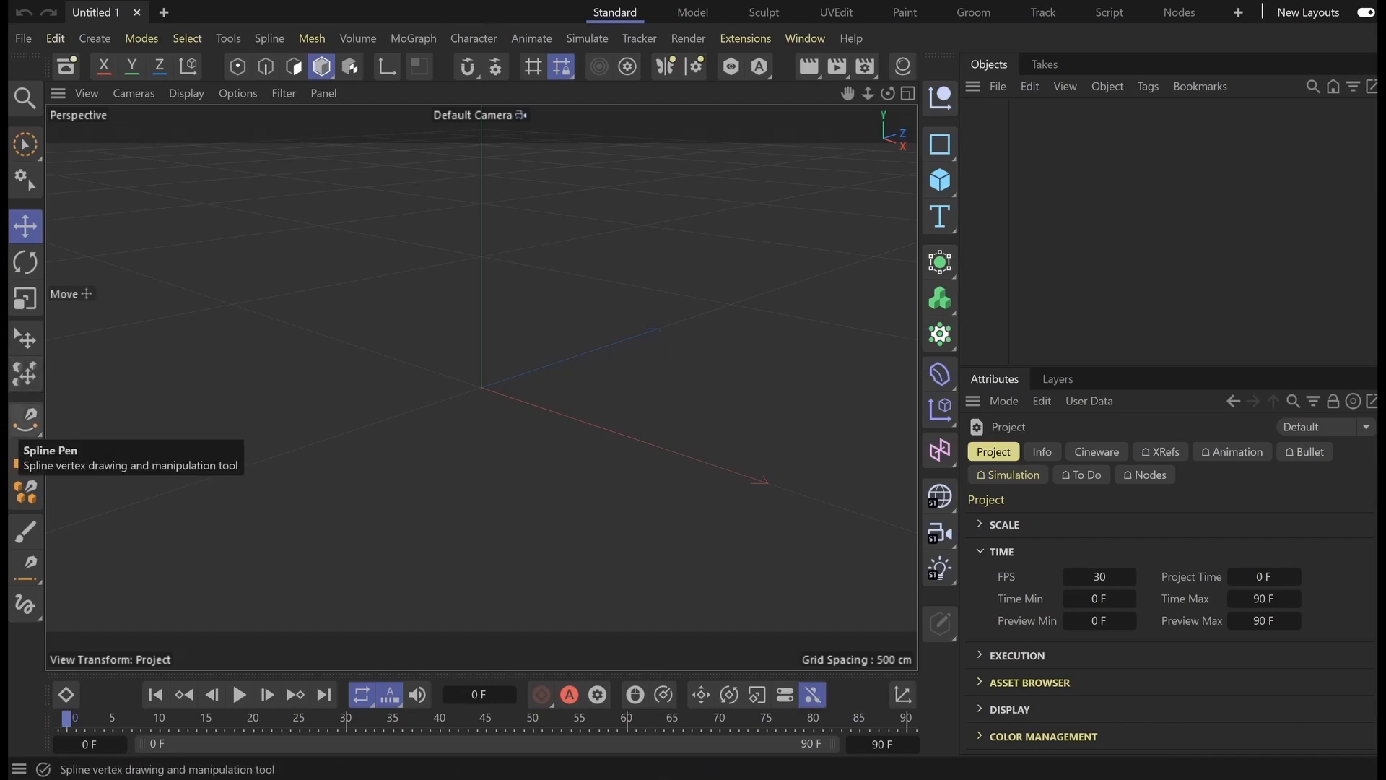
# Switch to Cinema 4D and import selfPortrait6.obj at a scale of 1 meter with the Z axis flipped
pyautogui.moveTo(14, 418); pyautogui.dragTo(533, 404)
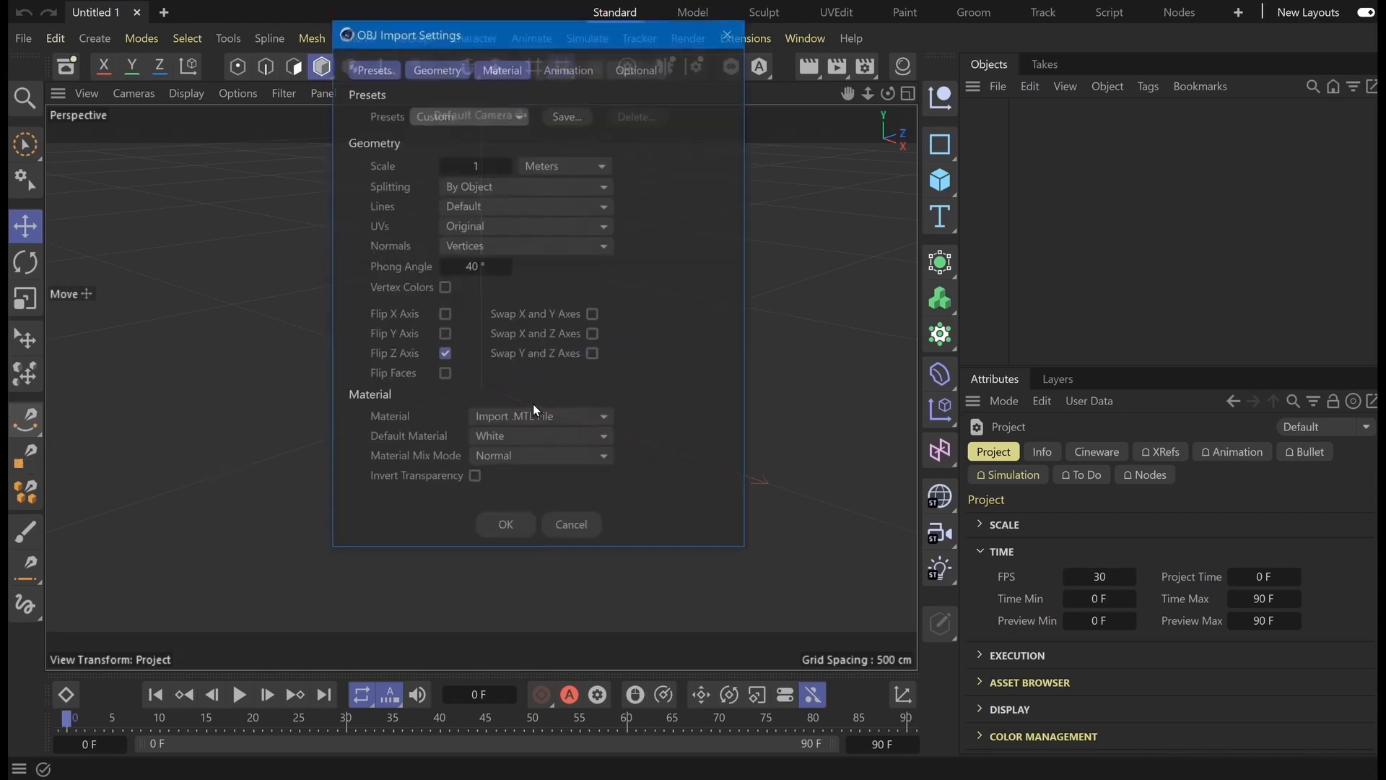
pyautogui.click(505, 527)
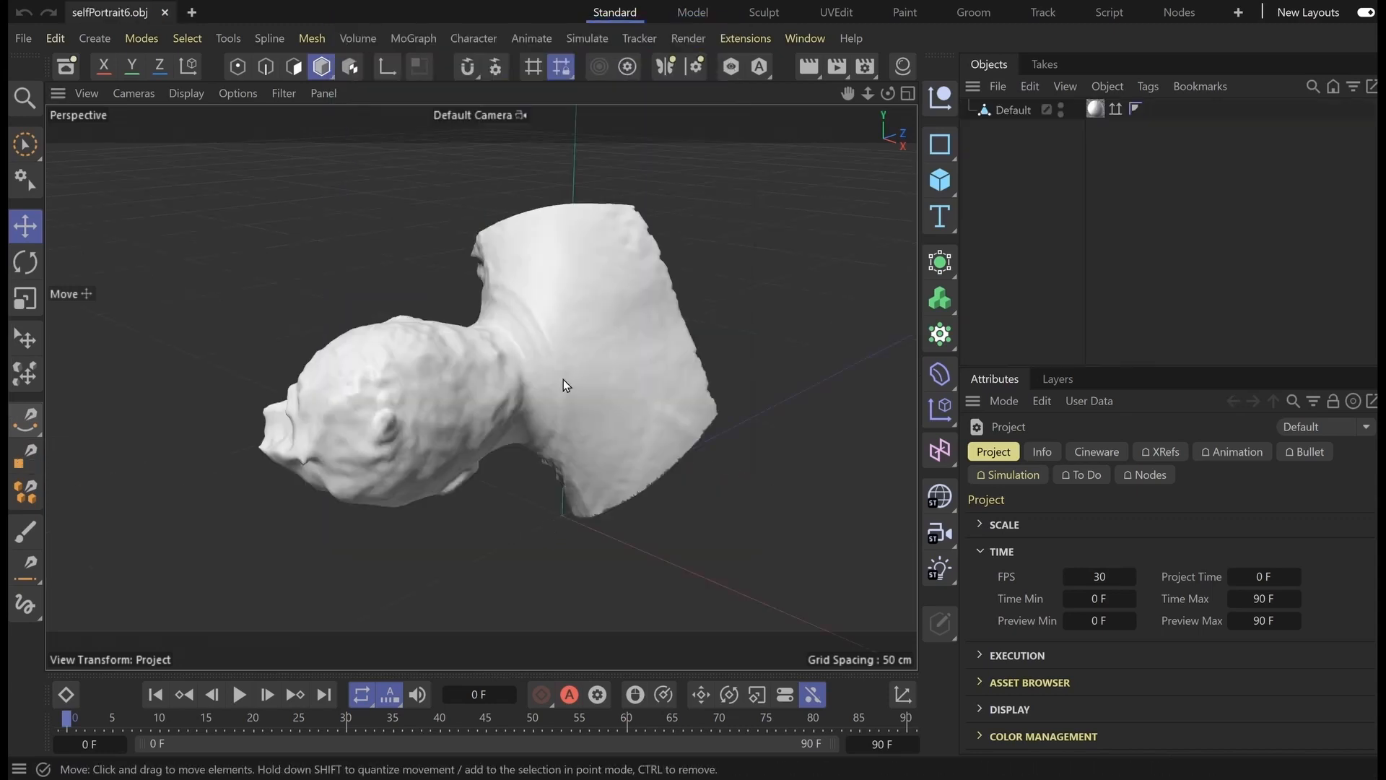
# Select the imported bust and rotate it upright to a pitch of about -88.4°
pyautogui.click(565, 385)
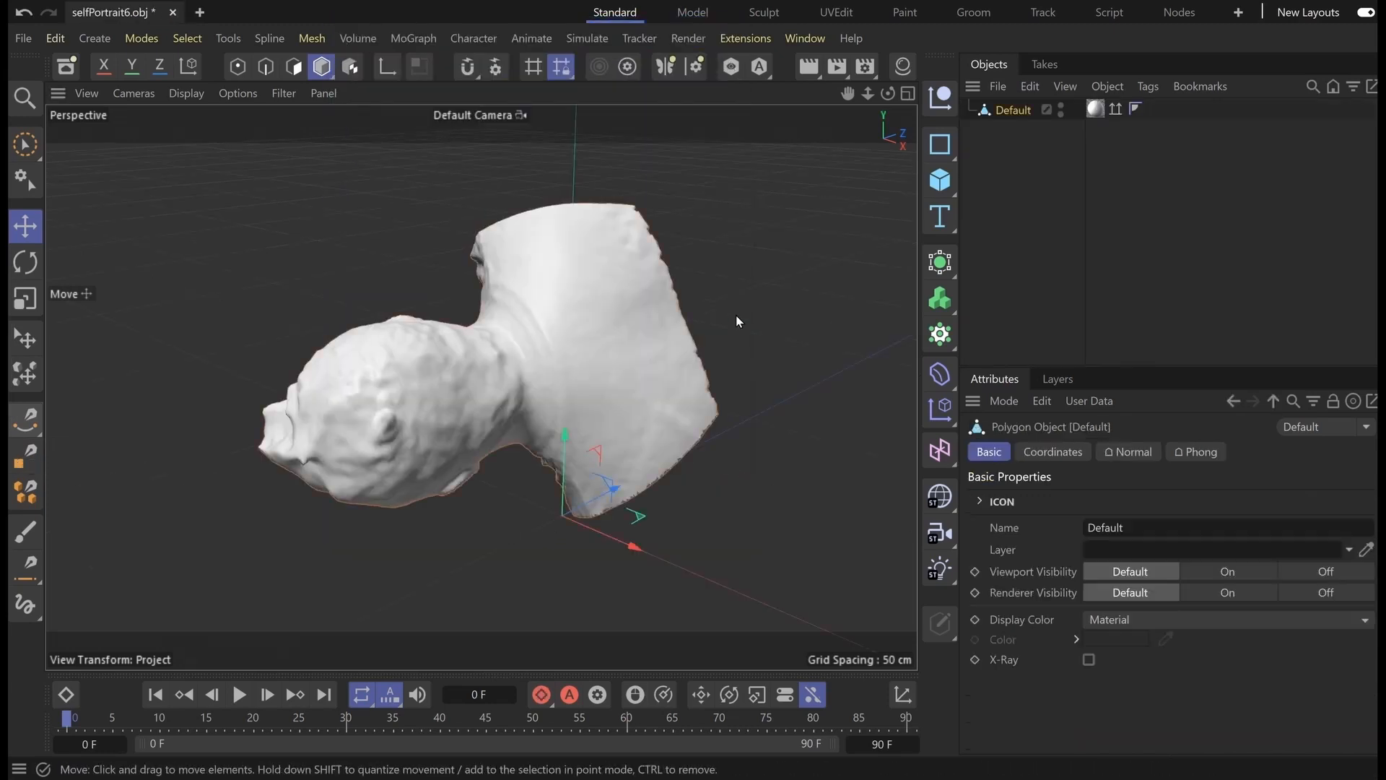
pyautogui.click(24, 264)
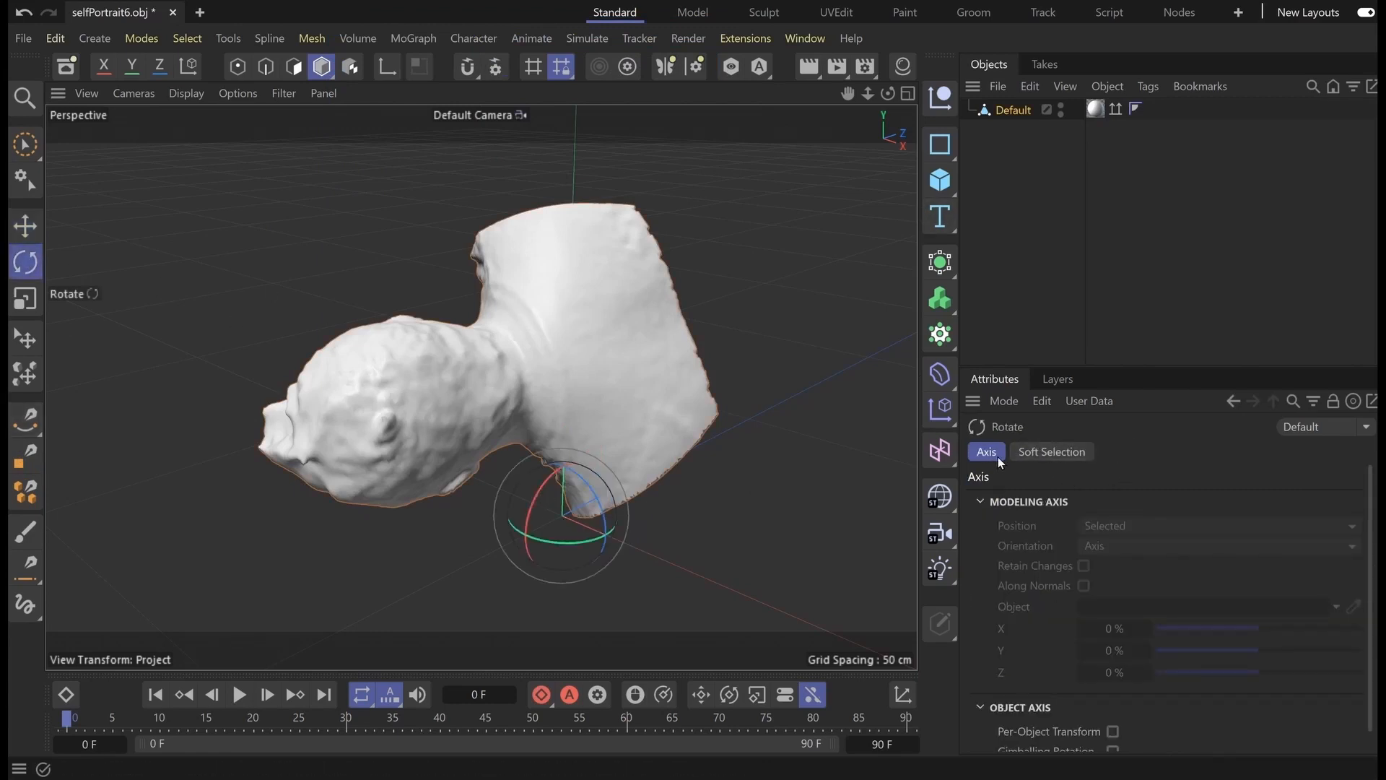
pyautogui.moveTo(537, 498); pyautogui.dragTo(588, 461)
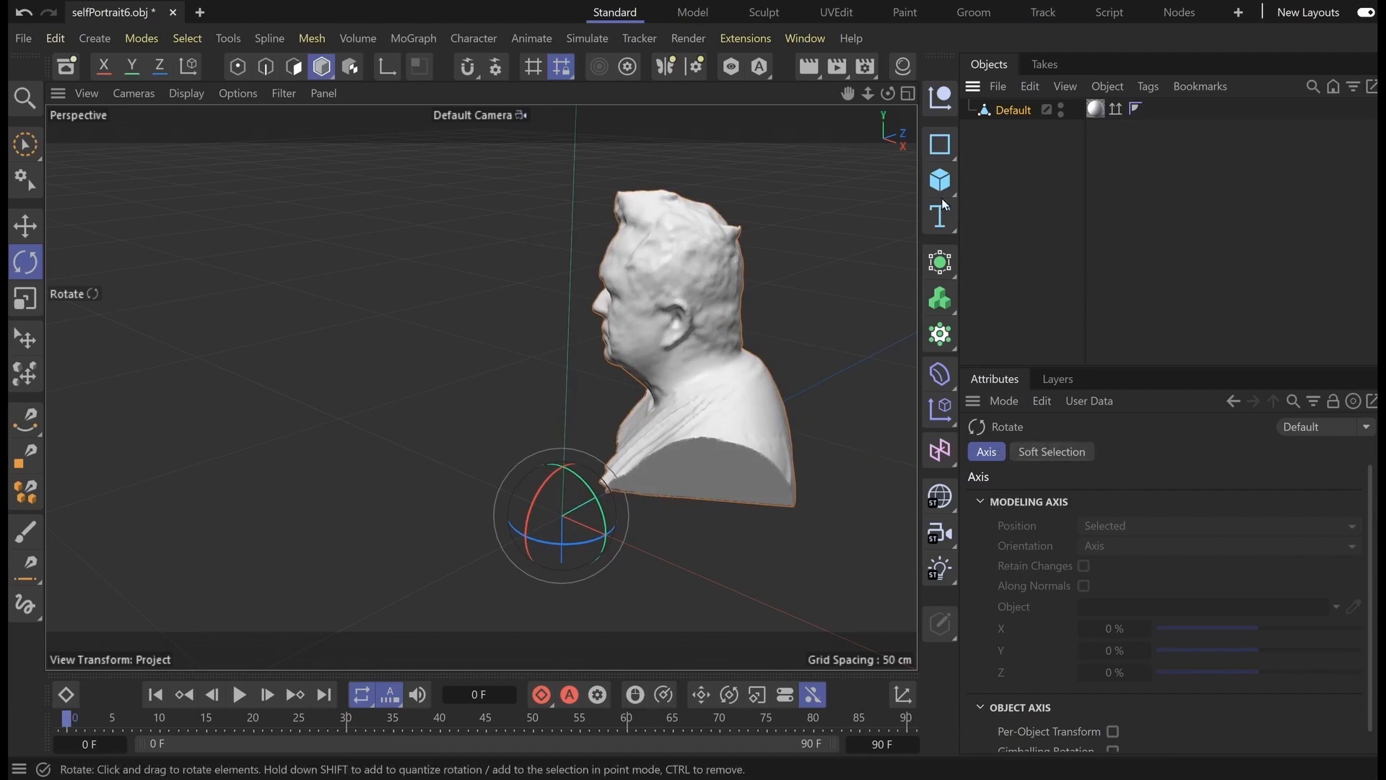
# Set the bust's pitch to -90° and turn it to face forward with a bank of about -90.7°
pyautogui.click(1010, 109)
pyautogui.click(1068, 453)
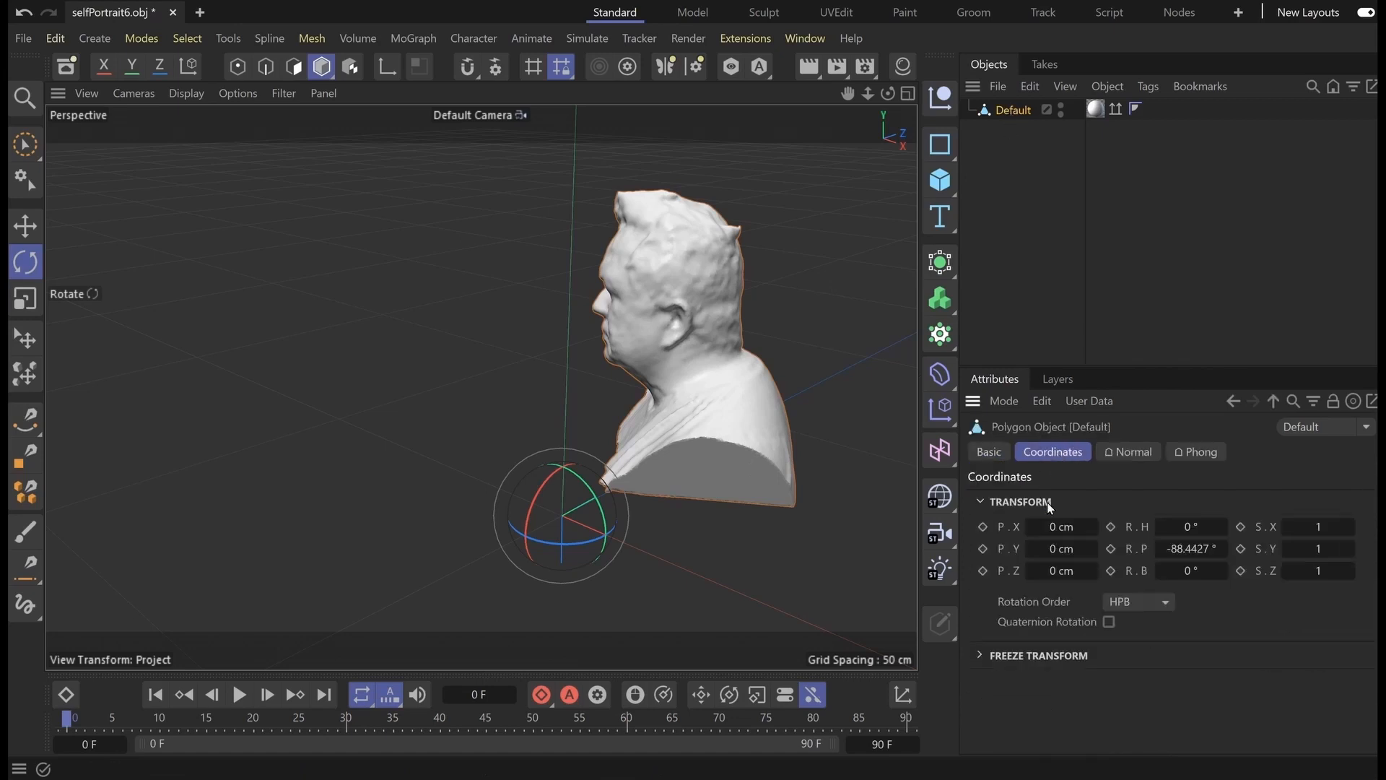
pyautogui.moveTo(1181, 549); pyautogui.dragTo(1224, 614)
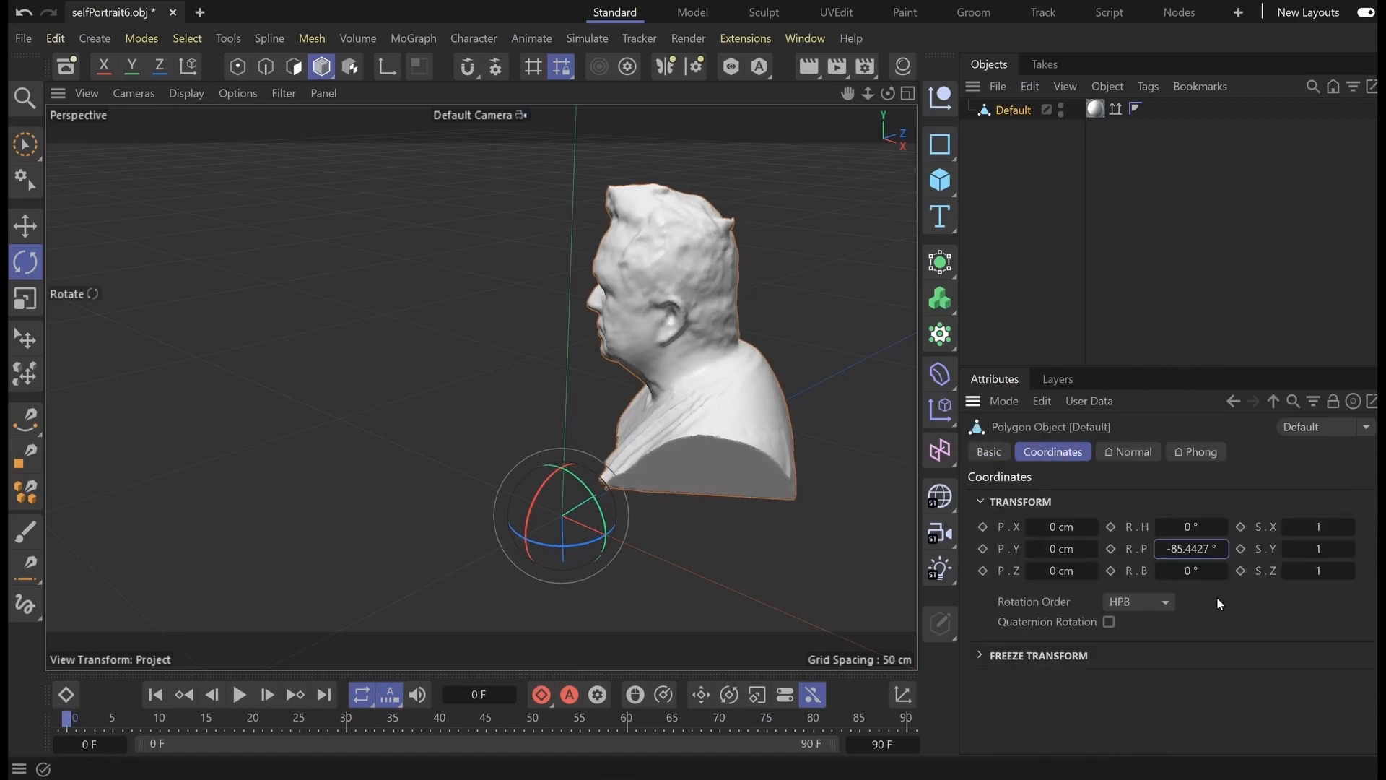
pyautogui.click(1175, 549)
pyautogui.write('-90')
pyautogui.press('Return')
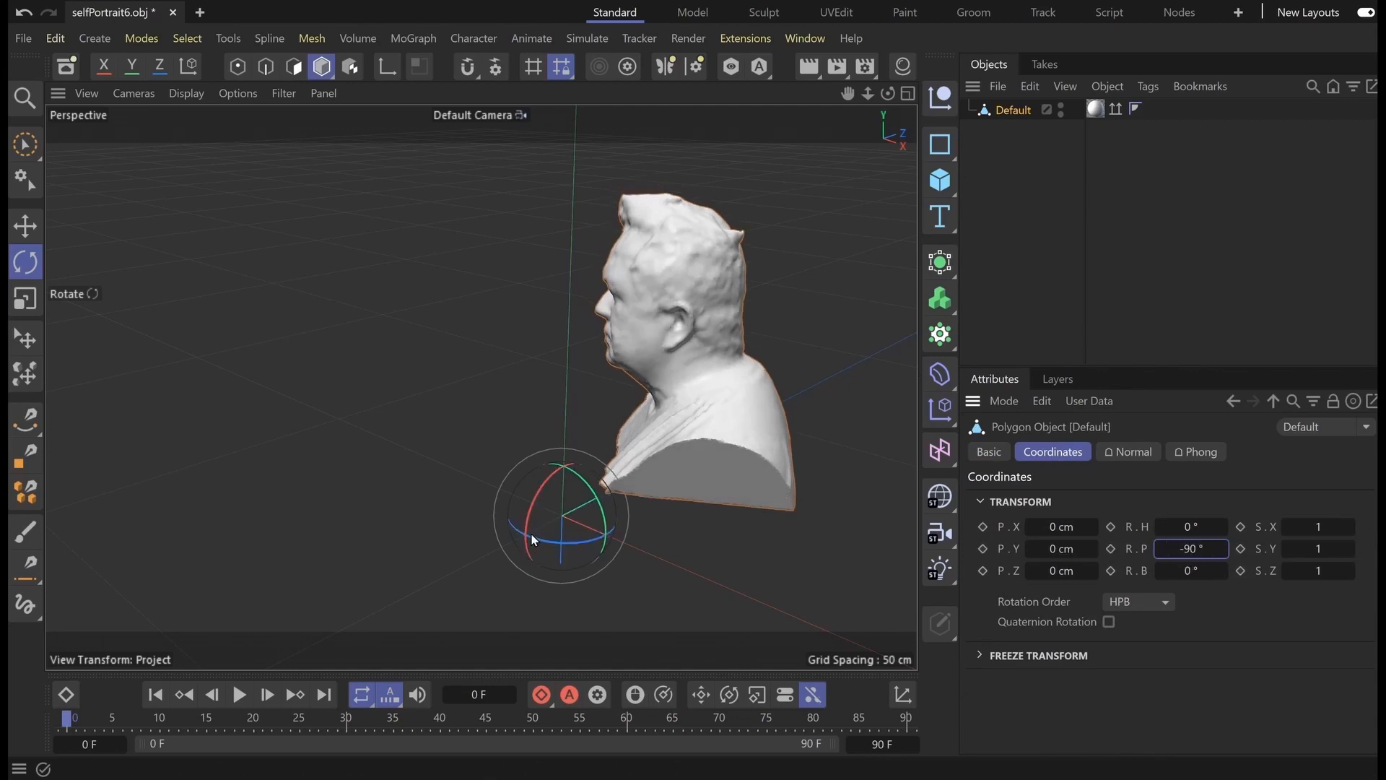
pyautogui.moveTo(534, 541); pyautogui.dragTo(637, 539)
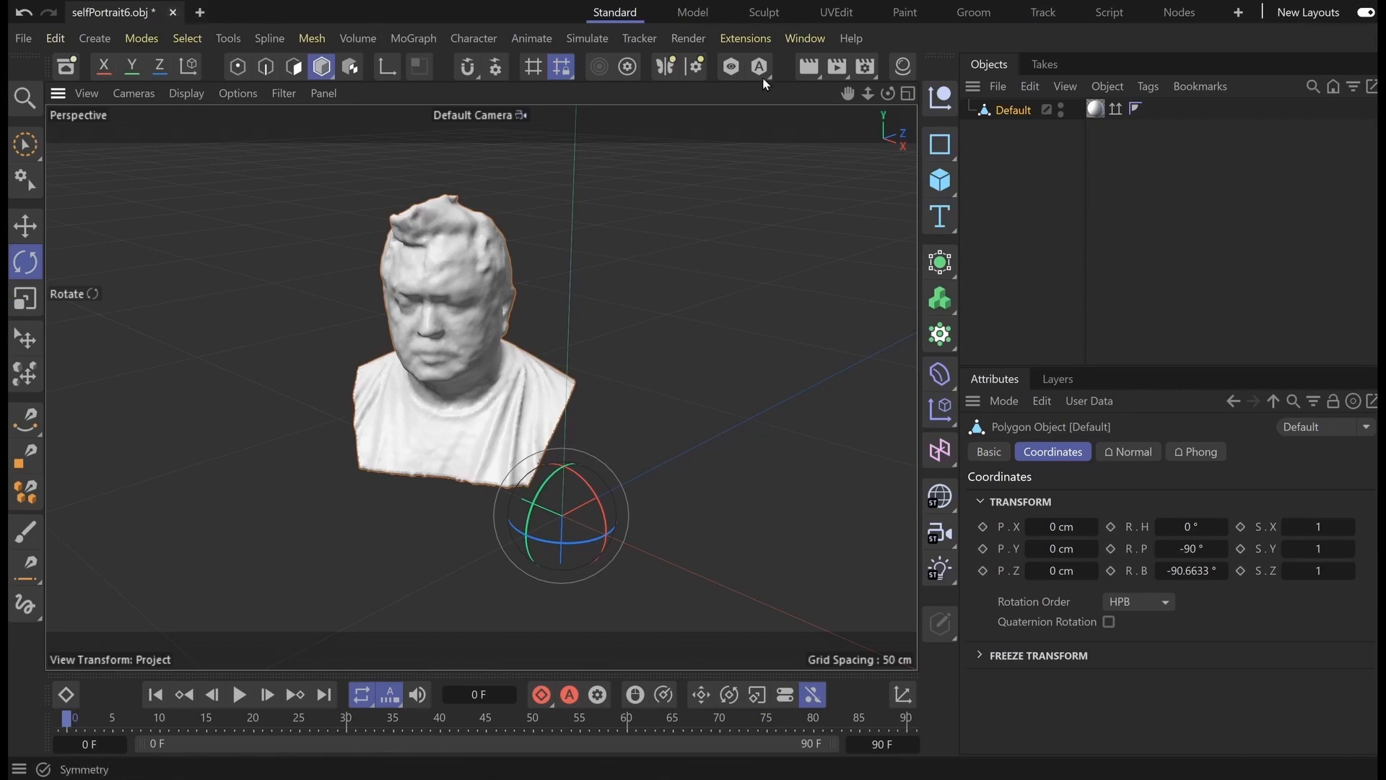
# Merge shell5 from the SELFPORTRAIT FILES folder into the scene at a scale of 1 meter with the Z axis flipped
pyautogui.click(997, 85)
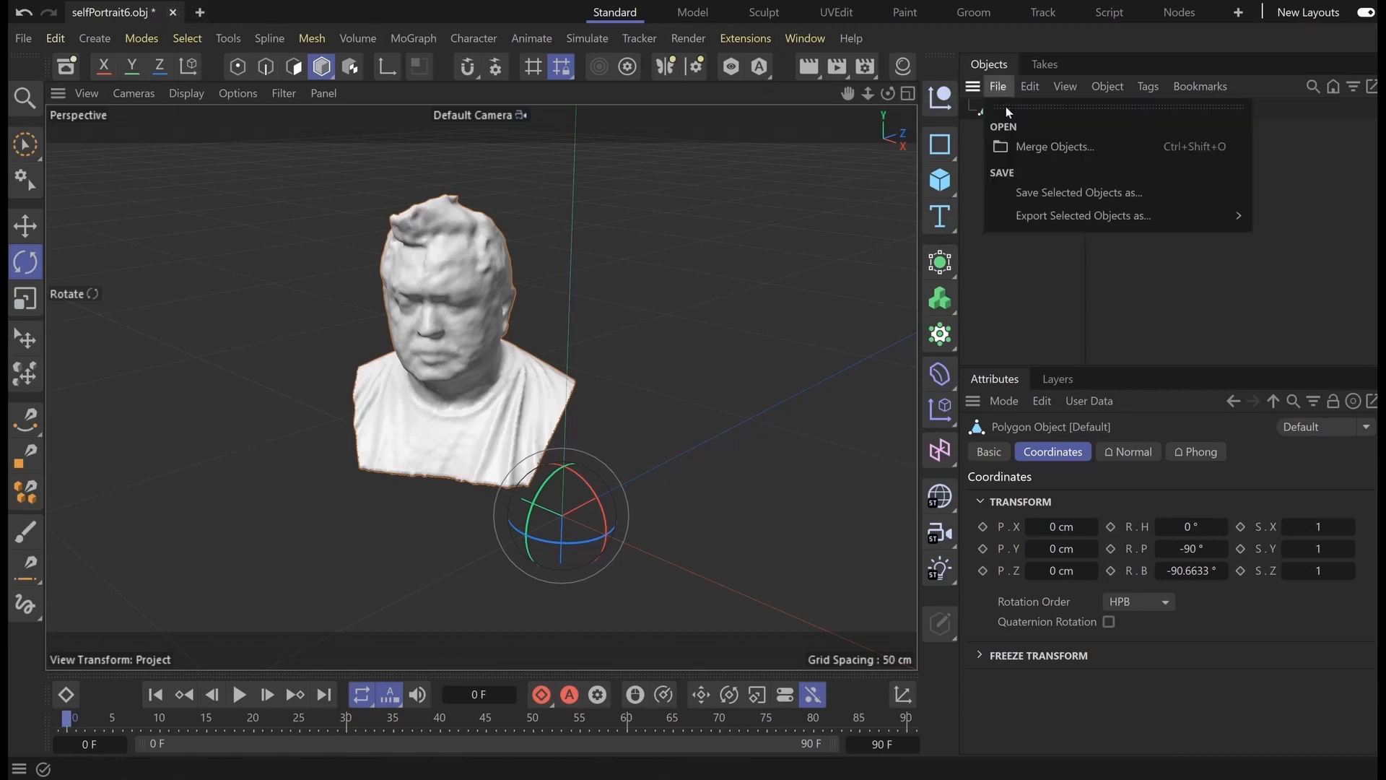
pyautogui.click(1050, 145)
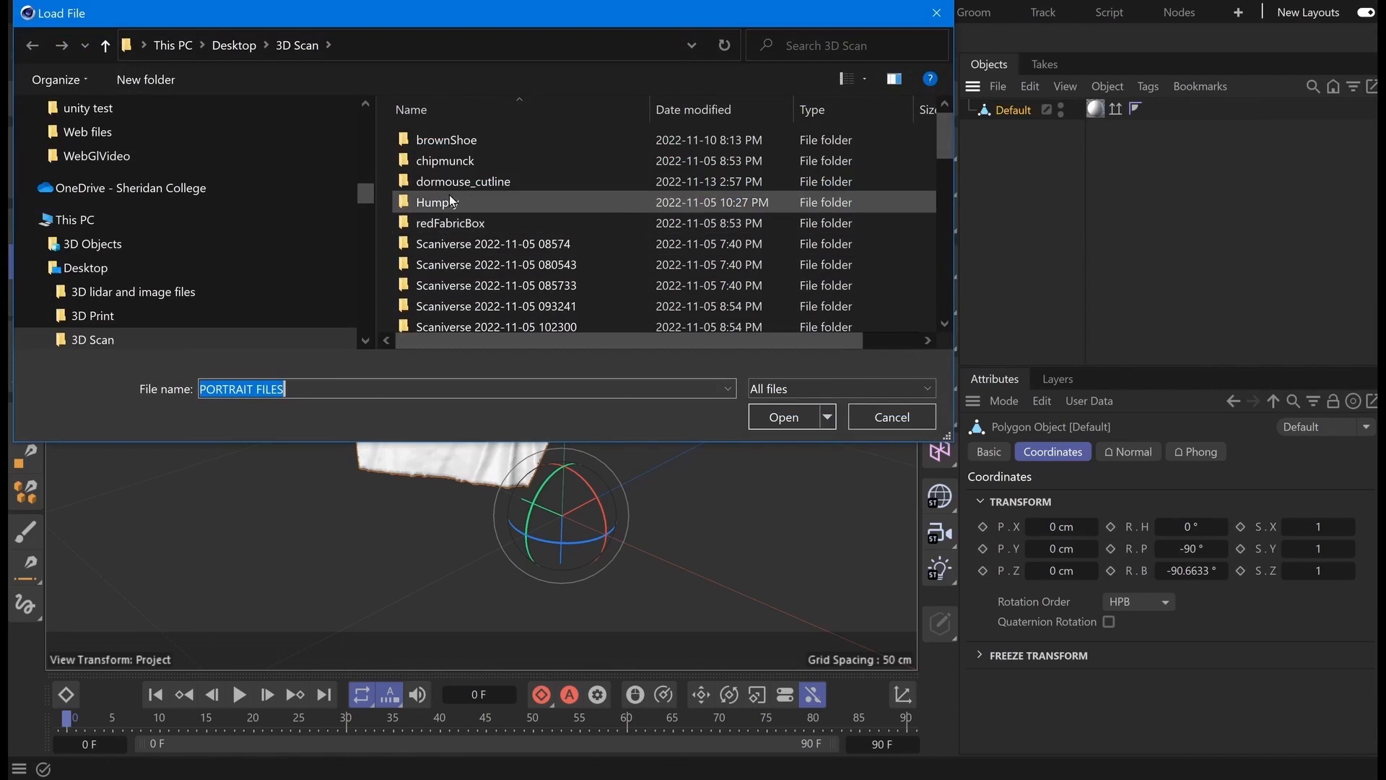
pyautogui.scroll(-1, 464, 266)
pyautogui.scroll(-2, 462, 266)
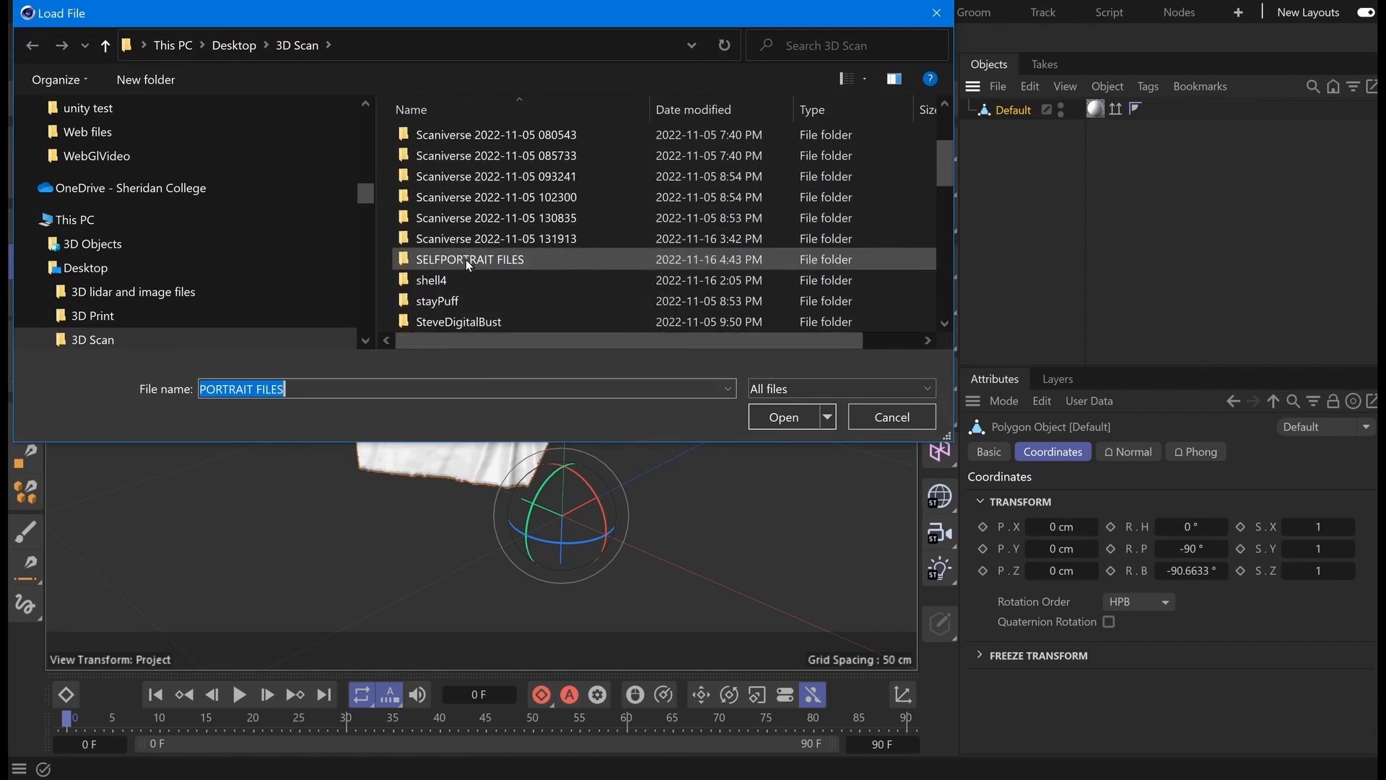
pyautogui.doubleClick(466, 258)
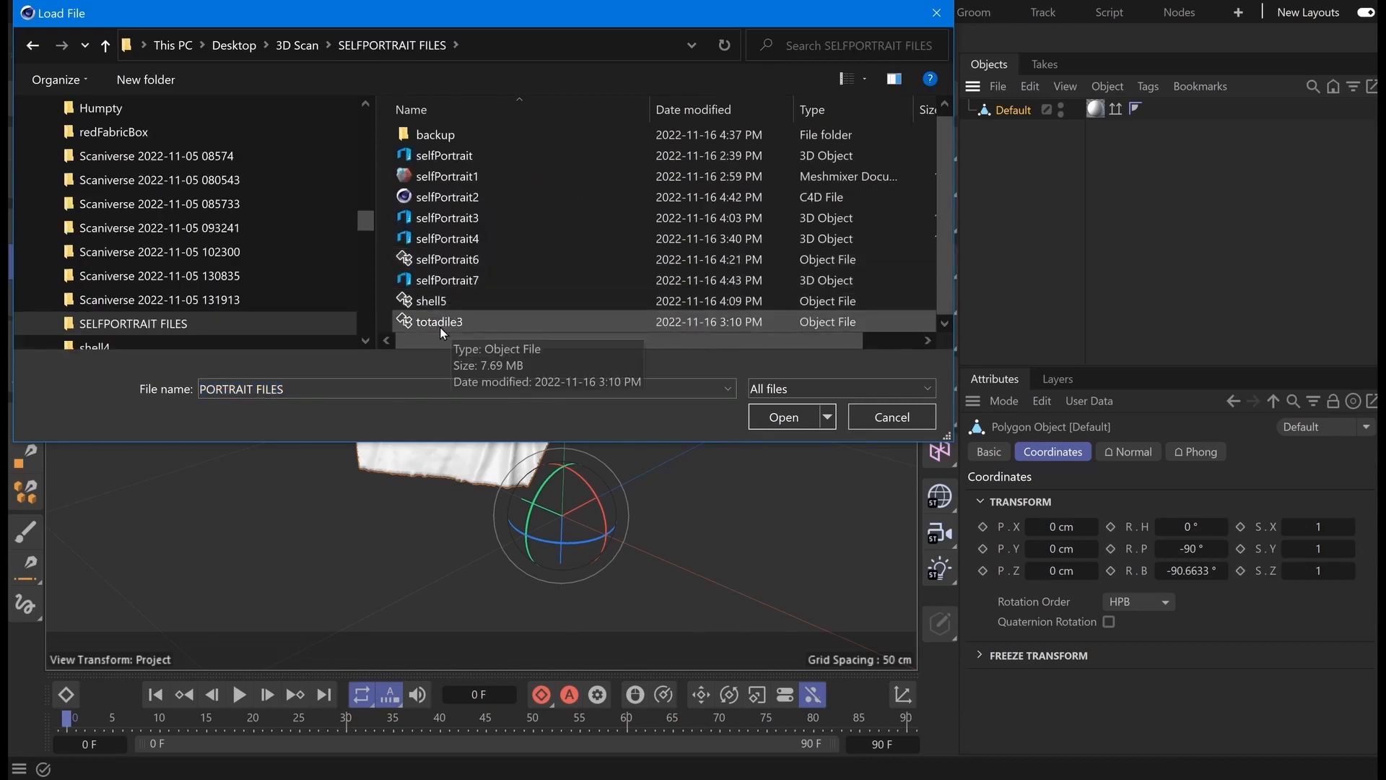
pyautogui.click(429, 301)
pyautogui.click(777, 416)
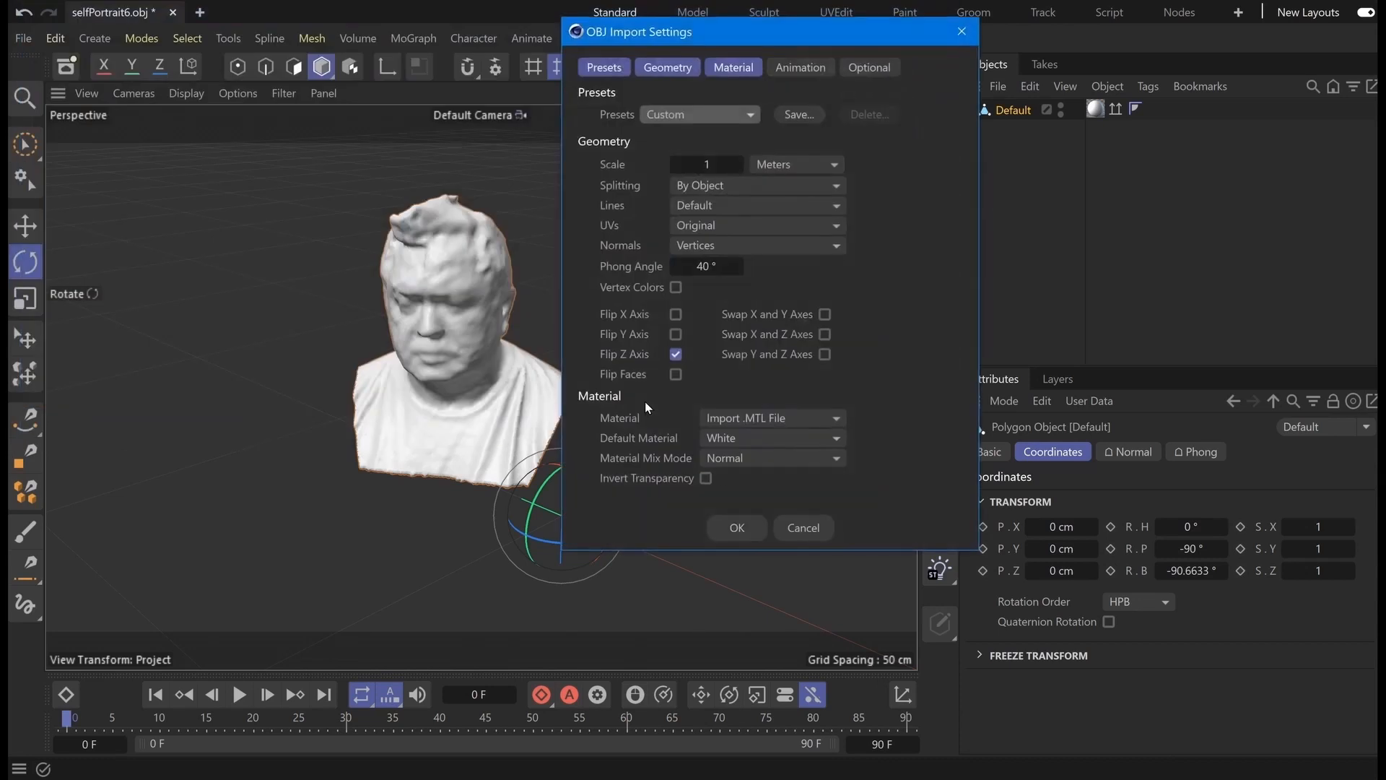
pyautogui.click(740, 528)
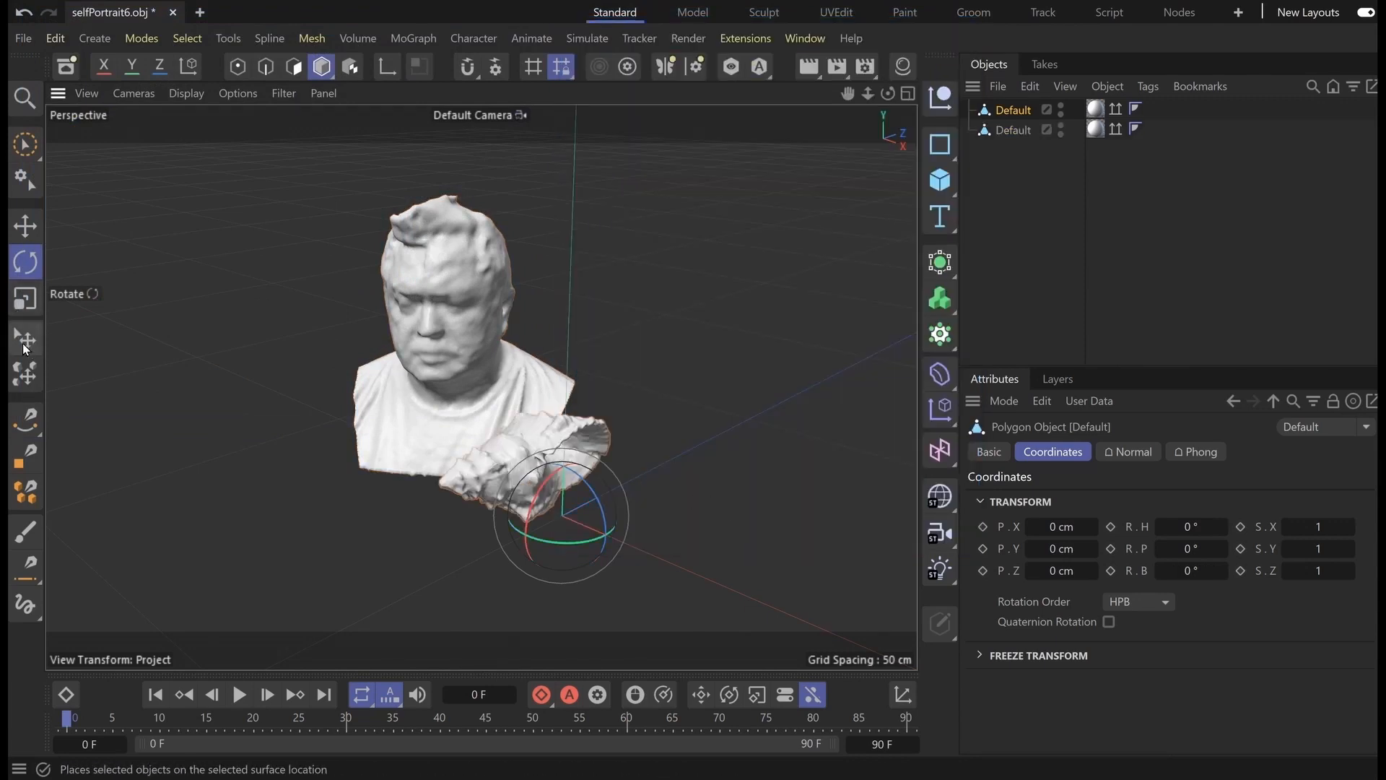
# Move the imported shell out of the bust so it sits beside the shoulder nearest the world origin
pyautogui.click(25, 226)
pyautogui.moveTo(615, 495); pyautogui.dragTo(729, 417)
pyautogui.moveTo(811, 511); pyautogui.dragTo(683, 480)
pyautogui.moveTo(613, 374); pyautogui.dragTo(621, 419)
pyautogui.moveTo(657, 466); pyautogui.dragTo(705, 430)
pyautogui.moveTo(663, 369); pyautogui.dragTo(662, 395)
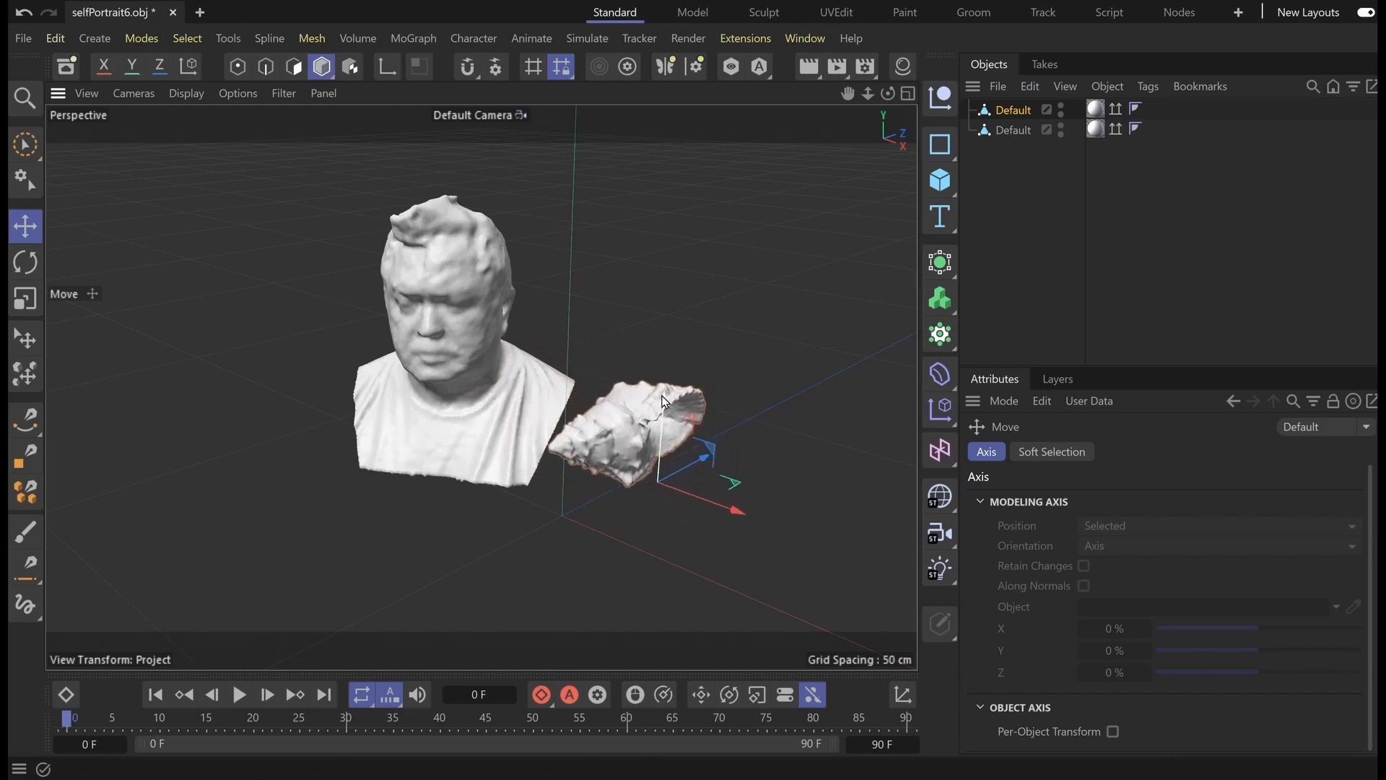
# Merge totadile3 from the SELFPORTRAIT FILES folder into the scene at a scale of 1 meter with the Z axis flipped
pyautogui.click(998, 86)
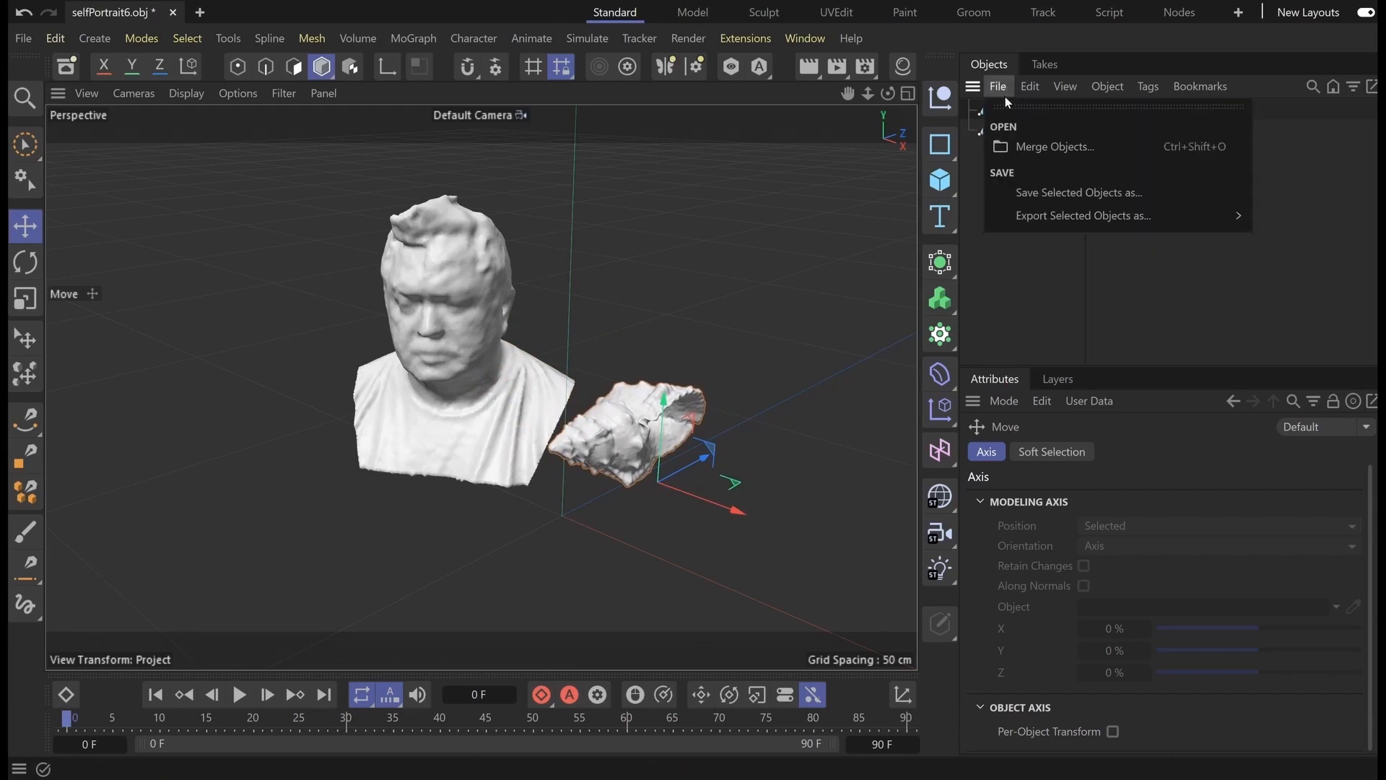
pyautogui.click(1035, 146)
pyautogui.scroll(-2, 478, 254)
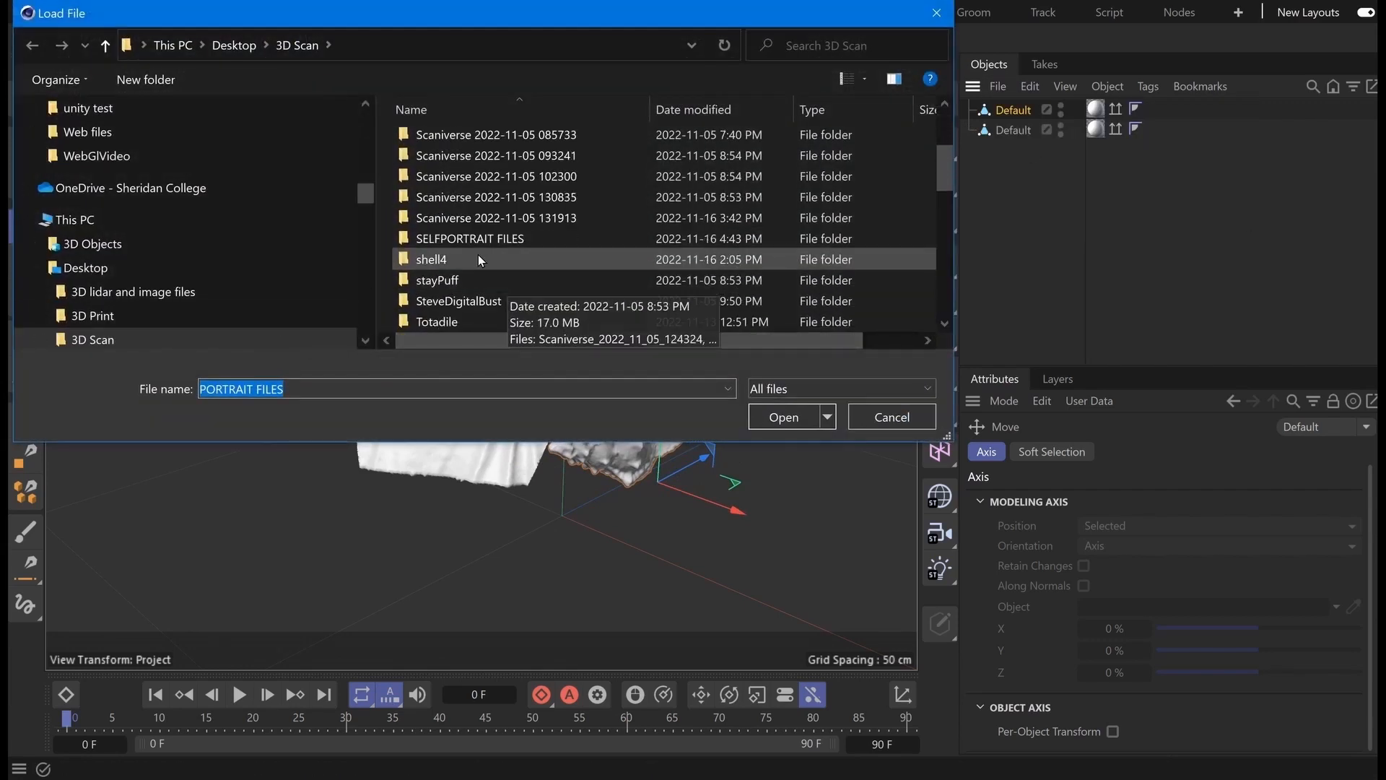
pyautogui.doubleClick(462, 241)
pyautogui.click(446, 324)
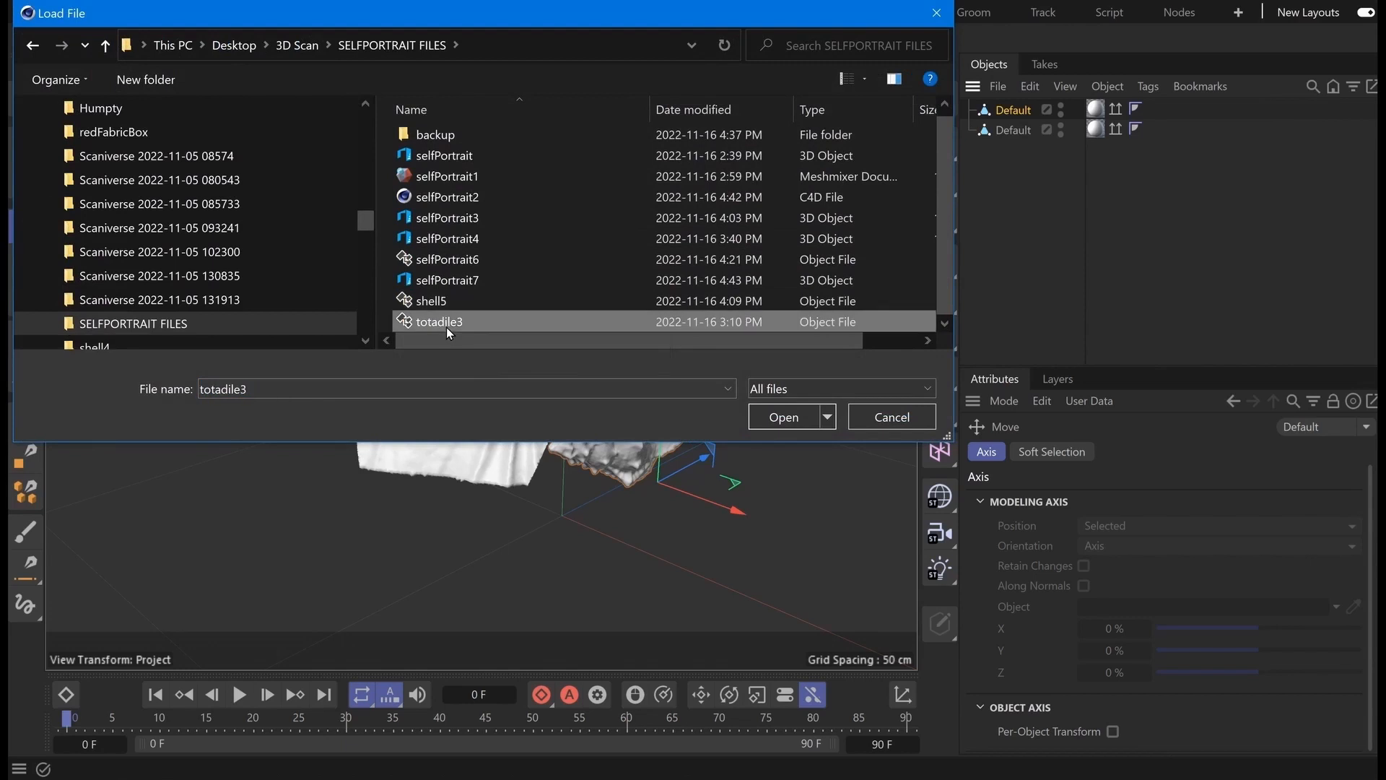
pyautogui.click(783, 417)
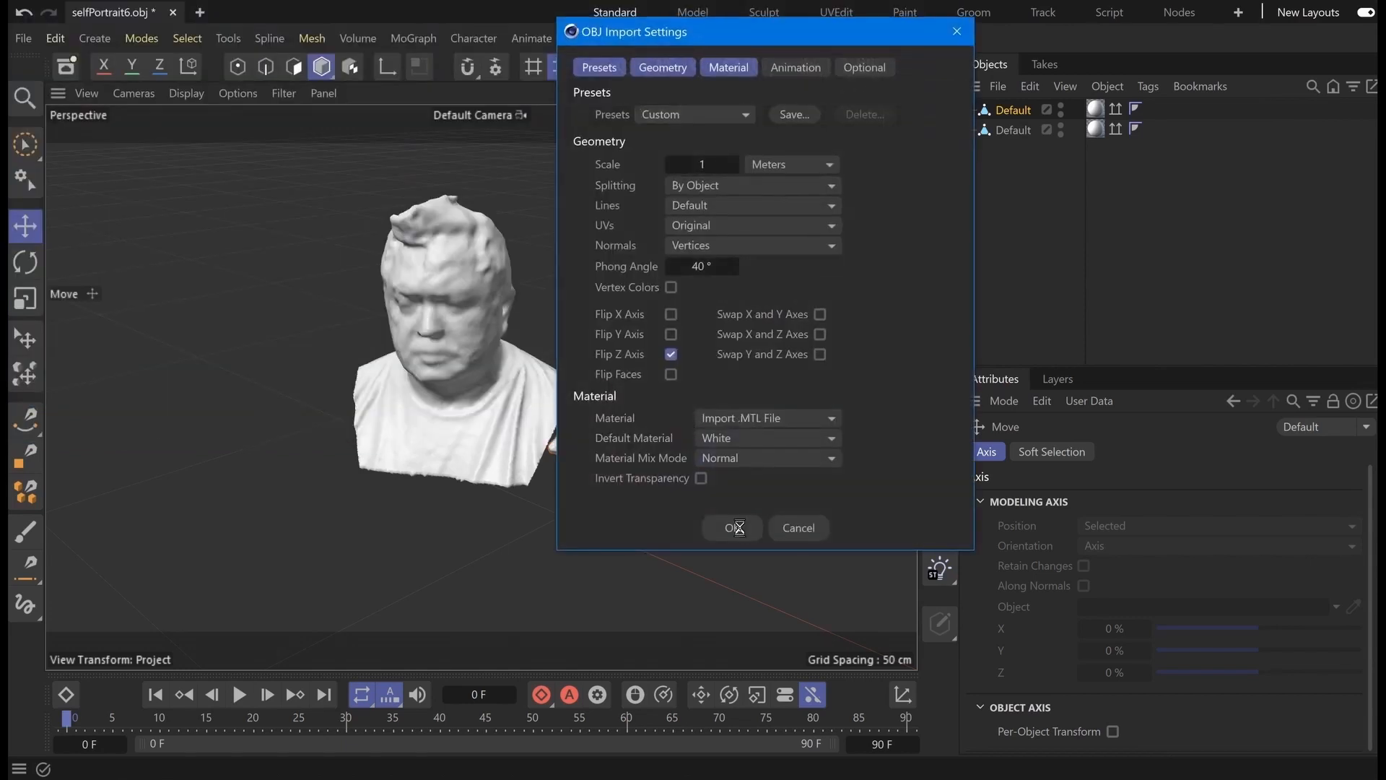
pyautogui.click(734, 527)
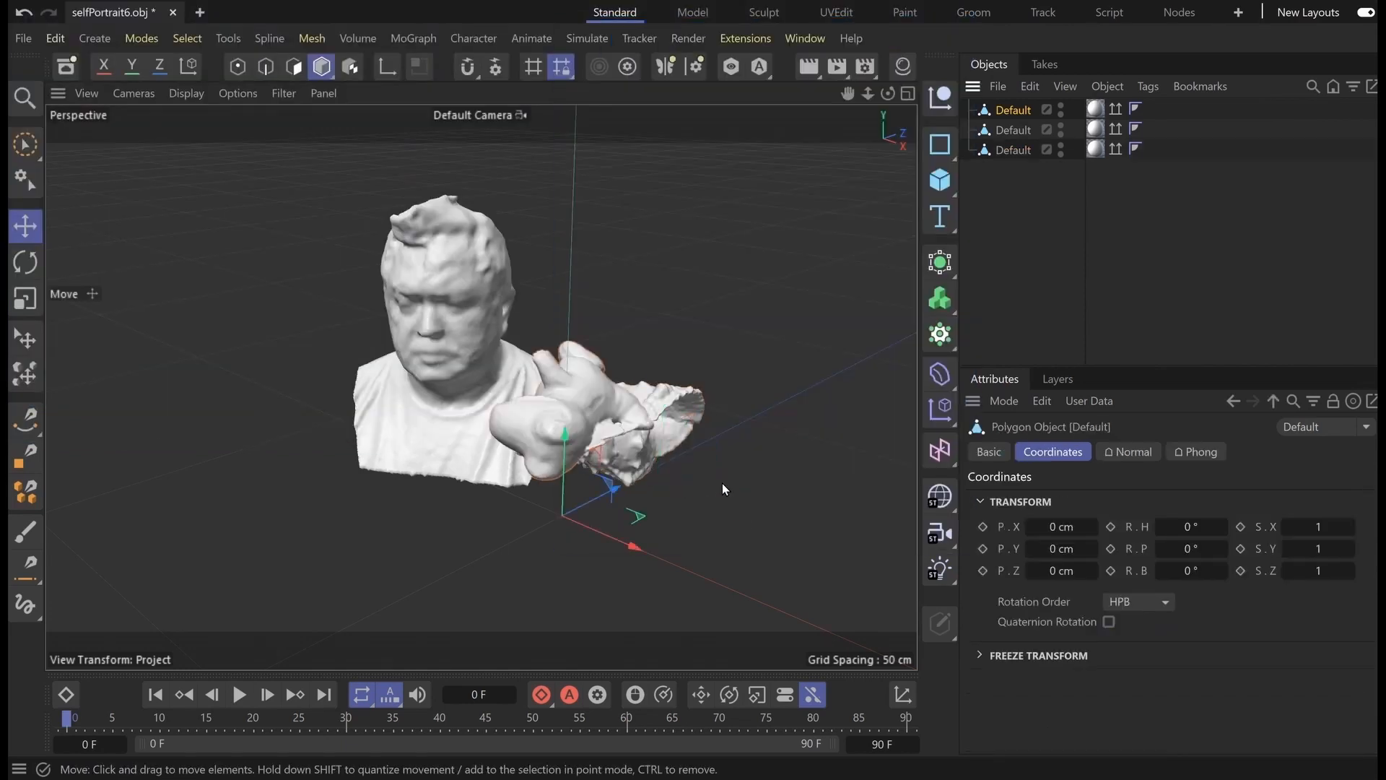
# Rotate the imported totadile figure upright so it stands on its feet facing forward like the bust
pyautogui.click(38, 264)
pyautogui.moveTo(540, 498); pyautogui.dragTo(543, 556)
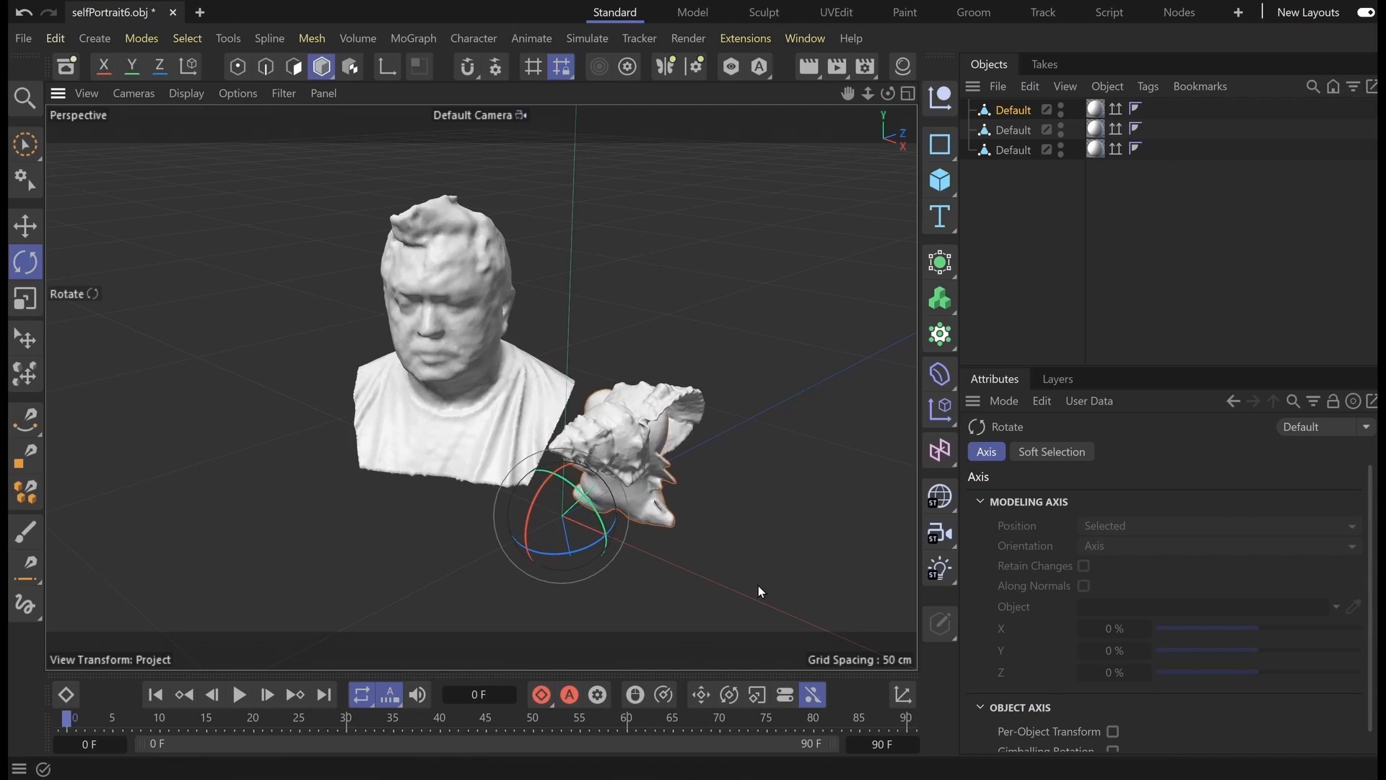
pyautogui.moveTo(543, 555); pyautogui.dragTo(313, 374)
# Raise the totadile figure and move it to the side of the bust opposite the shell, slightly forward
pyautogui.press('e')
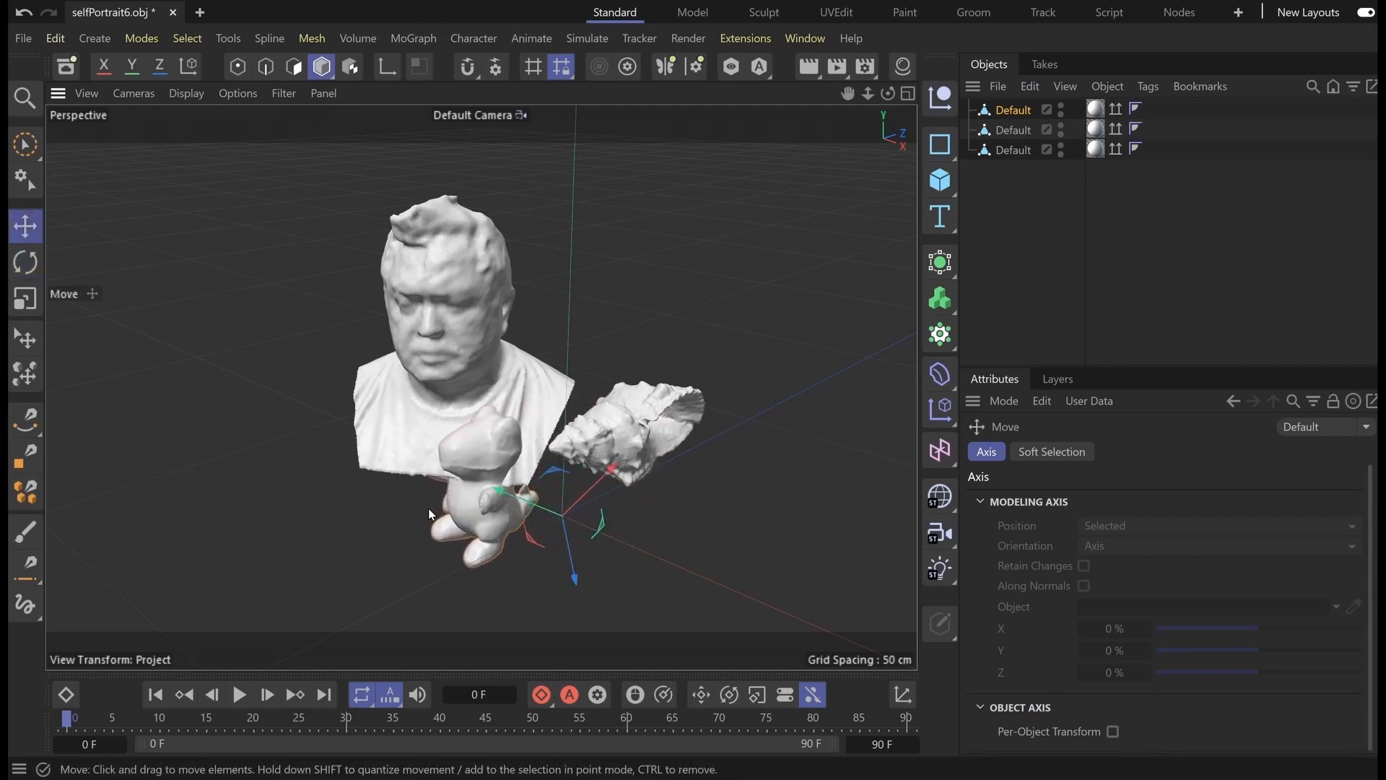
pyautogui.moveTo(575, 568); pyautogui.dragTo(553, 477)
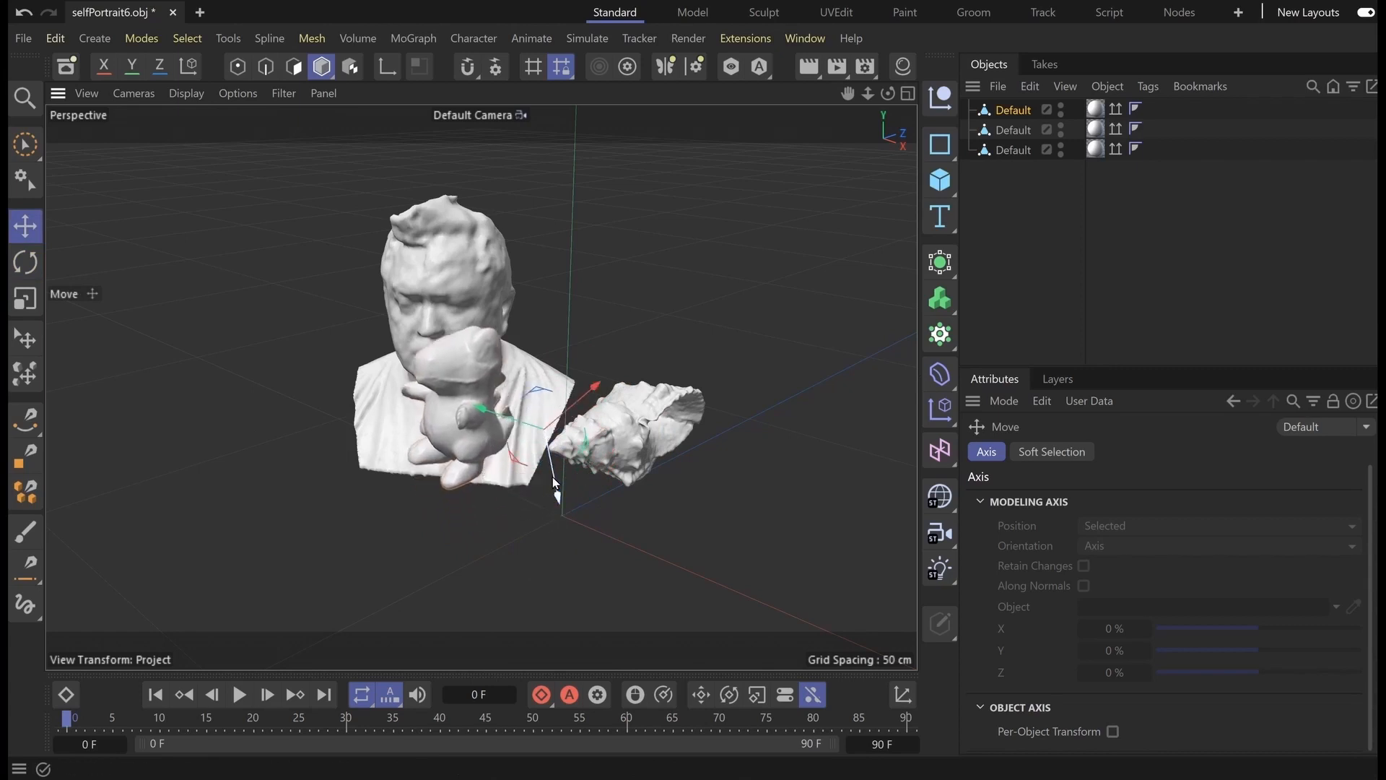
pyautogui.moveTo(480, 407); pyautogui.dragTo(306, 391)
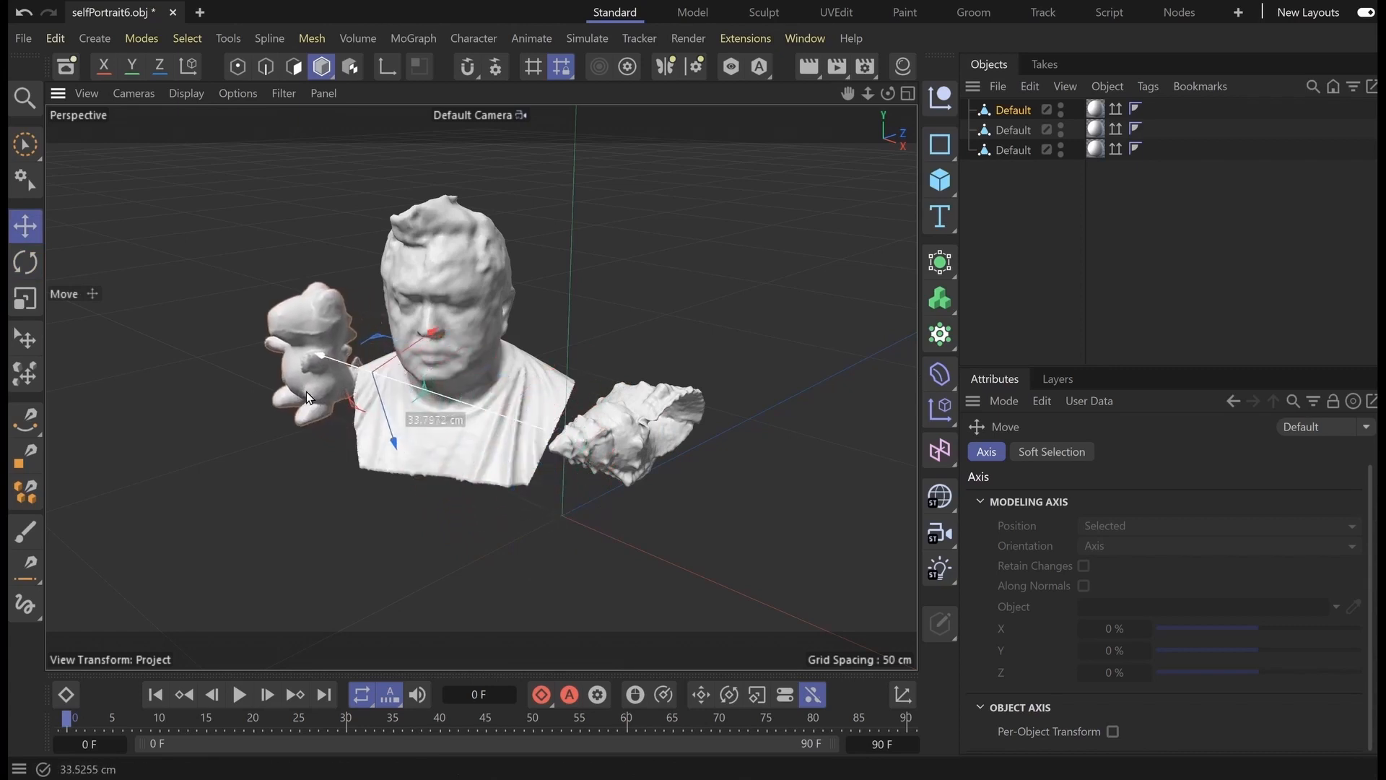
pyautogui.moveTo(430, 335); pyautogui.dragTo(397, 355)
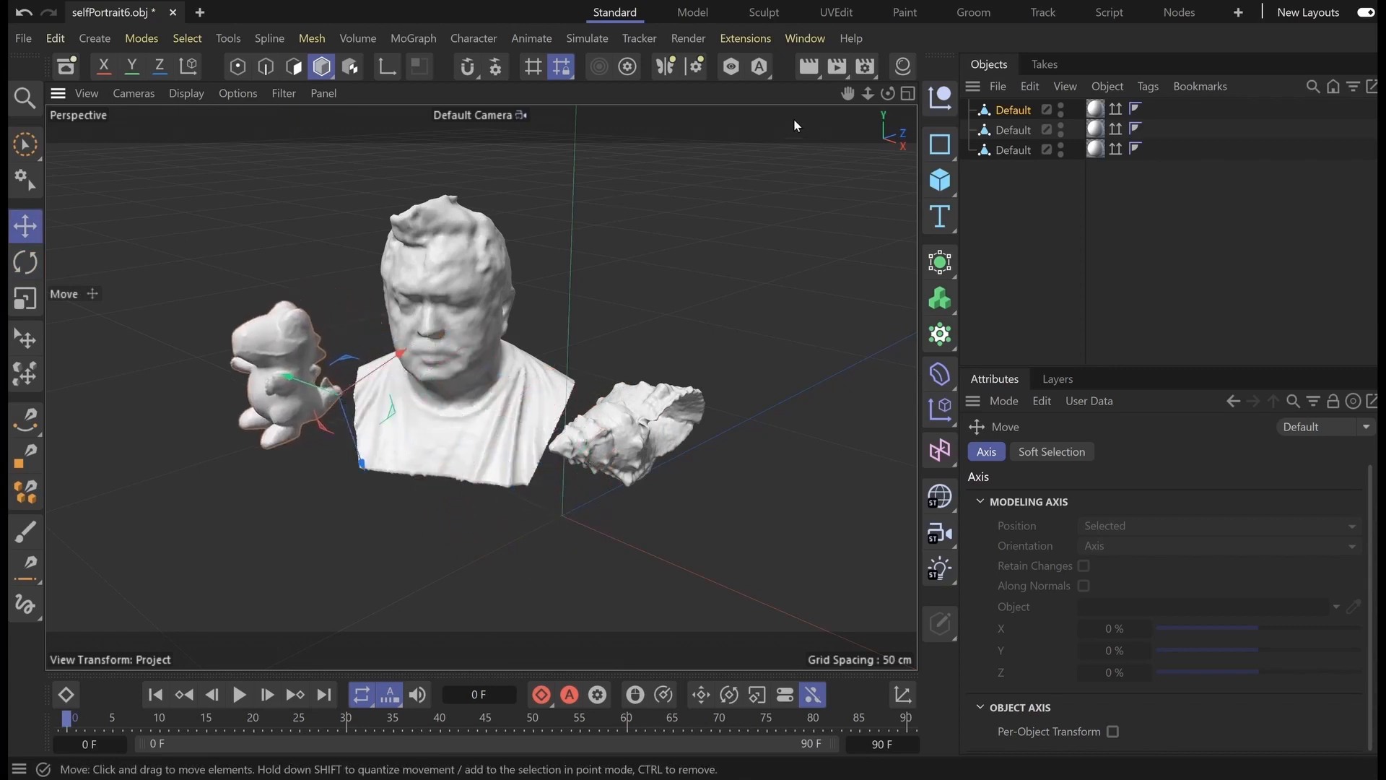
pyautogui.click(911, 96)
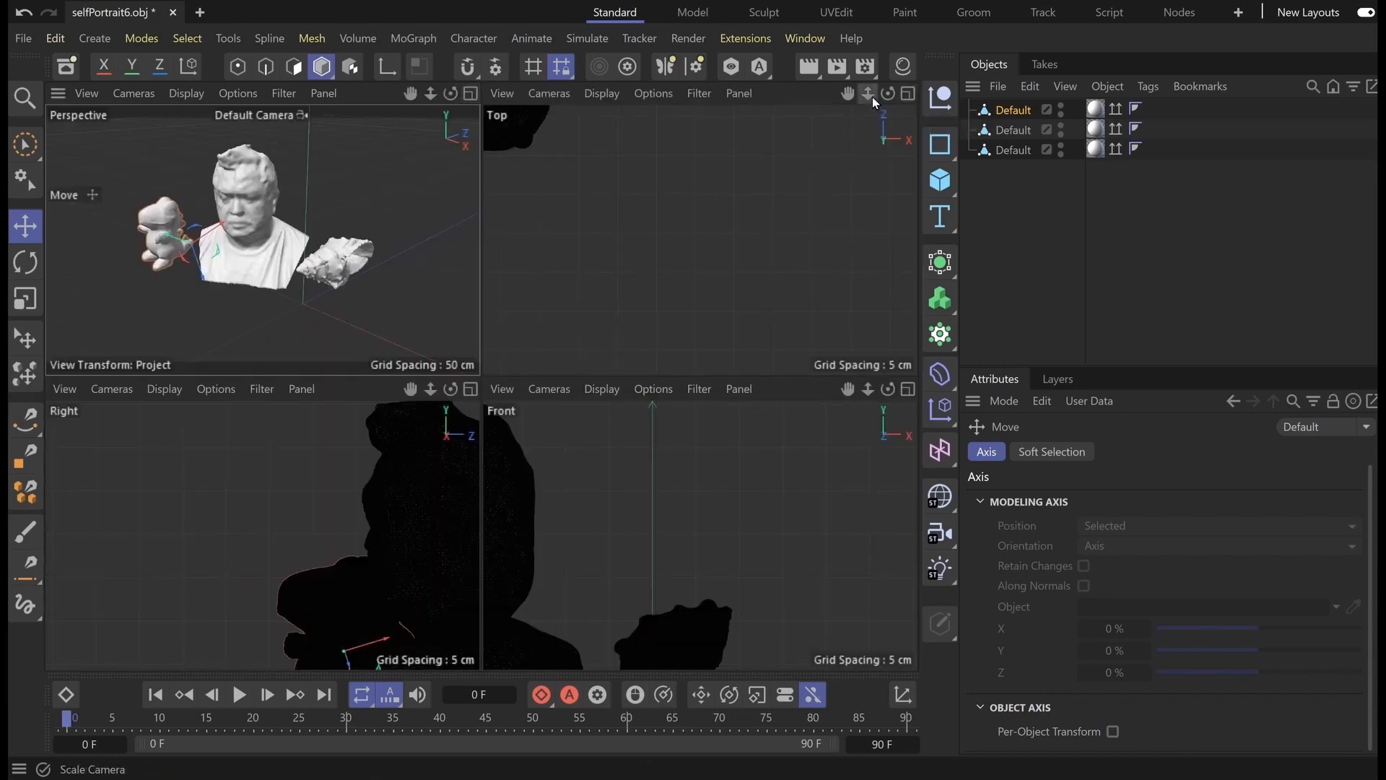
pyautogui.click(469, 94)
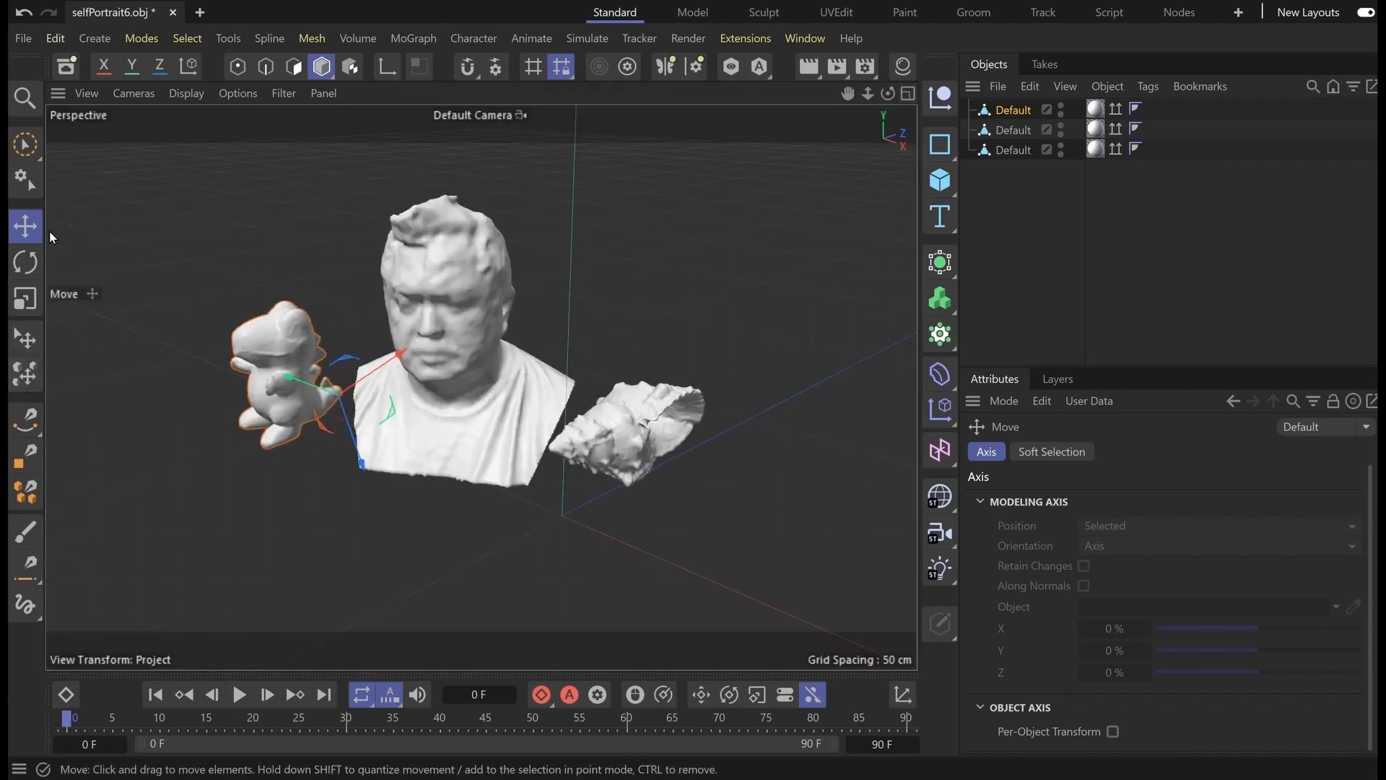
# Add a cube and reshape it into a thin, long, narrow slab as a base for the three sculptures
pyautogui.click(946, 182)
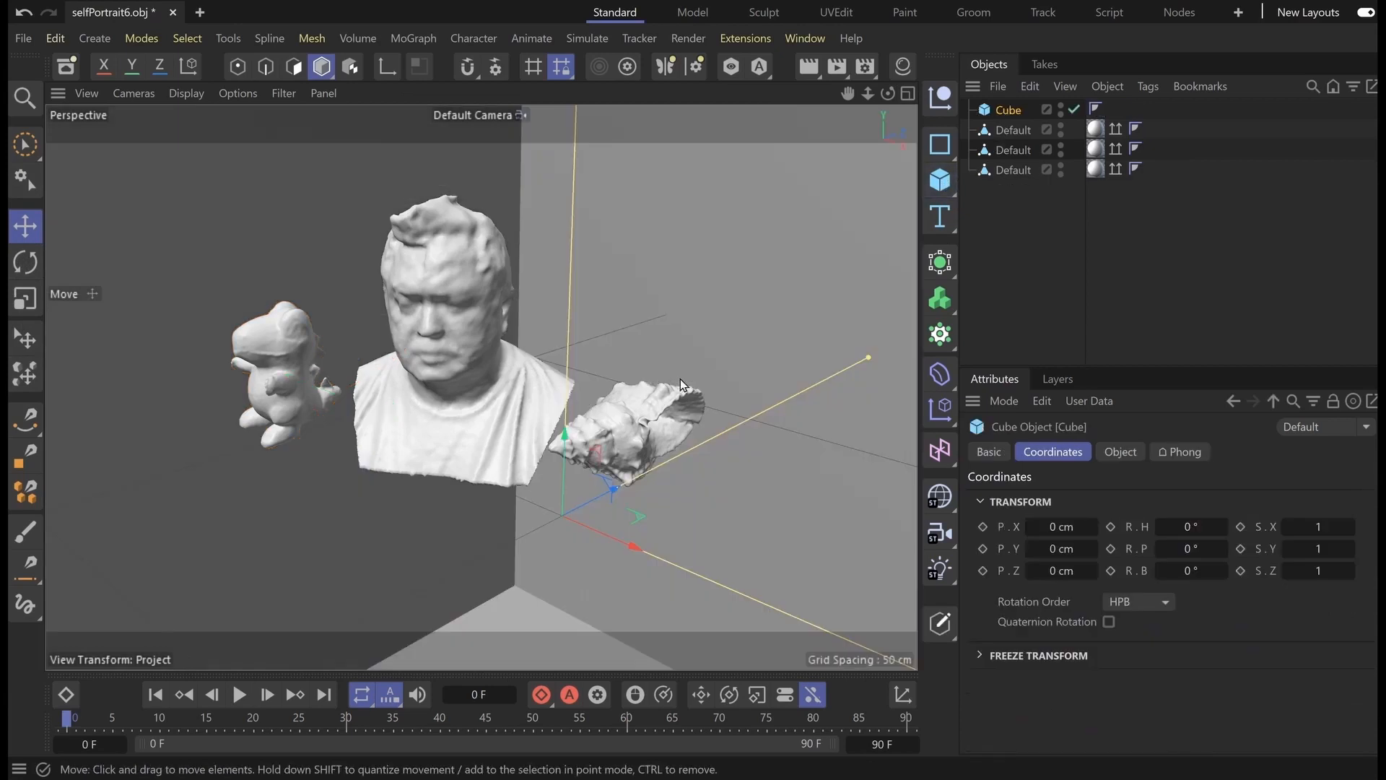
pyautogui.scroll(-5, 677, 384)
pyautogui.scroll(-3, 671, 391)
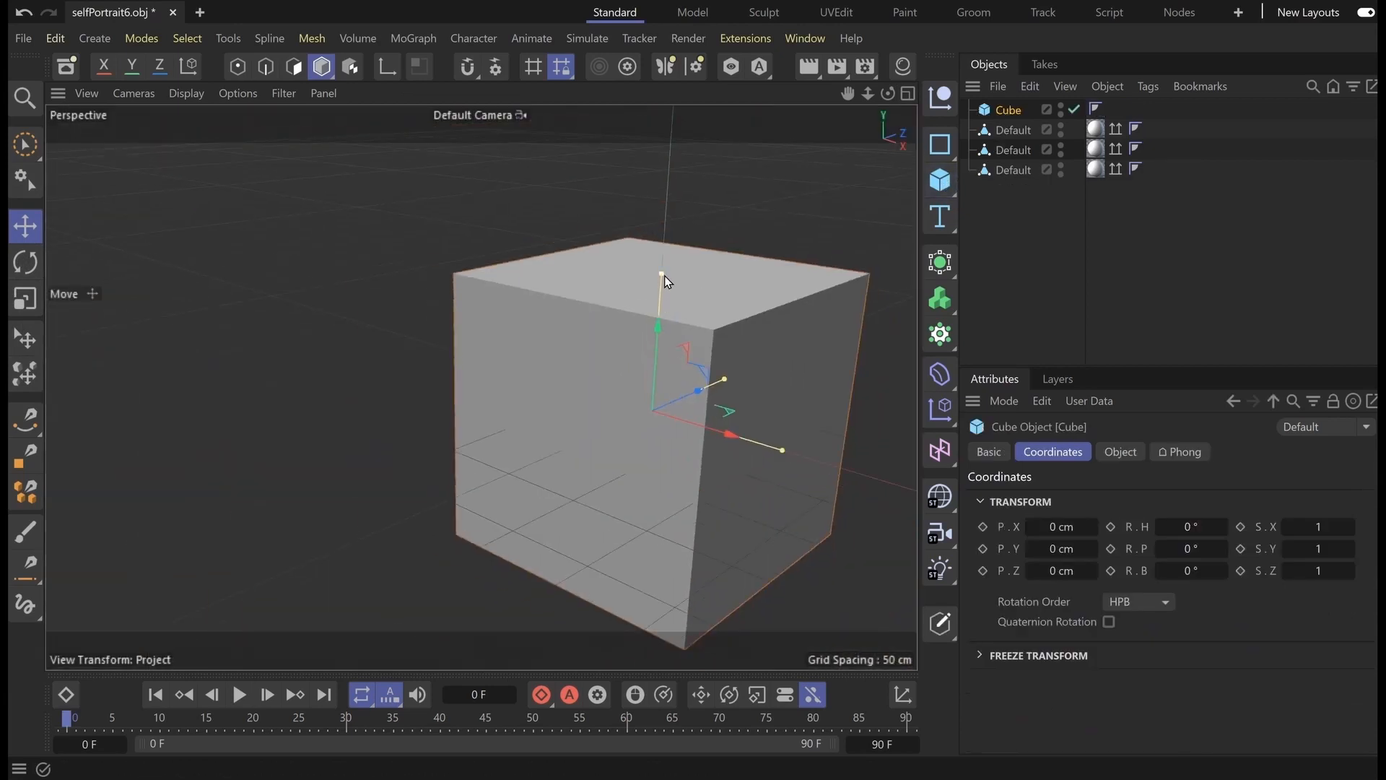
pyautogui.moveTo(662, 290); pyautogui.dragTo(655, 410)
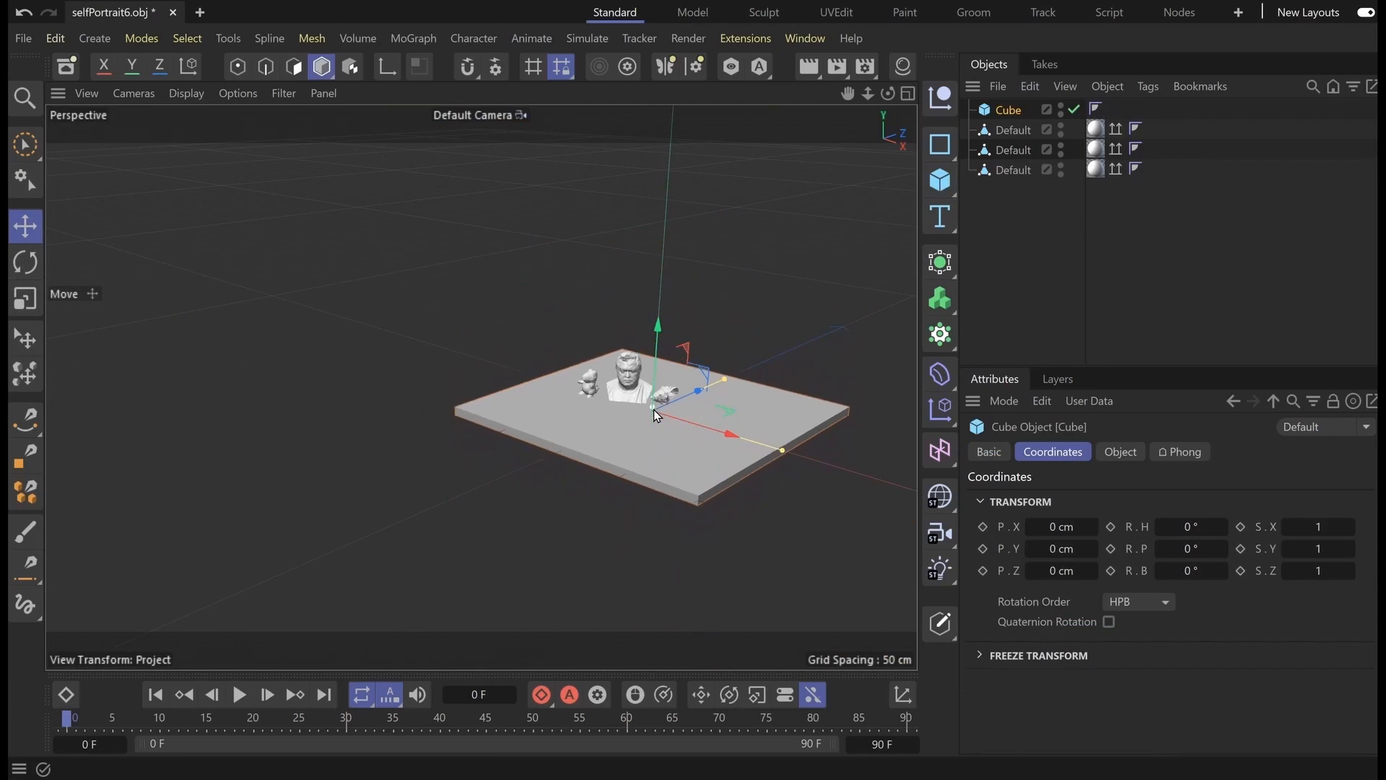
pyautogui.moveTo(781, 449); pyautogui.dragTo(741, 438)
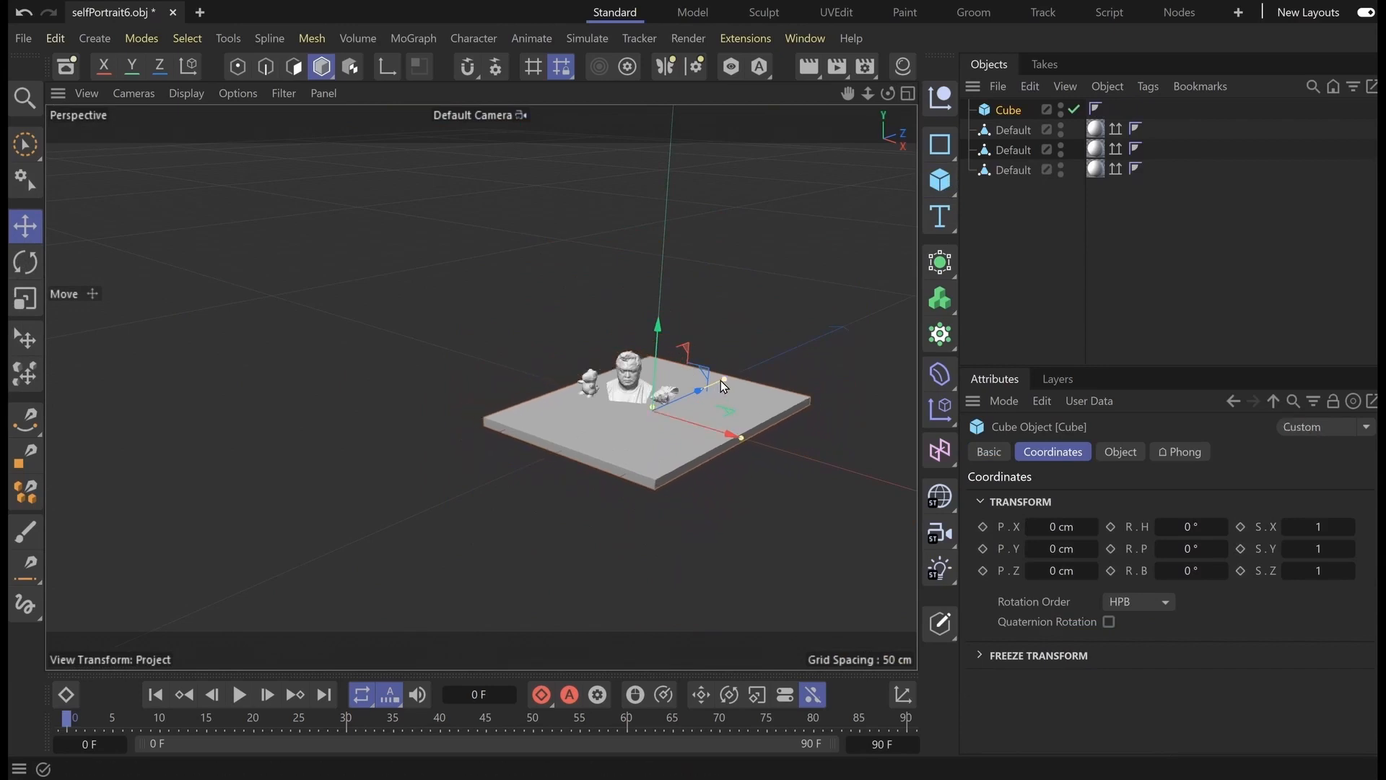
pyautogui.moveTo(723, 380); pyautogui.dragTo(671, 410)
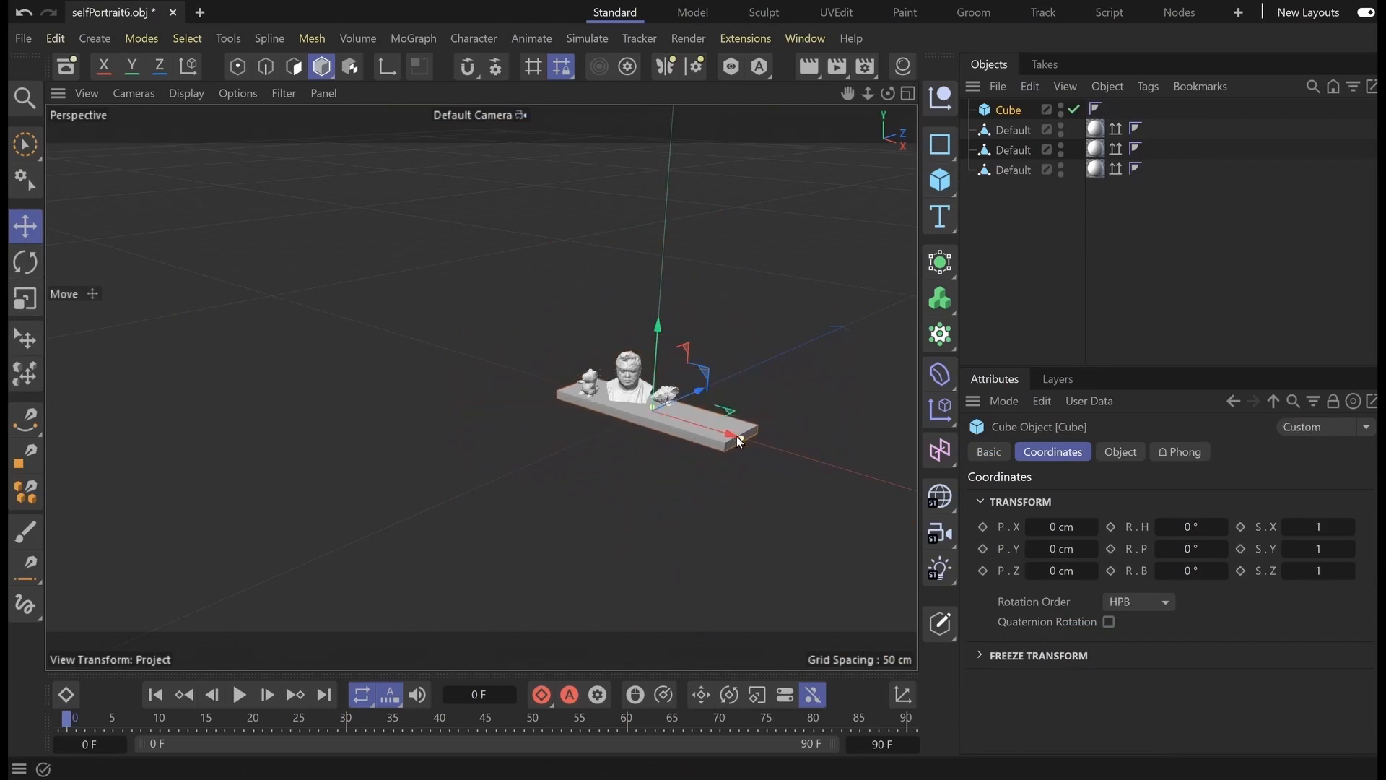
# Show the Top view full size with Gouraud Shading and frame the slab and all three sculptures
pyautogui.click(908, 93)
pyautogui.click(908, 93)
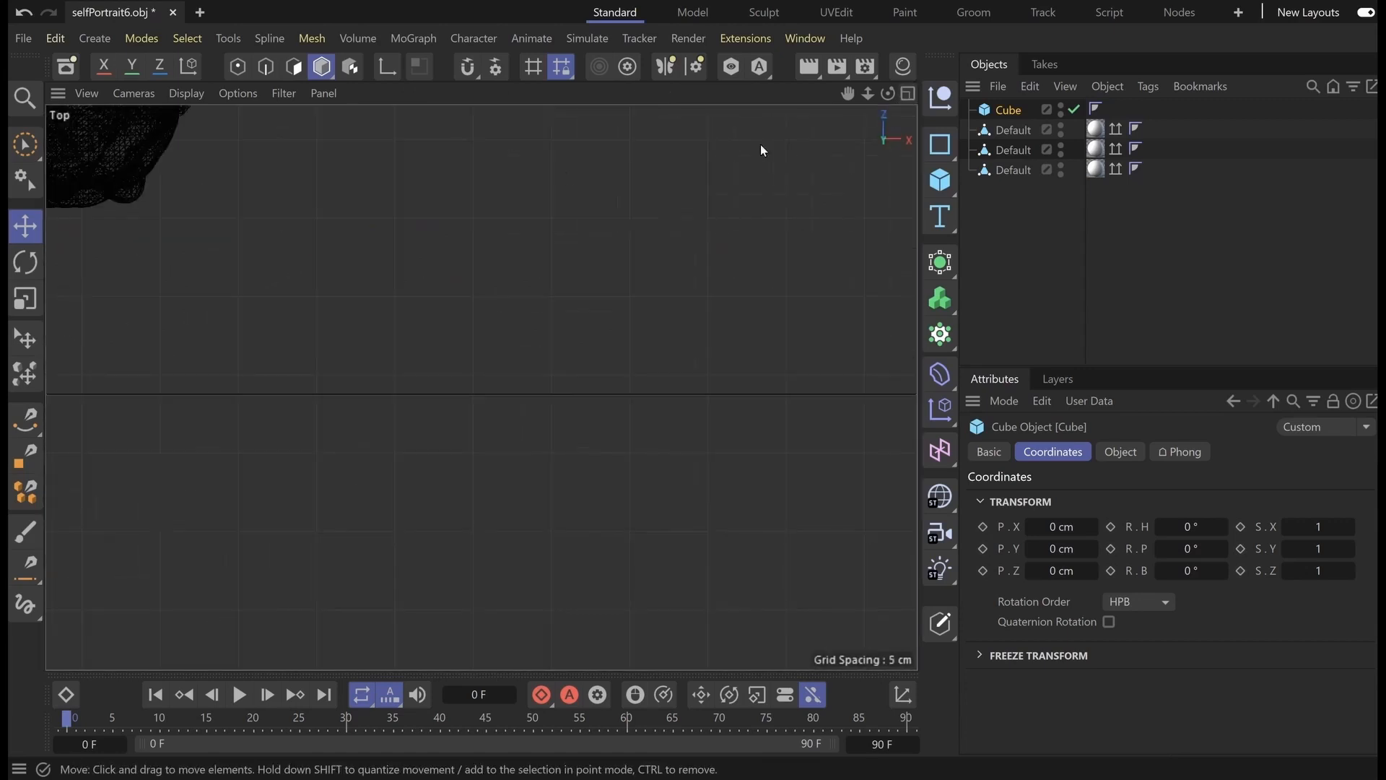
pyautogui.click(186, 93)
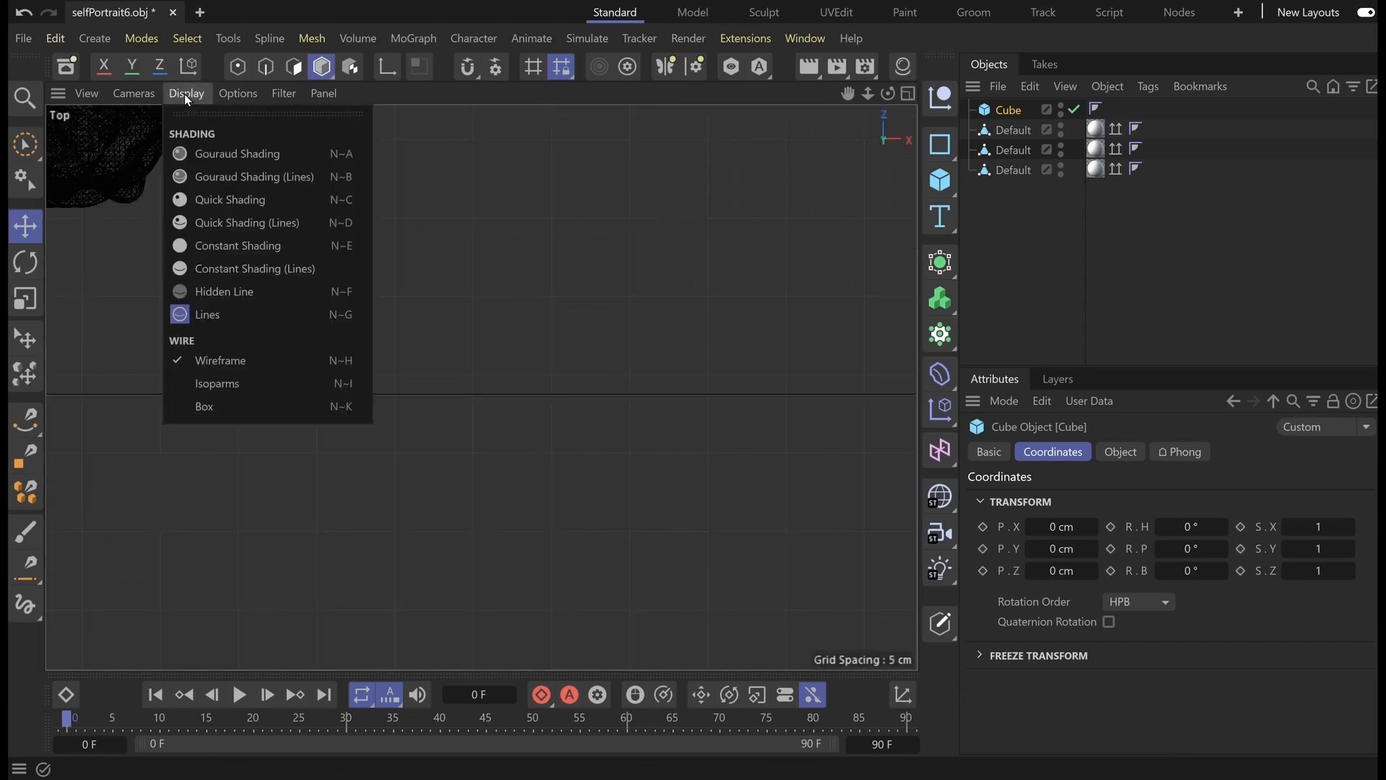
pyautogui.click(236, 160)
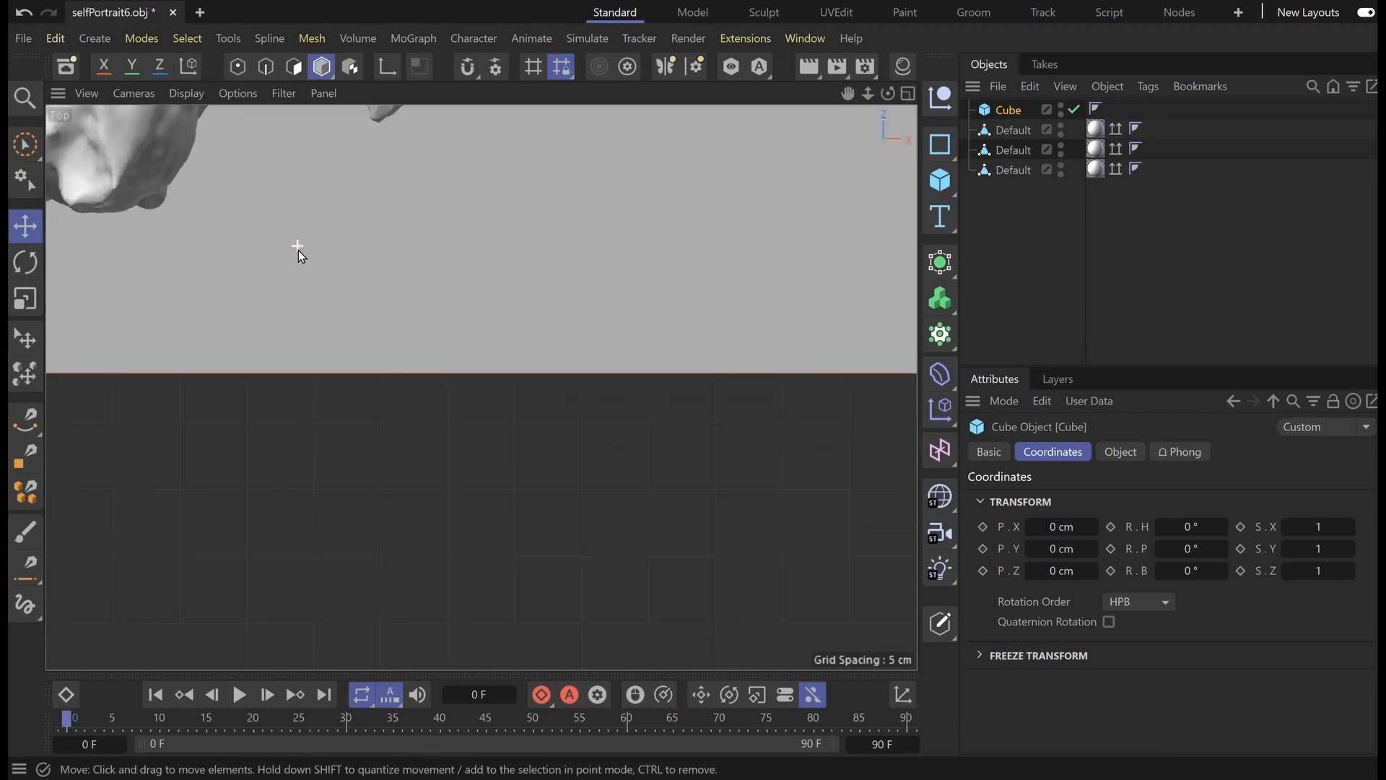
pyautogui.press('9')
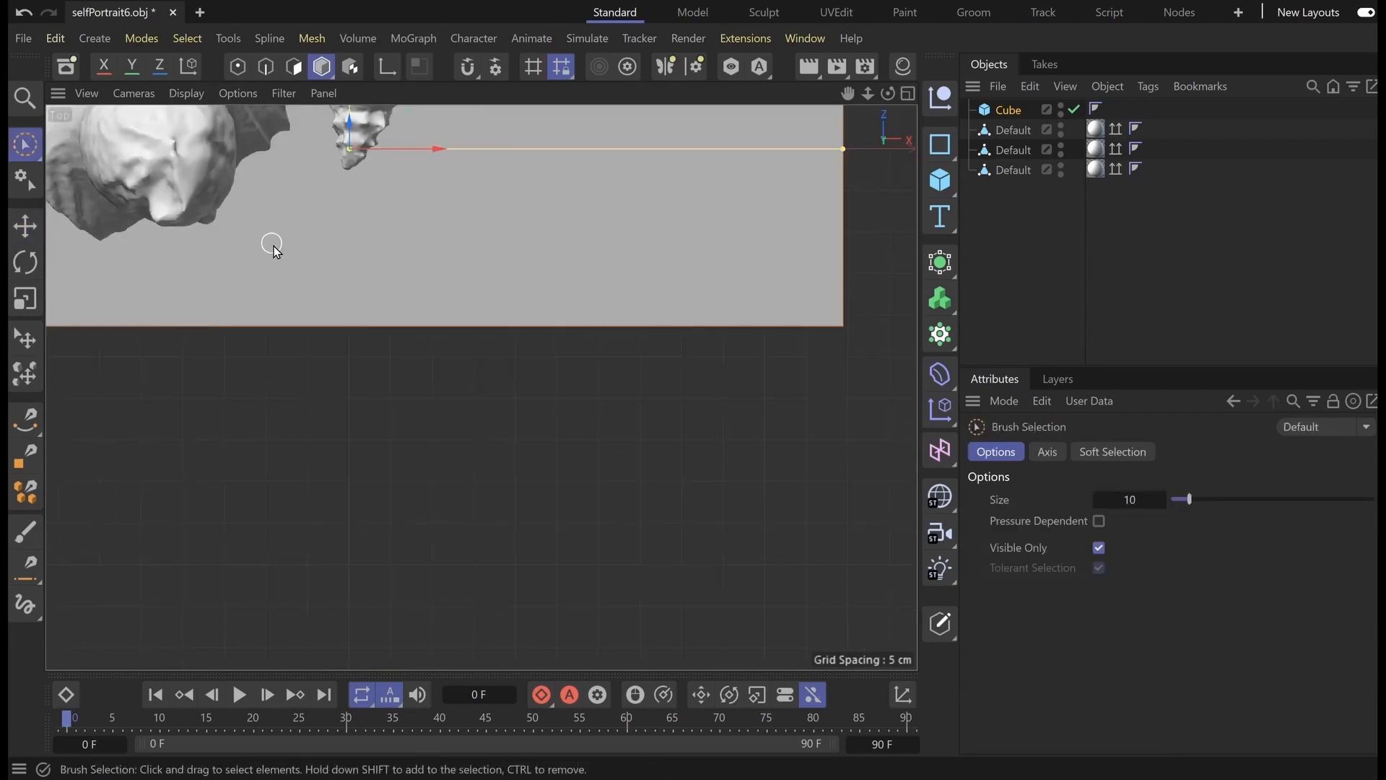
pyautogui.press('h')
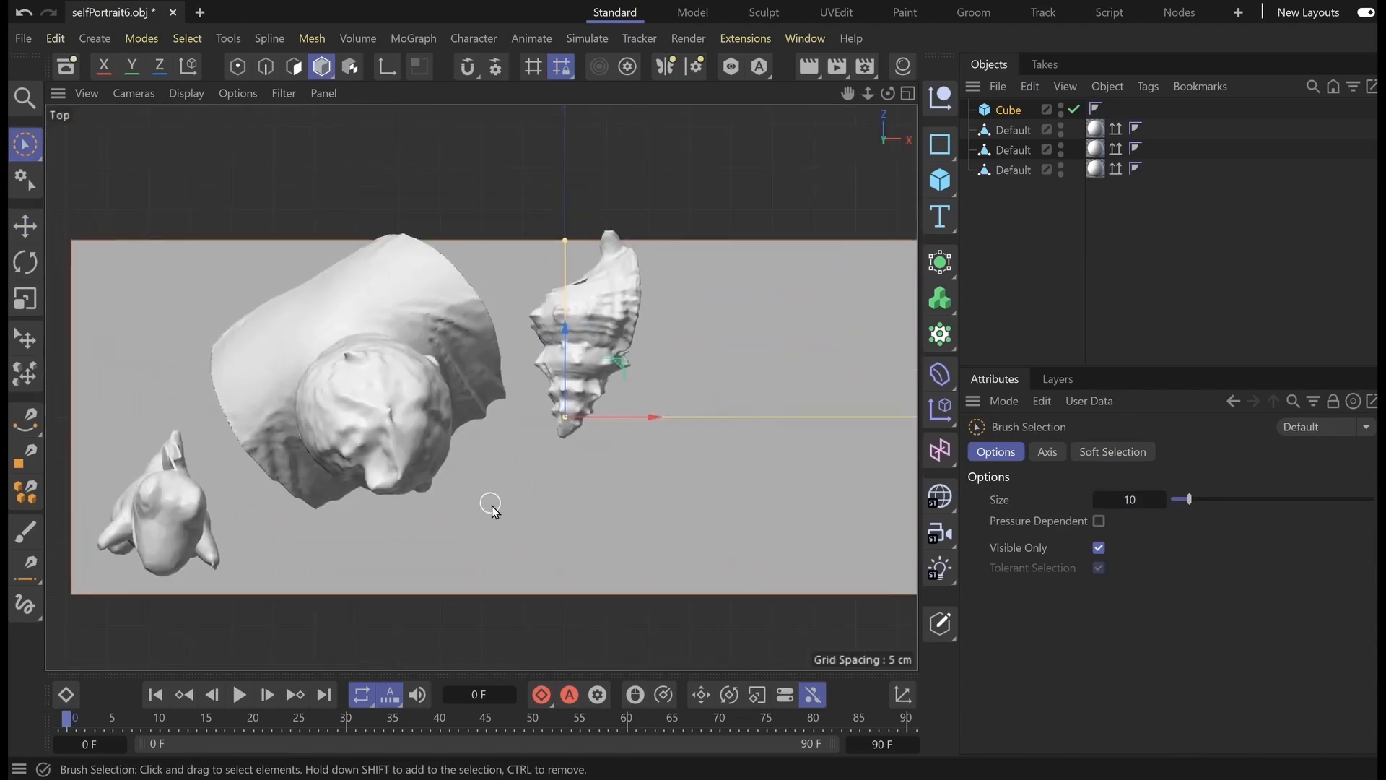
pyautogui.scroll(5, 526, 515)
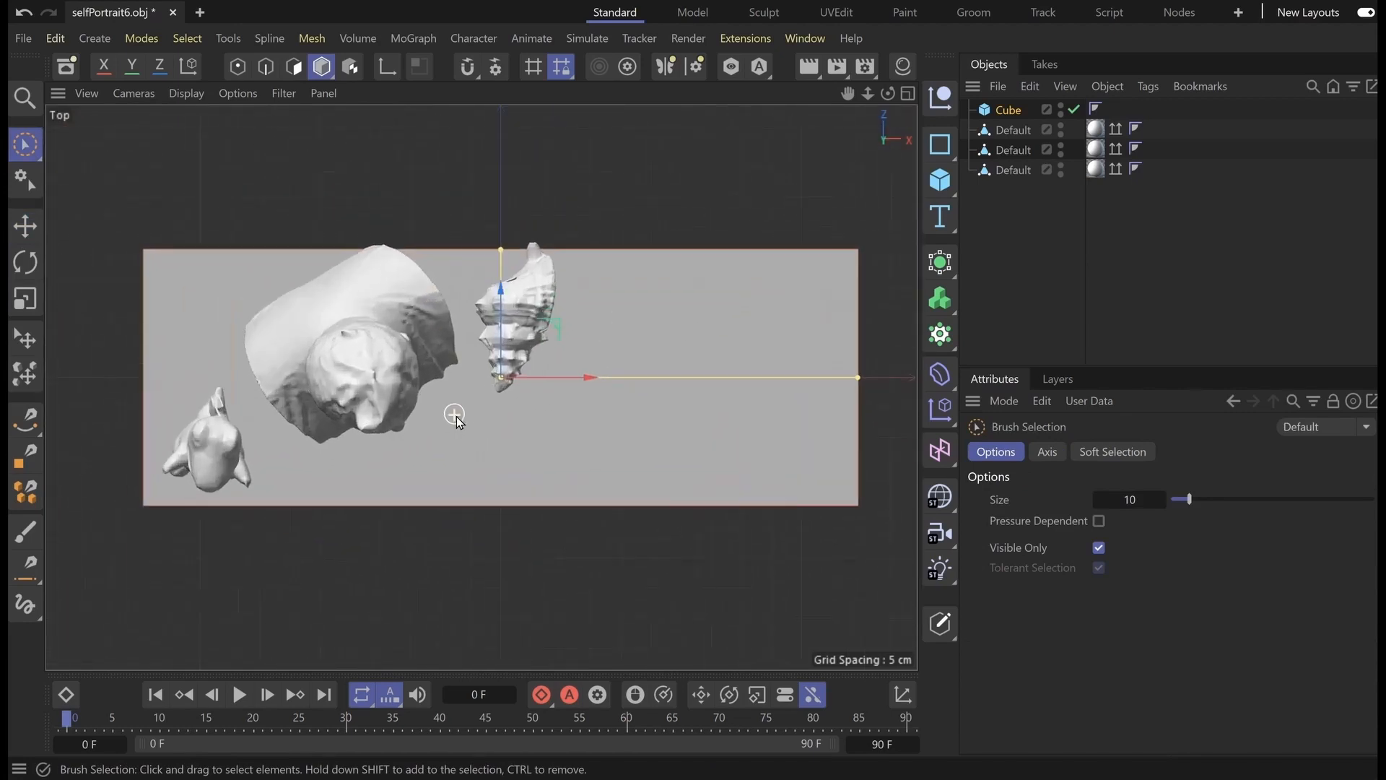
pyautogui.scroll(-1, 457, 415)
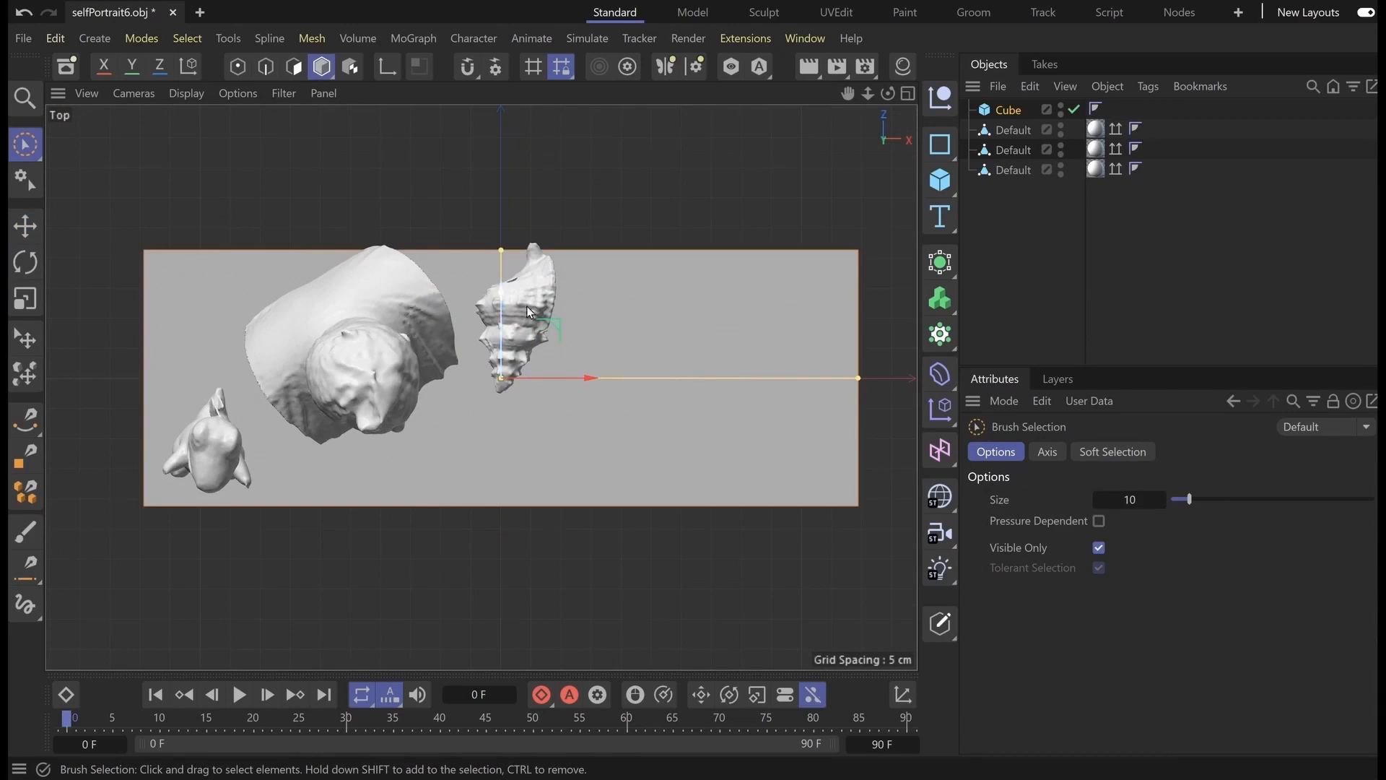
# Move the shell toward the slab's far end and centre it front to back, at about X 39 cm, Z 5 cm
pyautogui.click(25, 145)
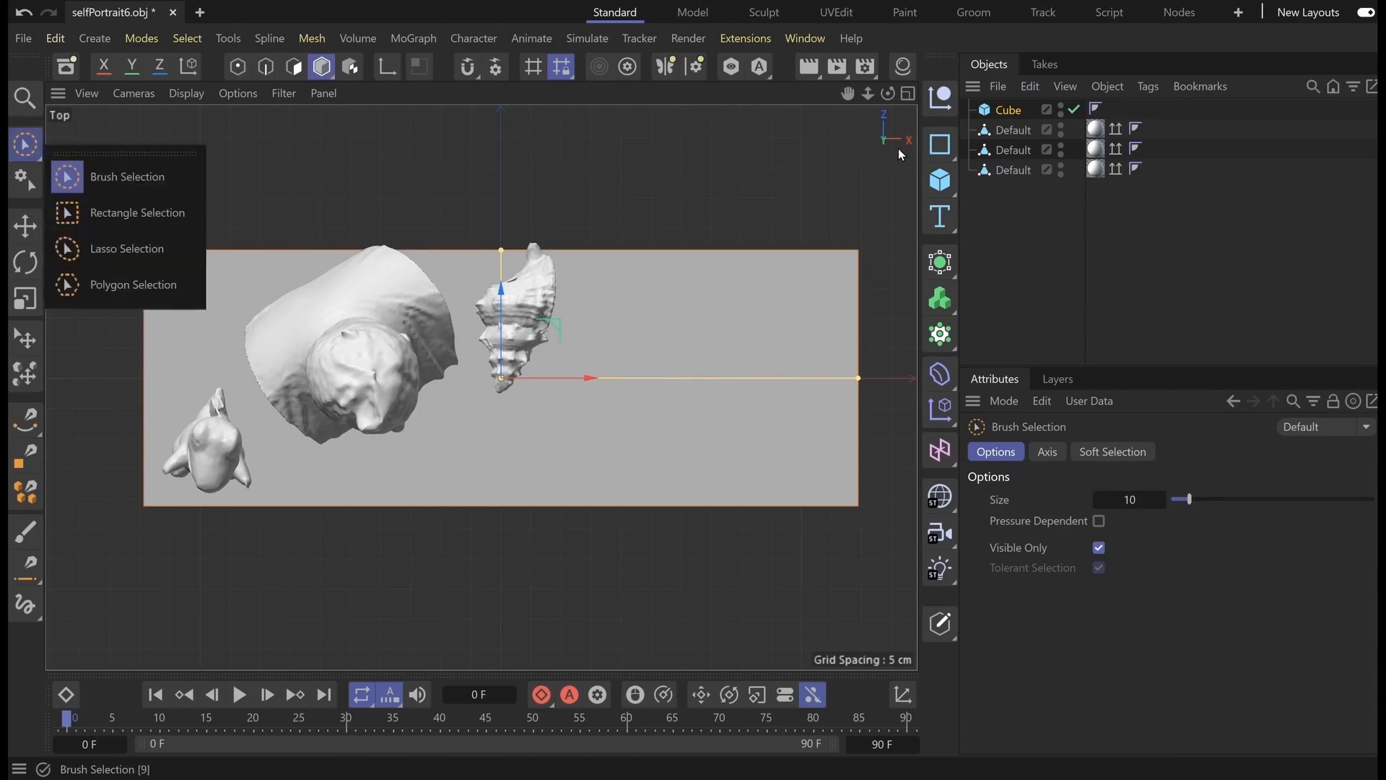
pyautogui.click(1006, 132)
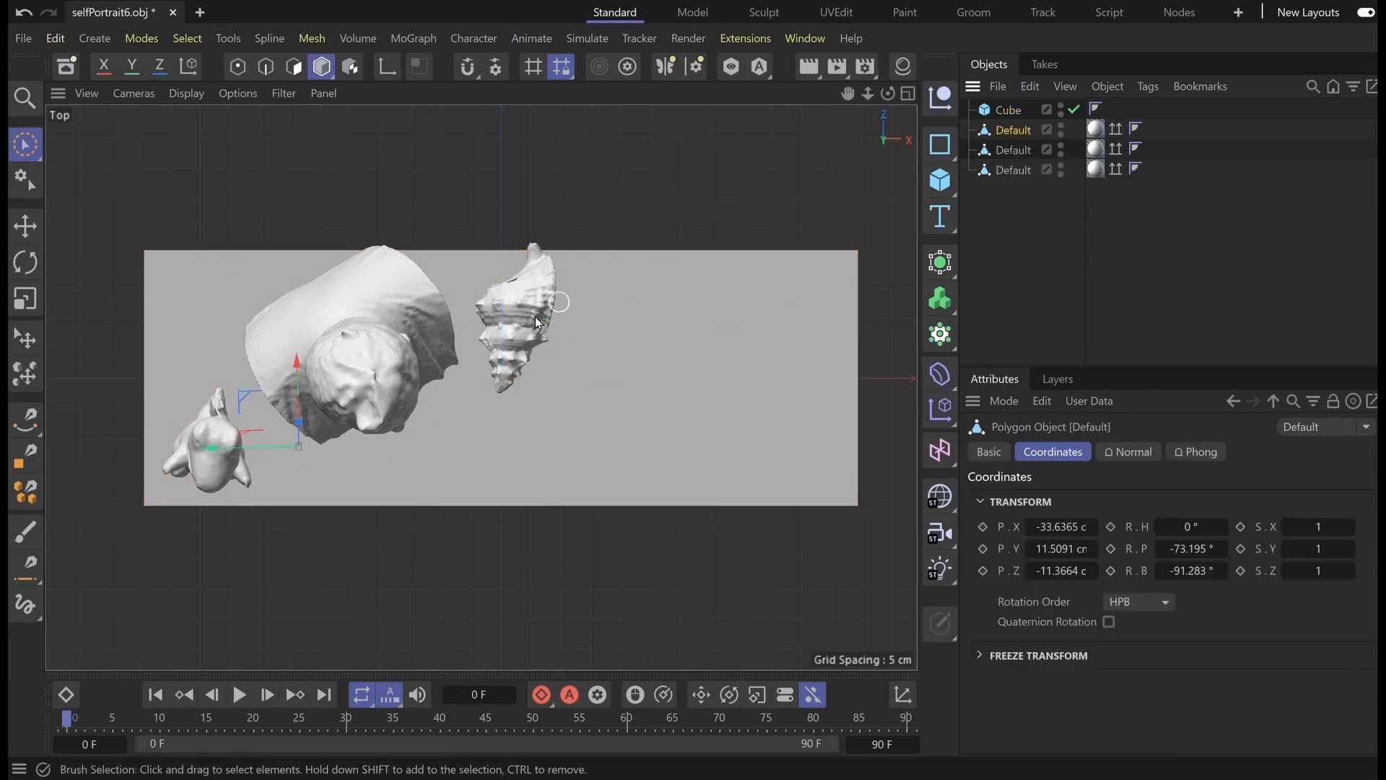
pyautogui.click(1009, 150)
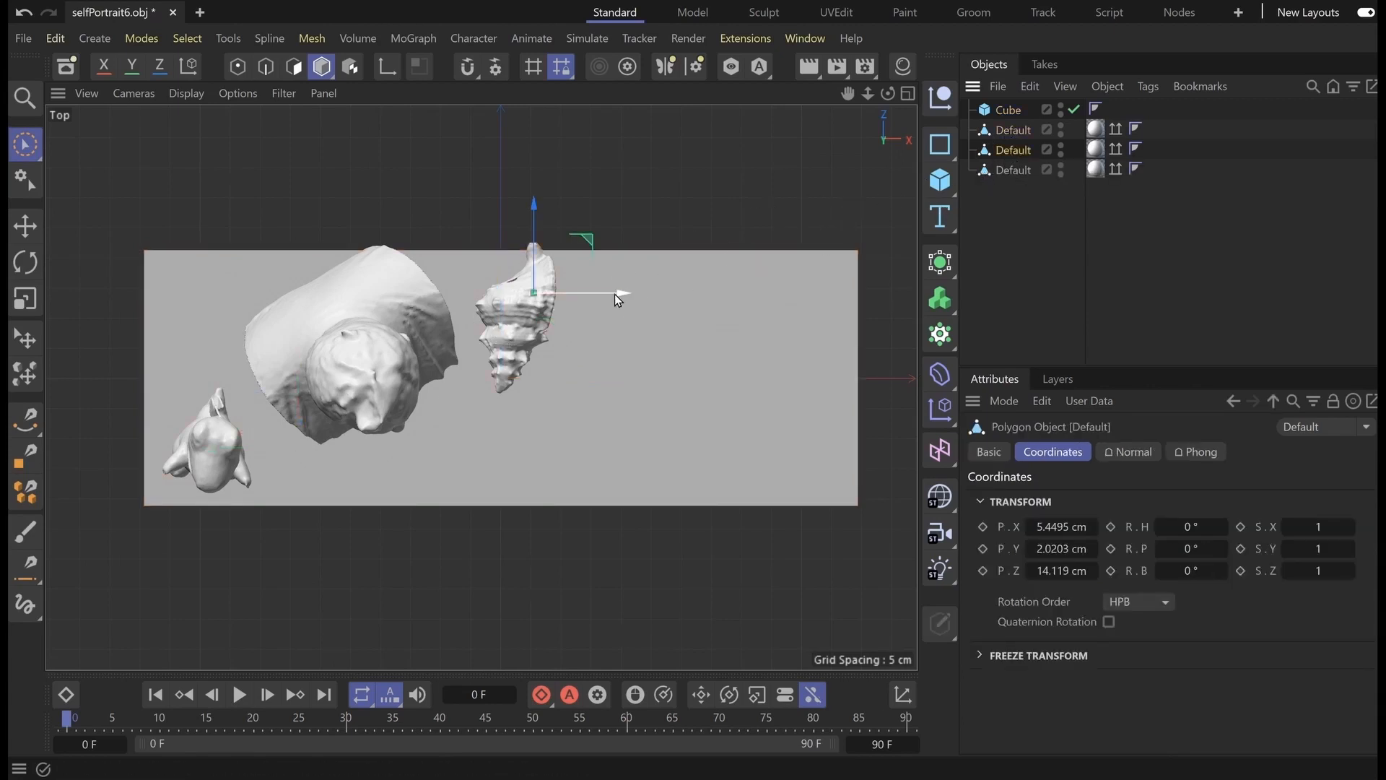
pyautogui.moveTo(623, 298); pyautogui.dragTo(808, 302)
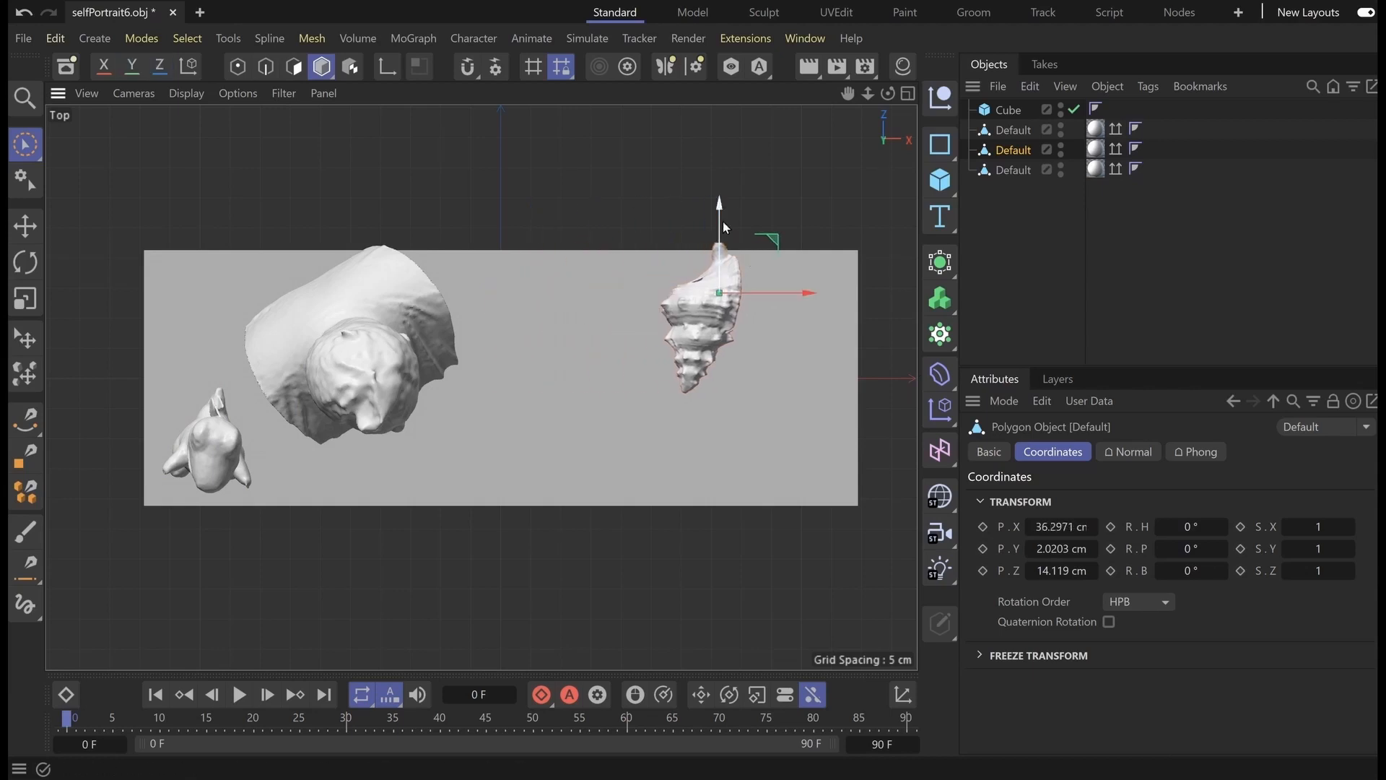
pyautogui.moveTo(721, 221); pyautogui.dragTo(721, 276)
pyautogui.moveTo(808, 349); pyautogui.dragTo(824, 348)
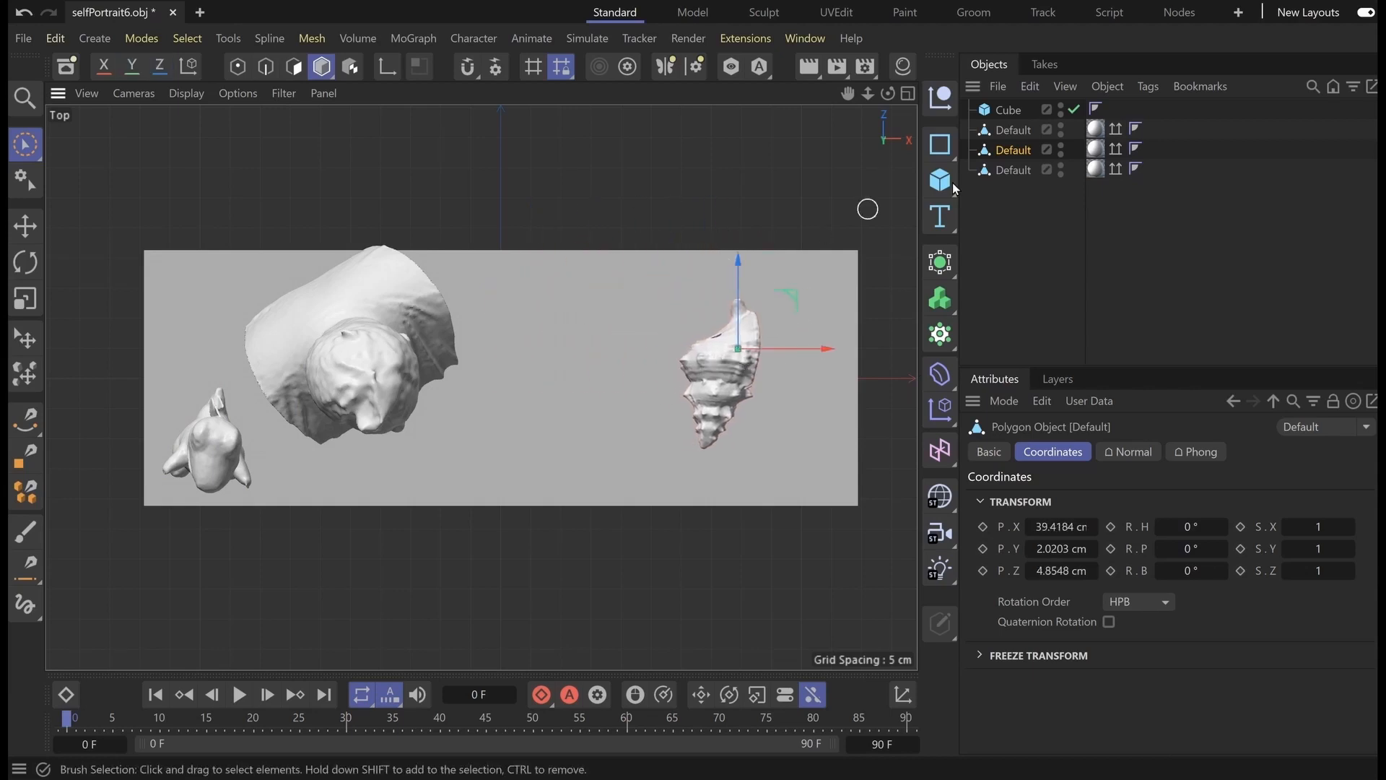
# Shift the totadile figure back to about X -28 cm, Z 1 cm, and slide the bust to about X 23 cm
pyautogui.click(1013, 130)
pyautogui.moveTo(218, 449)
pyautogui.mouseDown()
pyautogui.moveTo(265, 444)
pyautogui.moveTo(226, 448)
pyautogui.moveTo(244, 446)
pyautogui.mouseUp()
pyautogui.moveTo(333, 364); pyautogui.dragTo(334, 282)
pyautogui.click(1013, 169)
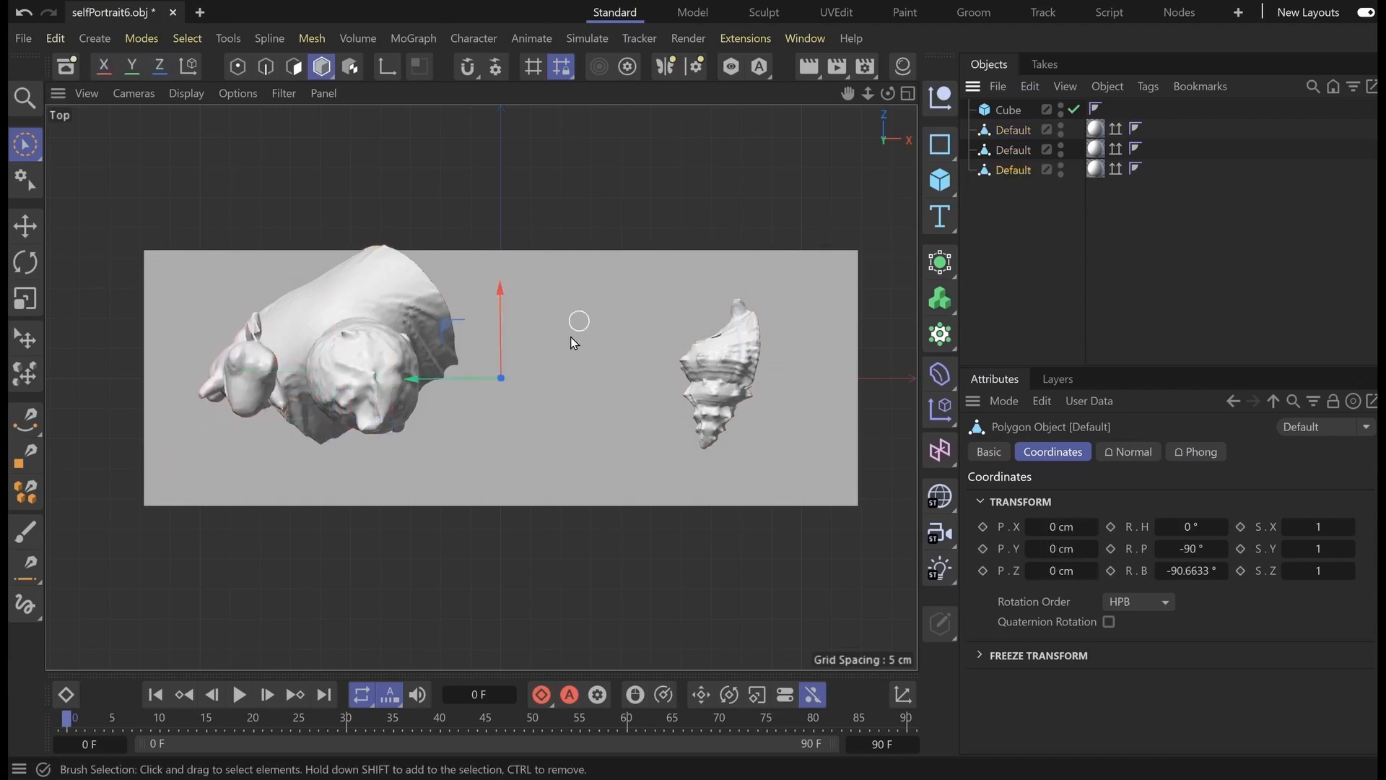
pyautogui.moveTo(402, 382); pyautogui.dragTo(548, 383)
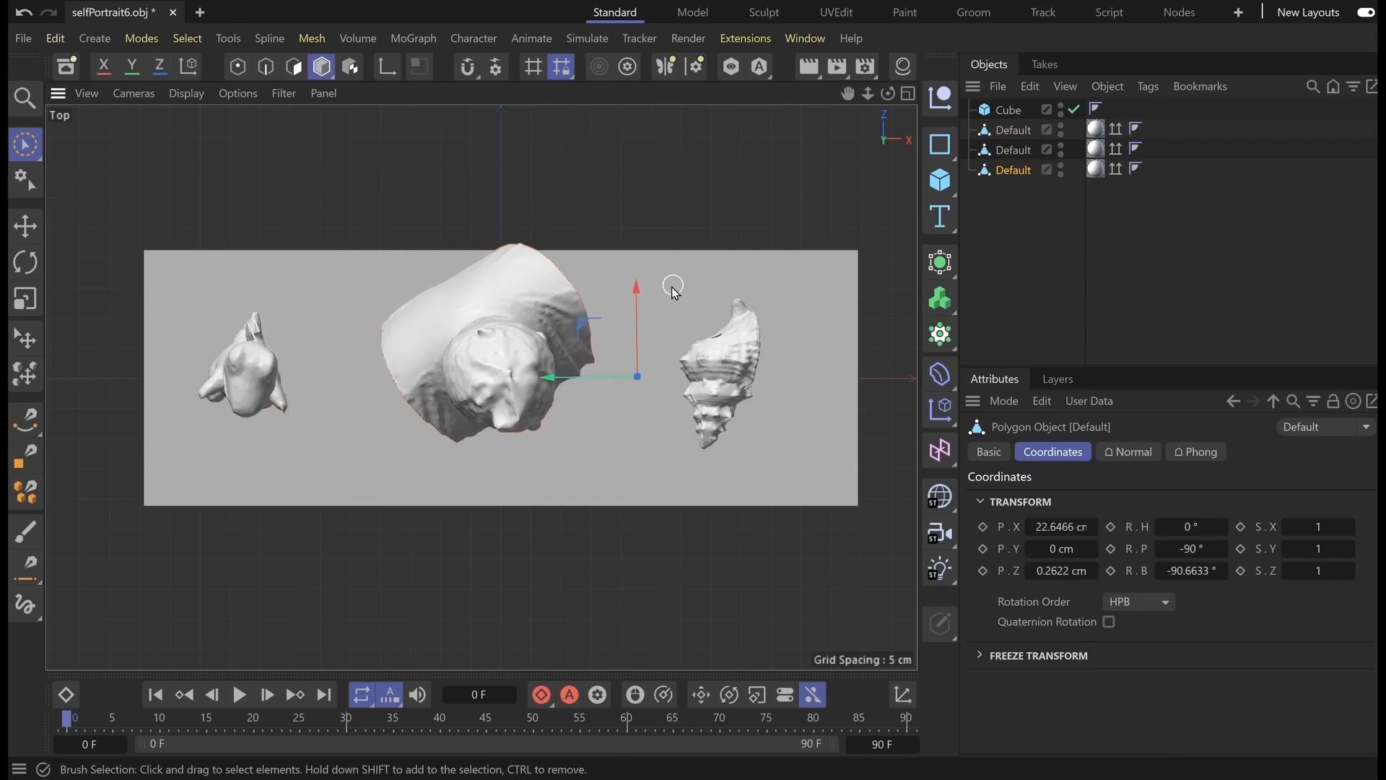
# Rotate the bust about its vertical axis to about -62° bank so it faces the slab's front edge
pyautogui.click(25, 262)
pyautogui.moveTo(604, 334); pyautogui.dragTo(629, 322)
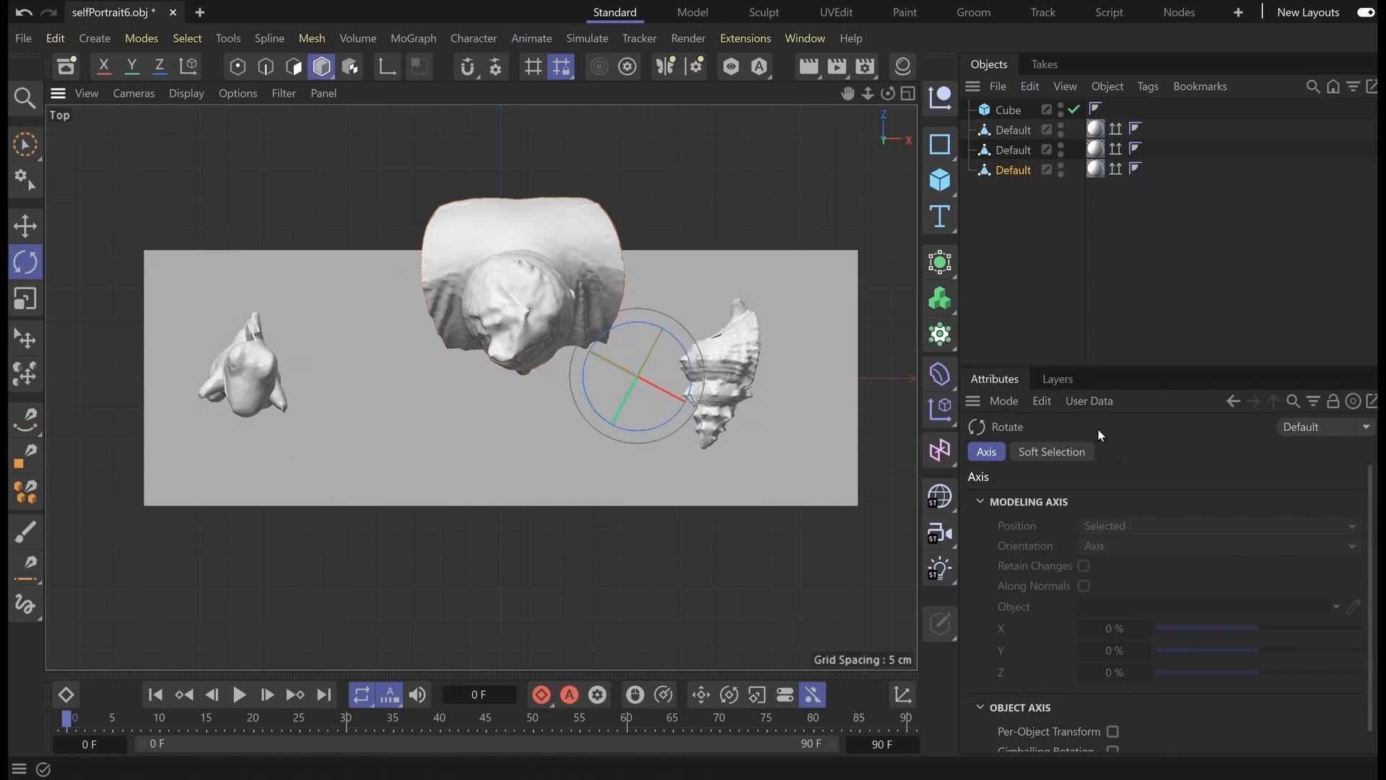
pyautogui.click(1013, 169)
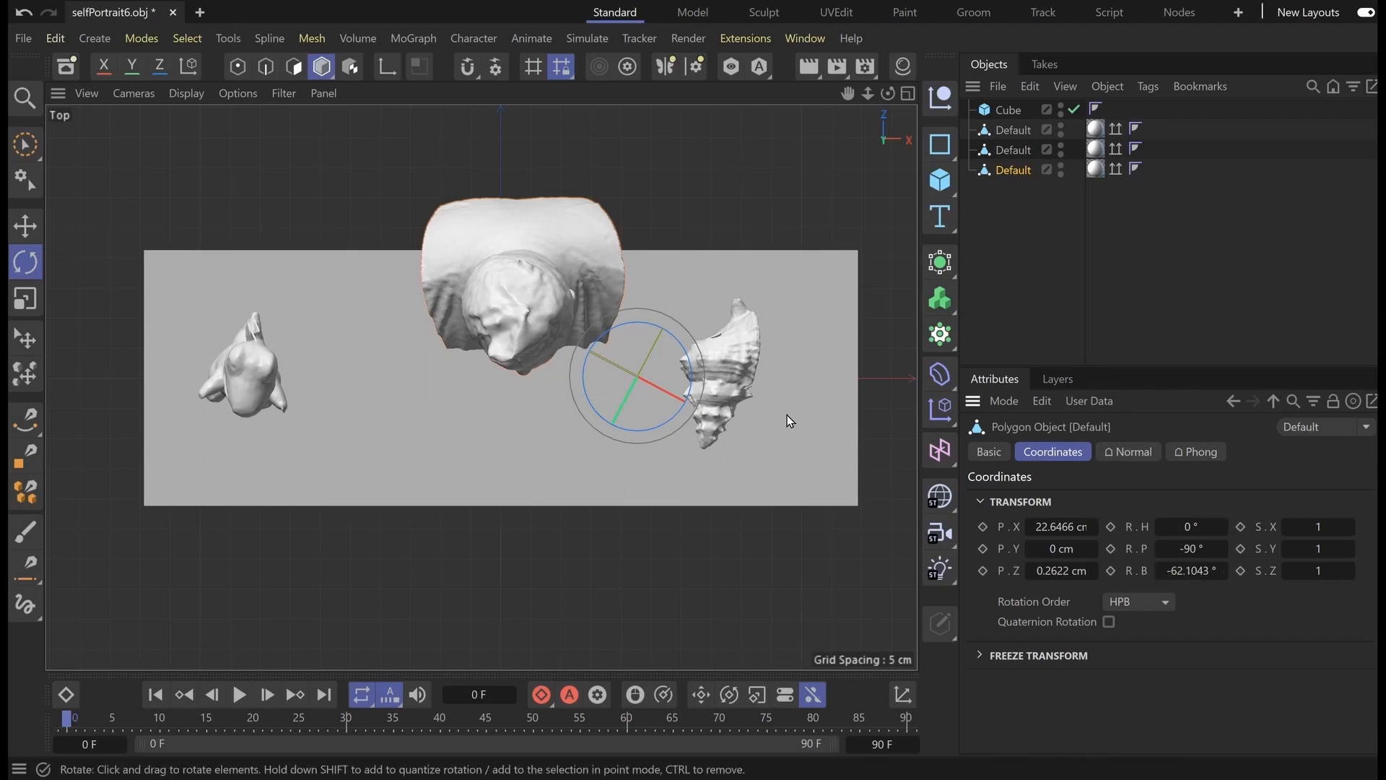
# Move the bust along the world axes to the middle of the slab, at about X 18.5 cm, Z -15.4 cm
pyautogui.press('e')
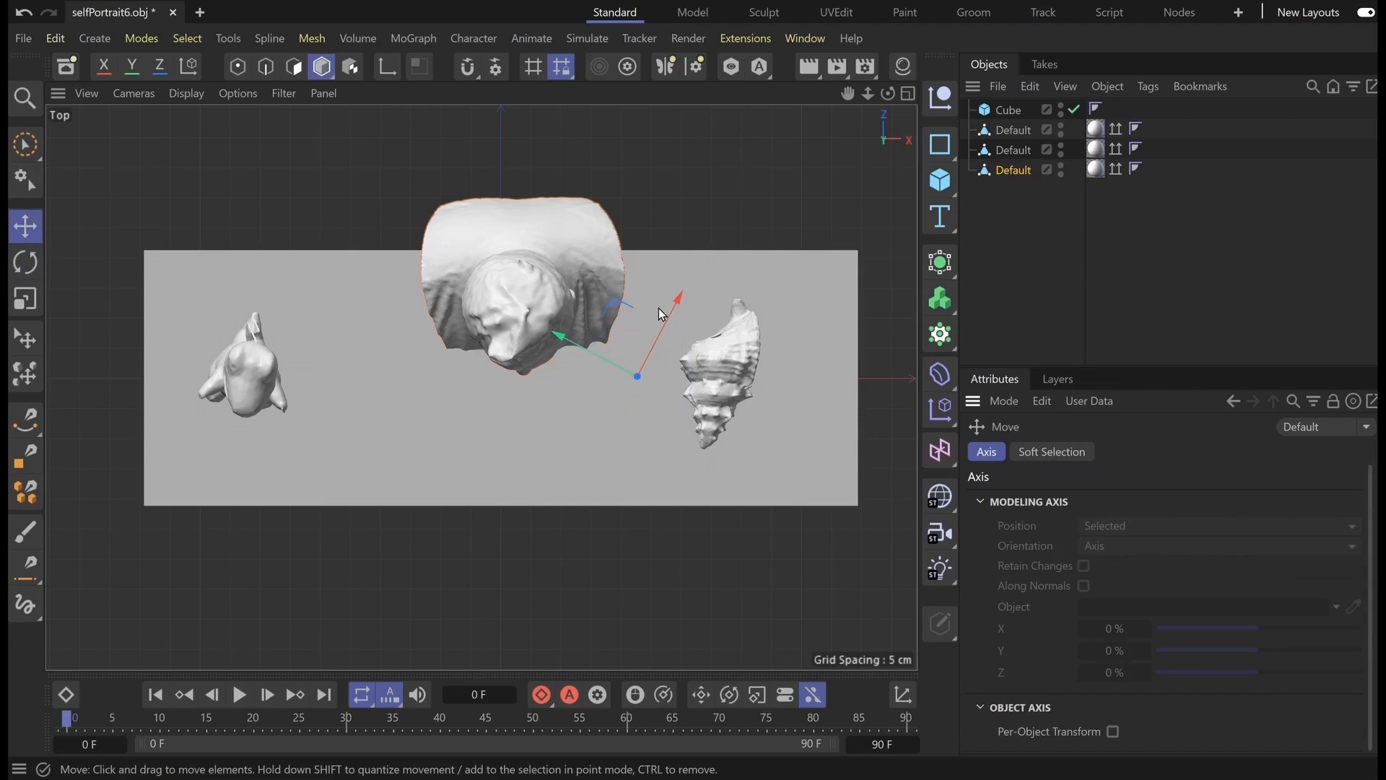
pyautogui.click(191, 63)
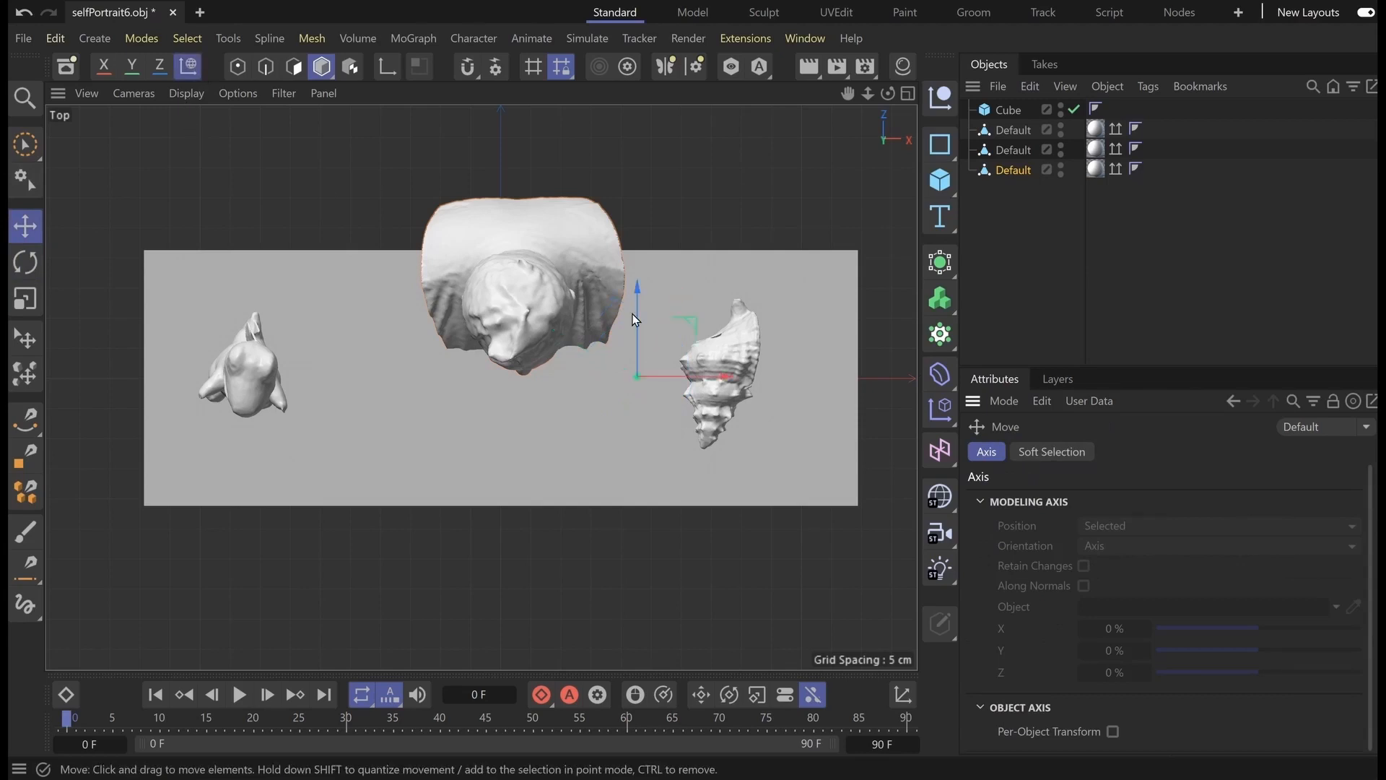
pyautogui.click(188, 67)
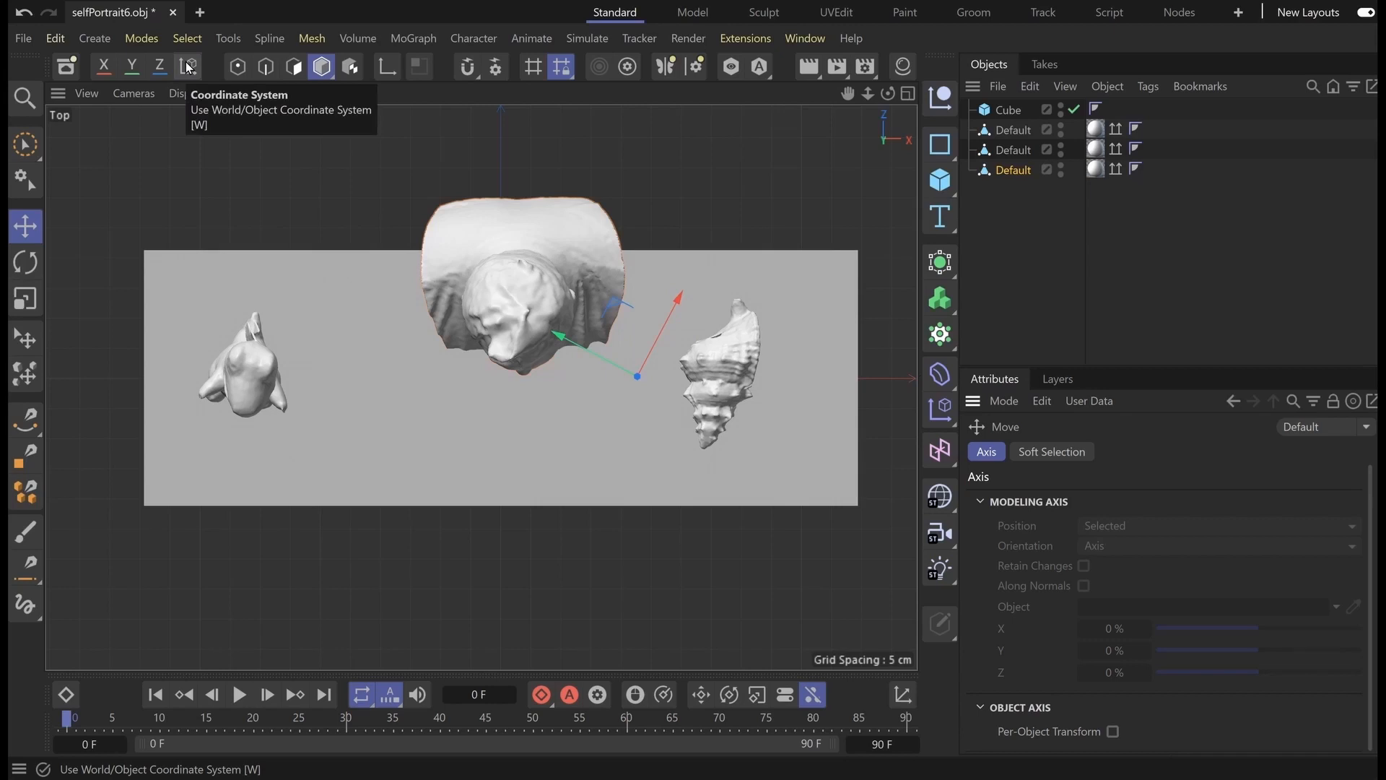
pyautogui.click(188, 67)
pyautogui.moveTo(640, 284); pyautogui.dragTo(628, 382)
pyautogui.moveTo(721, 462); pyautogui.dragTo(695, 475)
# Nudge the totadile figure forward and slightly toward the bust, to about X -26 cm, Z -2.7 cm
pyautogui.click(275, 390)
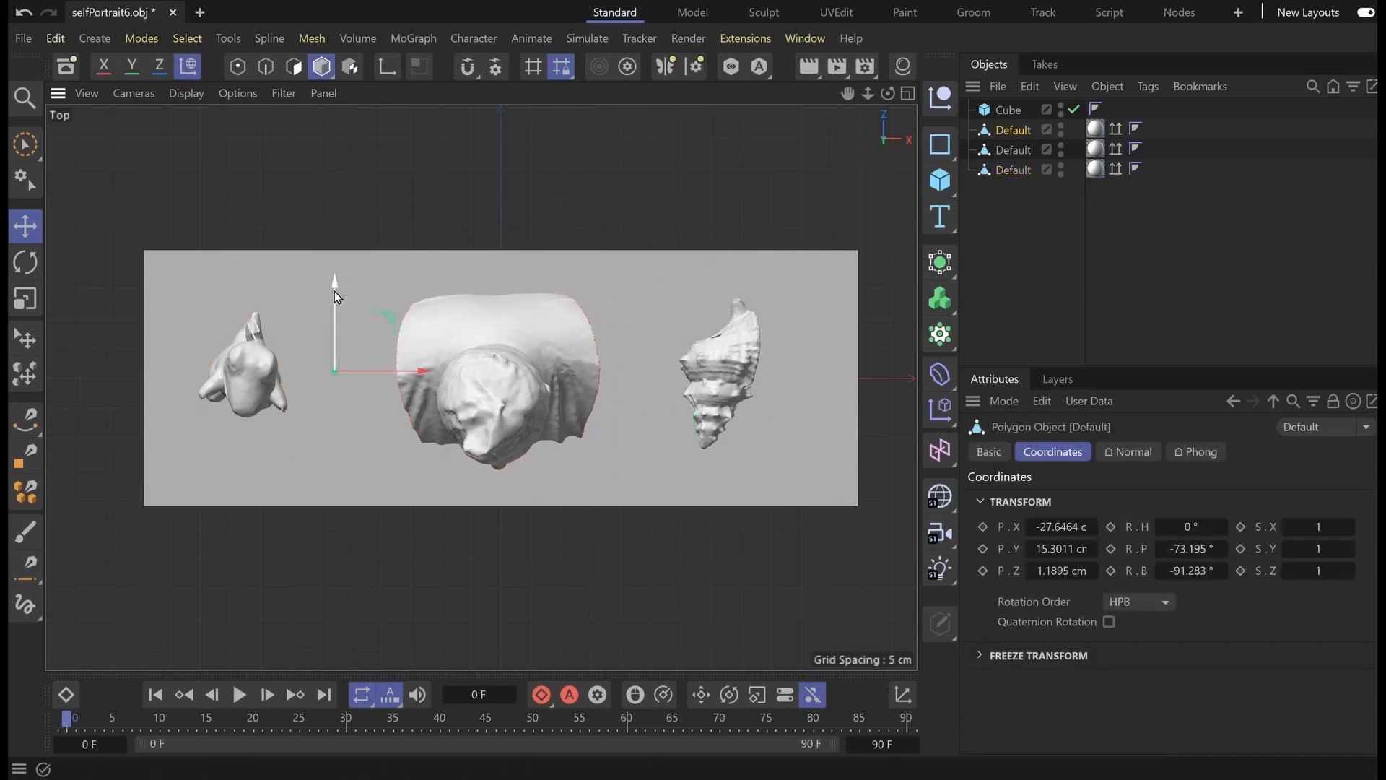
pyautogui.moveTo(334, 291); pyautogui.dragTo(334, 315)
pyautogui.moveTo(421, 392); pyautogui.dragTo(431, 393)
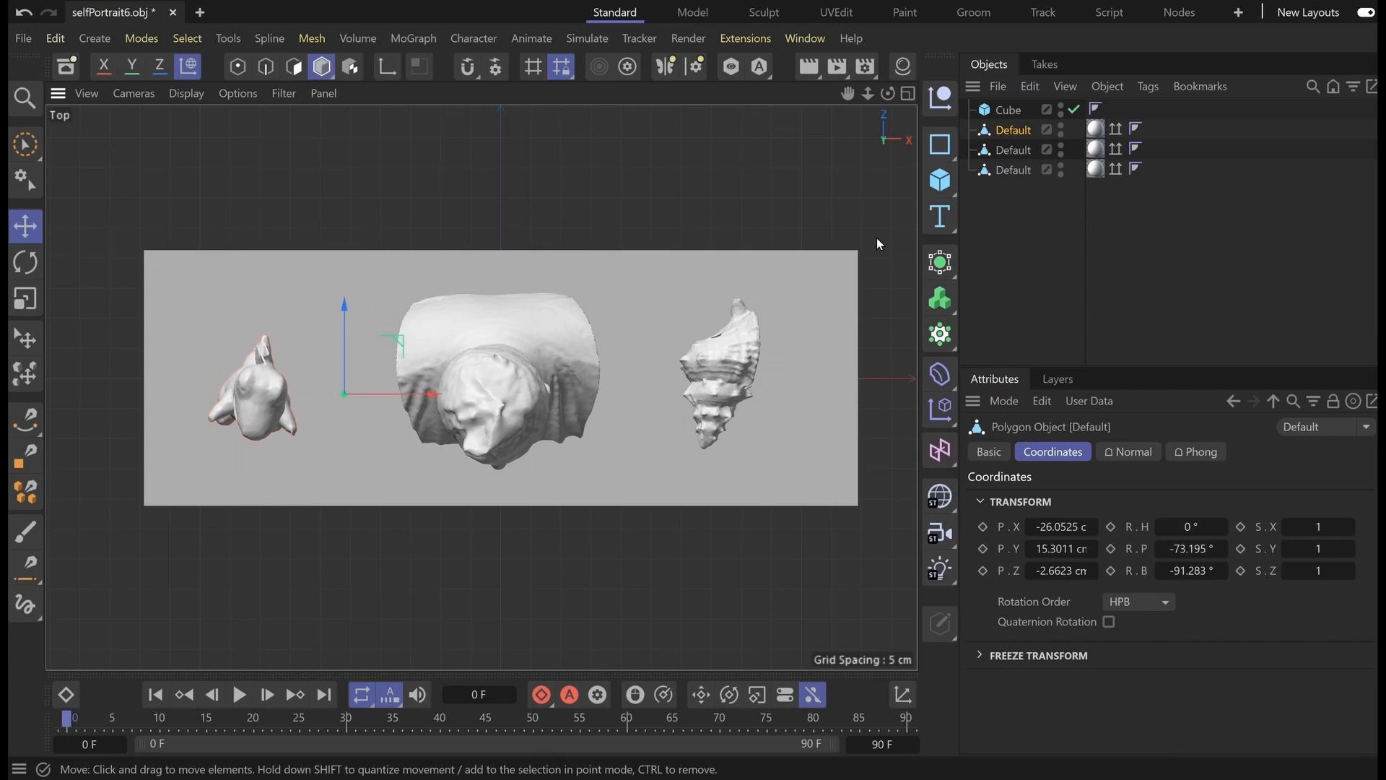
# Check the arrangement from the front in the full-size Perspective view and raise the bust slightly on the slab
pyautogui.click(908, 94)
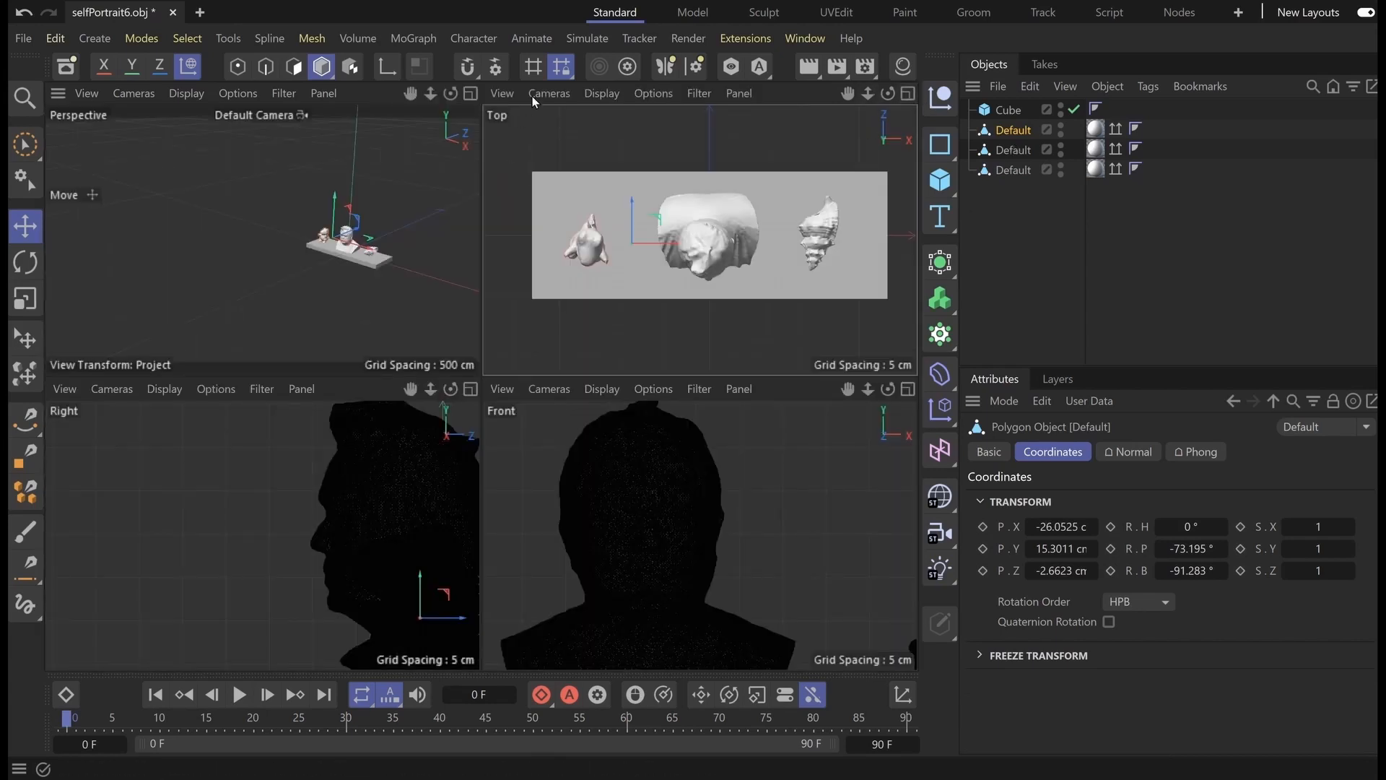
pyautogui.click(470, 94)
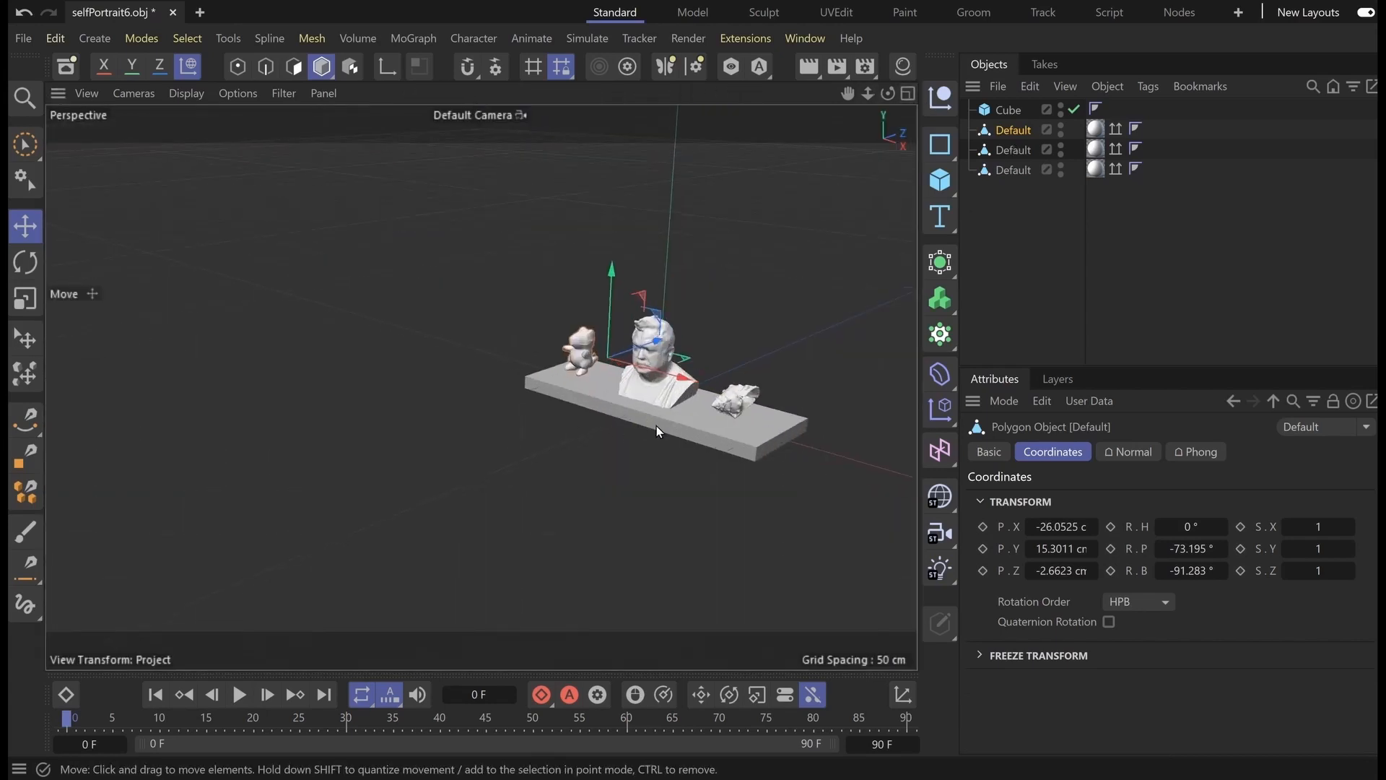
pyautogui.scroll(3, 656, 426)
pyautogui.keyDown('alt'); pyautogui.moveTo(664, 482); pyautogui.dragTo(459, 487, button='middle'); pyautogui.keyUp('alt')
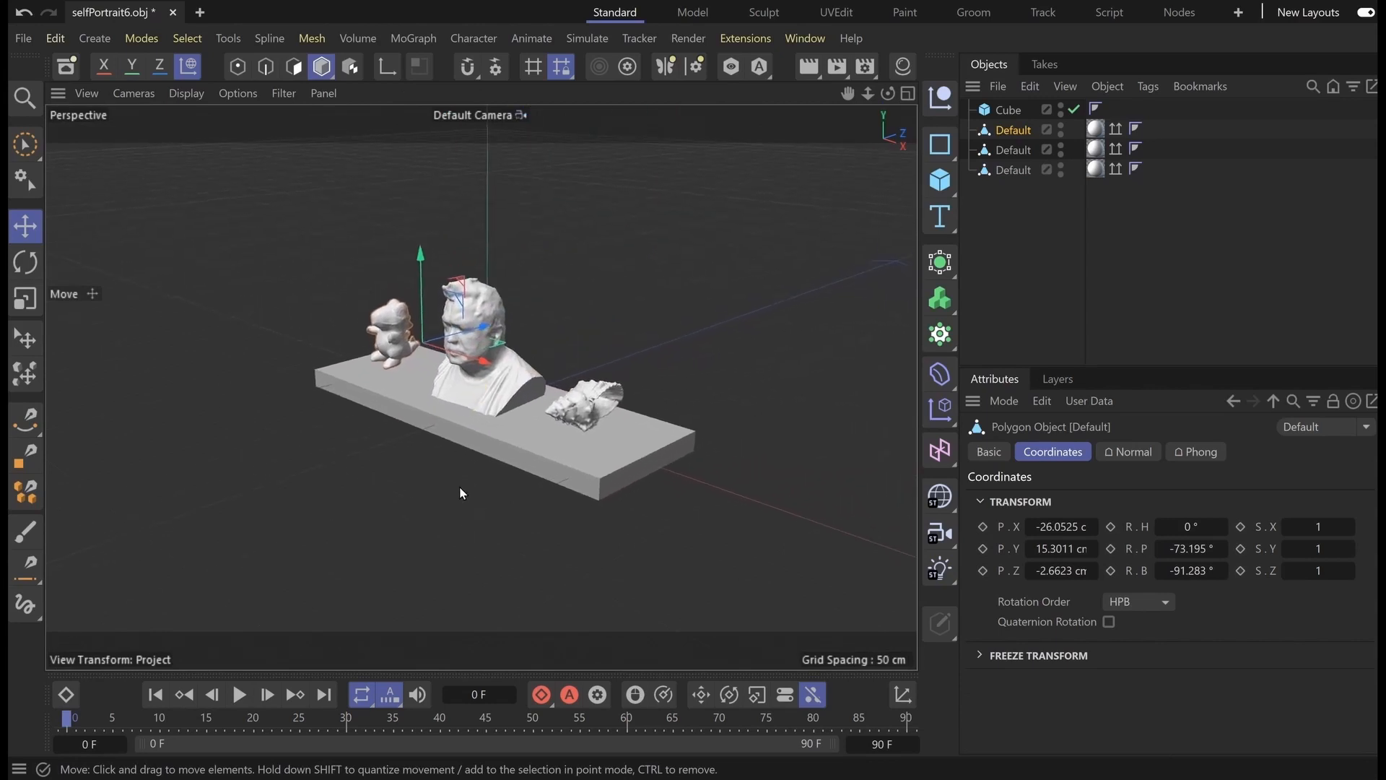
pyautogui.scroll(4, 468, 427)
pyautogui.keyDown('alt'); pyautogui.moveTo(427, 487); pyautogui.dragTo(469, 396); pyautogui.keyUp('alt')
pyautogui.click(599, 364)
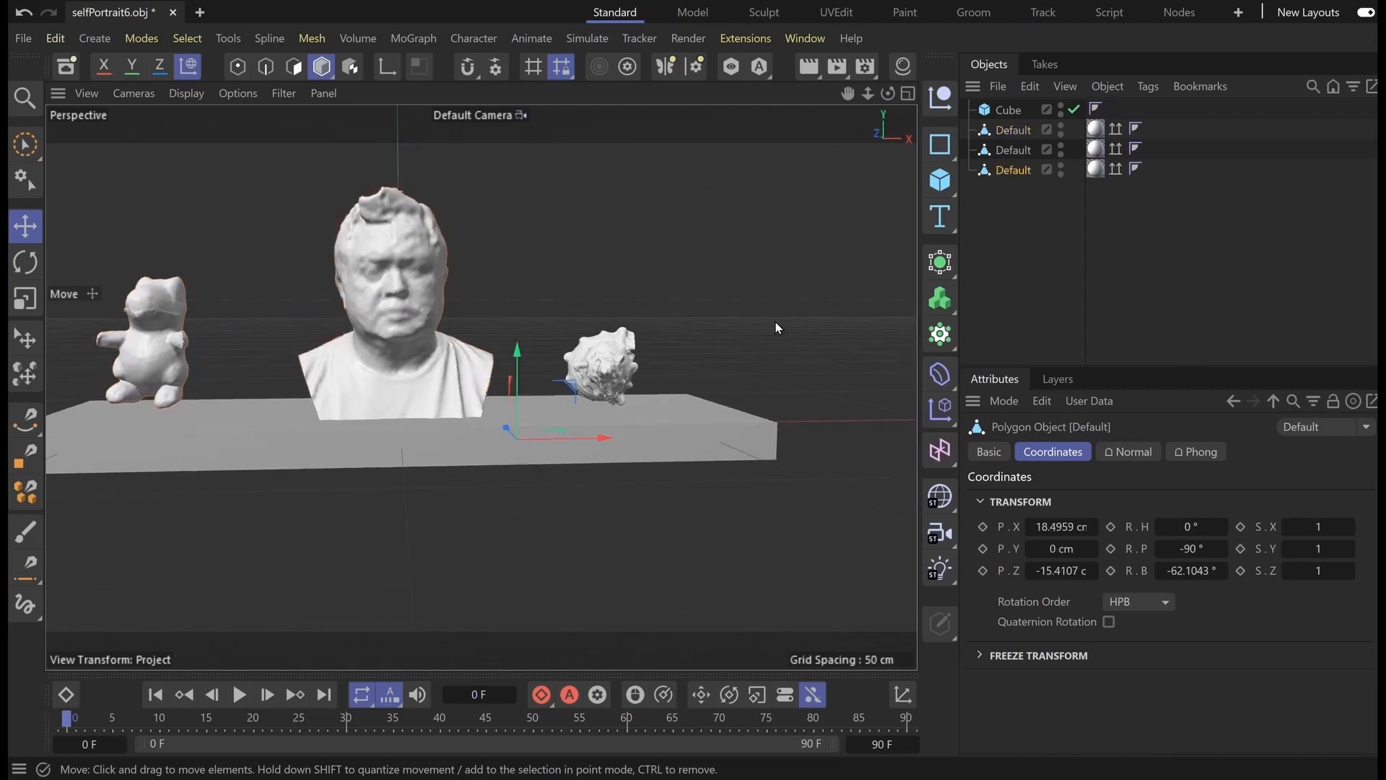
pyautogui.click(27, 215)
pyautogui.moveTo(515, 348); pyautogui.dragTo(515, 343)
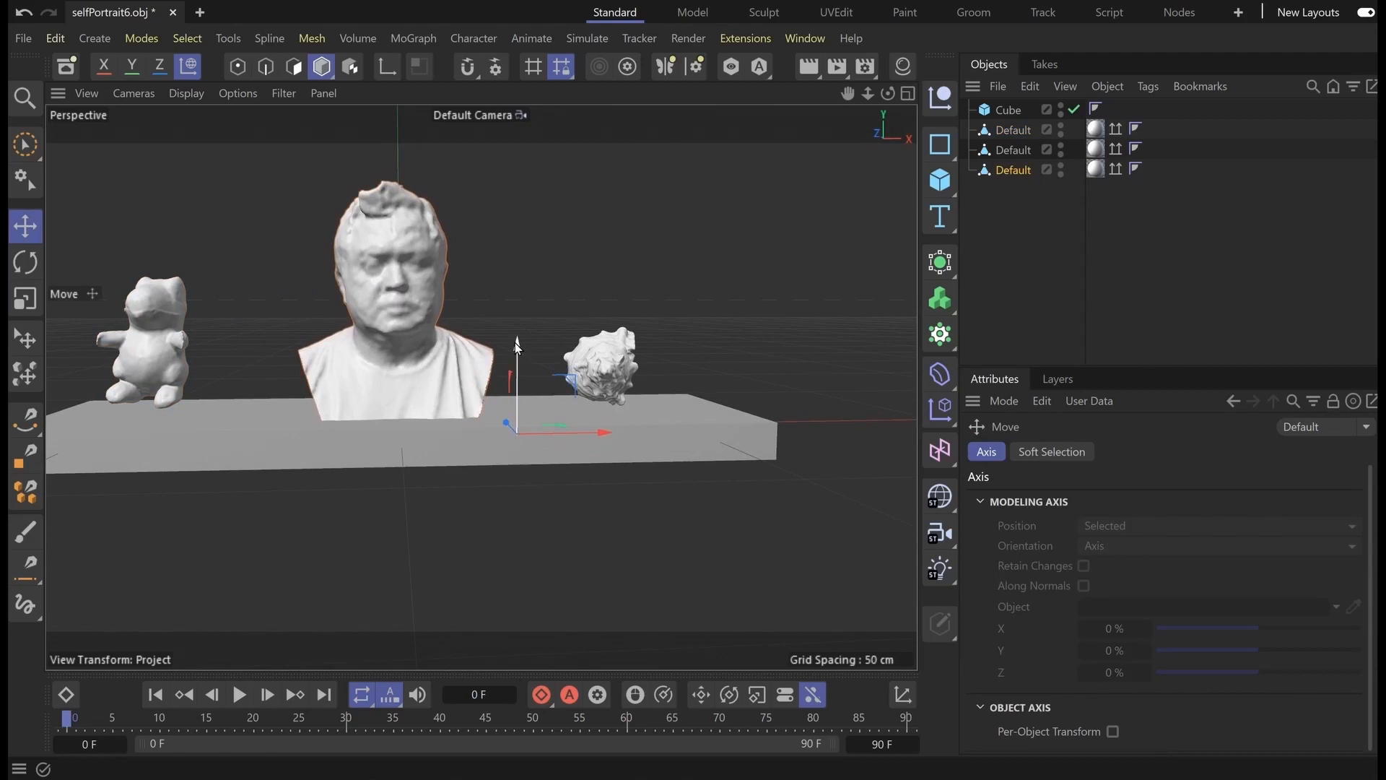
# Rotate the shell sideways so its pointed tip faces the bust, and tilt it until it lies nearly level
pyautogui.click(1007, 150)
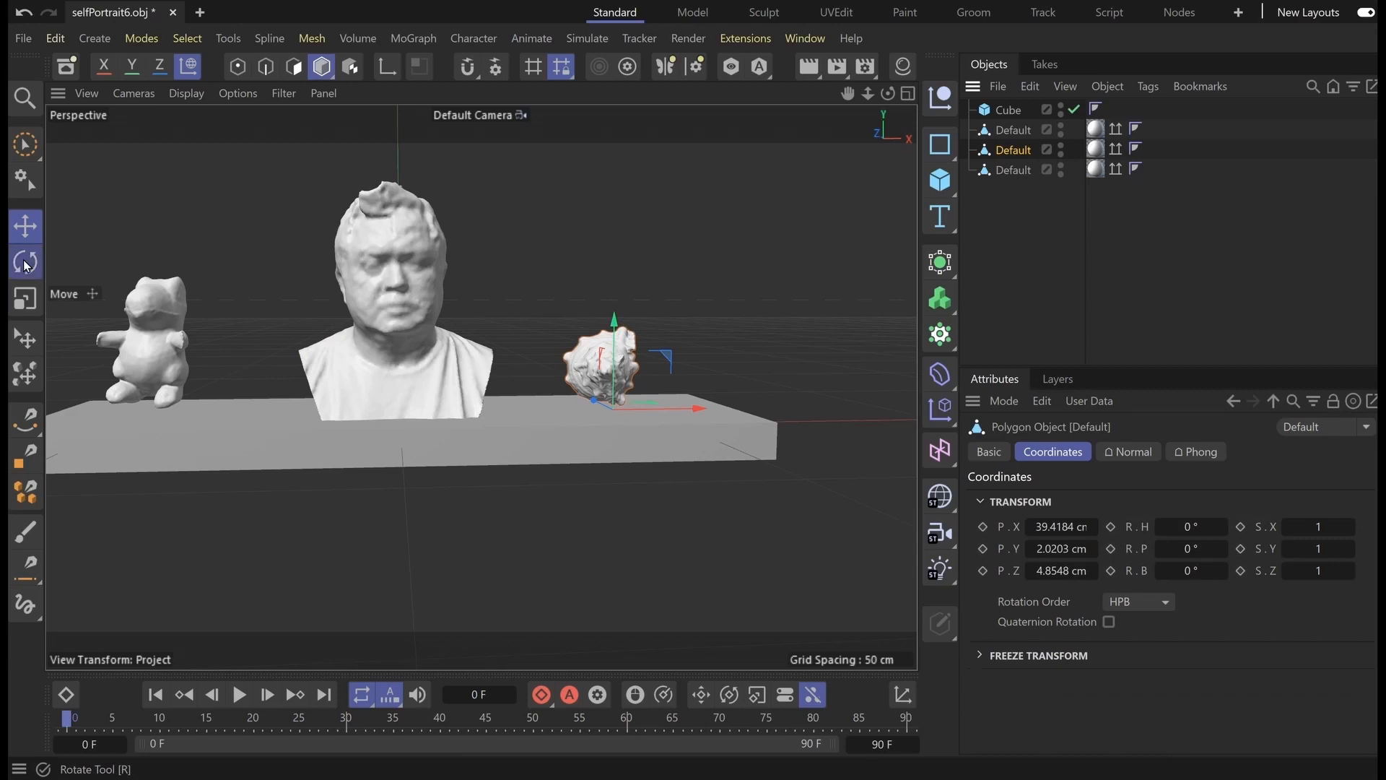
pyautogui.press('r')
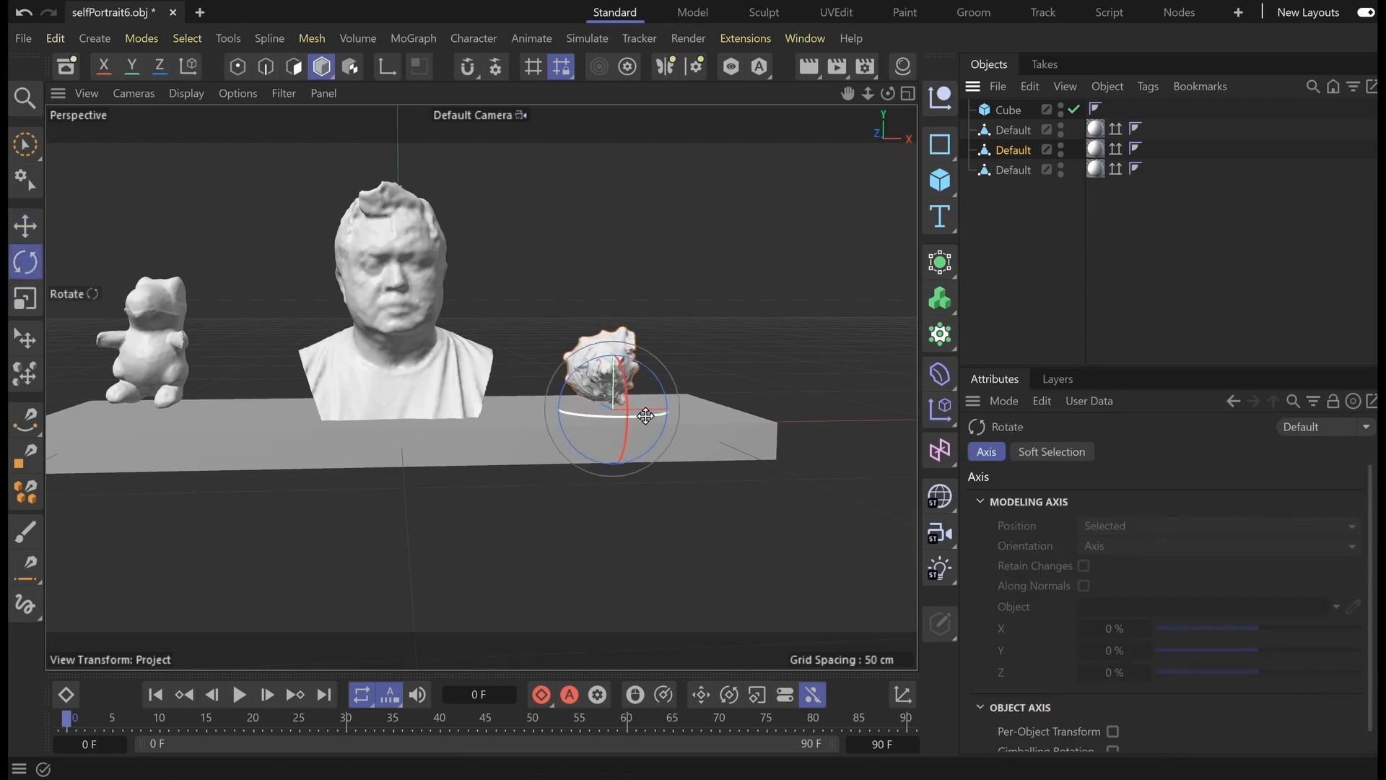
pyautogui.moveTo(644, 416); pyautogui.dragTo(552, 375)
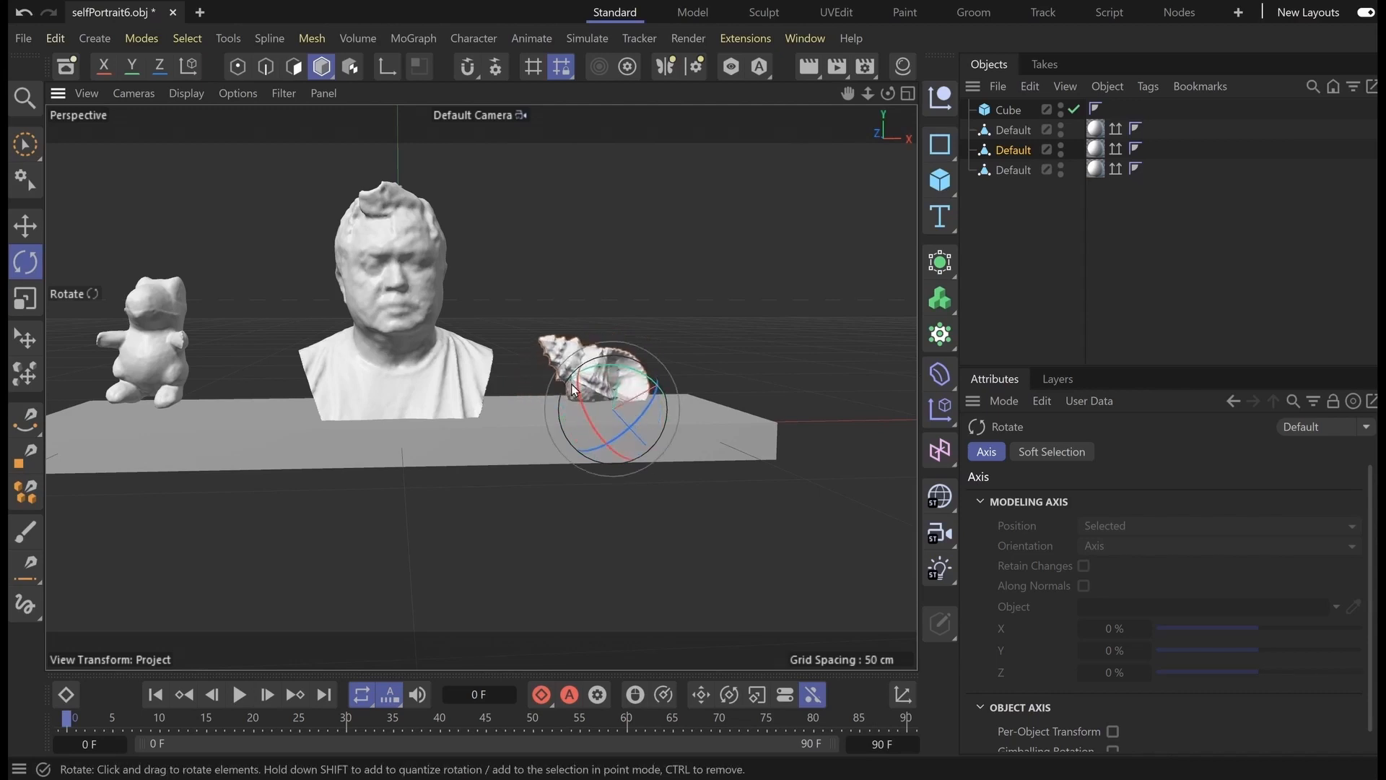
pyautogui.moveTo(644, 416); pyautogui.dragTo(641, 388)
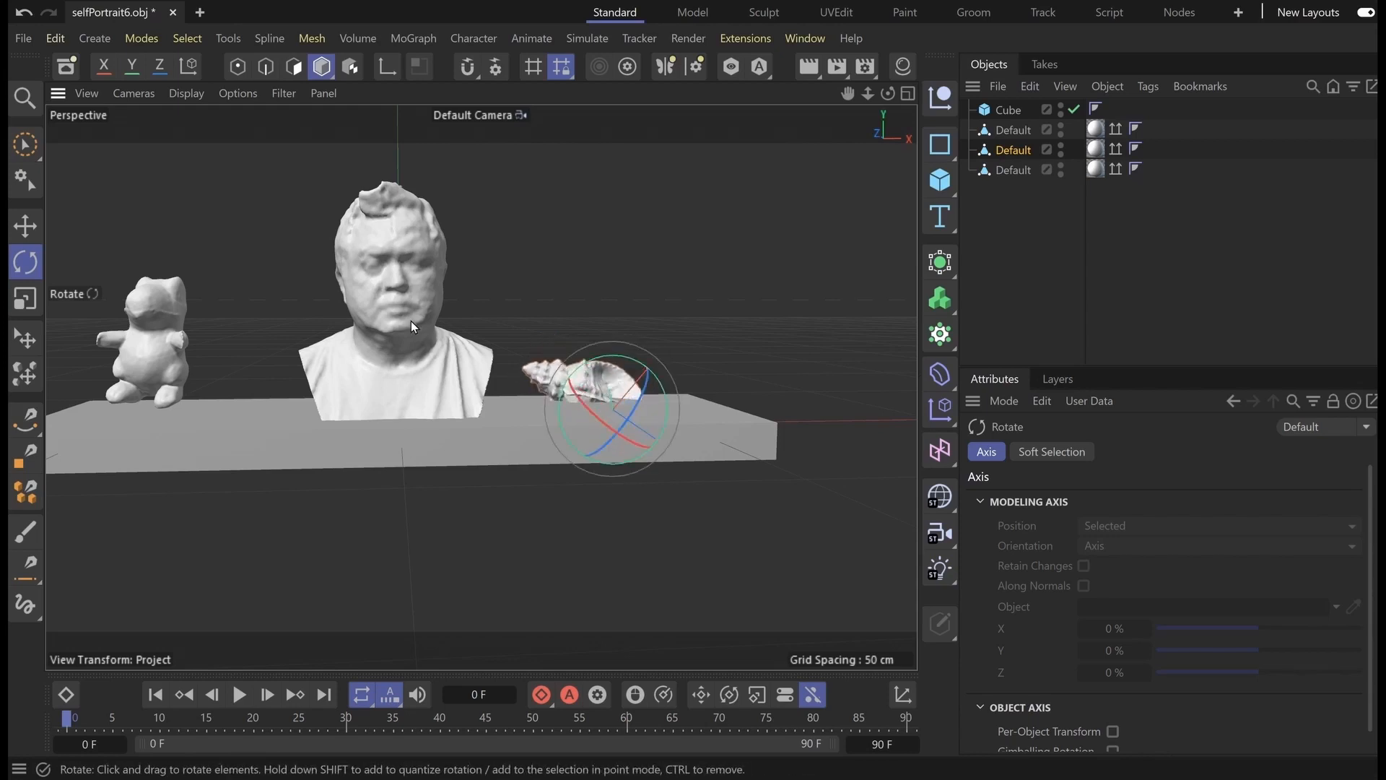
# Raise the shell above the slab and rotate it in world coordinates to turn its opening toward the front
pyautogui.click(34, 231)
pyautogui.moveTo(613, 327)
pyautogui.mouseDown()
pyautogui.moveTo(608, 294)
pyautogui.moveTo(612, 305)
pyautogui.mouseUp()
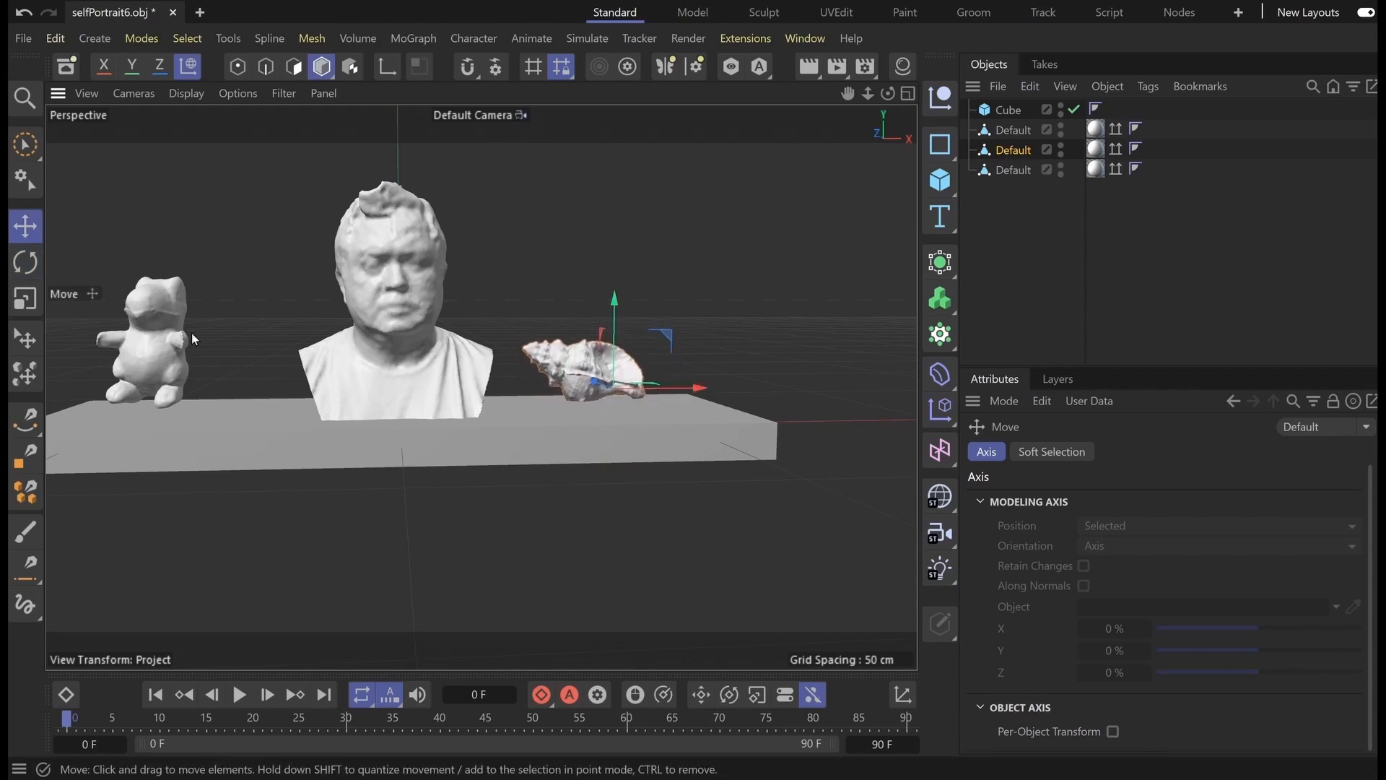
pyautogui.click(26, 263)
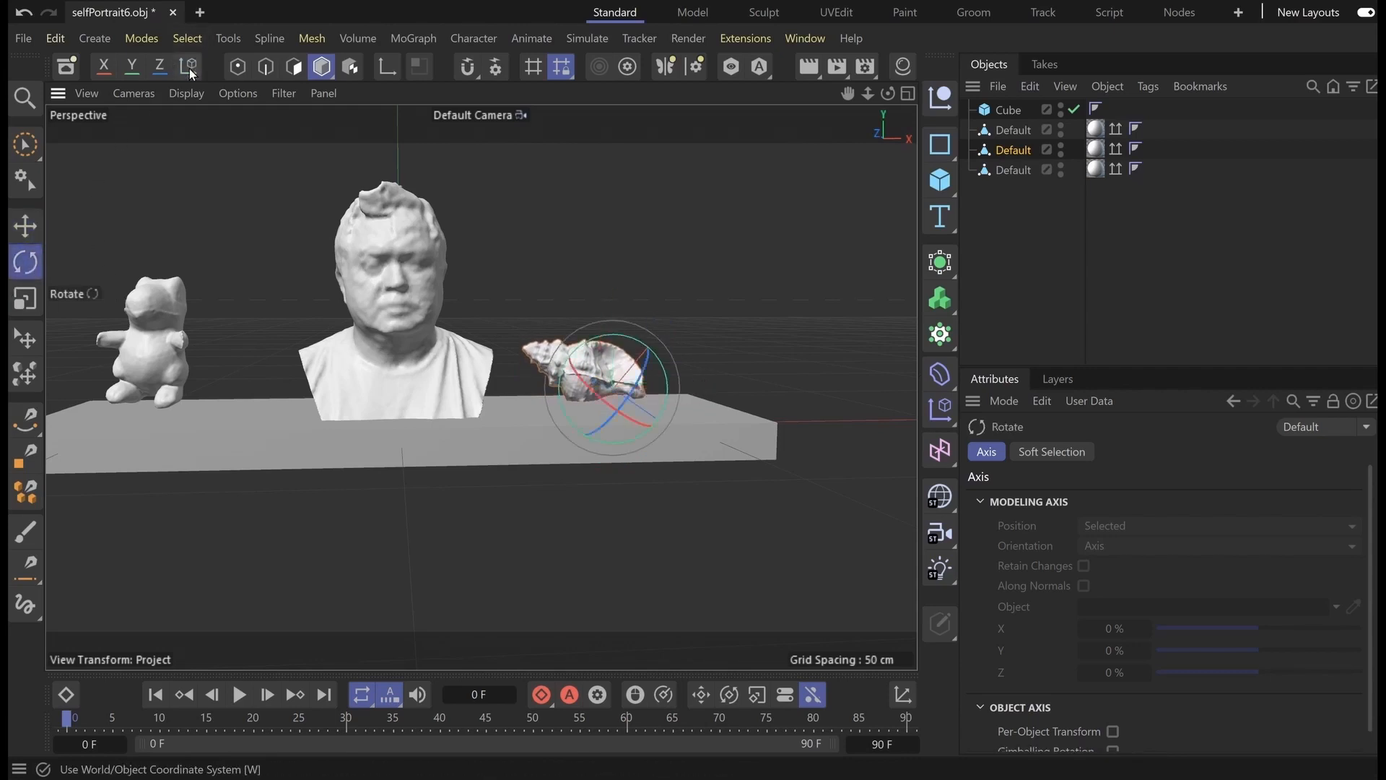
pyautogui.moveTo(656, 388); pyautogui.dragTo(608, 381)
# Lower the shell onto the slab and shift it slightly away from the bust, checking its placement from above
pyautogui.click(25, 226)
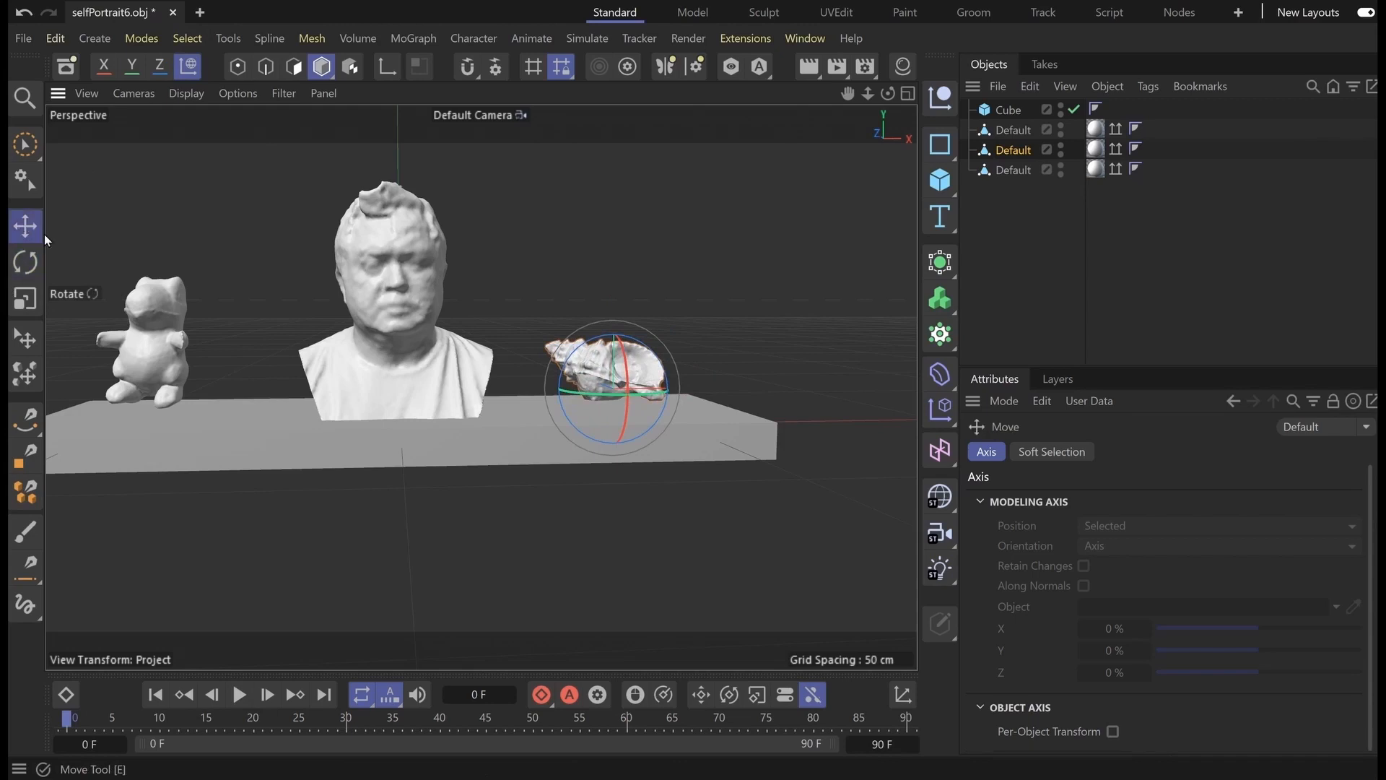
pyautogui.moveTo(606, 390); pyautogui.dragTo(685, 383)
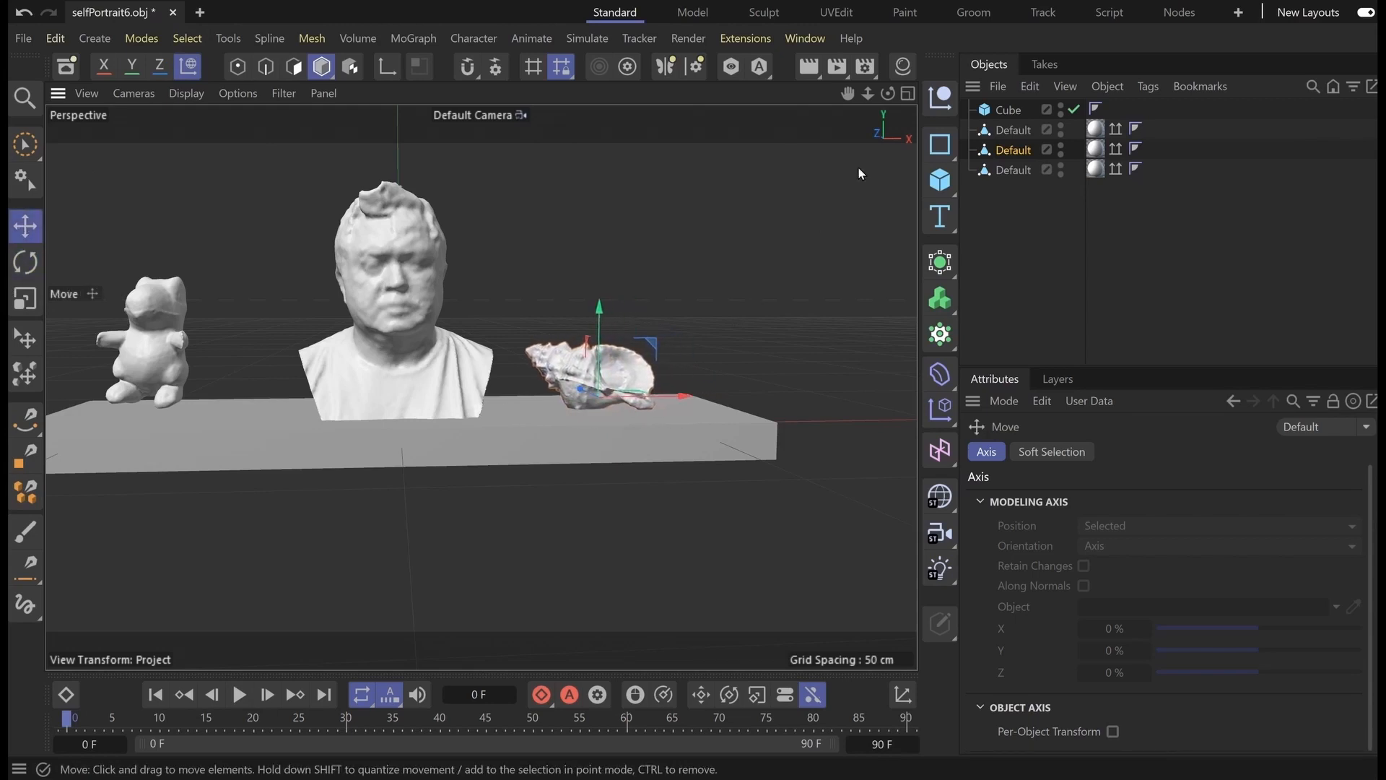
pyautogui.click(908, 93)
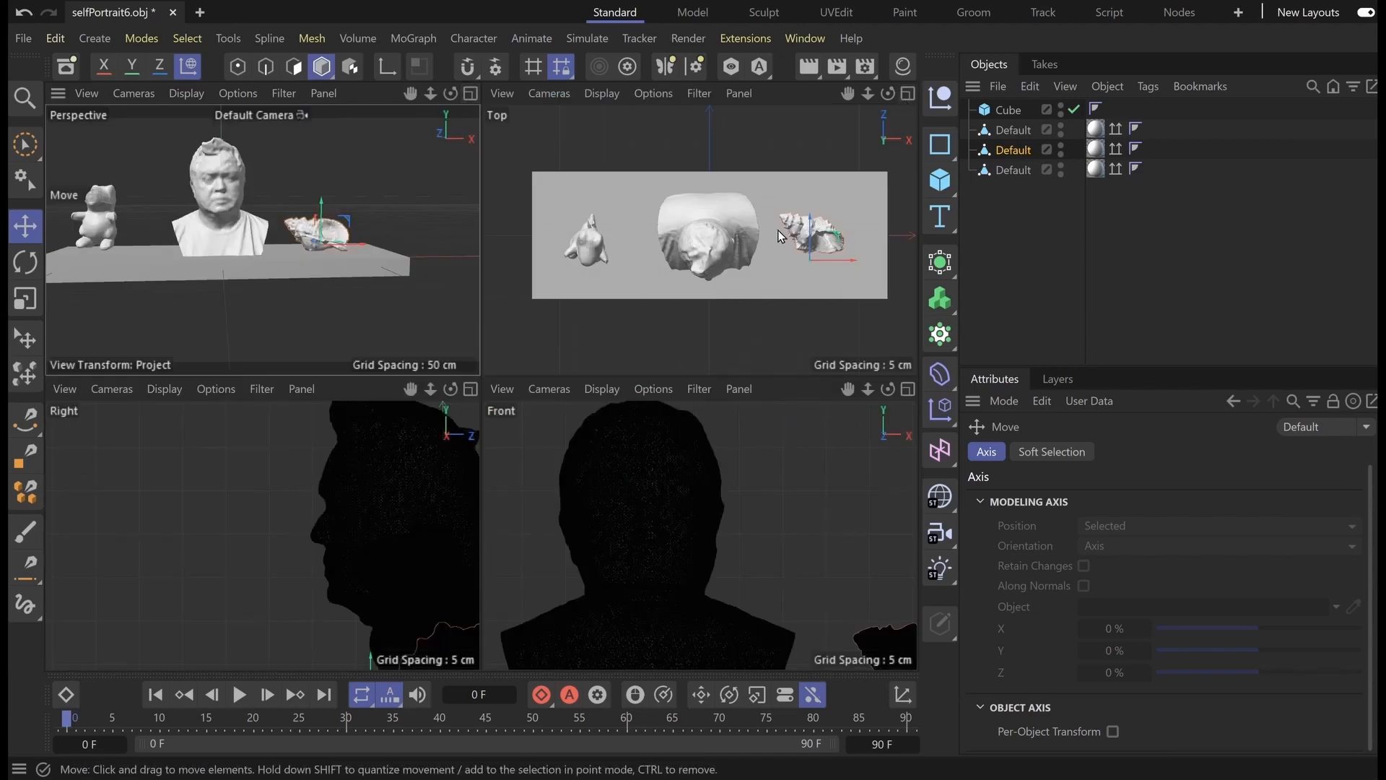
pyautogui.moveTo(849, 261); pyautogui.dragTo(856, 262)
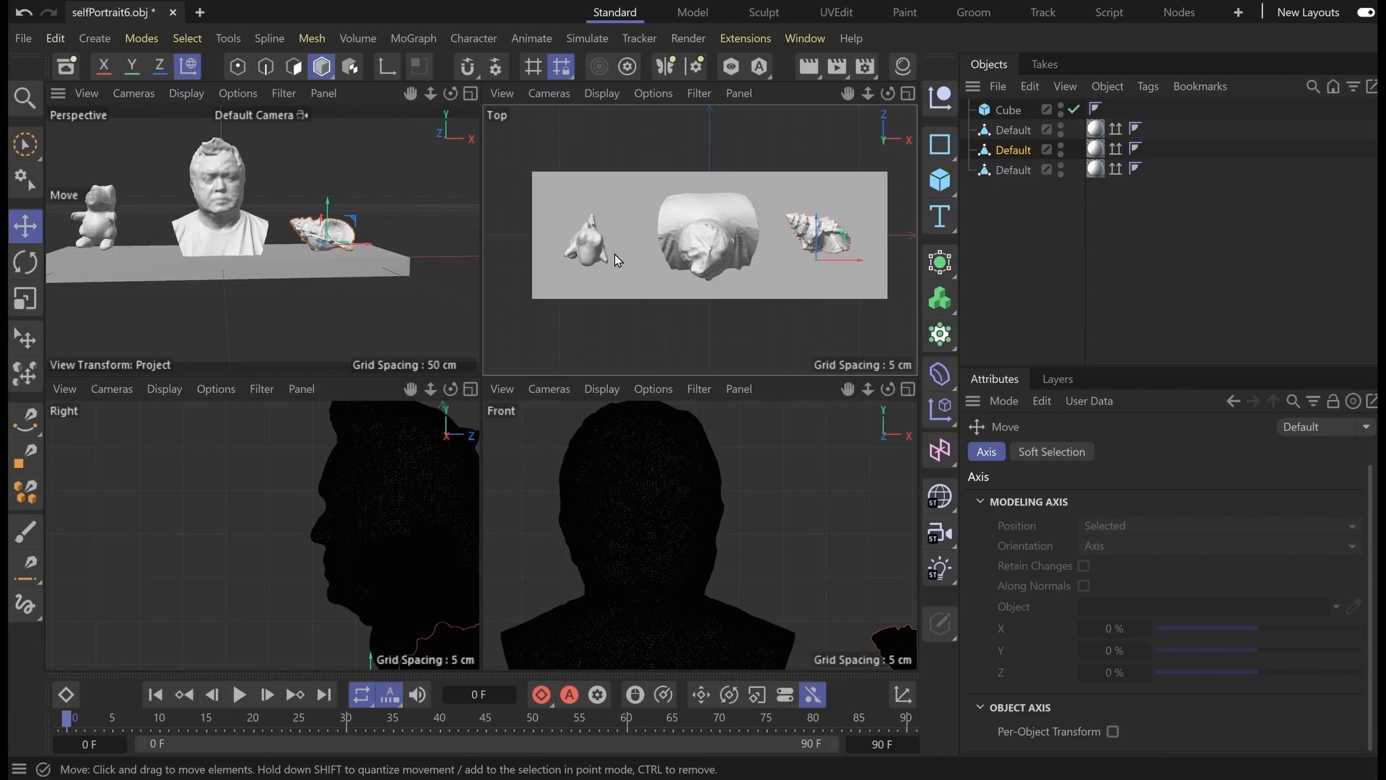
# Lower the totadile figure onto the slab and shift it closer to the bust, at about X -22 cm, Y 12 cm, Z -1.4 cm
pyautogui.click(585, 252)
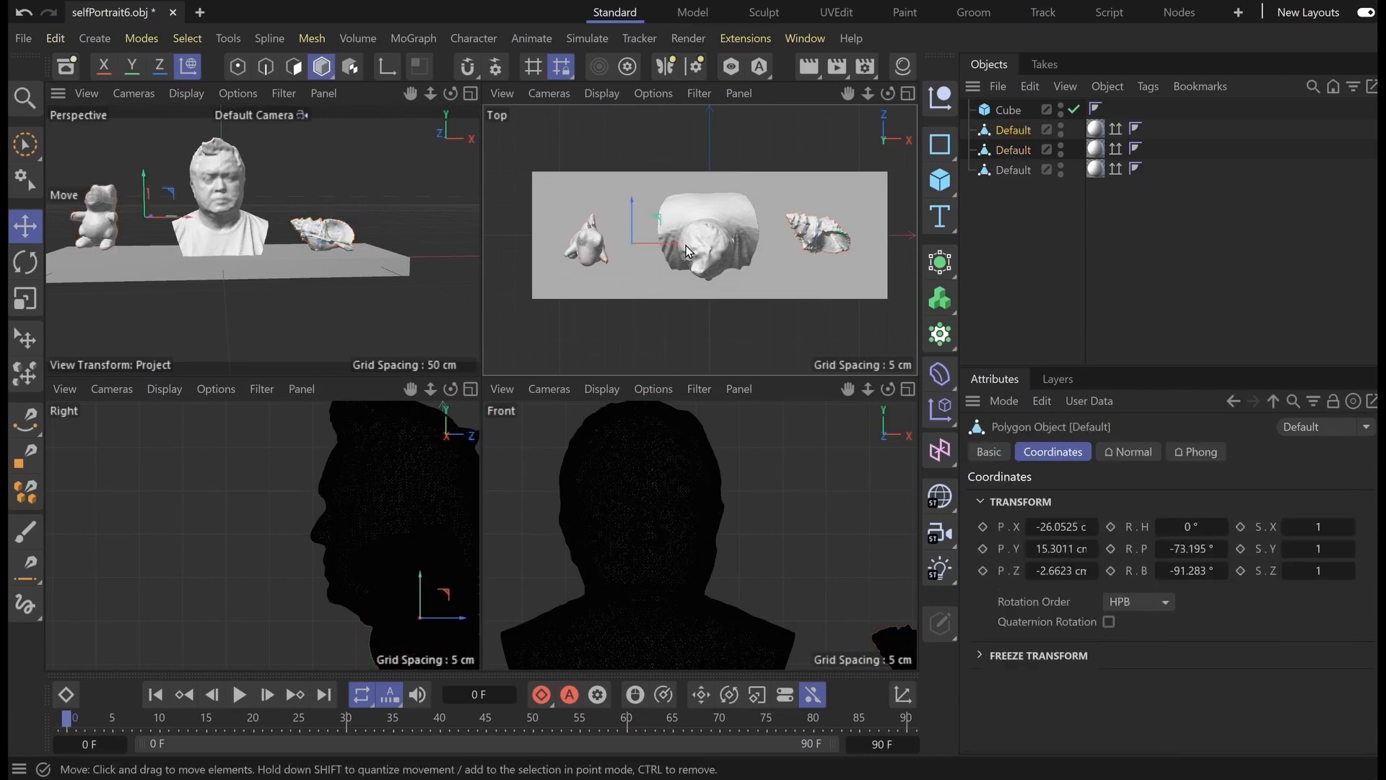
pyautogui.moveTo(630, 199); pyautogui.dragTo(631, 195)
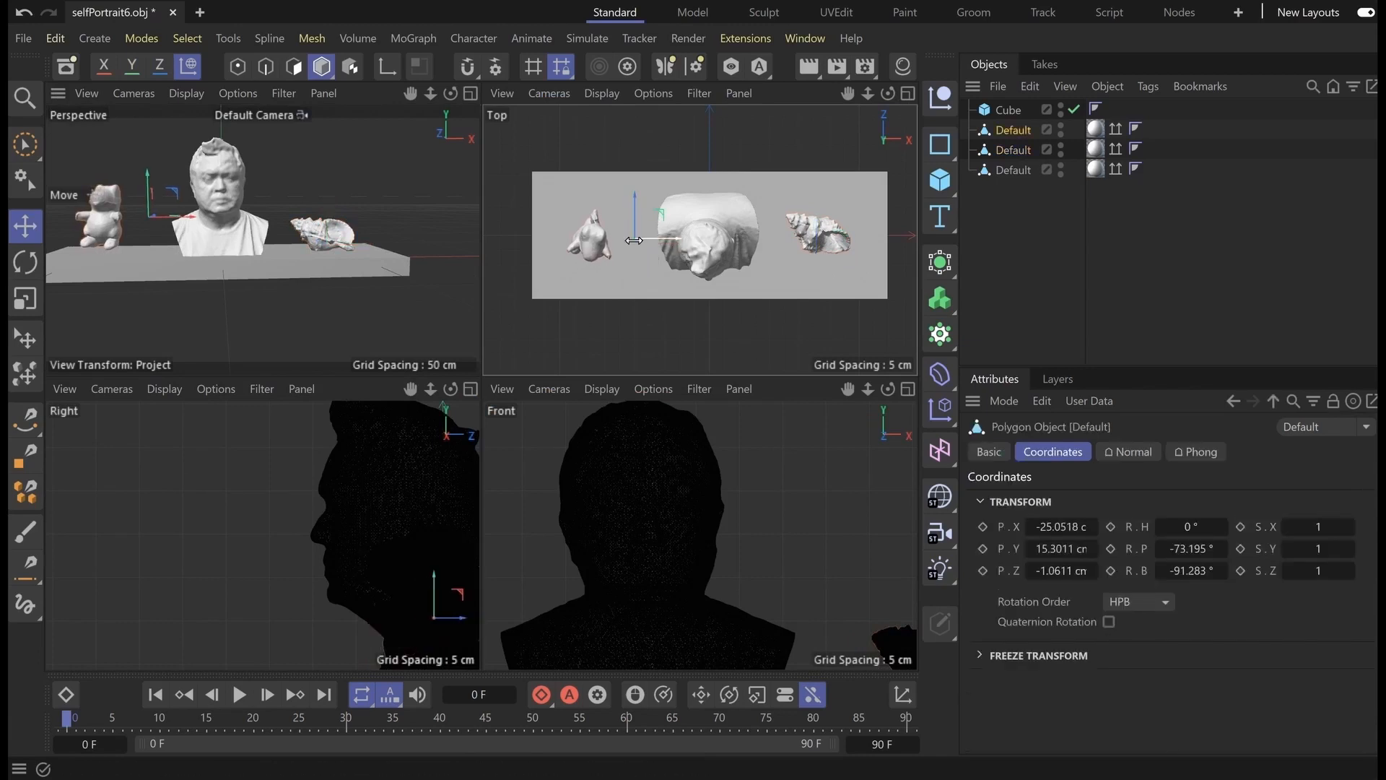
pyautogui.moveTo(146, 176); pyautogui.dragTo(154, 178)
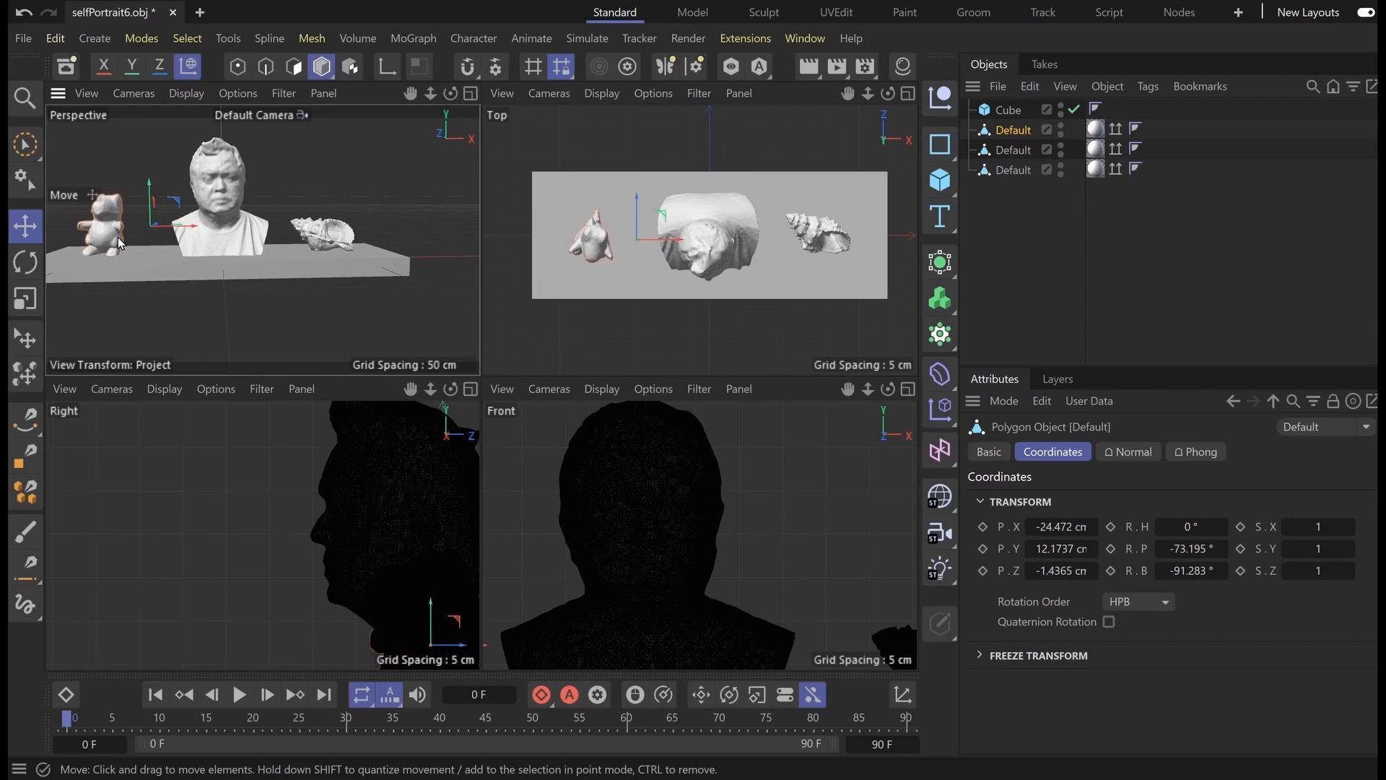
pyautogui.moveTo(194, 230); pyautogui.dragTo(200, 230)
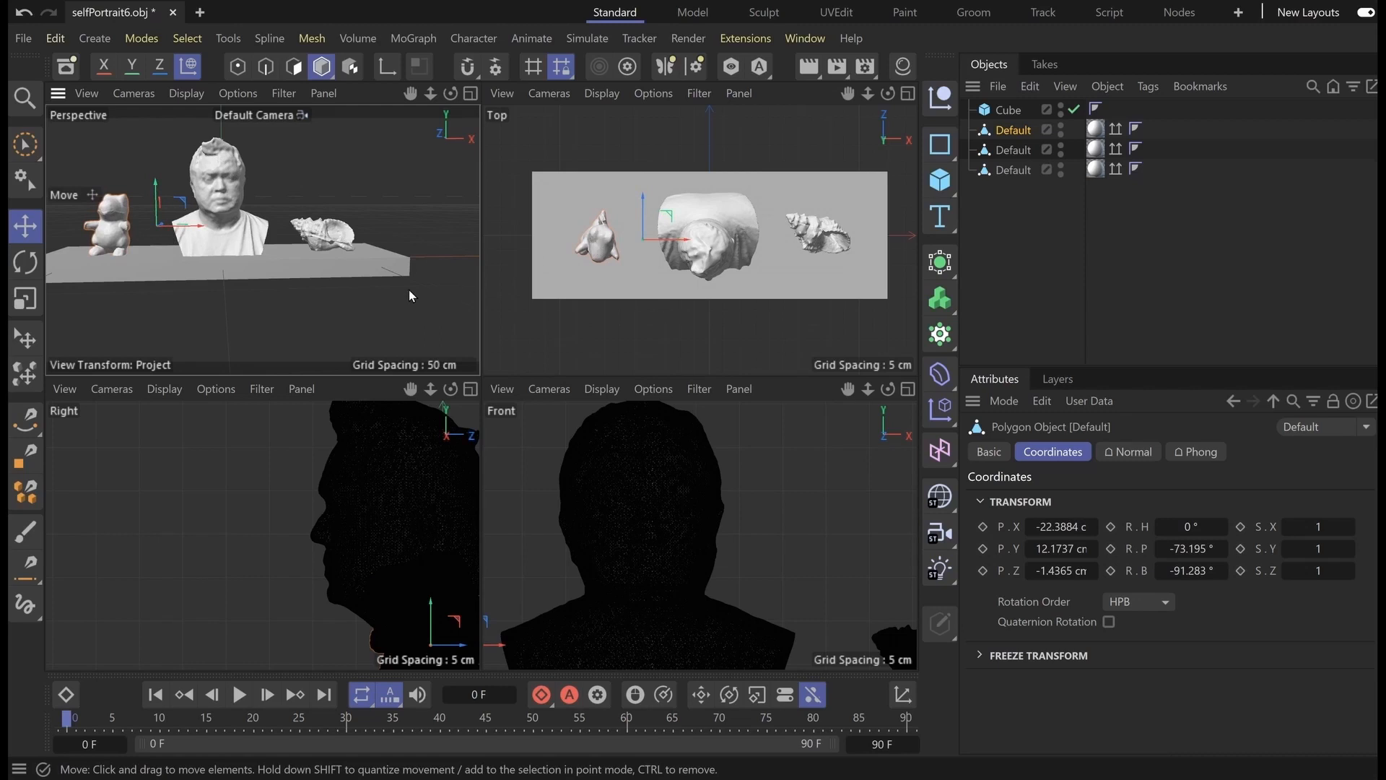
pyautogui.click(471, 93)
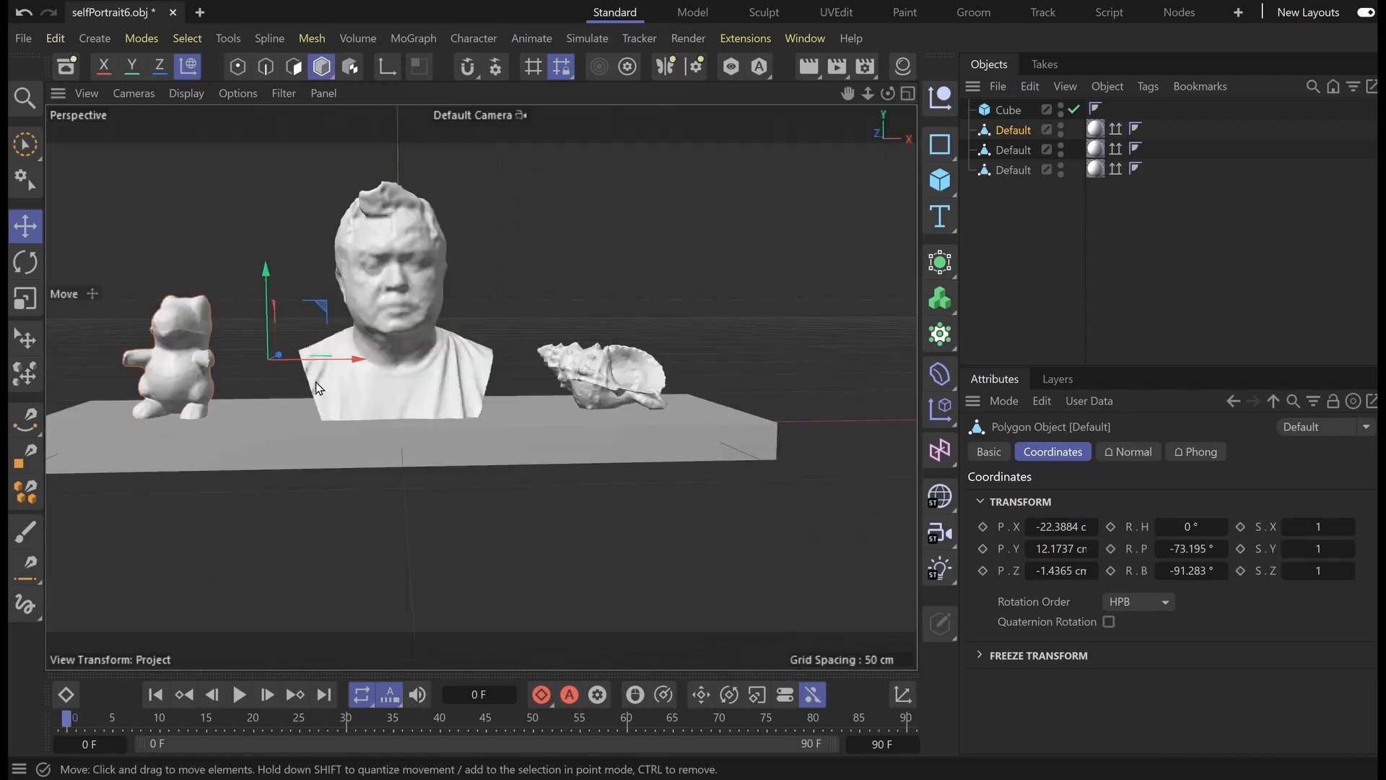
pyautogui.scroll(3, 318, 384)
pyautogui.scroll(-3, 335, 395)
pyautogui.keyDown('alt'); pyautogui.moveTo(454, 417); pyautogui.dragTo(426, 473); pyautogui.keyUp('alt')
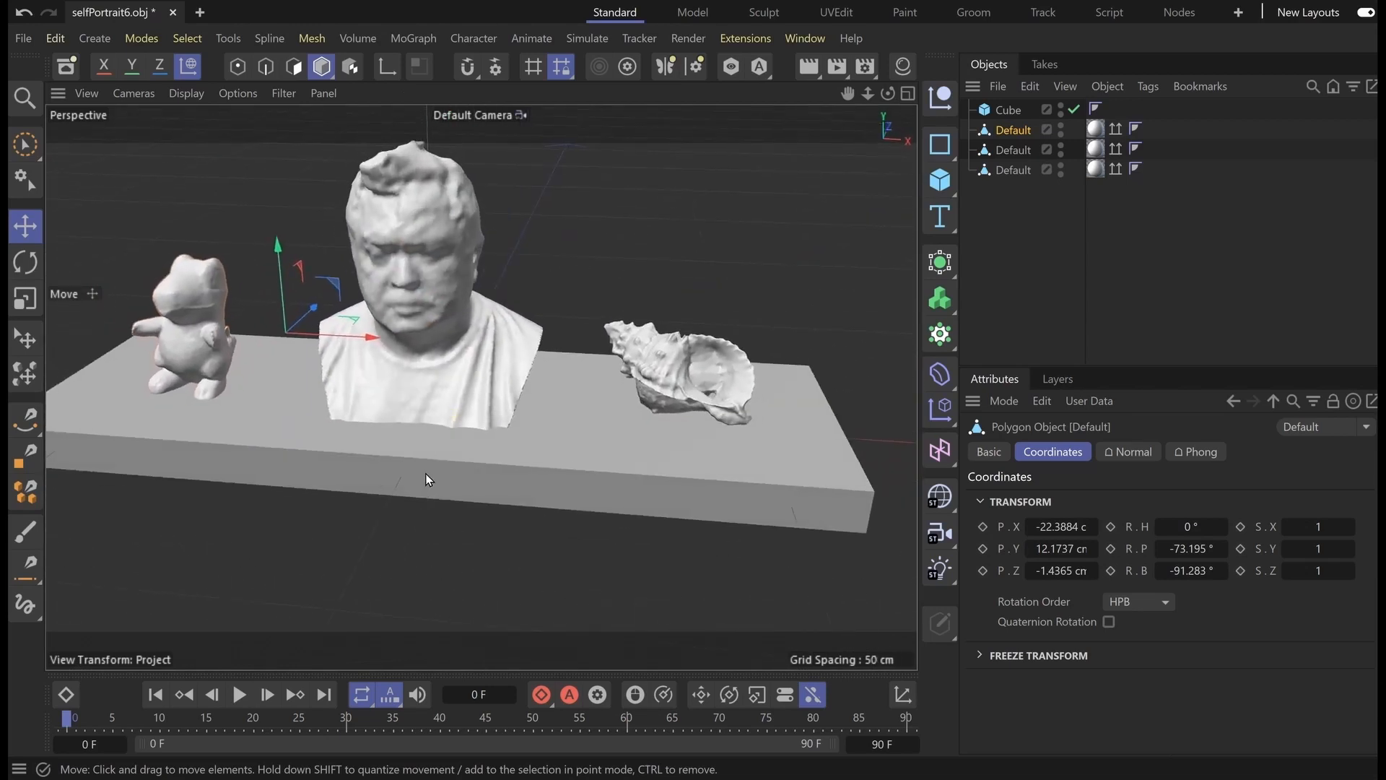
# Shorten the base slab along its X axis and slightly reduce its depth to fit closer around the three sculptures
pyautogui.scroll(-3, 426, 479)
pyautogui.scroll(1, 426, 479)
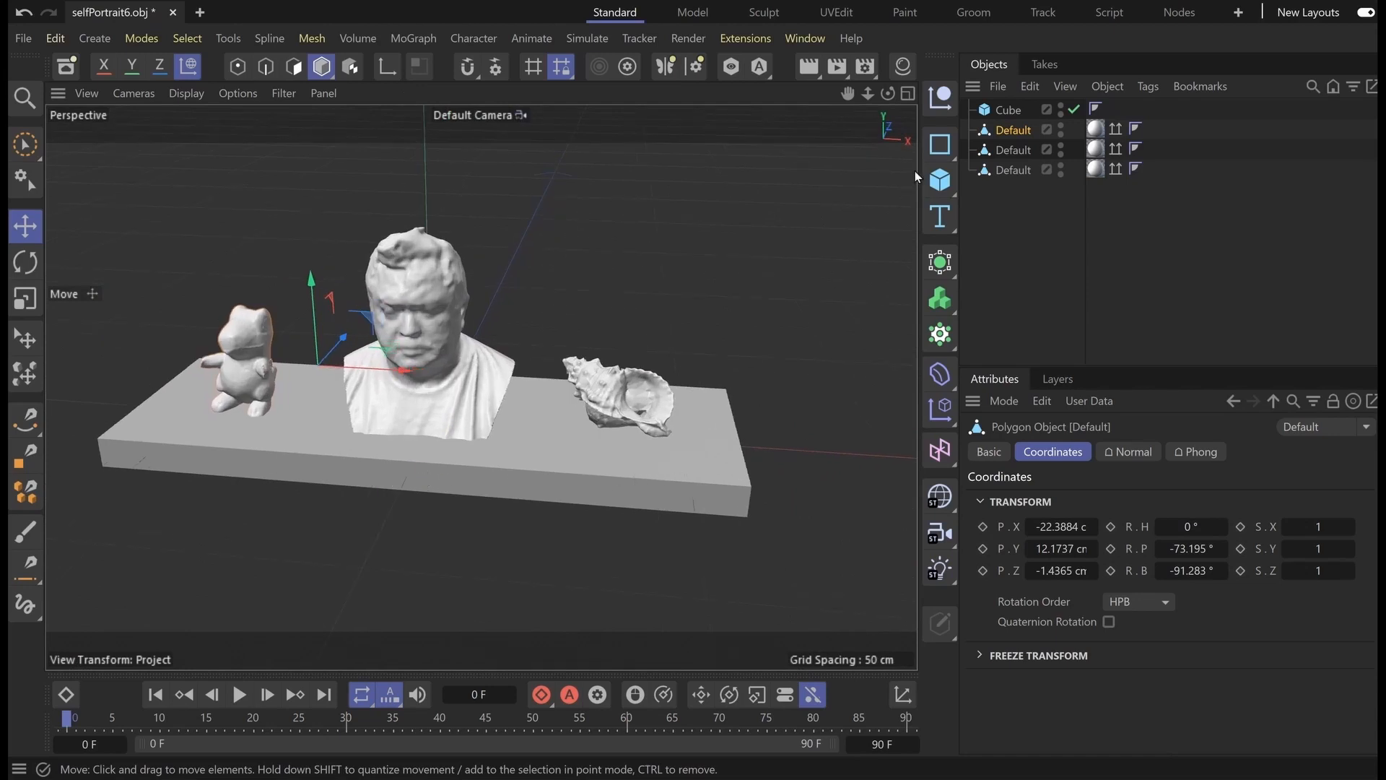
pyautogui.click(1009, 109)
pyautogui.moveTo(735, 448); pyautogui.dragTo(699, 454)
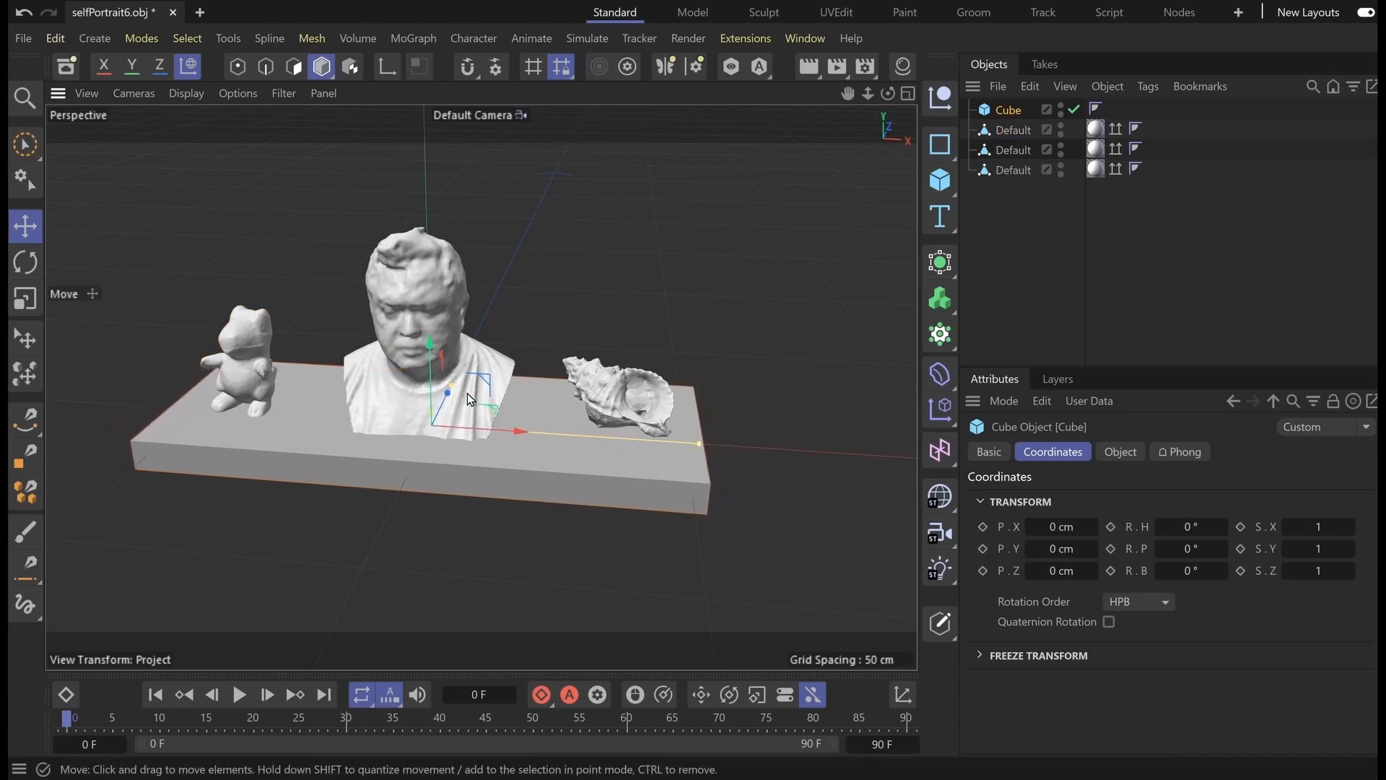
pyautogui.moveTo(453, 394); pyautogui.dragTo(451, 397)
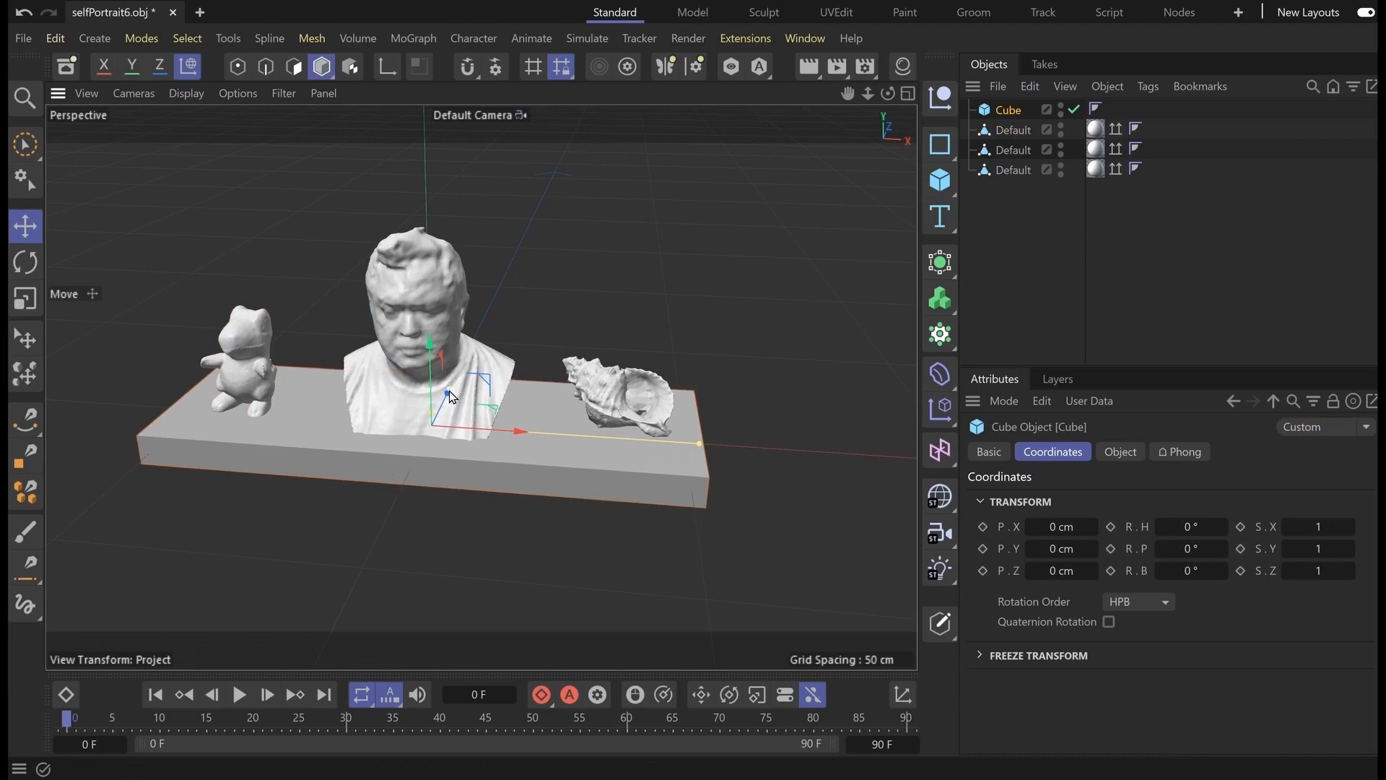
# Move the shell closer to the bust along X, and move the totadile figure toward the bust to about X -17.6 cm
pyautogui.click(658, 431)
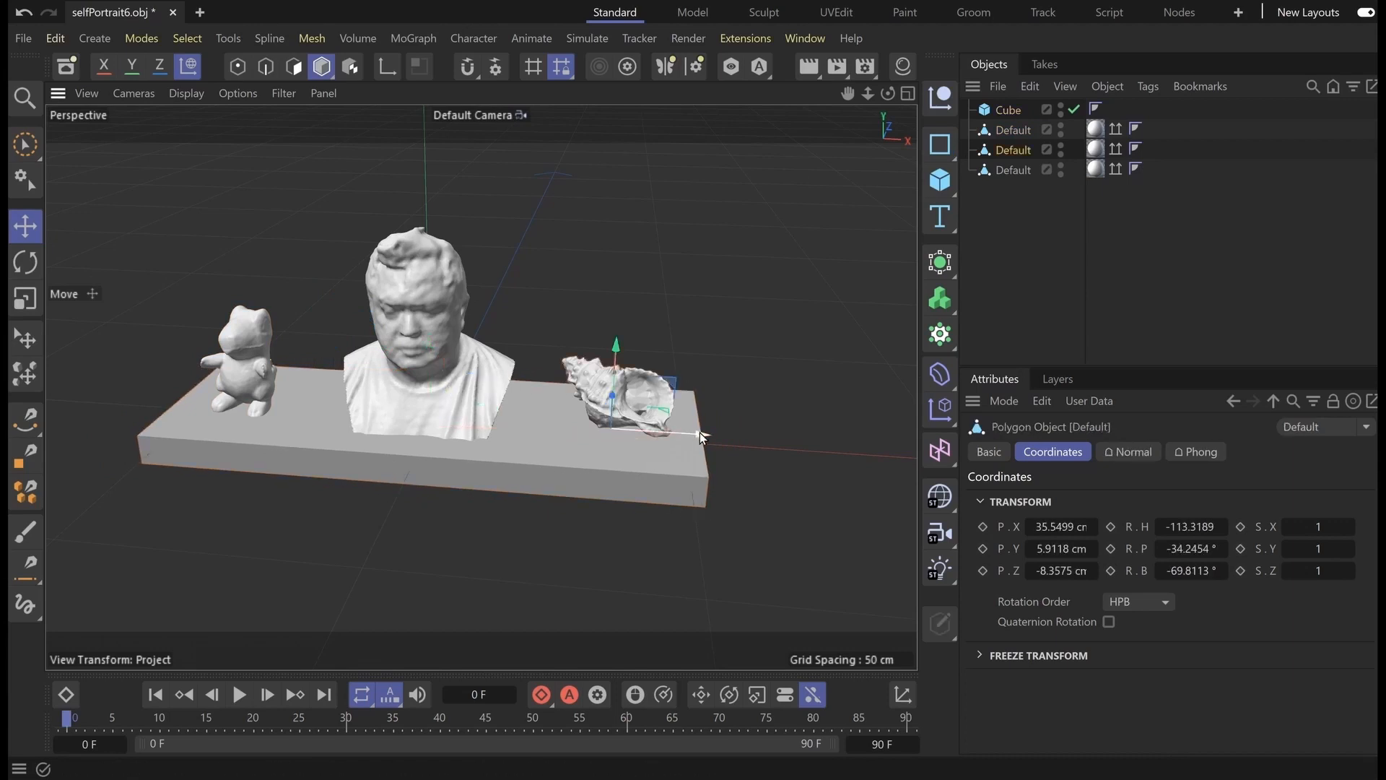
pyautogui.moveTo(702, 438); pyautogui.dragTo(677, 436)
pyautogui.click(361, 380)
pyautogui.moveTo(361, 380); pyautogui.dragTo(385, 376)
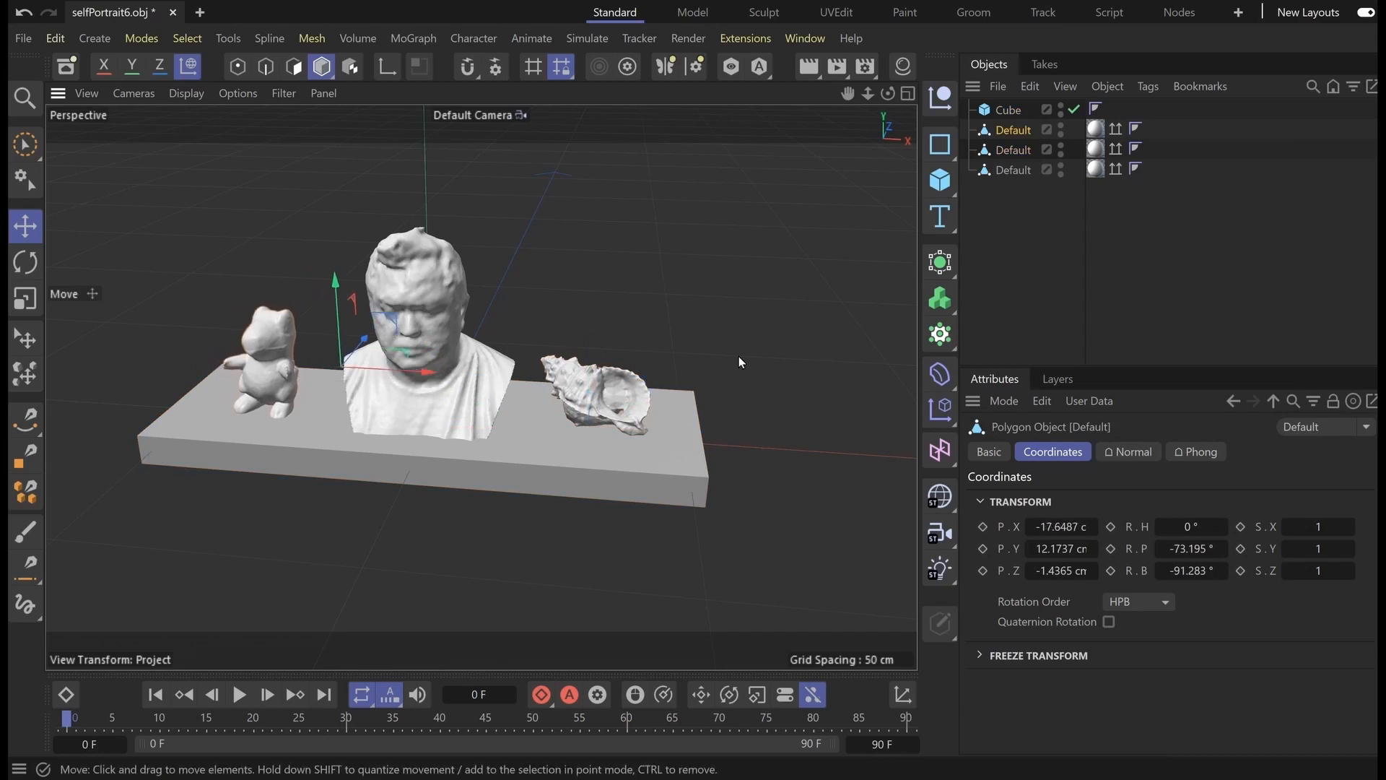
pyautogui.keyDown('alt'); pyautogui.moveTo(696, 318); pyautogui.dragTo(687, 290); pyautogui.keyUp('alt')
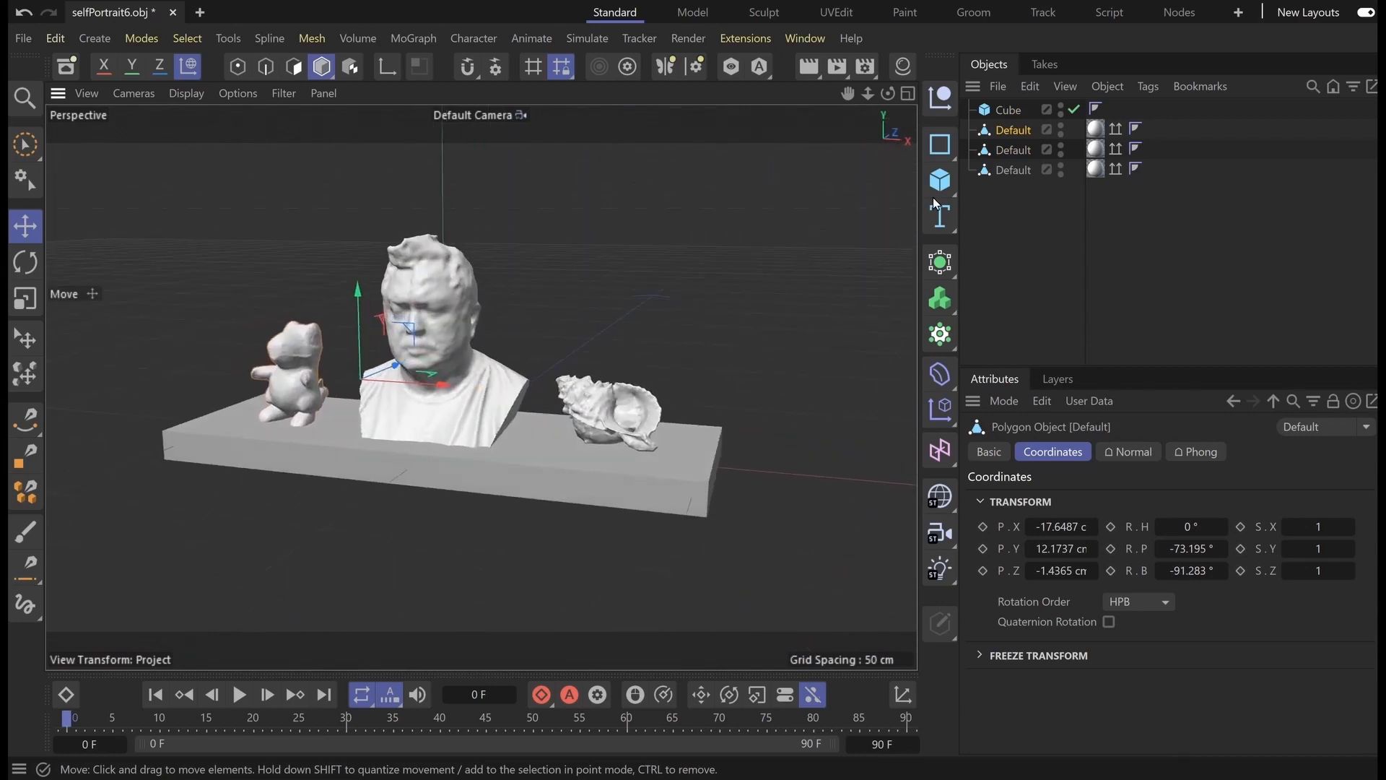
# Add a Connect generator and place the slab and all three scans inside it as children
pyautogui.click(1004, 112)
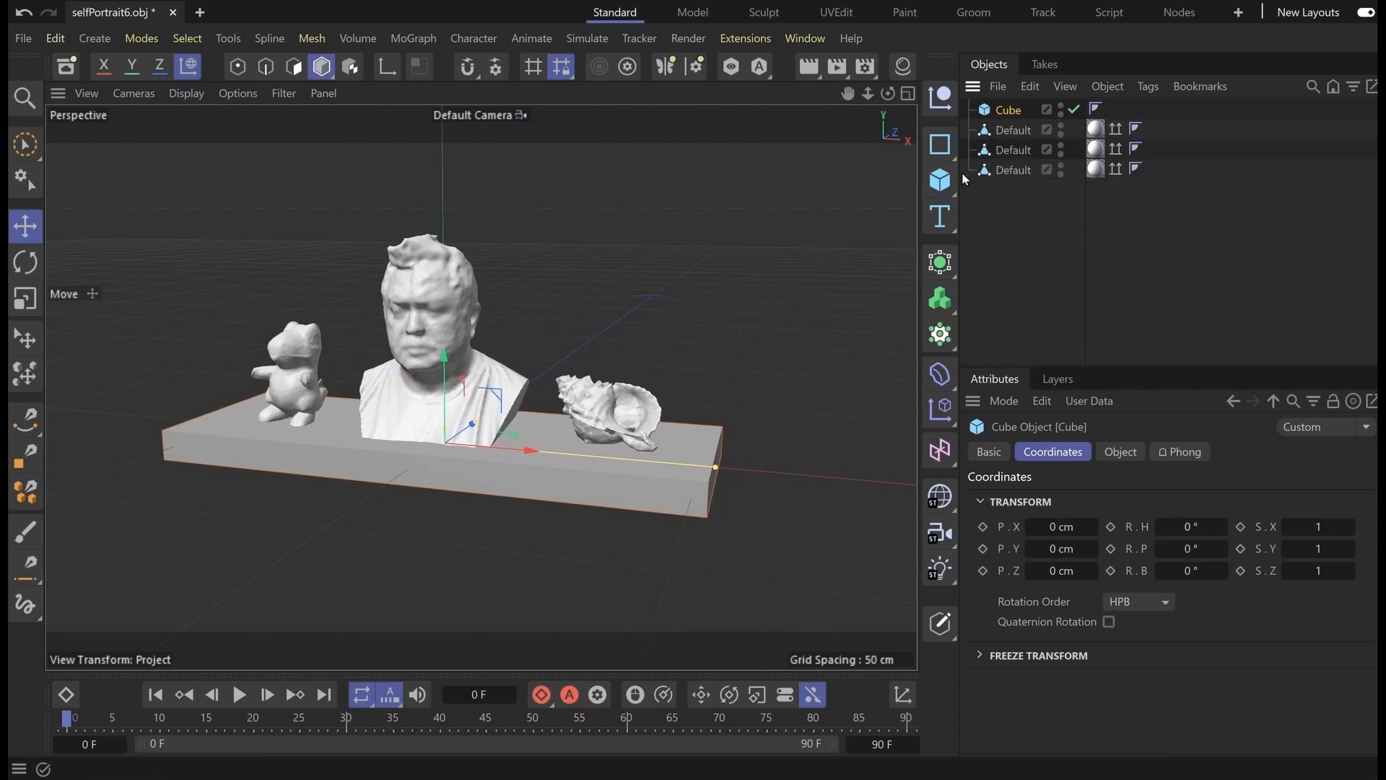
pyautogui.click(941, 262)
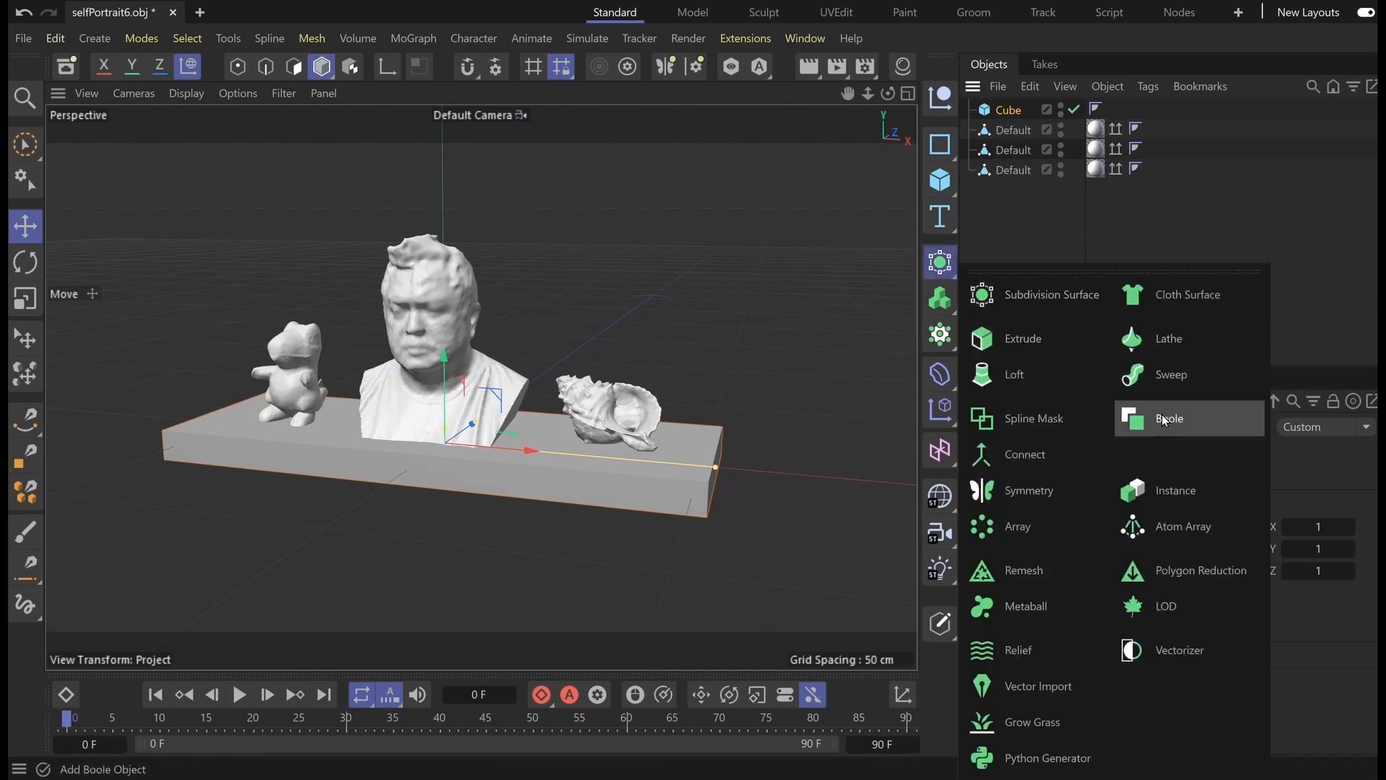
pyautogui.click(1039, 454)
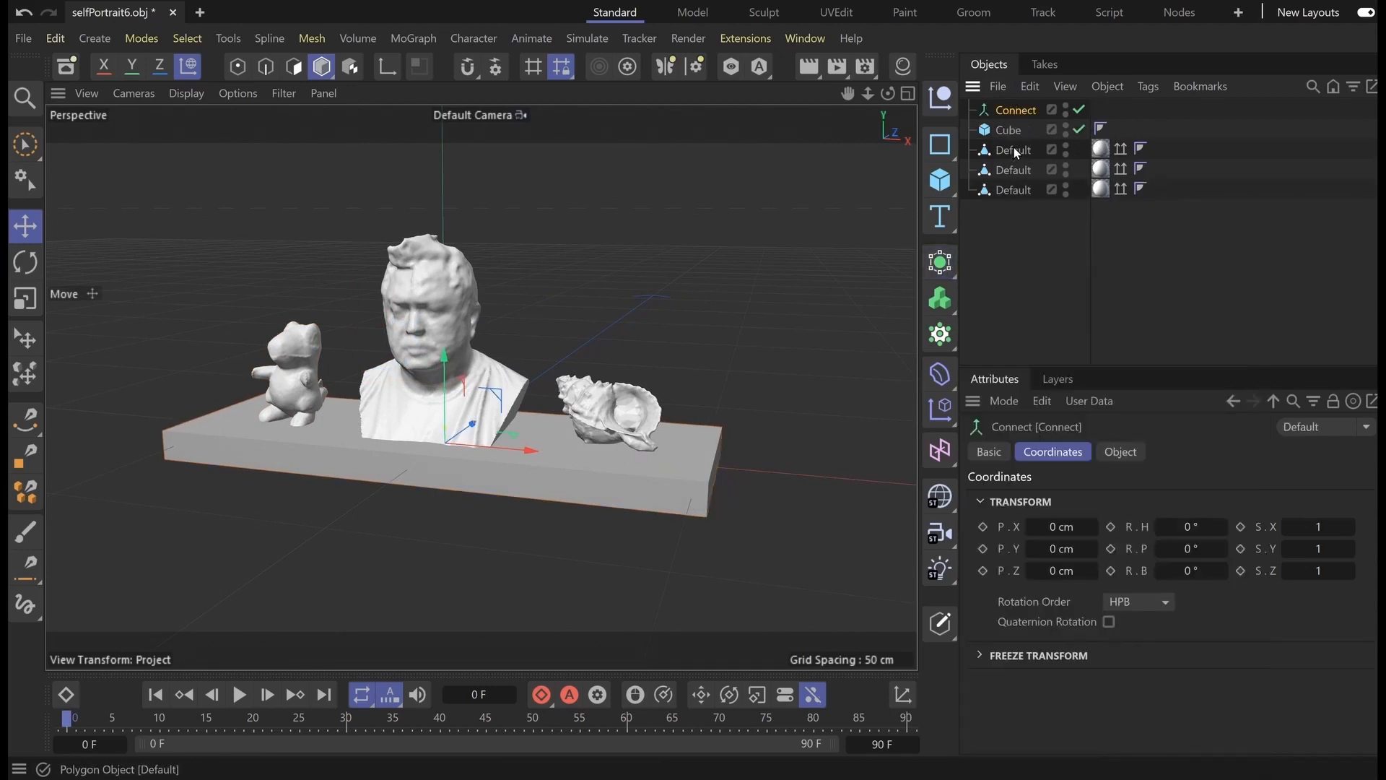
pyautogui.moveTo(1011, 135)
pyautogui.mouseDown()
pyautogui.moveTo(1025, 121)
pyautogui.moveTo(1015, 112)
pyautogui.mouseUp()
pyautogui.moveTo(1009, 170); pyautogui.dragTo(1012, 113)
pyautogui.moveTo(1009, 191); pyautogui.dragTo(1015, 114)
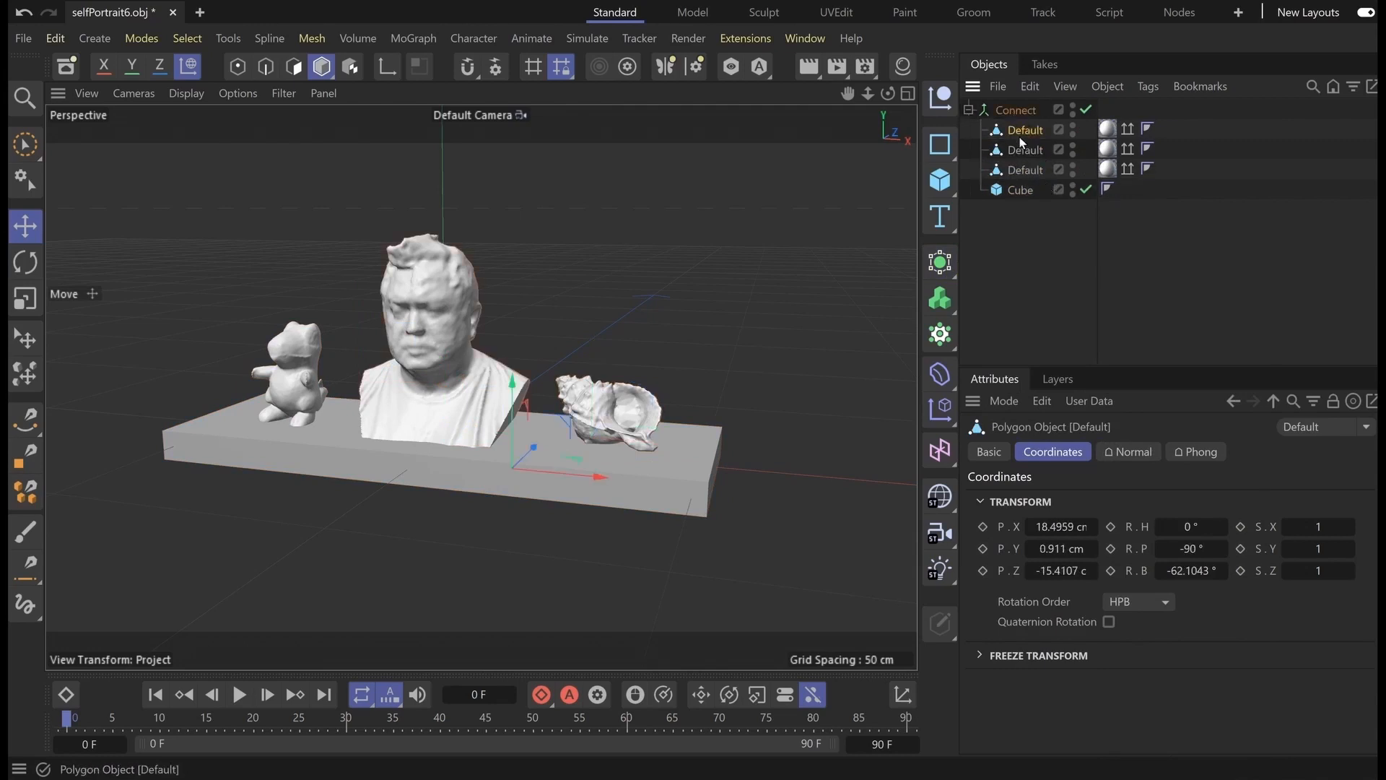
pyautogui.click(968, 109)
pyautogui.click(989, 113)
pyautogui.click(968, 109)
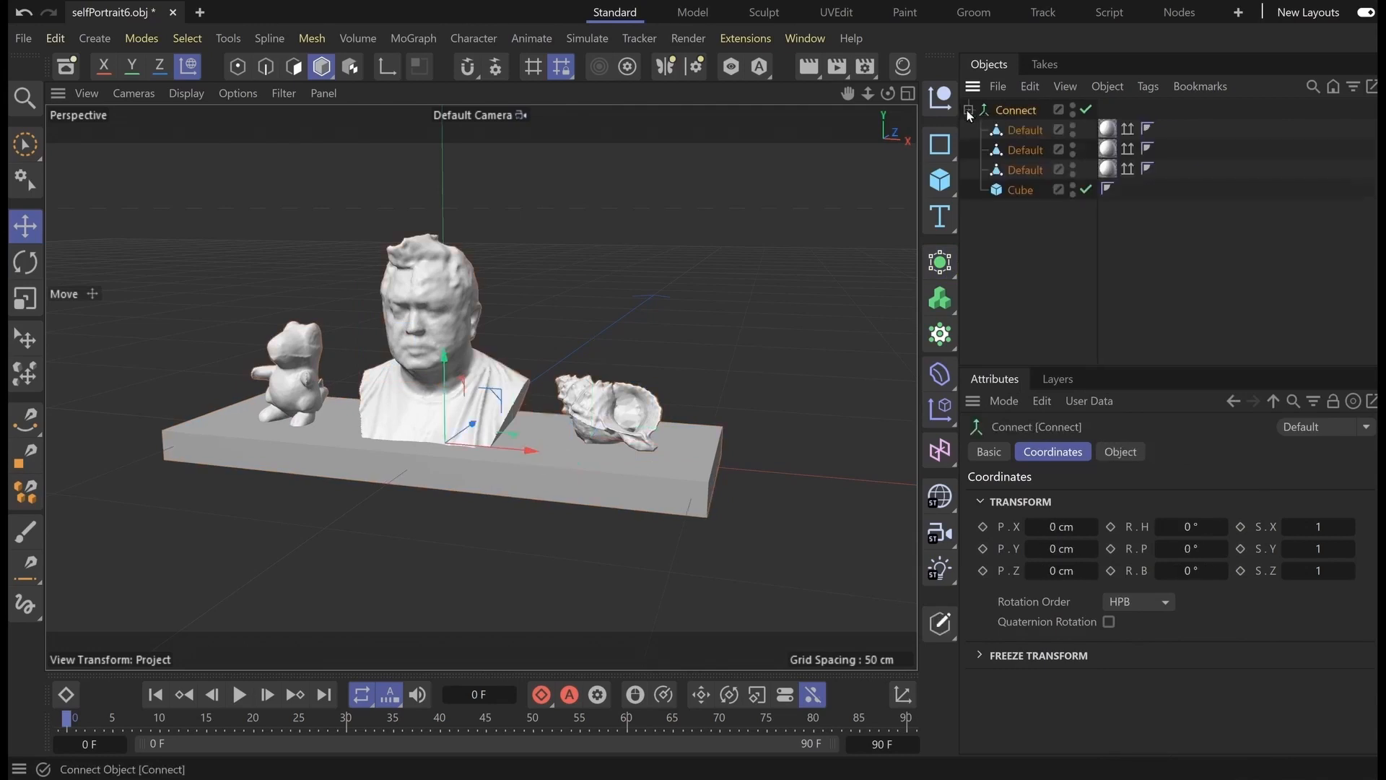
pyautogui.click(1016, 213)
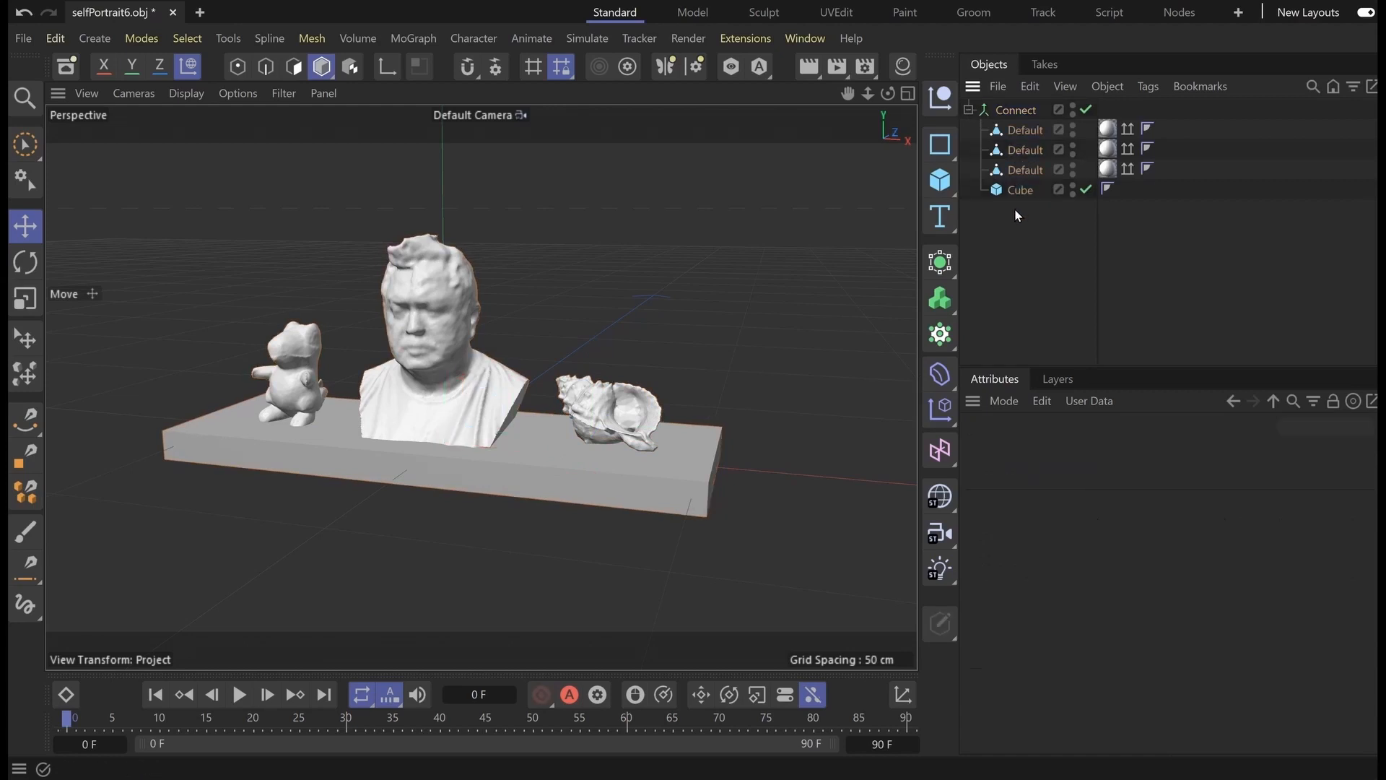
# Add a Polygon Reduction generator inside the Connect object and place the three scans under it, leaving the slab outside
pyautogui.click(946, 273)
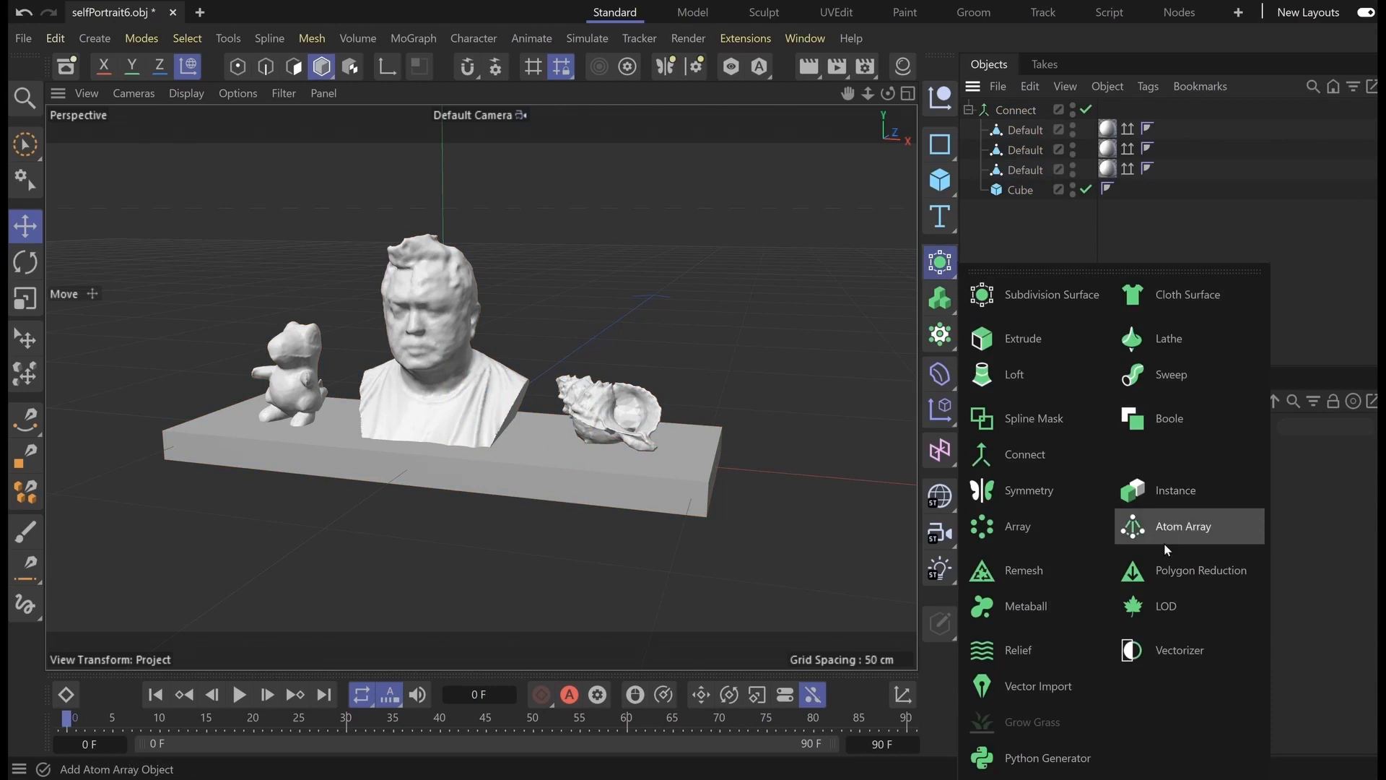
pyautogui.click(1173, 575)
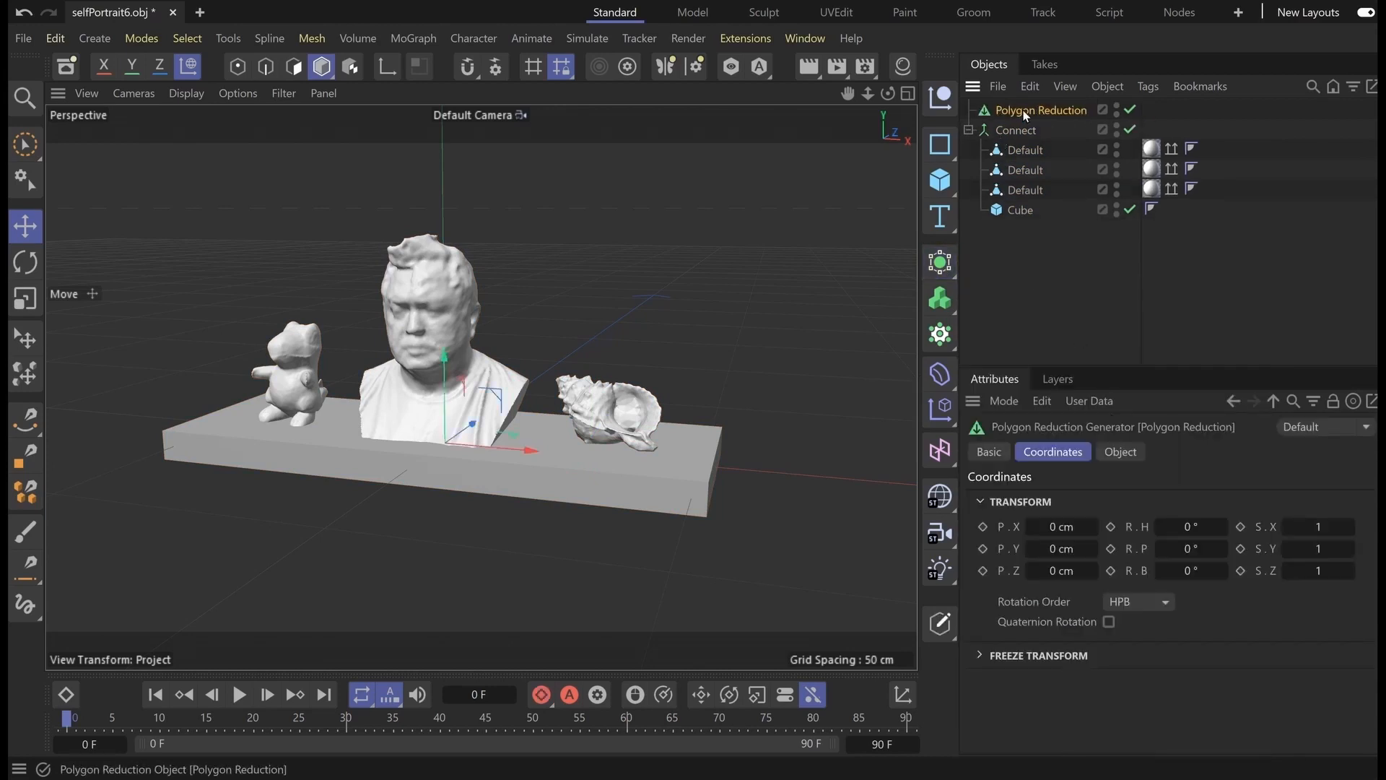
pyautogui.moveTo(1021, 137); pyautogui.dragTo(1036, 132)
pyautogui.moveTo(1025, 190); pyautogui.dragTo(1042, 132)
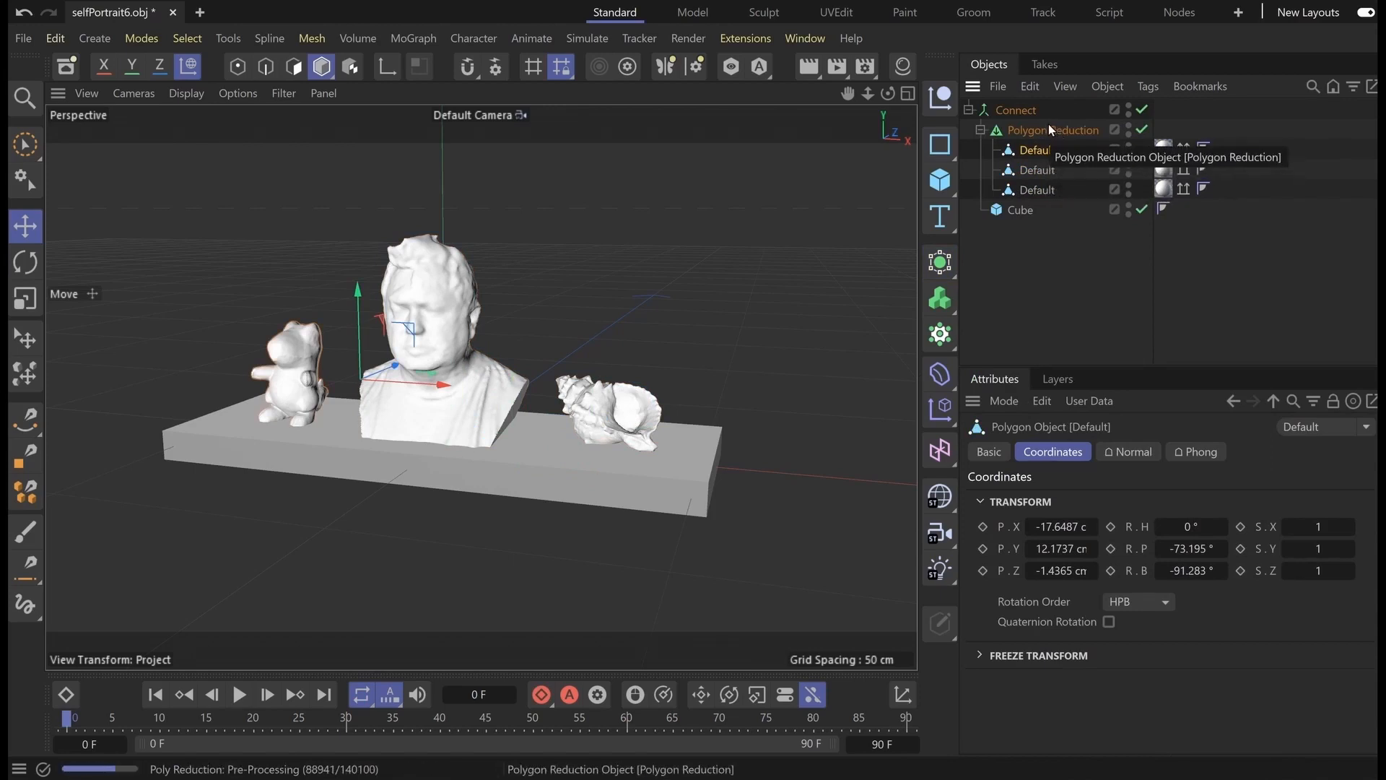
# Try the Preserve UV Boundaries option in the scans' Polygon Reduction and turn it off again
pyautogui.click(1051, 130)
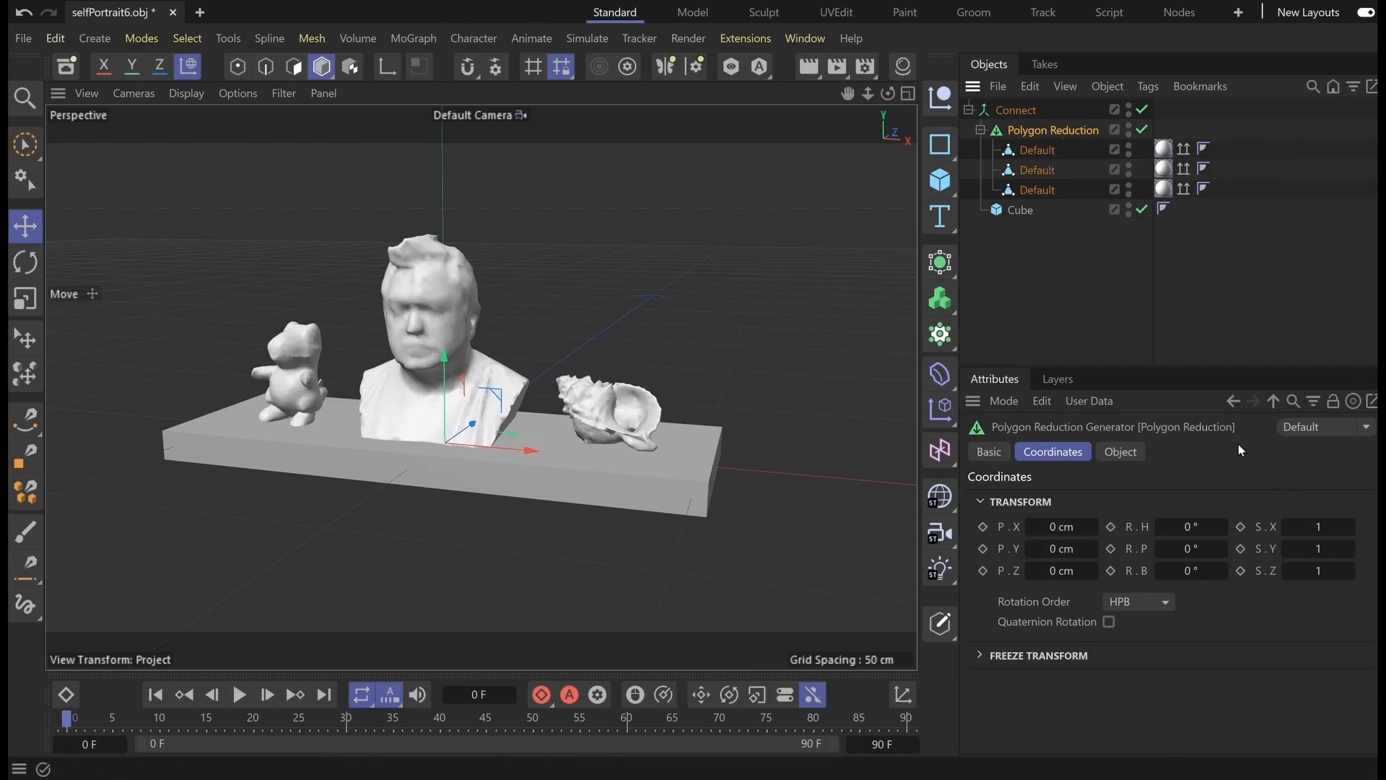
pyautogui.click(1120, 452)
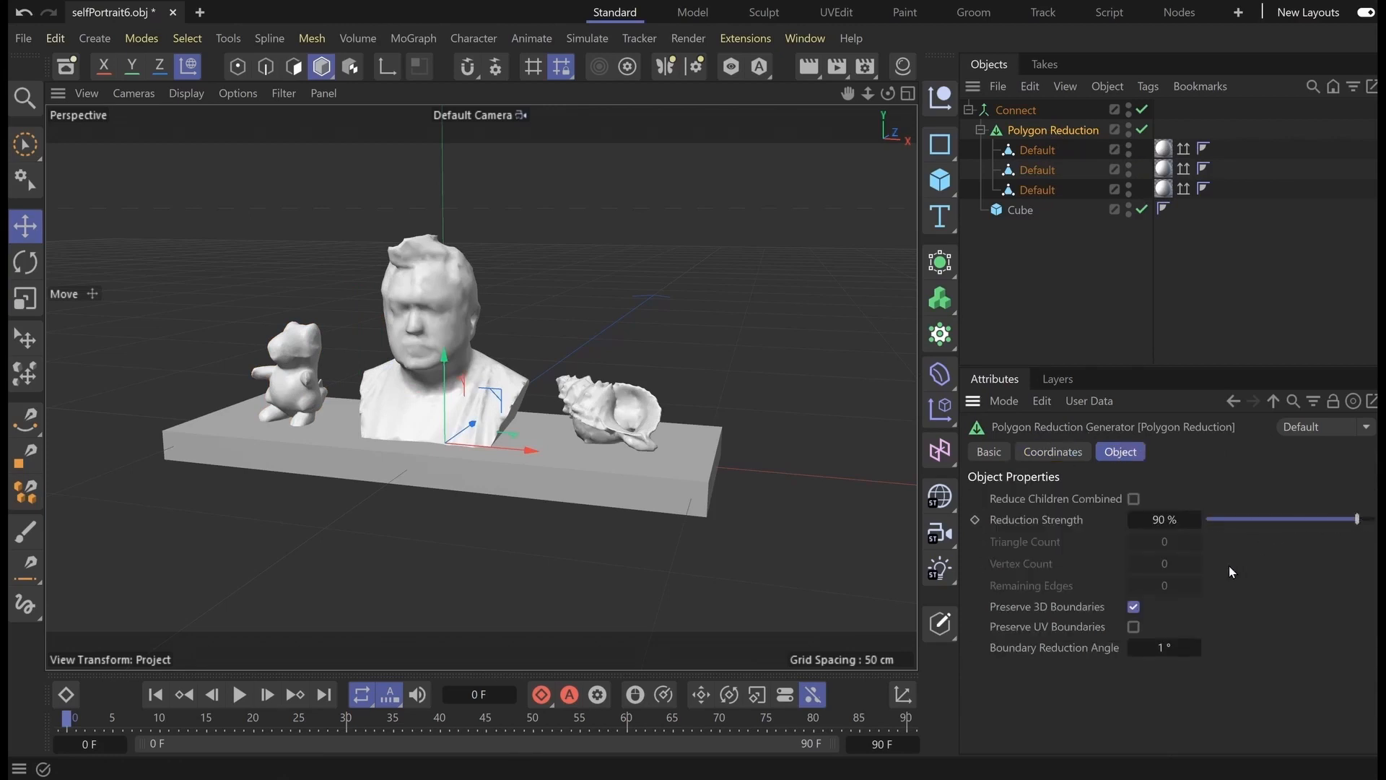
pyautogui.click(1134, 627)
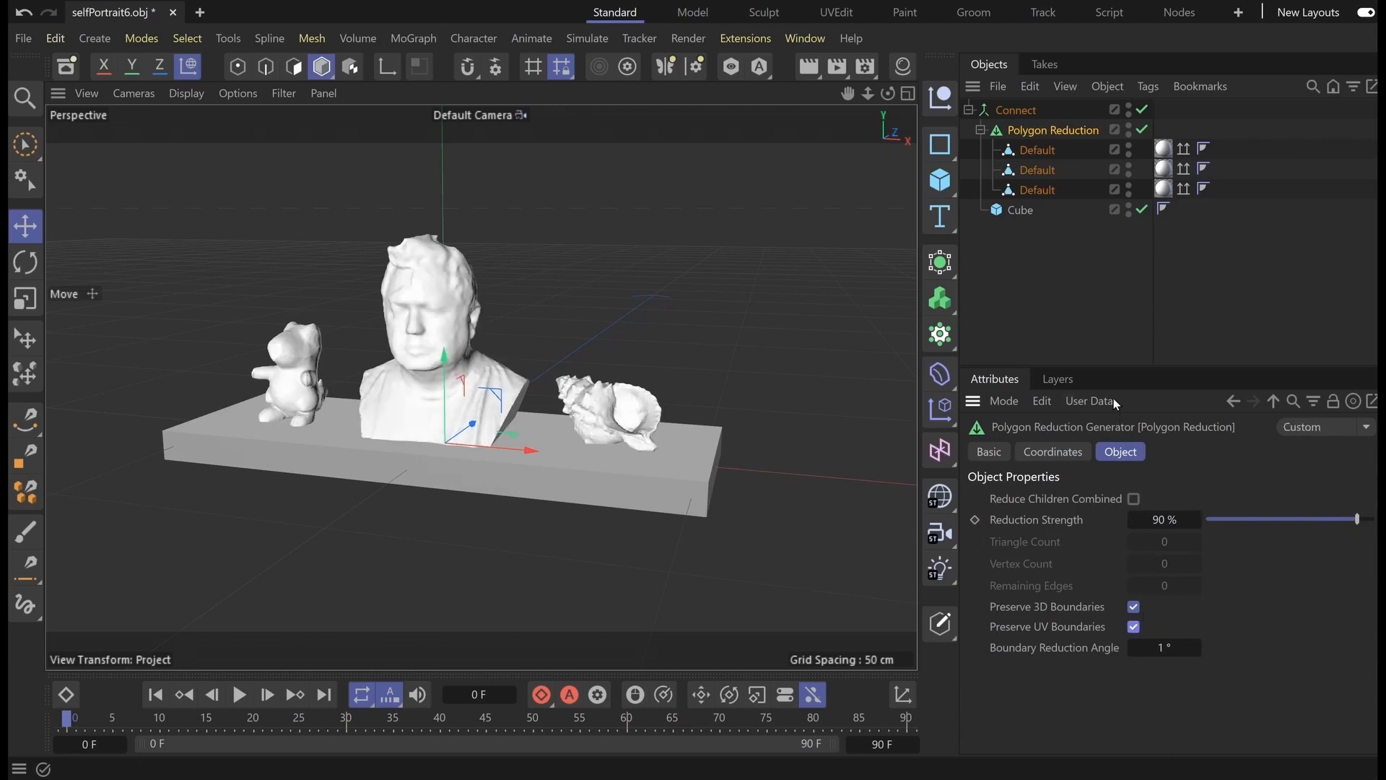
pyautogui.click(1133, 628)
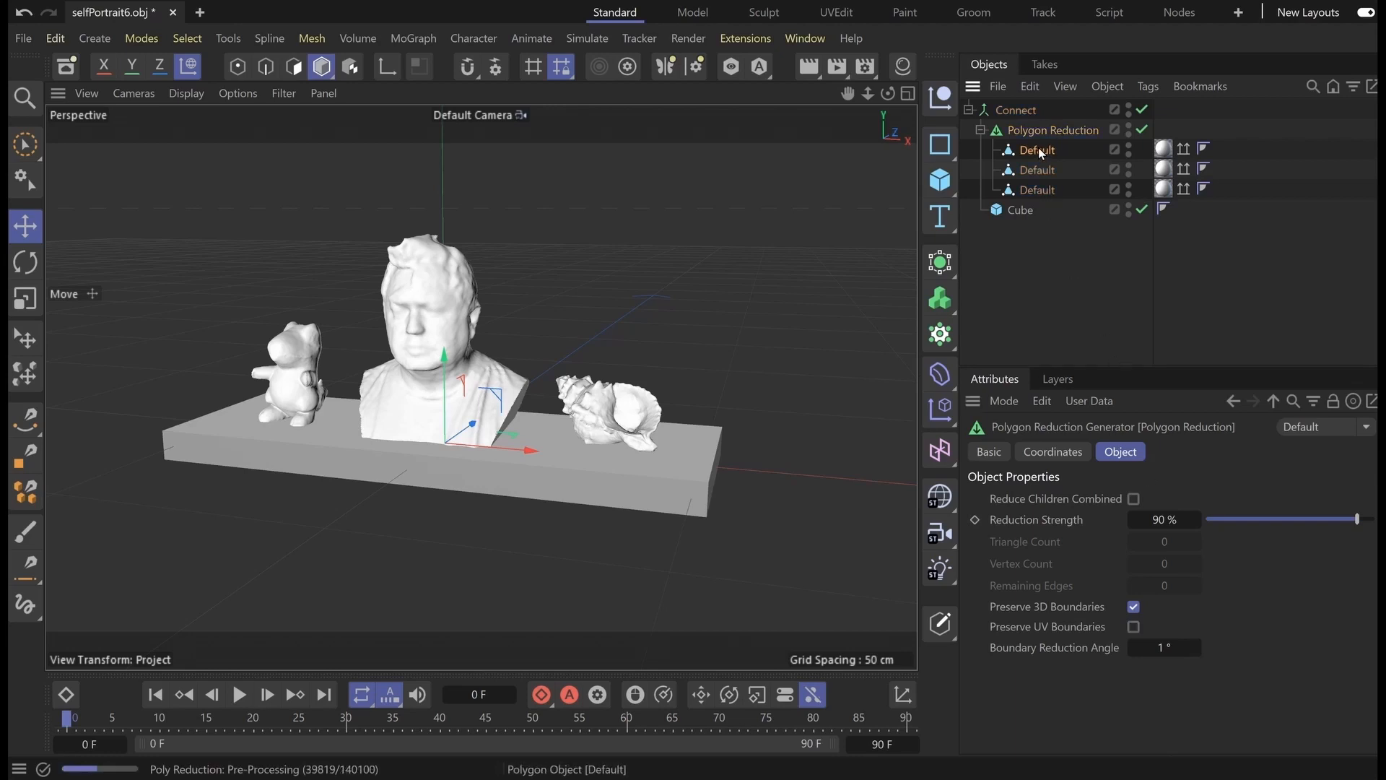
# Examine the polygon count of the bust, shell and totadile meshes one by one in polygon mode
pyautogui.click(1047, 191)
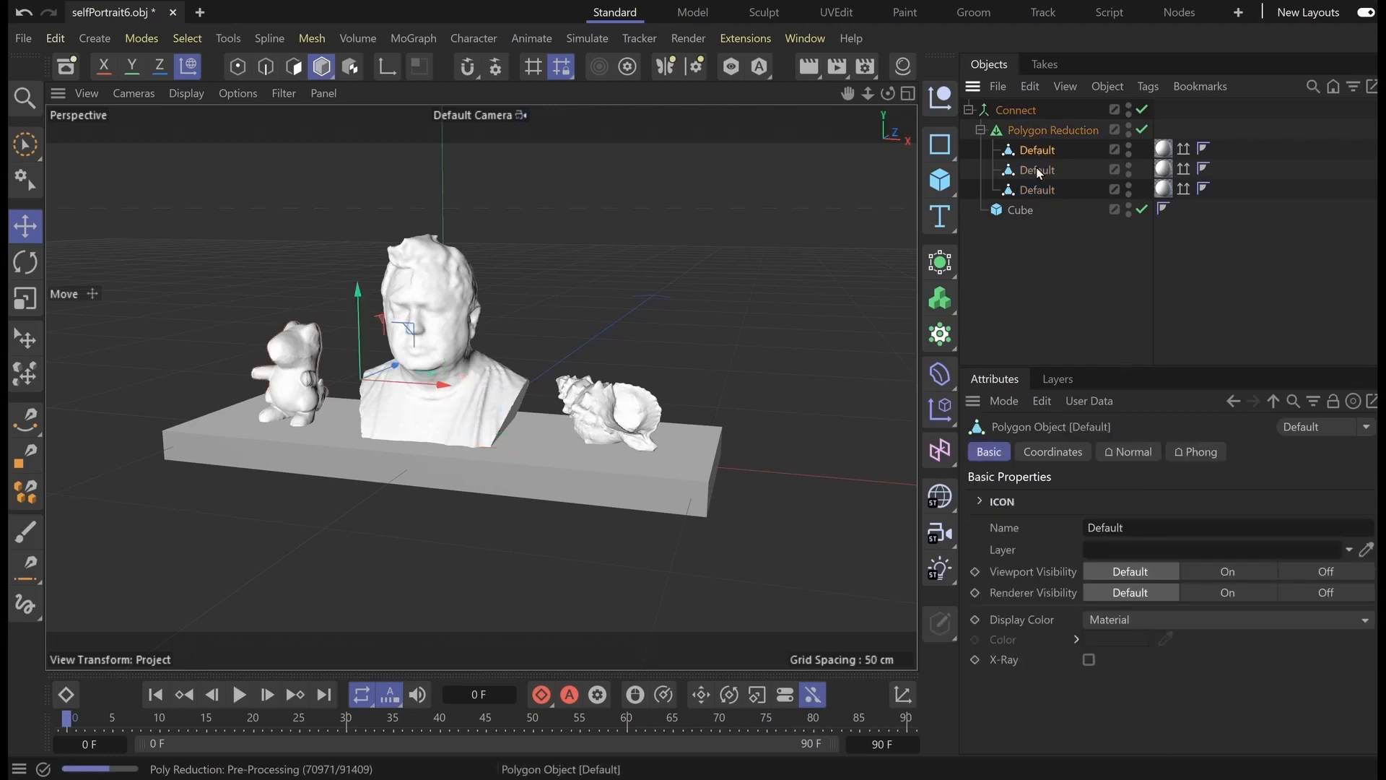
pyautogui.click(294, 66)
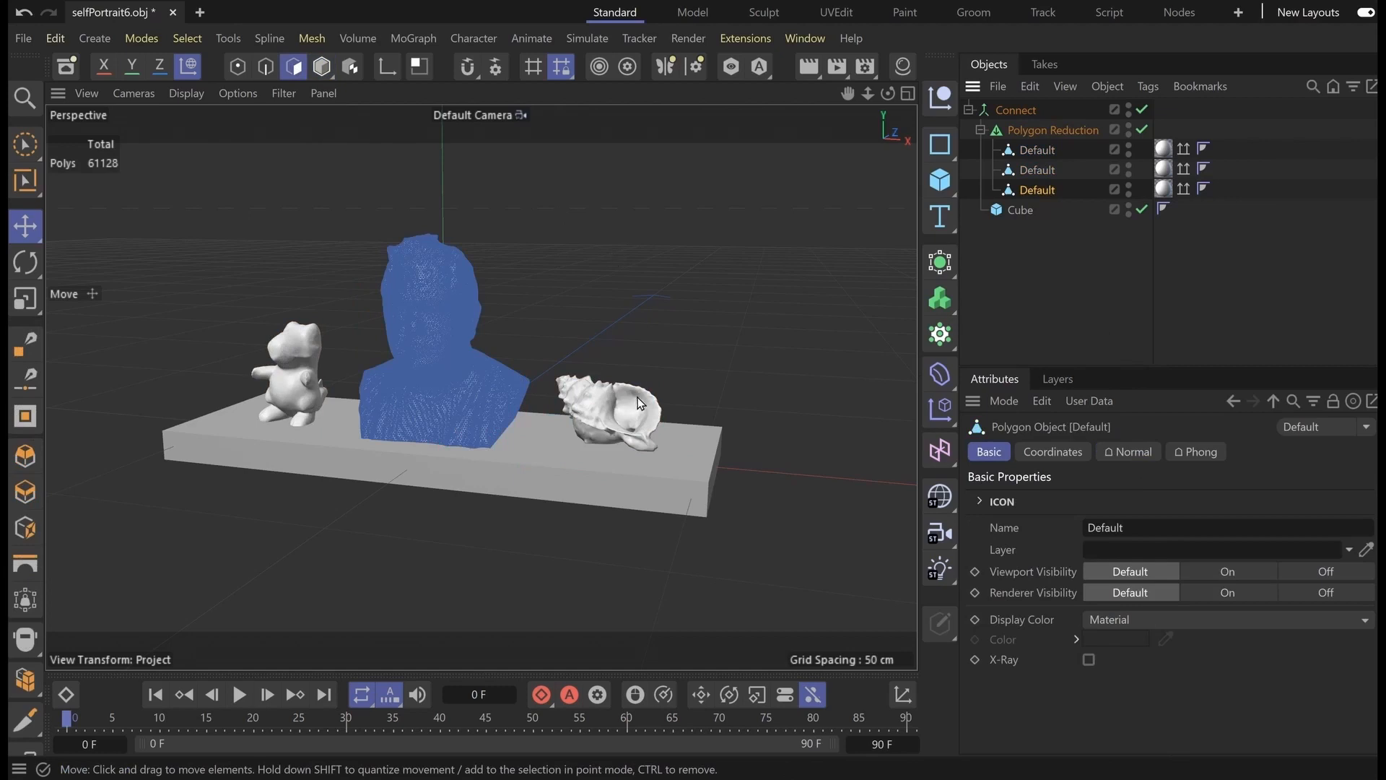
pyautogui.click(1040, 168)
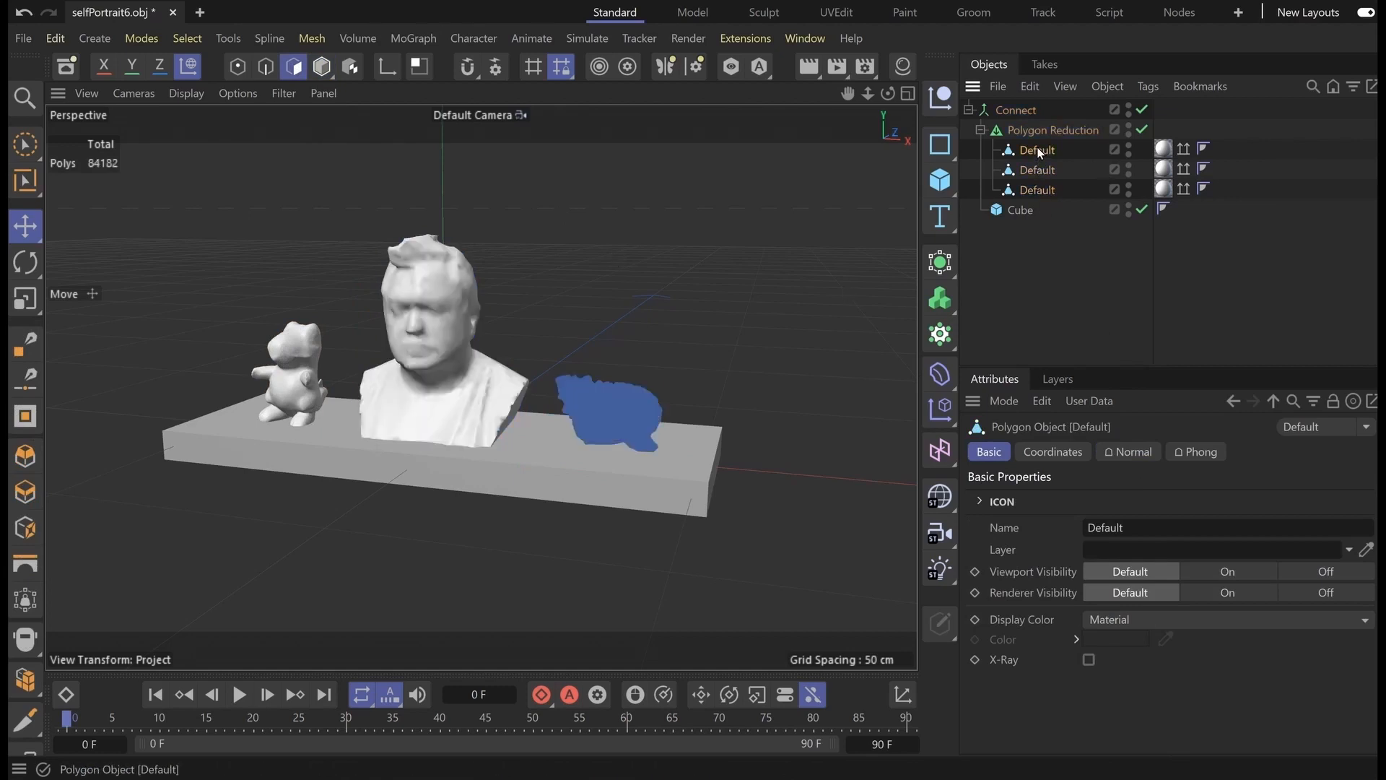
pyautogui.click(1038, 163)
pyautogui.click(1030, 188)
pyautogui.click(1041, 150)
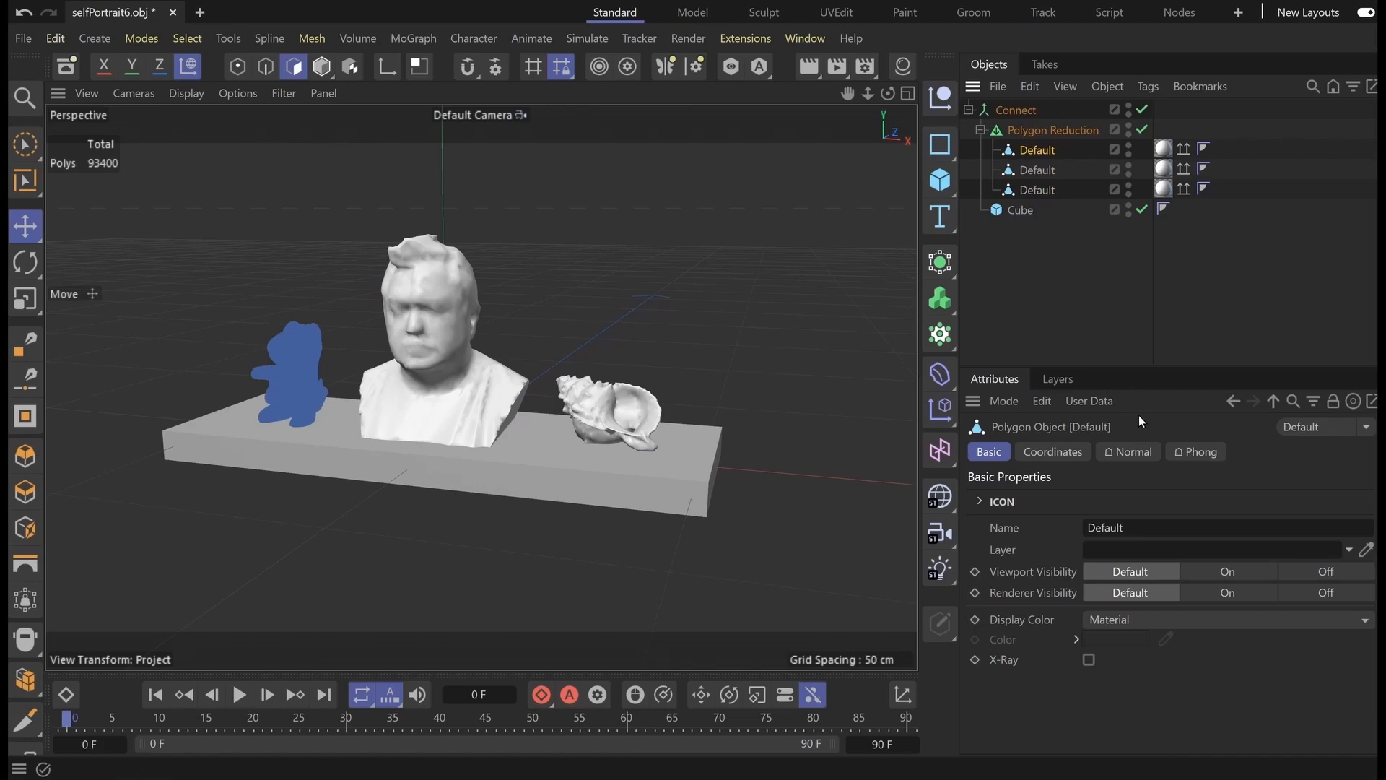
# Make the Connect object with its reduced scans and slab editable, and expand the converted hierarchy
pyautogui.click(1026, 133)
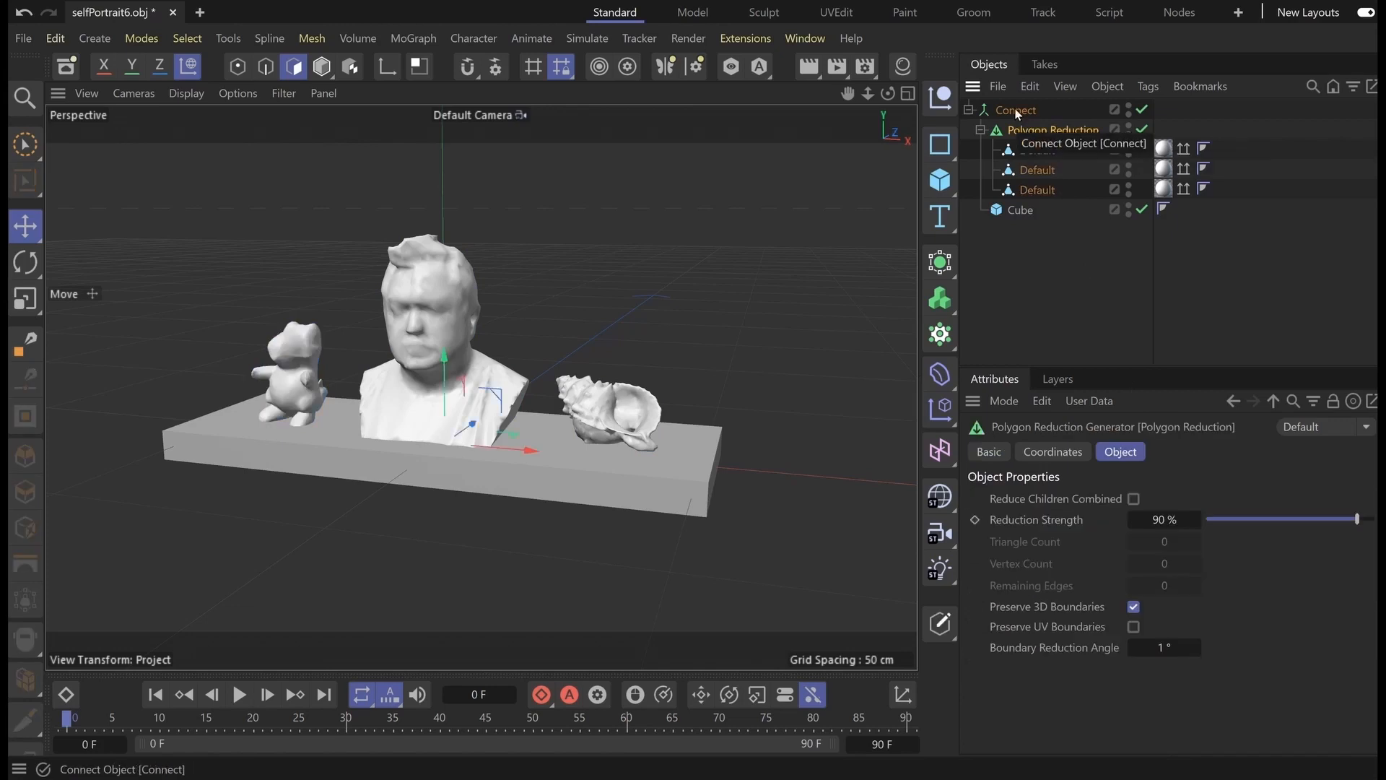
pyautogui.click(1015, 109)
pyautogui.press('c')
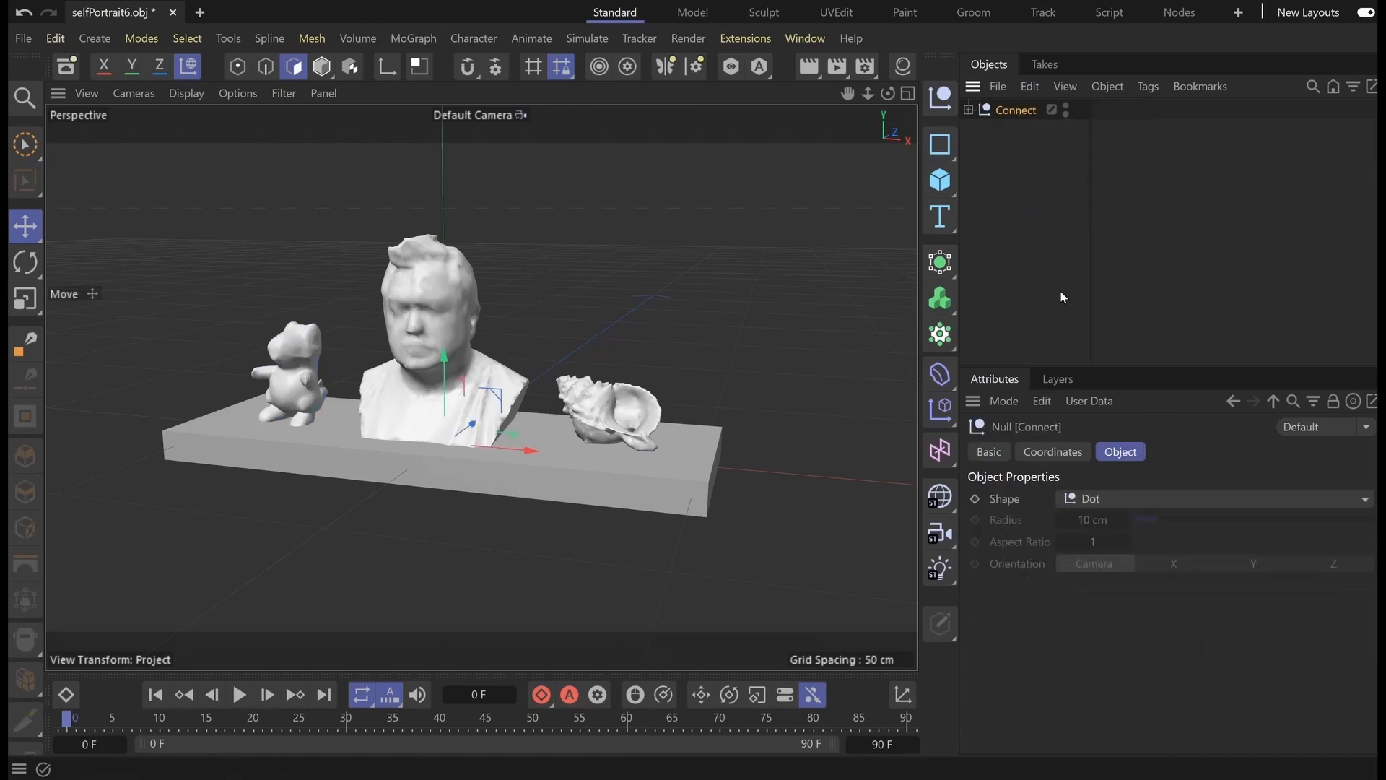
pyautogui.click(968, 110)
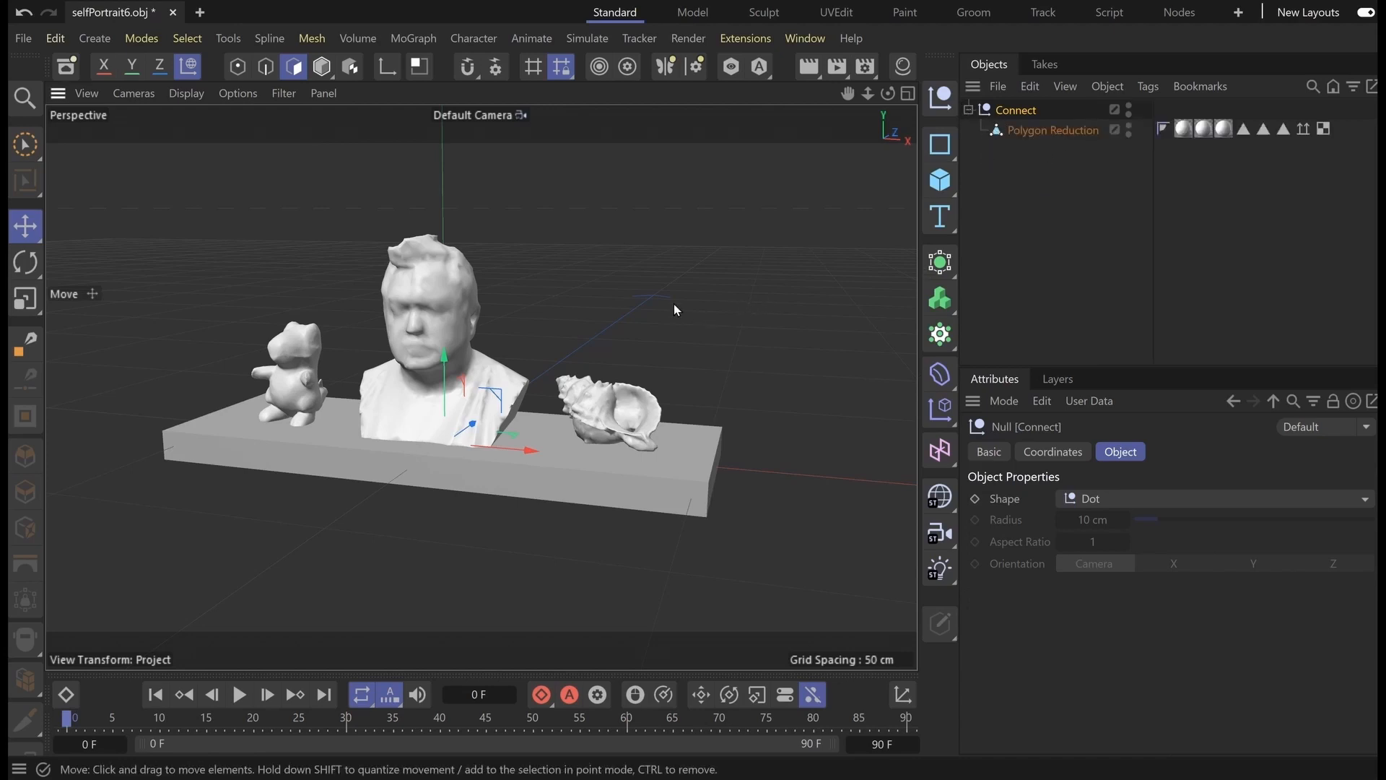
# Examine the combined mesh's wireframe and polygon count in polygon mode from several distances
pyautogui.keyDown('alt'); pyautogui.moveTo(677, 300); pyautogui.dragTo(672, 335); pyautogui.keyUp('alt')
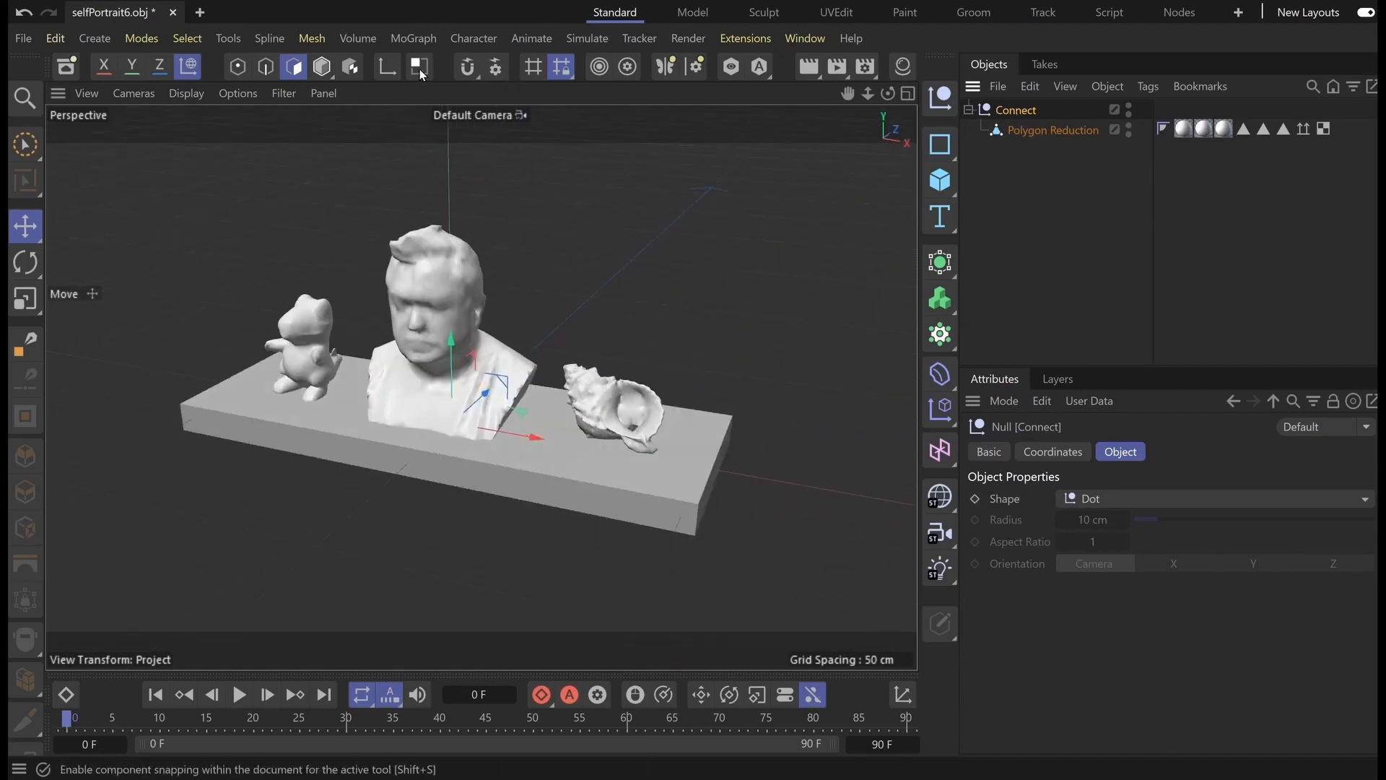
pyautogui.click(293, 67)
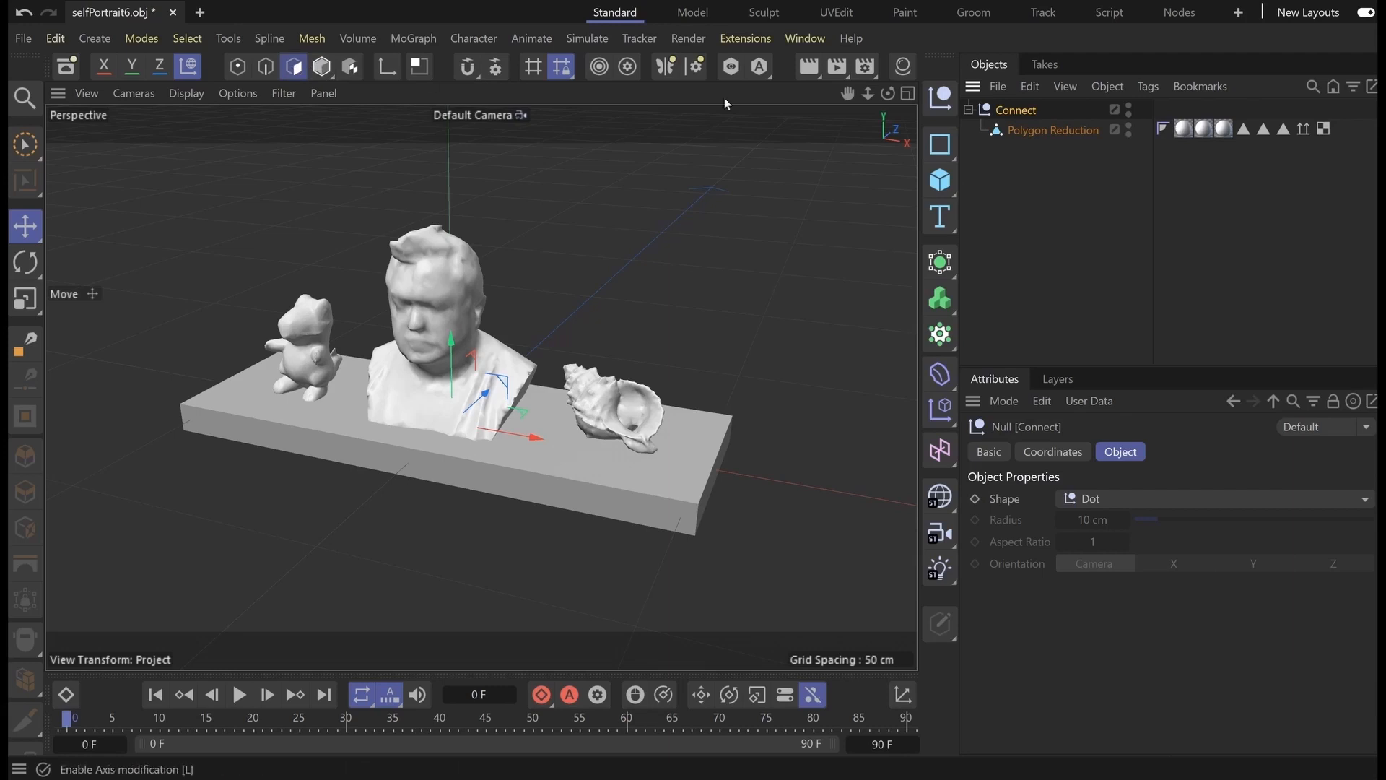
pyautogui.click(1031, 131)
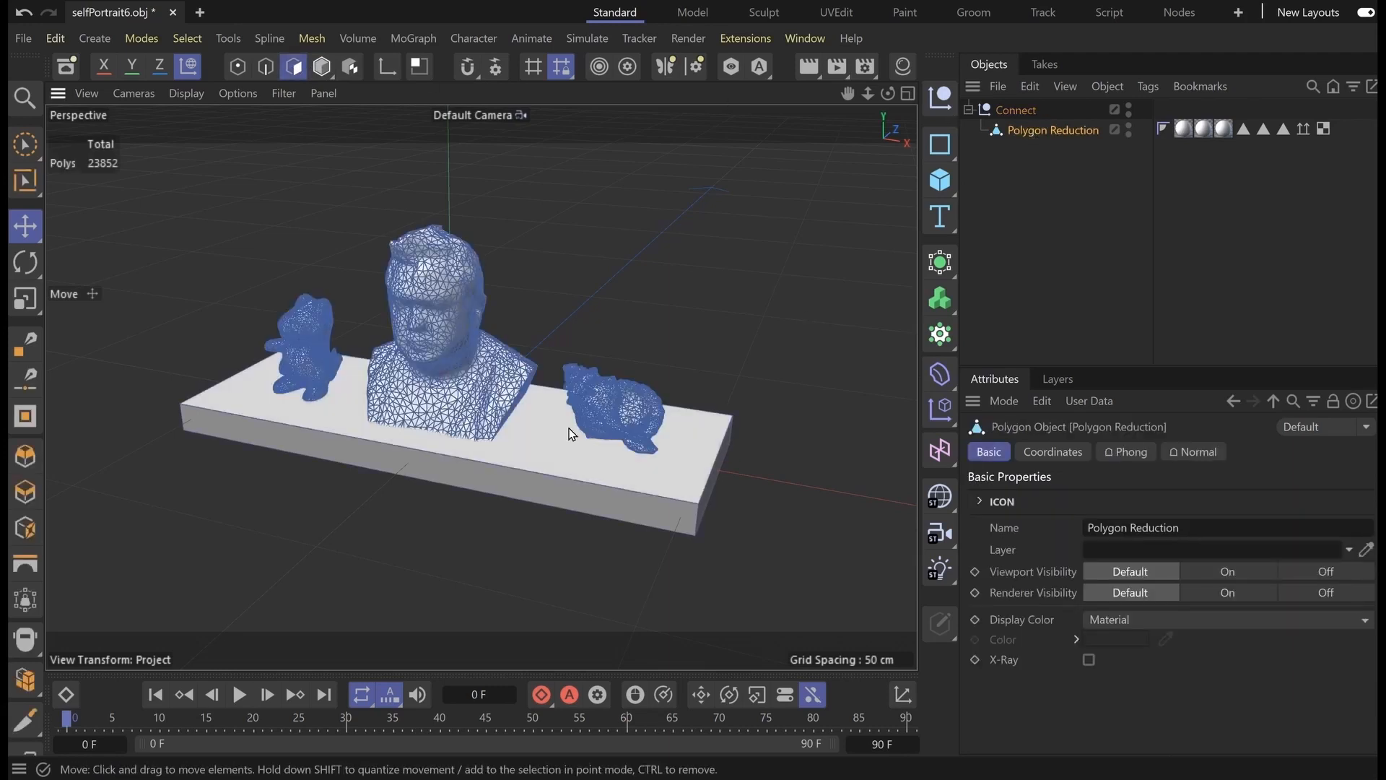
pyautogui.scroll(3, 569, 427)
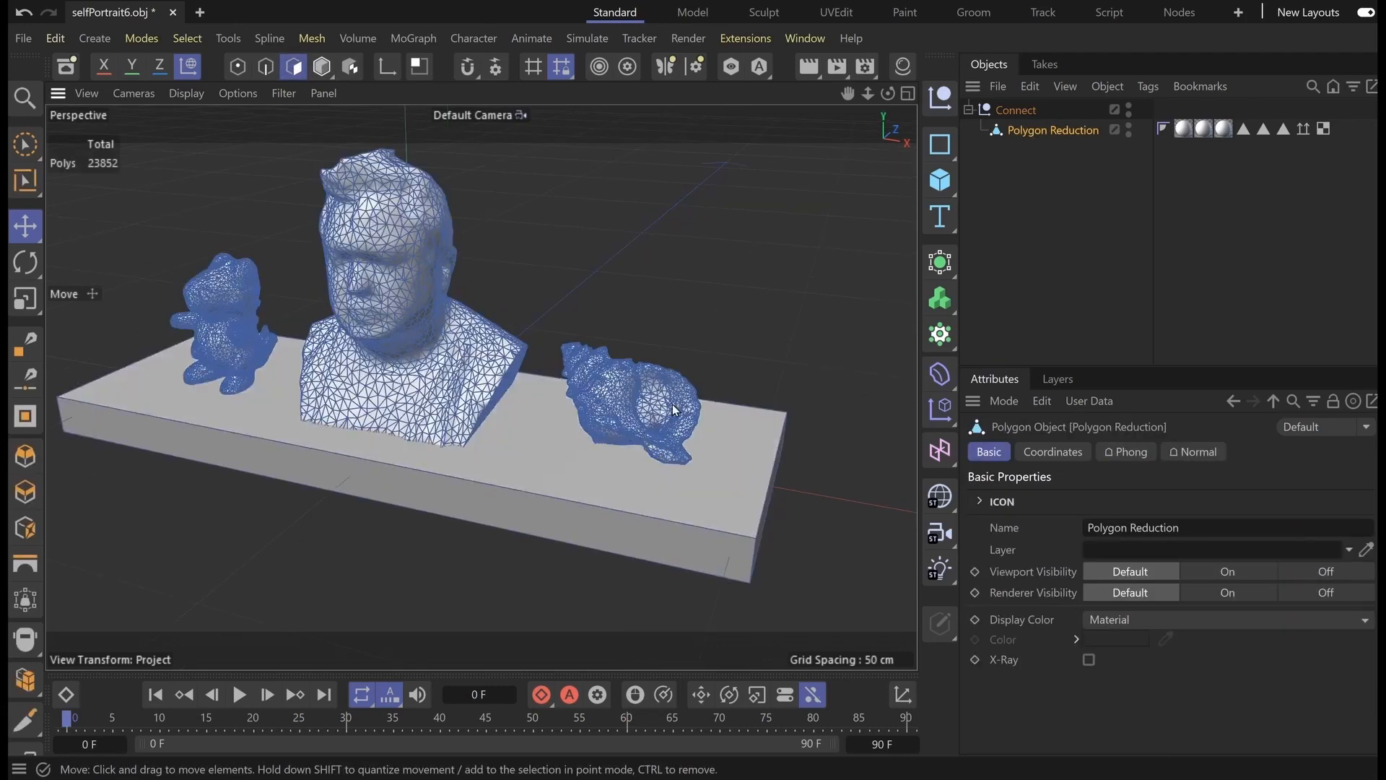
pyautogui.moveTo(708, 348)
pyautogui.keyDown('alt'); pyautogui.mouseDown()
pyautogui.moveTo(297, 344)
pyautogui.moveTo(503, 390)
pyautogui.moveTo(803, 348)
pyautogui.moveTo(819, 325)
pyautogui.moveTo(721, 320)
pyautogui.moveTo(733, 357)
pyautogui.mouseUp(); pyautogui.keyUp('alt')
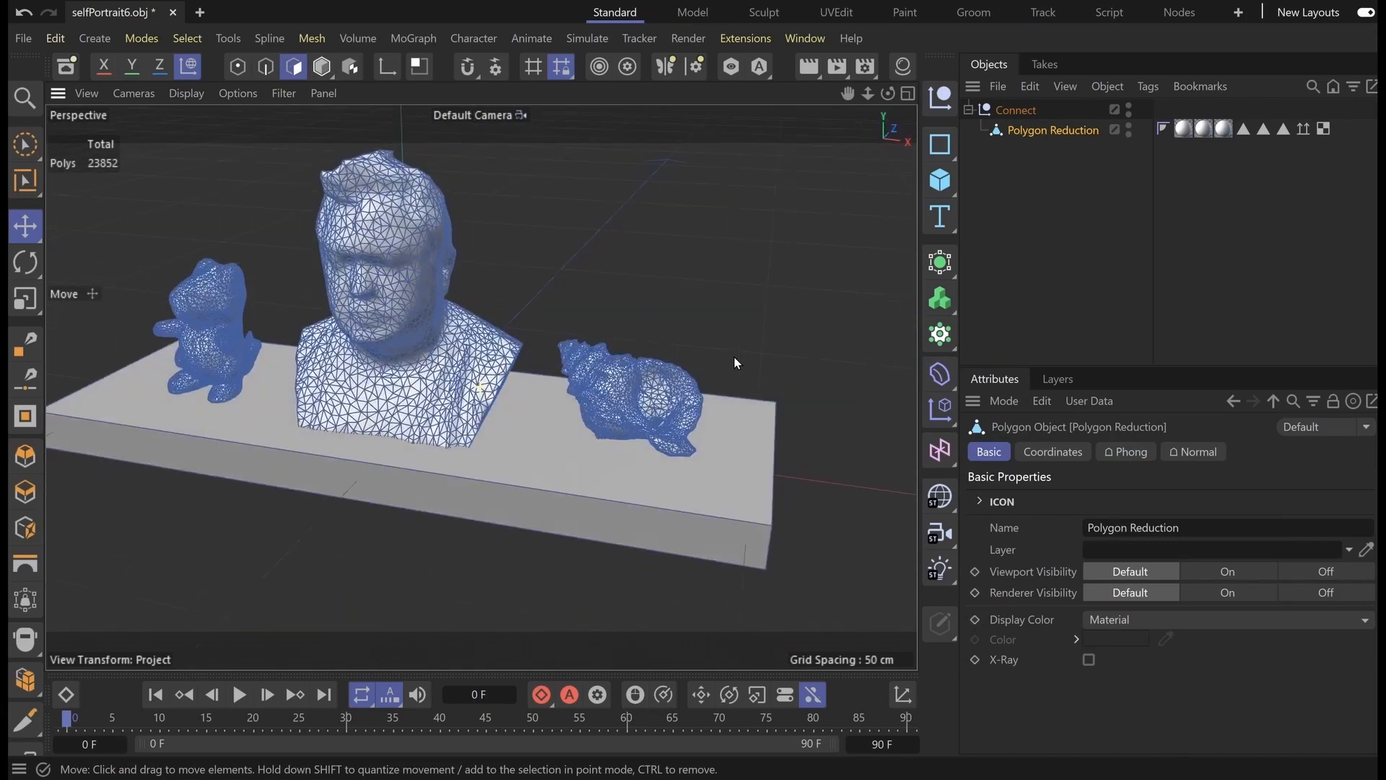
pyautogui.scroll(-3, 731, 359)
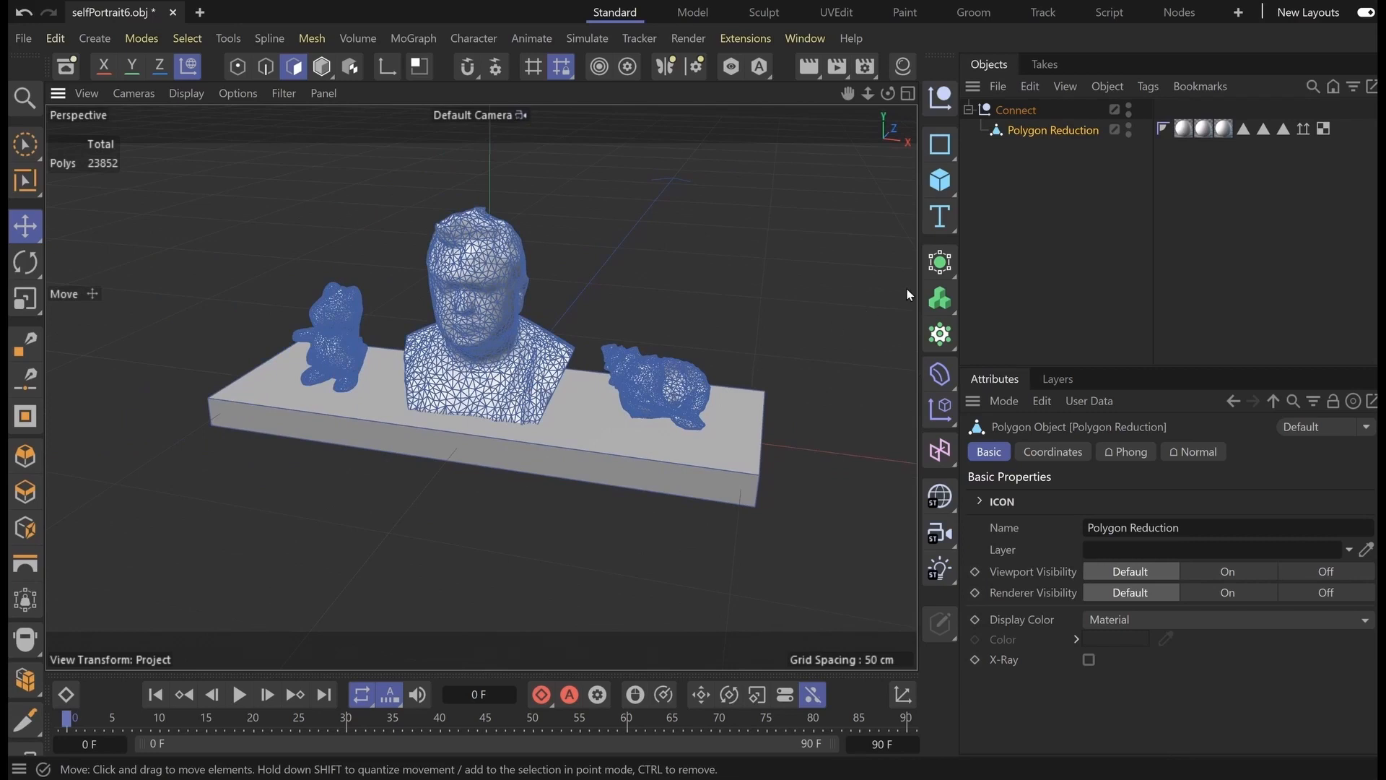
# Add another Polygon Reduction generator around the converted Connect group and show its reduction settings
pyautogui.click(1016, 110)
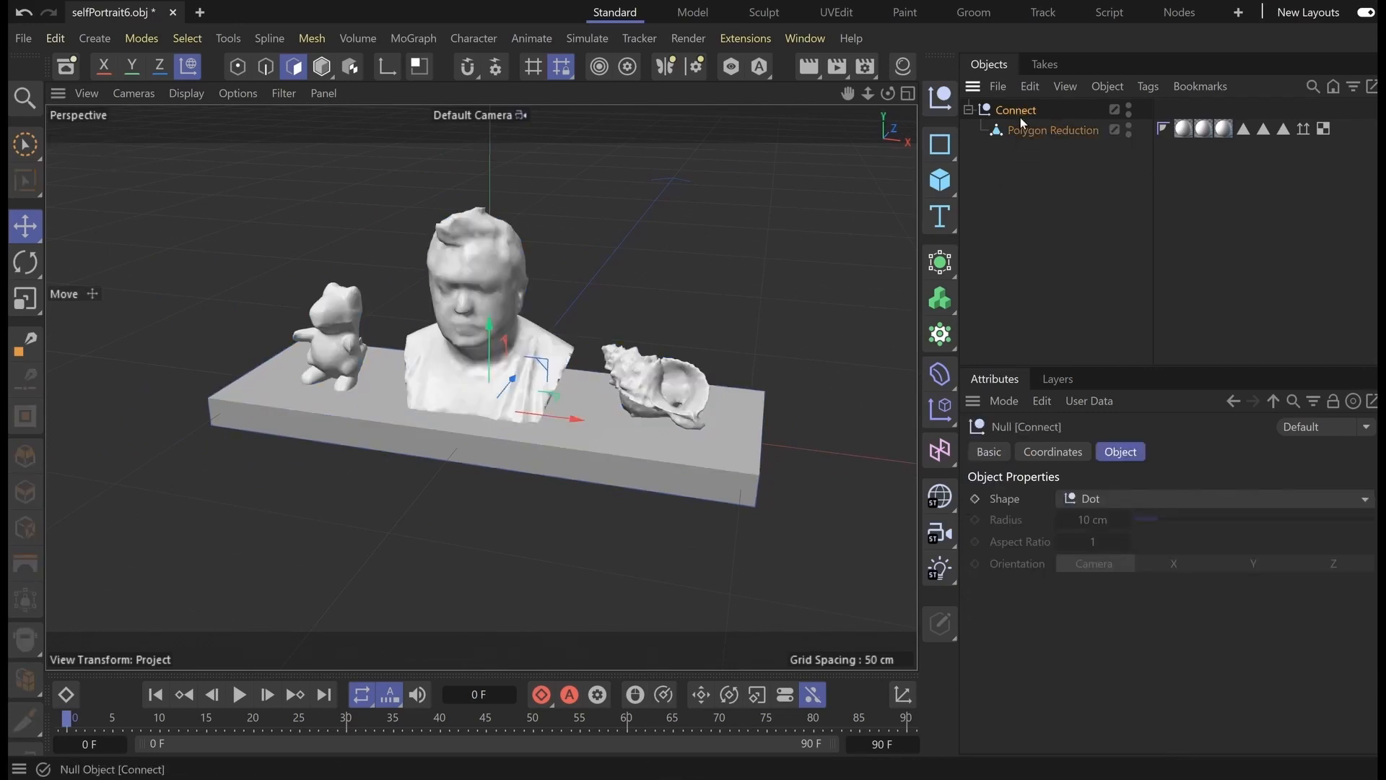
pyautogui.click(940, 261)
pyautogui.click(1204, 569)
pyautogui.moveTo(1012, 128); pyautogui.dragTo(1039, 111)
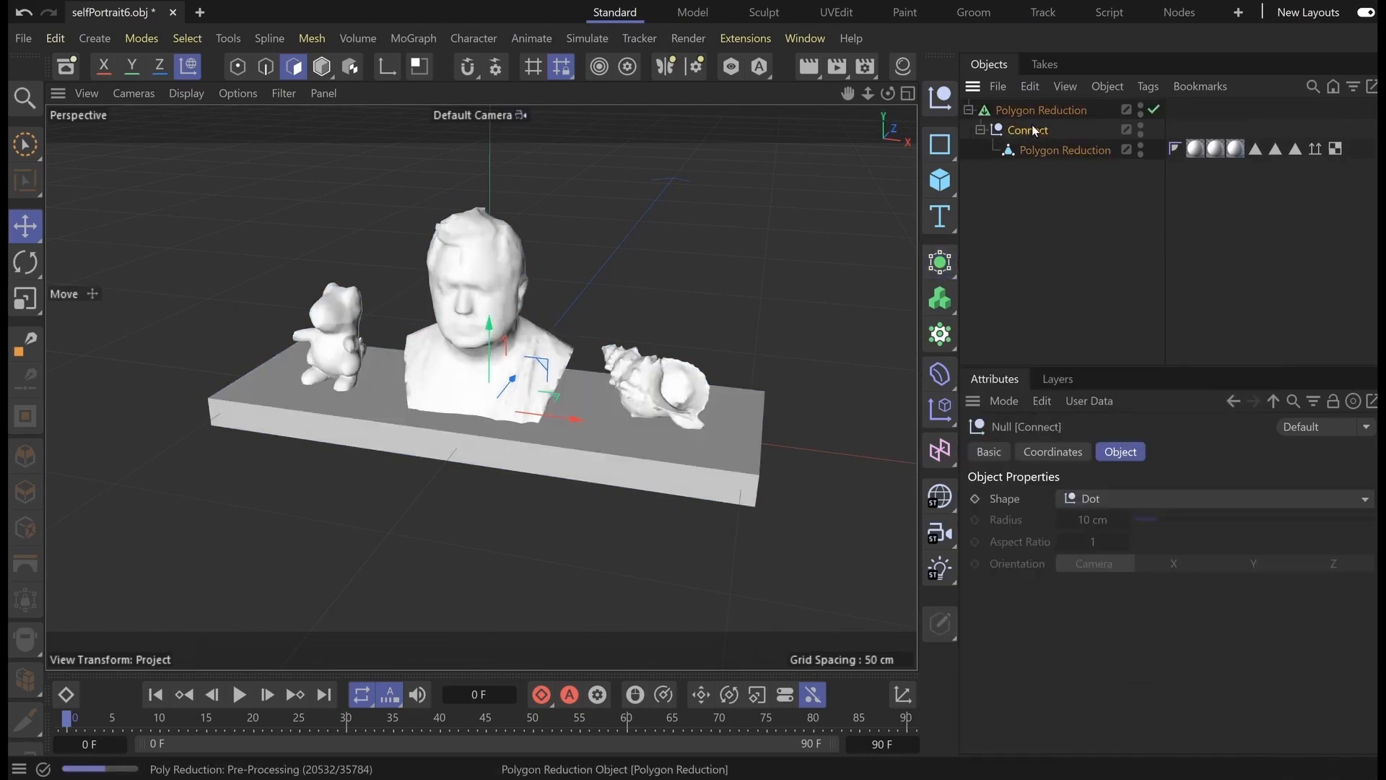
pyautogui.click(1056, 110)
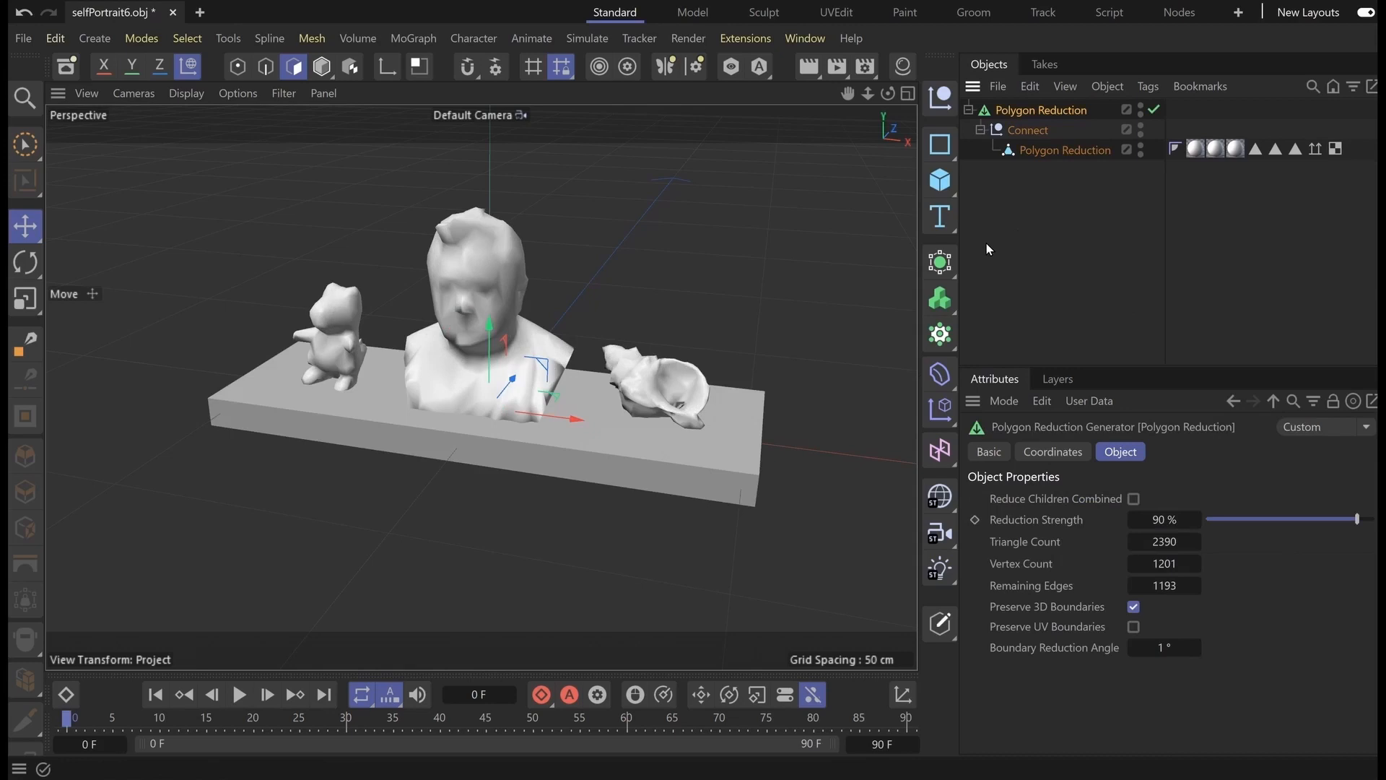
# Make the Polygon Reduction generator and its Connect hierarchy editable
pyautogui.scroll(2, 450, 330)
pyautogui.keyDown('alt'); pyautogui.moveTo(616, 290); pyautogui.dragTo(584, 294); pyautogui.keyUp('alt')
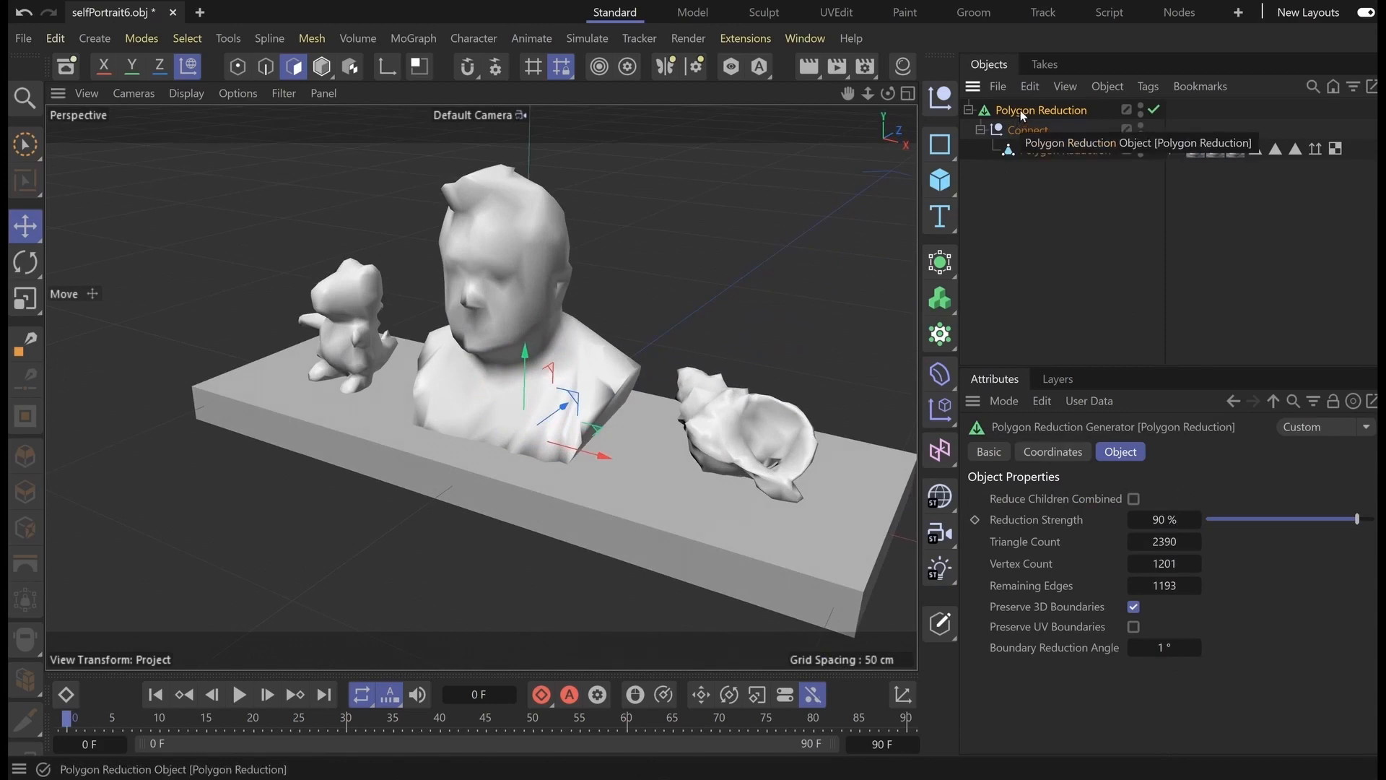
pyautogui.press('c')
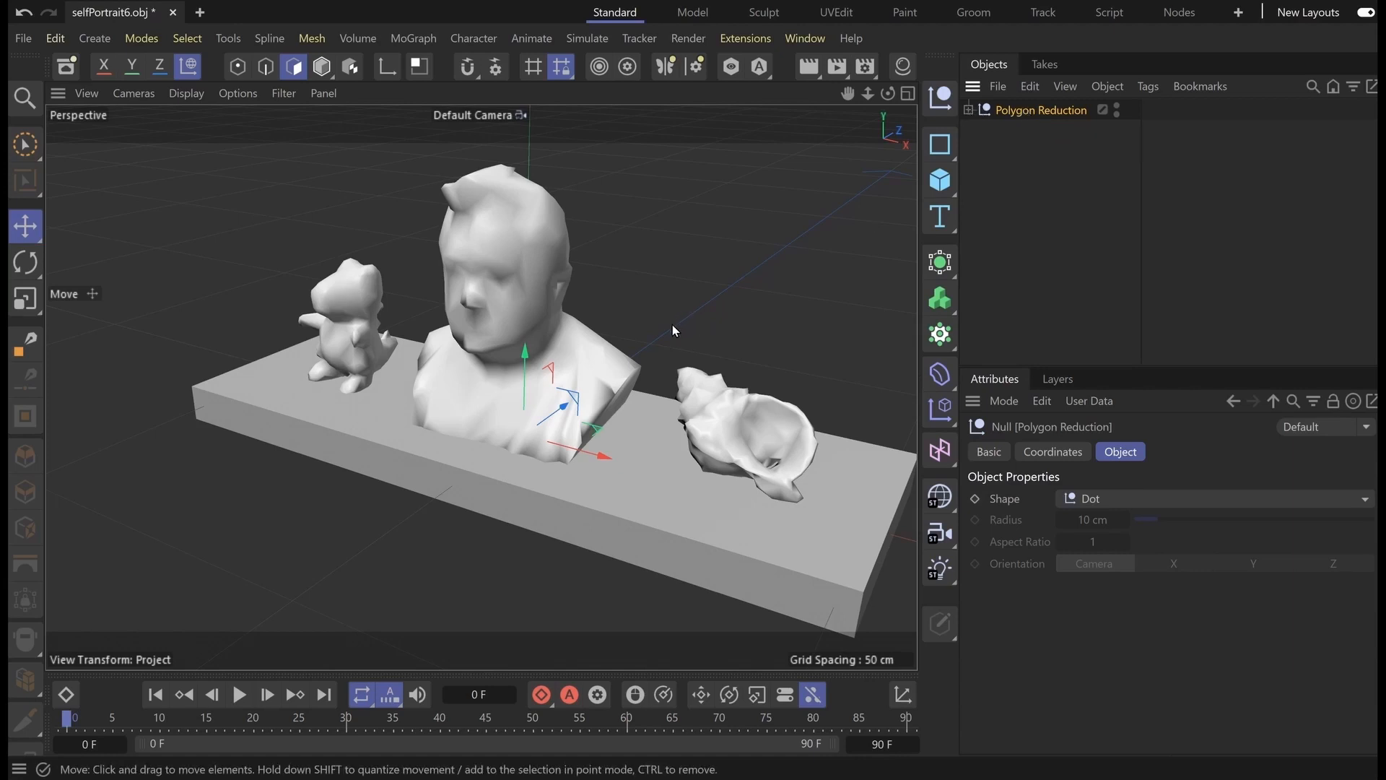
pyautogui.keyDown('alt'); pyautogui.moveTo(672, 323); pyautogui.dragTo(704, 296); pyautogui.keyUp('alt')
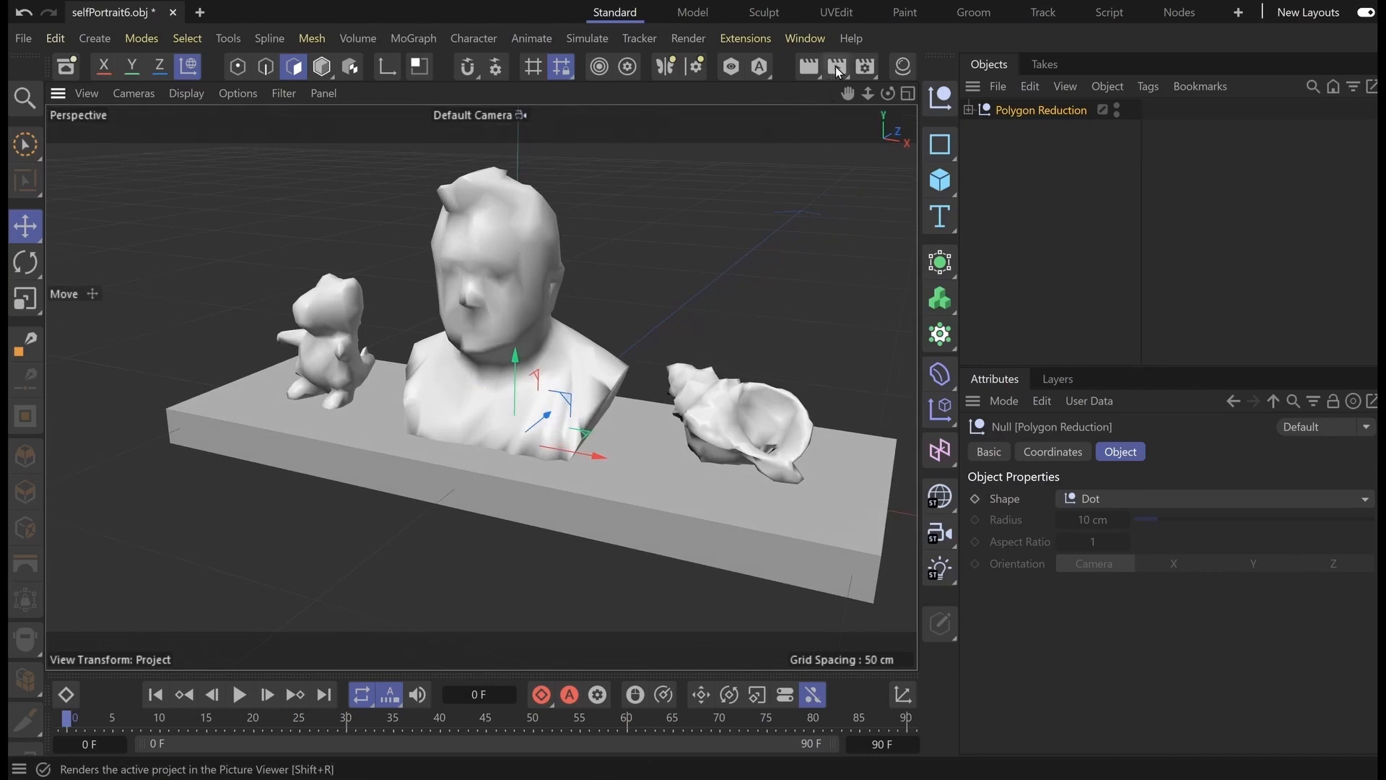
# Turn on the interactive render region and reshape it into a tall frame beside the totadile, reaching its outstretched arm
pyautogui.moveTo(822, 74); pyautogui.dragTo(870, 212)
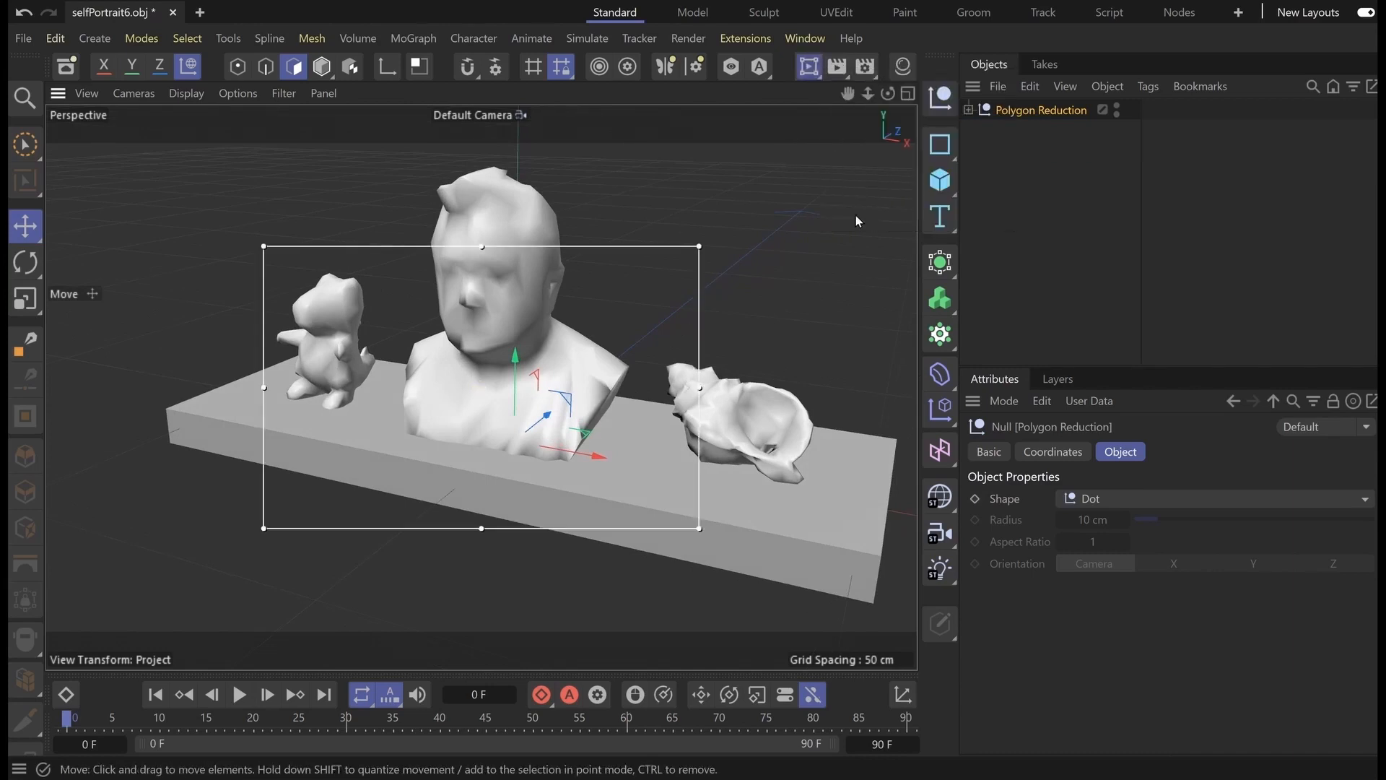
pyautogui.moveTo(482, 246); pyautogui.dragTo(482, 174)
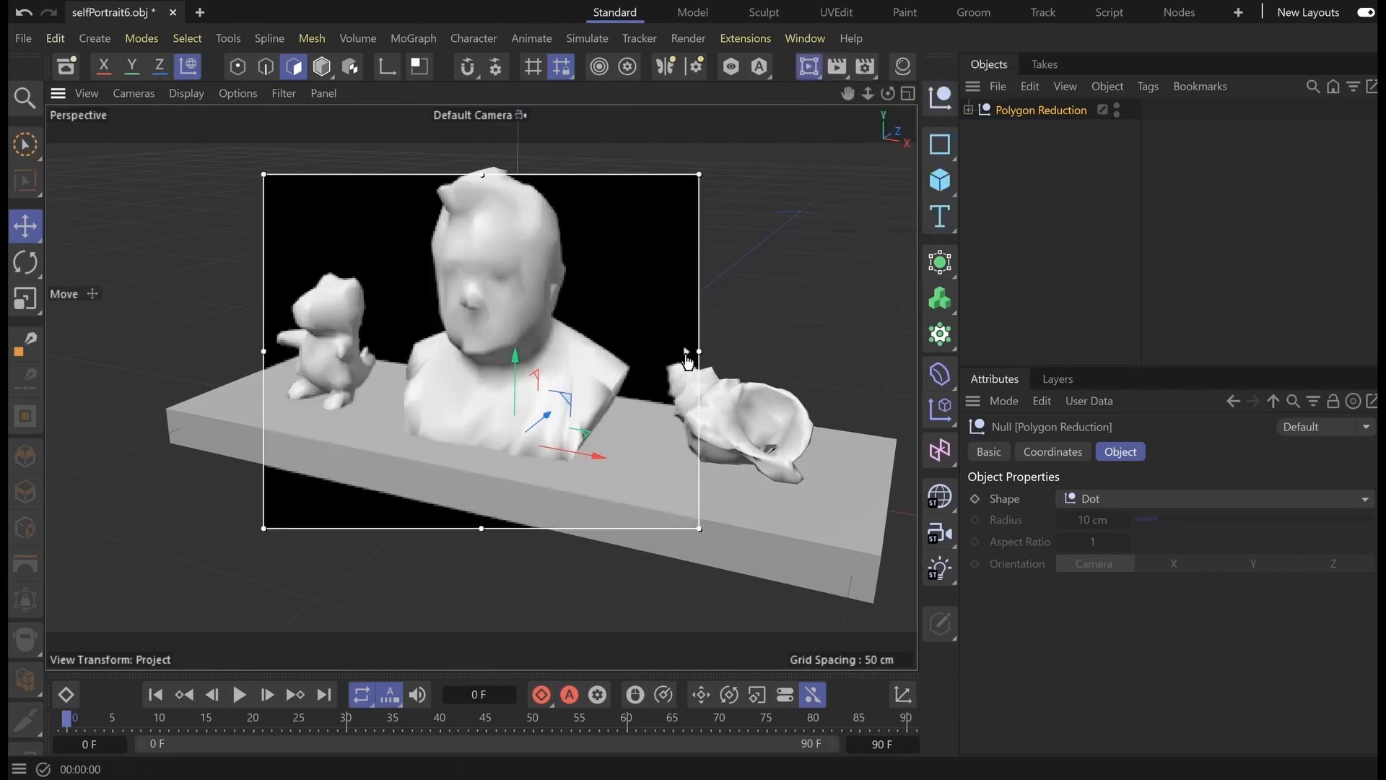
pyautogui.moveTo(691, 351); pyautogui.dragTo(514, 353)
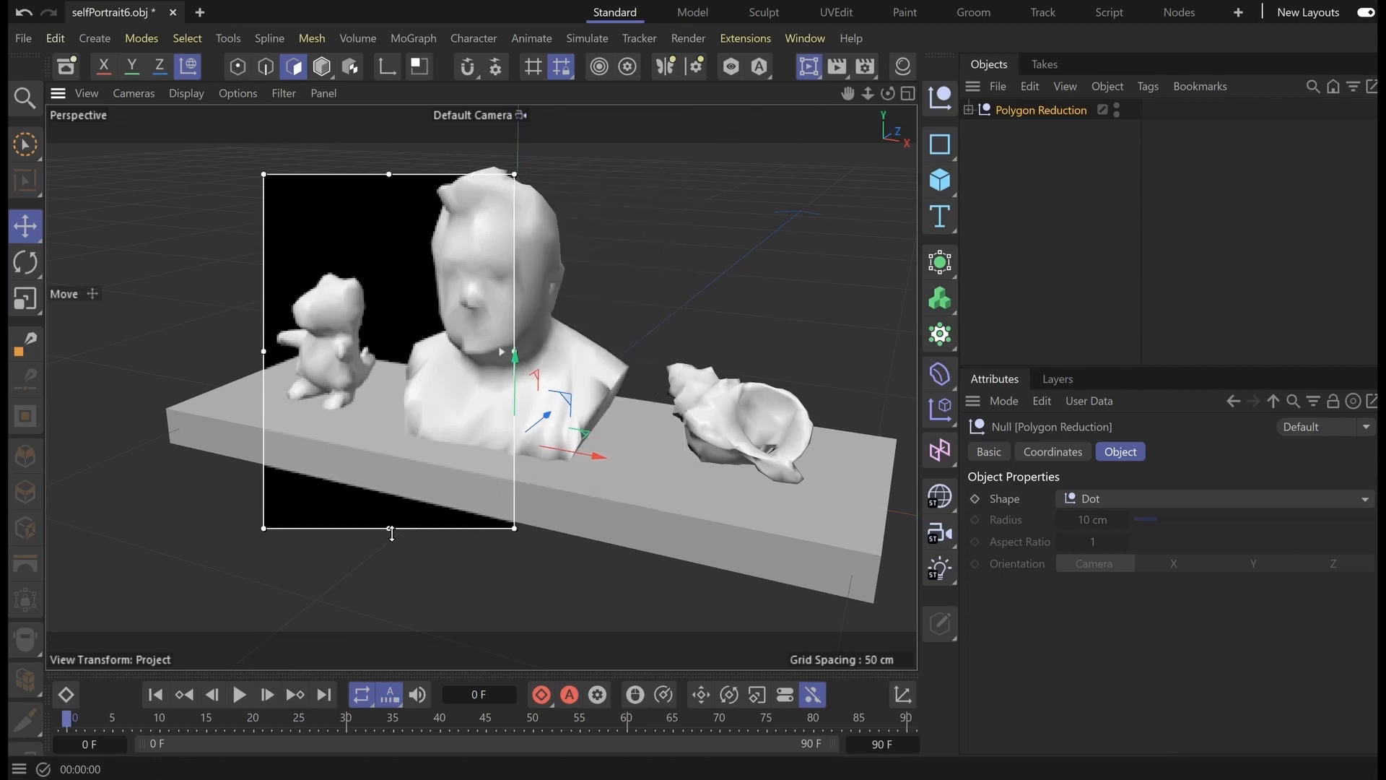
pyautogui.moveTo(394, 528); pyautogui.dragTo(397, 591)
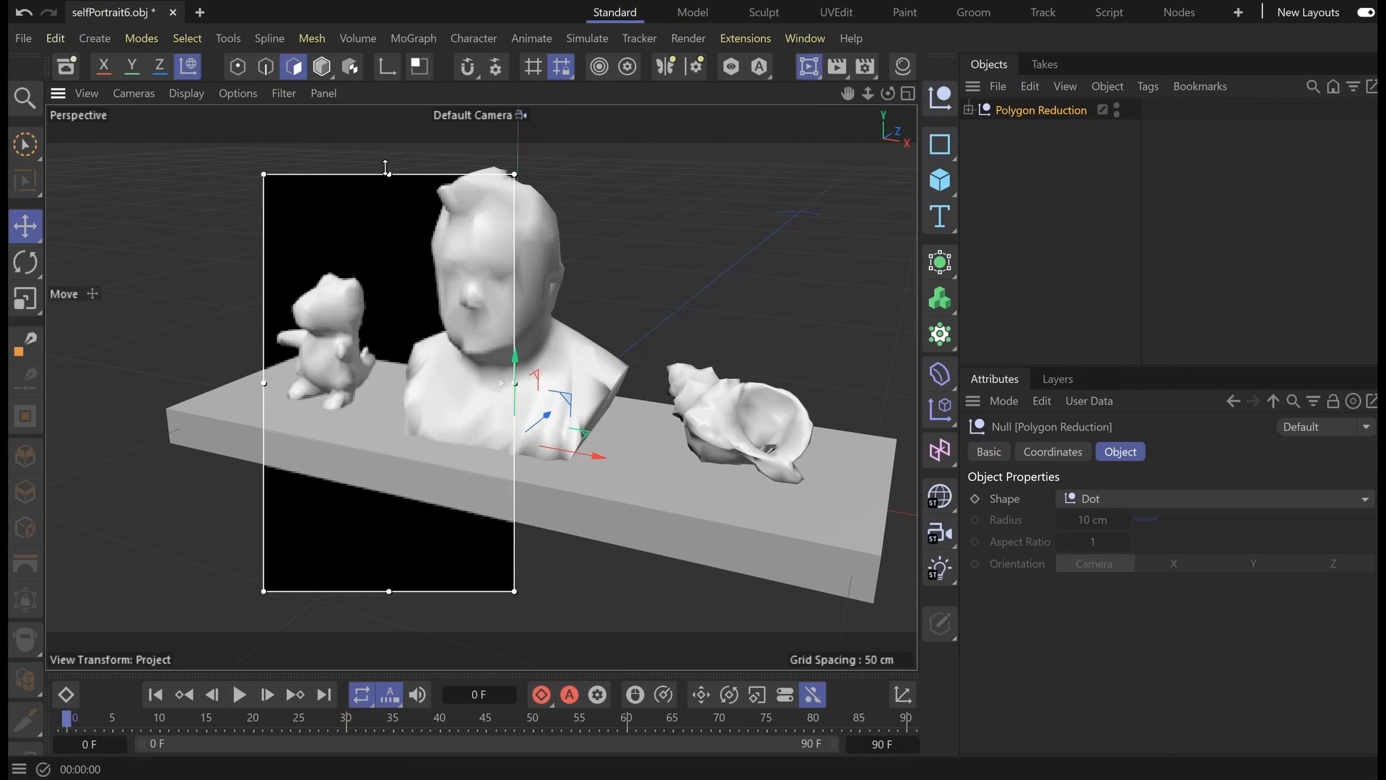
pyautogui.moveTo(381, 173); pyautogui.dragTo(207, 177)
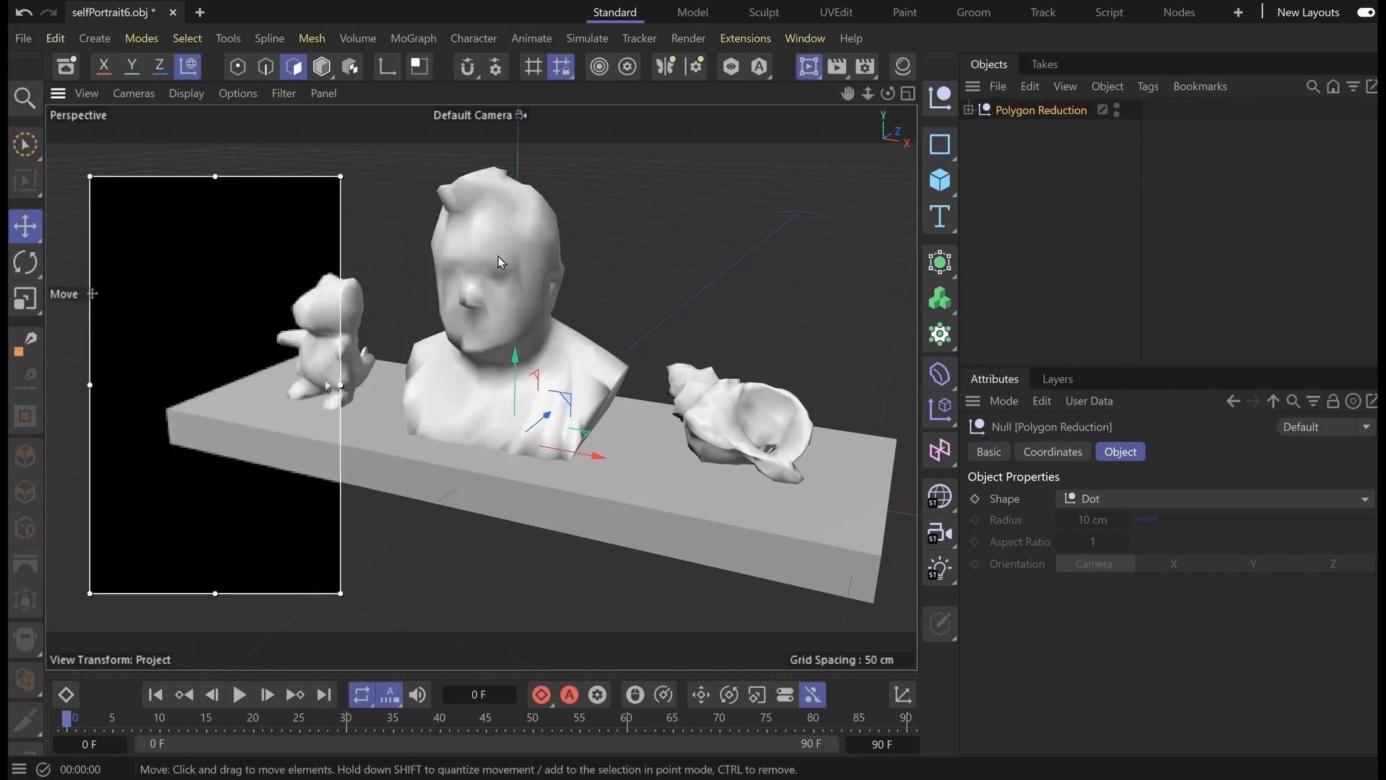
pyautogui.moveTo(341, 385); pyautogui.dragTo(295, 413)
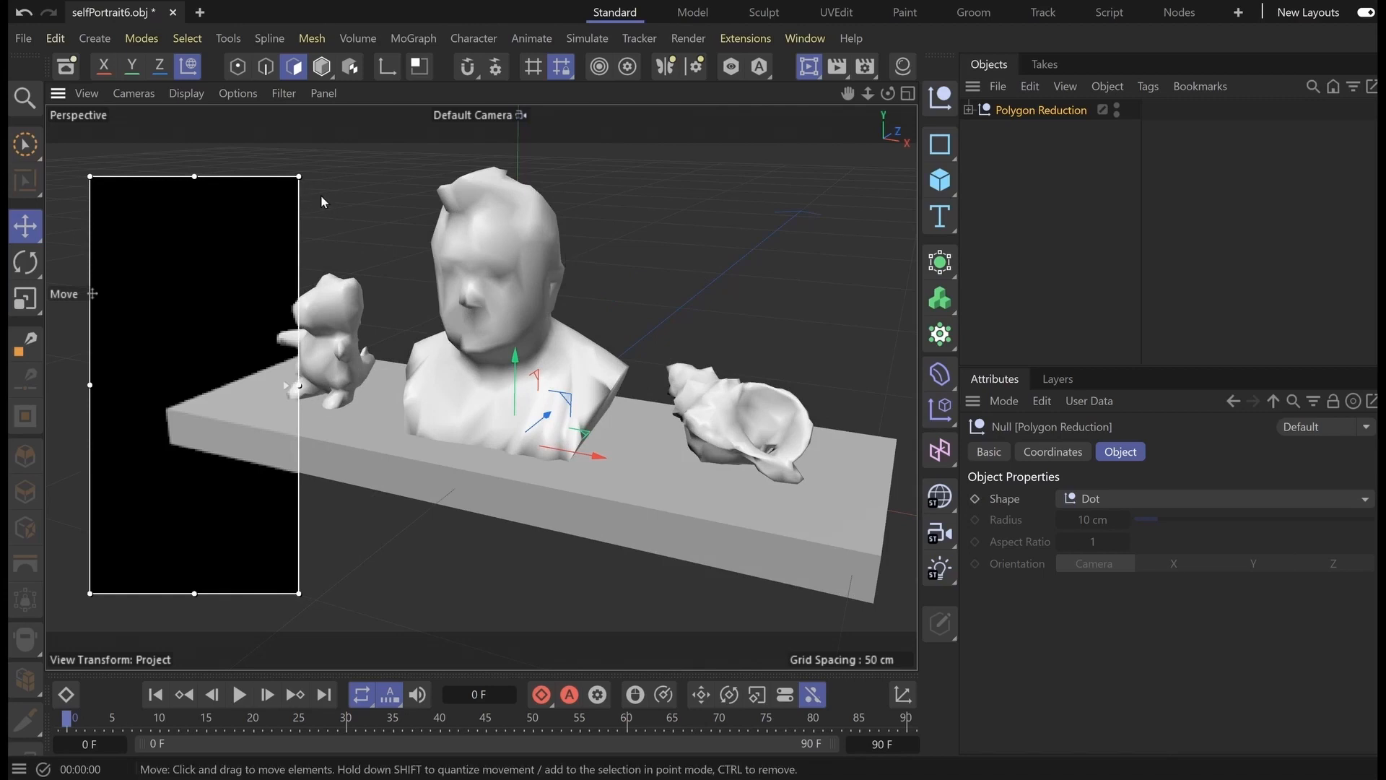
# Save the project under the new name selfPortrait8 in the SELFPORTRAIT FILES folder
pyautogui.click(23, 38)
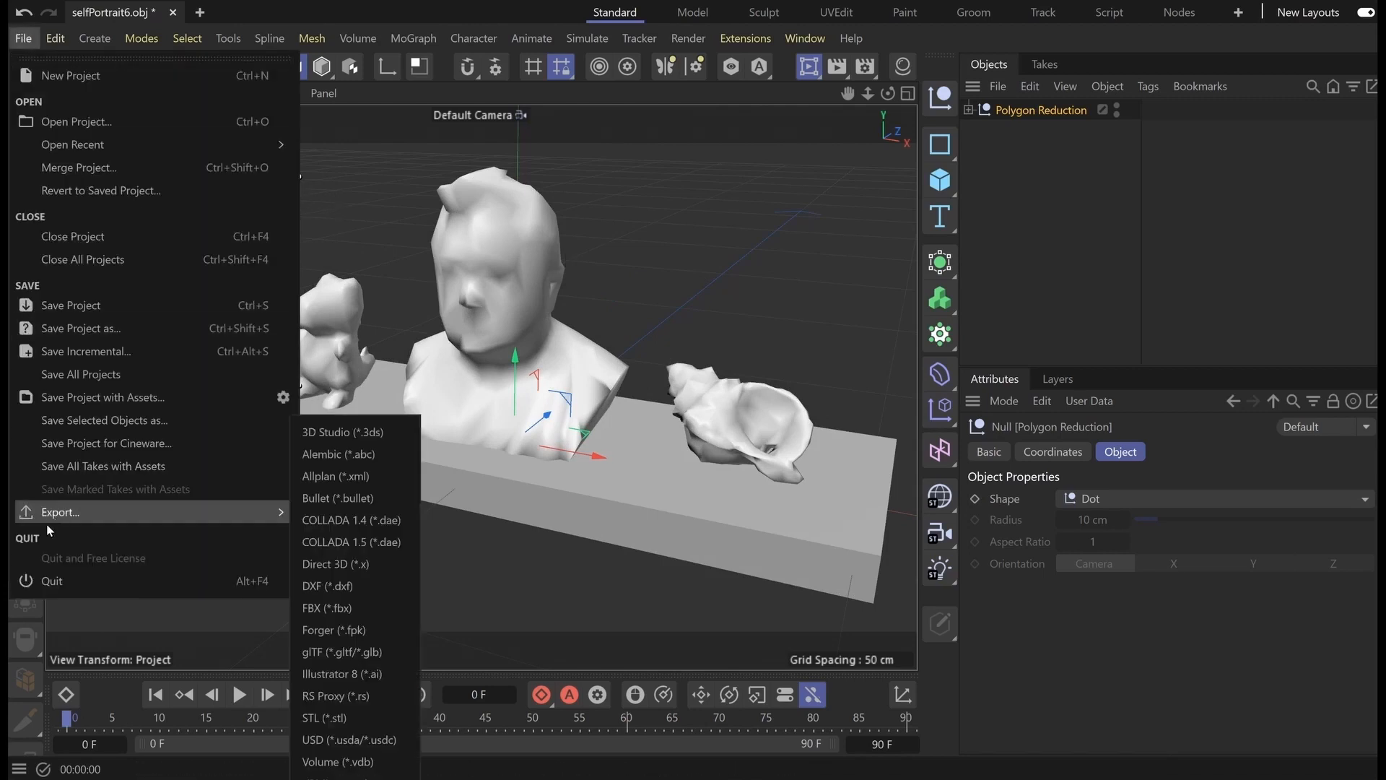
pyautogui.click(62, 306)
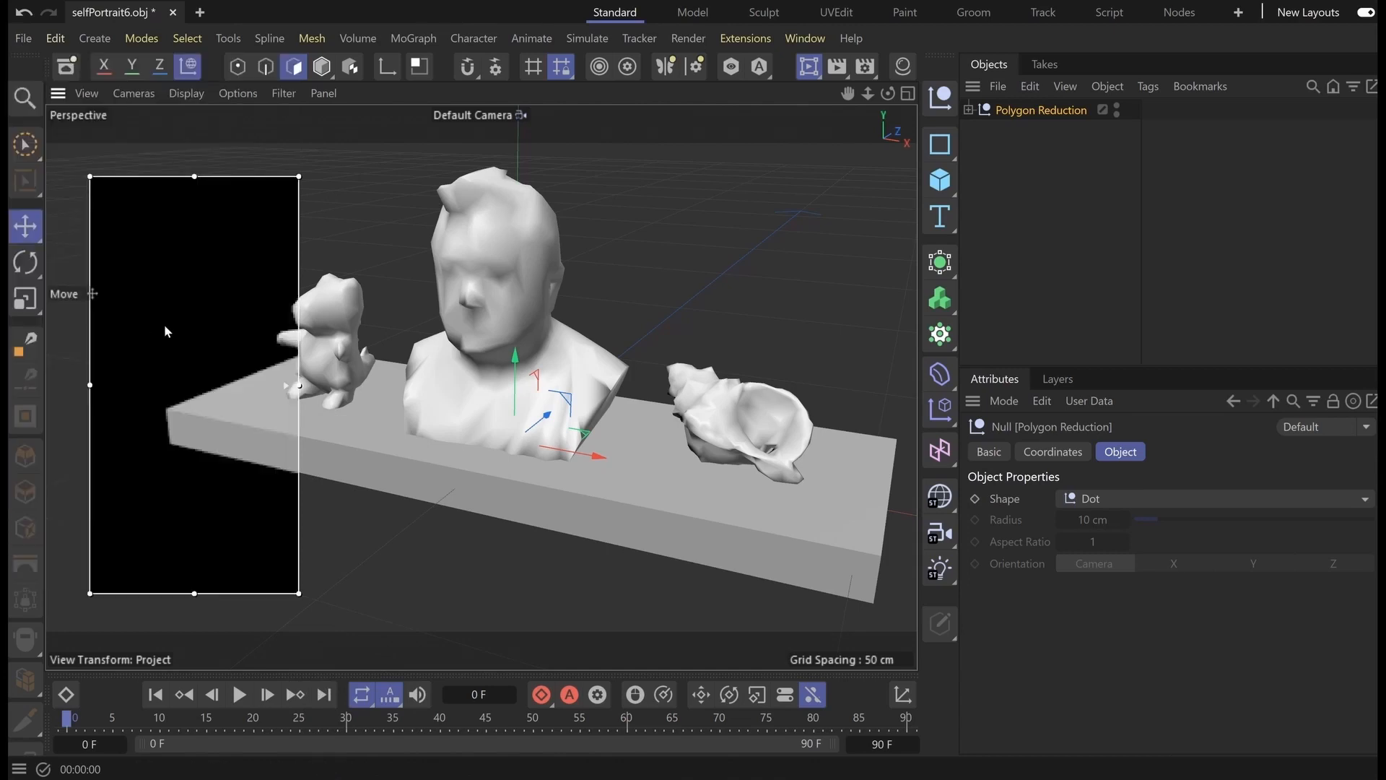
pyautogui.click(217, 327)
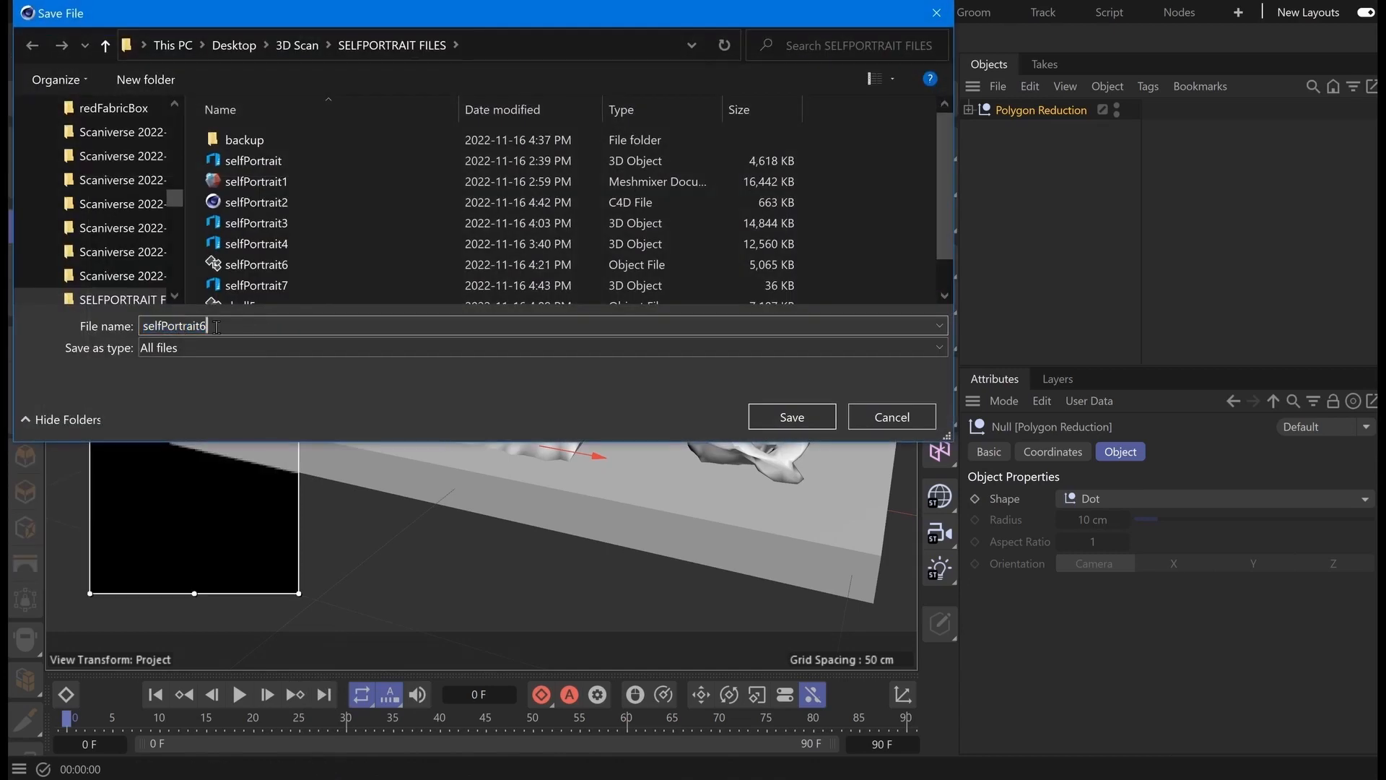
pyautogui.press('BackSpace')
pyautogui.write('8')
pyautogui.click(790, 417)
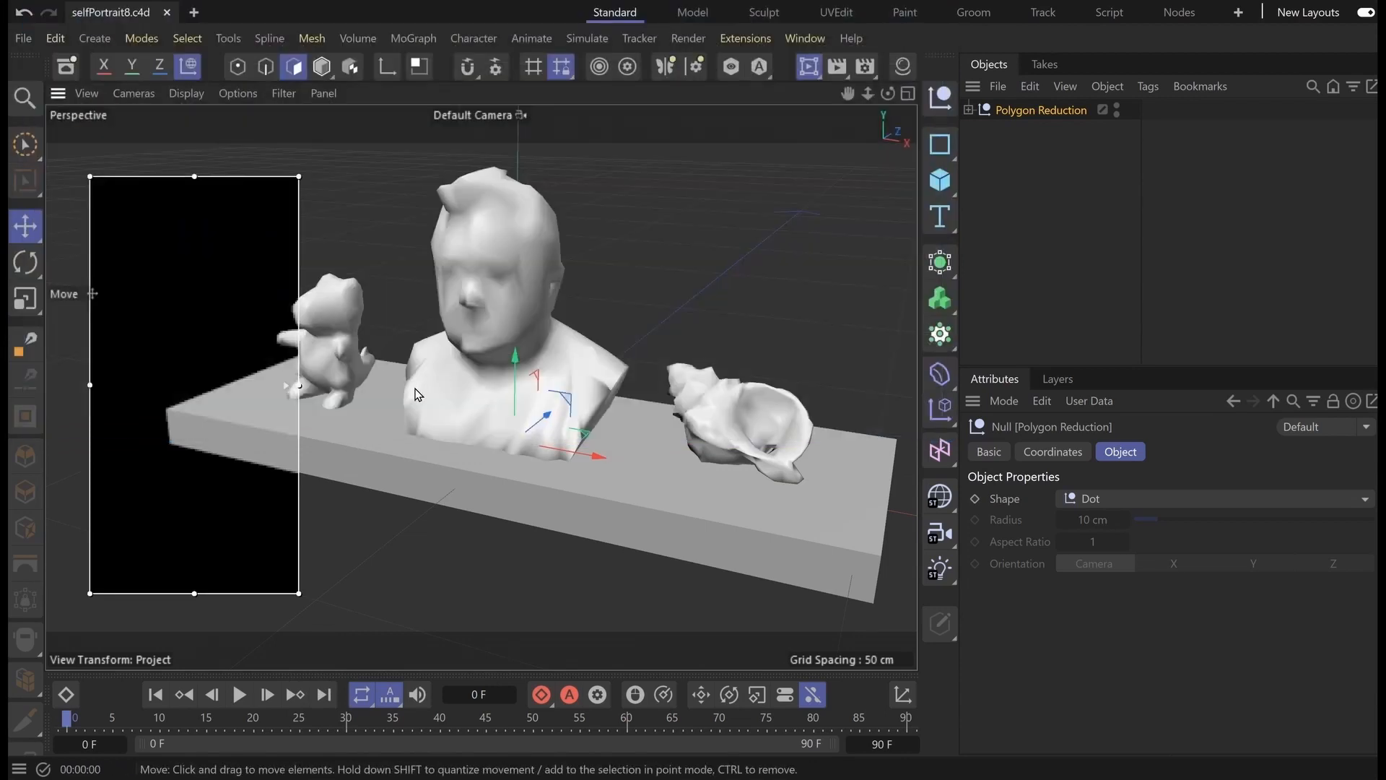
# Export the model as STL at scale 1 centimeters, named selfPortrait8, into the SELFPORTRAIT FILES folder
pyautogui.click(24, 39)
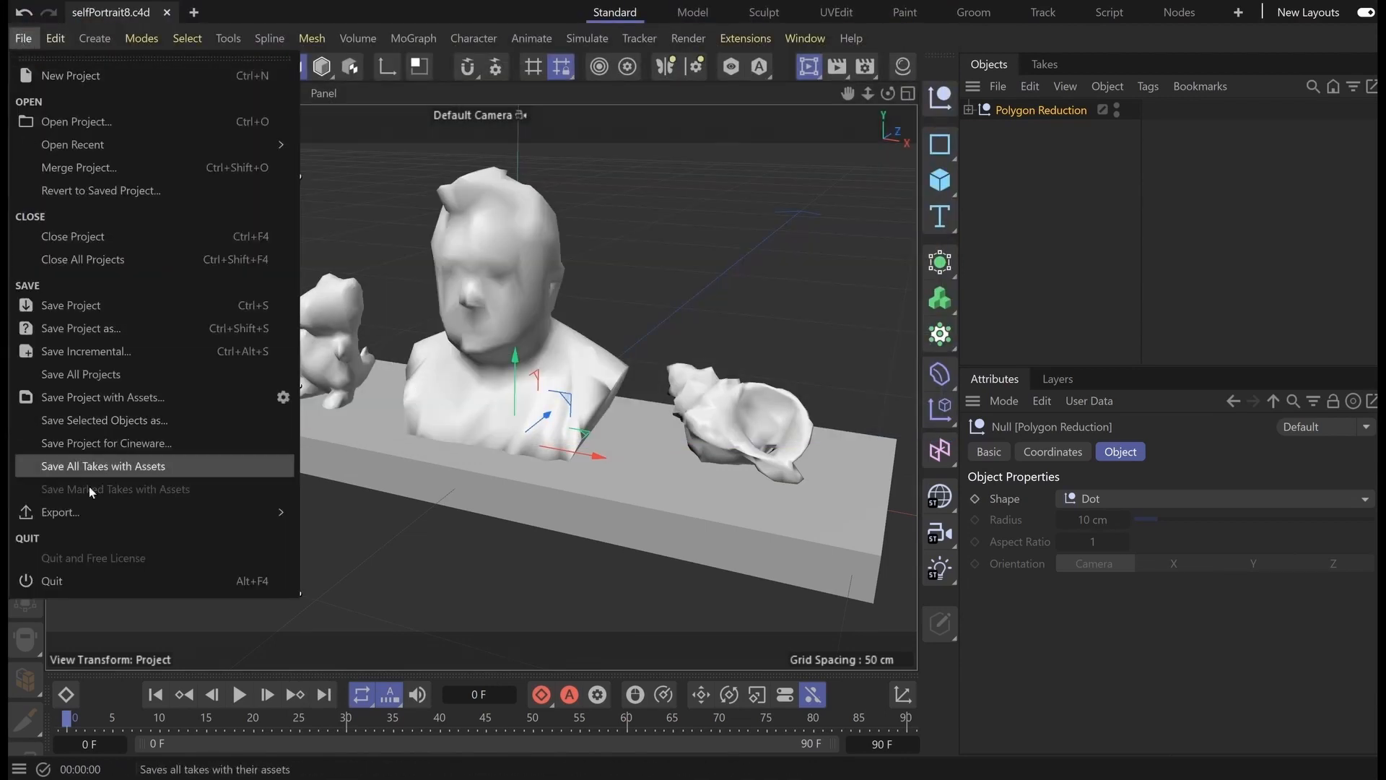
pyautogui.moveTo(108, 512)
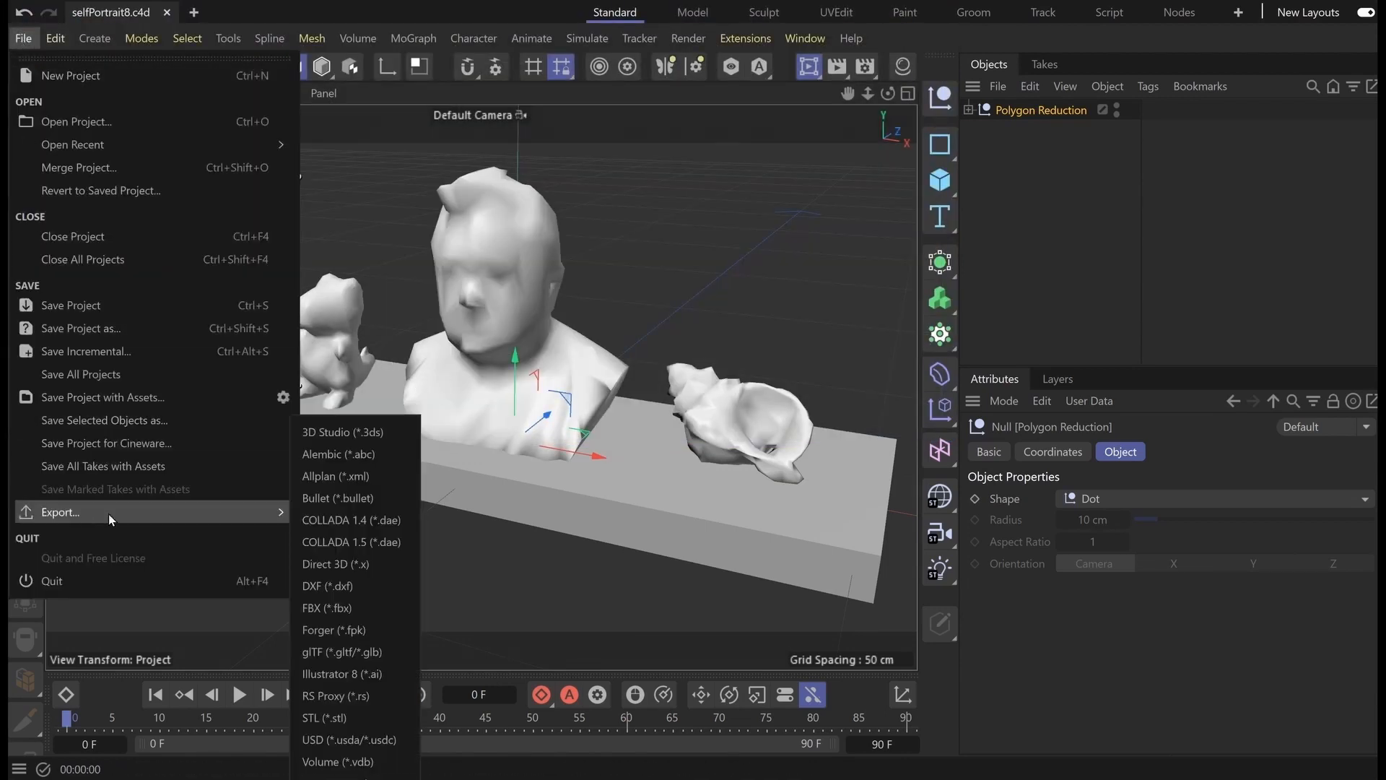
pyautogui.click(315, 719)
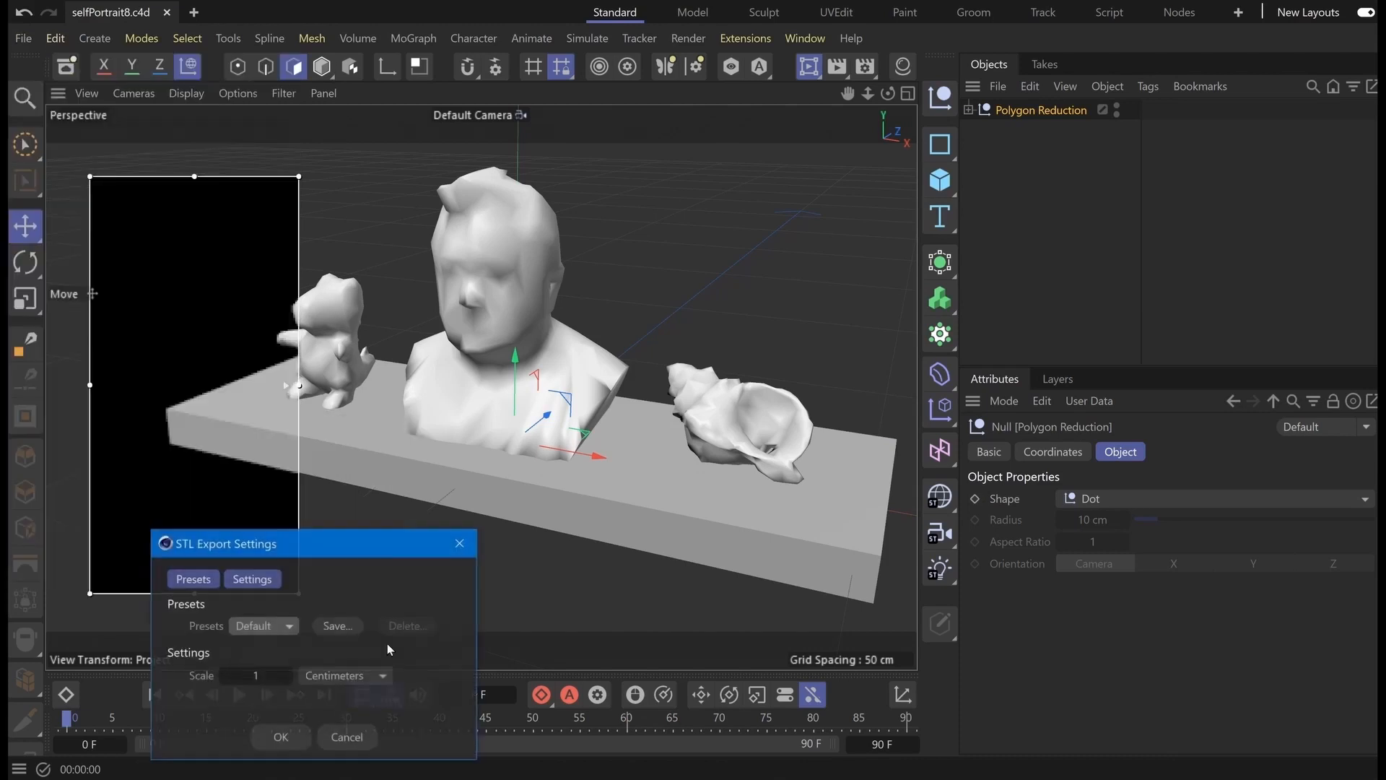
pyautogui.click(279, 738)
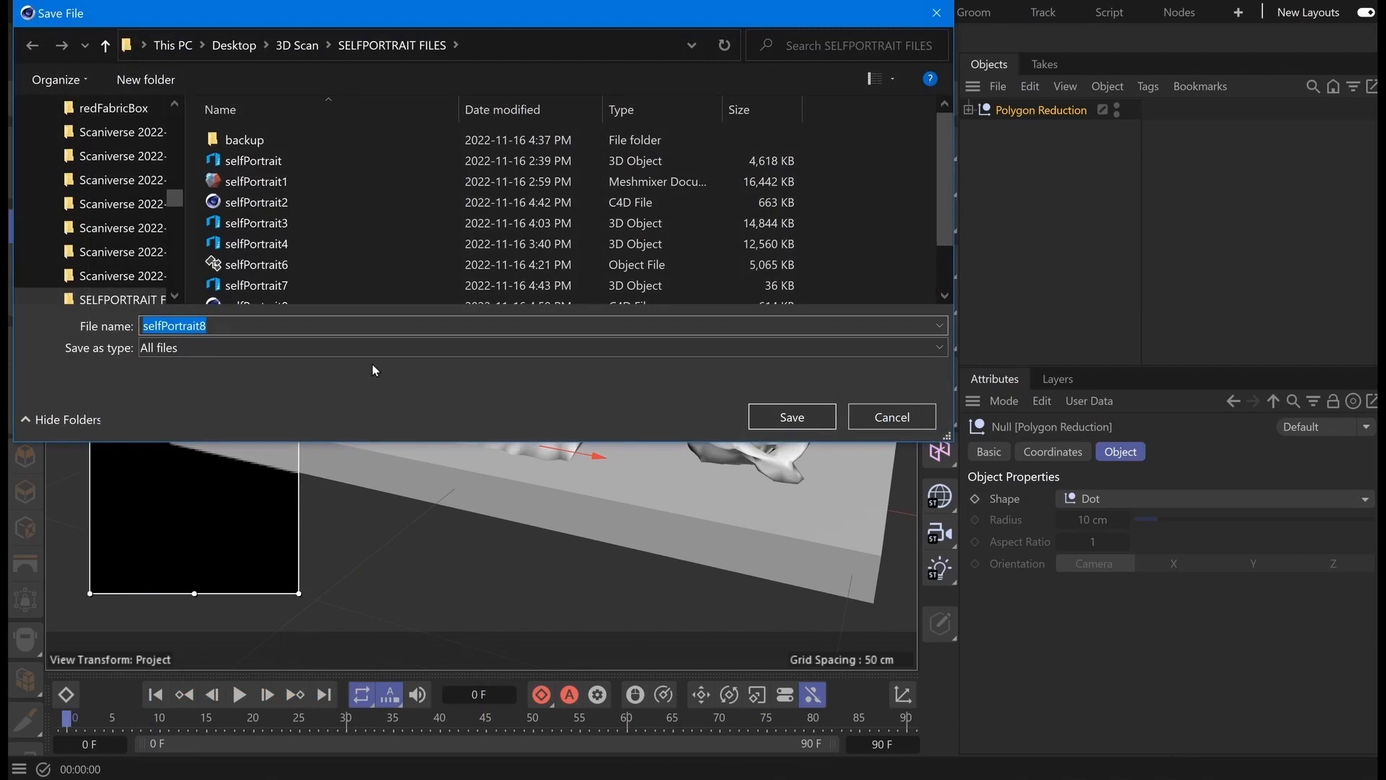
pyautogui.click(792, 417)
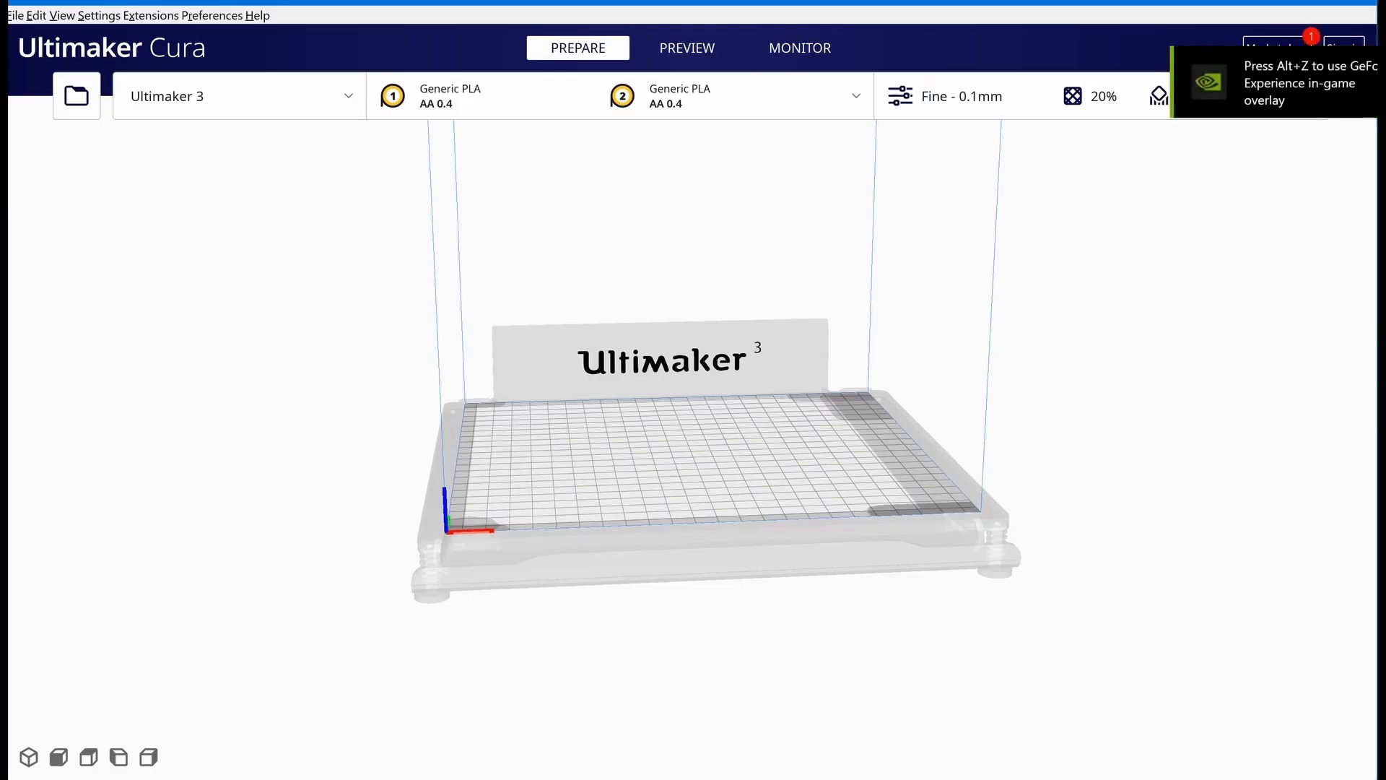
# Switch to Ultimaker Cura and load the exported selfPortrait8 STL onto the Ultimaker 3 build plate
pyautogui.moveTo(10, 469); pyautogui.dragTo(678, 455)
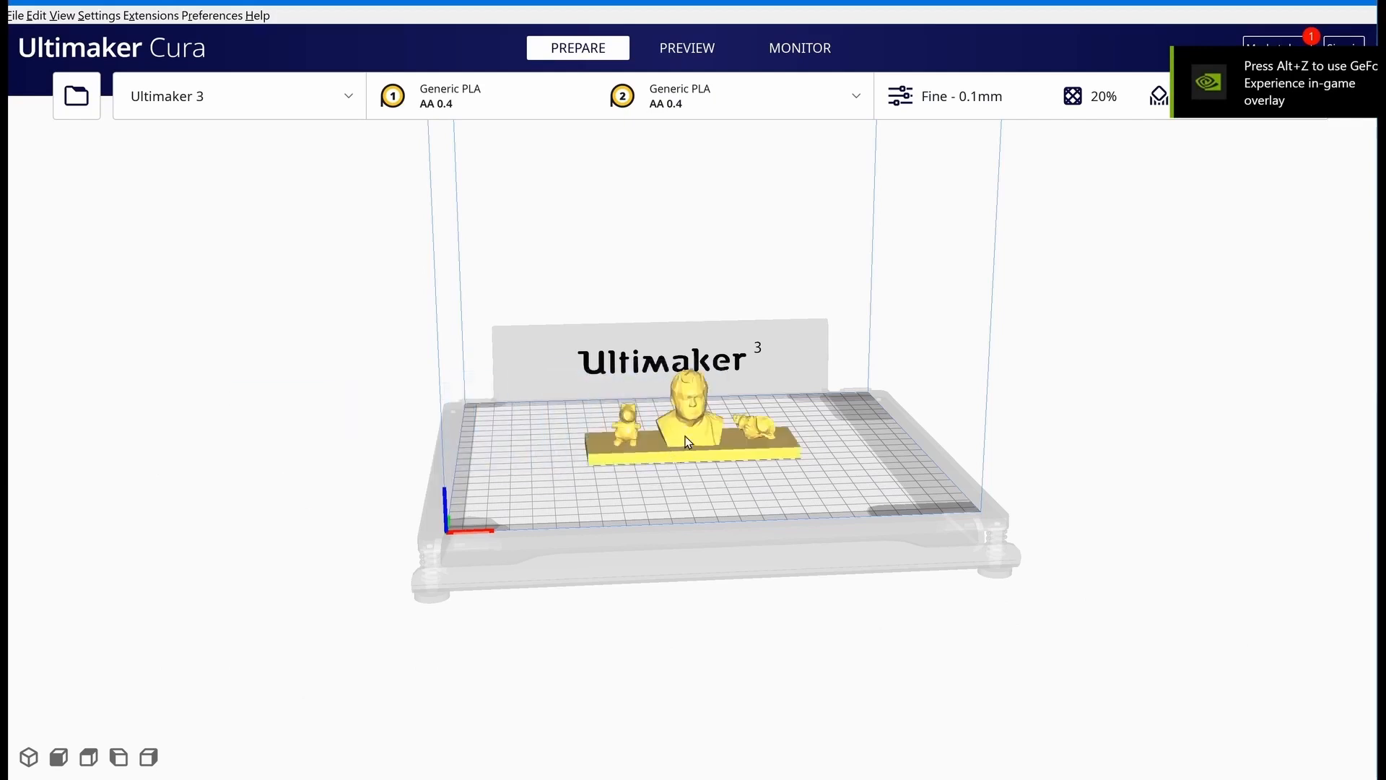
pyautogui.scroll(6, 698, 420)
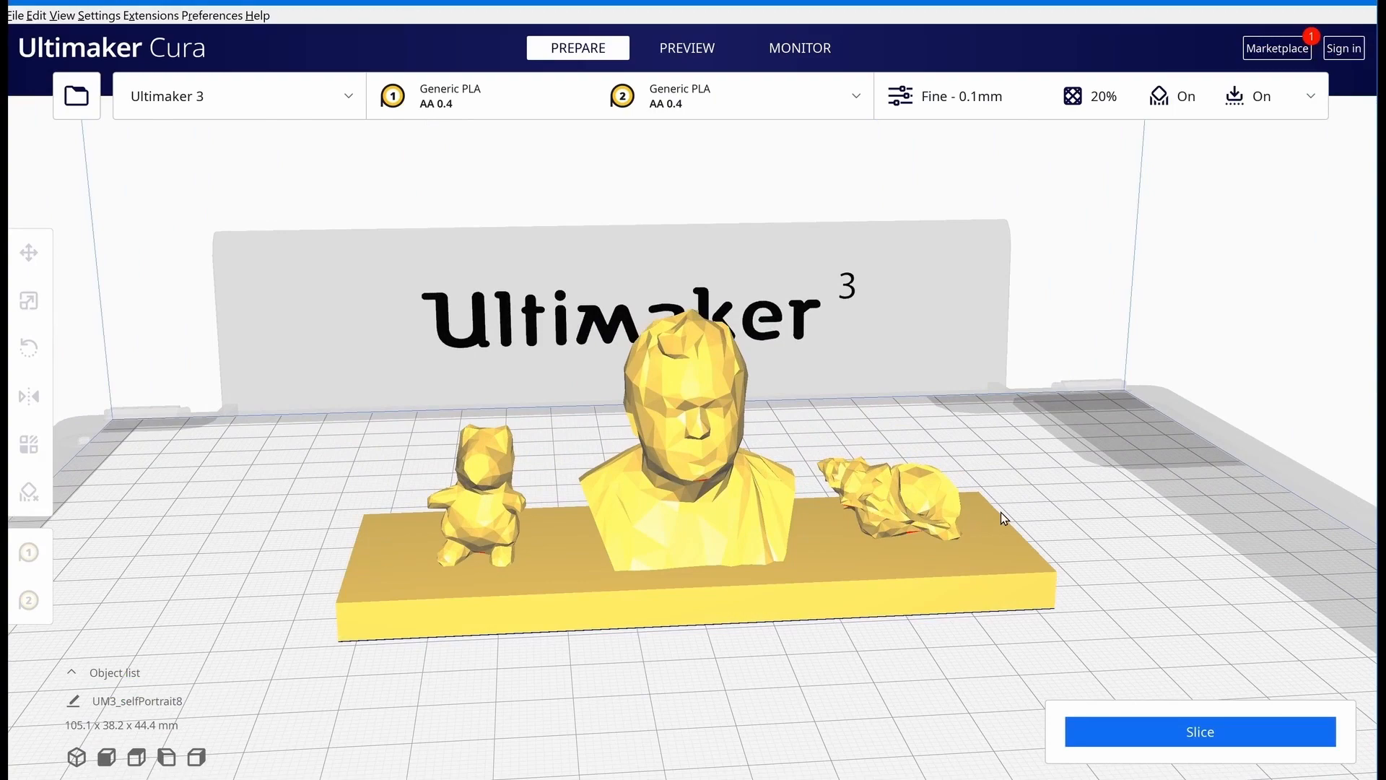
# Examine the low-poly facets of the bust, totadile and shell on the build plate from several angles
pyautogui.moveTo(1063, 515); pyautogui.dragTo(741, 456, button='right')
pyautogui.scroll(3, 690, 449)
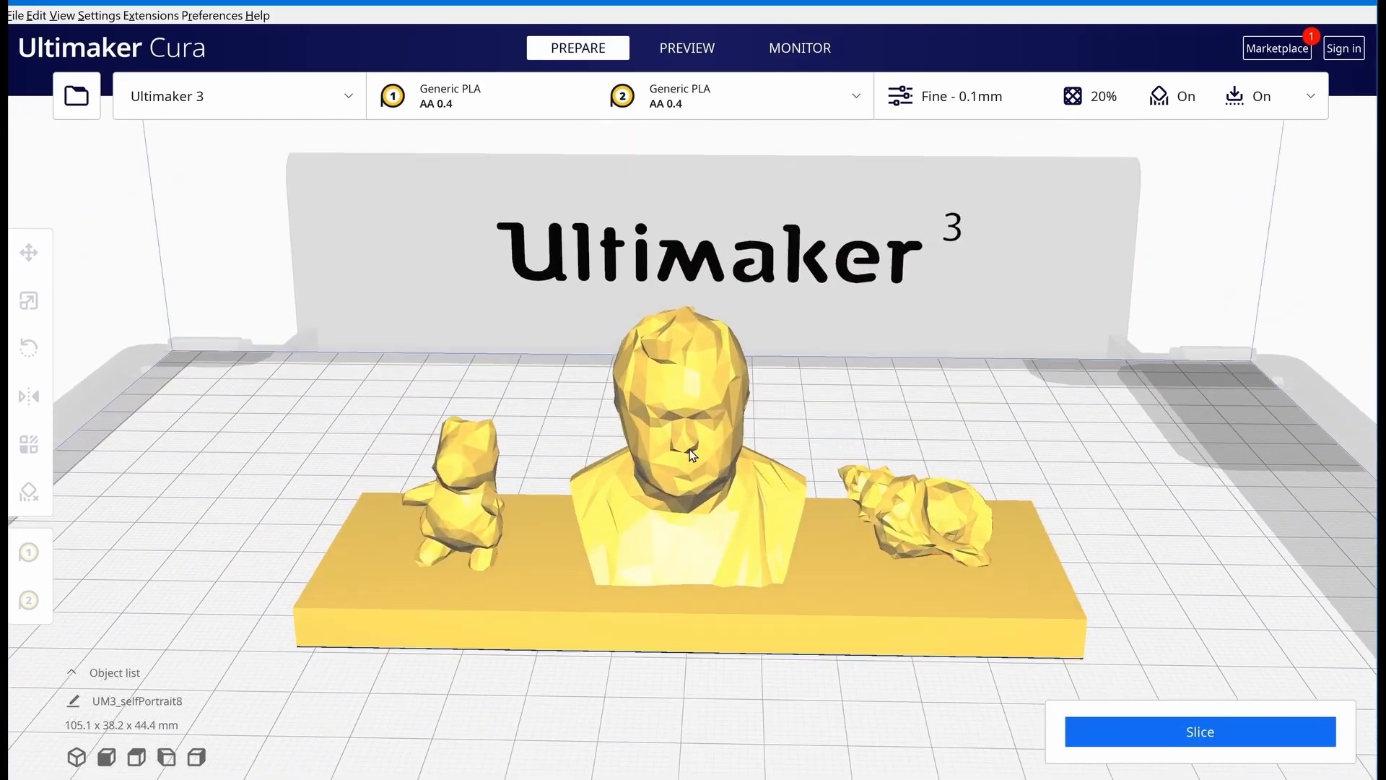
pyautogui.scroll(-1, 826, 474)
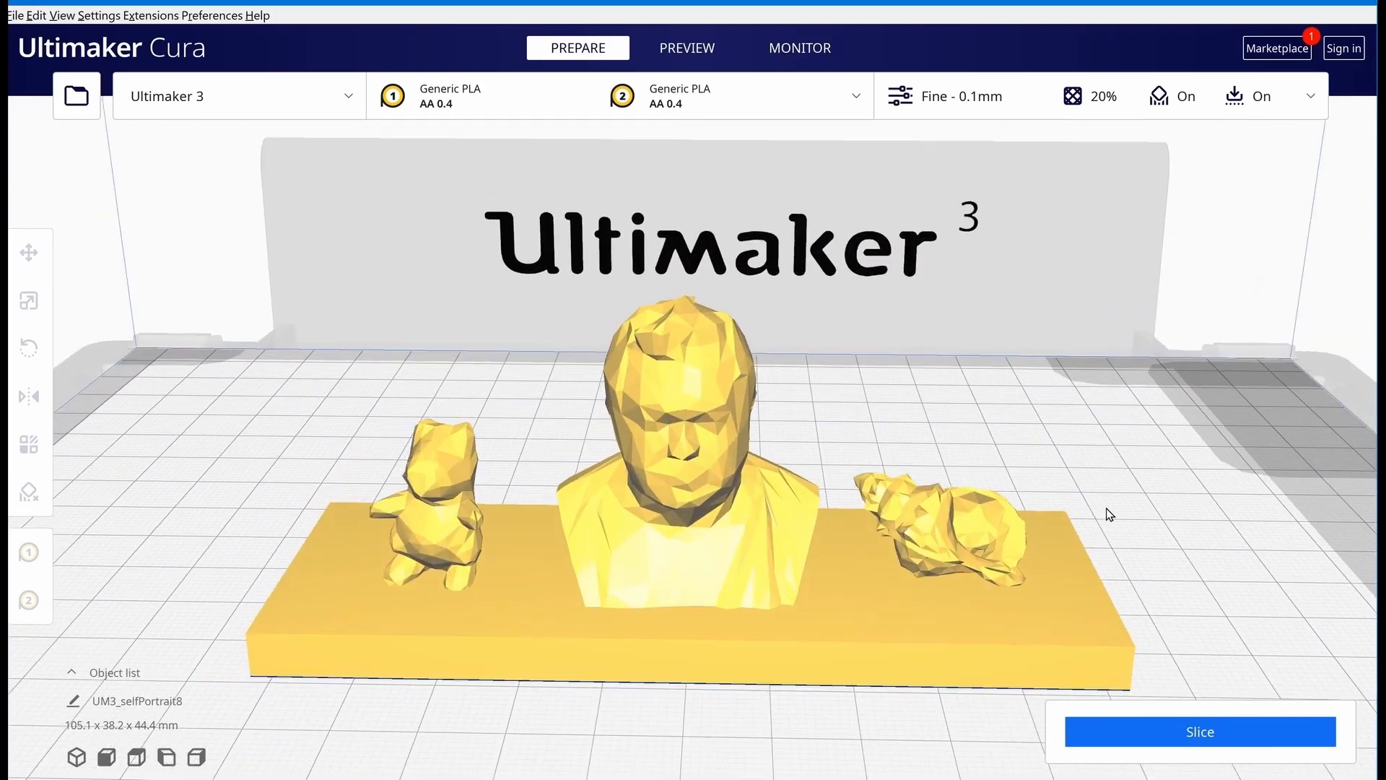
pyautogui.moveTo(1109, 514); pyautogui.dragTo(1056, 504, button='right')
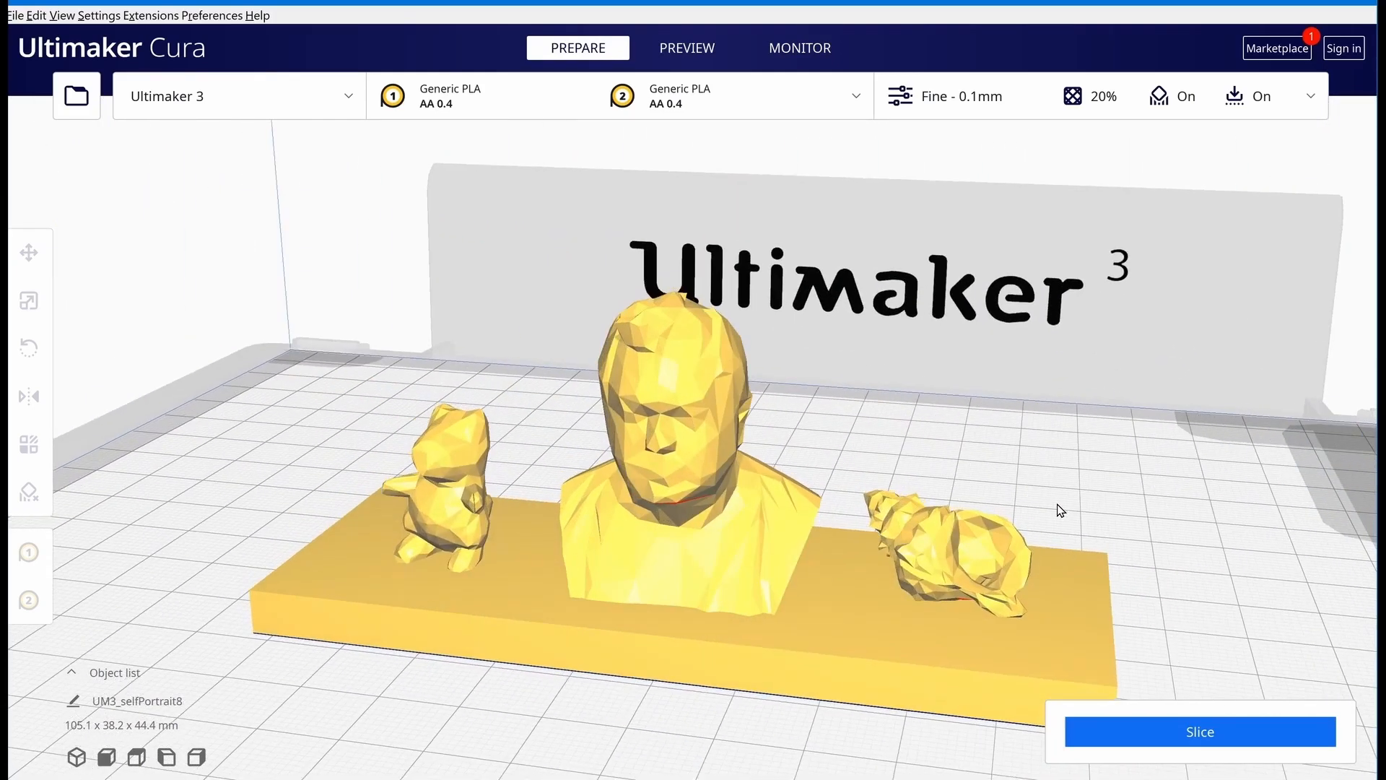
pyautogui.scroll(-1, 1047, 507)
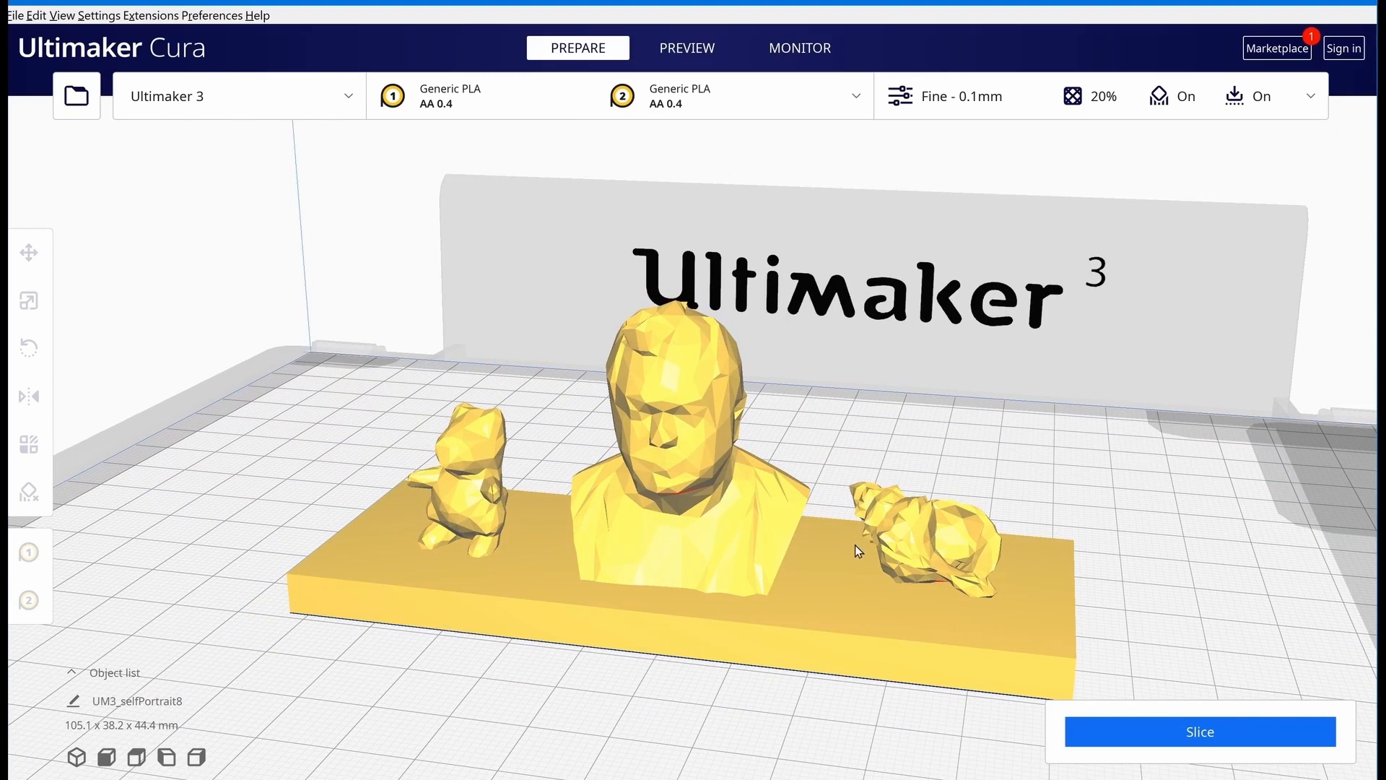
pyautogui.moveTo(947, 512)
pyautogui.mouseDown(button='right')
pyautogui.moveTo(942, 499)
pyautogui.moveTo(665, 509)
pyautogui.moveTo(1046, 477)
pyautogui.moveTo(665, 580)
pyautogui.moveTo(907, 531)
pyautogui.moveTo(959, 501)
pyautogui.moveTo(936, 494)
pyautogui.mouseUp(button='right')
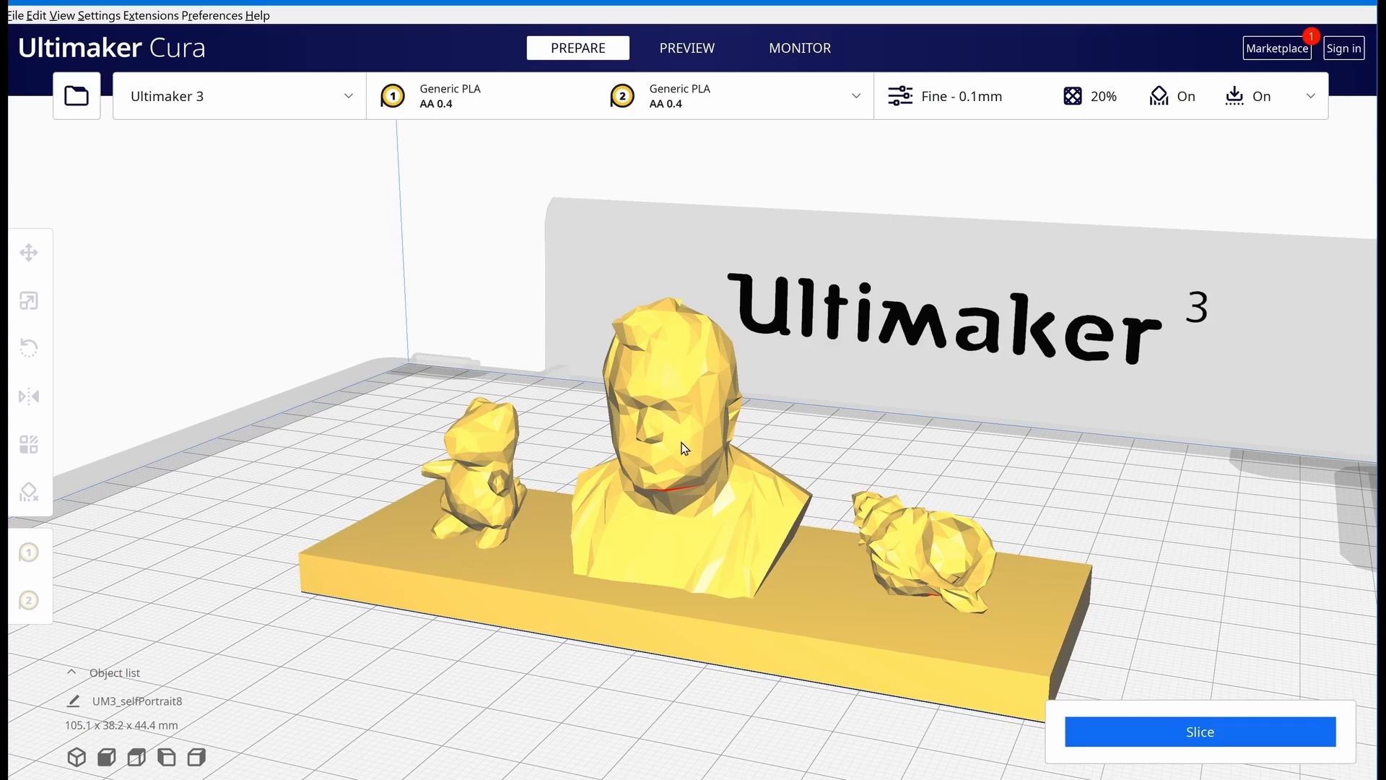
# Select the combined sculpture model on the build plate
pyautogui.scroll(-3, 685, 449)
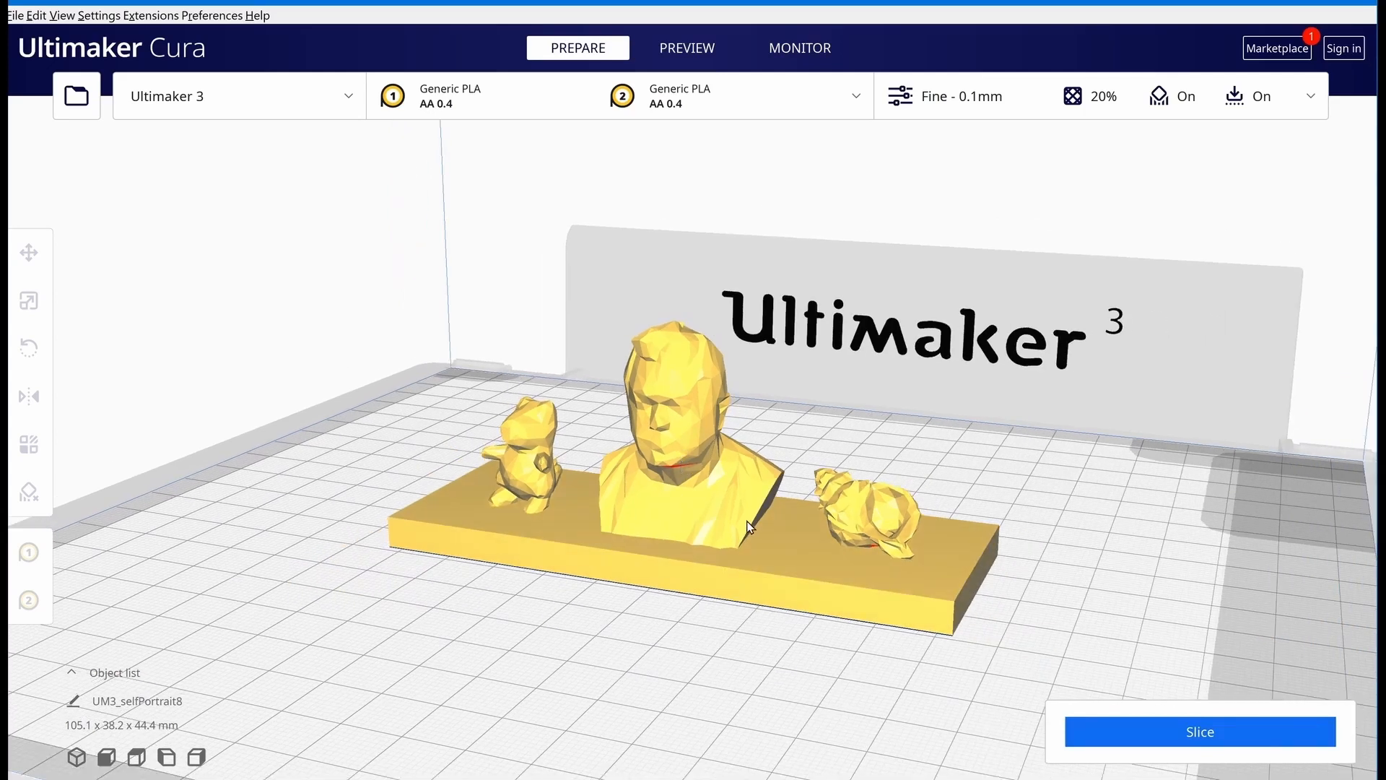
pyautogui.click(748, 527)
pyautogui.scroll(-2, 692, 433)
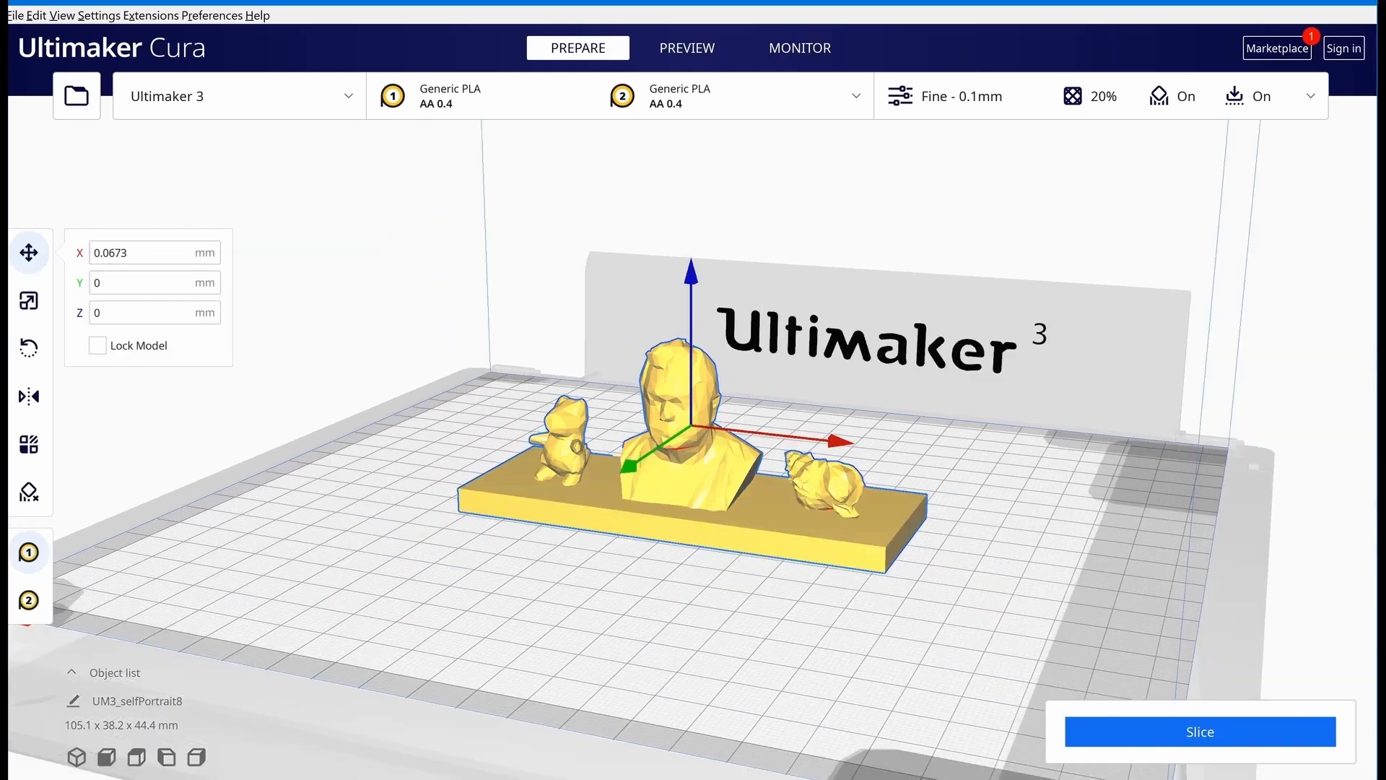